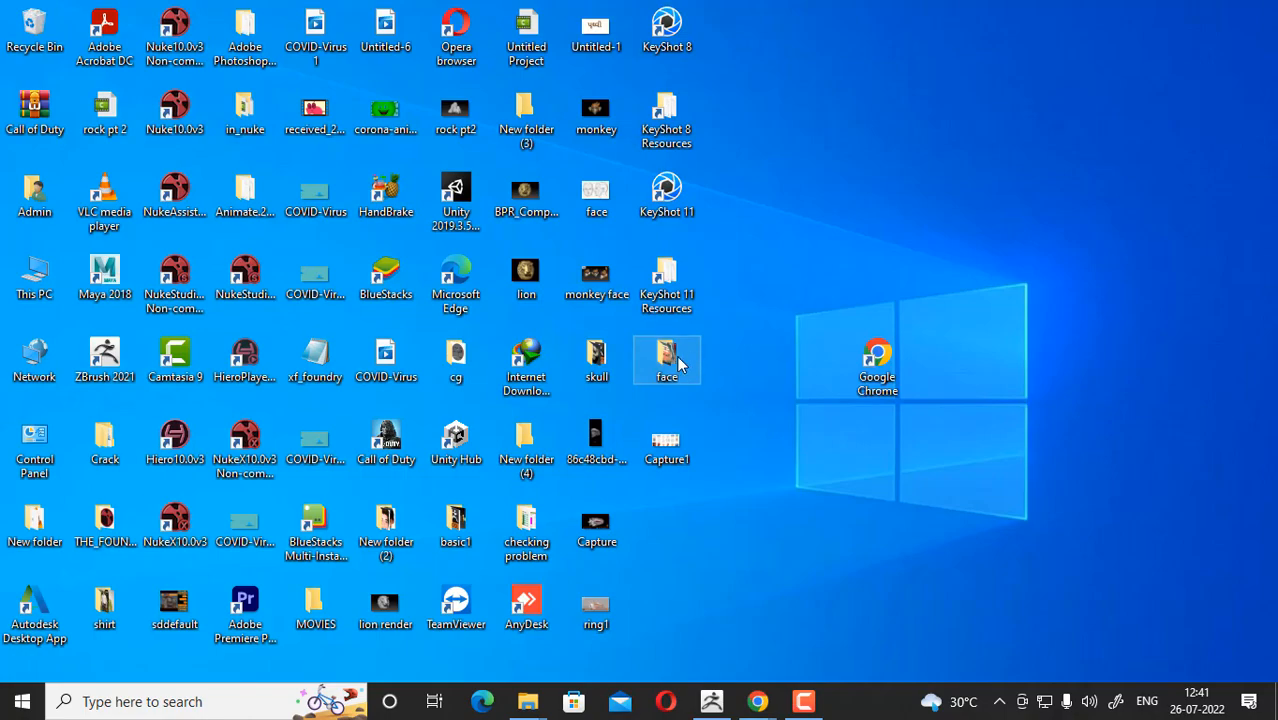
# - Open the desktop's face folder in a maximized window and open the stock-photo-lord-shiva-angry-eyes image from it
pyautogui.doubleClick(667, 360)
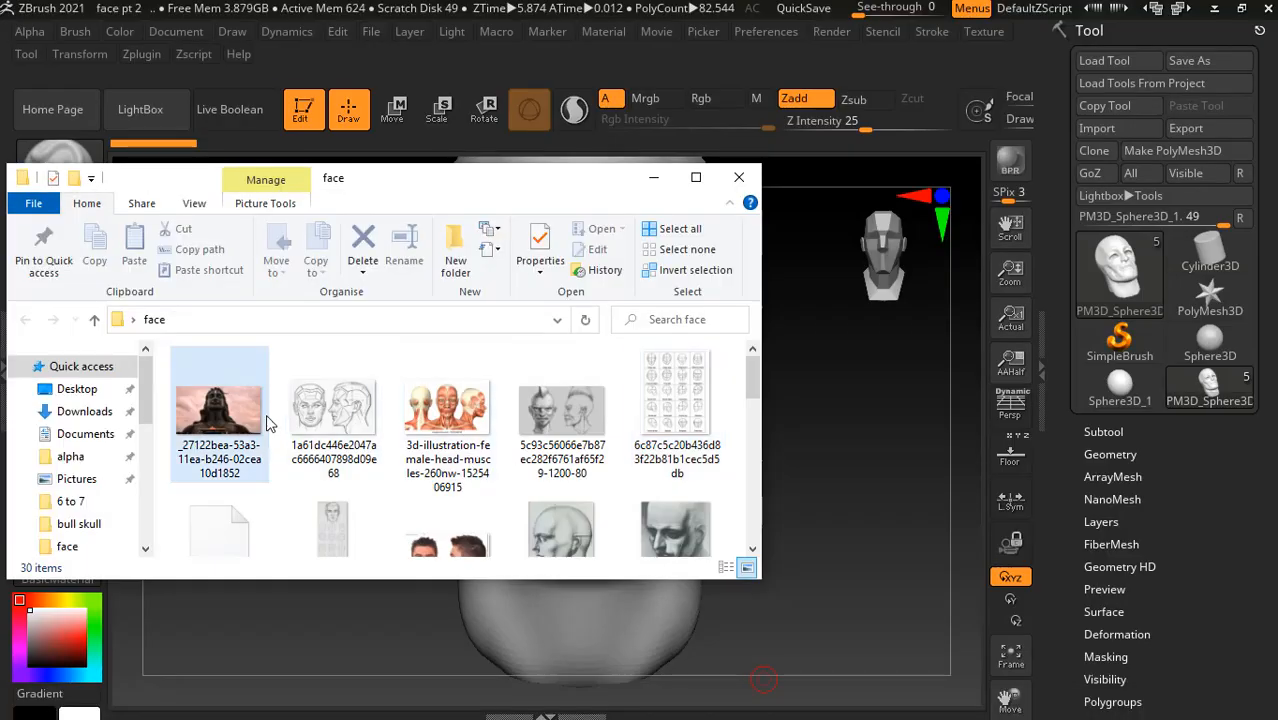
pyautogui.click(696, 178)
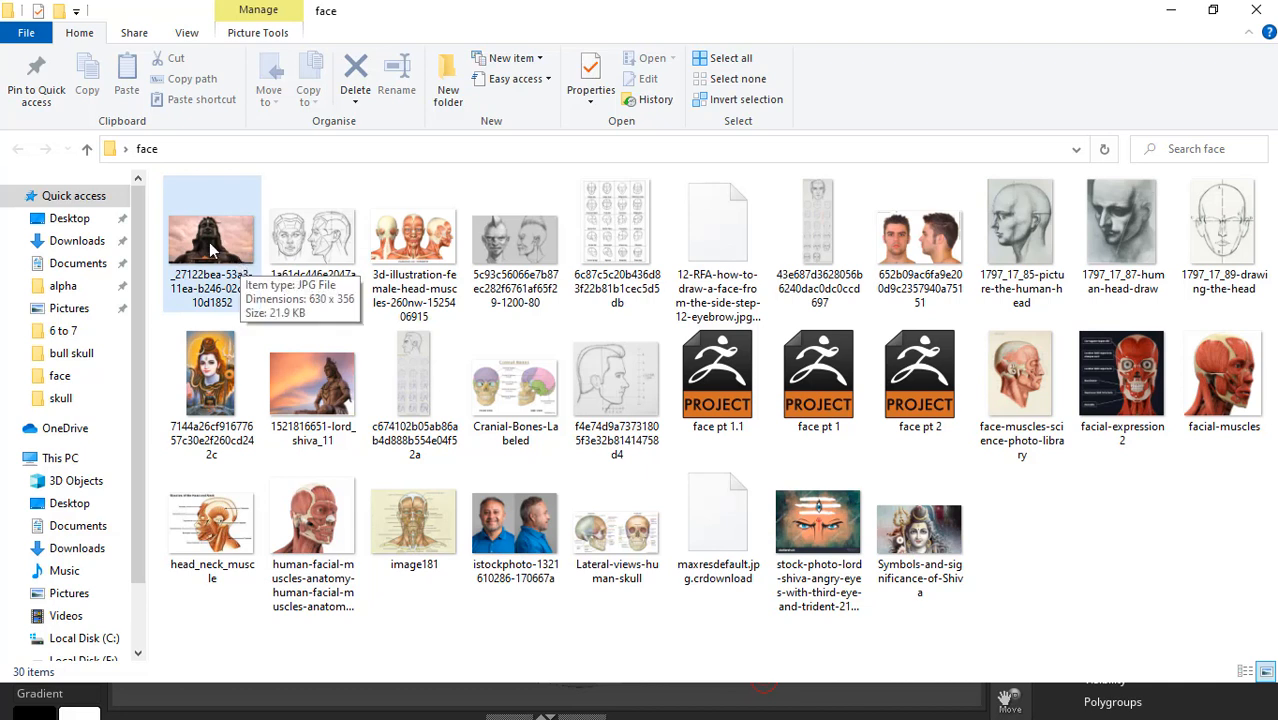
pyautogui.click(822, 534)
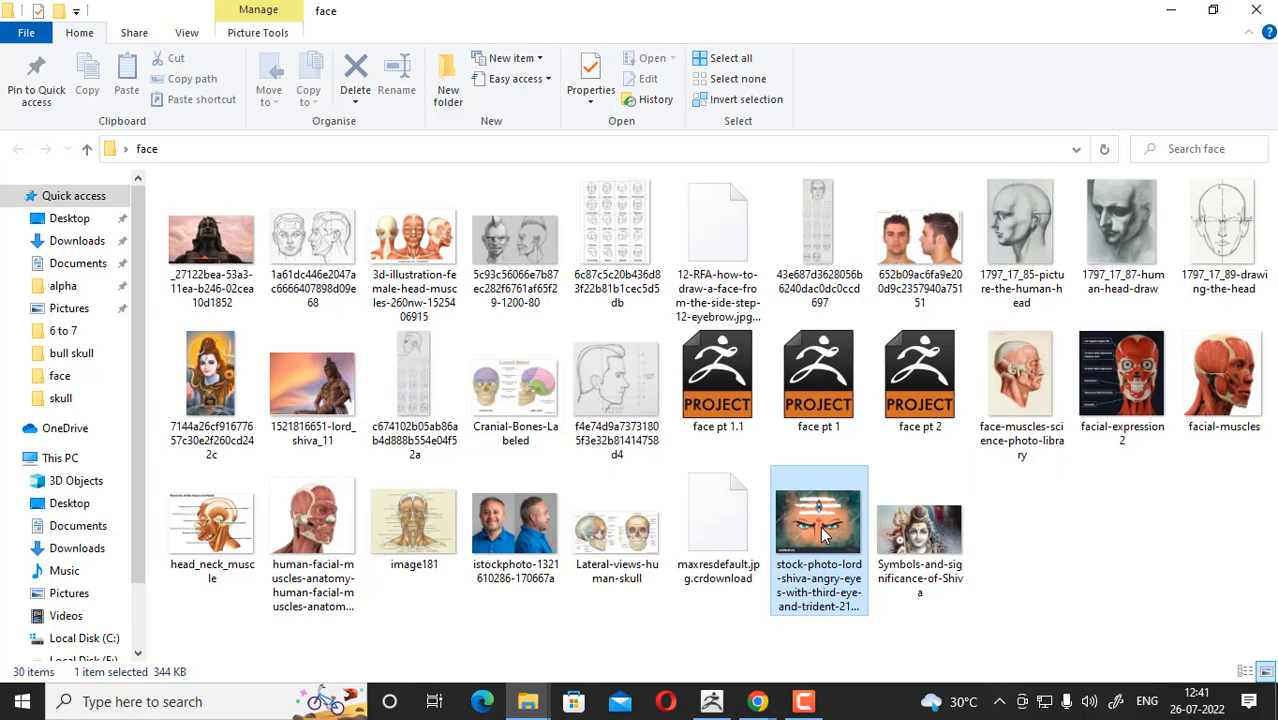
pyautogui.rightClick(821, 534)
pyautogui.press('Escape')
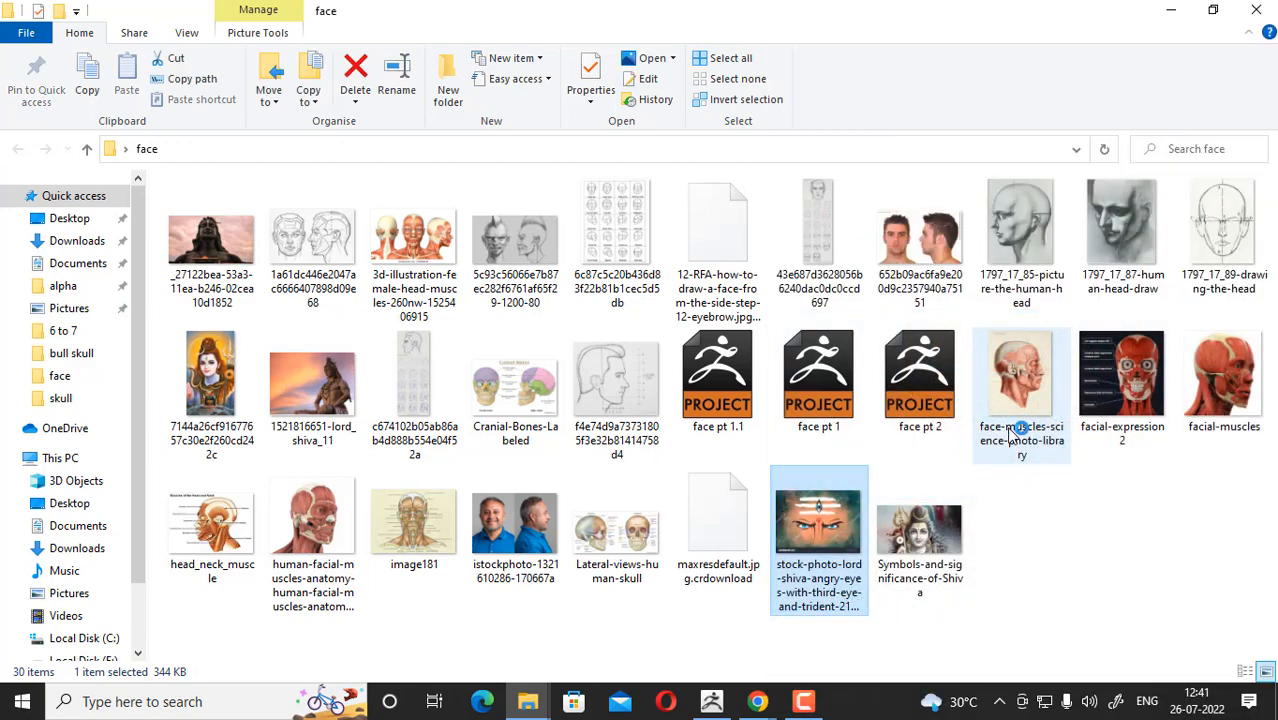
pyautogui.press('Return')
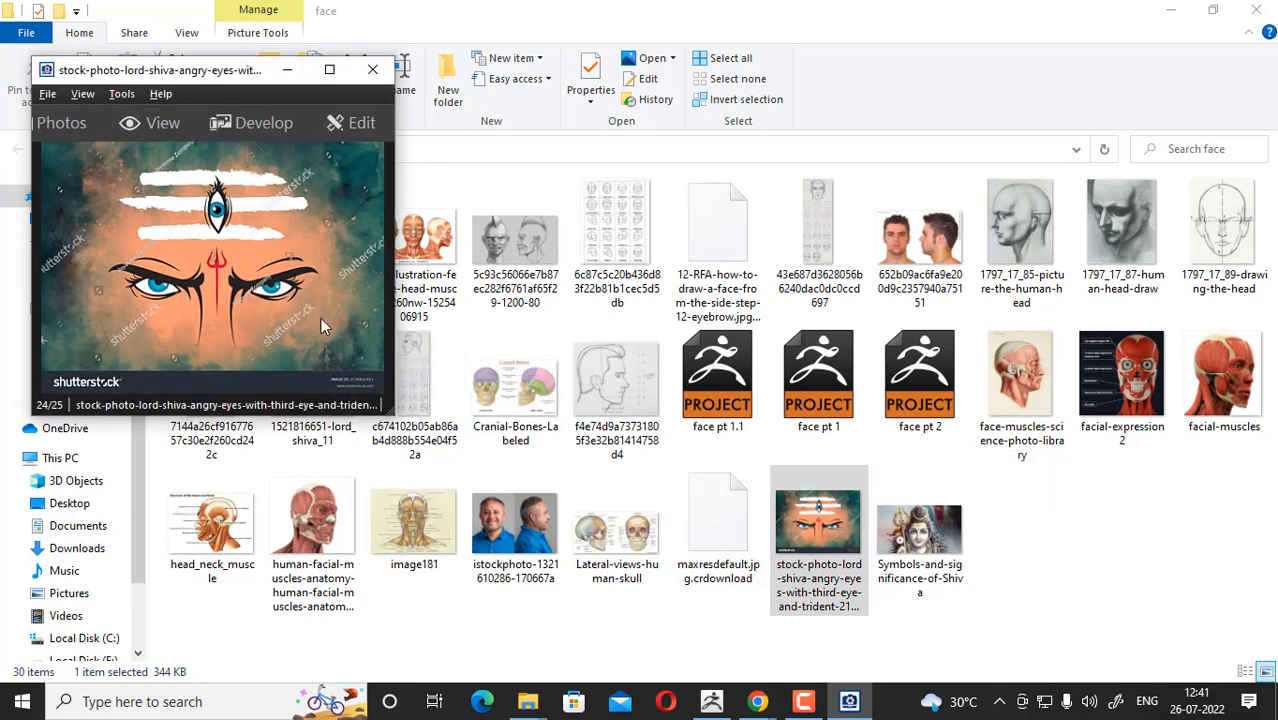
# - Show the Symbols-and-significance-of-Shiva image, zoom in on the face and enlarge the viewer window
pyautogui.press('Right')
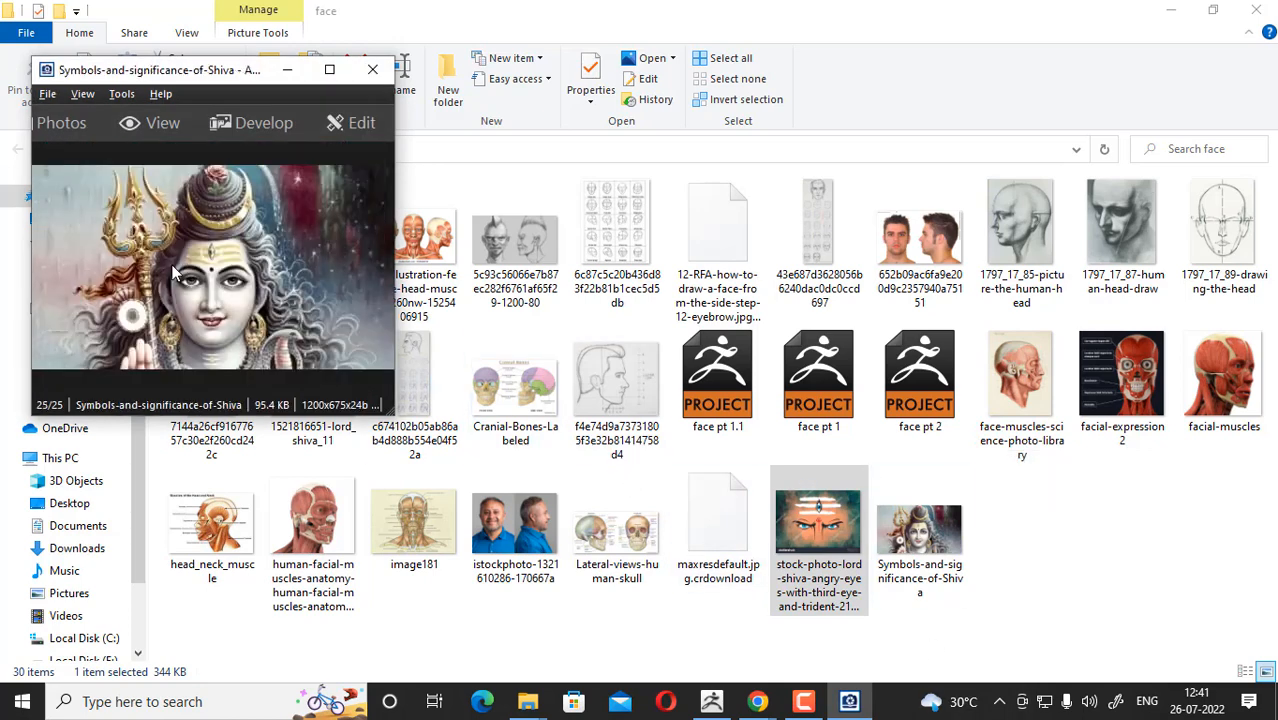
pyautogui.scroll(2, 248, 312)
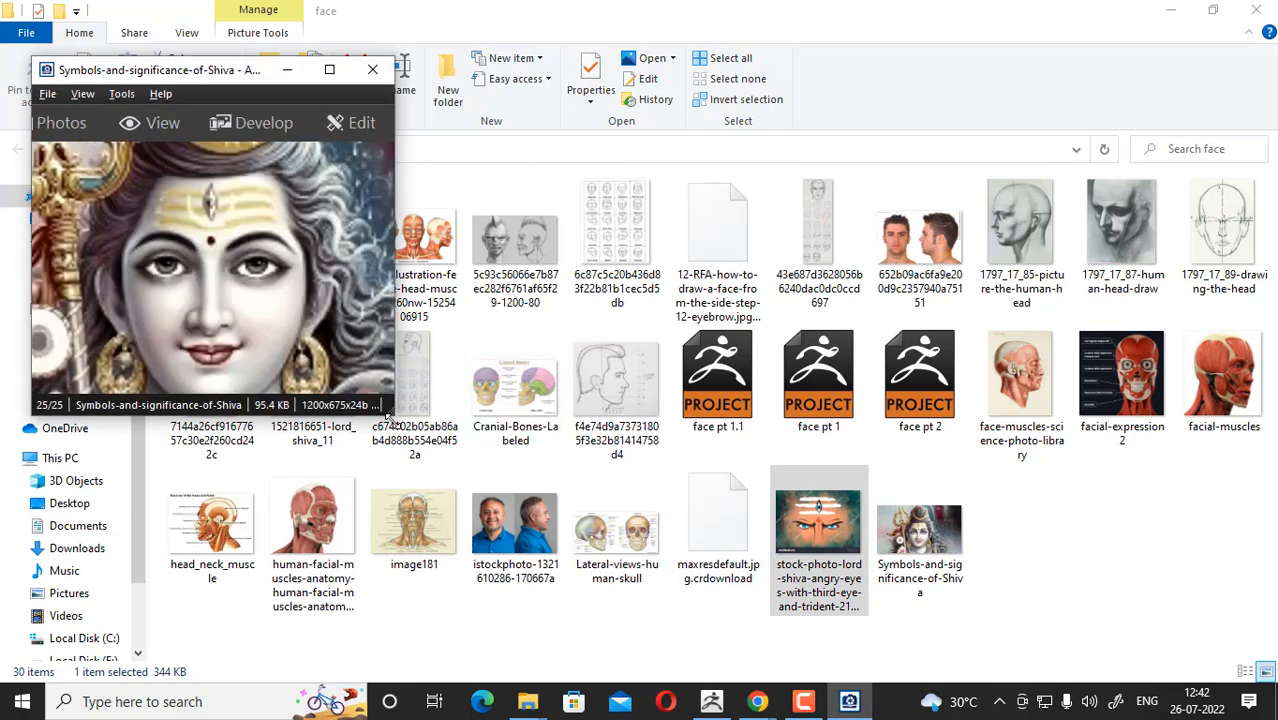
pyautogui.moveTo(397, 430); pyautogui.dragTo(408, 503)
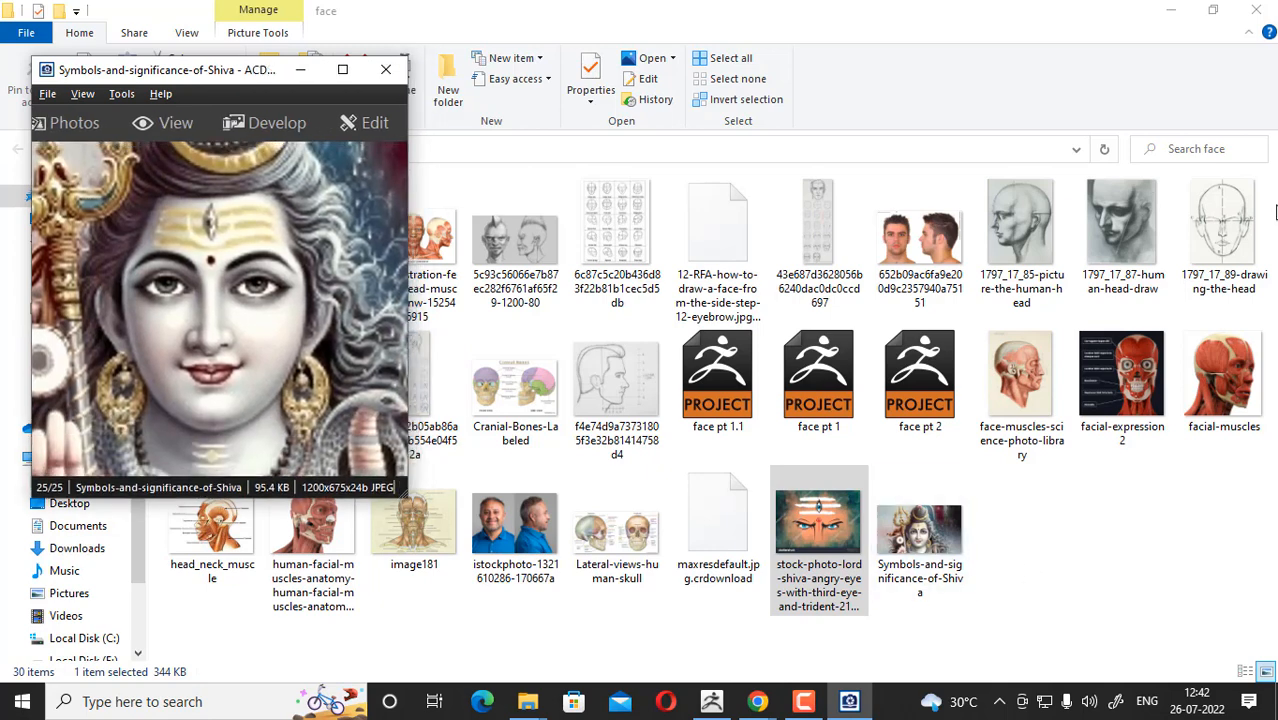
# - Switch to ZBrush with the reference image alongside the head, and launch Adobe Photoshop 2020
pyautogui.click(712, 701)
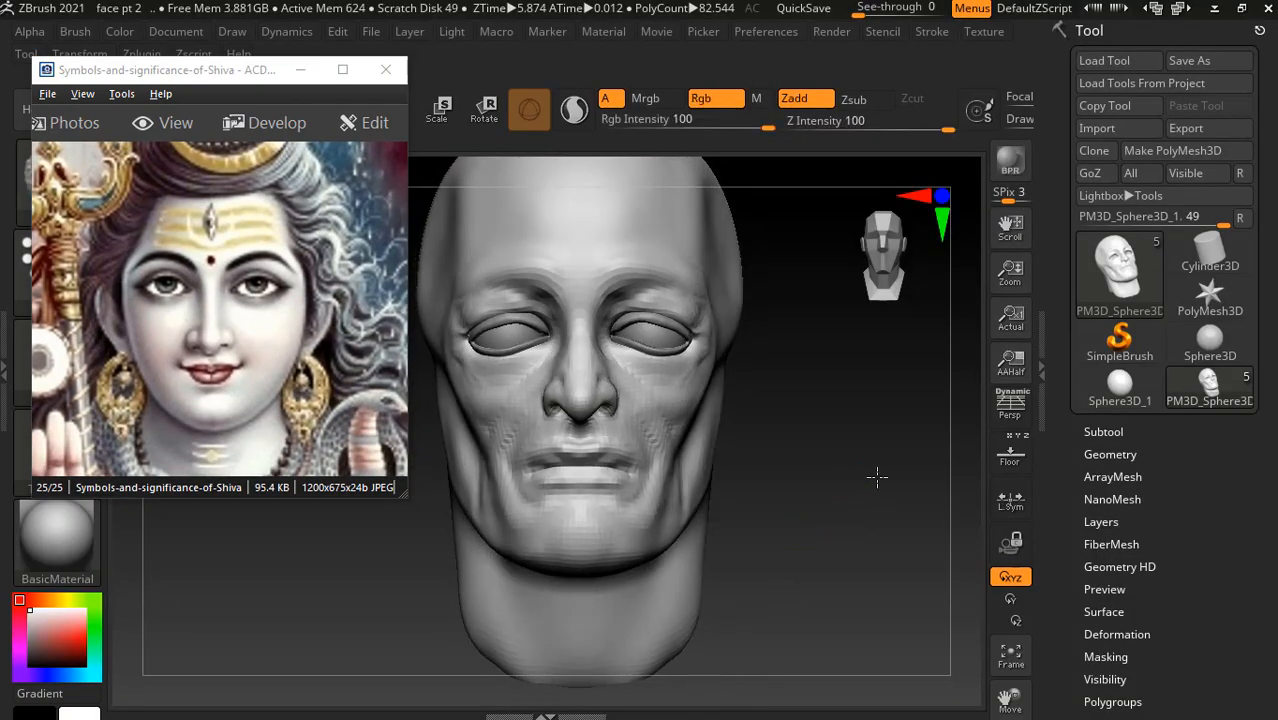
pyautogui.moveTo(876, 476); pyautogui.dragTo(895, 491)
pyautogui.press('super')
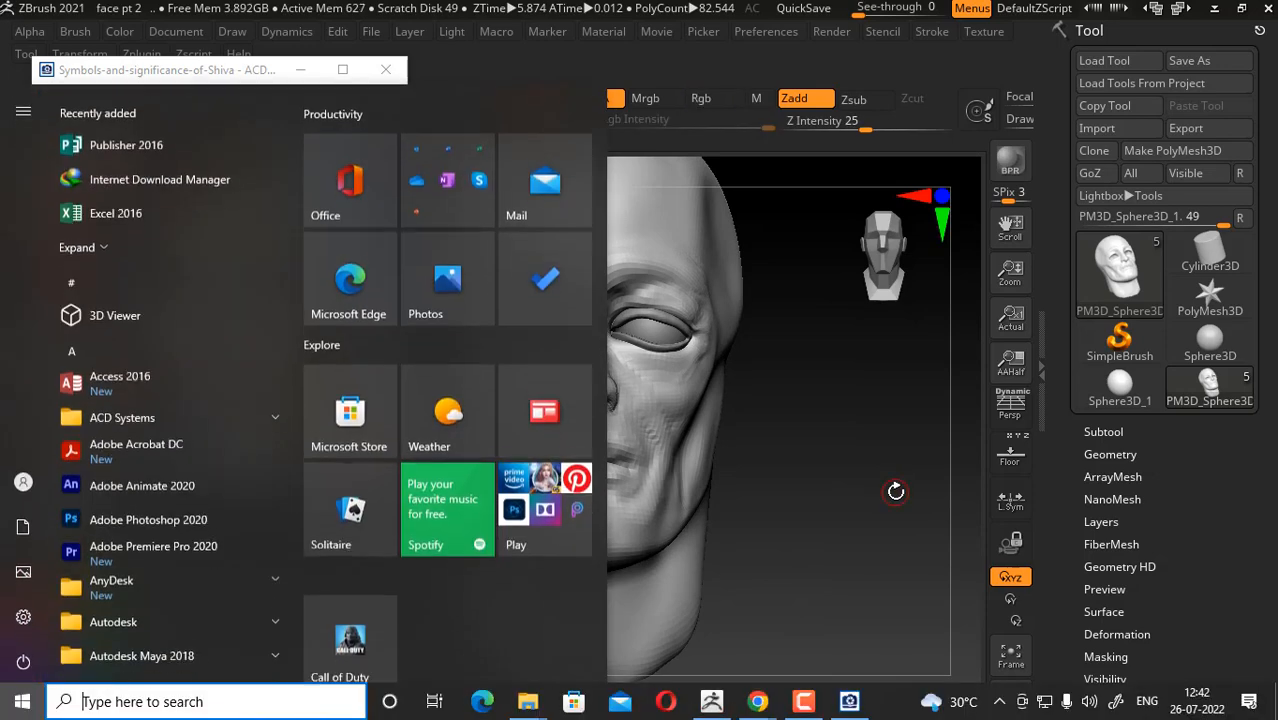
pyautogui.write('p')
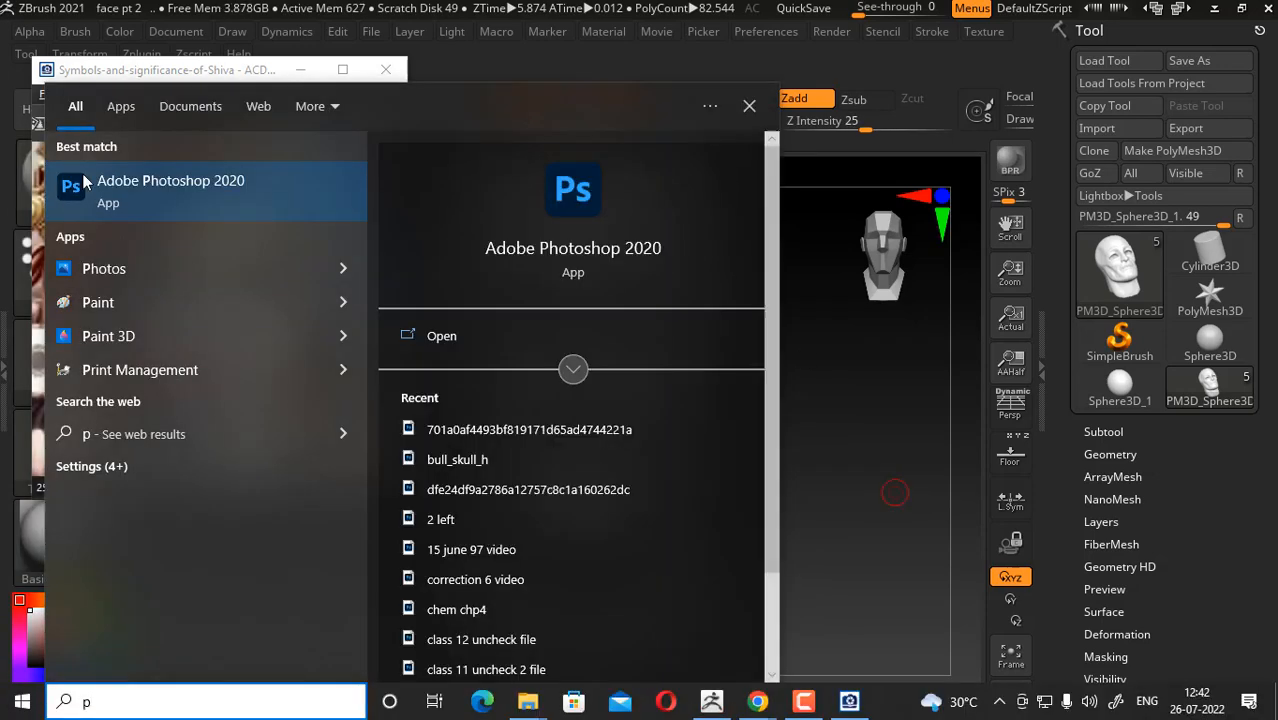
pyautogui.click(175, 199)
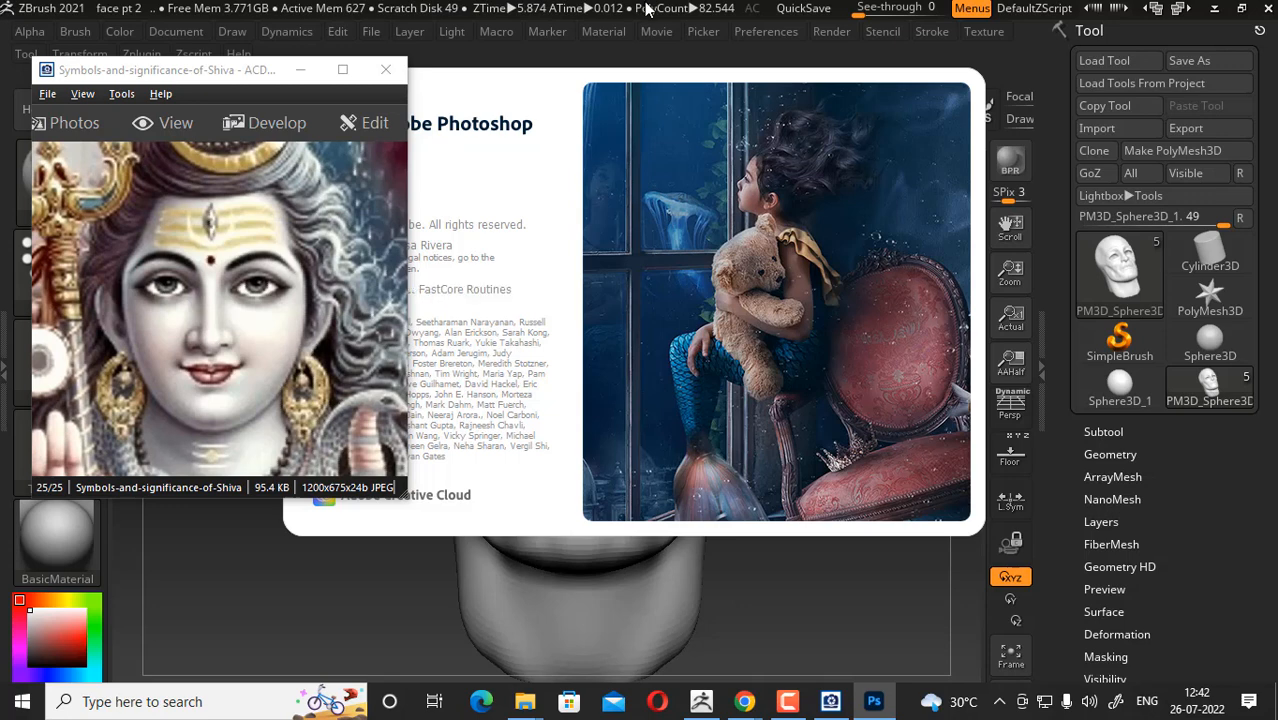
# - Expand the head tool's Subtool list and select the eyelid subtool PM3D_Sphere3D_2
pyautogui.click(742, 640)
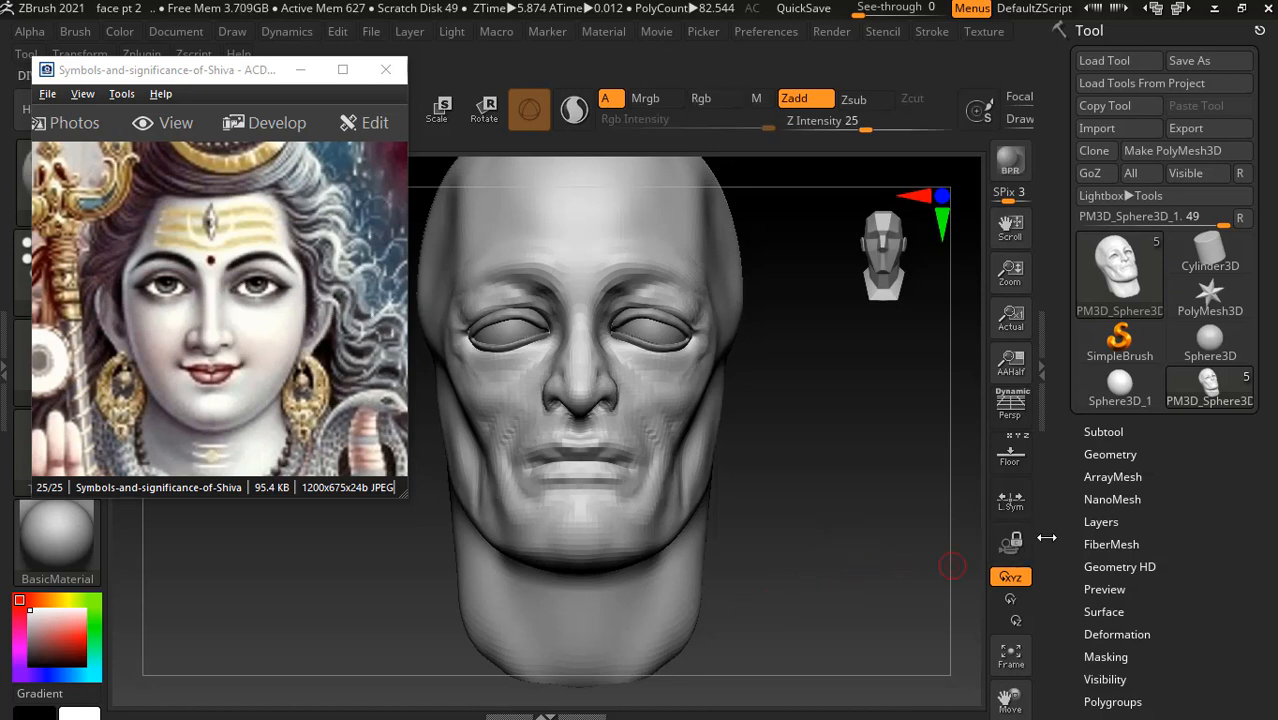
pyautogui.hotkey('ctrl', 'z')
pyautogui.hotkey('ctrl', 'z')
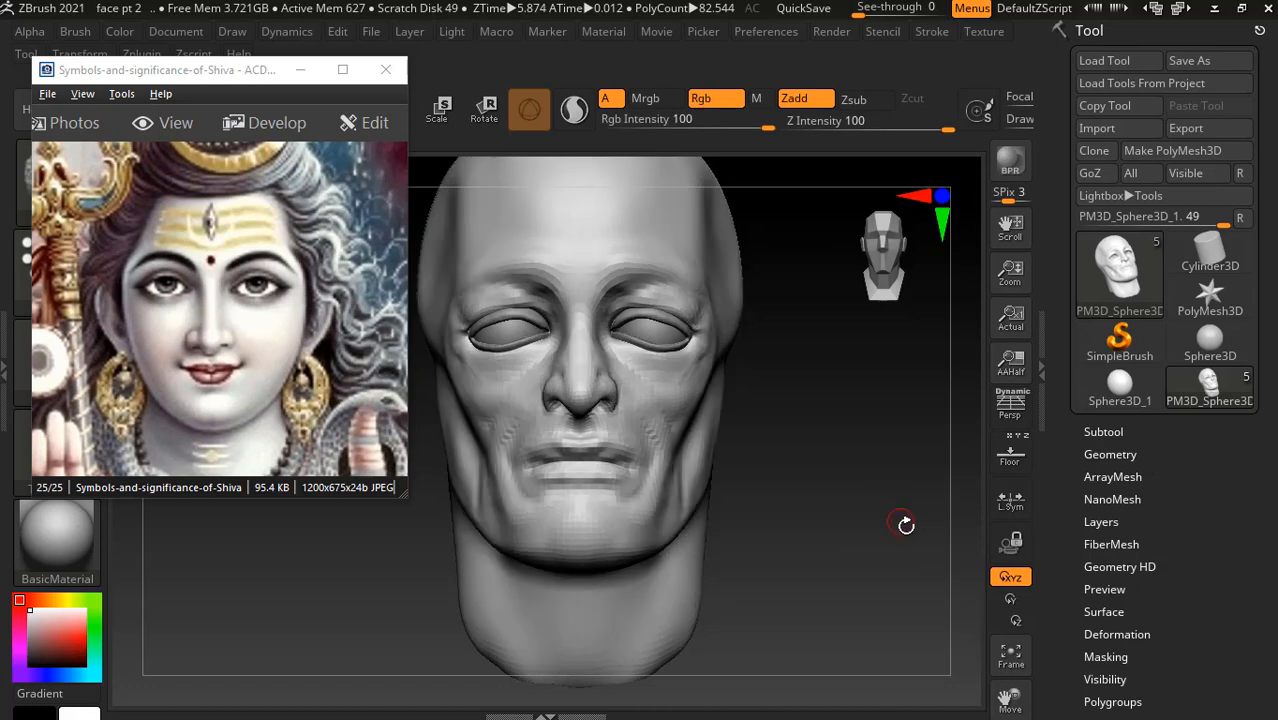
pyautogui.click(1112, 432)
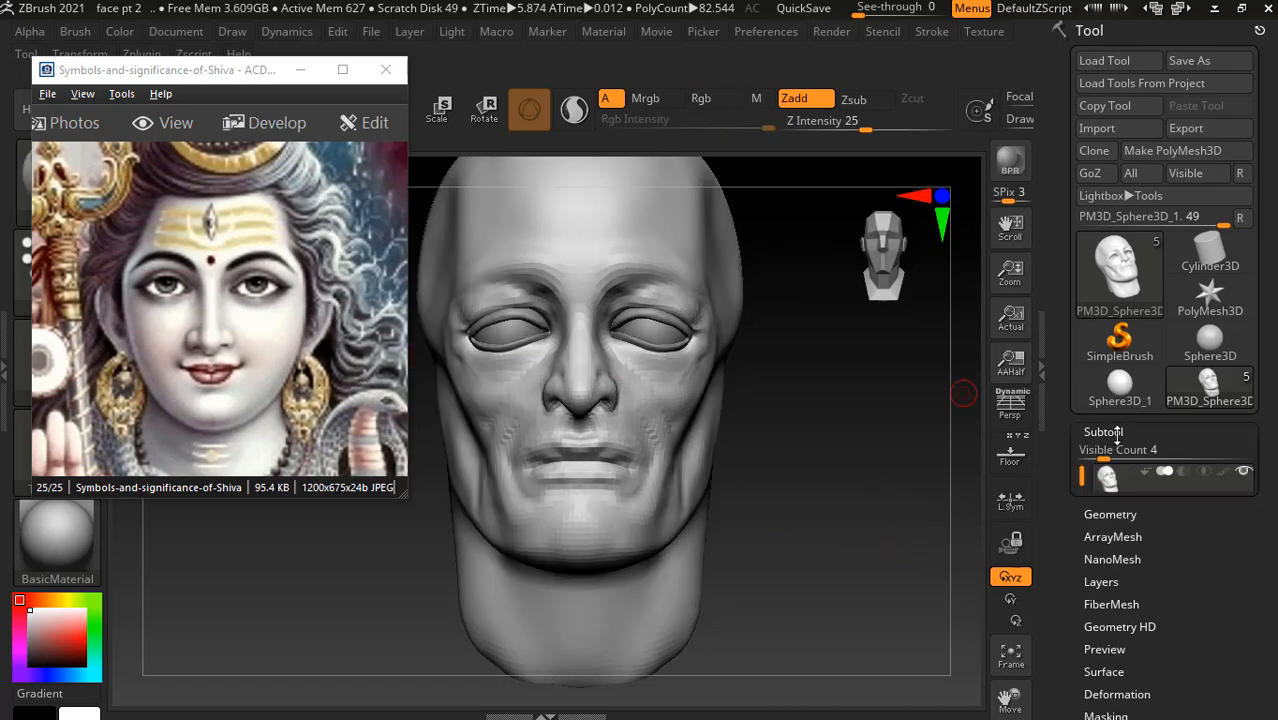
pyautogui.click(1110, 533)
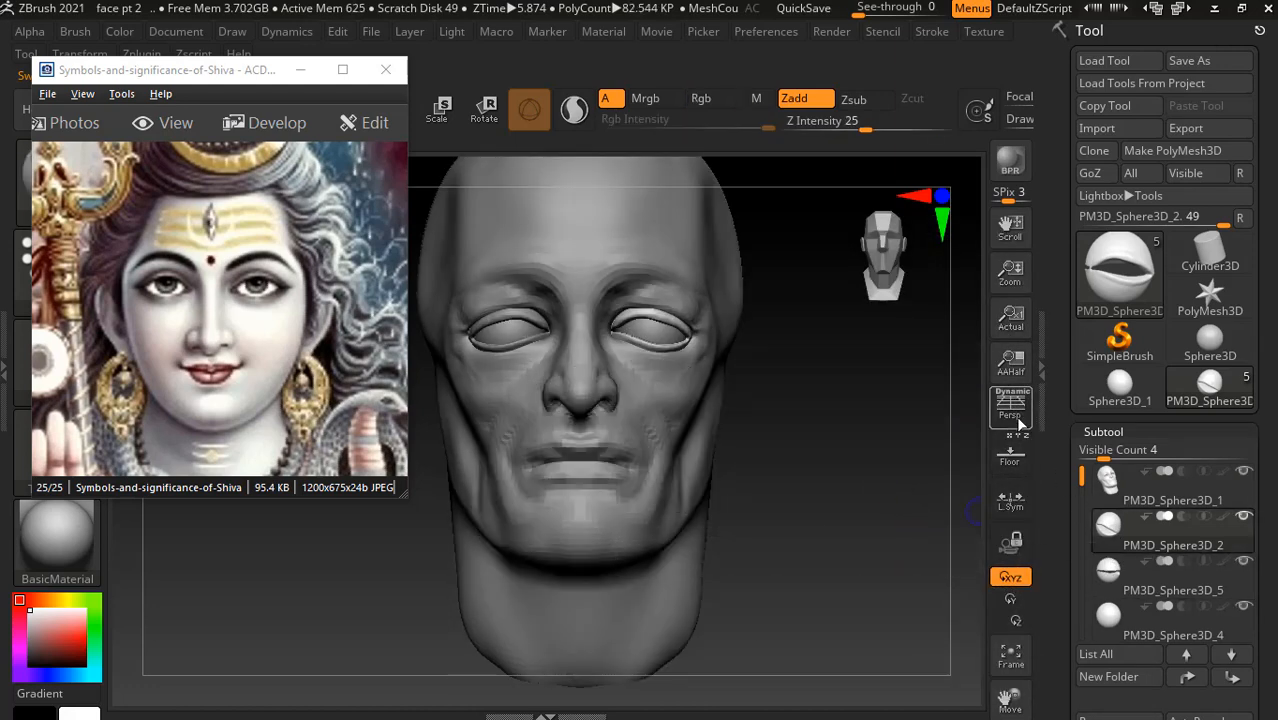
# - Turn on the floor reference image and examine the isolated eyelid subtools PM3D_Sphere3D_2 and PM3D_Sphere3D_5 against it
pyautogui.click(1010, 452)
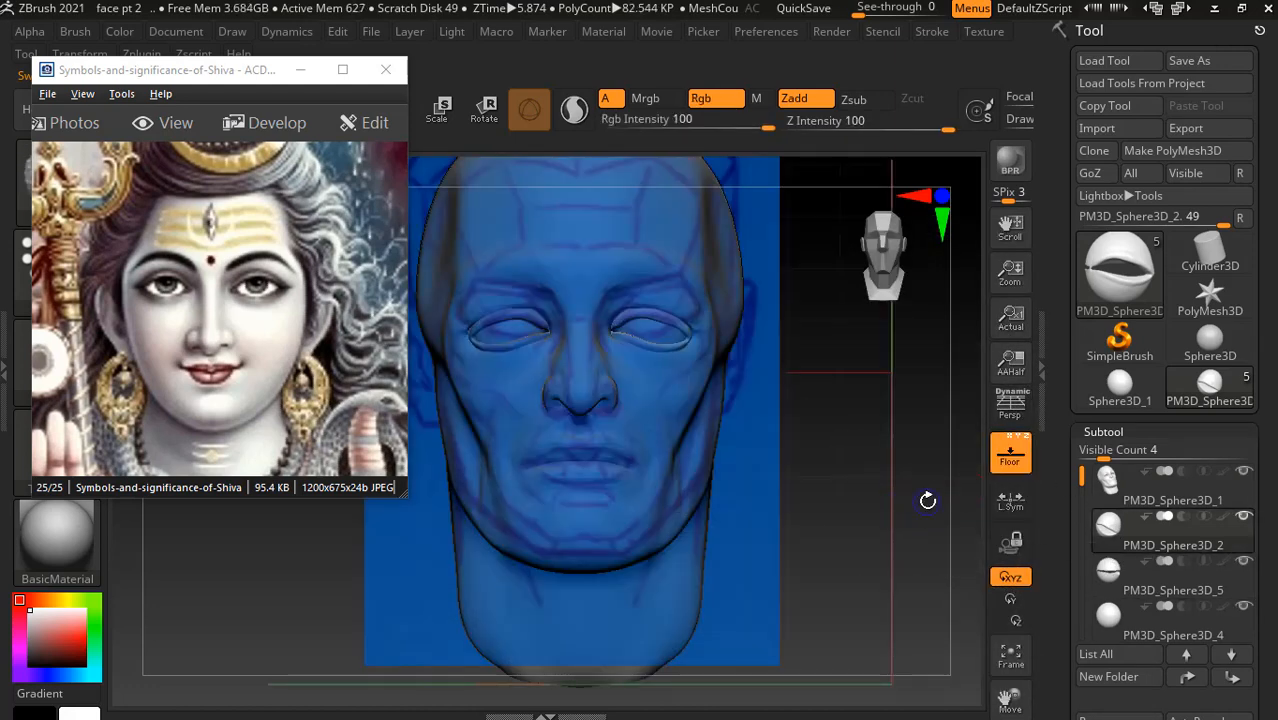
pyautogui.click(1110, 528)
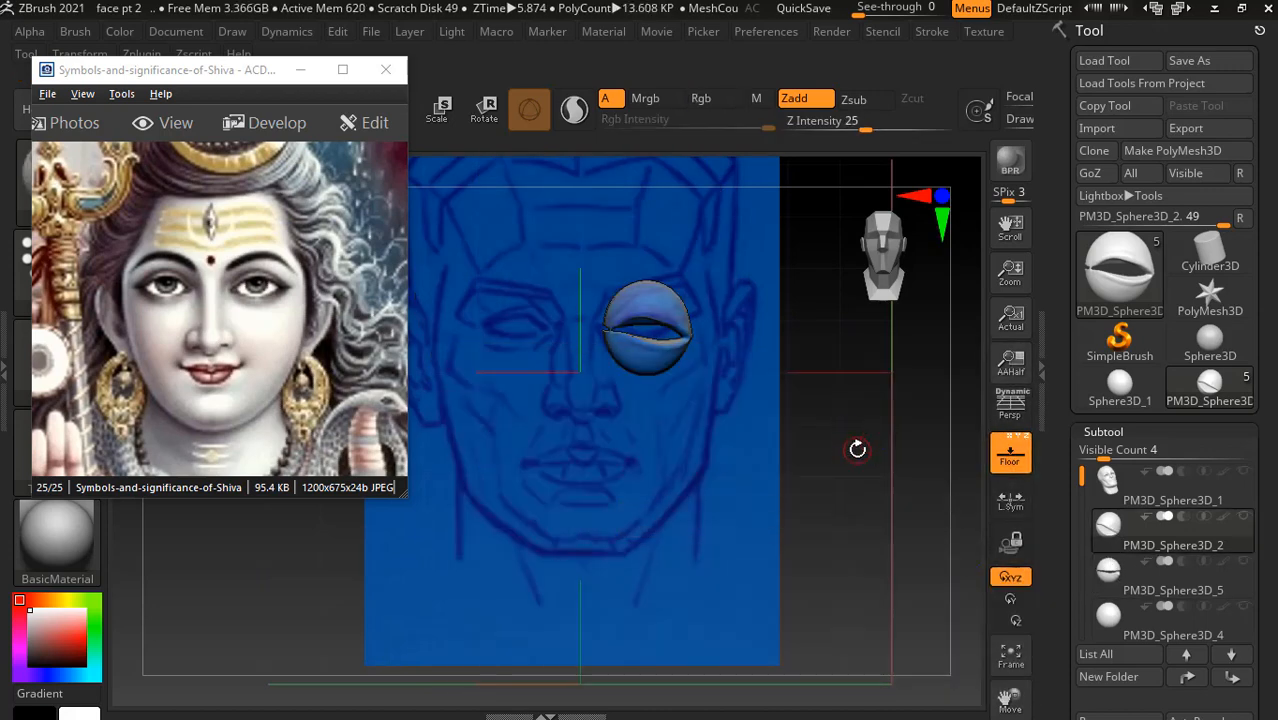
pyautogui.keyDown('alt'); pyautogui.moveTo(853, 446); pyautogui.dragTo(846, 500); pyautogui.keyUp('alt')
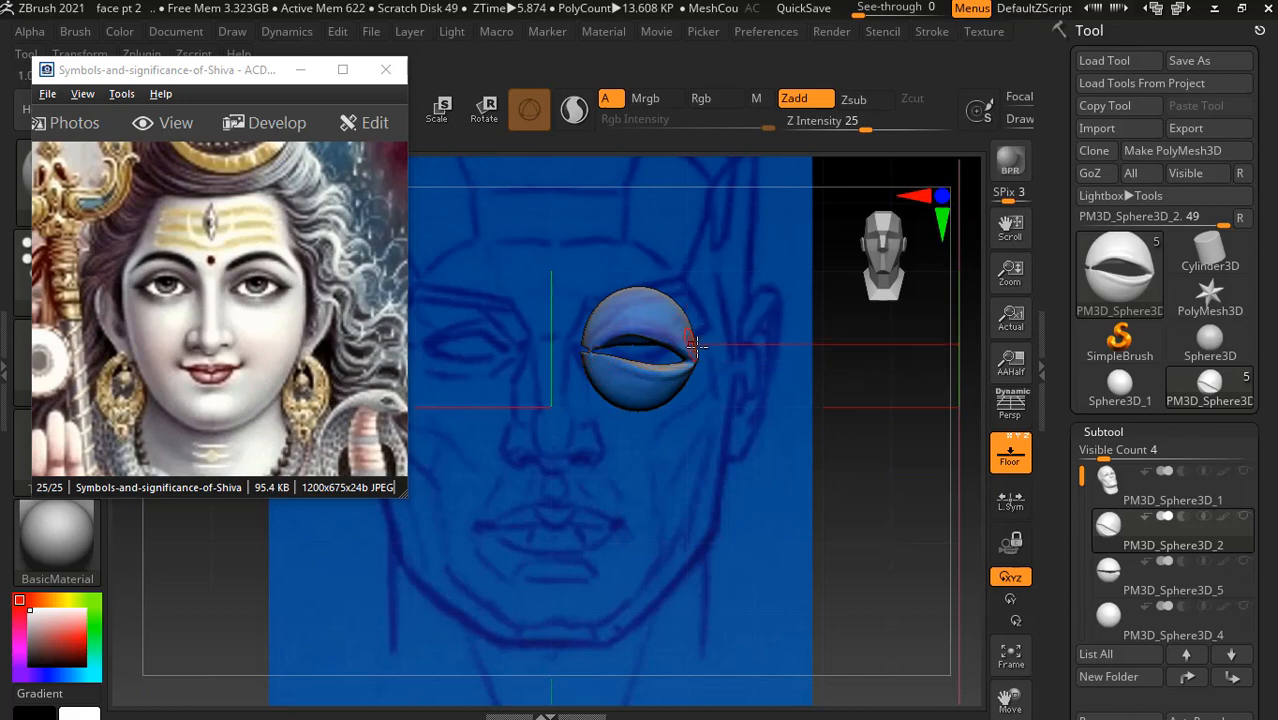
pyautogui.press('shift')
pyautogui.press('shift')
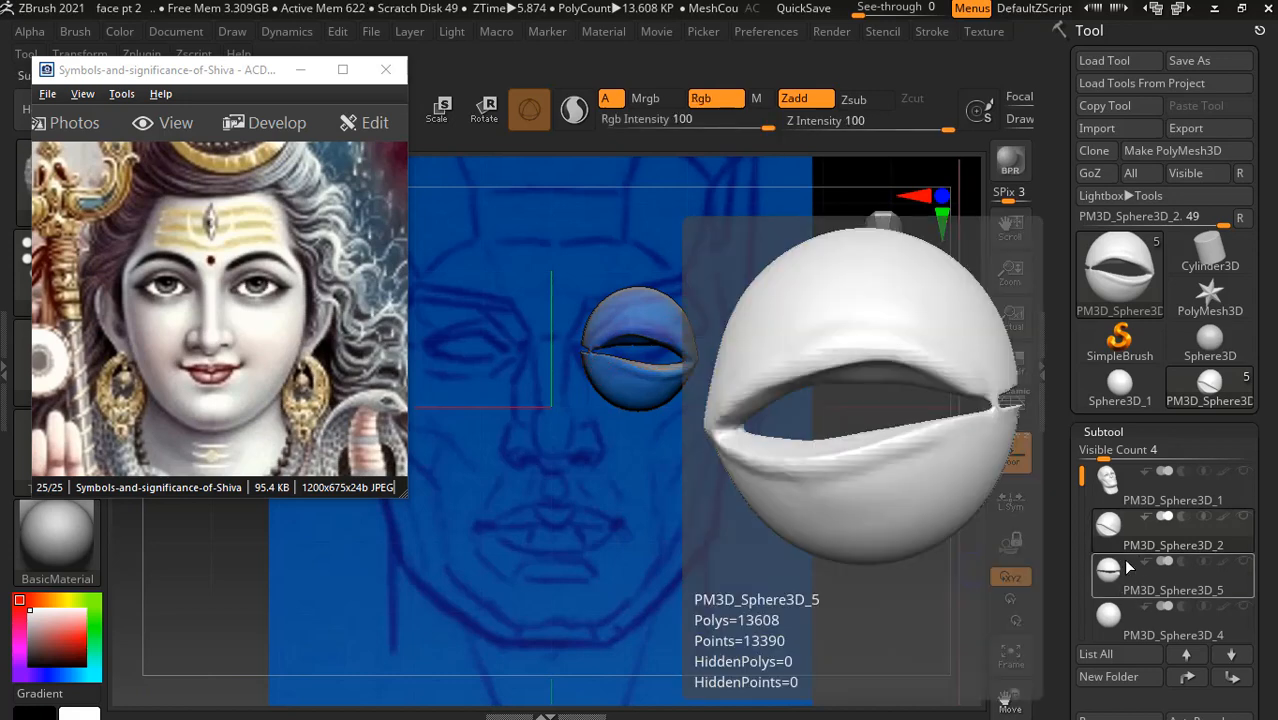
pyautogui.press('shift')
pyautogui.click(1111, 577)
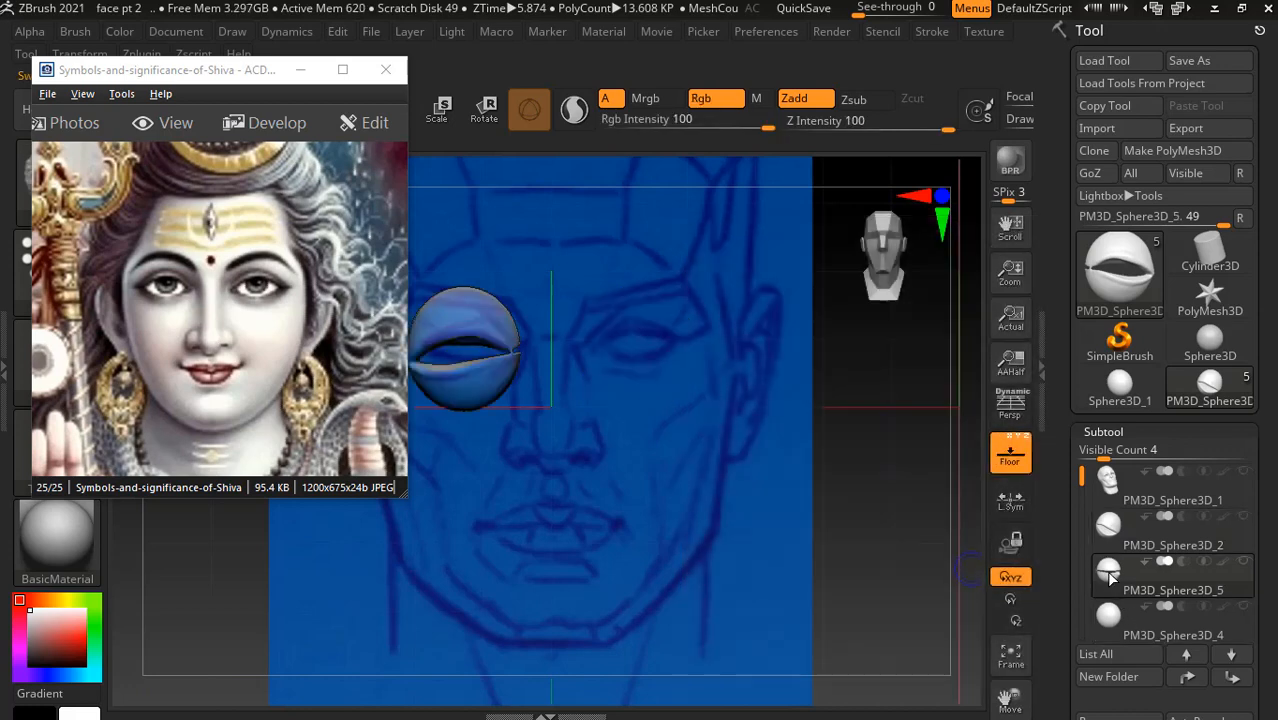
pyautogui.click(1108, 523)
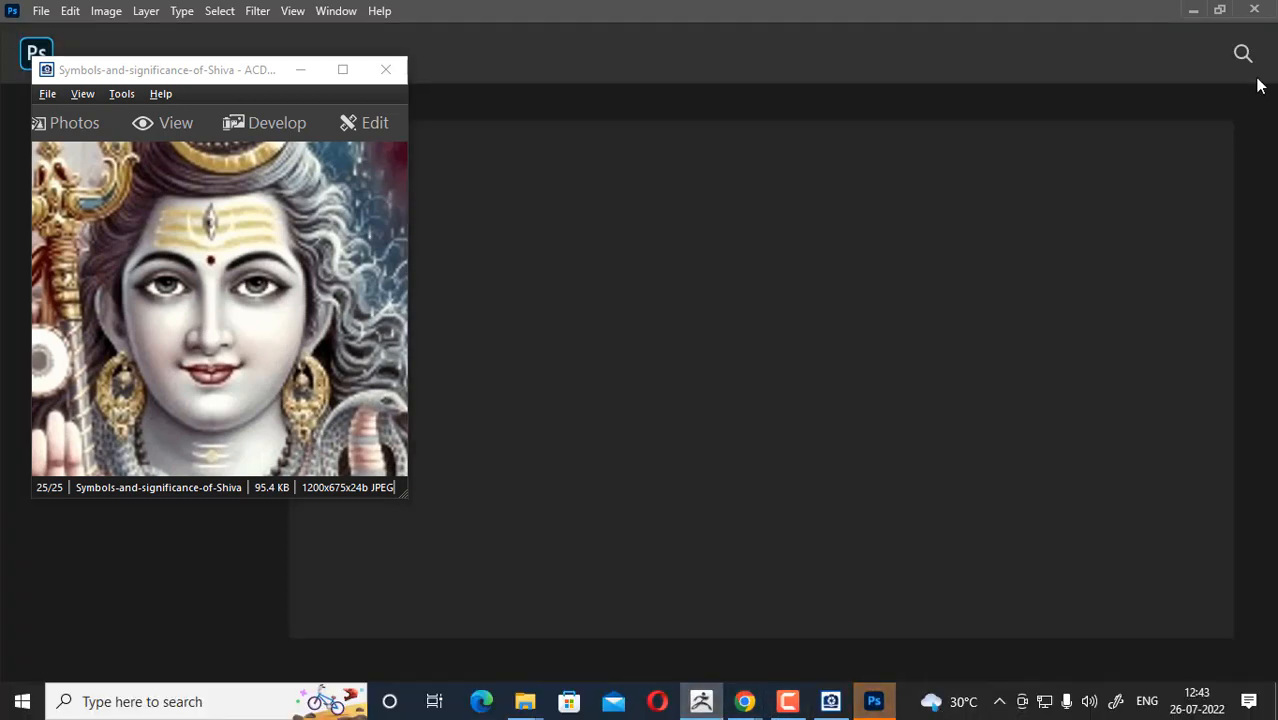
# - Minimize Photoshop, move the Shiva image viewer lower beside the head, and turn off the floor reference image
pyautogui.click(1193, 10)
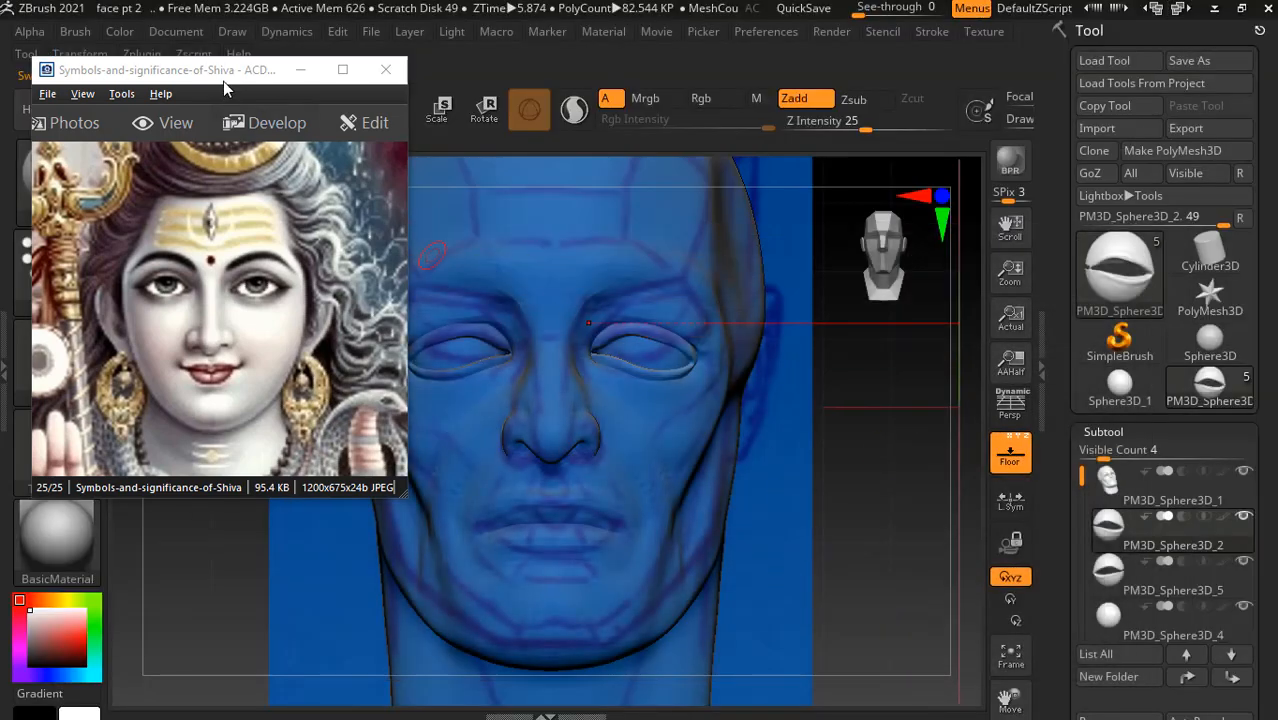
pyautogui.moveTo(224, 88); pyautogui.dragTo(220, 160)
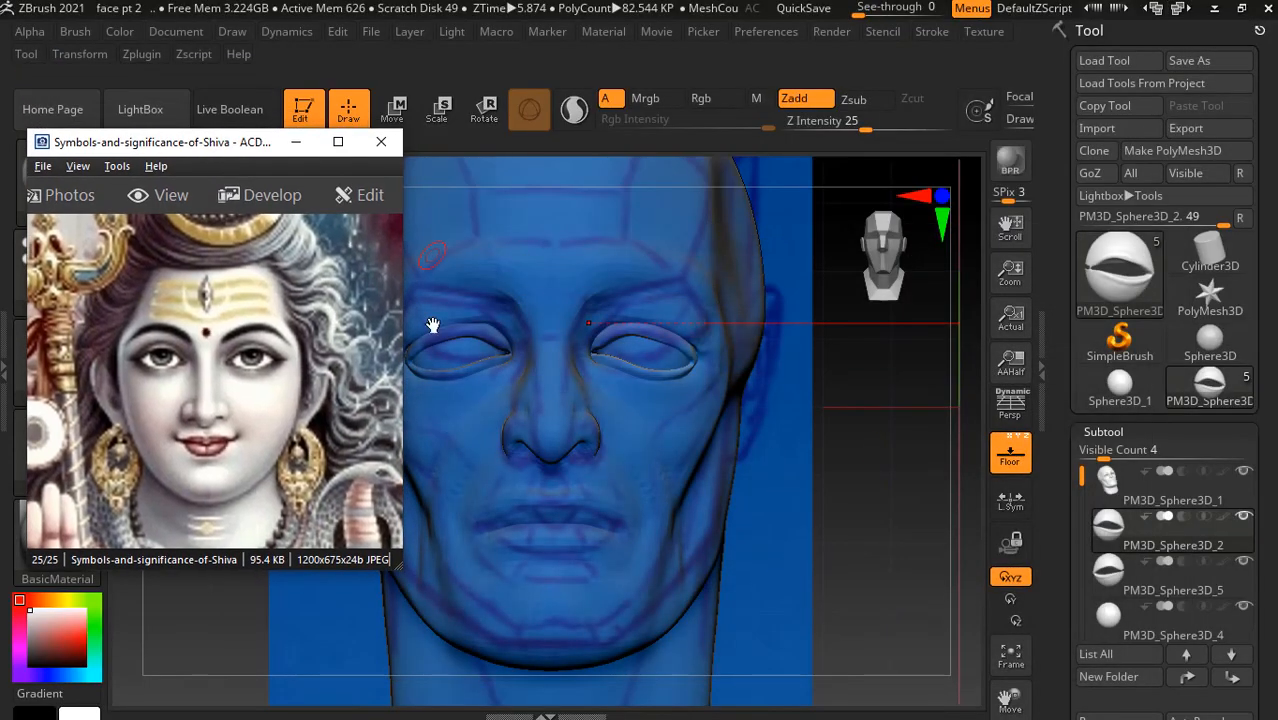
pyautogui.click(1010, 450)
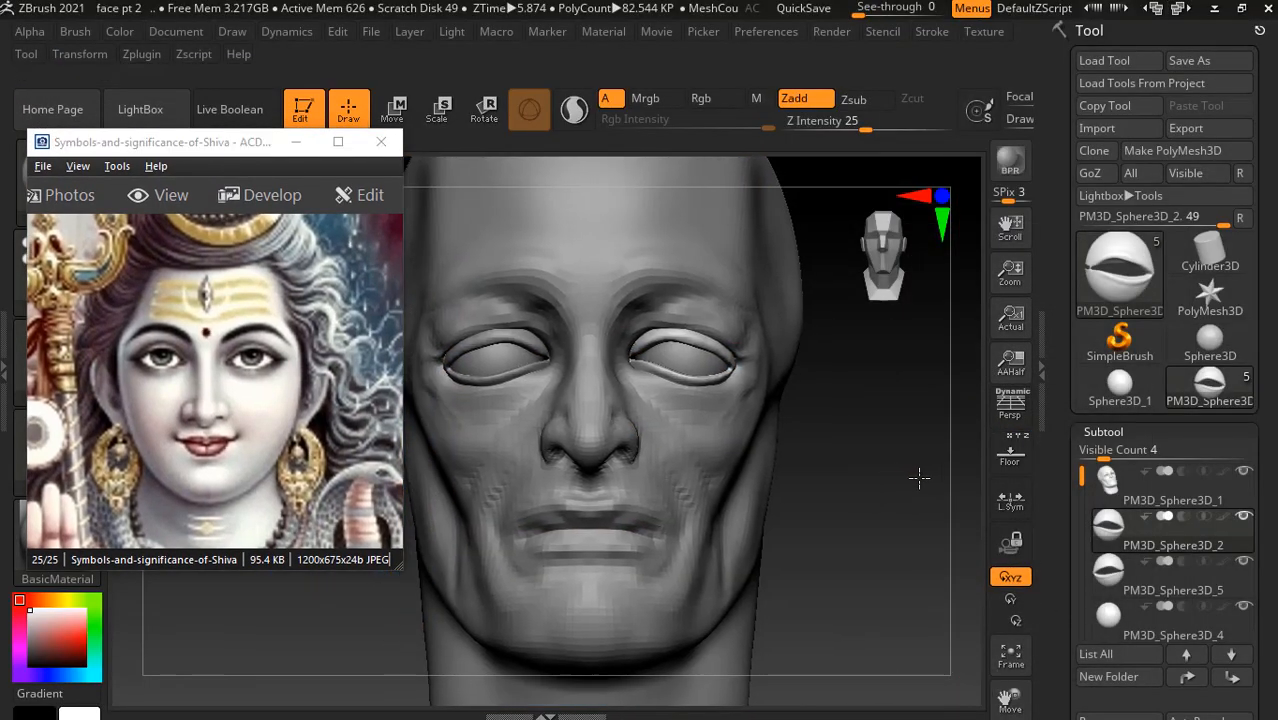
pyautogui.moveTo(919, 479); pyautogui.dragTo(933, 464)
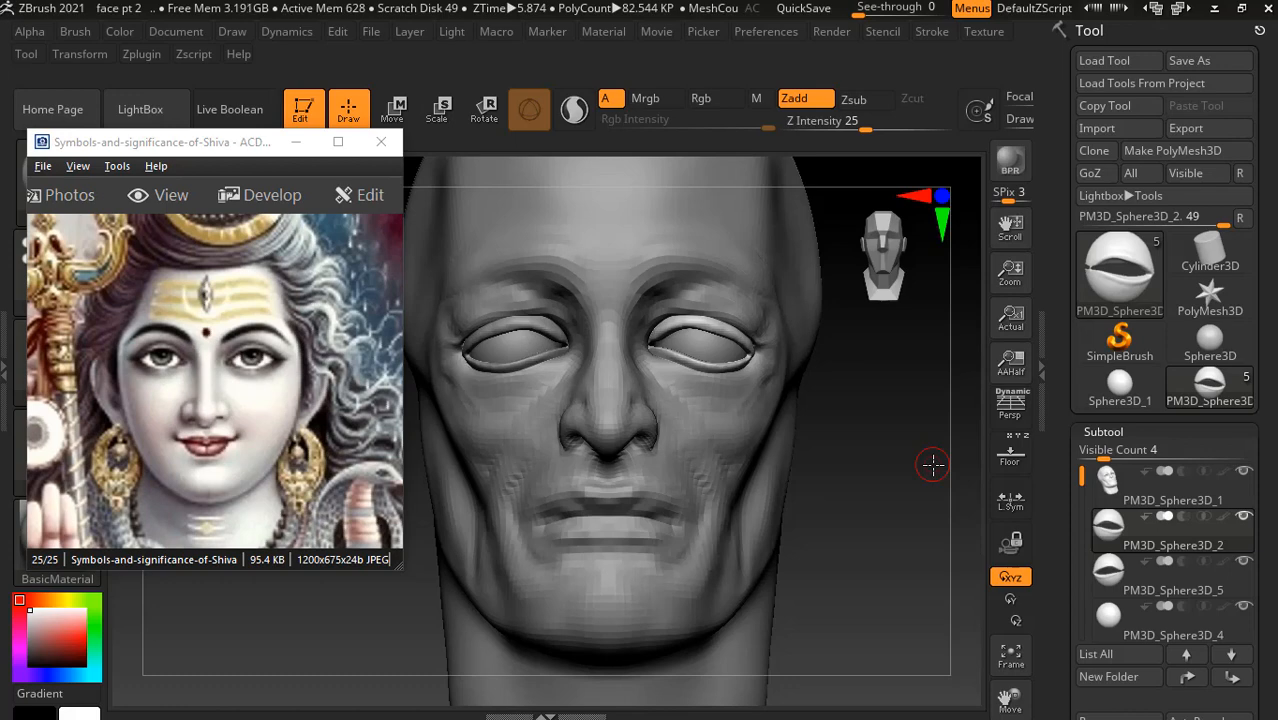
# - Switch to Photoshop, minimize the image viewer and create a new 1366 x 768 px document at 72 ppi
pyautogui.hotkey('alt', 'Tab')
pyautogui.click(686, 280)
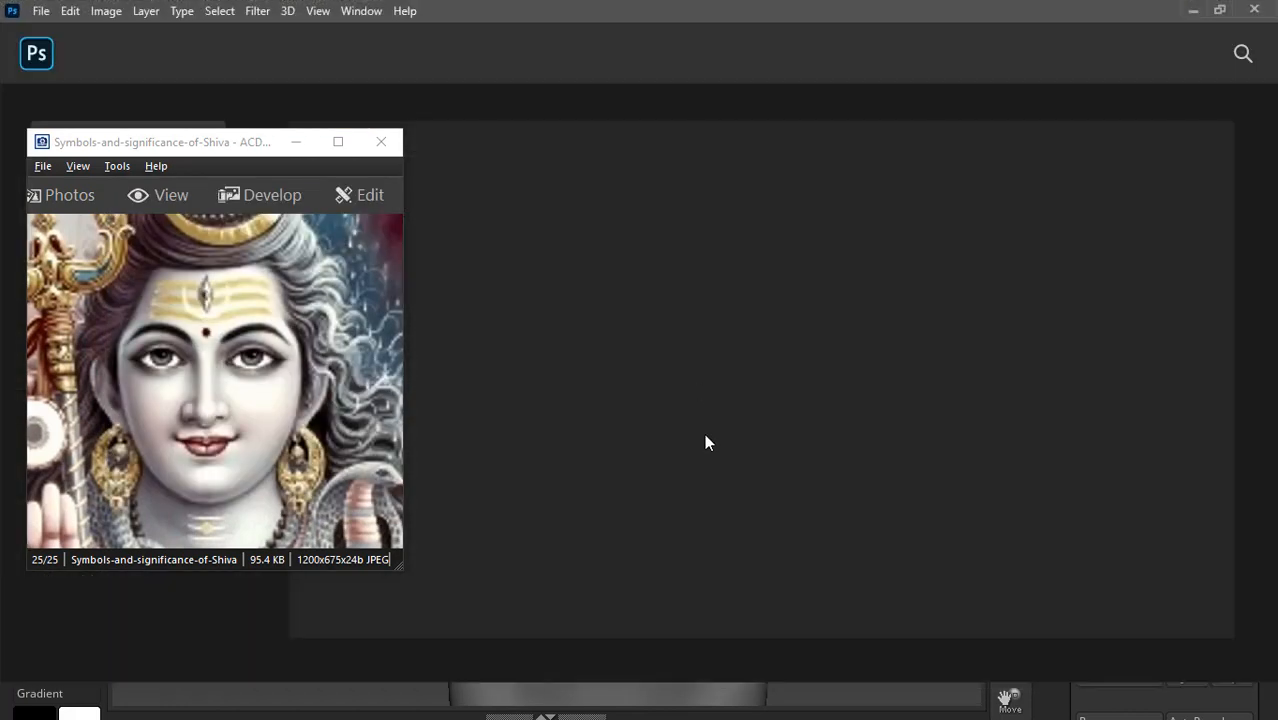
pyautogui.click(297, 142)
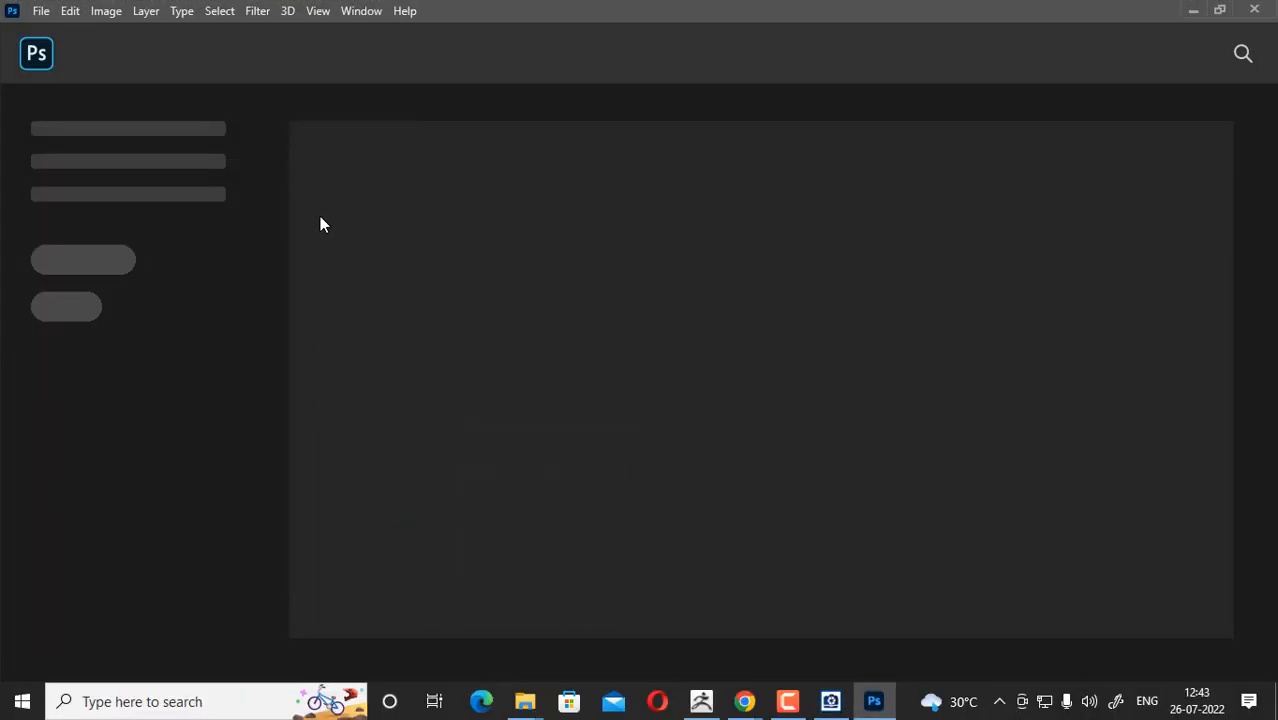
pyautogui.click(41, 11)
pyautogui.click(76, 32)
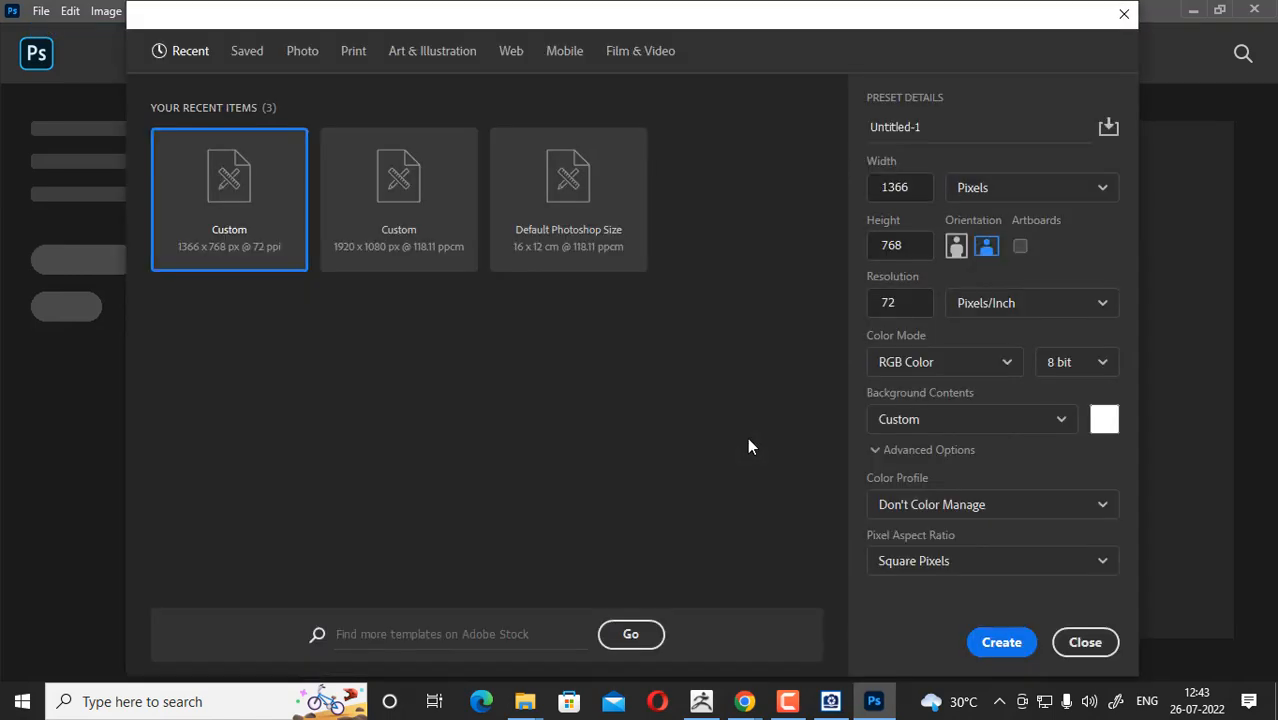
pyautogui.click(1002, 642)
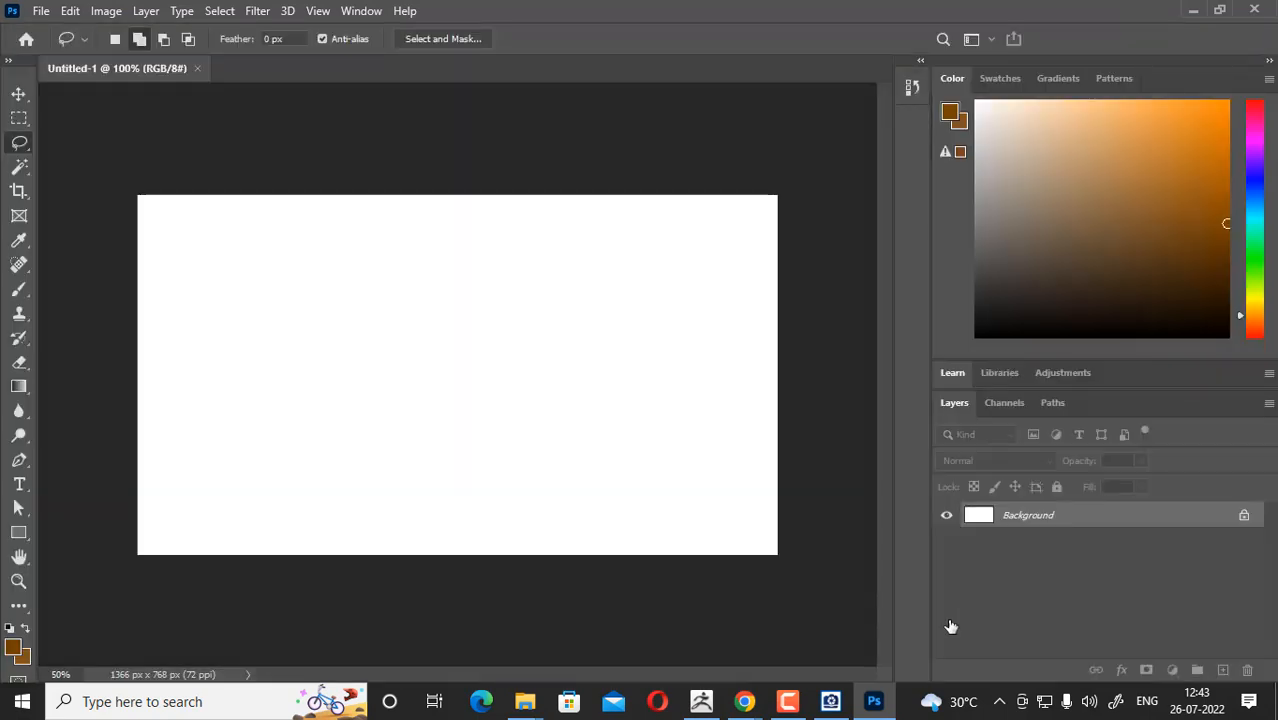
# - Paste the captured screenshot of the head and Shiva reference into the document and add an empty layer above it
pyautogui.hotkey('ctrl', 'v')
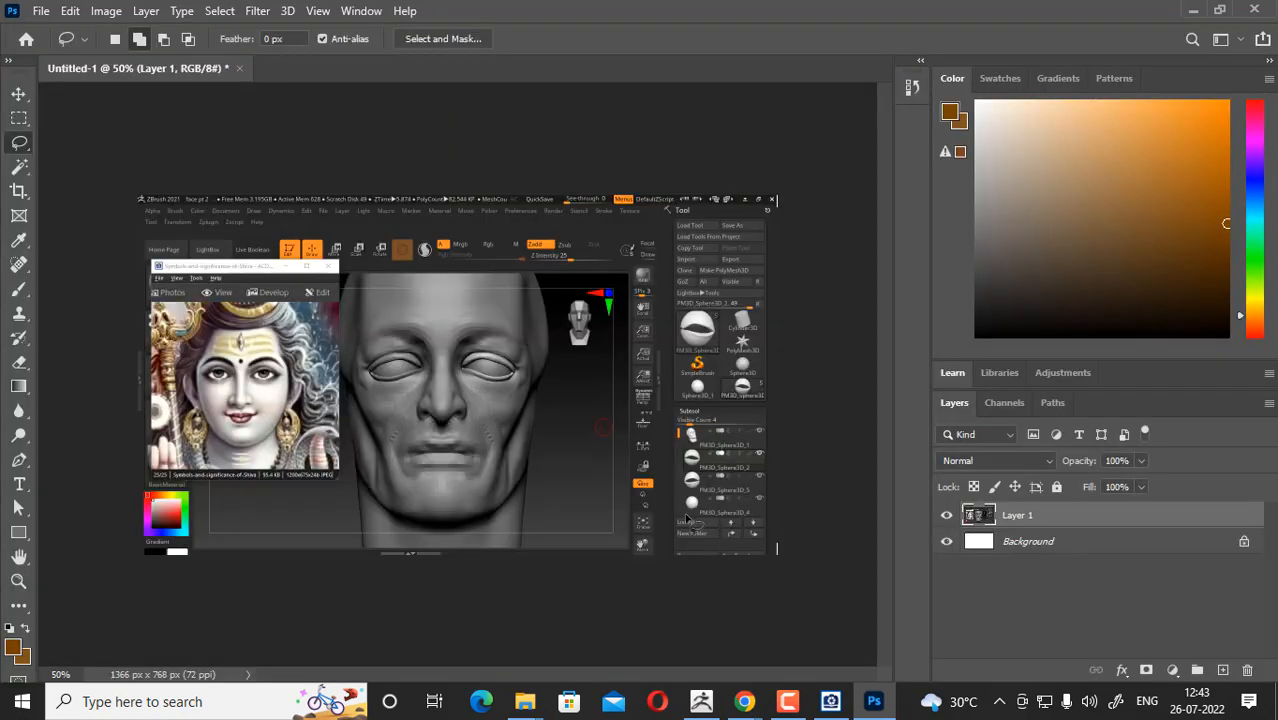
pyautogui.hotkey('ctrl', '+')
pyautogui.hotkey('ctrl', '+')
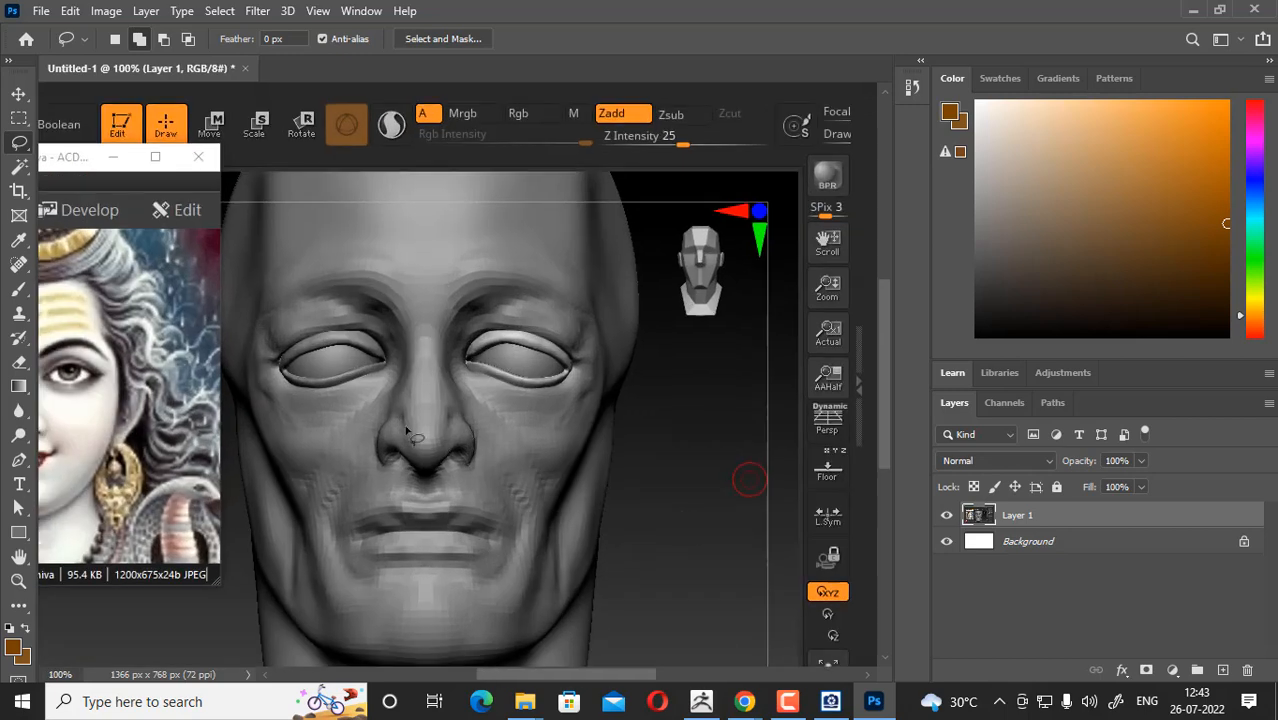
pyautogui.moveTo(331, 391); pyautogui.dragTo(576, 378)
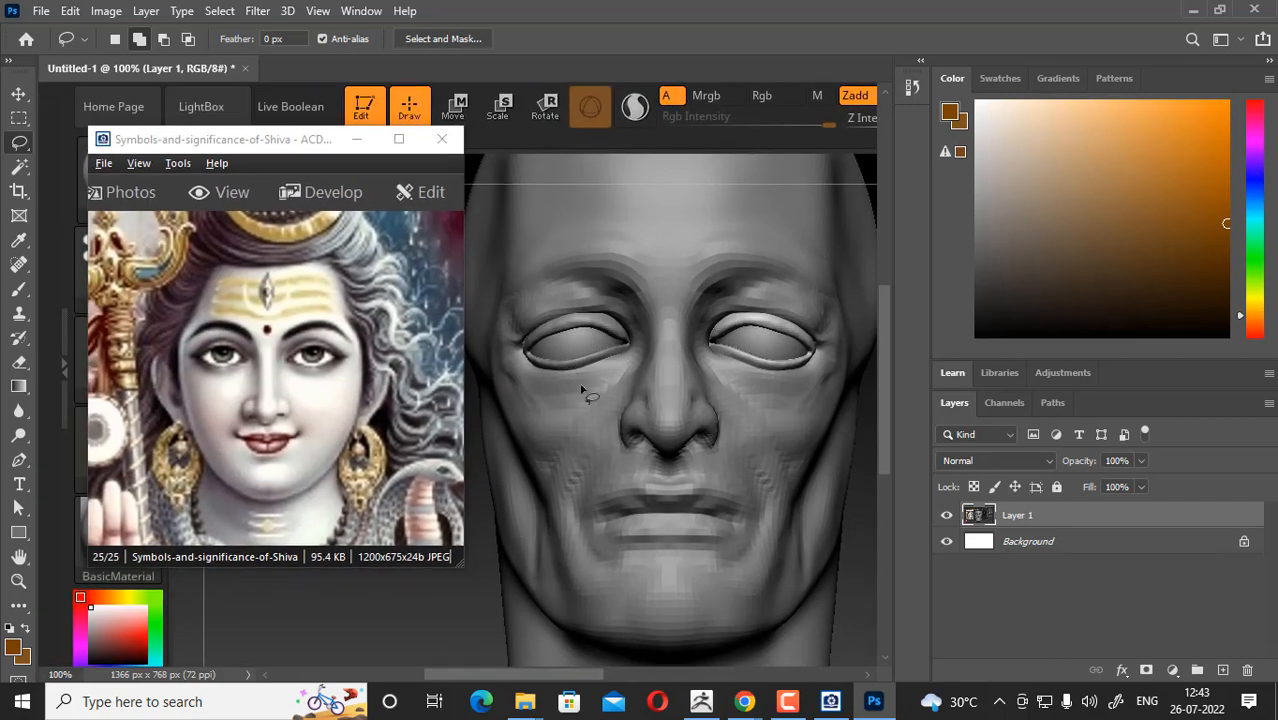
pyautogui.hotkey('ctrl', '+')
pyautogui.moveTo(575, 425); pyautogui.dragTo(618, 419)
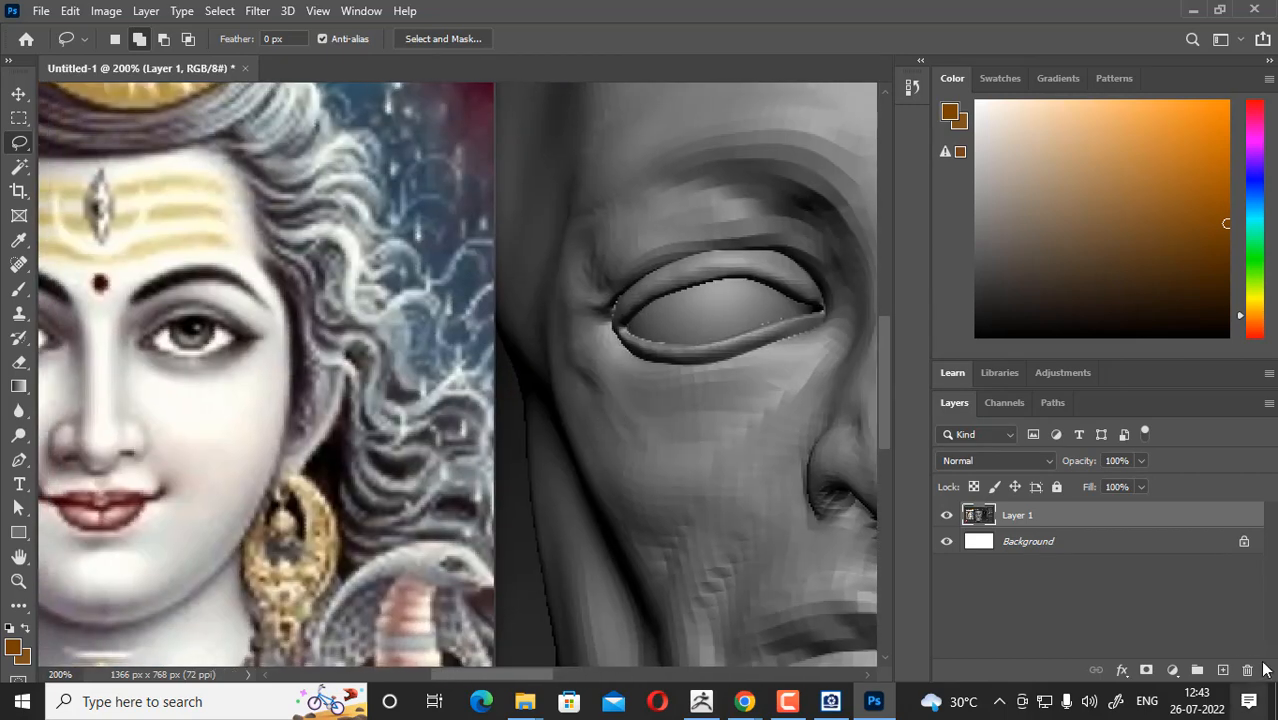
pyautogui.click(1222, 669)
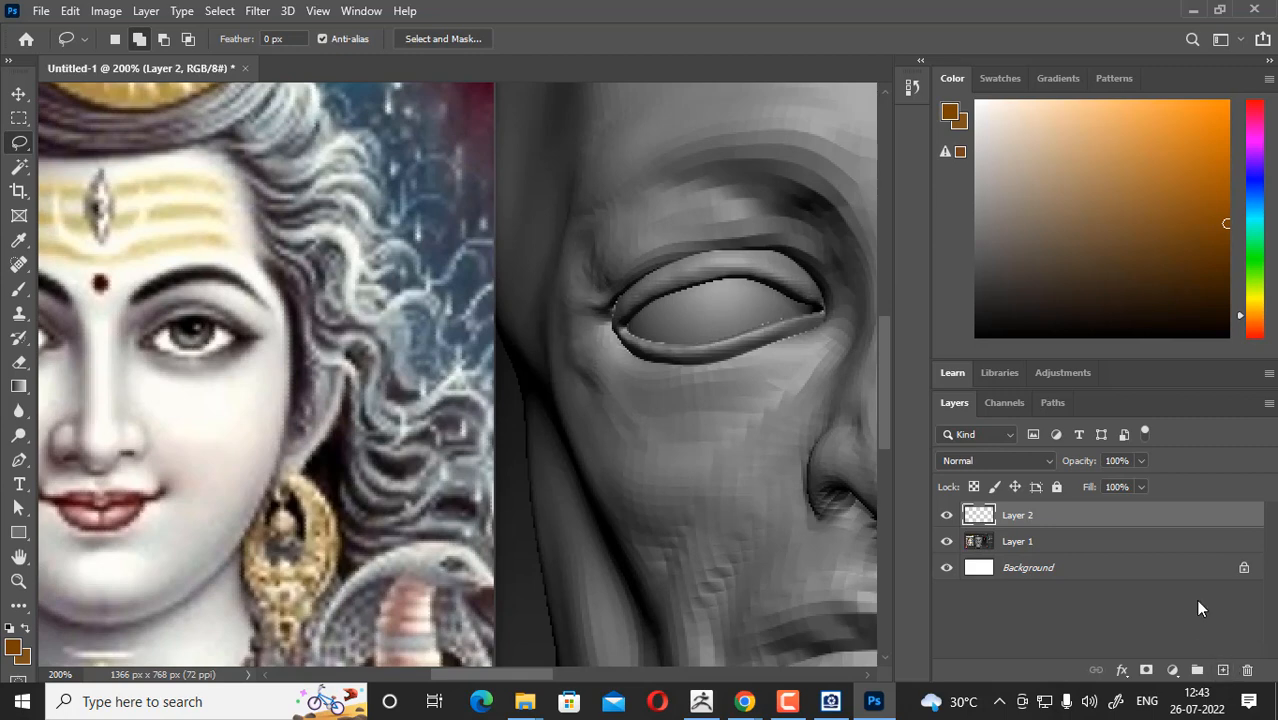
# - Choose the Brush tool, set the foreground color to pure red ff0000 and reduce the brush size to 3 px
pyautogui.press('b')
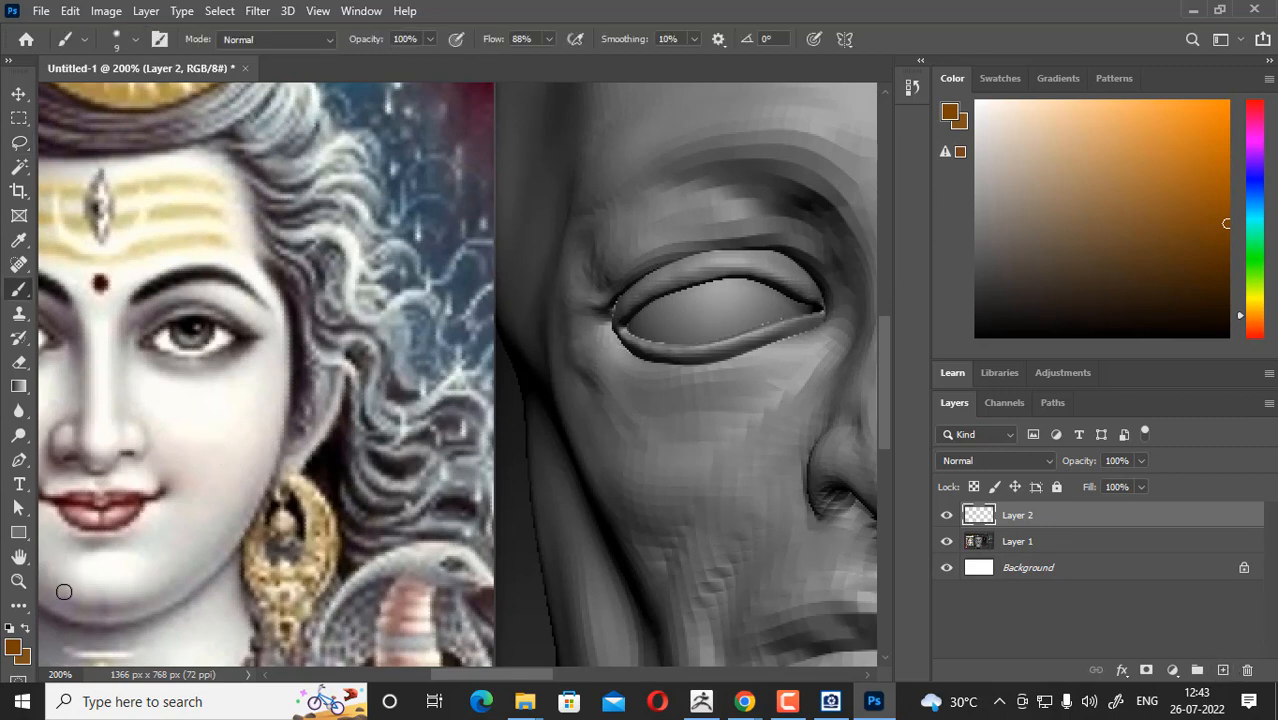
pyautogui.click(13, 647)
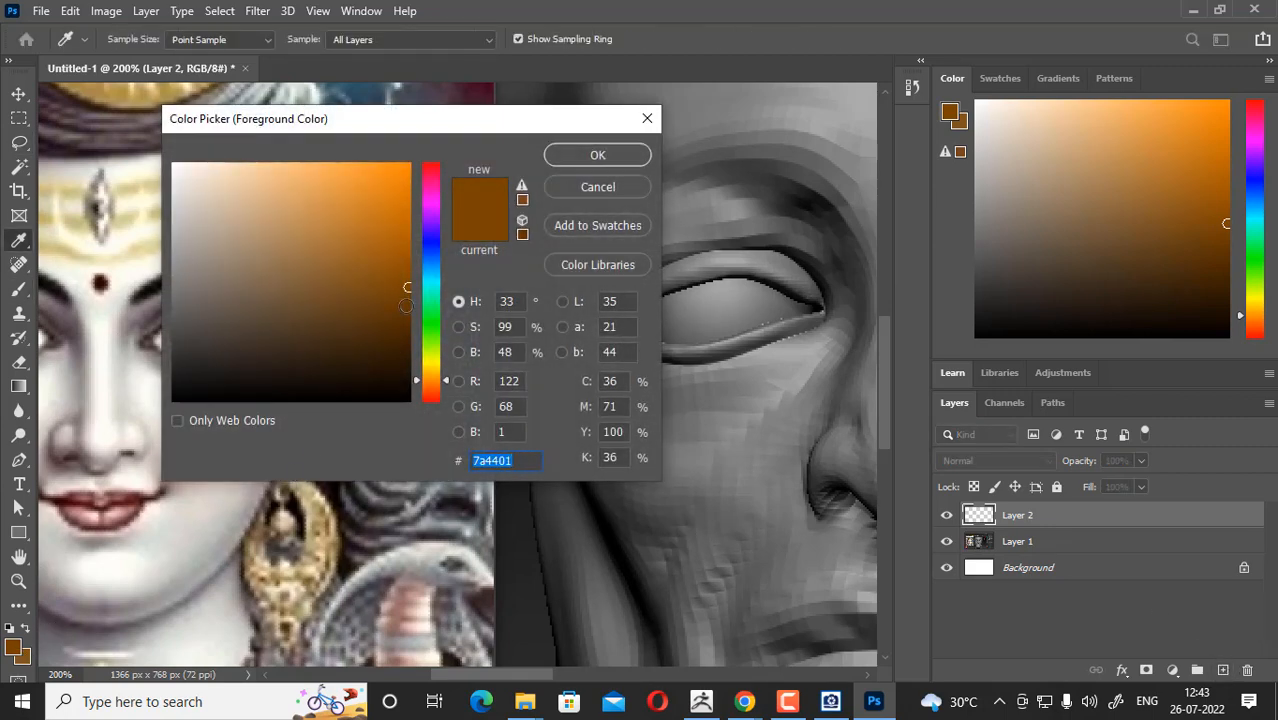
pyautogui.moveTo(431, 176); pyautogui.dragTo(546, 87)
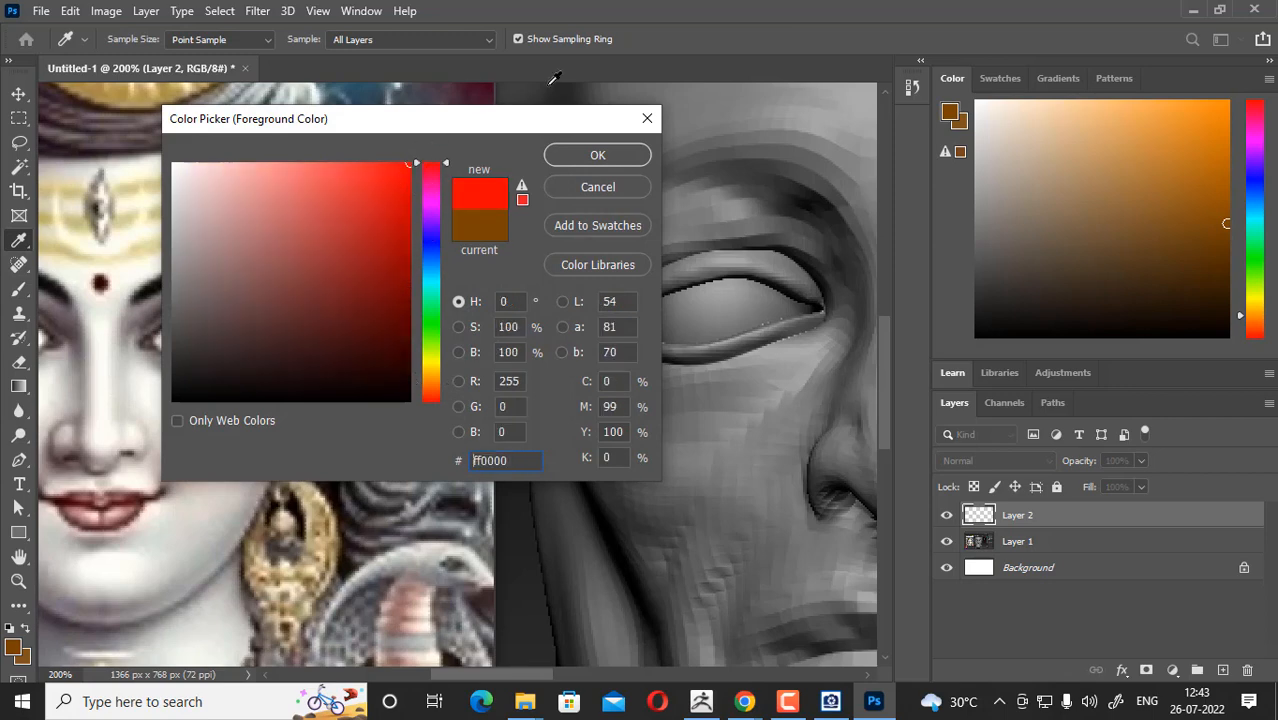
pyautogui.click(597, 157)
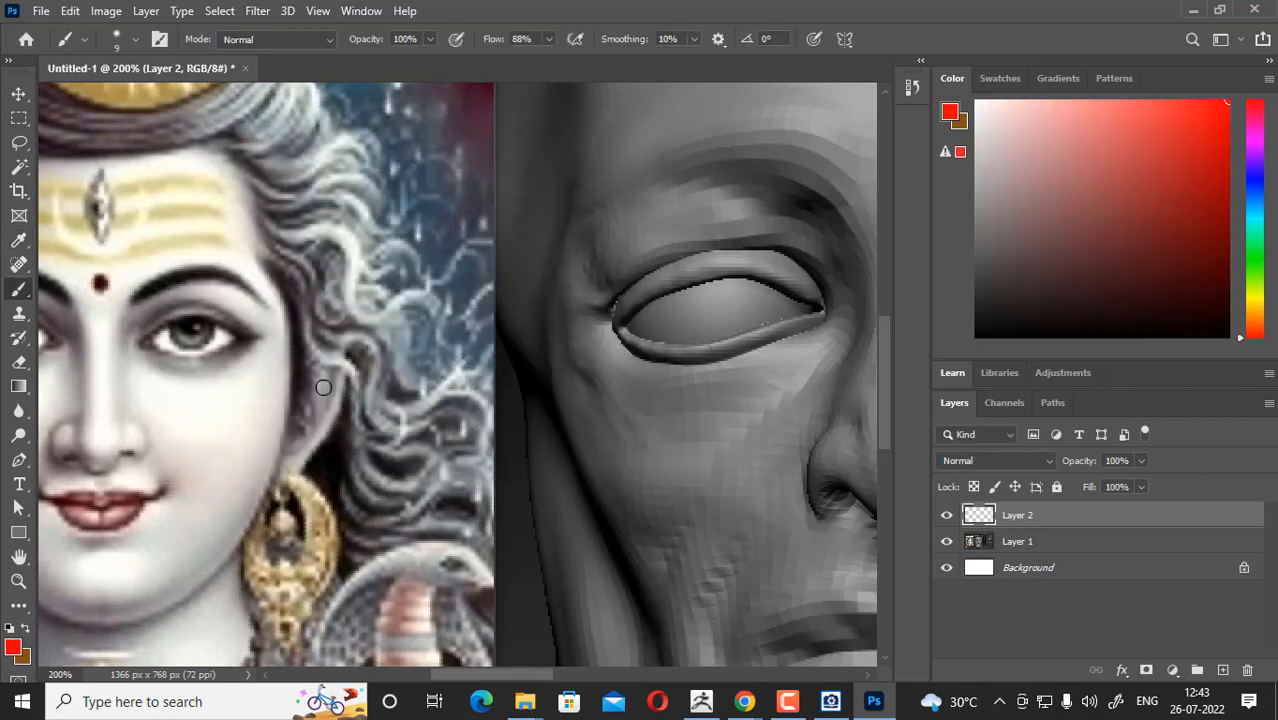
pyautogui.press('[')
pyautogui.press('[')
pyautogui.press('[')
pyautogui.press('[')
pyautogui.press('[')
pyautogui.press('[')
# - Trace the eye opening on the Shiva image and draw a diagonal line through its highest and lowest lid points
pyautogui.click(140, 339)
pyautogui.moveTo(199, 356); pyautogui.dragTo(172, 356)
pyautogui.moveTo(147, 262); pyautogui.dragTo(277, 411)
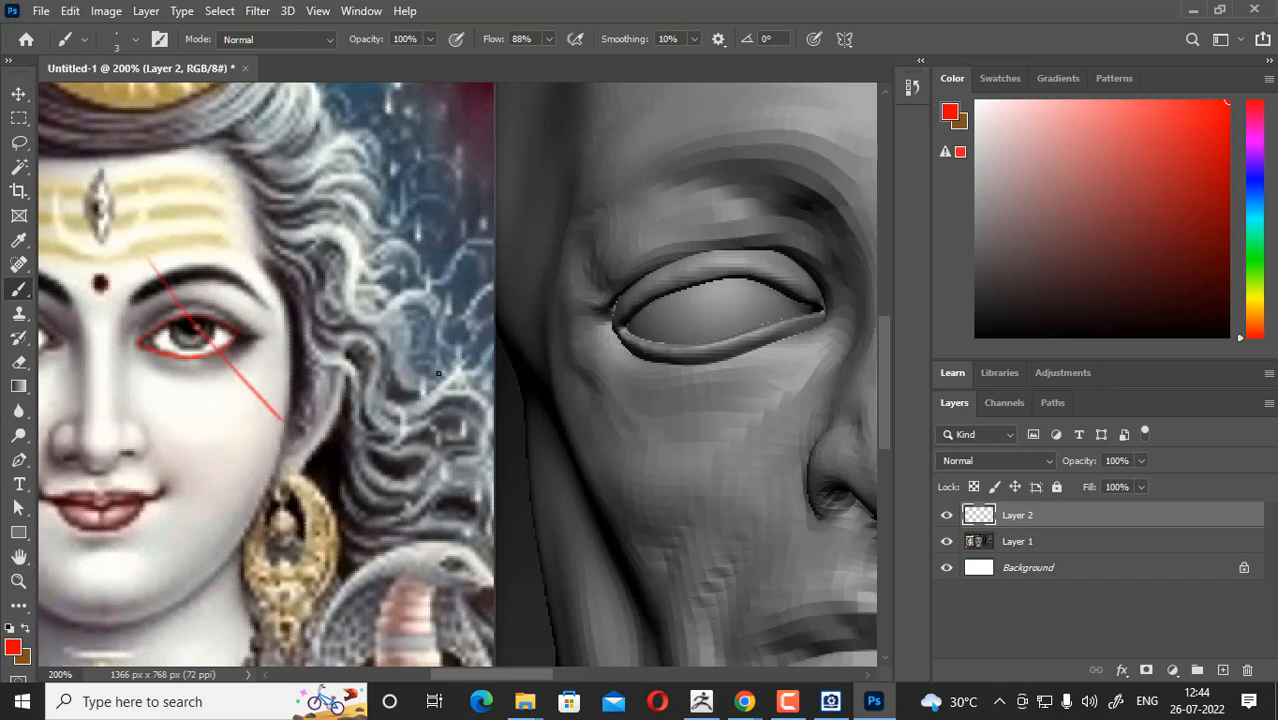
# - Sketch an angular eye diagram between the Shiva image and the head, with a near-horizontal corner line and a crossing diagonal
pyautogui.moveTo(390, 342); pyautogui.dragTo(606, 328)
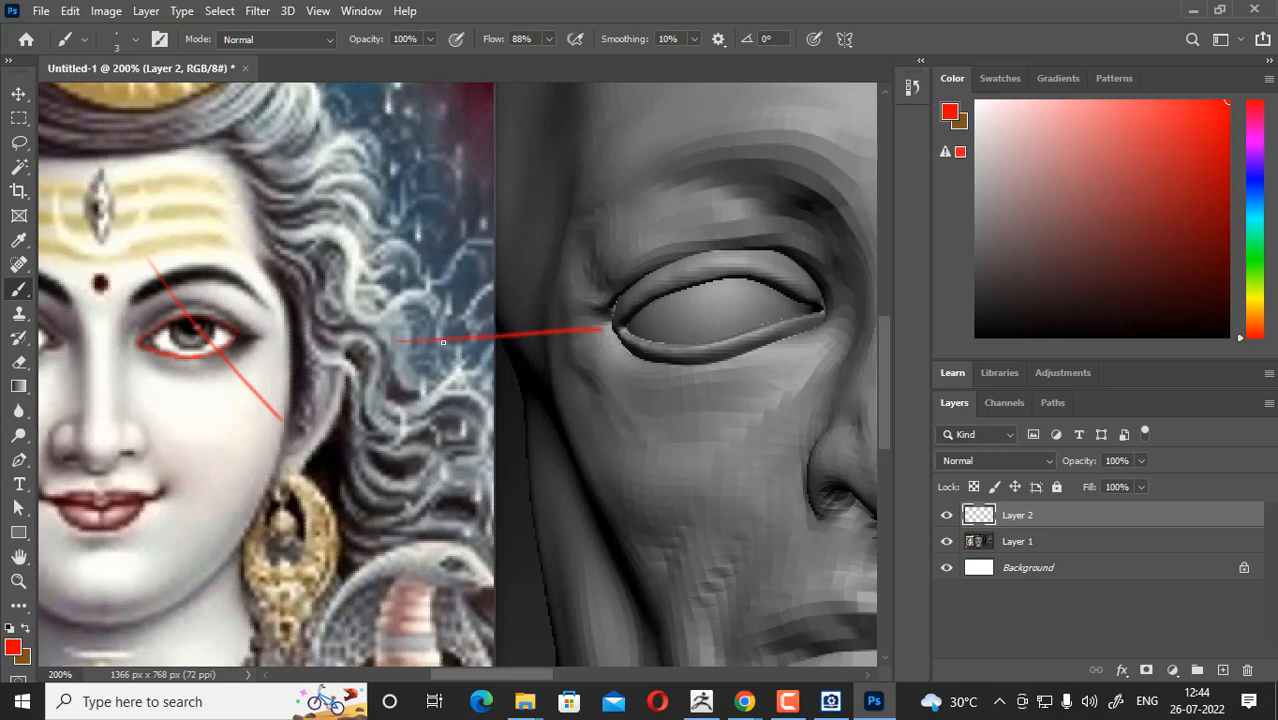
pyautogui.moveTo(418, 337)
pyautogui.mouseDown()
pyautogui.moveTo(485, 311)
pyautogui.moveTo(603, 327)
pyautogui.mouseUp()
pyautogui.moveTo(432, 339)
pyautogui.mouseDown()
pyautogui.moveTo(515, 362)
pyautogui.moveTo(580, 338)
pyautogui.mouseUp()
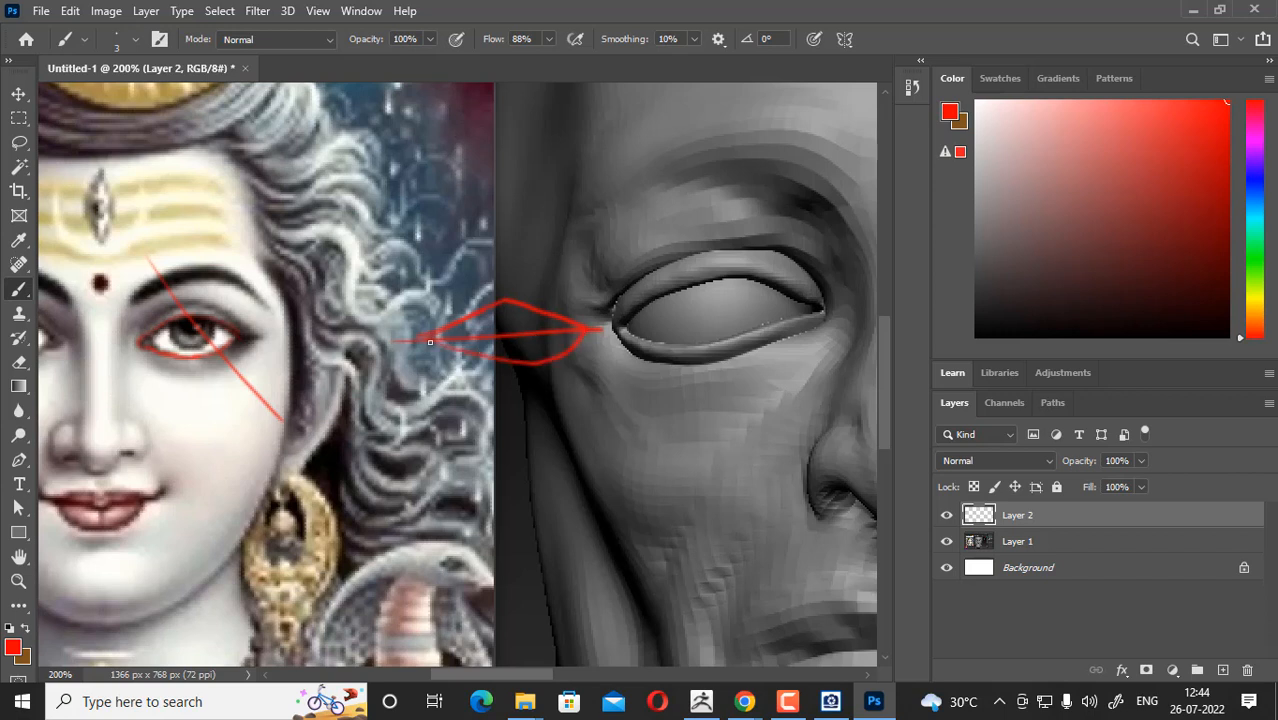
pyautogui.moveTo(469, 257); pyautogui.dragTo(588, 409)
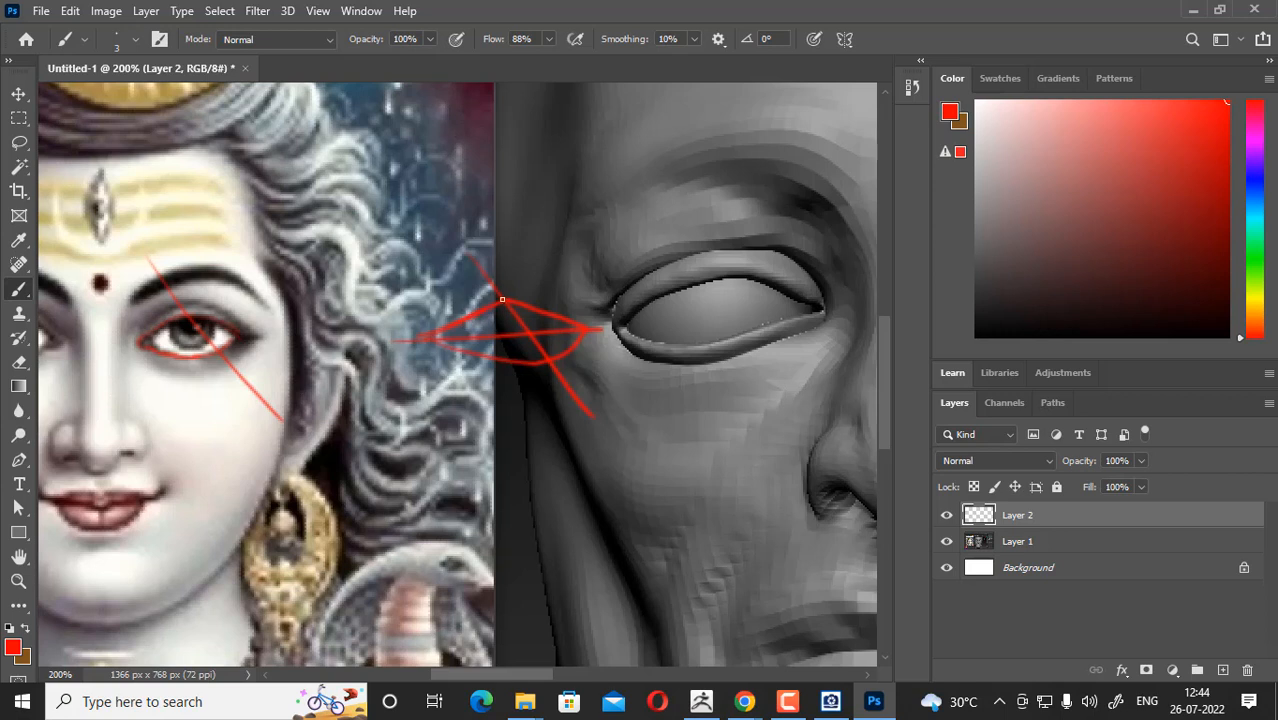
# - Sketch a second eye diagram with its axes below the first, and trace the upper lid crease on the Shiva image's eye
pyautogui.moveTo(386, 490); pyautogui.dragTo(601, 460)
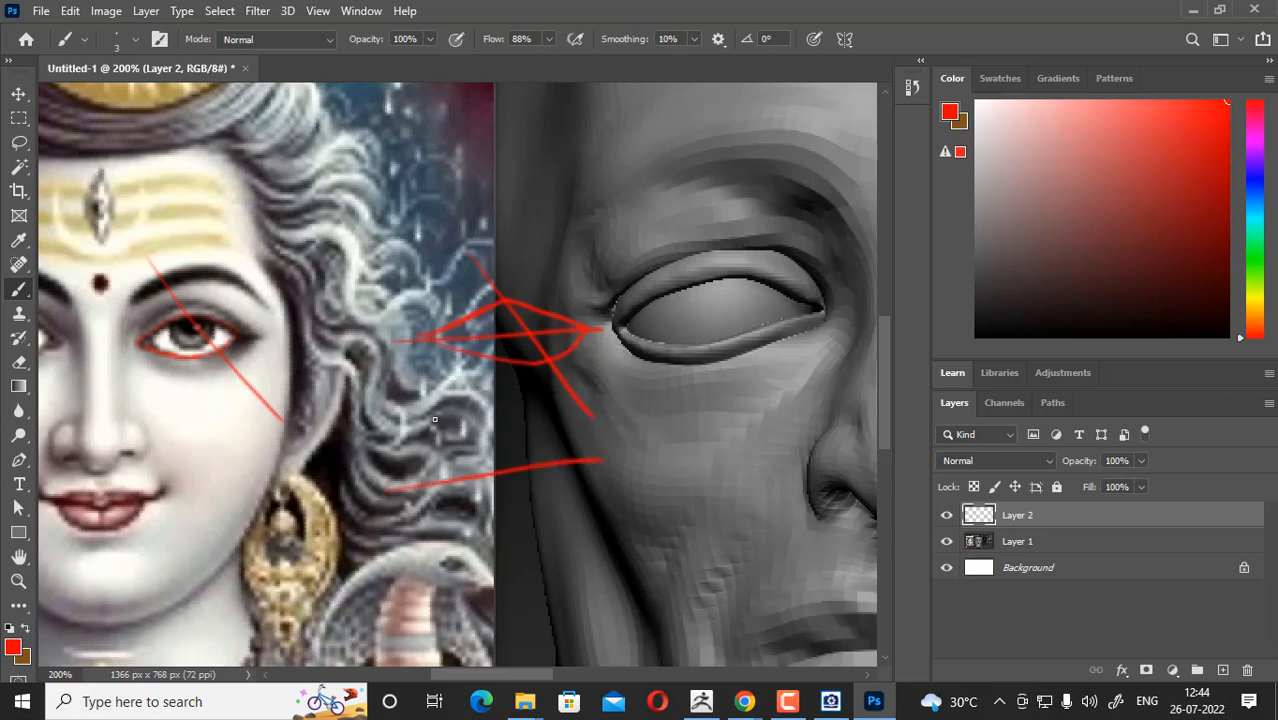
pyautogui.moveTo(433, 418); pyautogui.dragTo(560, 518)
pyautogui.moveTo(442, 483)
pyautogui.mouseDown()
pyautogui.moveTo(462, 457)
pyautogui.moveTo(572, 461)
pyautogui.mouseUp()
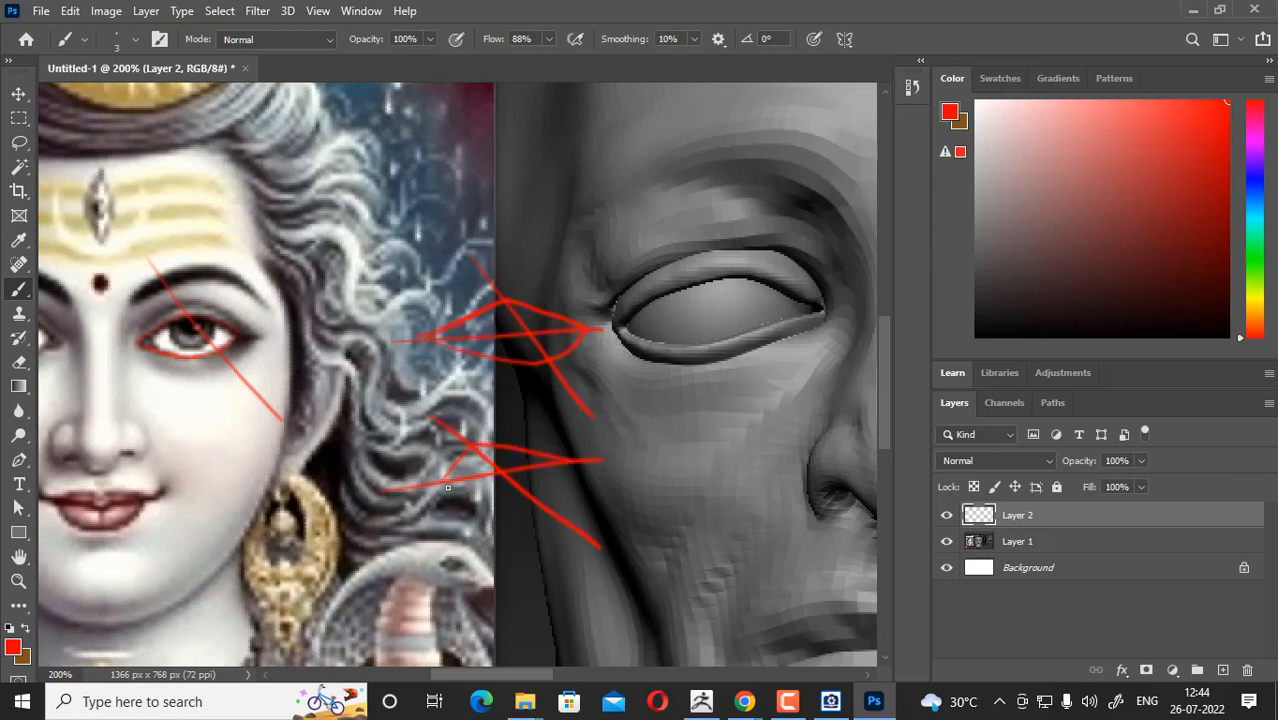
pyautogui.moveTo(448, 487); pyautogui.dragTo(546, 506)
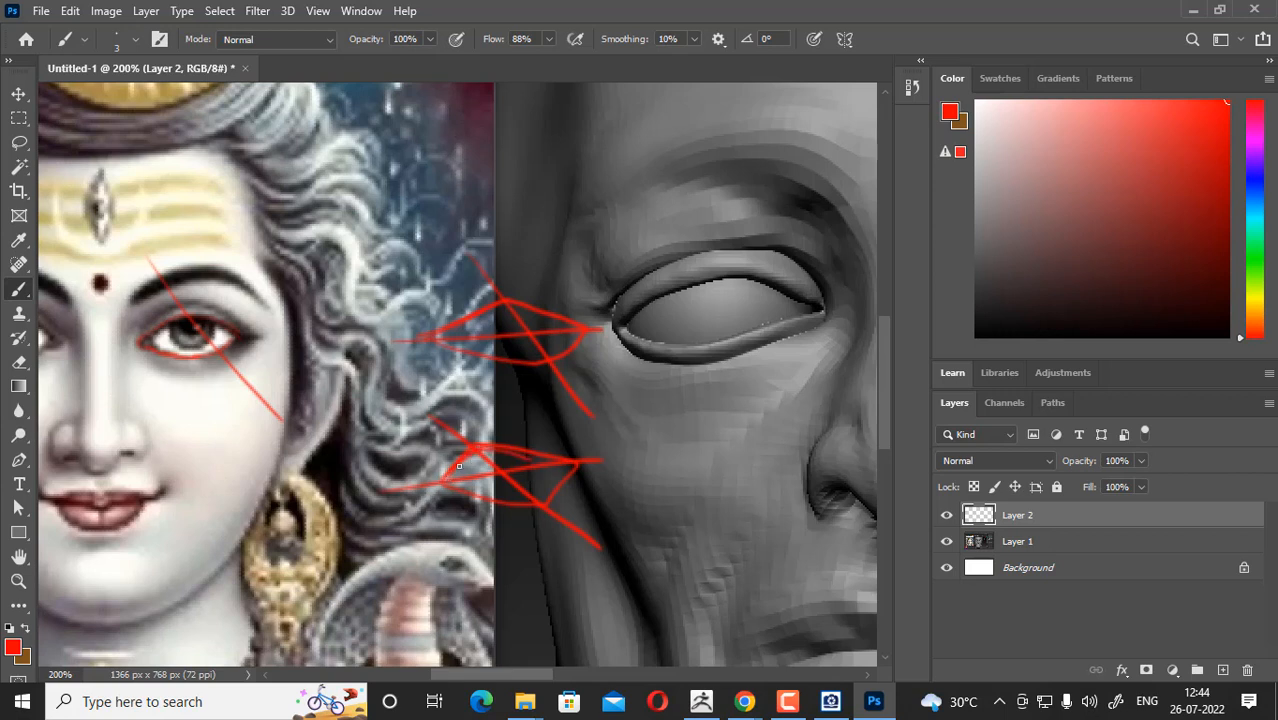
pyautogui.moveTo(459, 466); pyautogui.dragTo(551, 452)
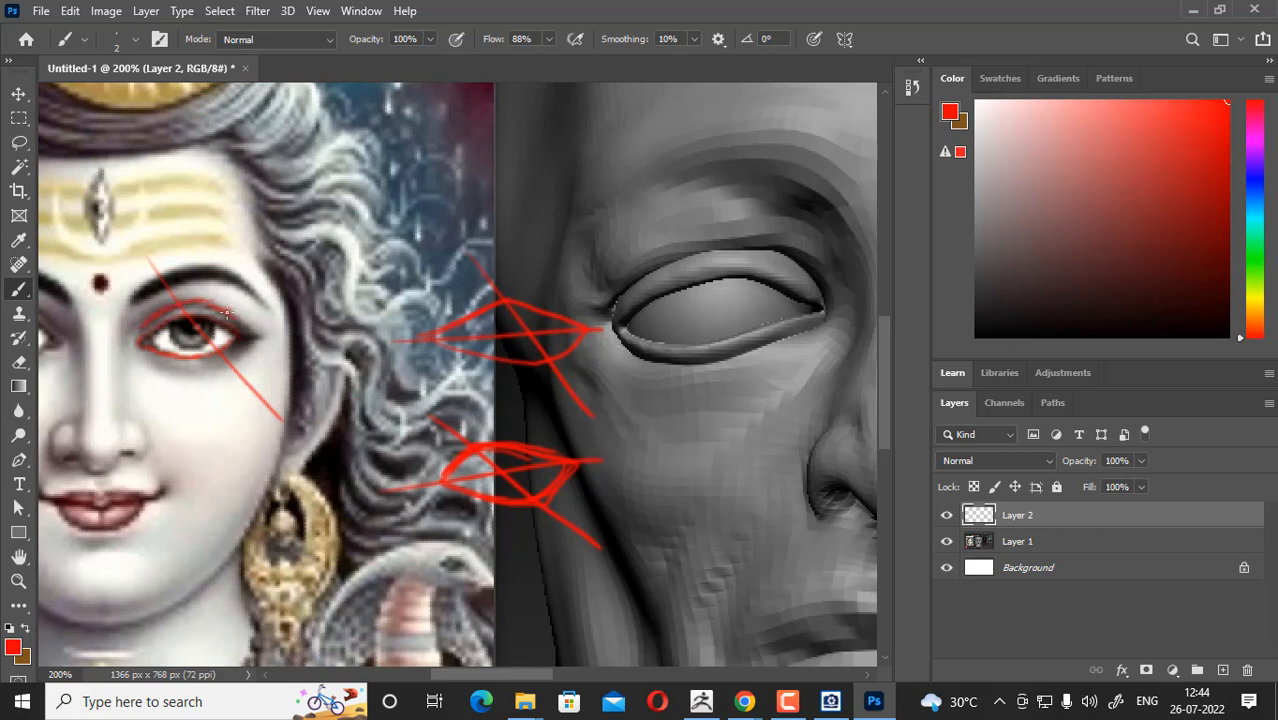
pyautogui.moveTo(238, 320); pyautogui.dragTo(253, 327)
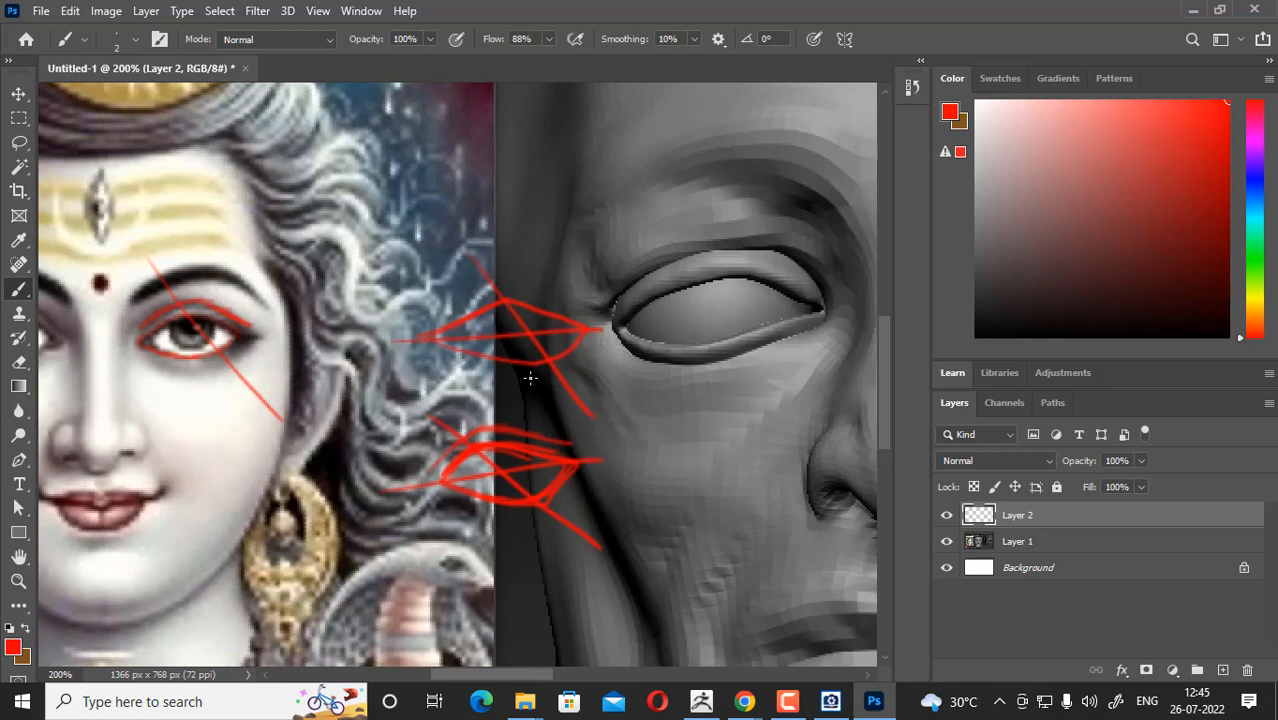
# - Mark the sculpted eye with a corner-to-corner line, a diagonal through its lid peaks and an outline of the opening
pyautogui.moveTo(688, 333)
pyautogui.mouseDown()
pyautogui.moveTo(642, 331)
pyautogui.moveTo(675, 321)
pyautogui.mouseUp()
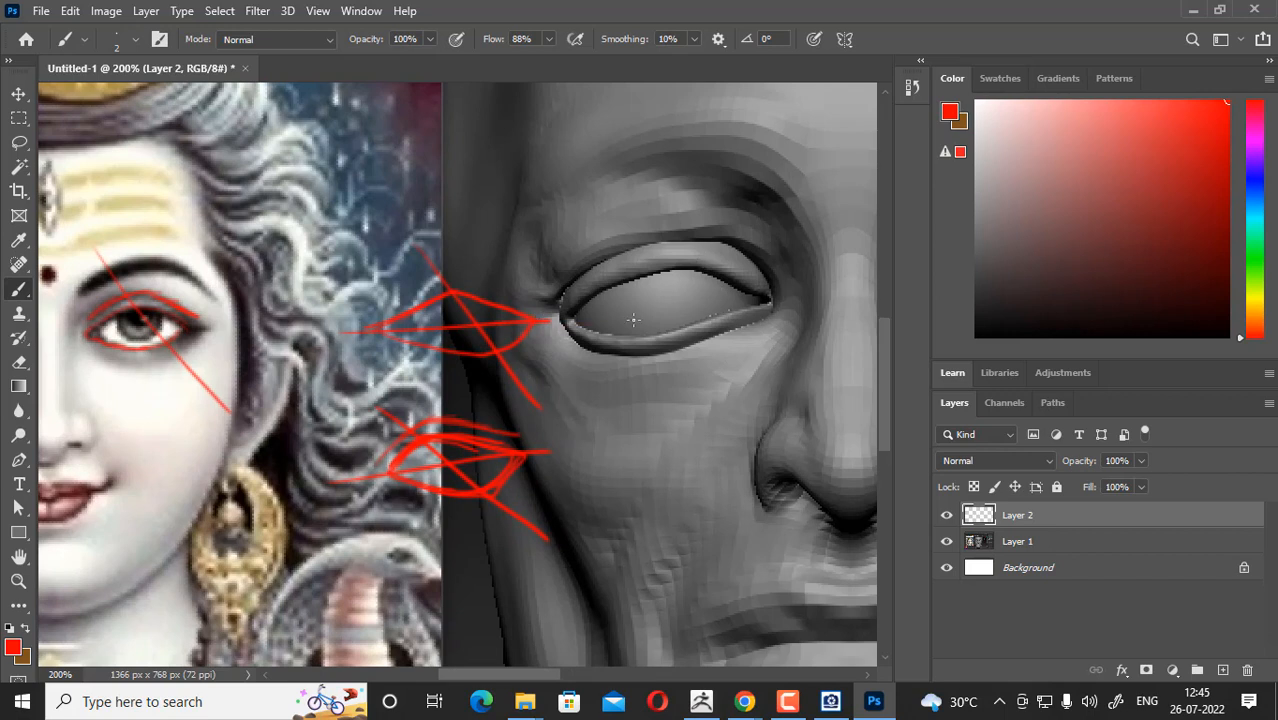
pyautogui.keyDown('shift'); pyautogui.click(825, 316); pyautogui.keyUp('shift')
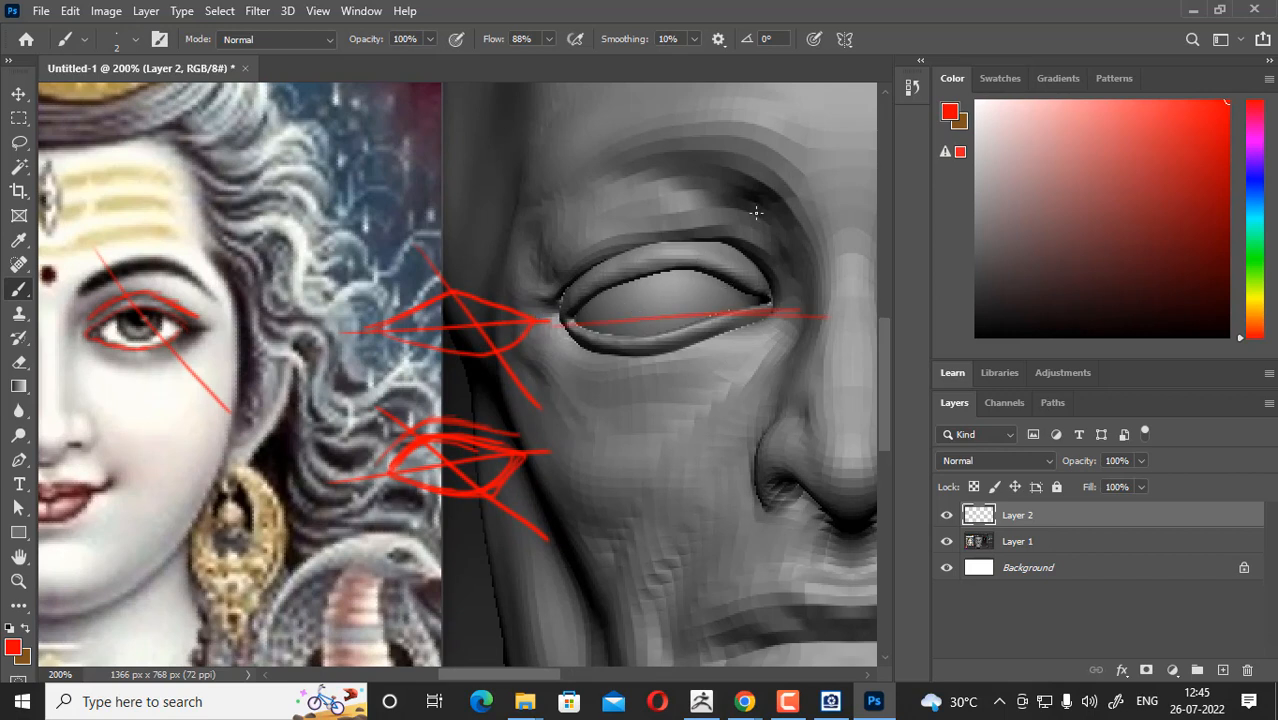
pyautogui.moveTo(721, 213); pyautogui.dragTo(505, 450)
pyautogui.moveTo(771, 299)
pyautogui.mouseDown()
pyautogui.moveTo(693, 263)
pyautogui.moveTo(562, 320)
pyautogui.mouseUp()
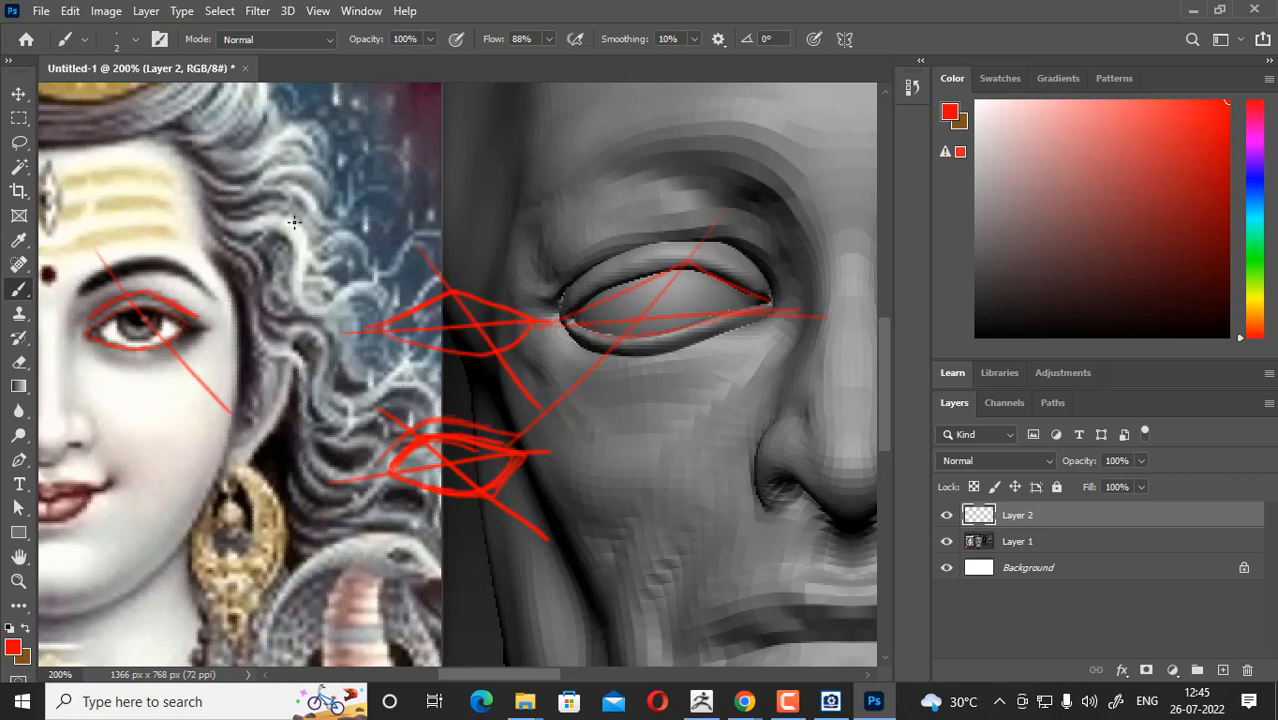
# - Show the rulers and place three horizontal guides across the eyes, one mid-eye, one below and one above
pyautogui.hotkey('ctrl', 'r')
pyautogui.moveTo(318, 90); pyautogui.dragTo(294, 350)
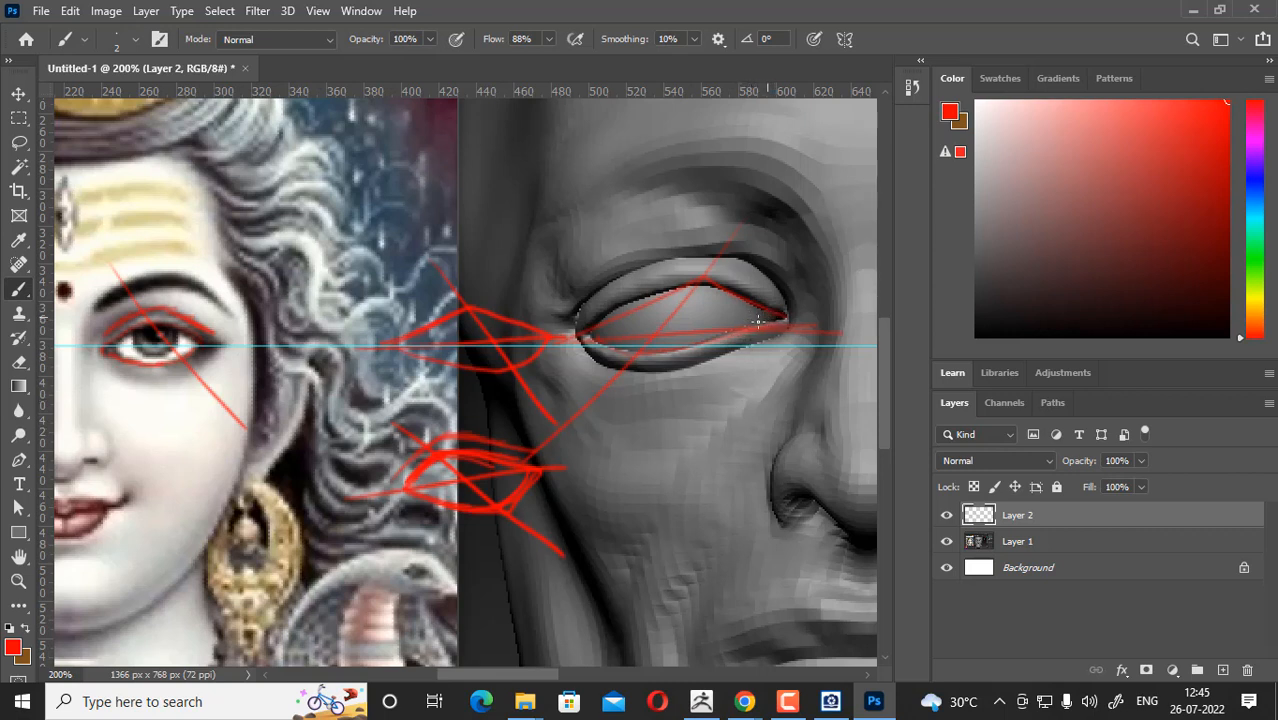
pyautogui.moveTo(256, 91); pyautogui.dragTo(288, 367)
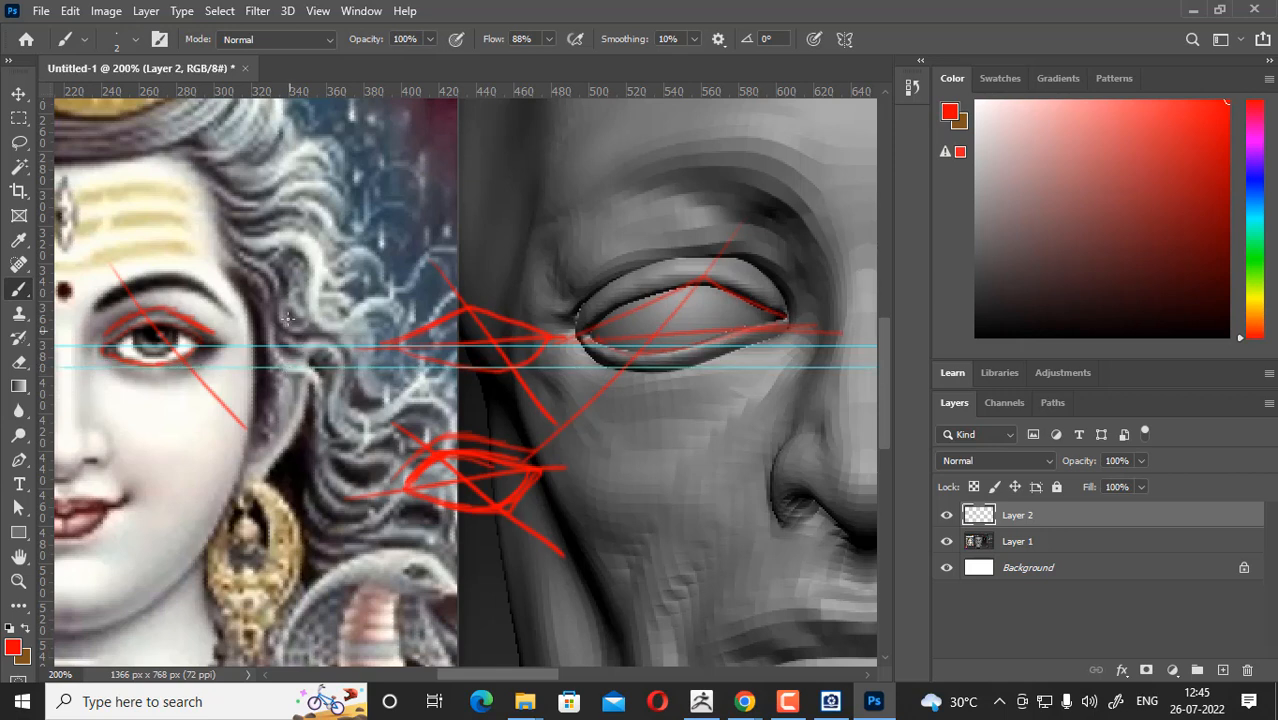
pyautogui.moveTo(323, 91); pyautogui.dragTo(335, 322)
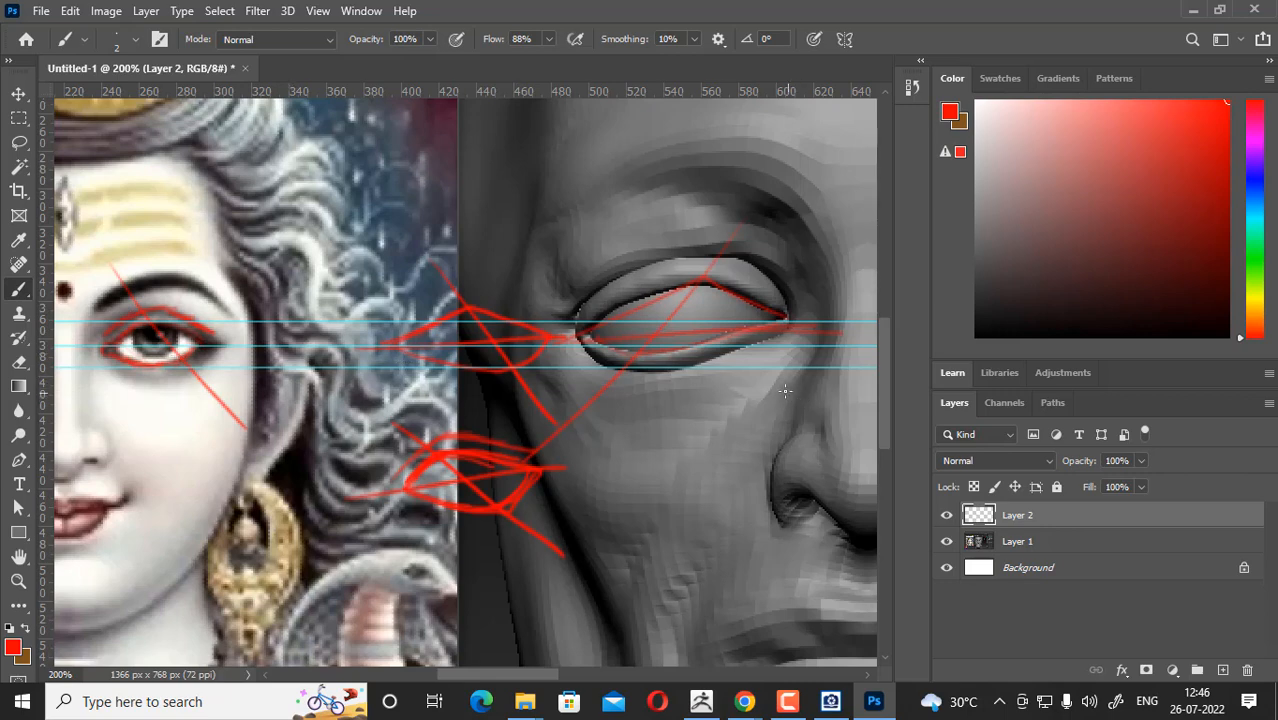
# - Switch to ZBrush and bring the Shiva image viewer up over the sculpted head
pyautogui.keyDown('alt'); pyautogui.scroll(-3, 784, 390); pyautogui.keyUp('alt')
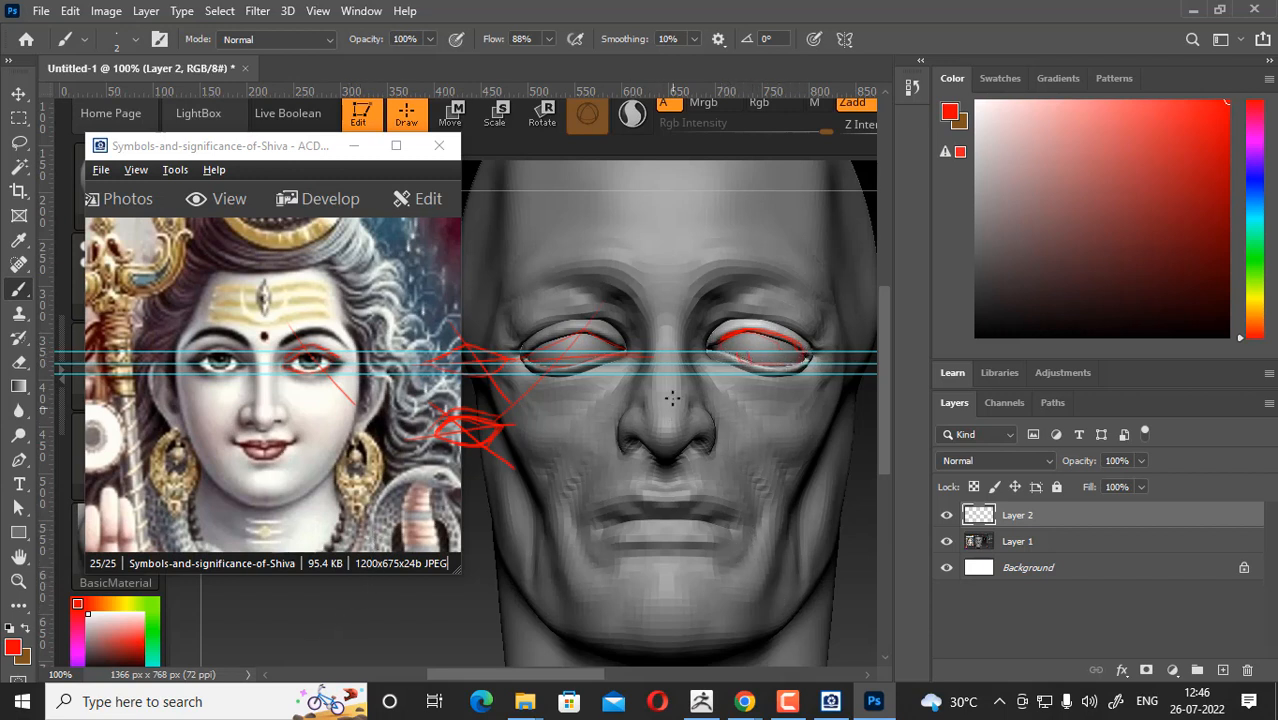
pyautogui.hotkey('alt', 'Tab')
pyautogui.hotkey('alt', 'Tab')
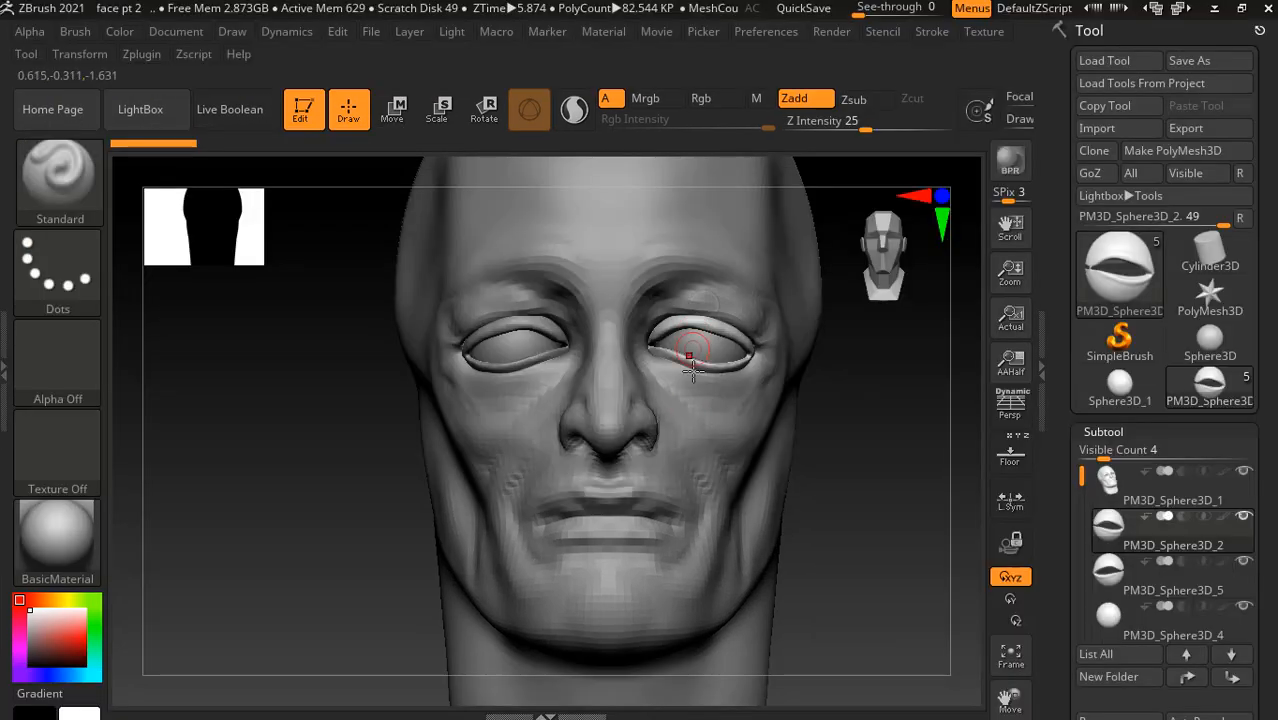
pyautogui.hotkey('alt', 'Tab')
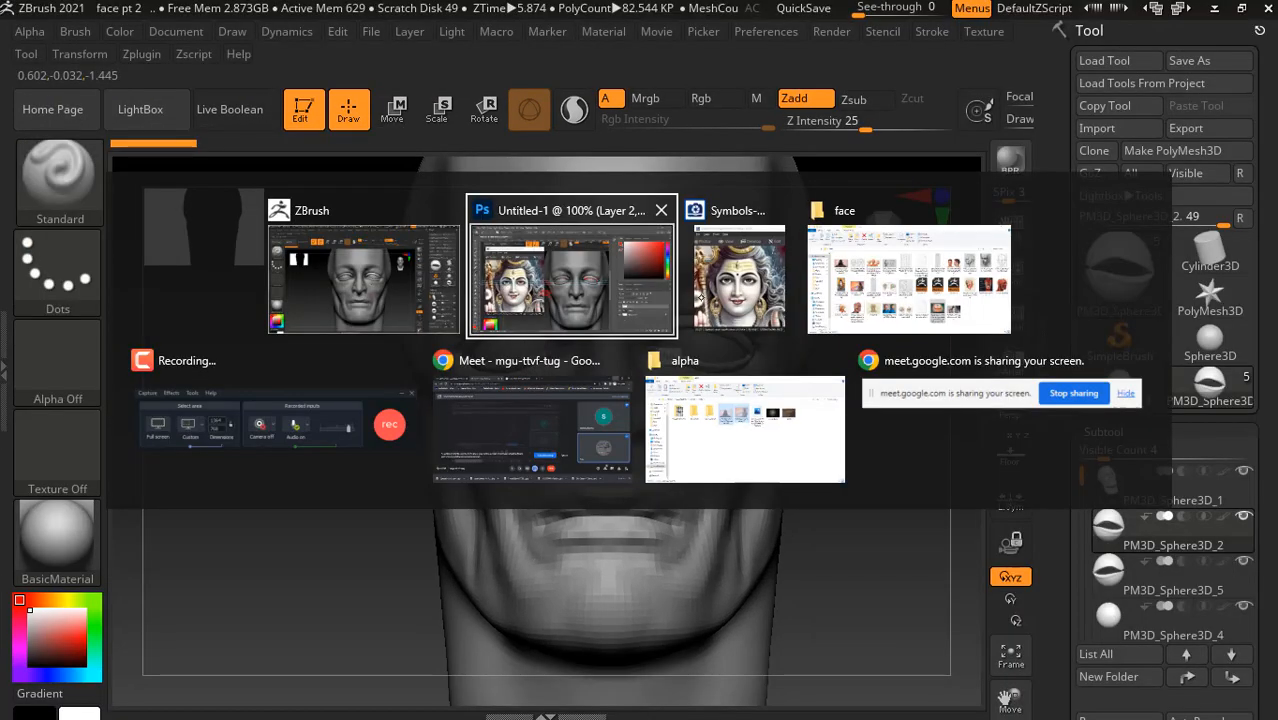
pyautogui.hotkey('alt', 'Tab')
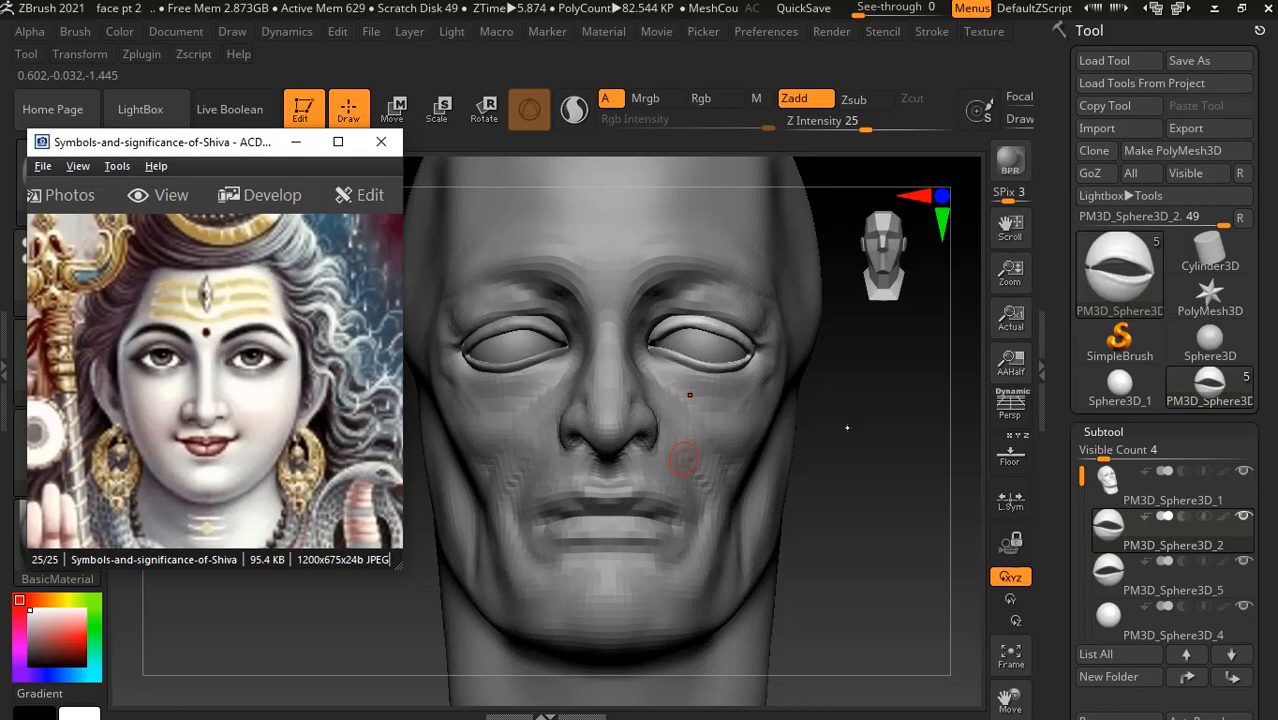
# - Isolate the eyelid subtool PM3D_Sphere3D_2 in front view and turn on the floor reference image
pyautogui.moveTo(873, 456)
pyautogui.keyDown('shift'); pyautogui.mouseDown()
pyautogui.moveTo(867, 438)
pyautogui.moveTo(862, 448)
pyautogui.moveTo(877, 450)
pyautogui.mouseUp(); pyautogui.keyUp('shift')
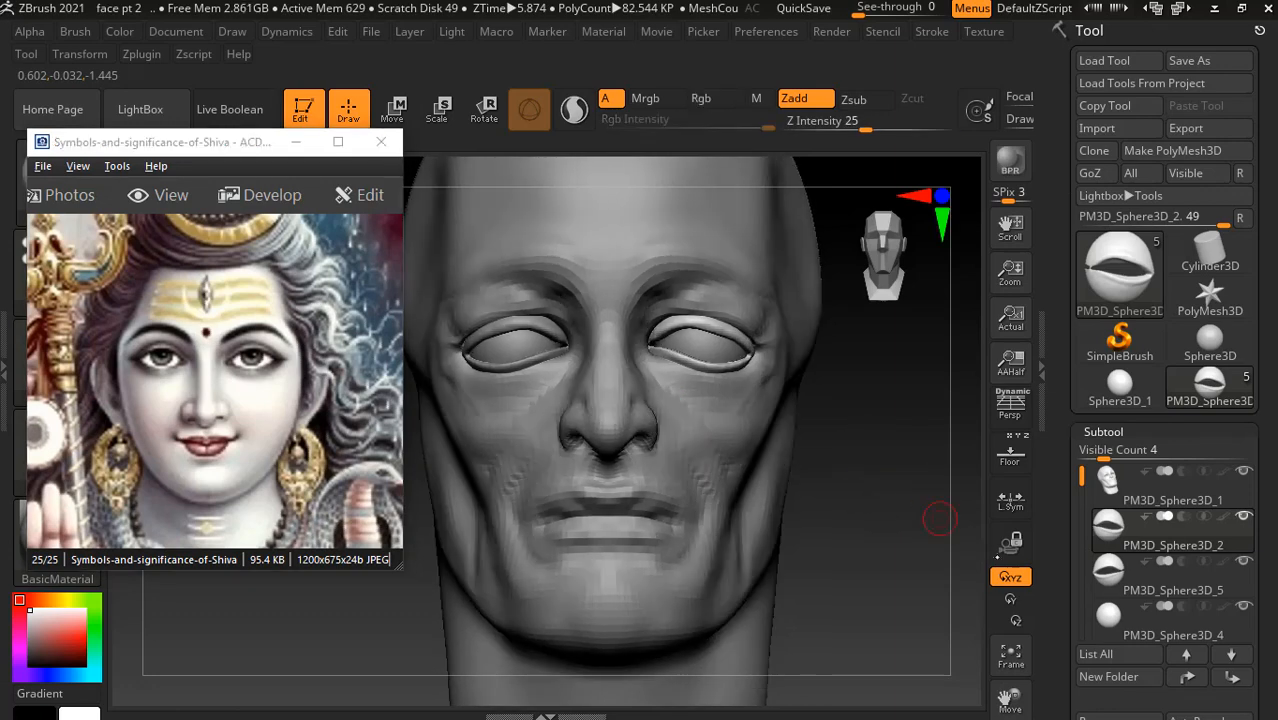
pyautogui.keyDown('shift'); pyautogui.click(1107, 532); pyautogui.keyUp('shift')
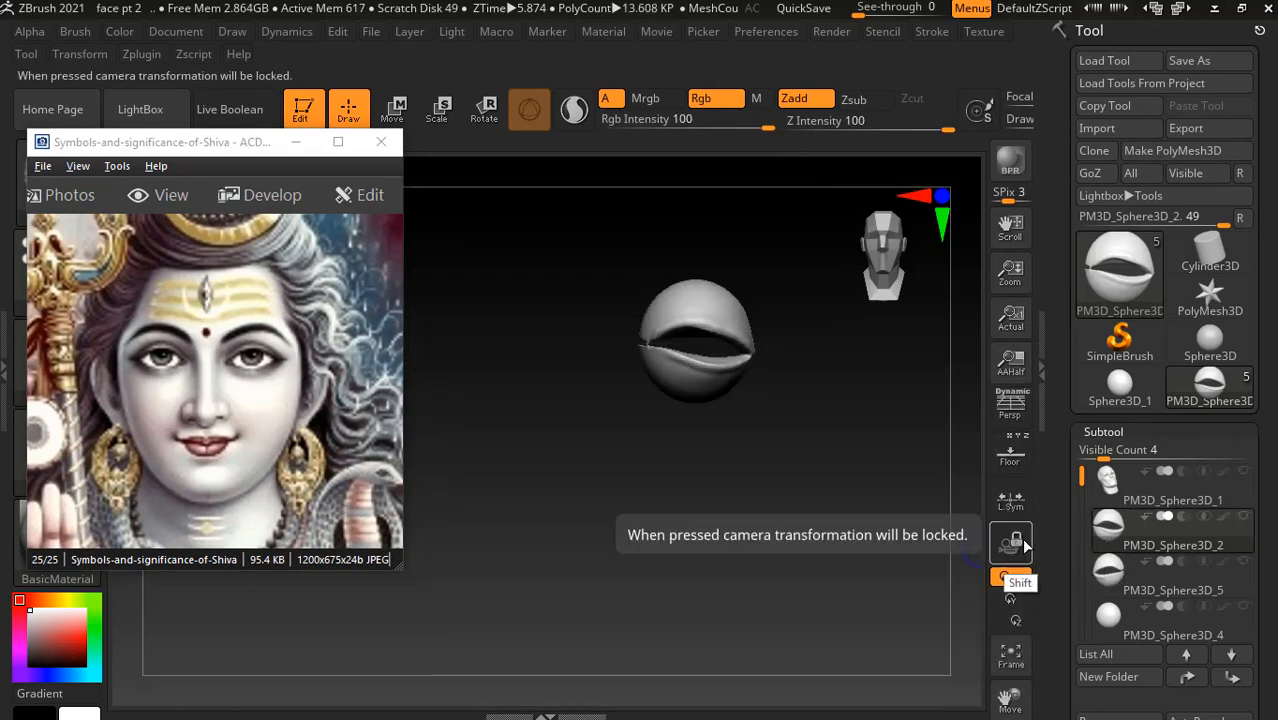
pyautogui.click(1012, 463)
pyautogui.moveTo(864, 423)
pyautogui.keyDown('alt'); pyautogui.mouseDown()
pyautogui.moveTo(893, 448)
pyautogui.moveTo(862, 461)
pyautogui.moveTo(872, 471)
pyautogui.mouseUp(); pyautogui.keyUp('alt')
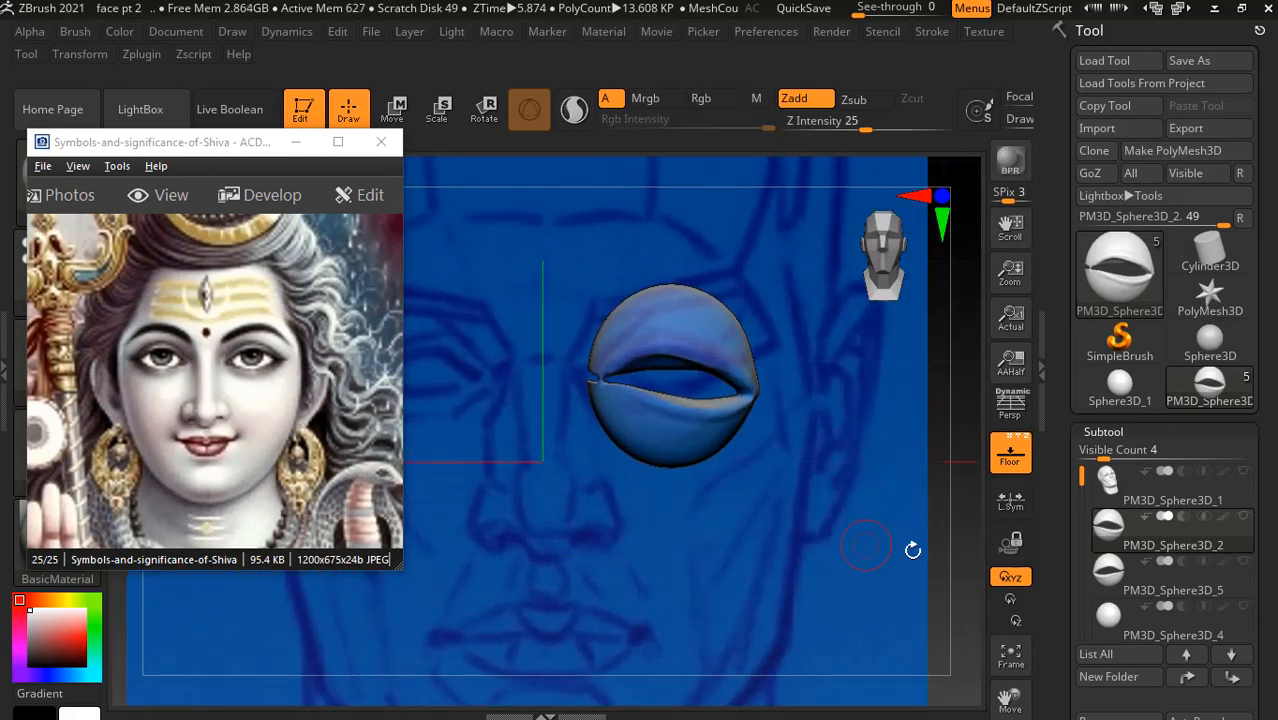
# - Load the compact_UI_brush_materials interface layout and reshape the upper eyelid edge using the Move brush at draw size 176
pyautogui.click(1181, 8)
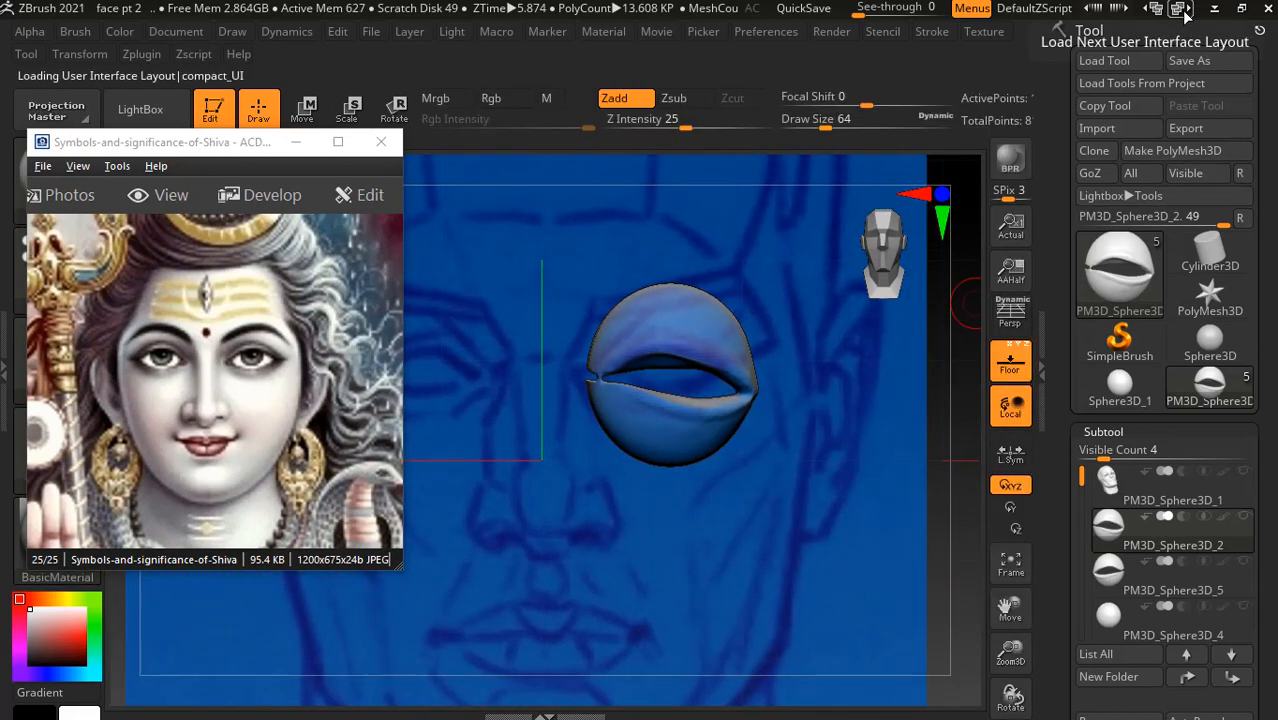
pyautogui.click(420, 684)
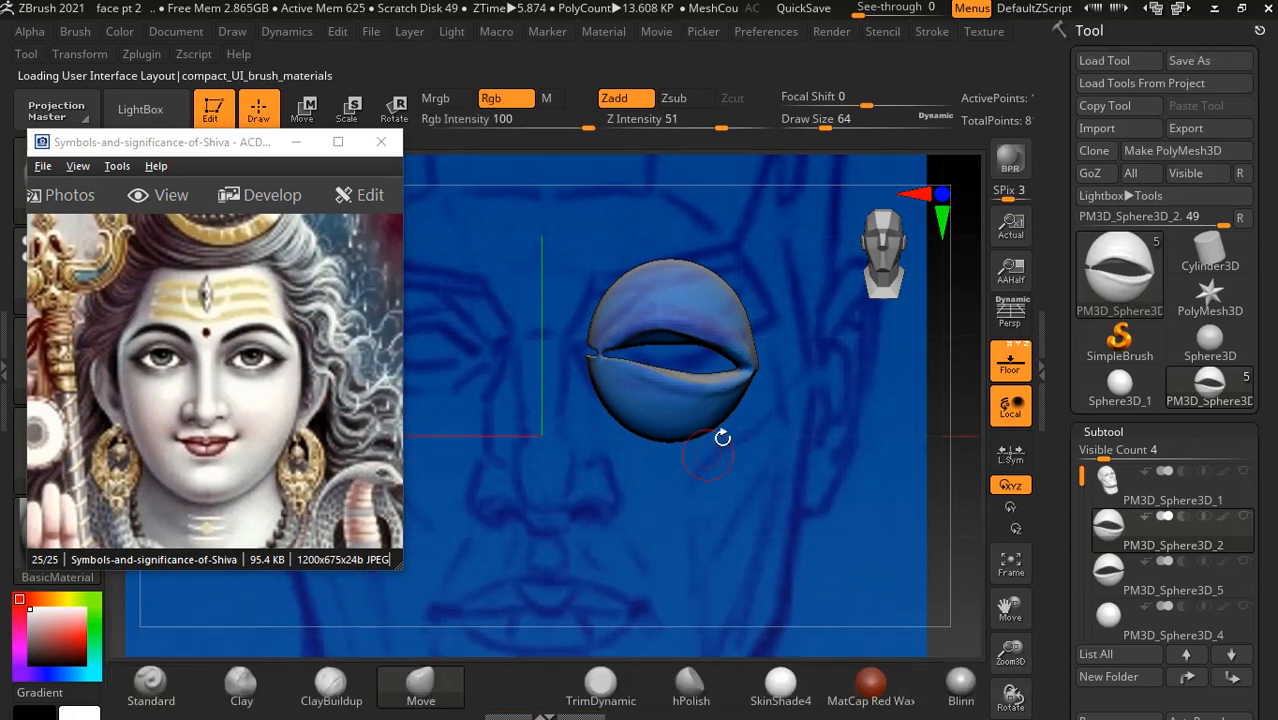
pyautogui.press(']')
pyautogui.press(']')
pyautogui.press(']')
pyautogui.press(']')
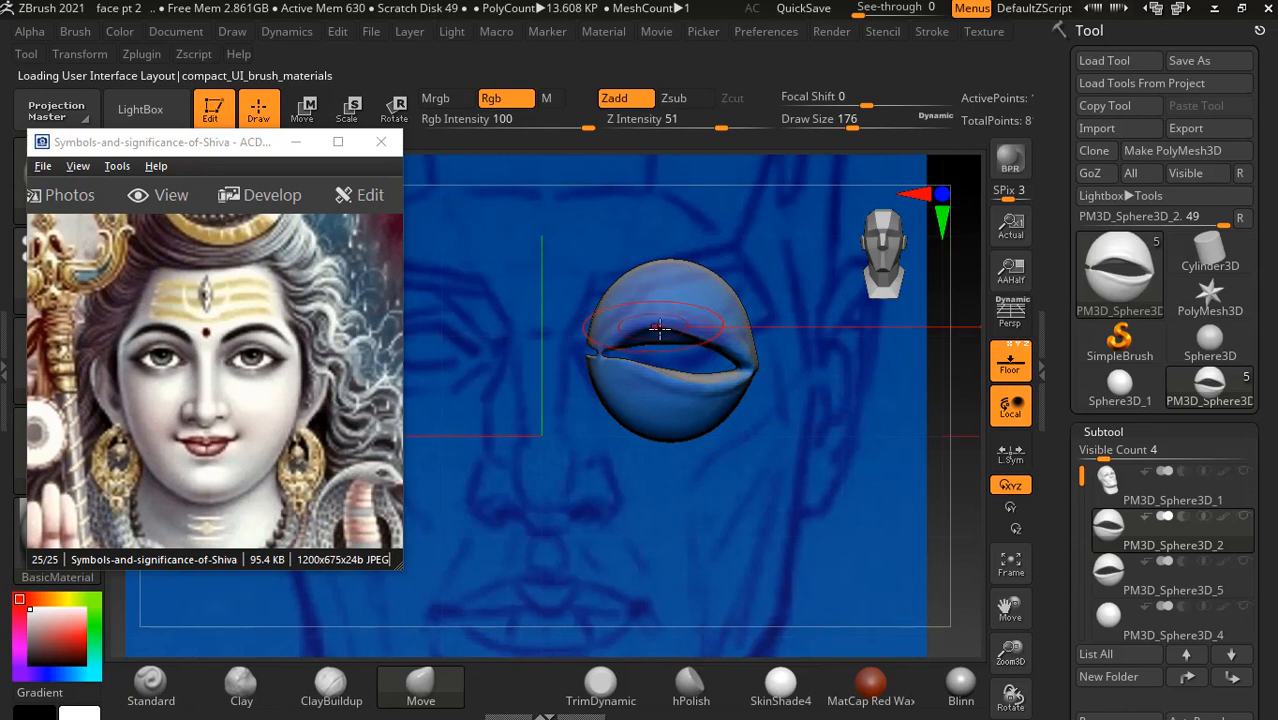
pyautogui.moveTo(677, 333); pyautogui.dragTo(696, 337)
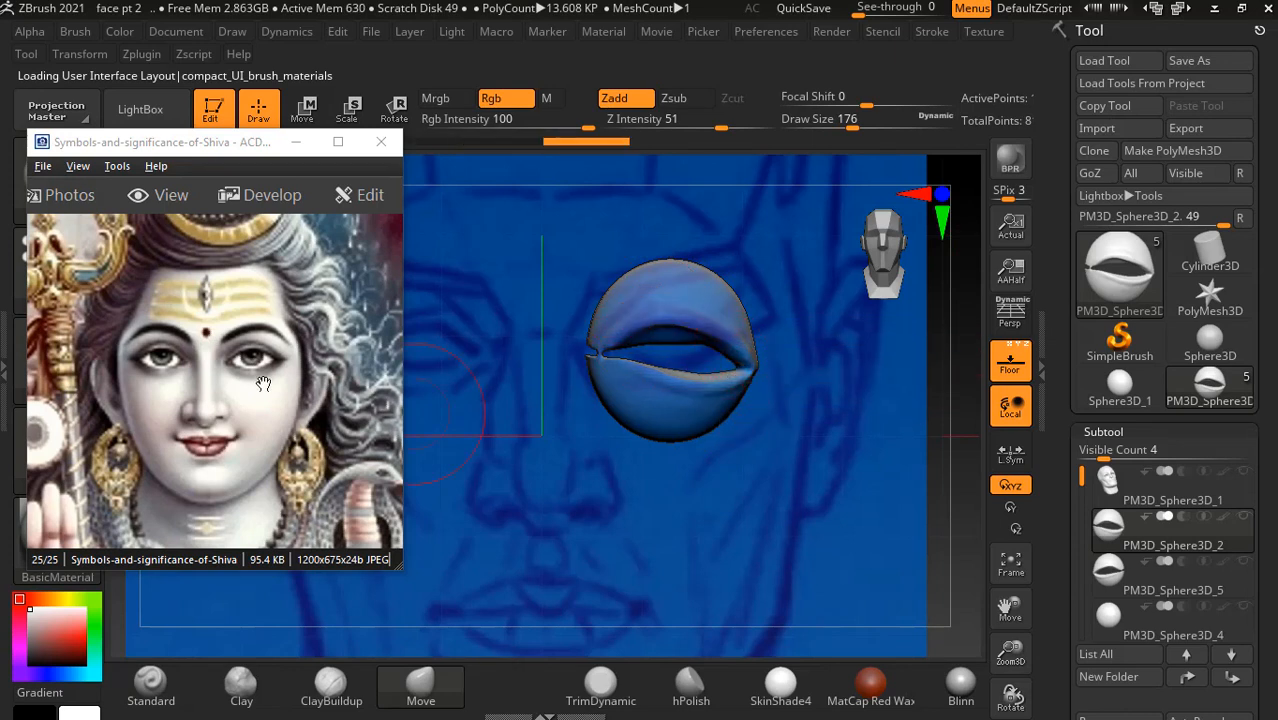
# - Check the marked-up eyes in Photoshop with the Shiva image viewer moved aside, and return to ZBrush
pyautogui.hotkey('alt', 'Tab')
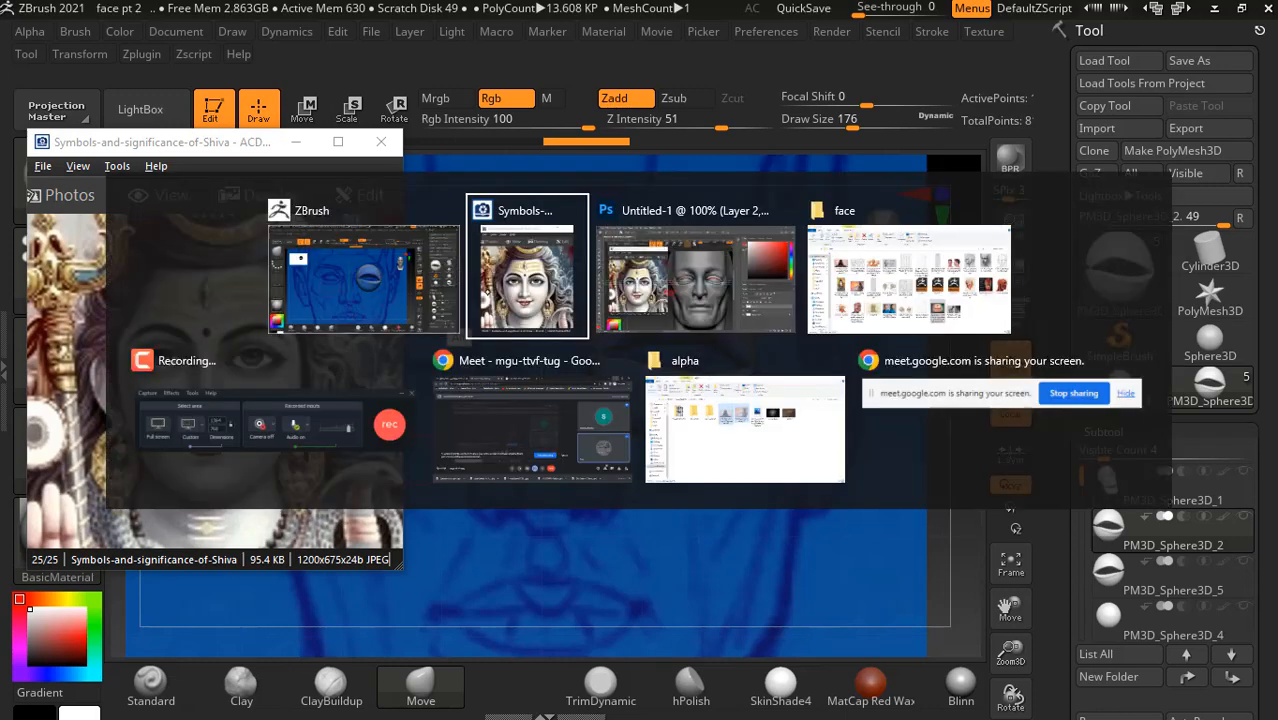
pyautogui.click(638, 330)
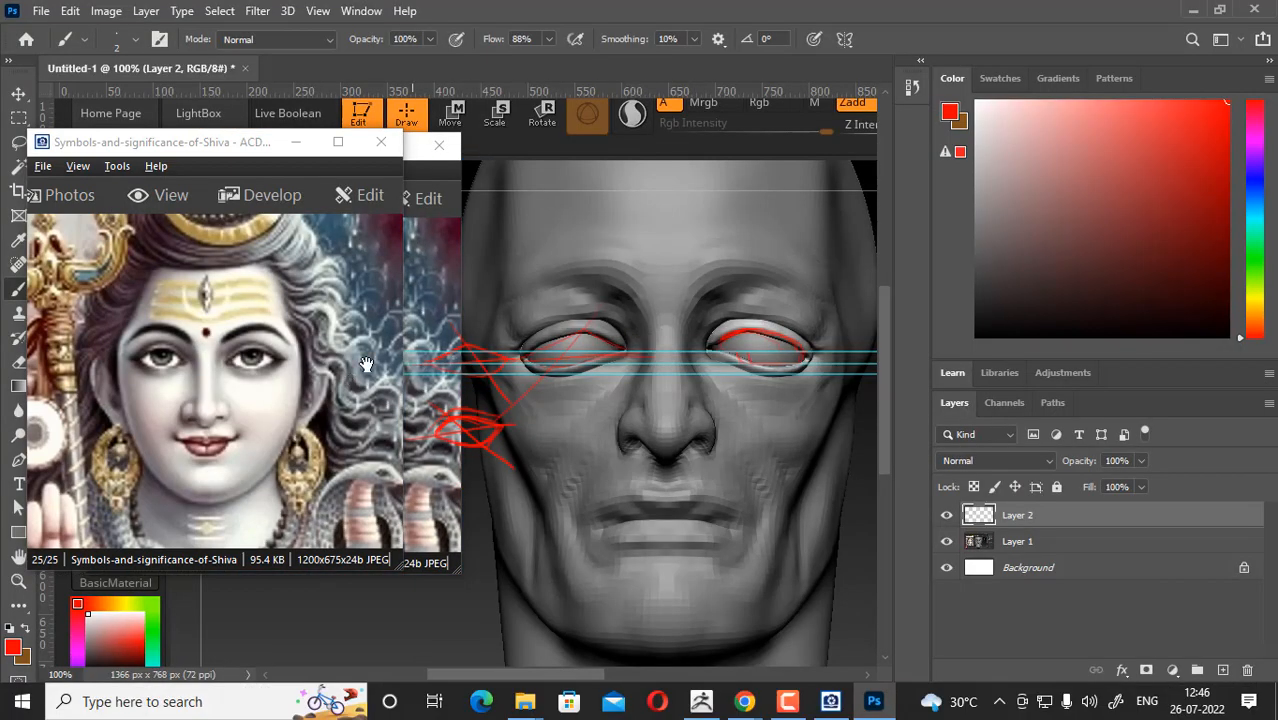
pyautogui.moveTo(259, 148); pyautogui.dragTo(835, 305)
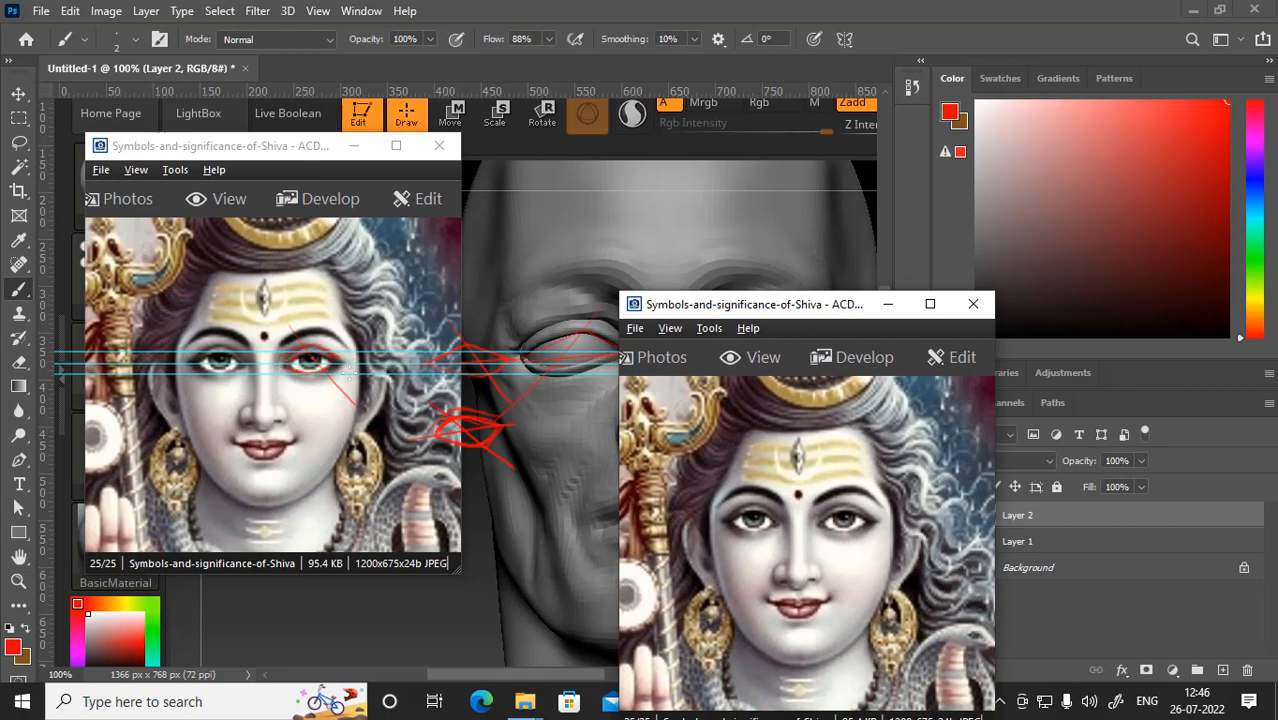
pyautogui.hotkey('alt', 'Tab')
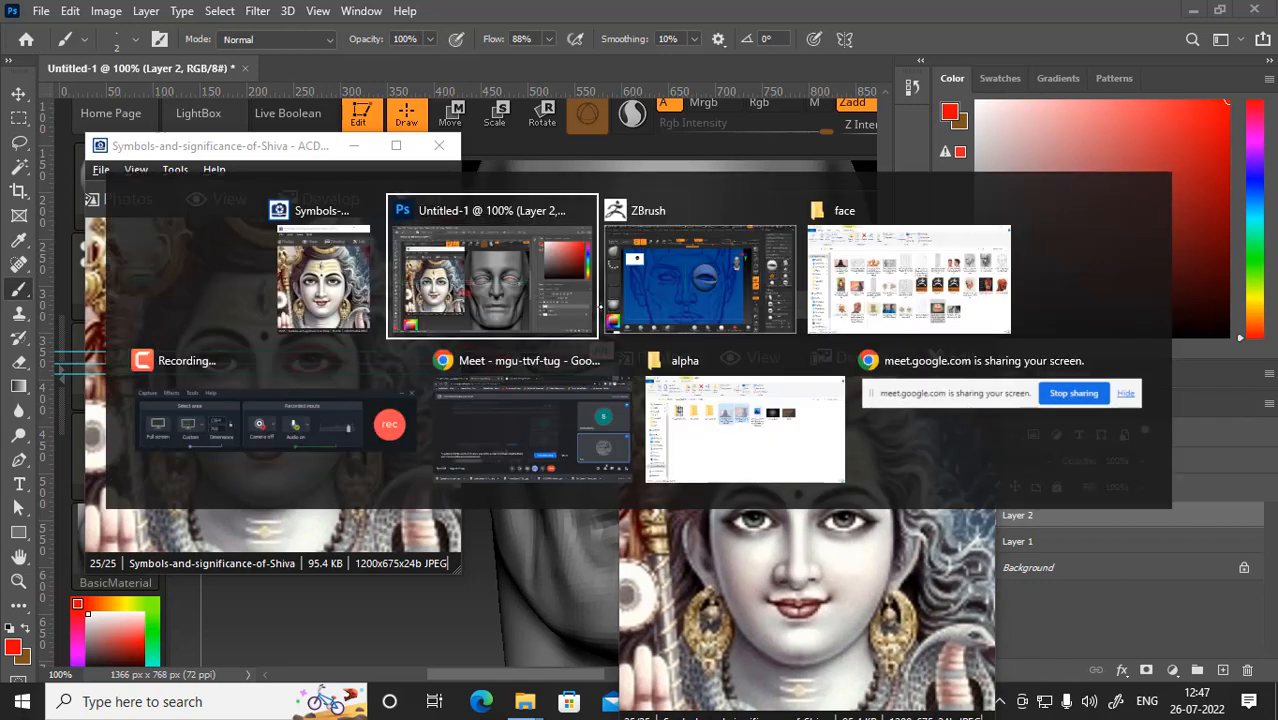
pyautogui.click(655, 330)
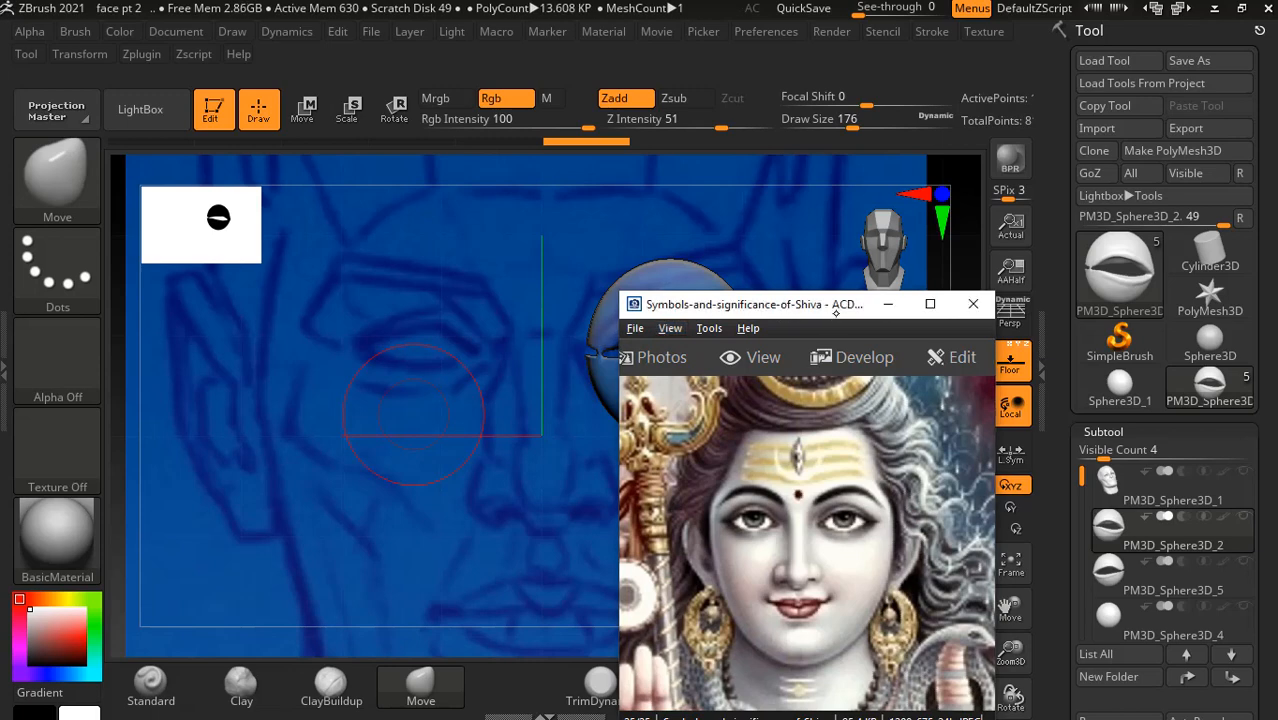
# - Move the Shiva image viewer off the eyelid and raise the eyelid's outer corner using the Move brush at draw size 224
pyautogui.moveTo(836, 312); pyautogui.dragTo(454, 400)
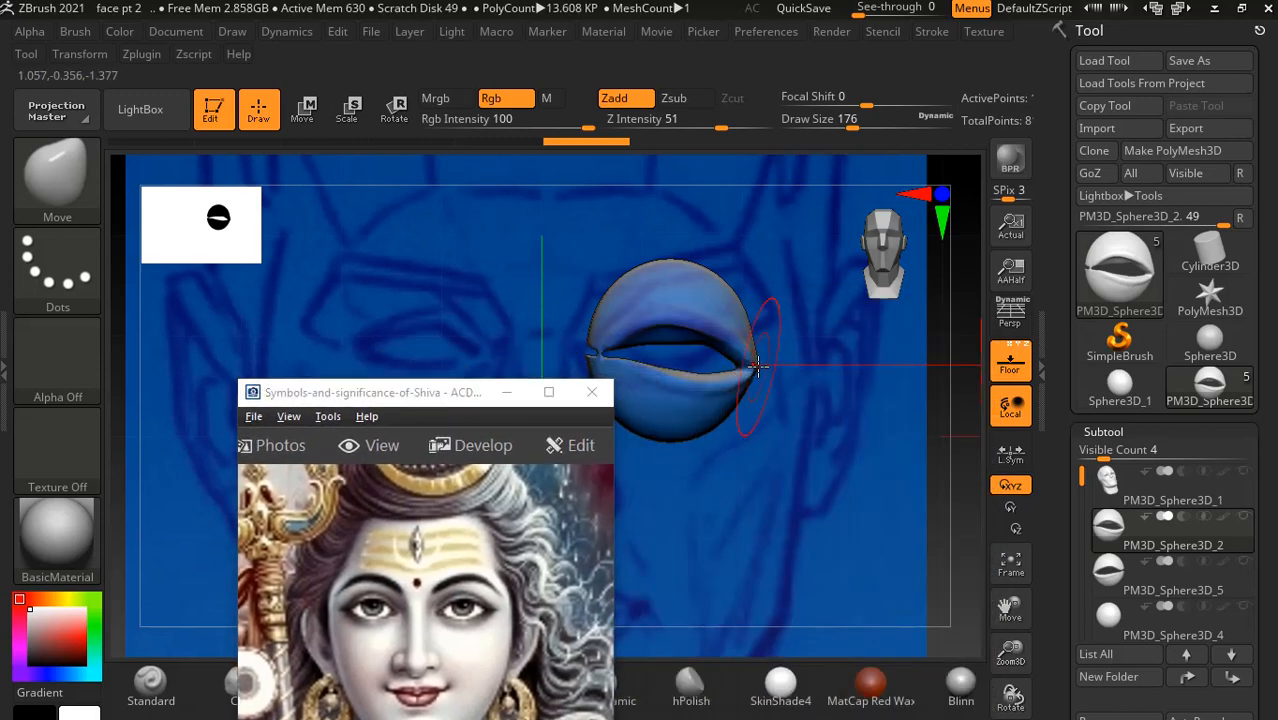
pyautogui.press(']')
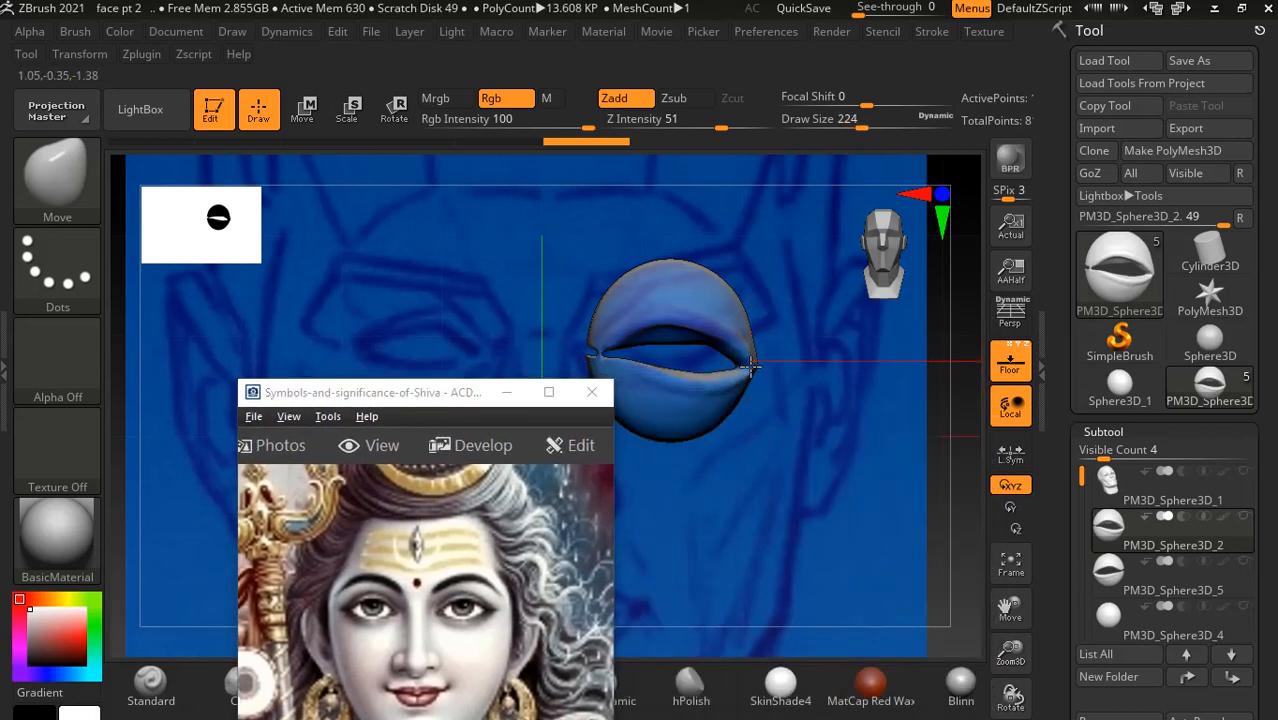
pyautogui.moveTo(750, 367); pyautogui.dragTo(752, 362)
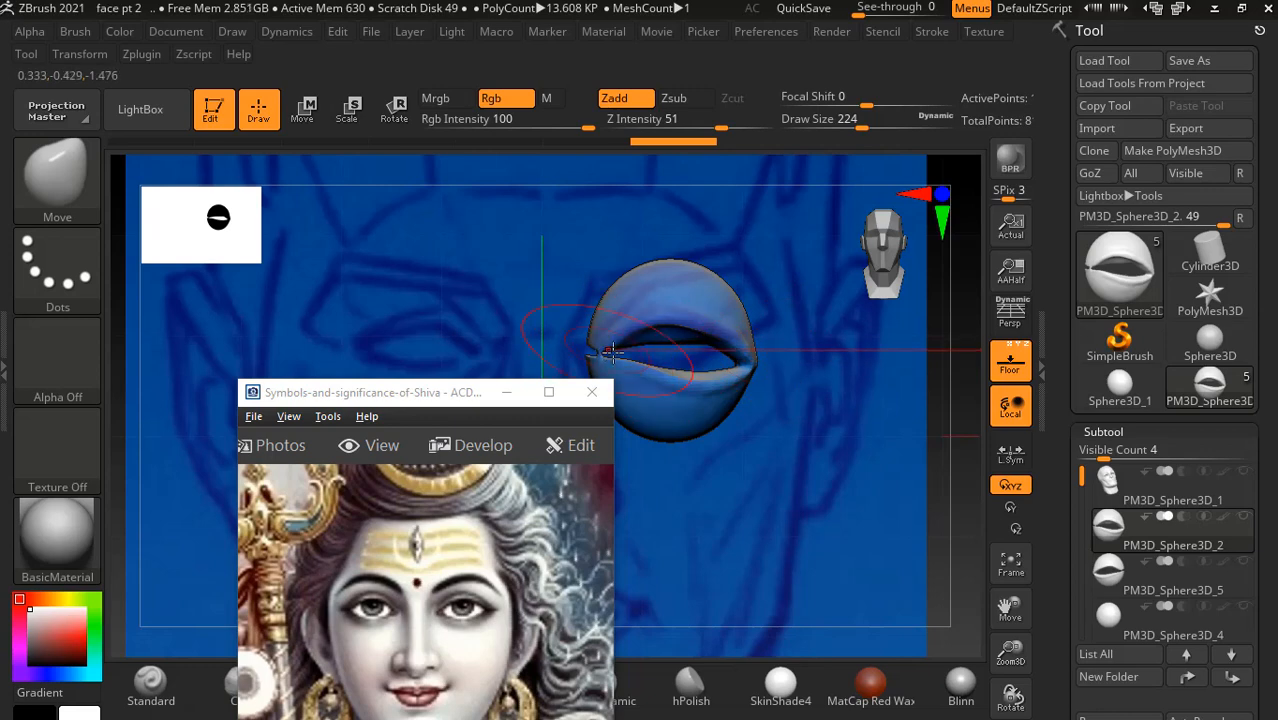
# - Minimise the Shiva image viewer and turn off the floor reference image to inspect the isolated eyelid at an angle
pyautogui.moveTo(476, 395); pyautogui.dragTo(400, 329)
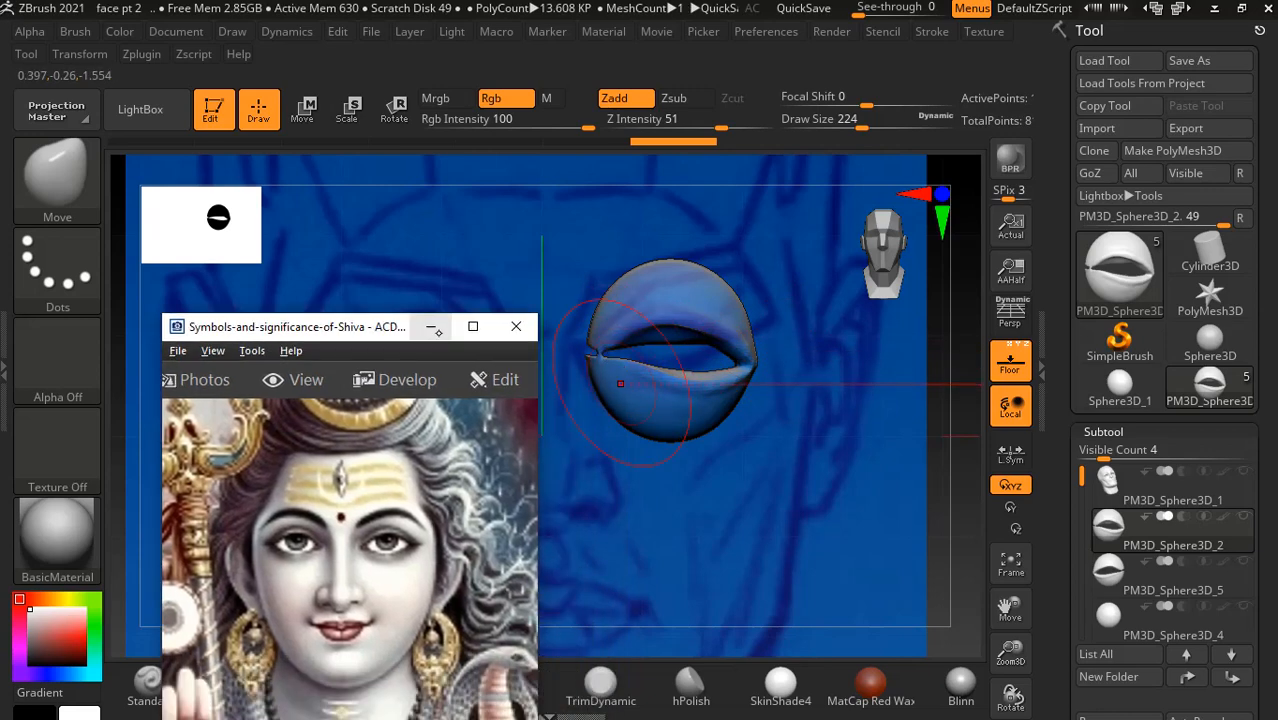
pyautogui.click(433, 328)
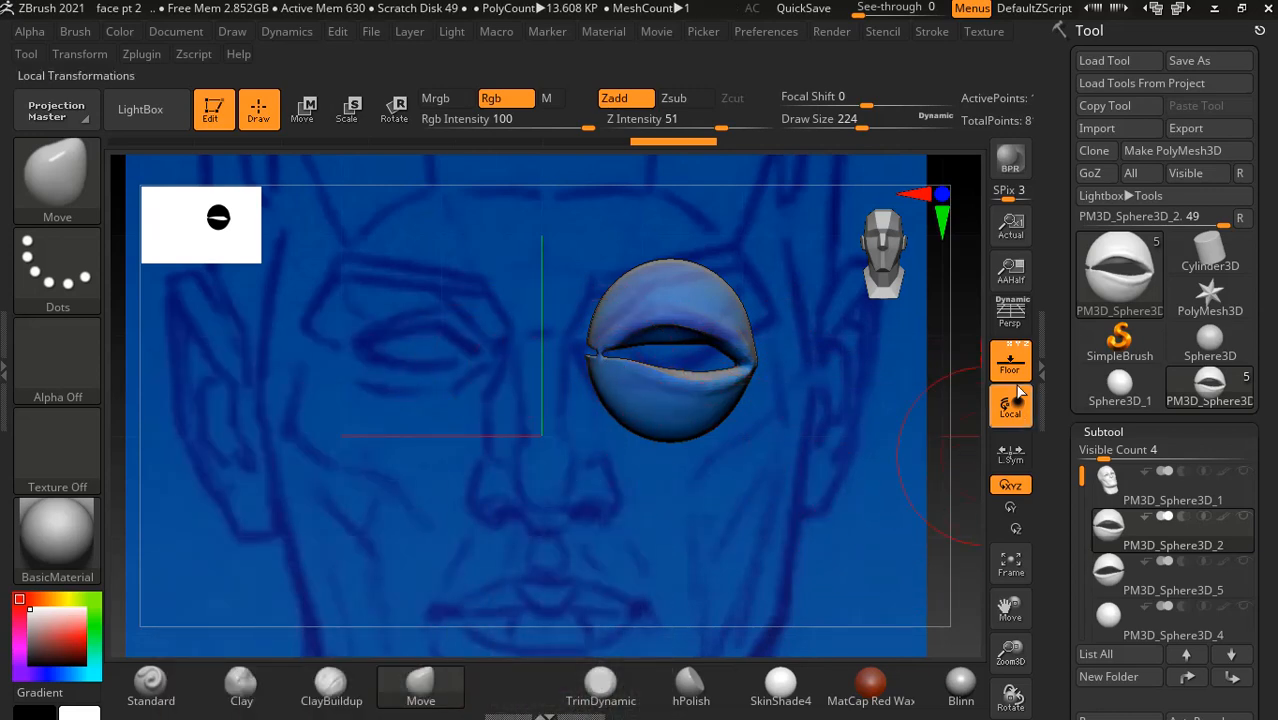
pyautogui.click(1014, 372)
pyautogui.moveTo(904, 425)
pyautogui.mouseDown()
pyautogui.moveTo(847, 437)
pyautogui.moveTo(830, 505)
pyautogui.mouseUp()
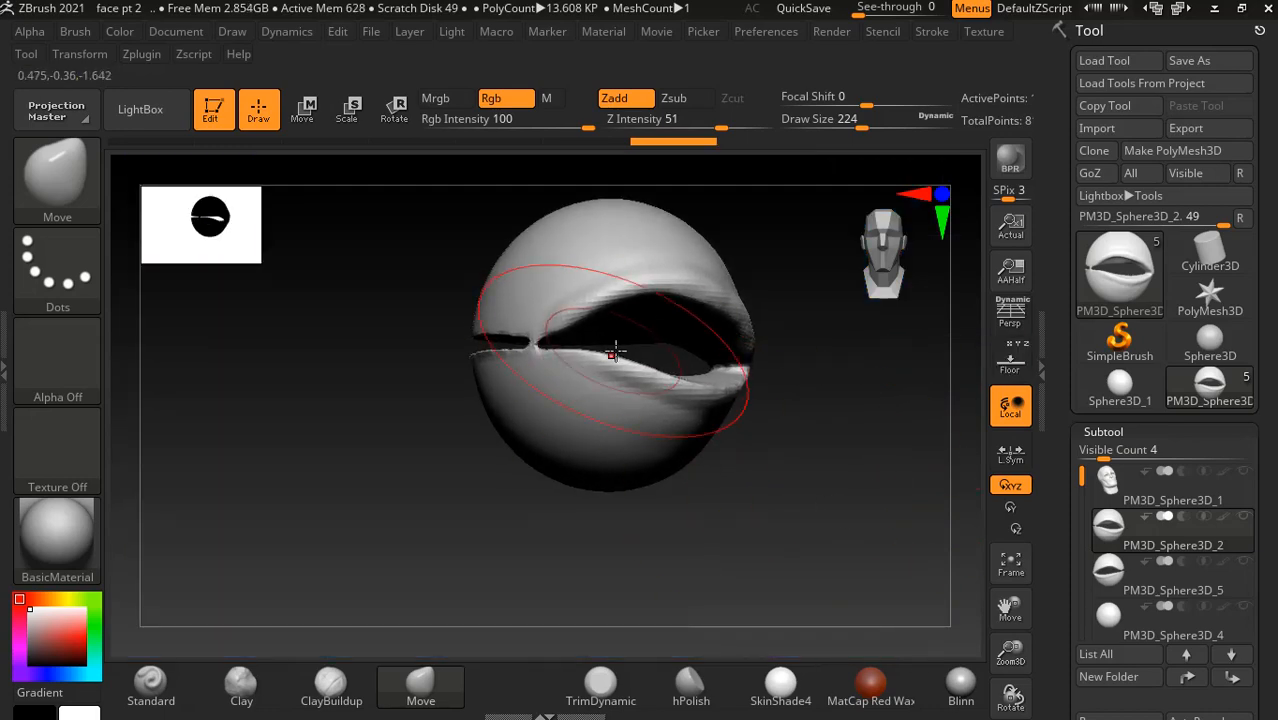
# - Reduce the Move brush to draw size 152 and show all subtools of the head around the eyelid
pyautogui.press('[')
pyautogui.press('[')
pyautogui.press('[')
pyautogui.press('[')
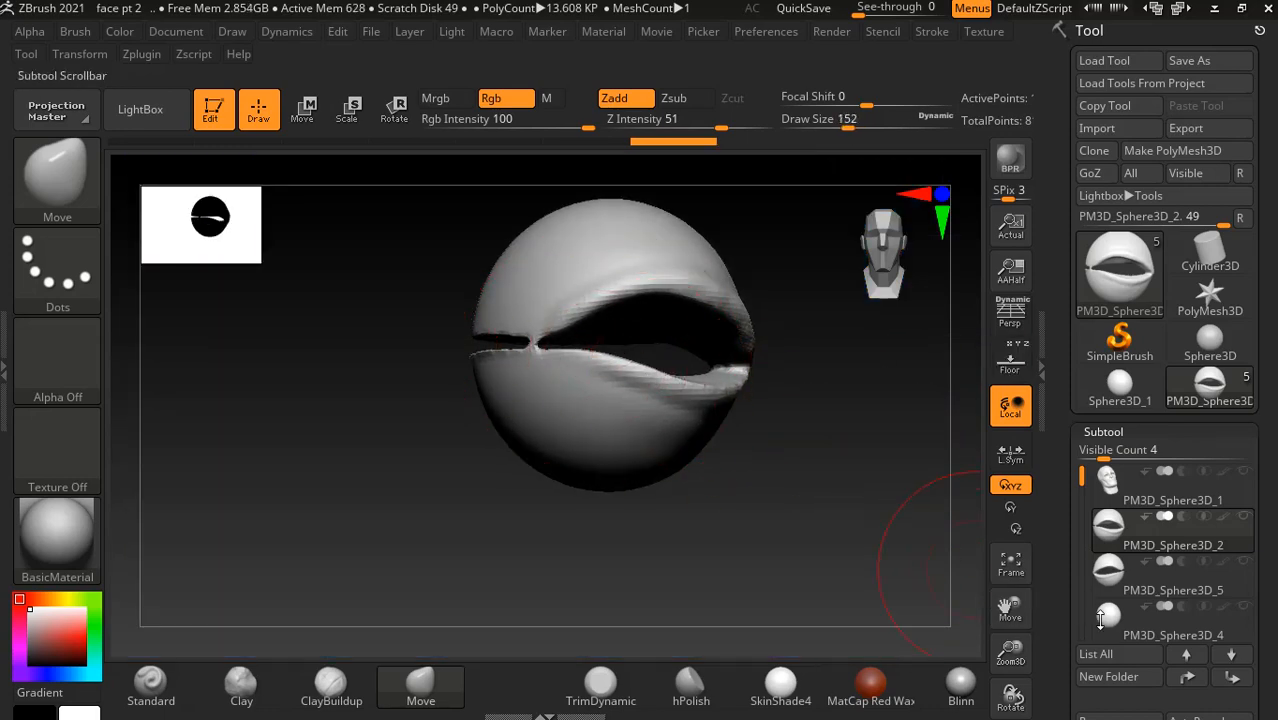
pyautogui.scroll(-3, 1059, 588)
pyautogui.moveTo(836, 502)
pyautogui.mouseDown()
pyautogui.moveTo(856, 499)
pyautogui.moveTo(843, 485)
pyautogui.moveTo(853, 465)
pyautogui.moveTo(840, 488)
pyautogui.mouseUp()
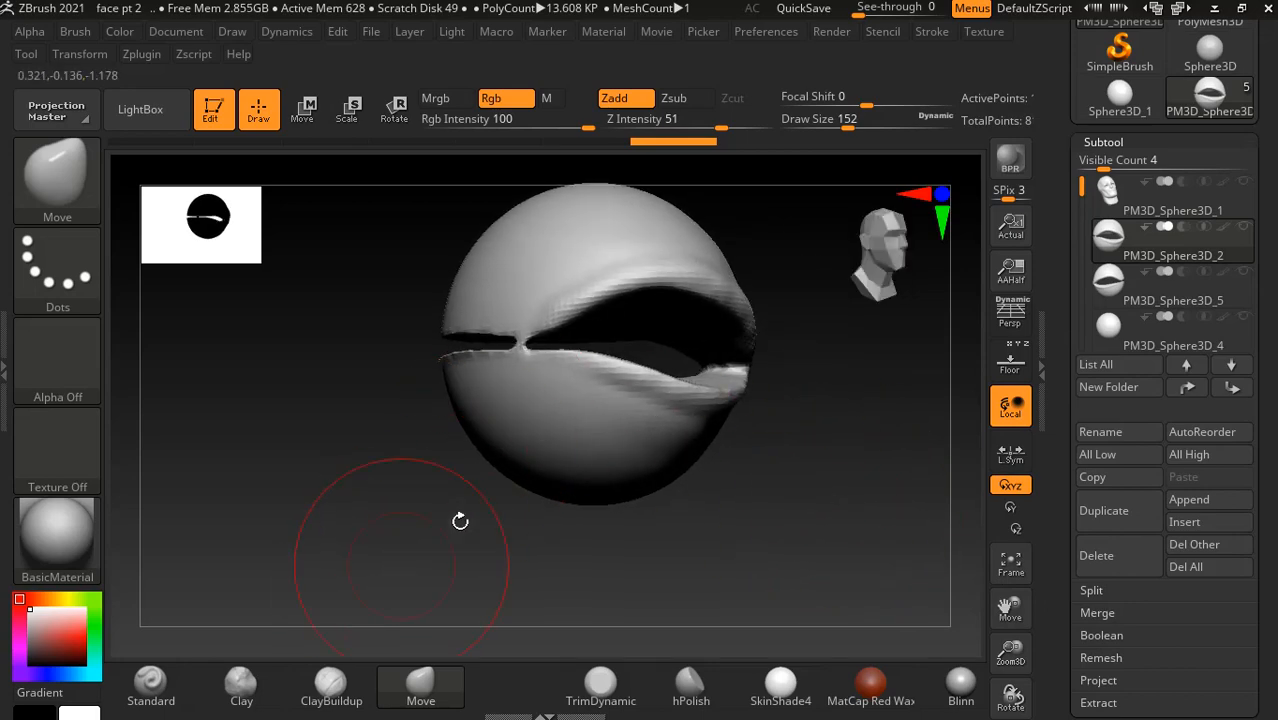
pyautogui.keyDown('shift'); pyautogui.click(1120, 240); pyautogui.keyUp('shift')
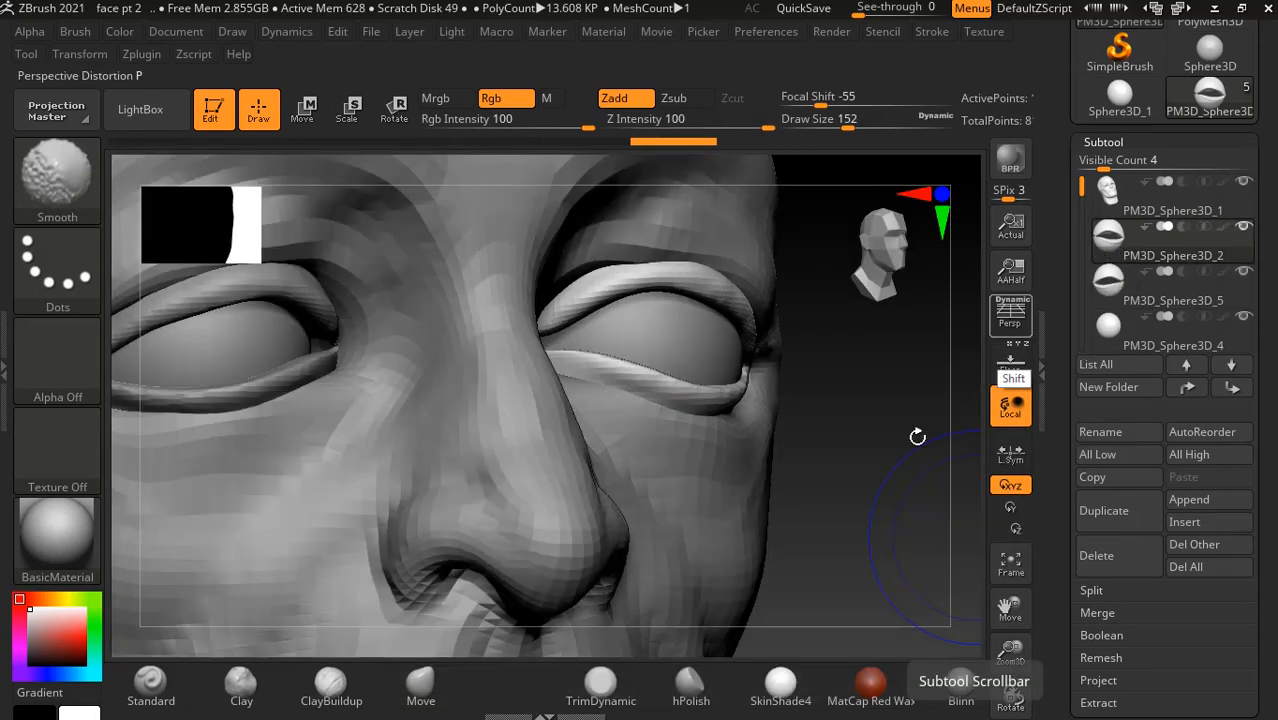
pyautogui.moveTo(917, 437); pyautogui.dragTo(905, 478)
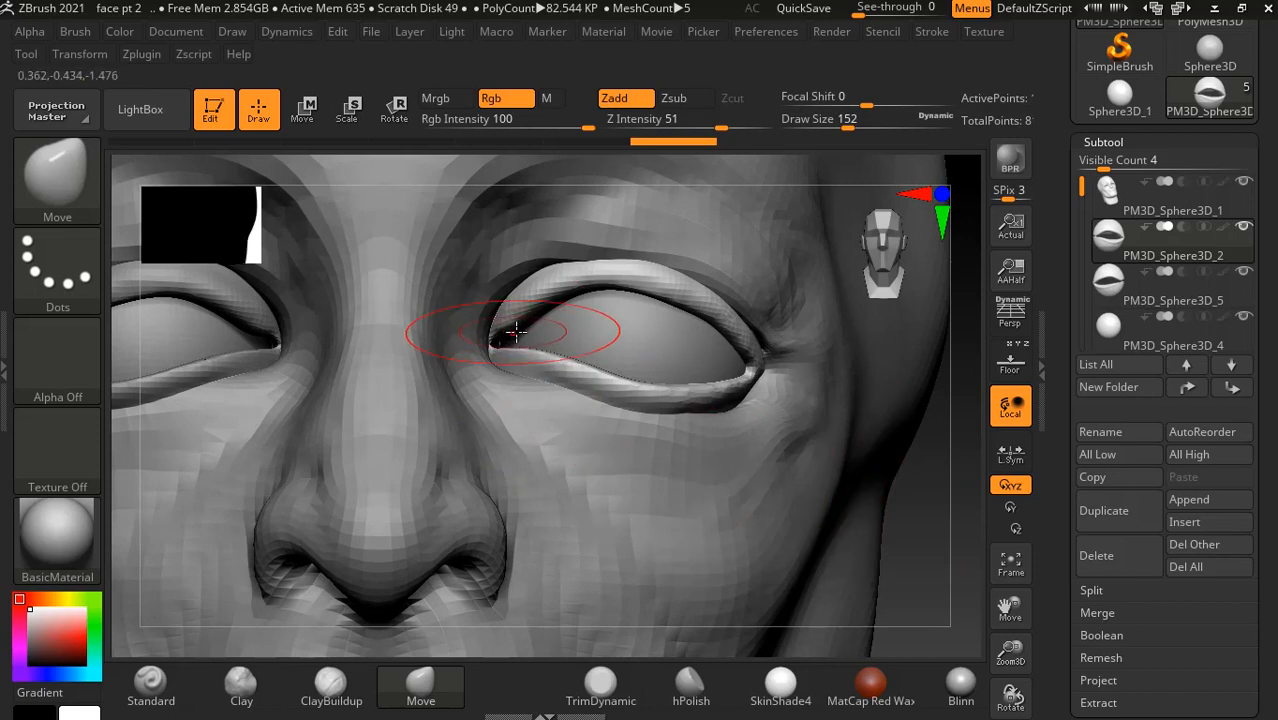
# - Try to build up the eyelid's inner corner with the Standard brush at draw size 40
pyautogui.press('[')
pyautogui.press('[')
pyautogui.press('[')
pyautogui.press('[')
pyautogui.press('[')
pyautogui.press('[')
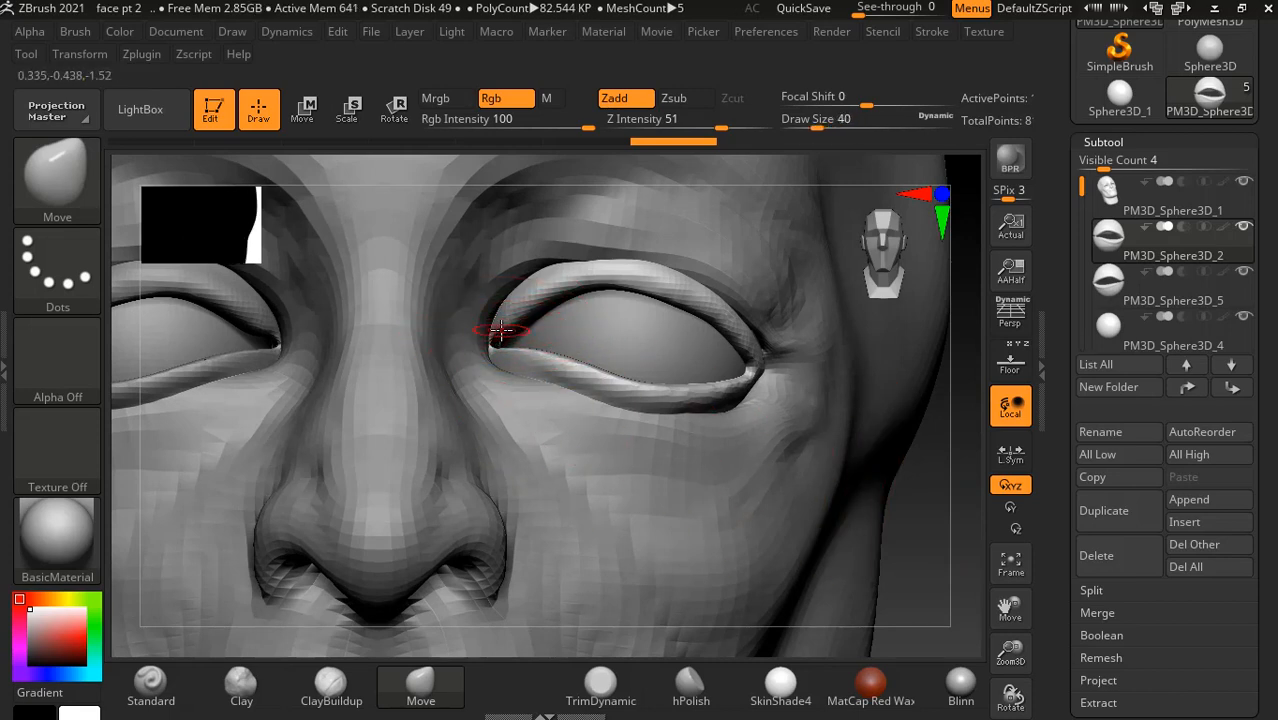
pyautogui.click(151, 685)
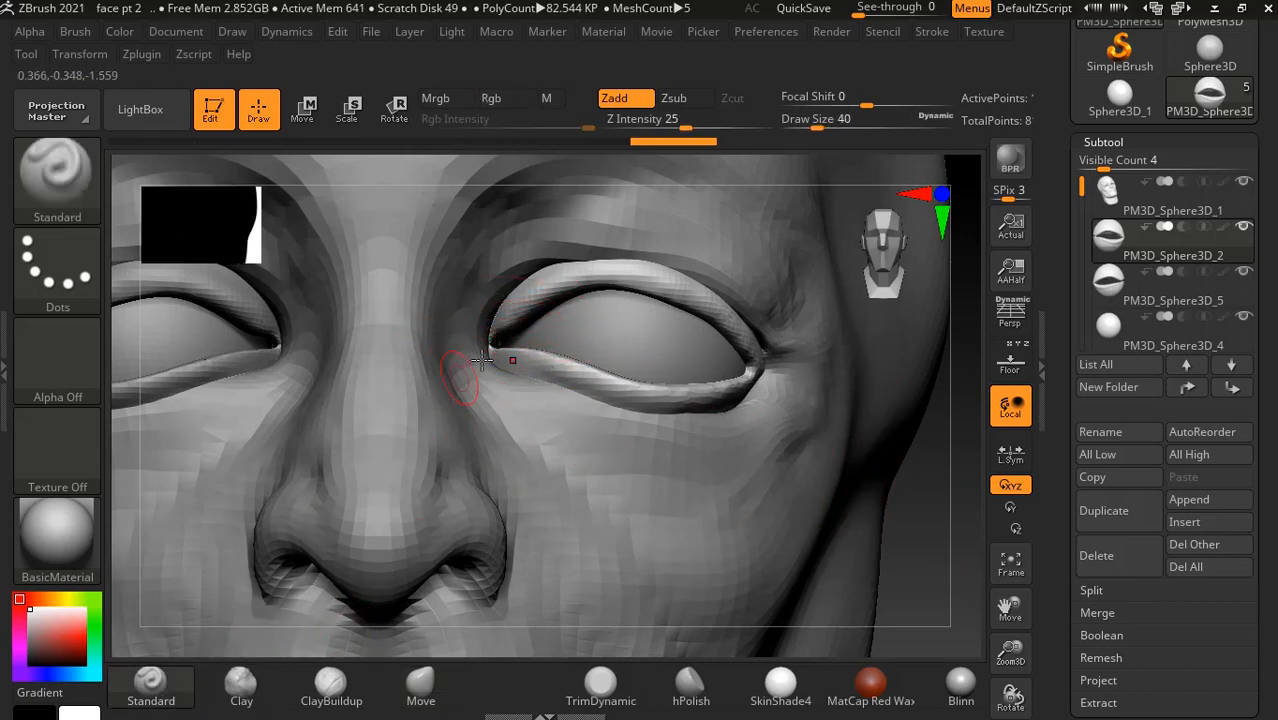
pyautogui.moveTo(501, 333); pyautogui.dragTo(497, 340)
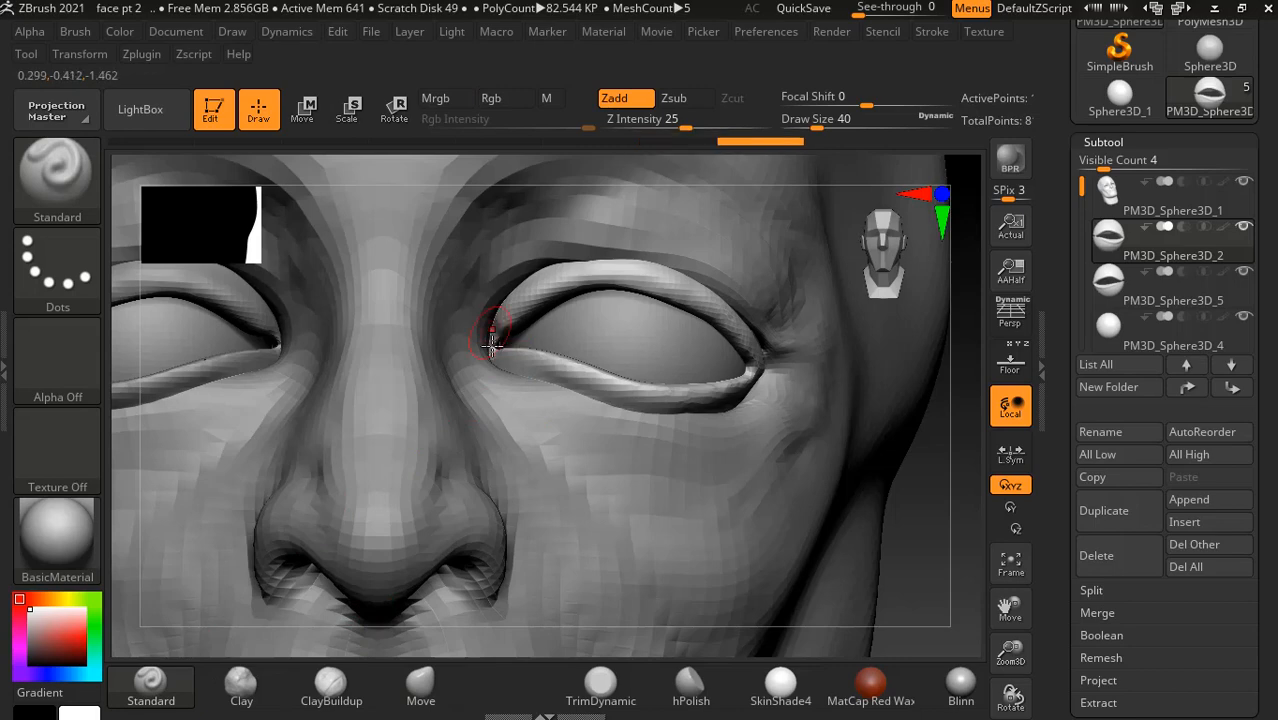
pyautogui.hotkey('ctrl', 'z')
# - Reshape the eyelid's outer corner in front view using the Move brush at draw size 156
pyautogui.moveTo(895, 521); pyautogui.dragTo(854, 640)
pyautogui.press('f')
pyautogui.moveTo(861, 487)
pyautogui.keyDown('alt'); pyautogui.mouseDown()
pyautogui.moveTo(881, 499)
pyautogui.moveTo(847, 485)
pyautogui.mouseUp(); pyautogui.keyUp('alt')
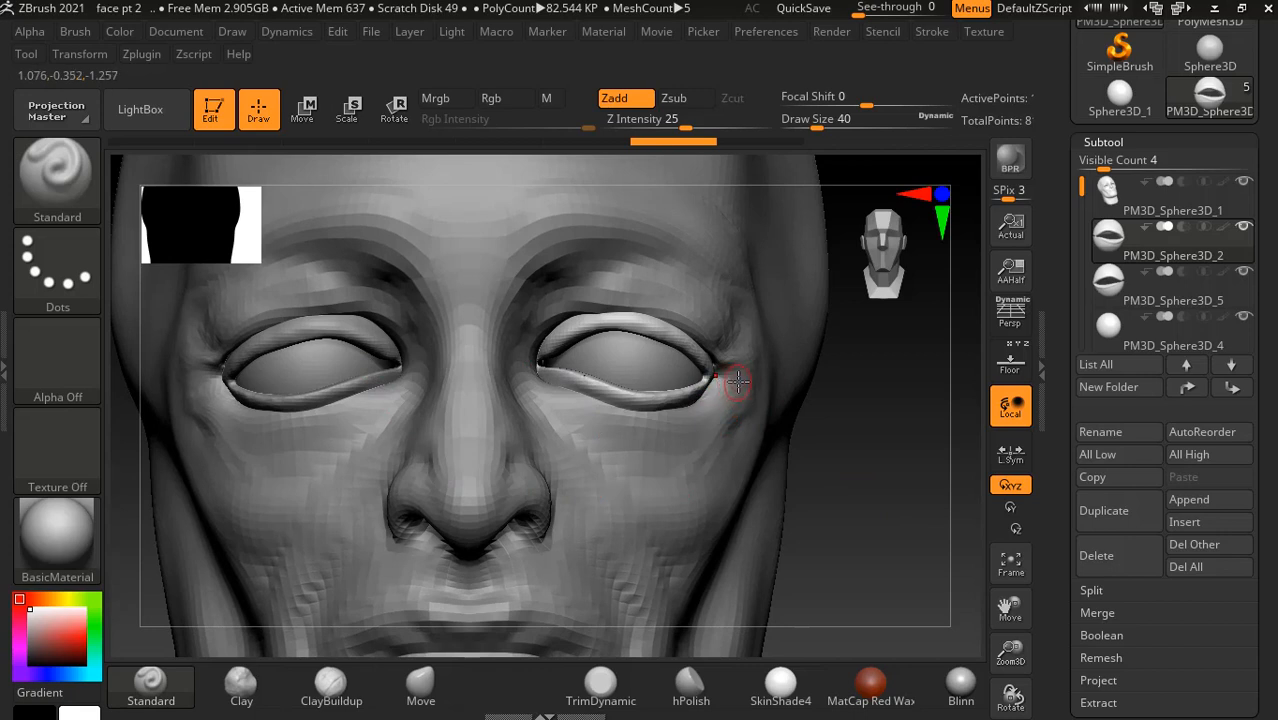
pyautogui.press(']')
pyautogui.press(']')
pyautogui.press(']')
pyautogui.press(']')
pyautogui.press(']')
pyautogui.press(']')
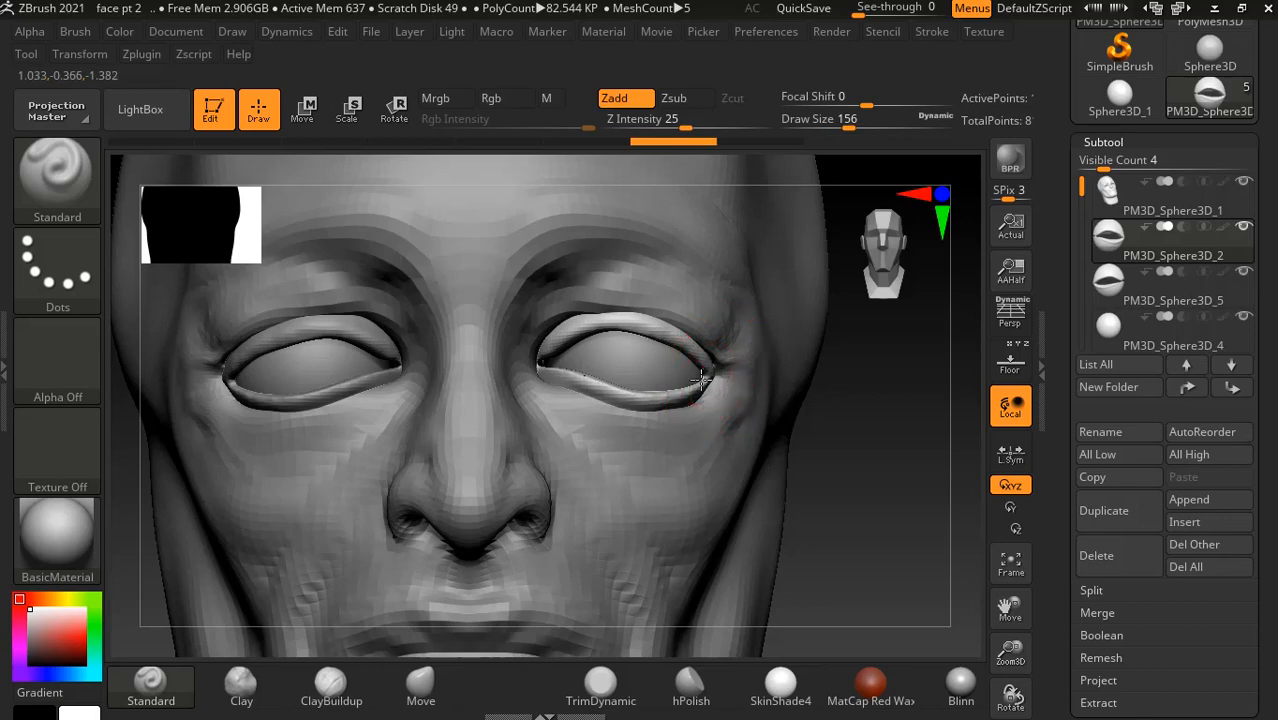
pyautogui.click(420, 685)
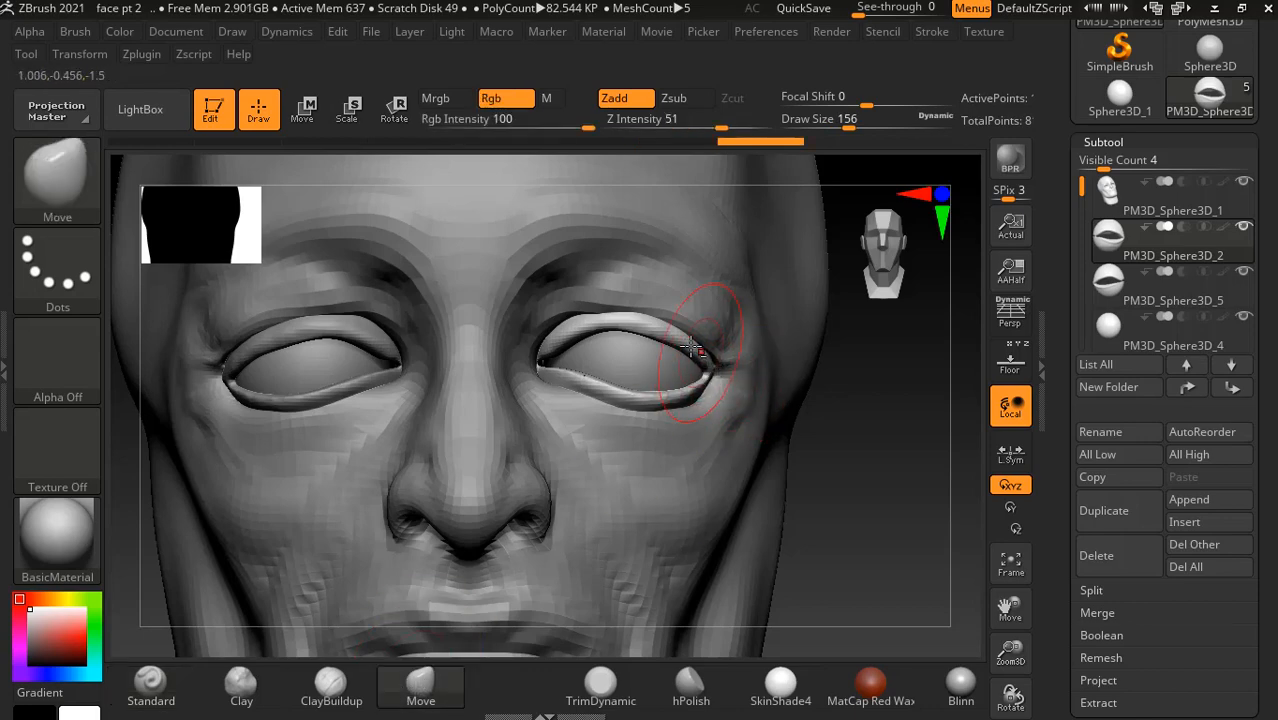
# - Place the Shiva image viewer beside the sculpted eyes and adjust the outer corner and lower lid using the Move brush at draw size 192
pyautogui.hotkey('alt', 'Tab')
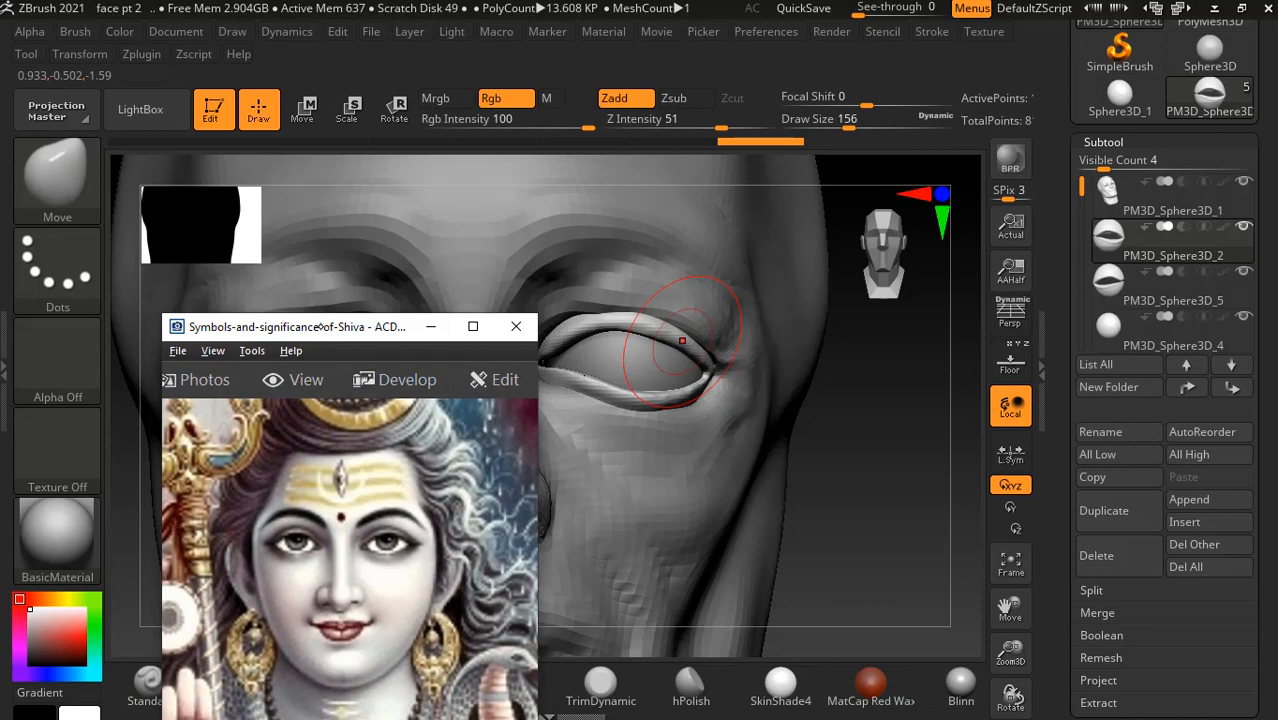
pyautogui.moveTo(324, 327); pyautogui.dragTo(121, 152)
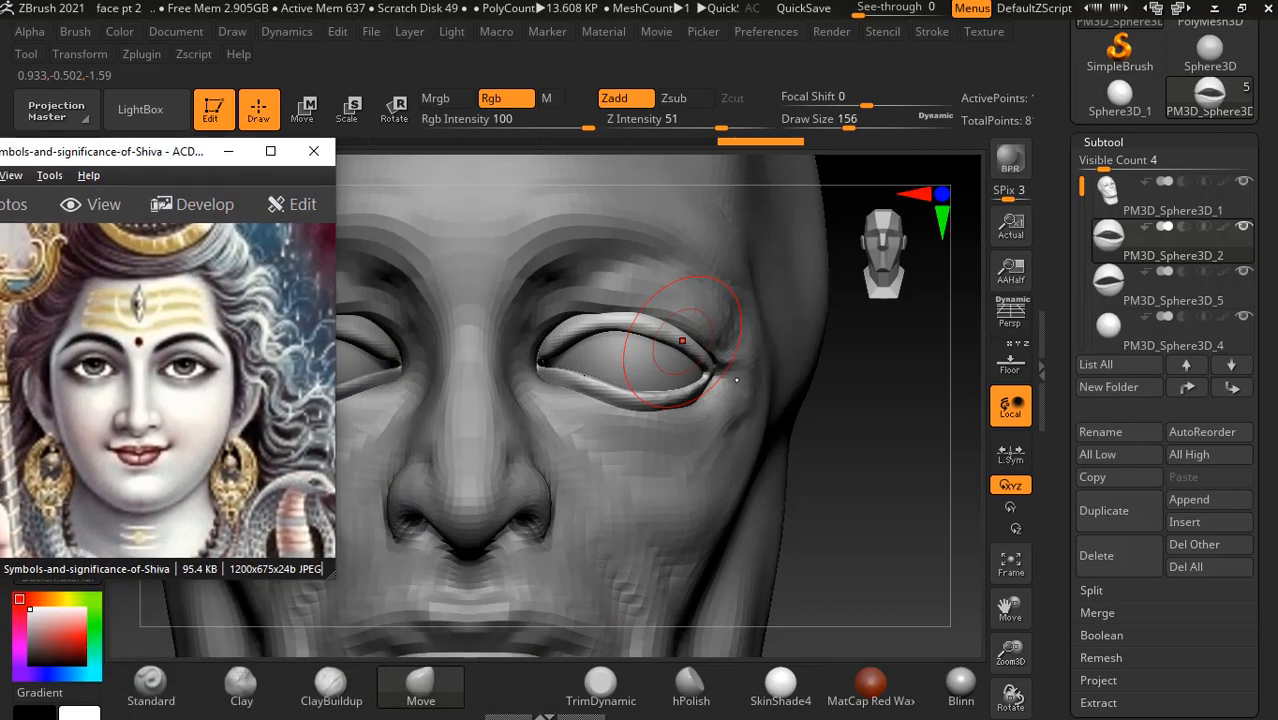
pyautogui.moveTo(709, 368)
pyautogui.mouseDown()
pyautogui.moveTo(718, 378)
pyautogui.moveTo(712, 366)
pyautogui.moveTo(697, 377)
pyautogui.mouseUp()
pyautogui.press(']')
pyautogui.press(']')
pyautogui.press(']')
pyautogui.press(']')
pyautogui.press(']')
pyautogui.press(']')
pyautogui.press(']')
pyautogui.press(']')
pyautogui.moveTo(692, 386); pyautogui.dragTo(568, 386)
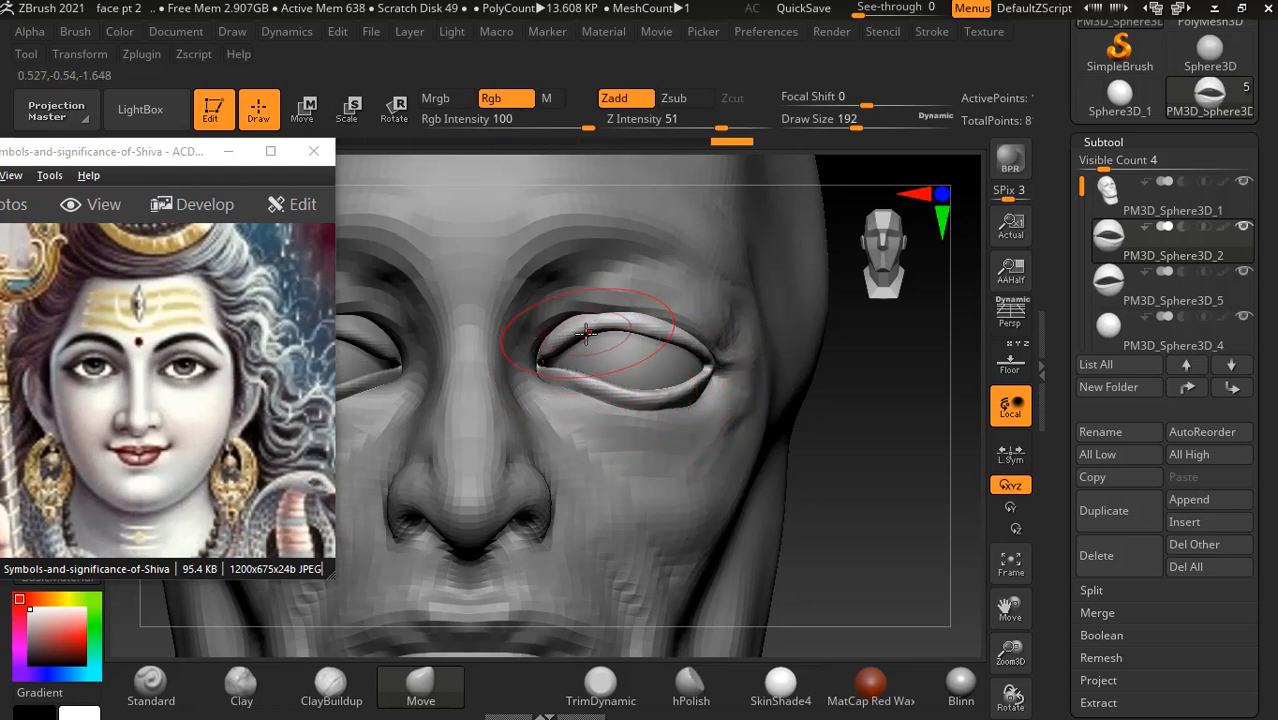
# - Refine the upper lid's arch and the inner part of the lower lid using the Move brush at draw sizes 168 and 164
pyautogui.moveTo(596, 336)
pyautogui.mouseDown()
pyautogui.moveTo(660, 343)
pyautogui.moveTo(656, 333)
pyautogui.mouseUp()
pyautogui.press('[')
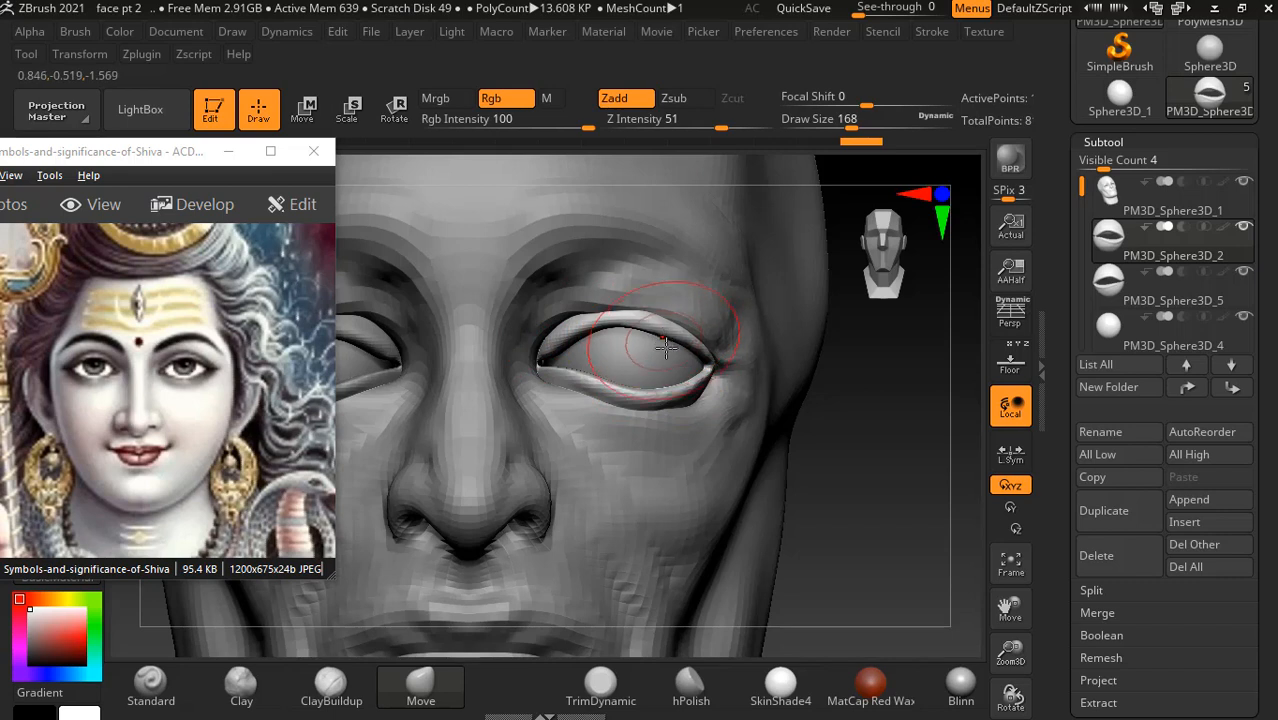
pyautogui.moveTo(600, 391); pyautogui.dragTo(593, 383)
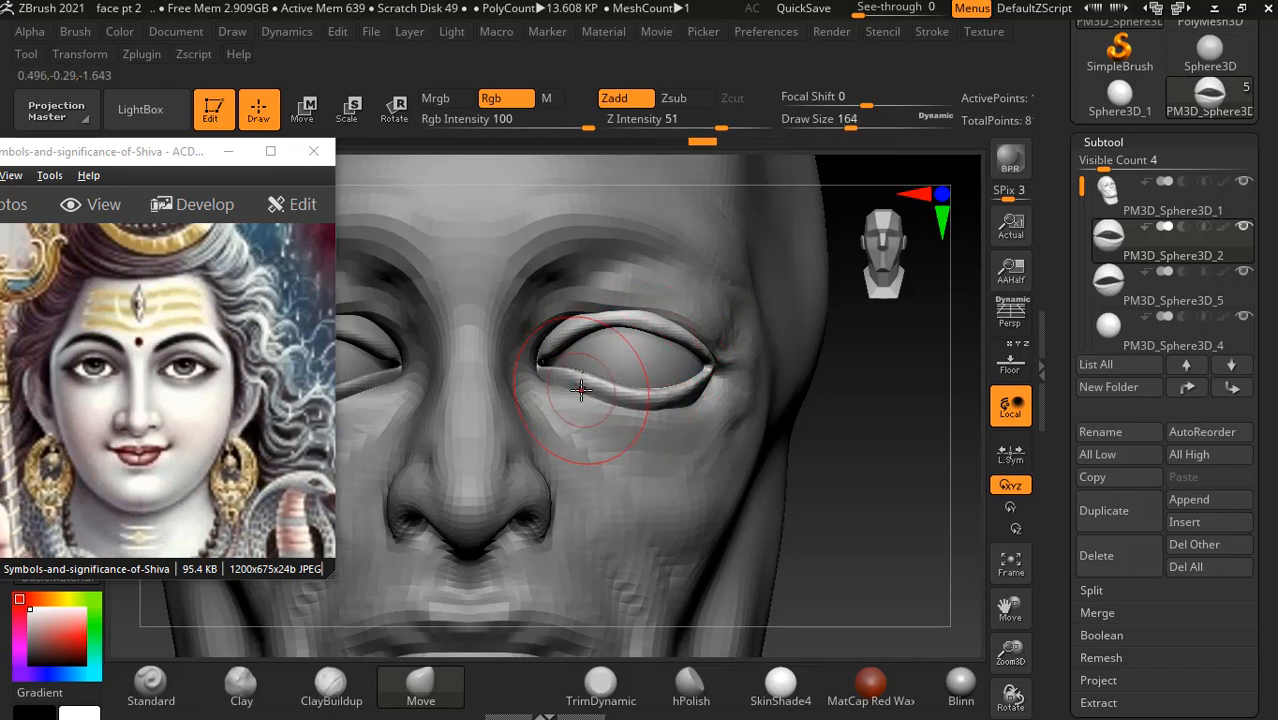
# - Refine the lower lid near the inner corner with the Move brush at draw sizes 96 and 84, comparing through undo history
pyautogui.press('[')
pyautogui.press('[')
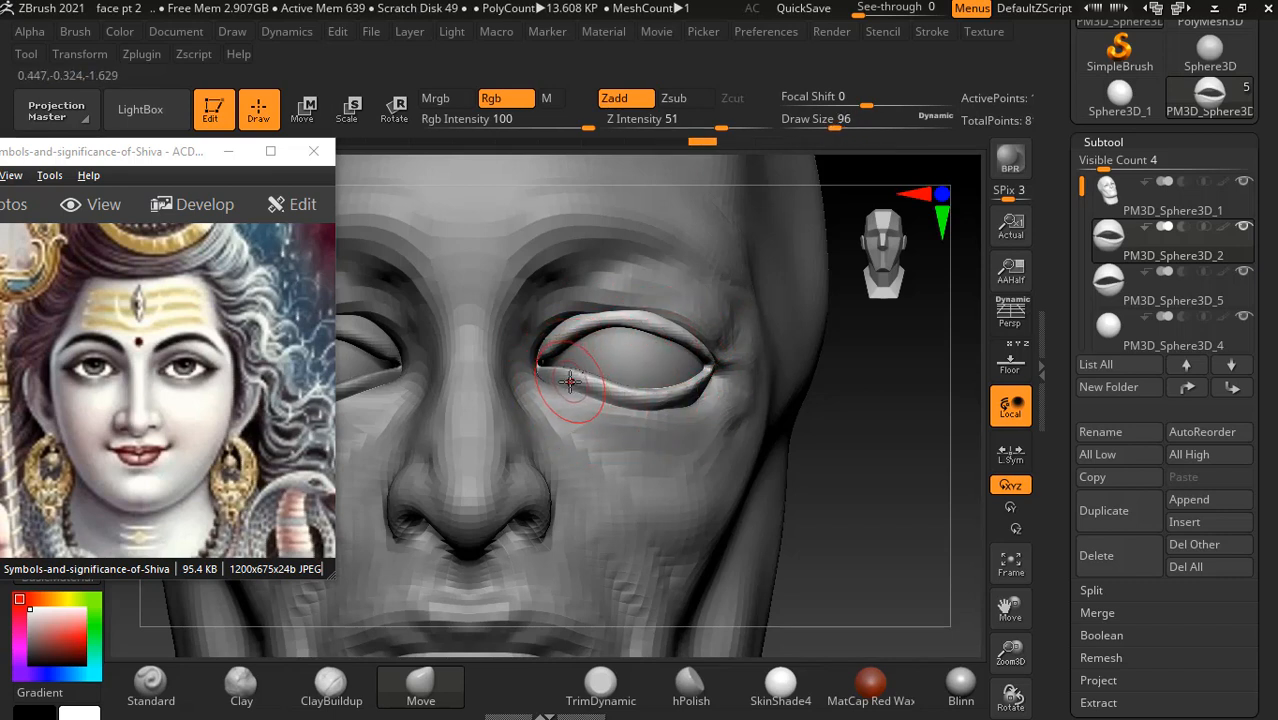
pyautogui.moveTo(567, 375); pyautogui.dragTo(570, 357)
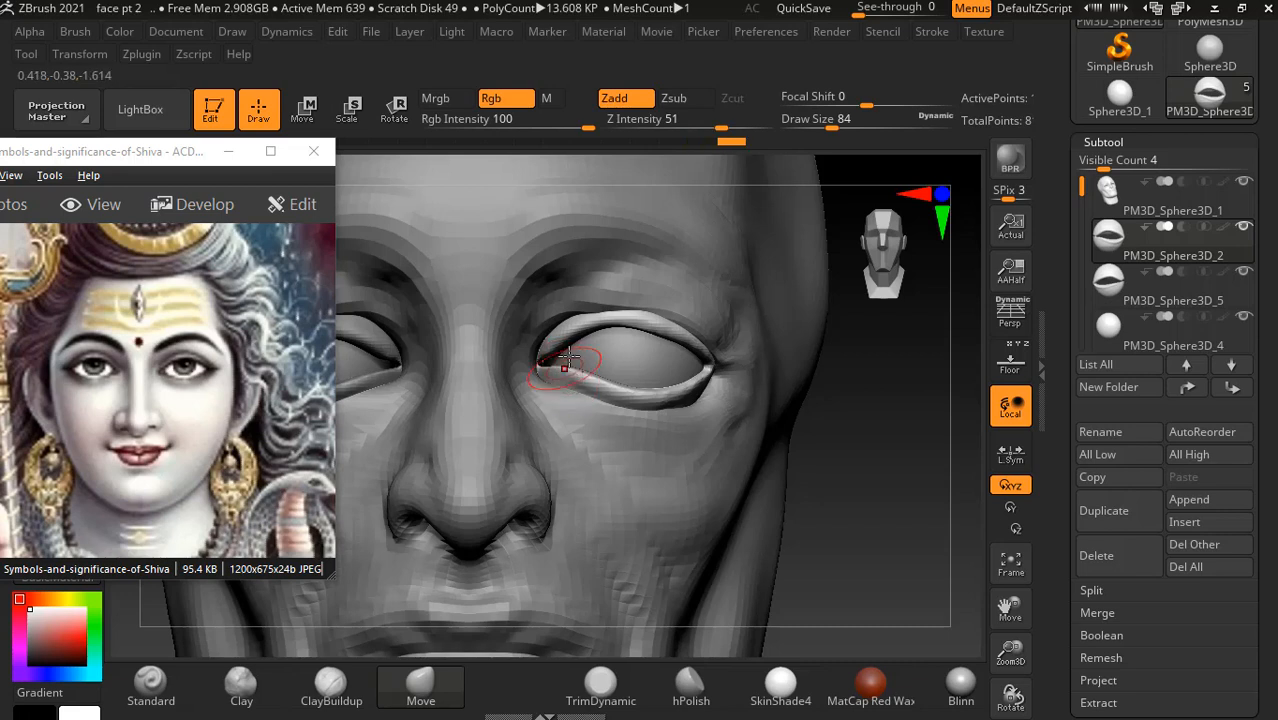
pyautogui.press('ctrl')
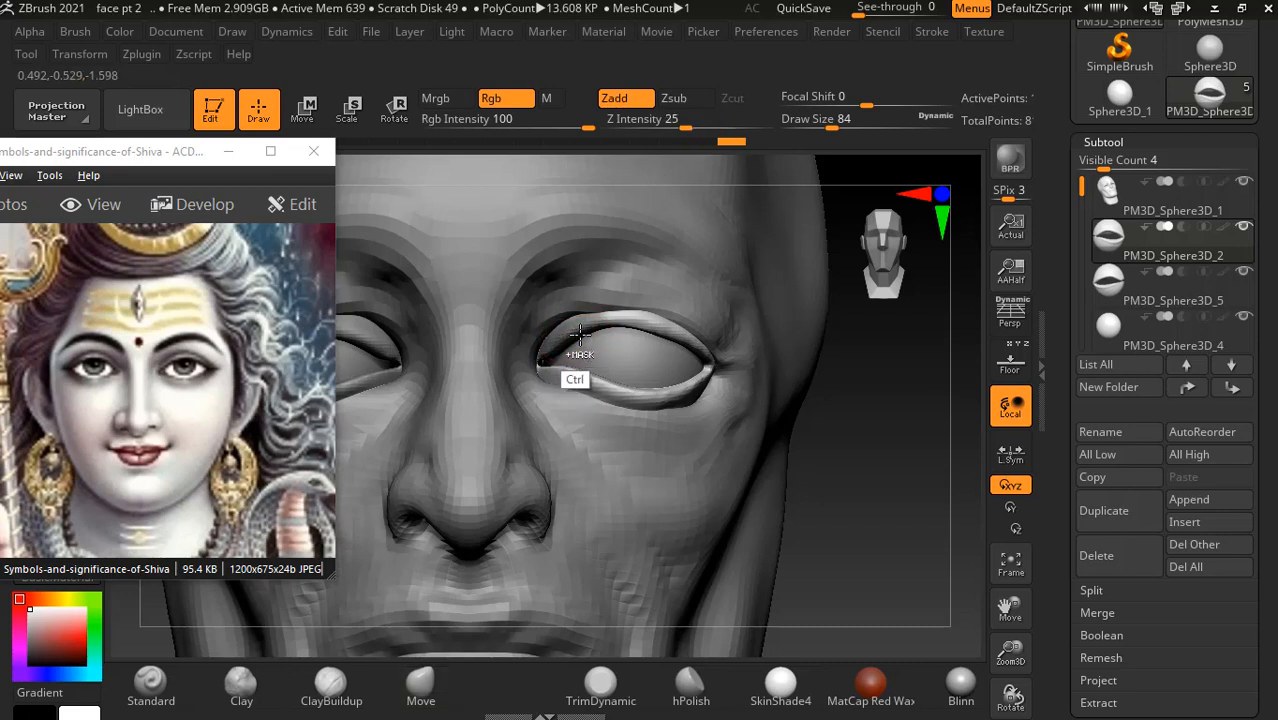
pyautogui.hotkey('ctrl', 'shift', 'z')
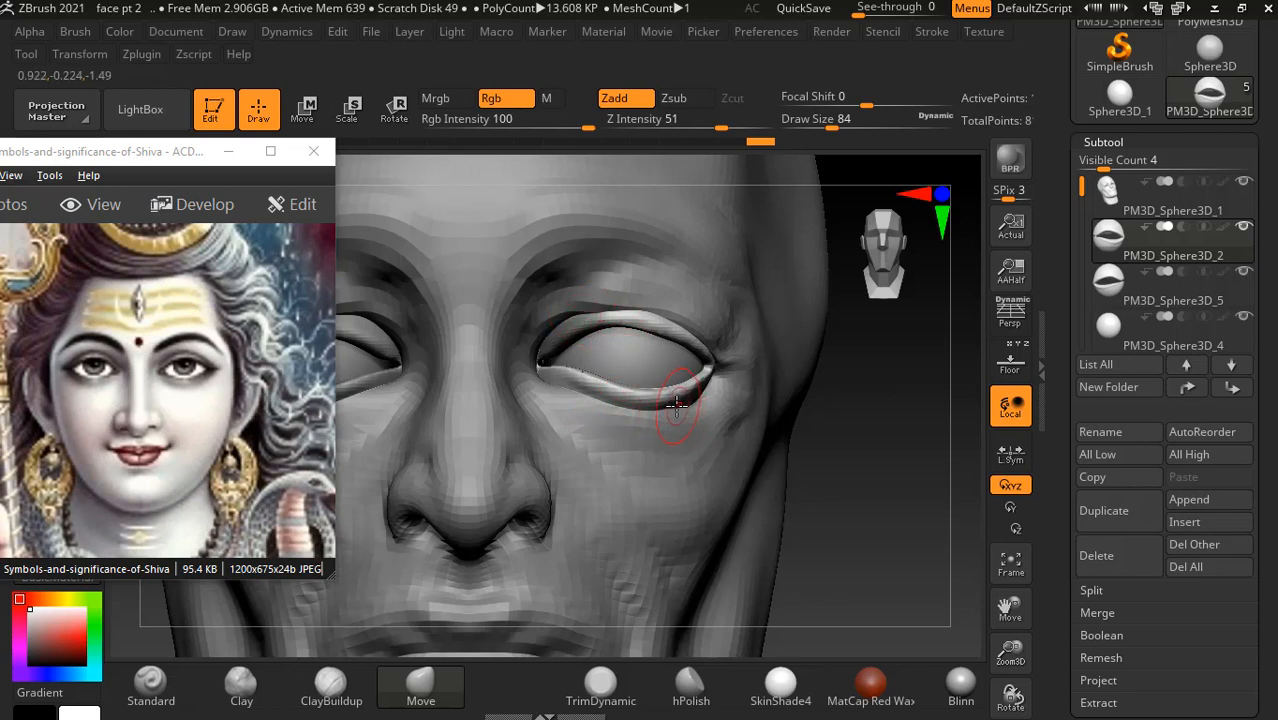
# - Smooth out the lower lid's curve using the Move brush at draw size 120
pyautogui.press(']')
pyautogui.press(']')
pyautogui.press(']')
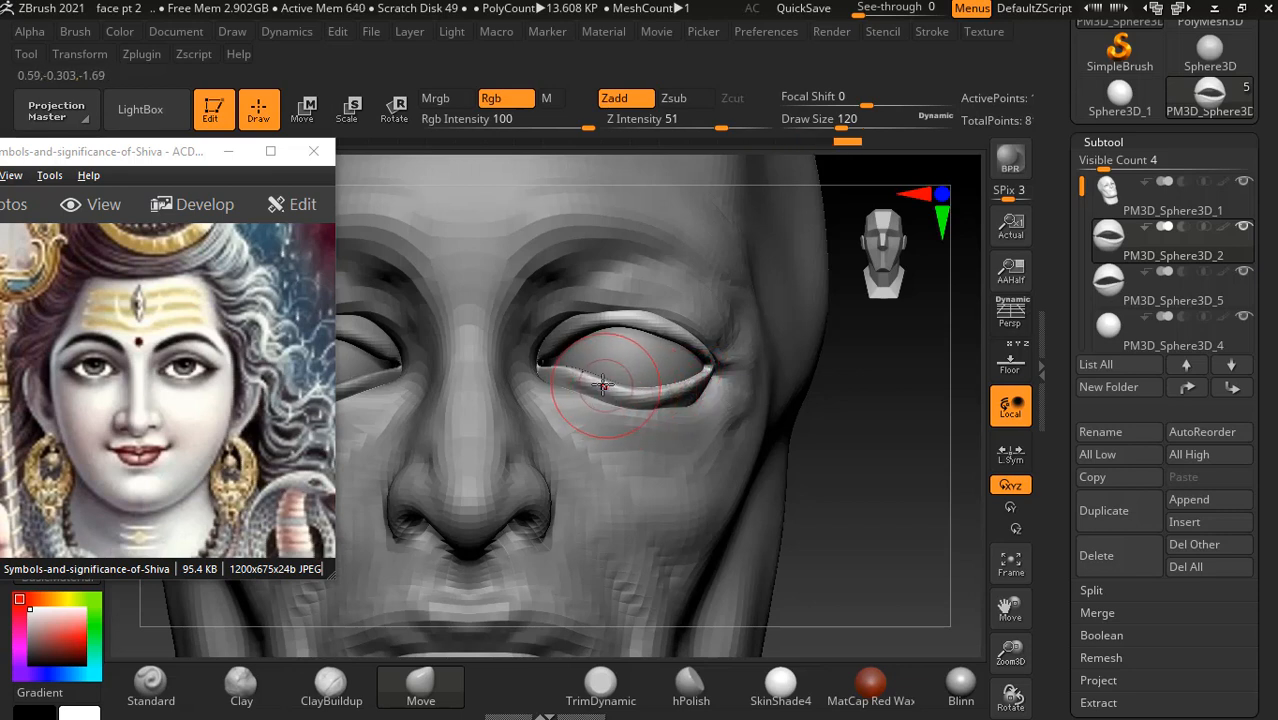
pyautogui.moveTo(568, 390); pyautogui.dragTo(742, 460)
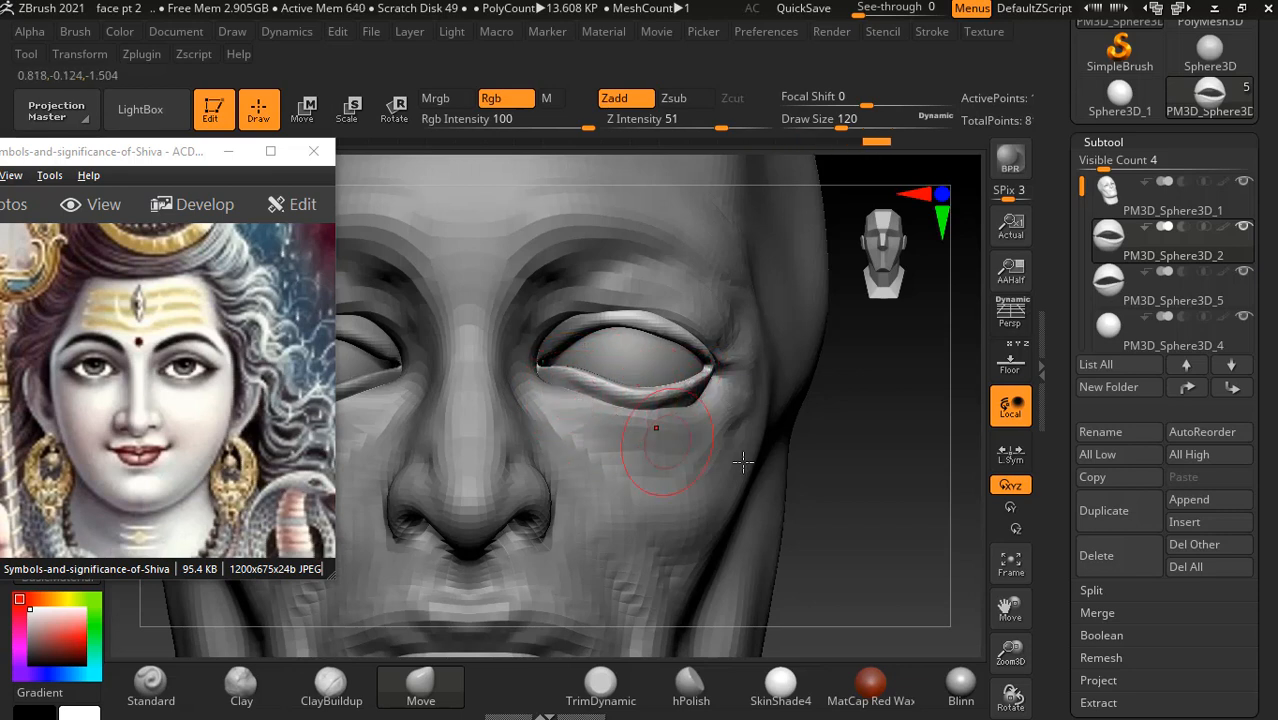
# - Isolate the eyelid subtool PM3D_Sphere3D_2 and turn on the floor reference image behind it
pyautogui.keyDown('shift'); pyautogui.click(1114, 246); pyautogui.keyUp('shift')
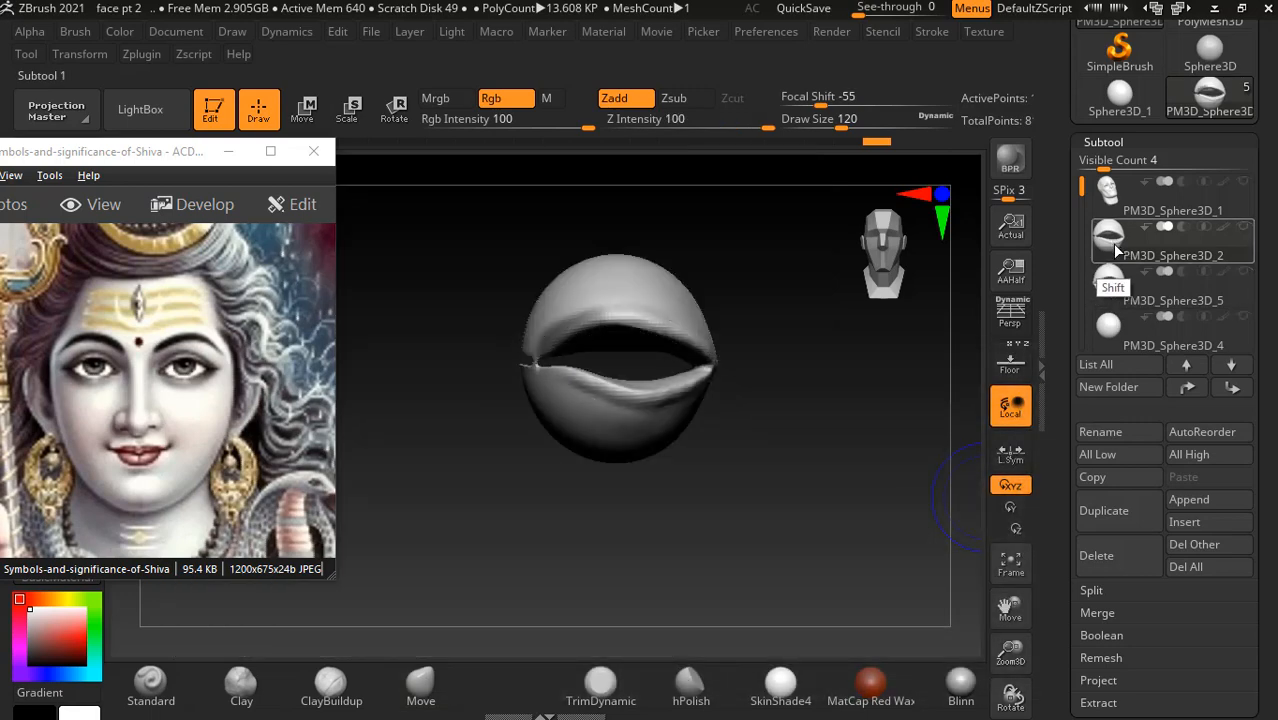
pyautogui.click(1008, 366)
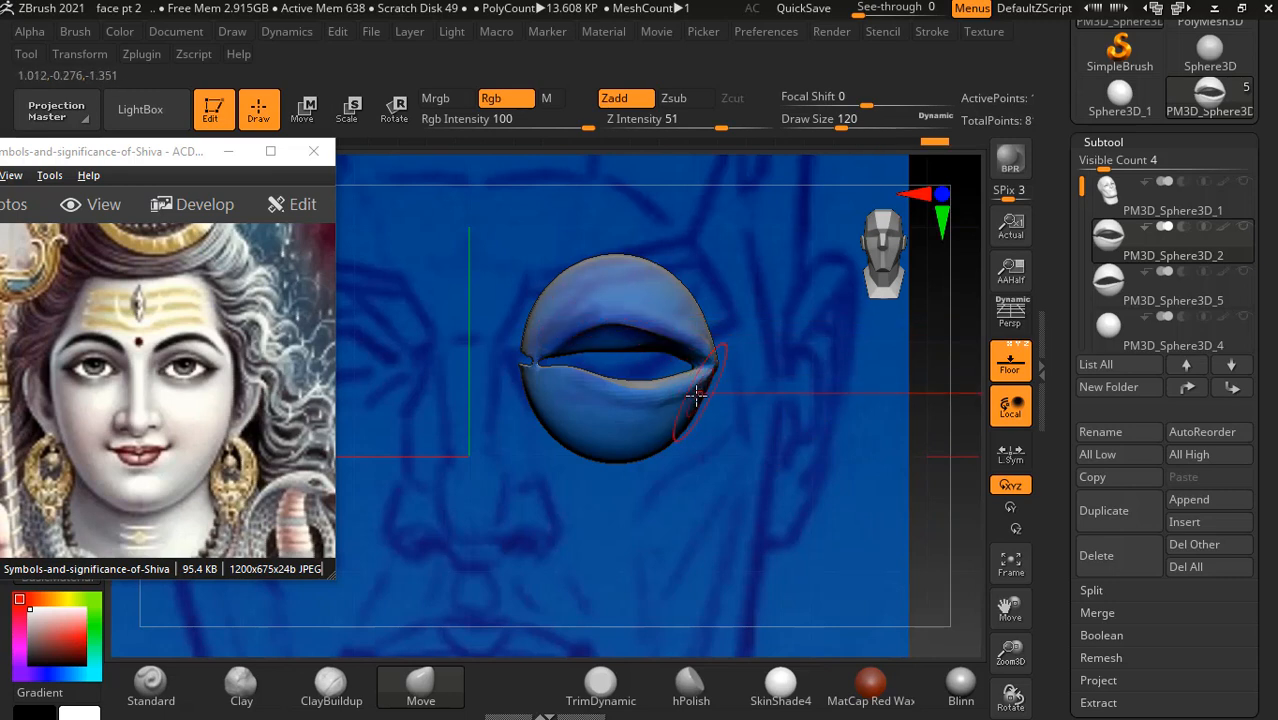
pyautogui.moveTo(793, 463)
pyautogui.keyDown('alt'); pyautogui.mouseDown()
pyautogui.moveTo(762, 456)
pyautogui.moveTo(767, 434)
pyautogui.moveTo(819, 456)
pyautogui.mouseUp(); pyautogui.keyUp('alt')
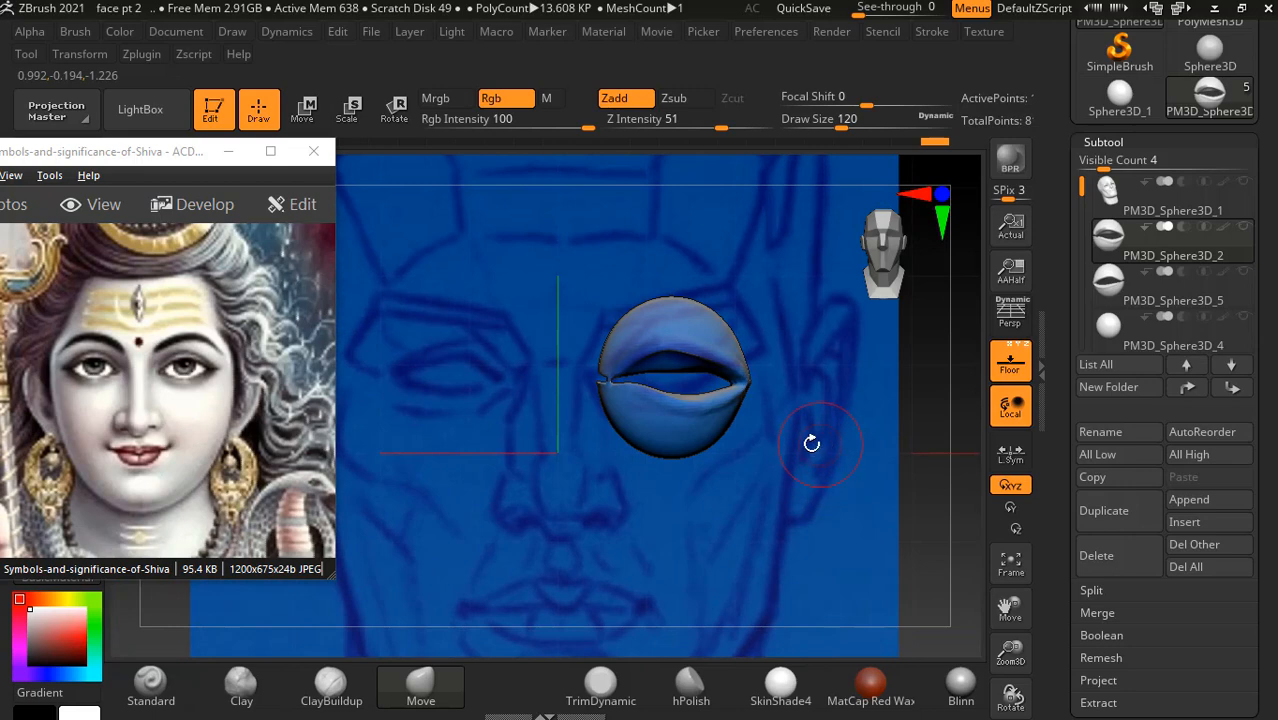
# - Narrow the isolated eyelid slightly along X and shift it slightly upward along Y with the transform gizmo
pyautogui.press('w')
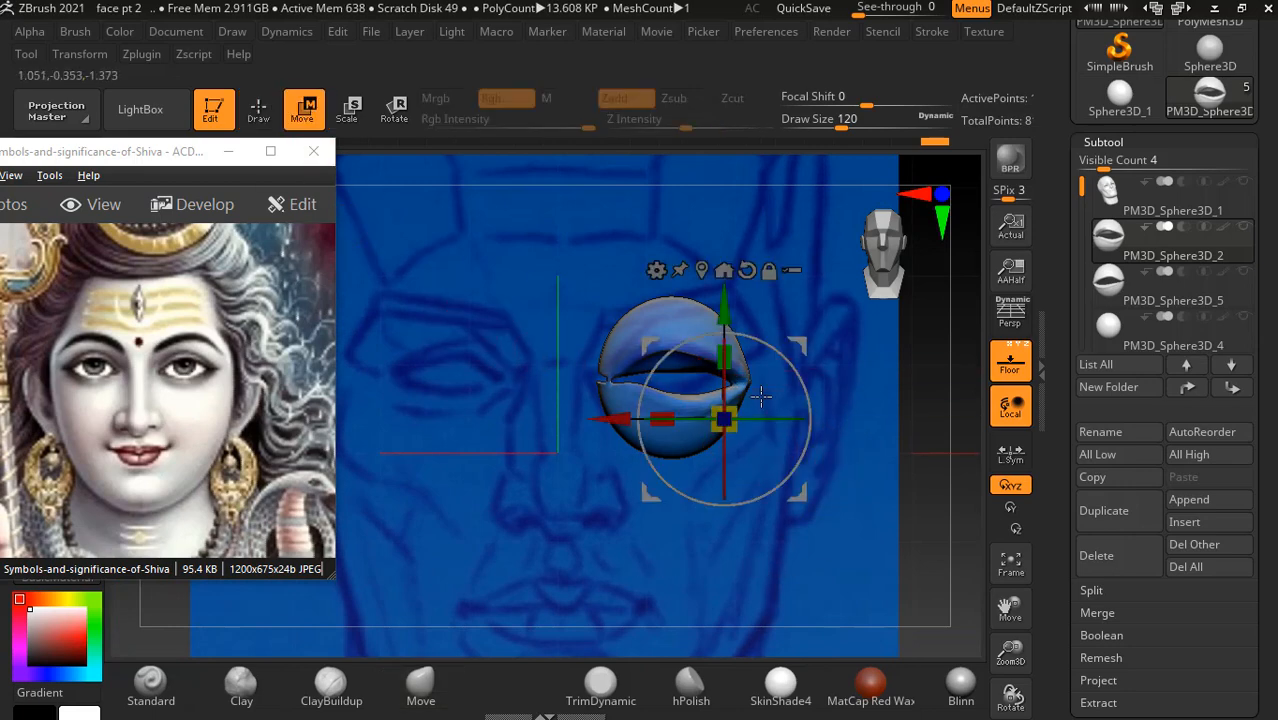
pyautogui.moveTo(727, 311); pyautogui.dragTo(726, 394)
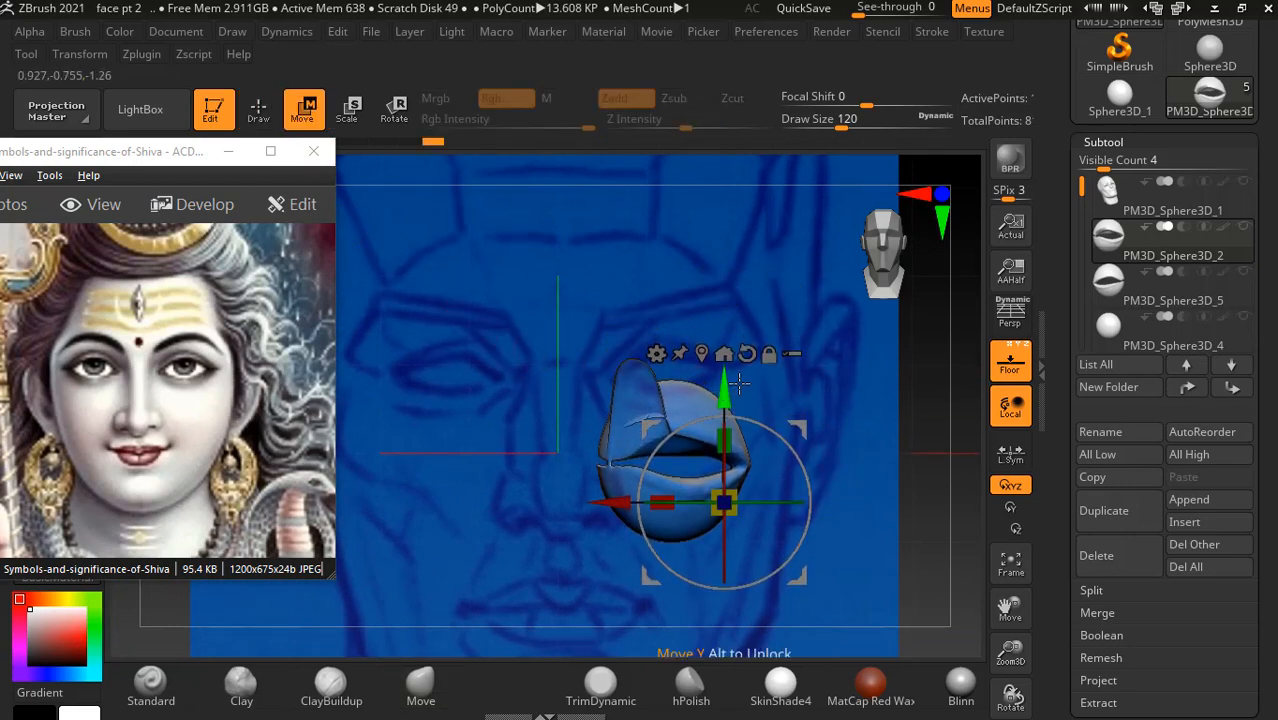
pyautogui.hotkey('ctrl', 'z')
pyautogui.keyDown('alt'); pyautogui.moveTo(877, 417); pyautogui.dragTo(877, 444); pyautogui.keyUp('alt')
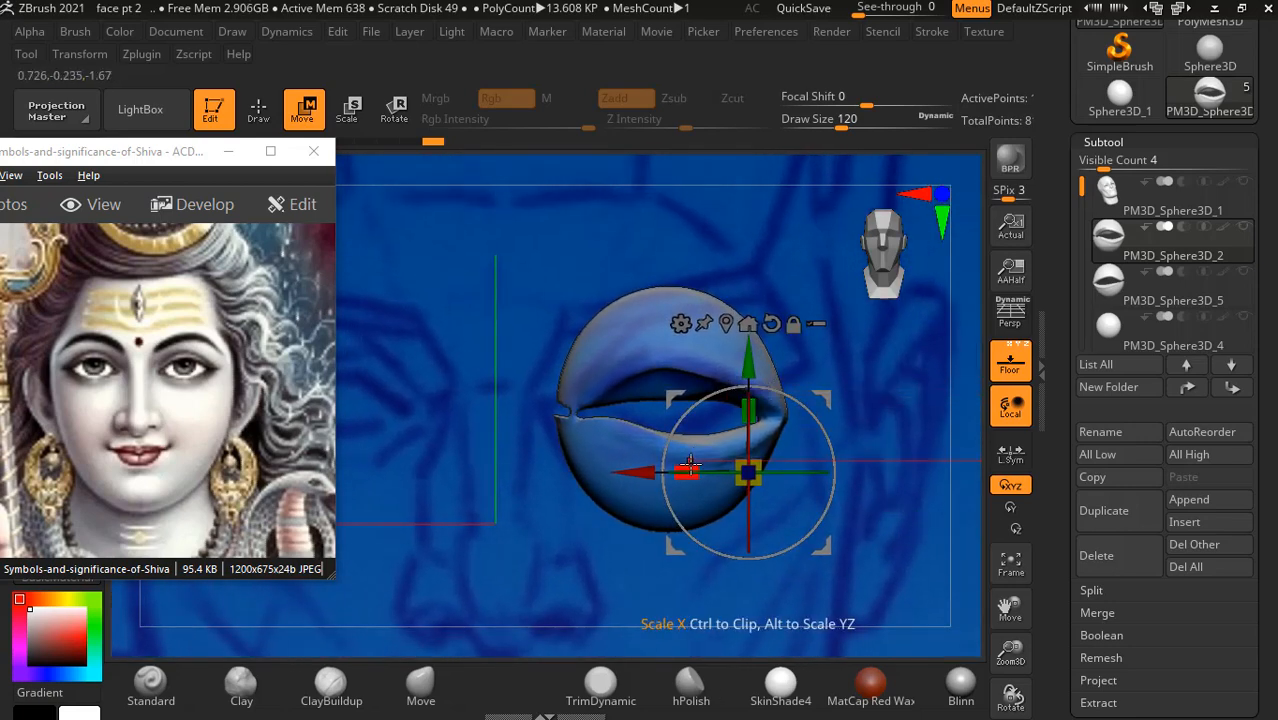
pyautogui.moveTo(686, 472); pyautogui.dragTo(655, 471)
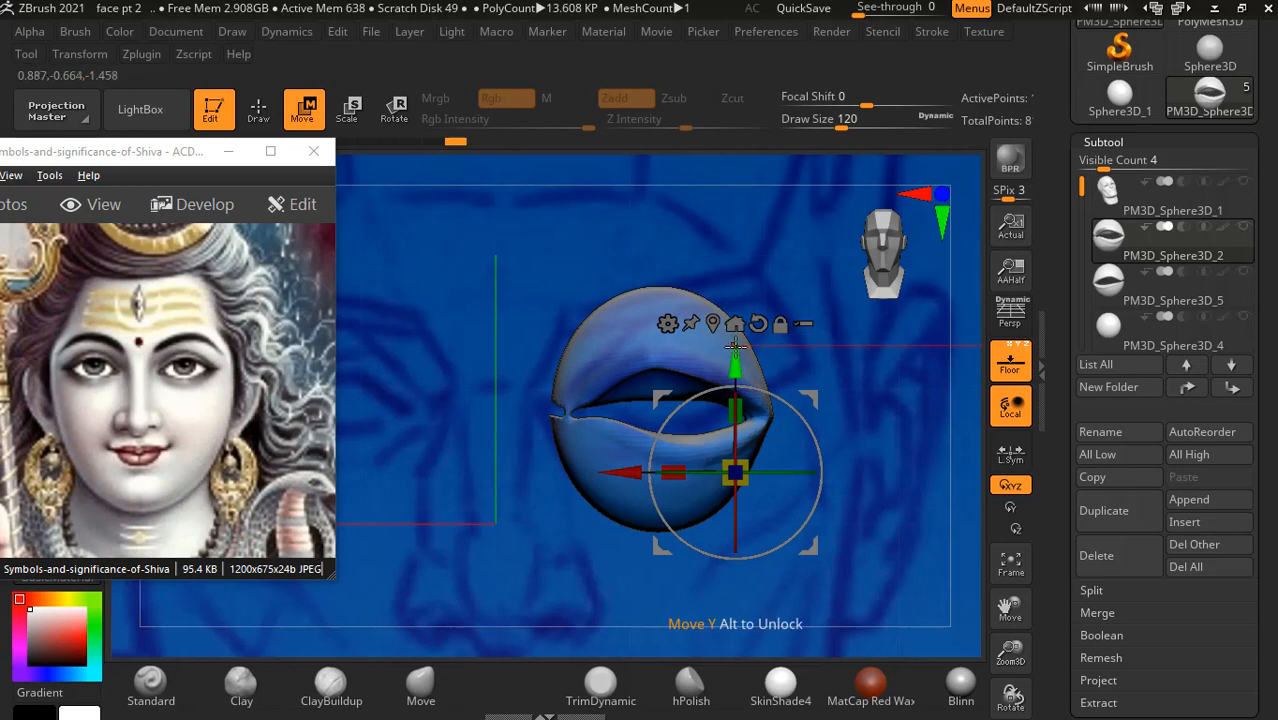
pyautogui.moveTo(735, 346); pyautogui.dragTo(735, 345)
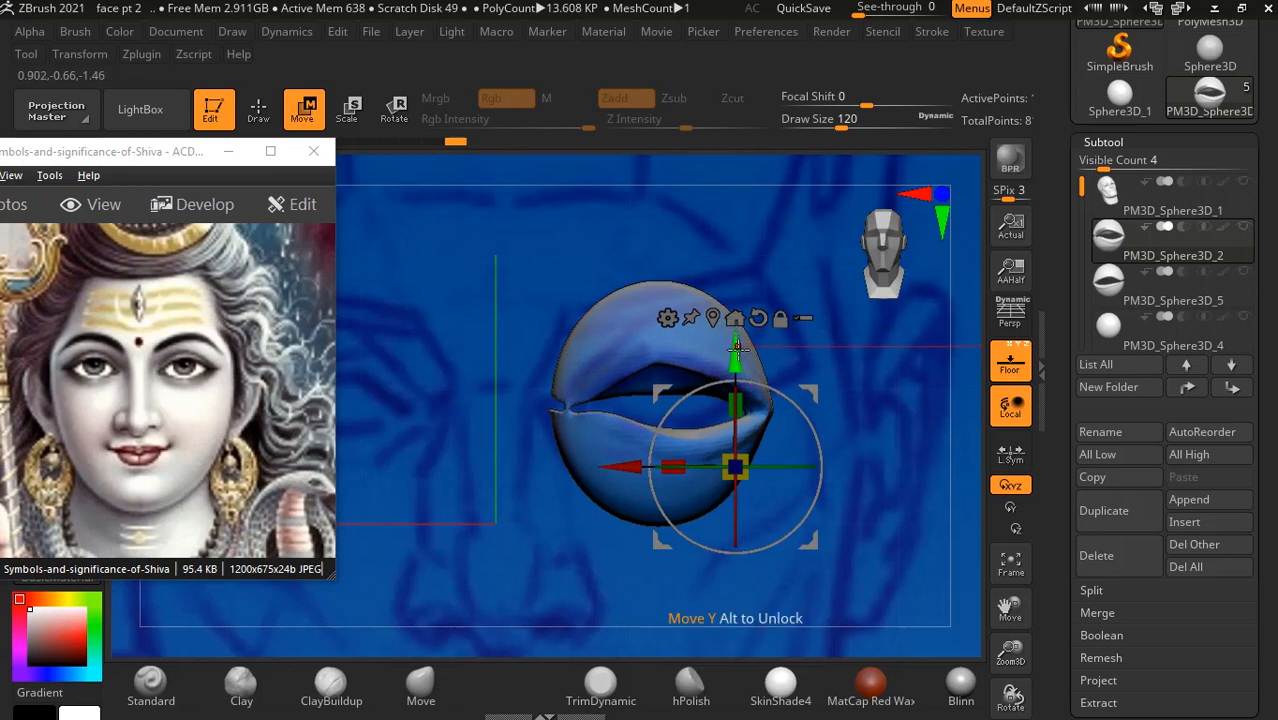
# - Adjust the isolated eyelid's upper edge with the Move brush at draw size 92, checking it against the floor reference drawing
pyautogui.click(258, 112)
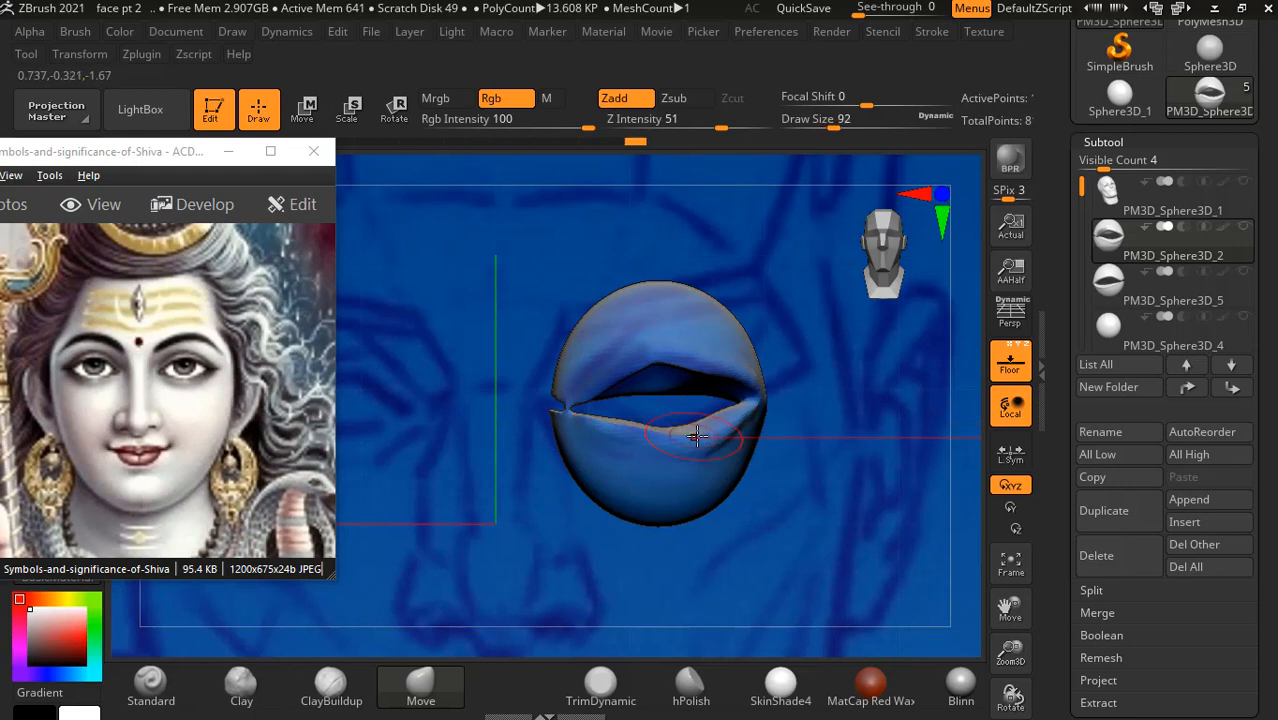
pyautogui.click(1010, 362)
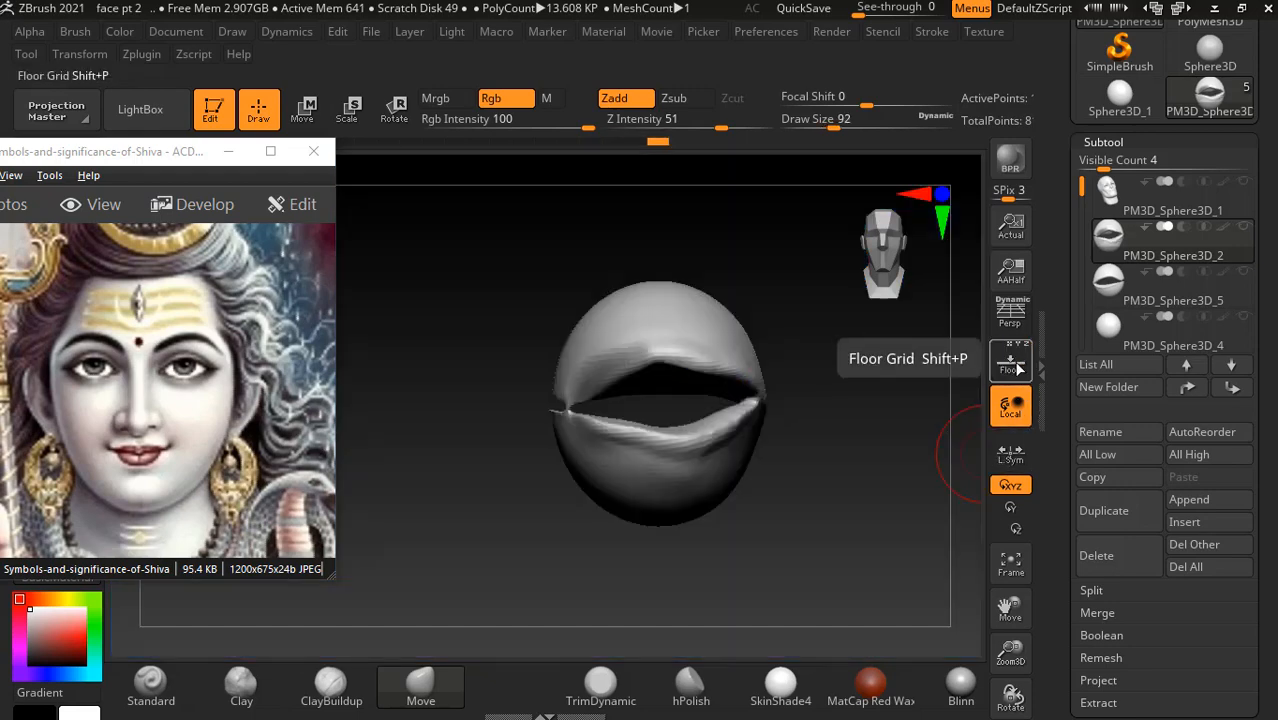
pyautogui.click(1018, 366)
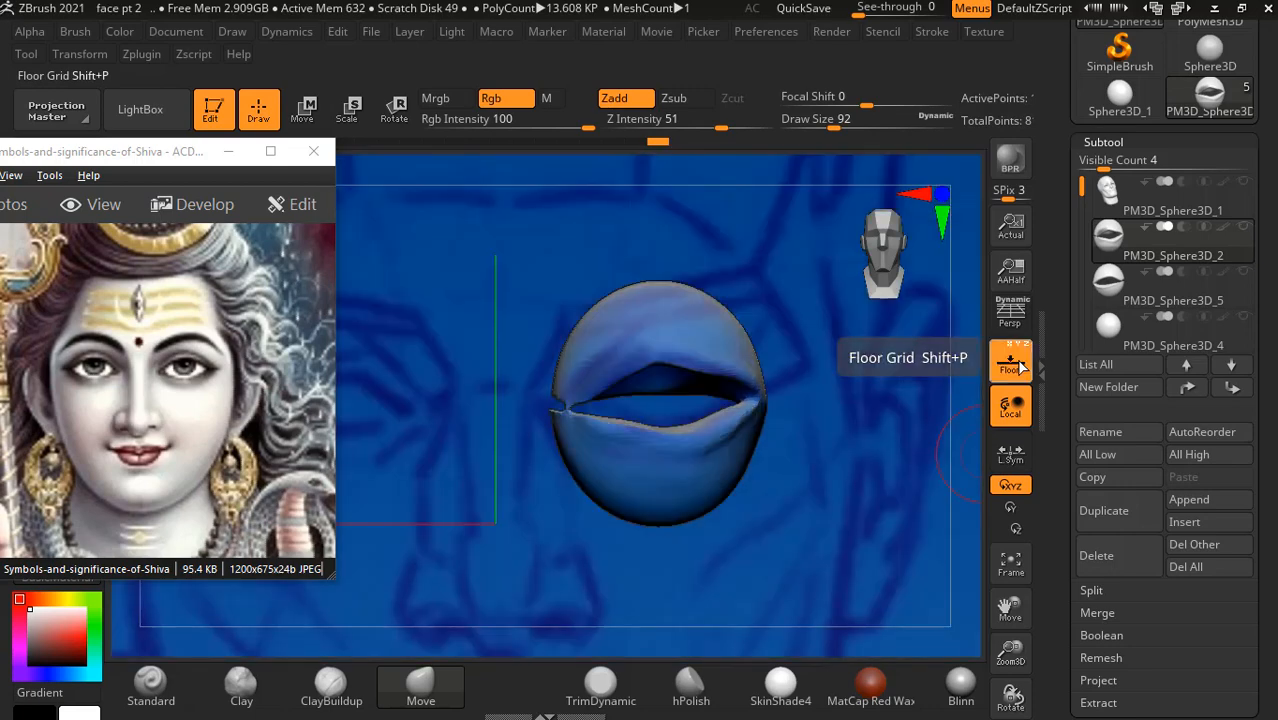
pyautogui.click(1018, 366)
pyautogui.click(1018, 366)
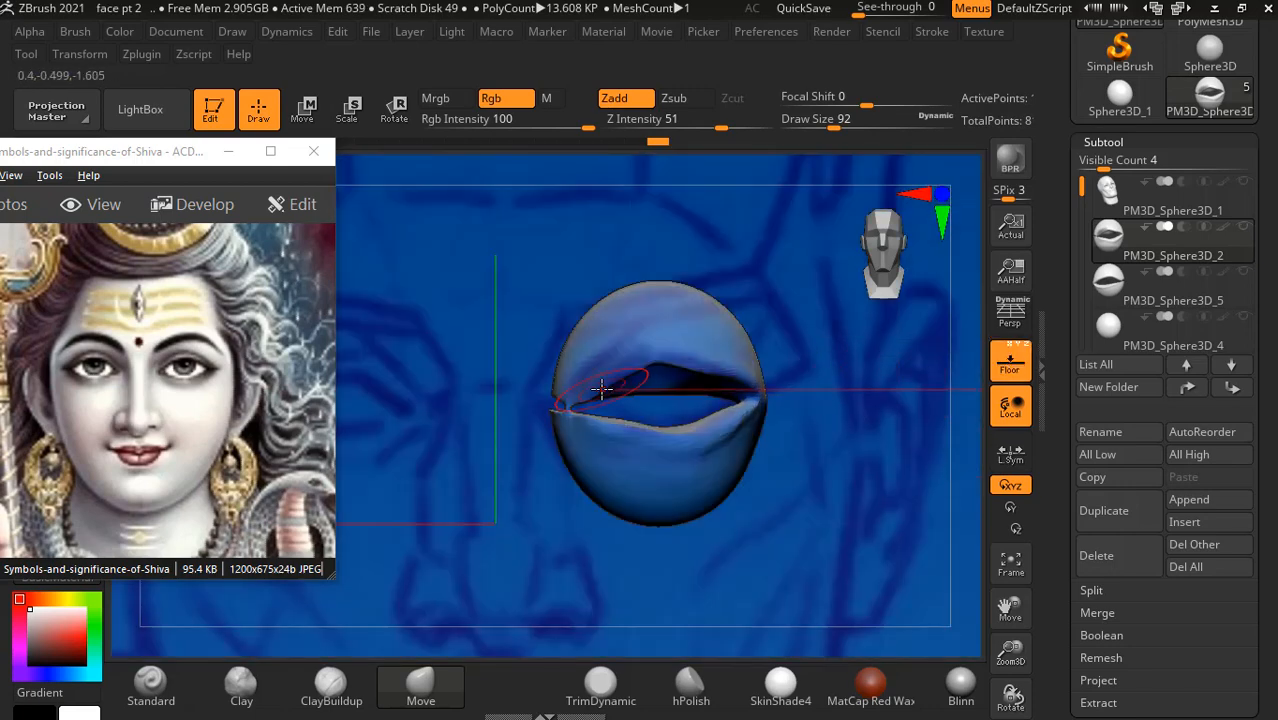
pyautogui.moveTo(601, 389); pyautogui.dragTo(599, 386)
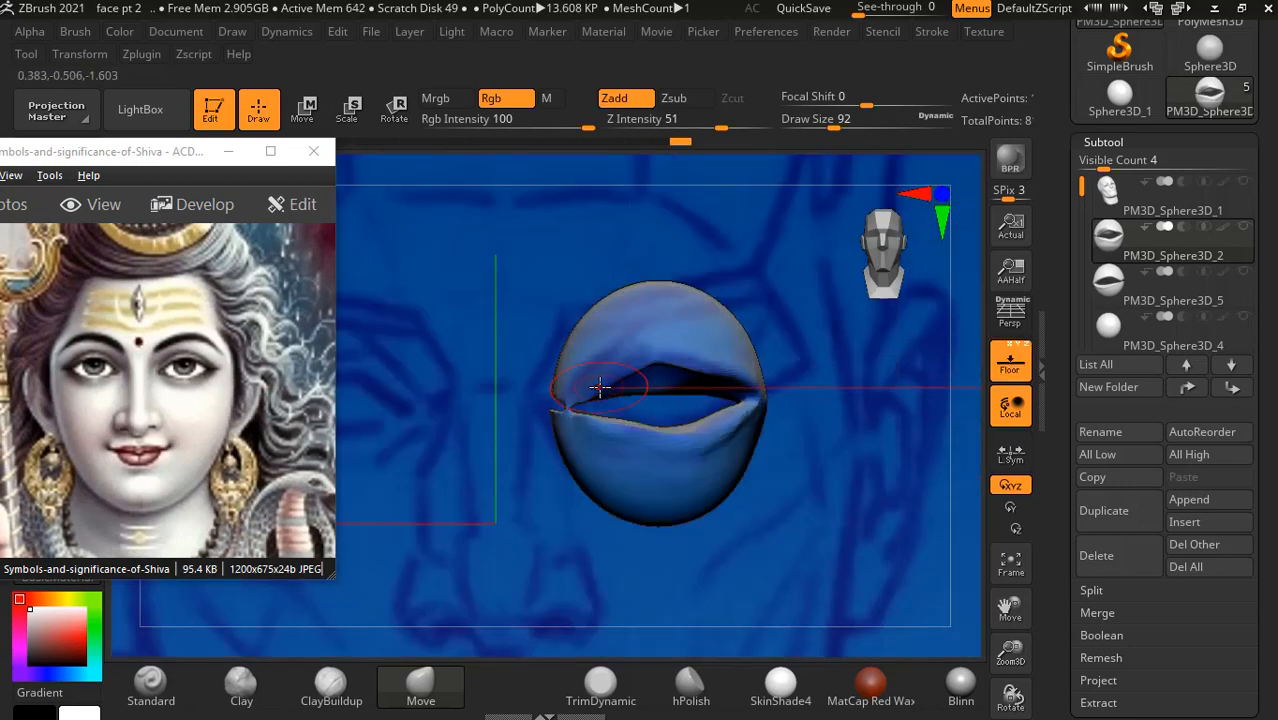
pyautogui.click(1018, 368)
pyautogui.click(1020, 366)
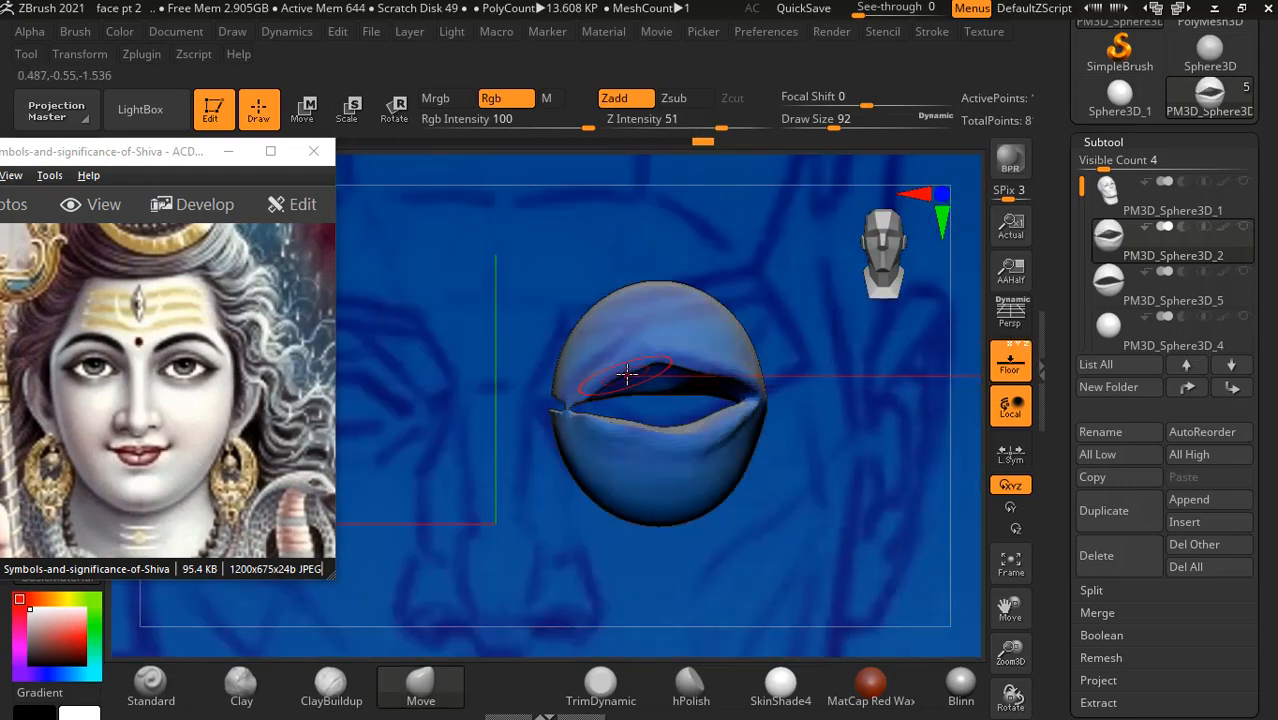
pyautogui.moveTo(627, 374)
pyautogui.mouseDown()
pyautogui.moveTo(573, 411)
pyautogui.moveTo(713, 417)
pyautogui.mouseUp()
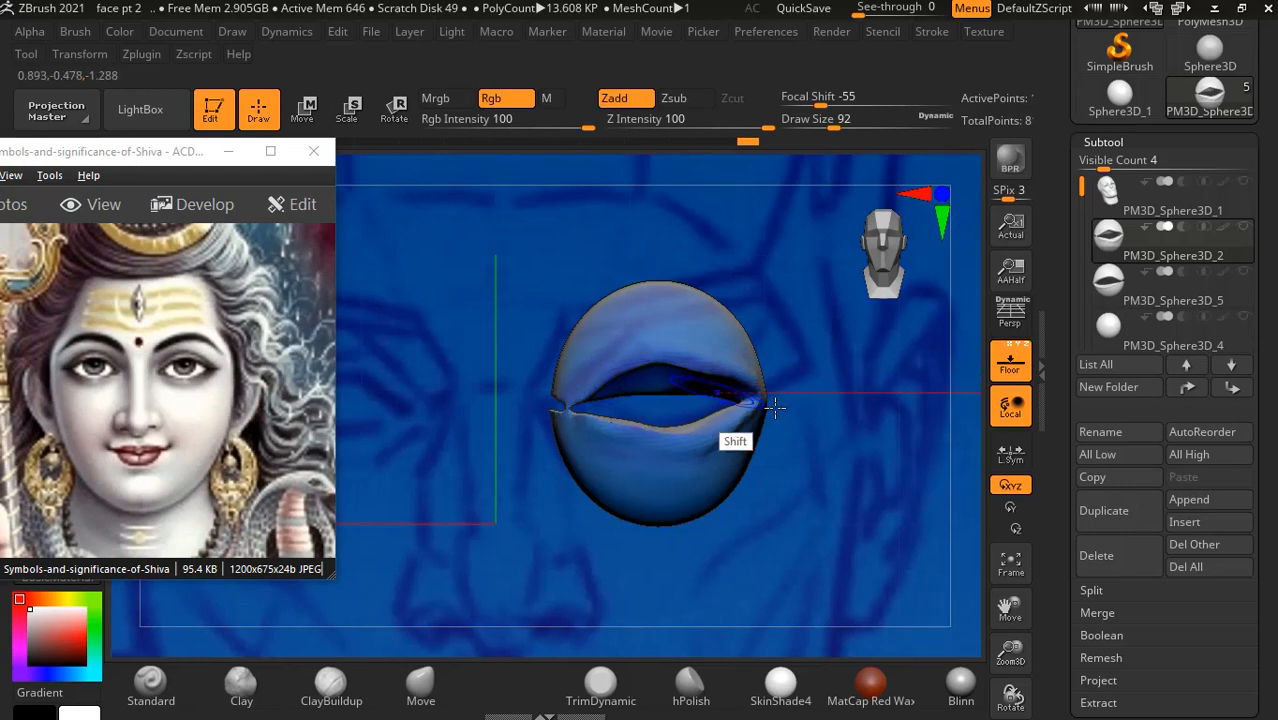
# - Show all subtools again and turn off the floor reference, with the eyeball PM3D_Sphere3D_4 active
pyautogui.keyDown('shift'); pyautogui.click(1123, 247); pyautogui.keyUp('shift')
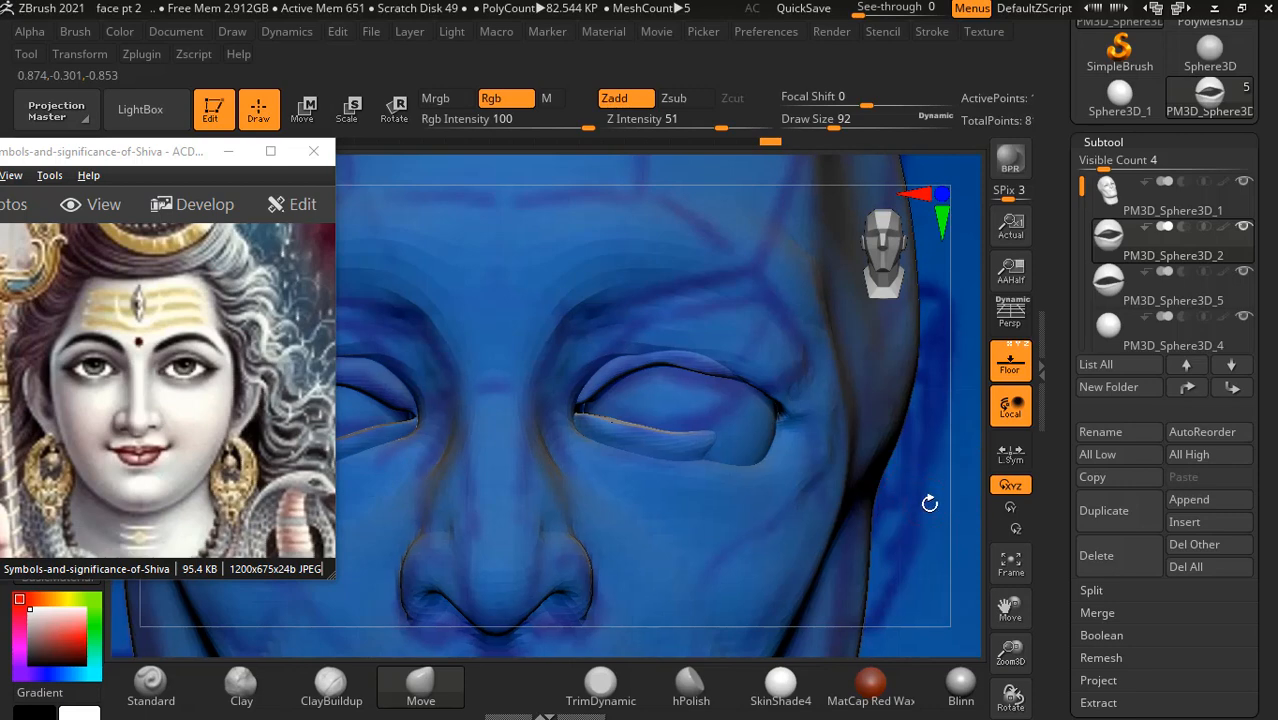
pyautogui.keyDown('alt'); pyautogui.click(768, 428); pyautogui.keyUp('alt')
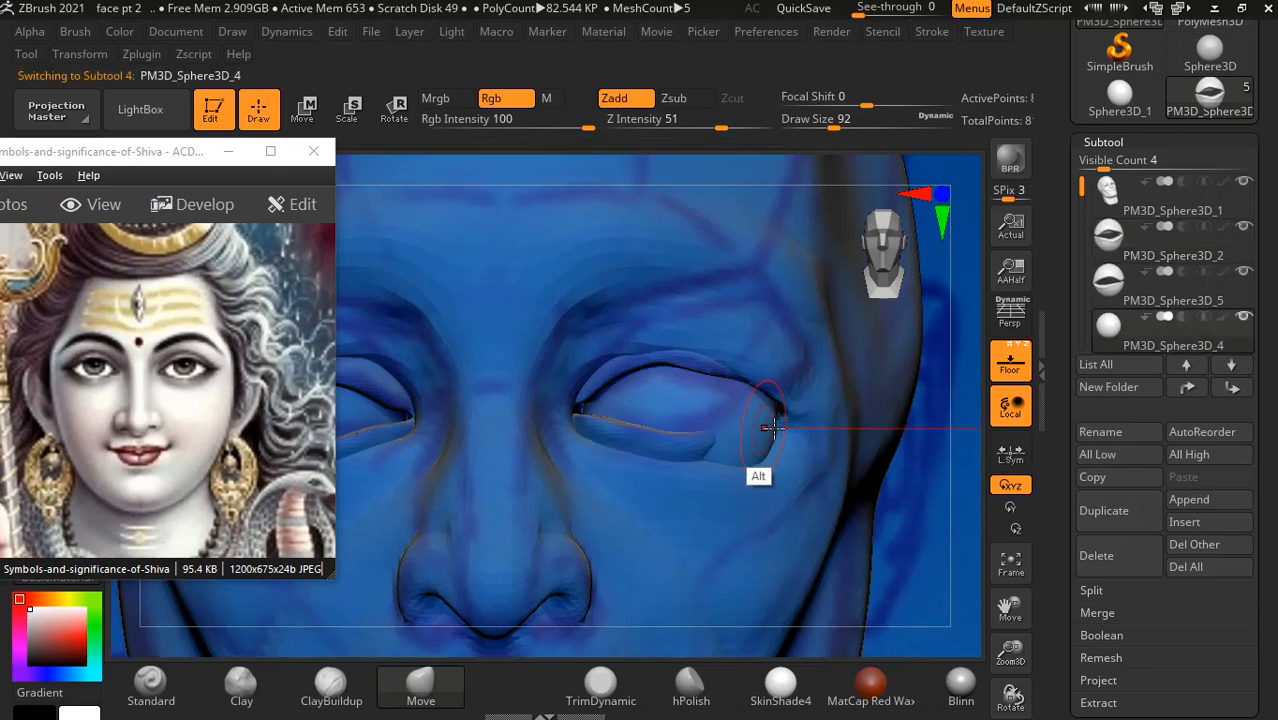
pyautogui.click(1014, 366)
# - Move the eyeball PM3D_Sphere3D_4 toward the nose along X and upward along Y so it sits inside the eyelids
pyautogui.click(302, 108)
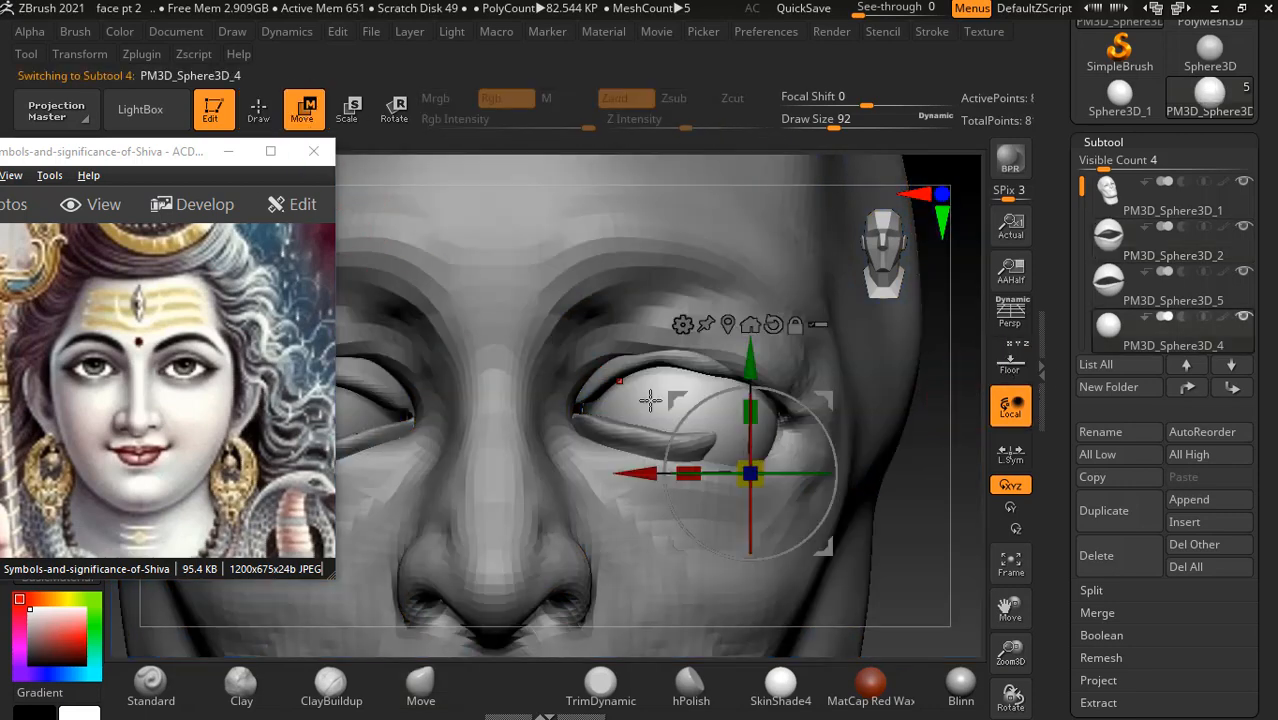
pyautogui.moveTo(656, 476); pyautogui.dragTo(632, 476)
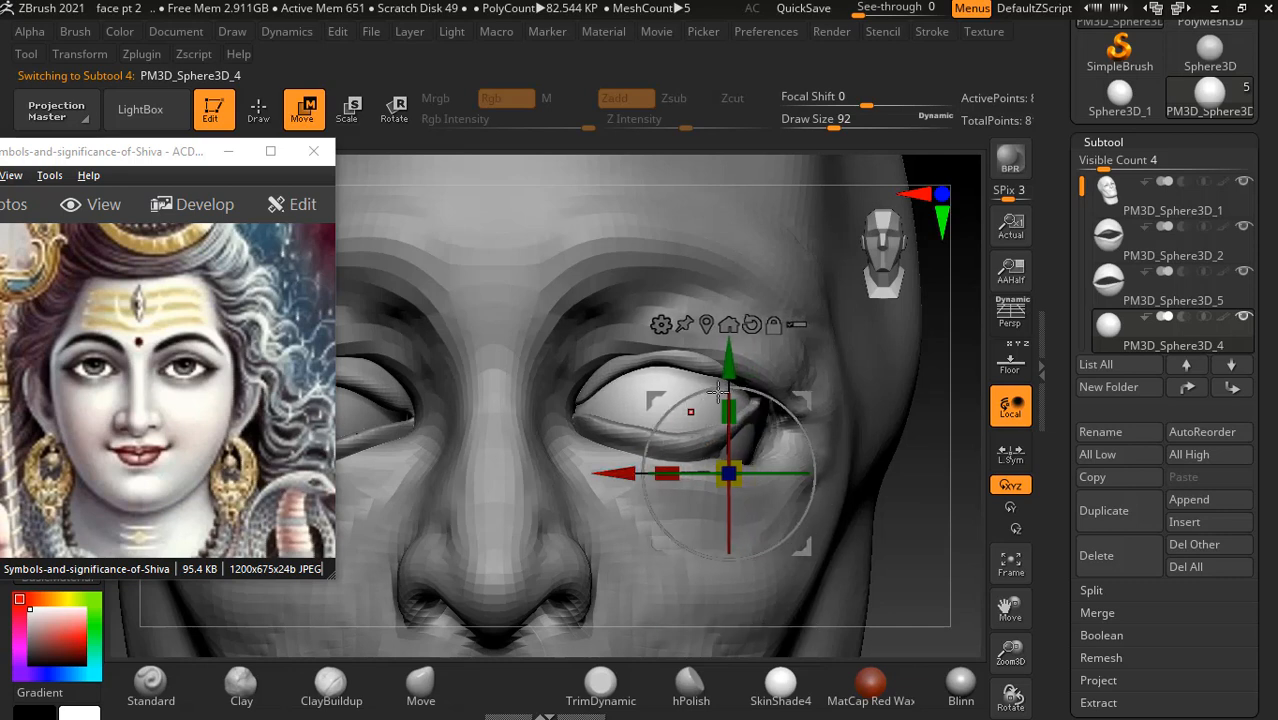
pyautogui.moveTo(731, 383); pyautogui.dragTo(731, 363)
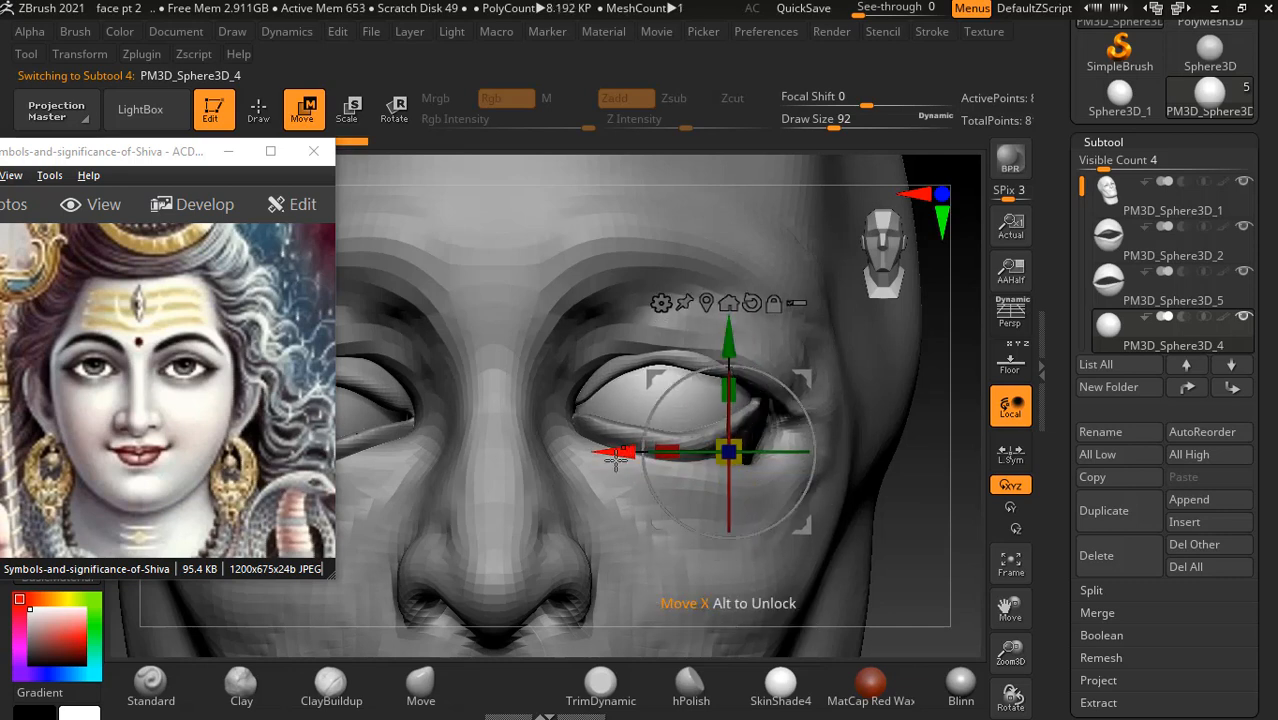
pyautogui.moveTo(619, 452); pyautogui.dragTo(612, 450)
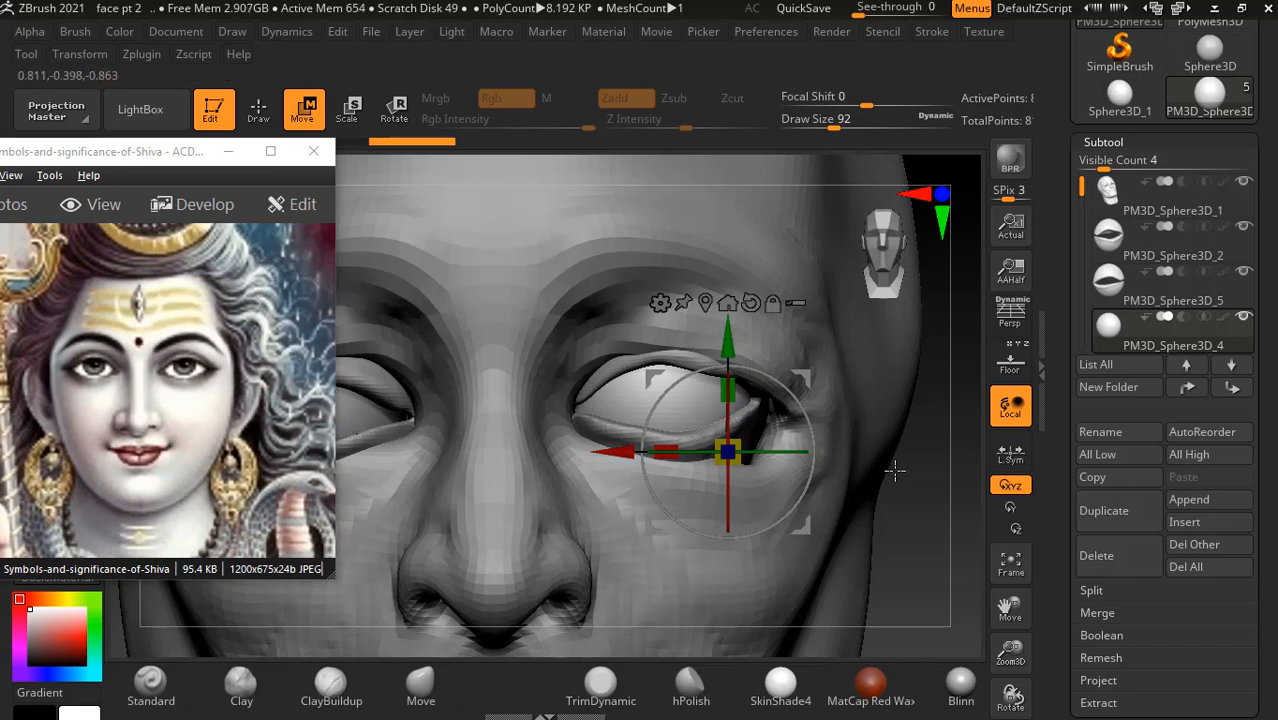
pyautogui.press('alt')
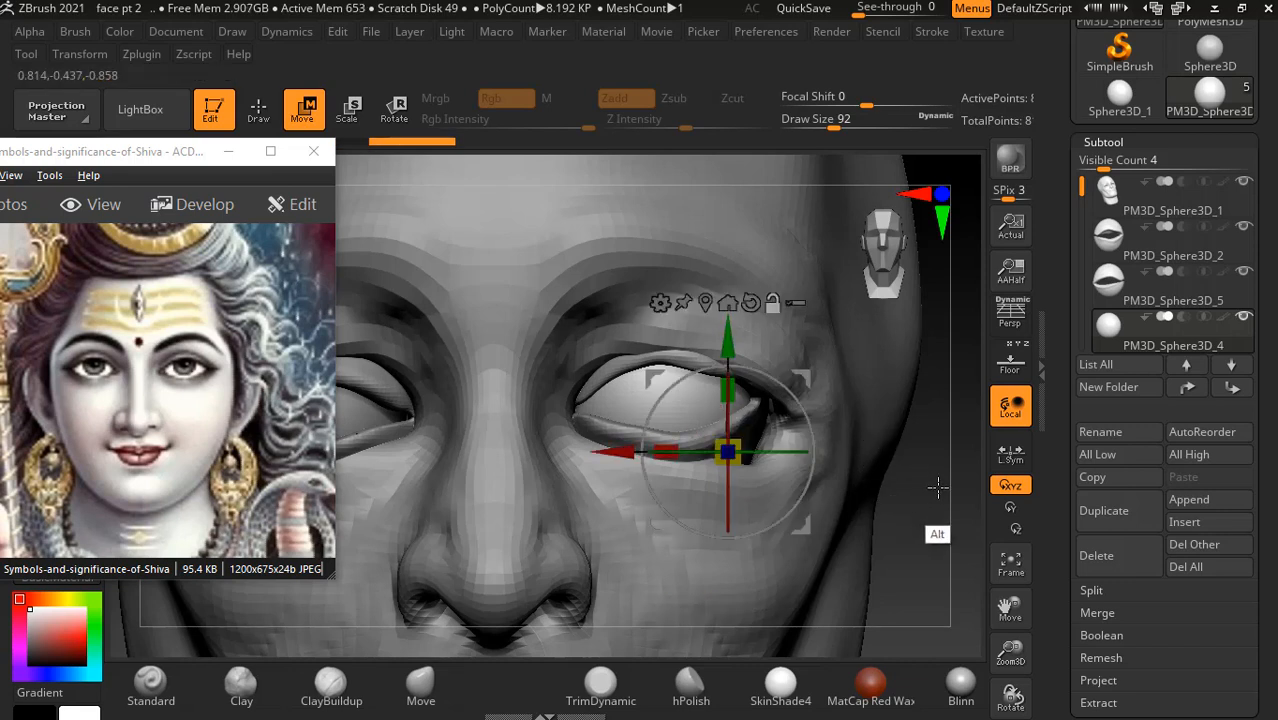
pyautogui.press('q')
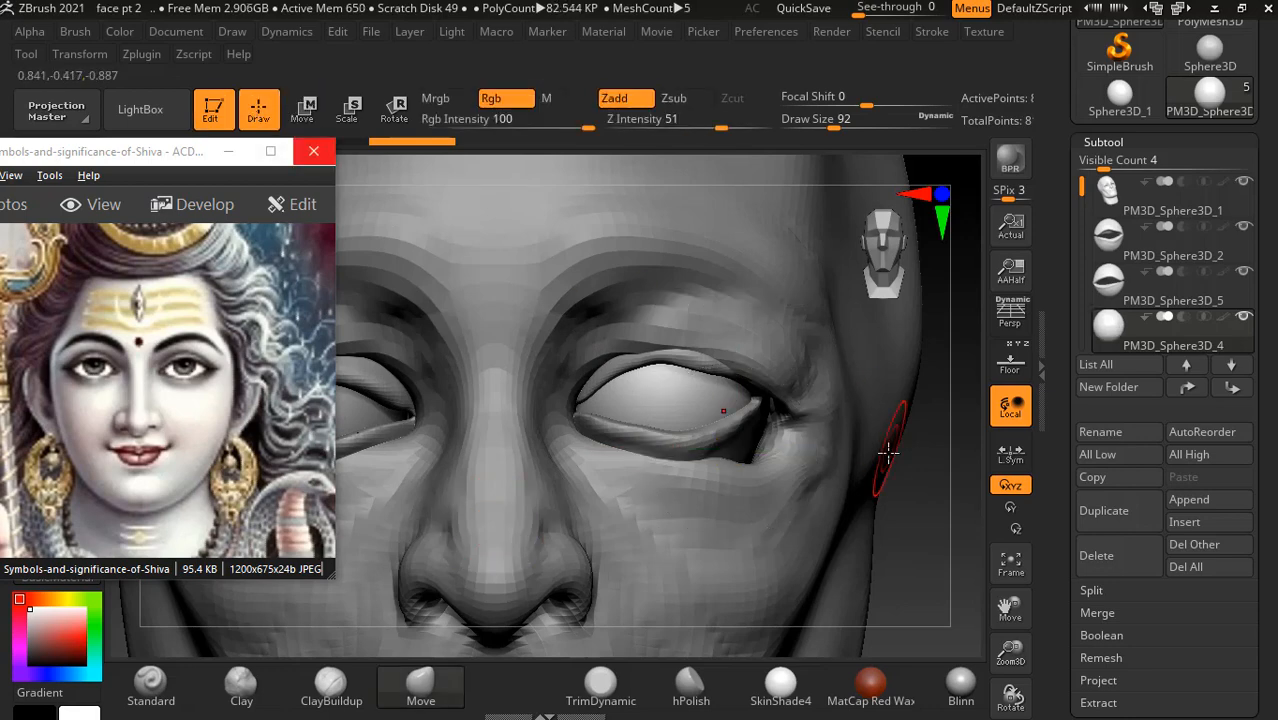
# - Minimise the Shiva reference and pull the head's skin above the outer upper lid upward using the Move brush at draw size 176
pyautogui.click(228, 152)
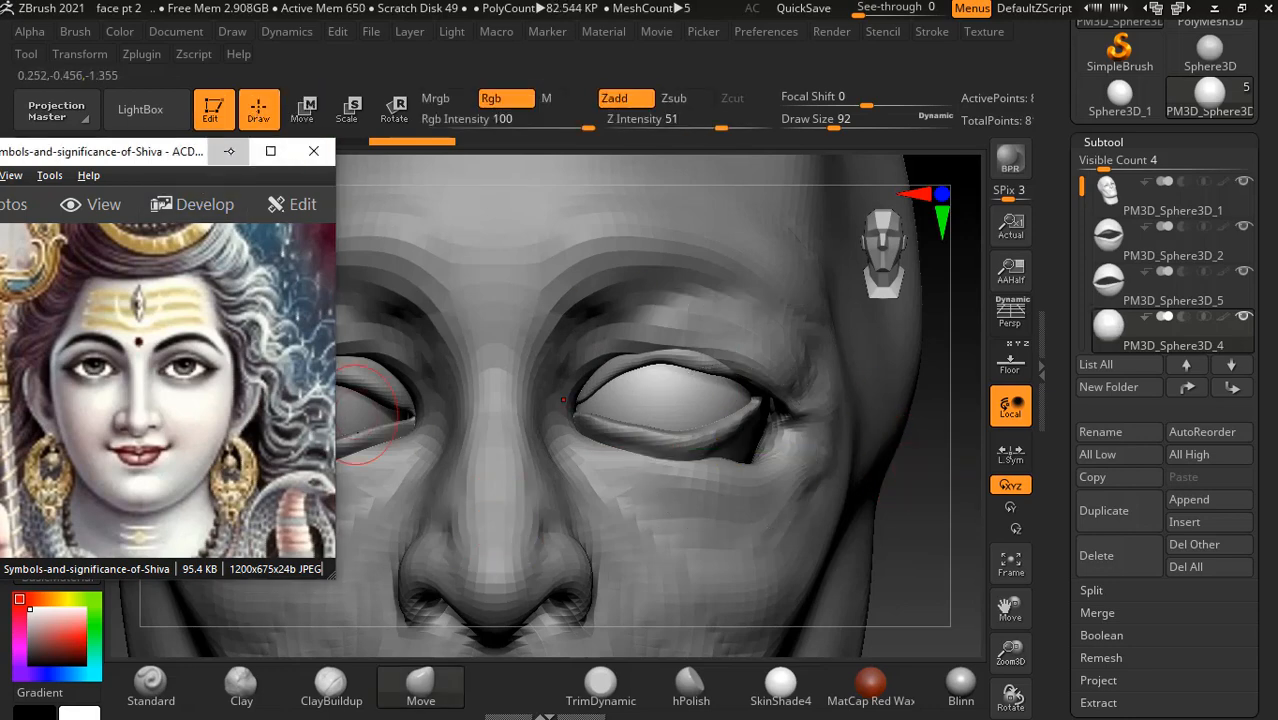
pyautogui.keyDown('alt'); pyautogui.moveTo(918, 480); pyautogui.dragTo(909, 453); pyautogui.keyUp('alt')
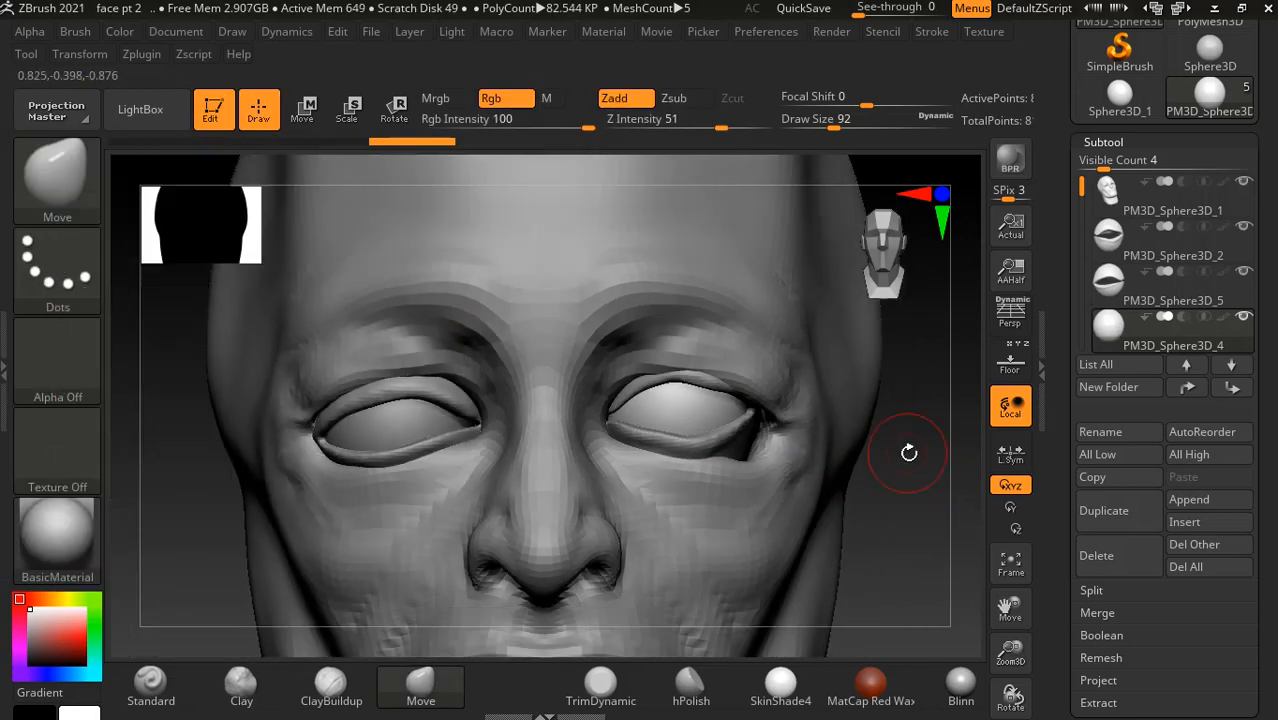
pyautogui.keyDown('alt'); pyautogui.click(756, 378); pyautogui.keyUp('alt')
pyautogui.press(']')
pyautogui.press(']')
pyautogui.press(']')
pyautogui.press(']')
pyautogui.press(']')
pyautogui.press(']')
pyautogui.press(']')
pyautogui.press(']')
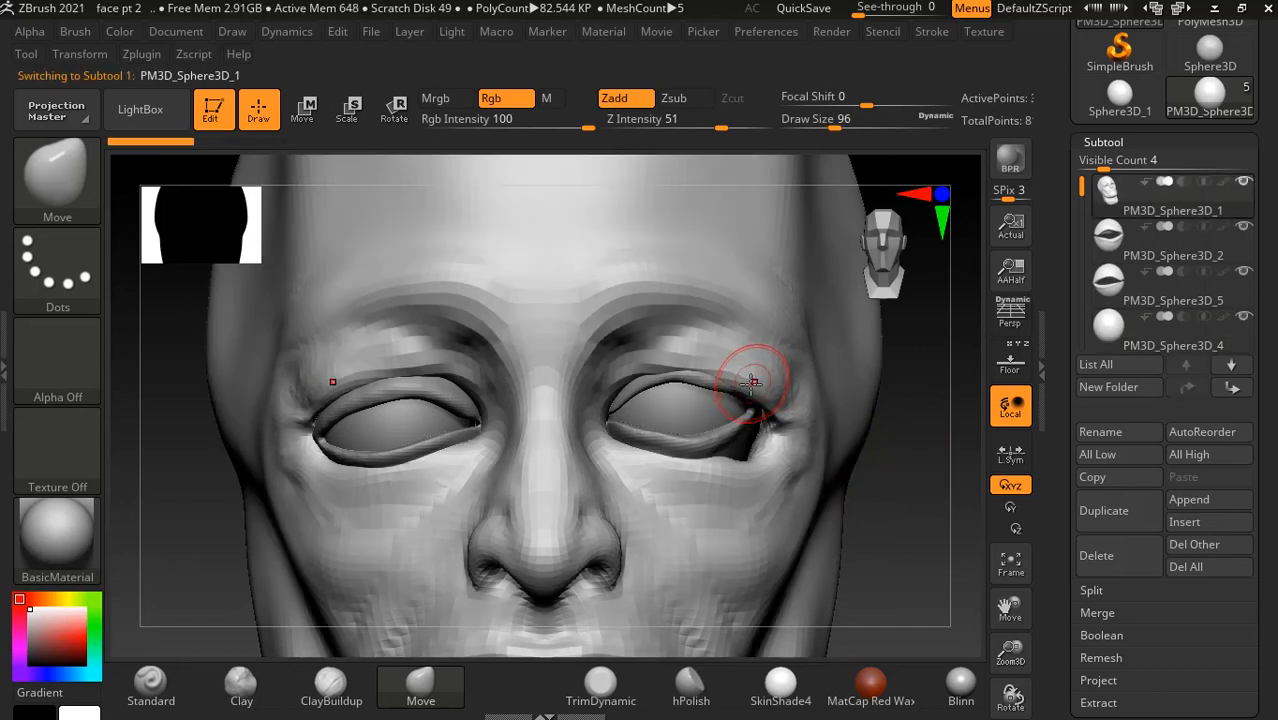
pyautogui.moveTo(744, 384)
pyautogui.mouseDown()
pyautogui.moveTo(688, 365)
pyautogui.moveTo(721, 370)
pyautogui.mouseUp()
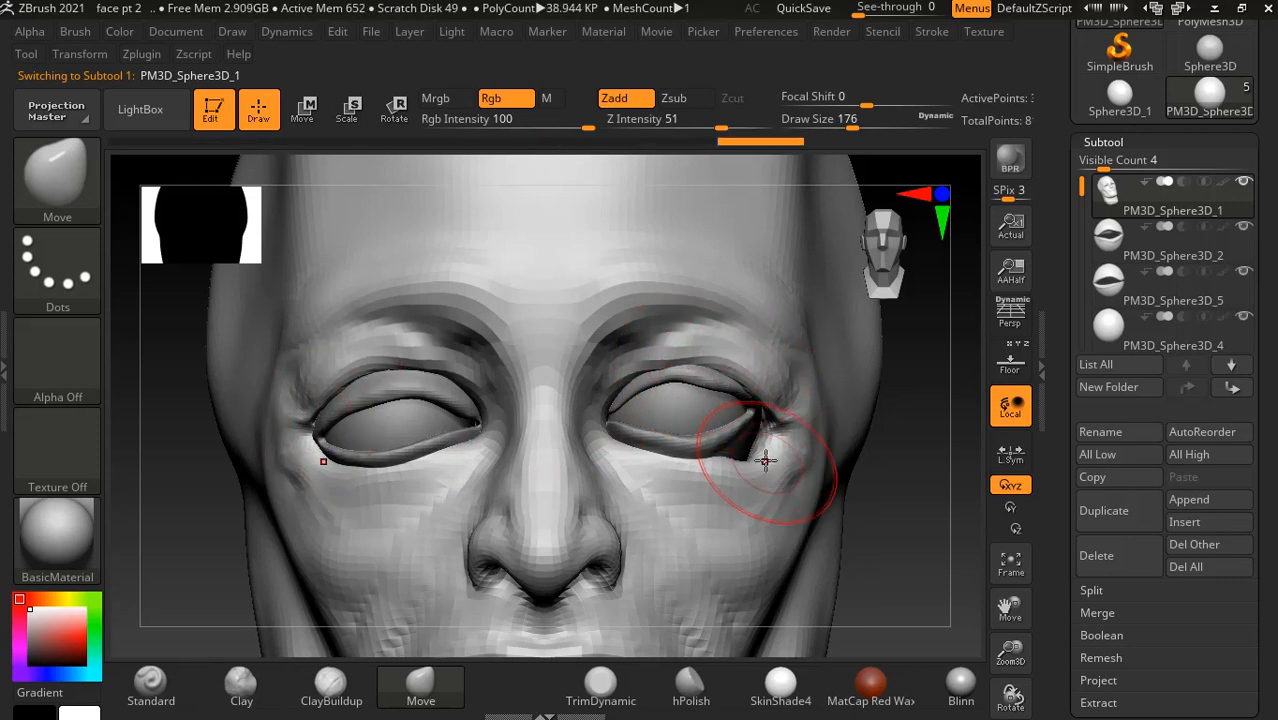
# - Undo the last Move strokes on the head and close the gap below the outer eye corner with the Move brush at draw size 176
pyautogui.hotkey('ctrl', 'z')
pyautogui.hotkey('ctrl', 'z')
pyautogui.hotkey('ctrl', 'z')
pyautogui.hotkey('ctrl', 'z')
pyautogui.moveTo(752, 447); pyautogui.dragTo(772, 439)
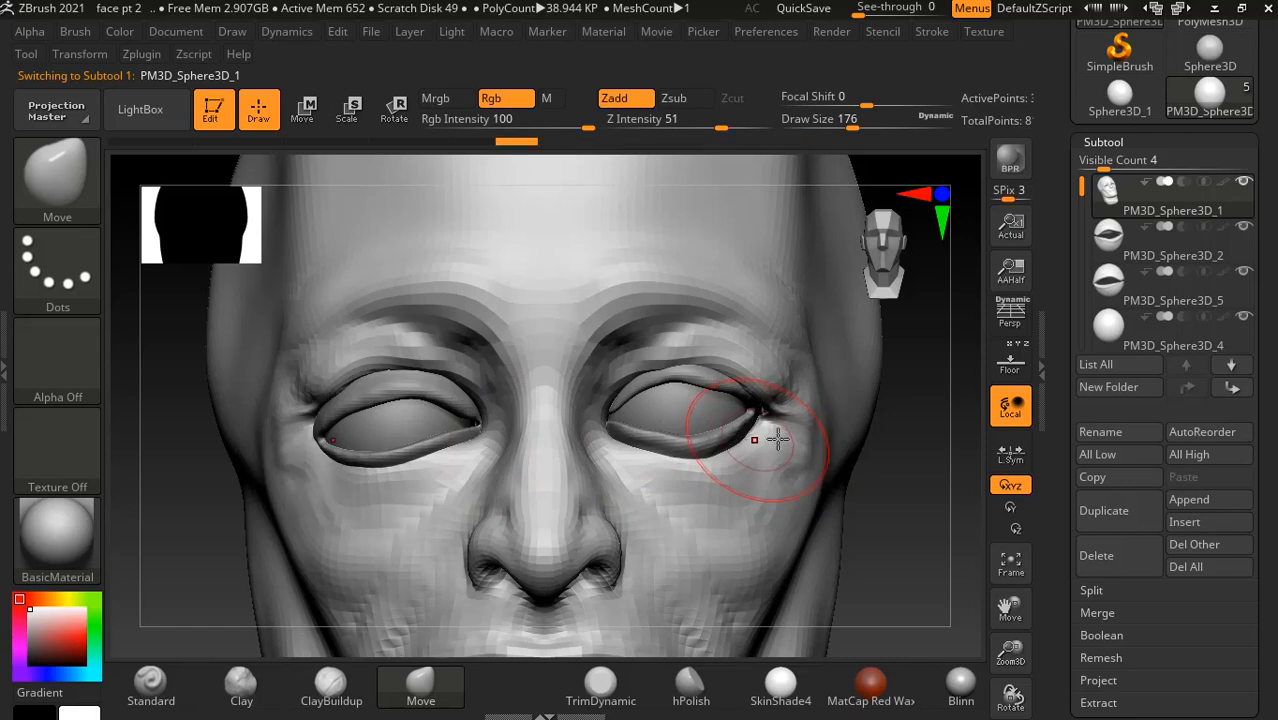
pyautogui.moveTo(884, 471)
pyautogui.mouseDown()
pyautogui.moveTo(785, 468)
pyautogui.moveTo(734, 447)
pyautogui.mouseUp()
pyautogui.moveTo(739, 449); pyautogui.dragTo(735, 438)
pyautogui.moveTo(400, 418); pyautogui.dragTo(585, 457)
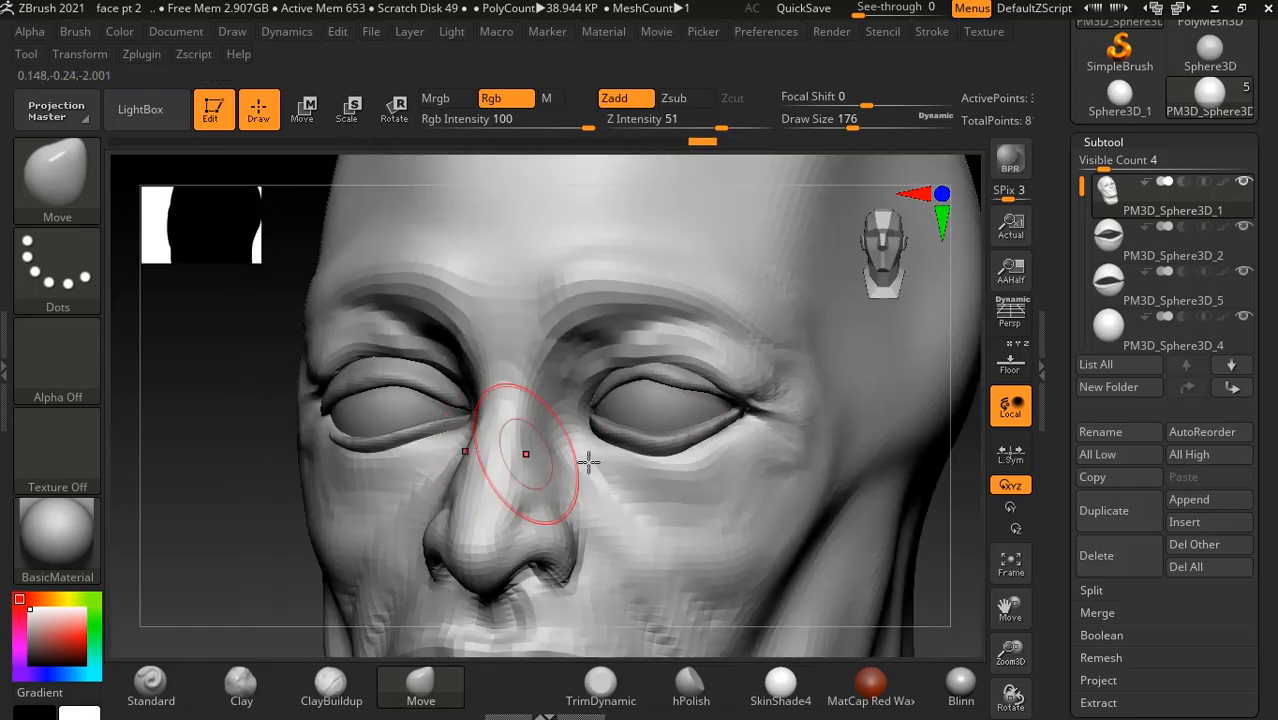
pyautogui.press('f')
pyautogui.moveTo(875, 512); pyautogui.dragTo(901, 432)
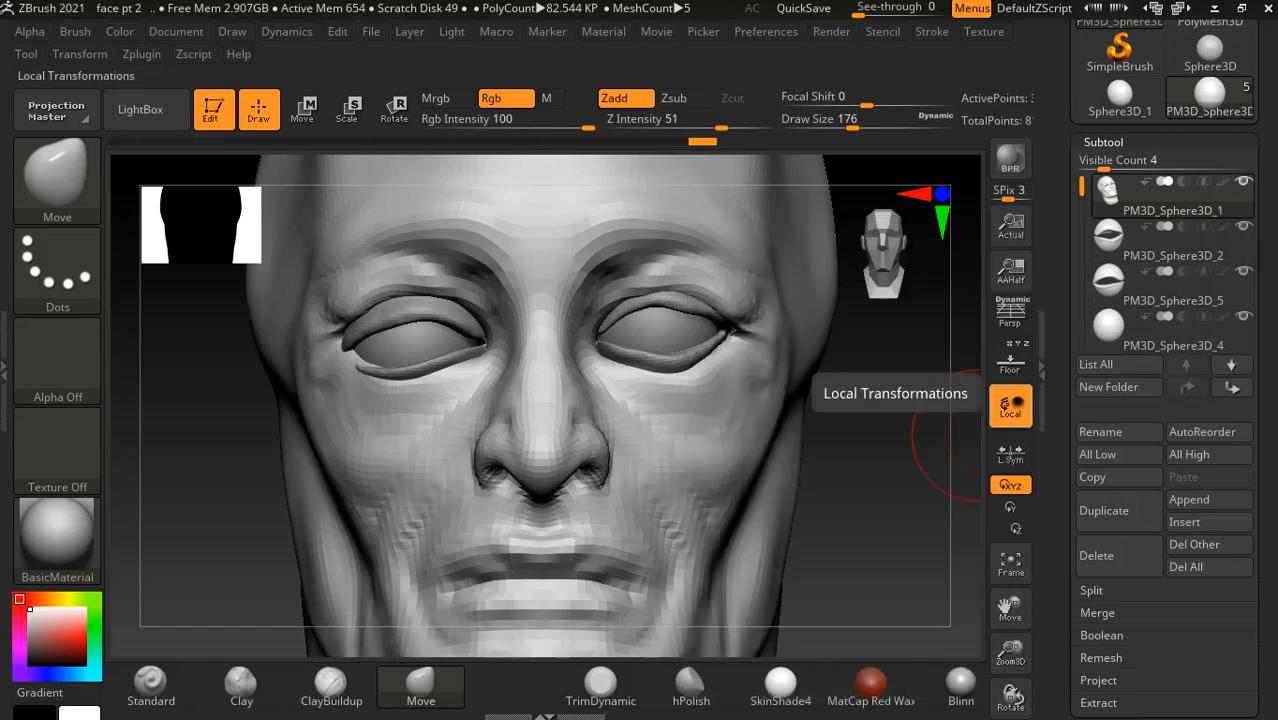
# - Delete the opposite eye's old eyelid subtool PM3D_Sphere3D_5
pyautogui.click(1110, 236)
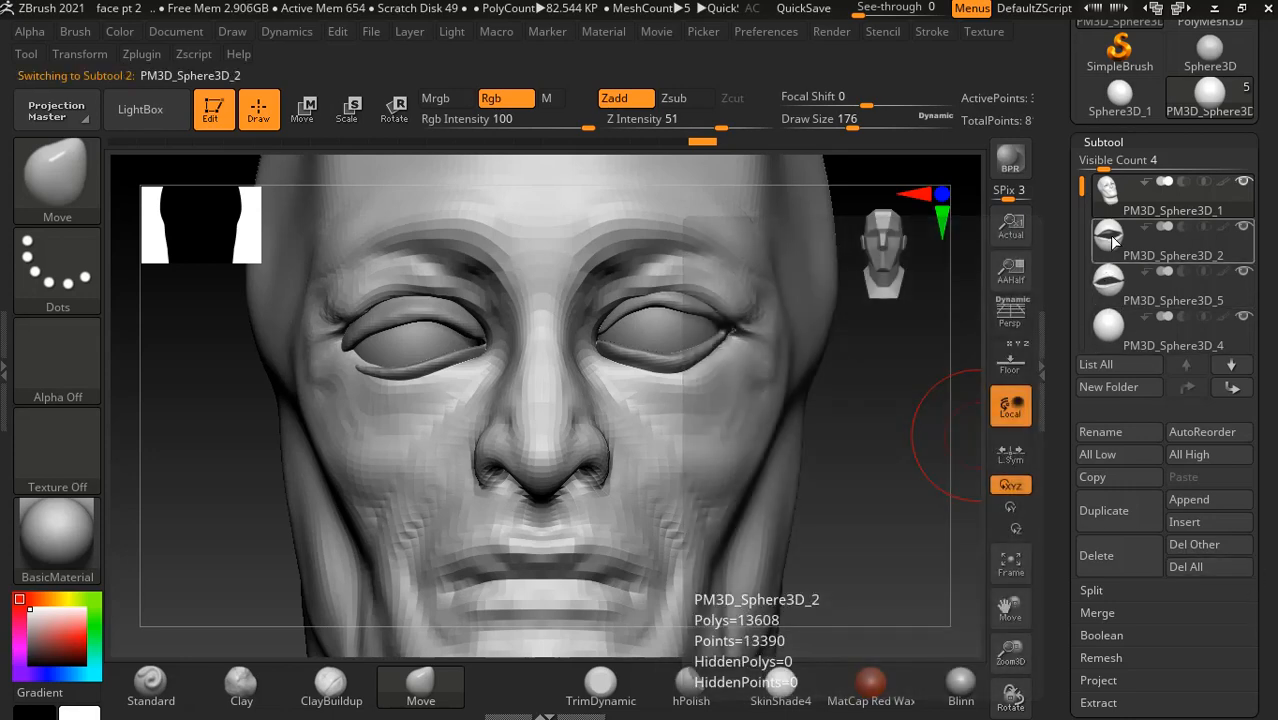
pyautogui.click(1115, 300)
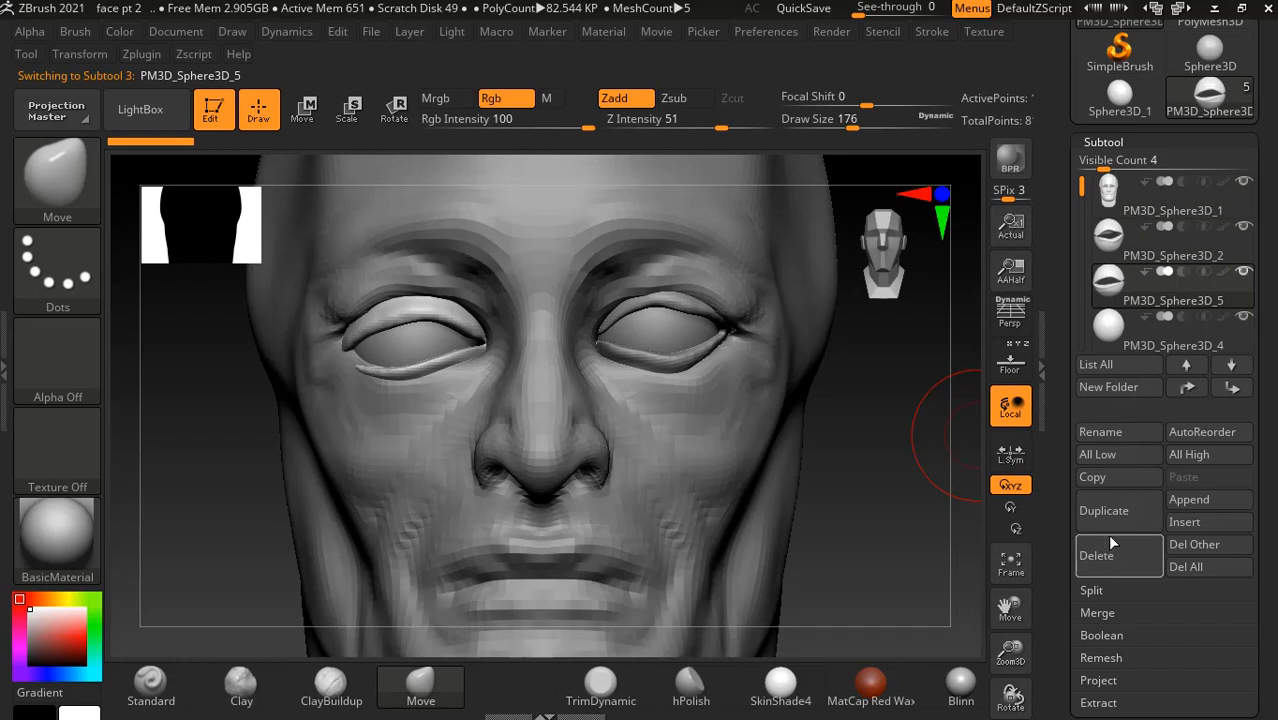
pyautogui.click(1111, 560)
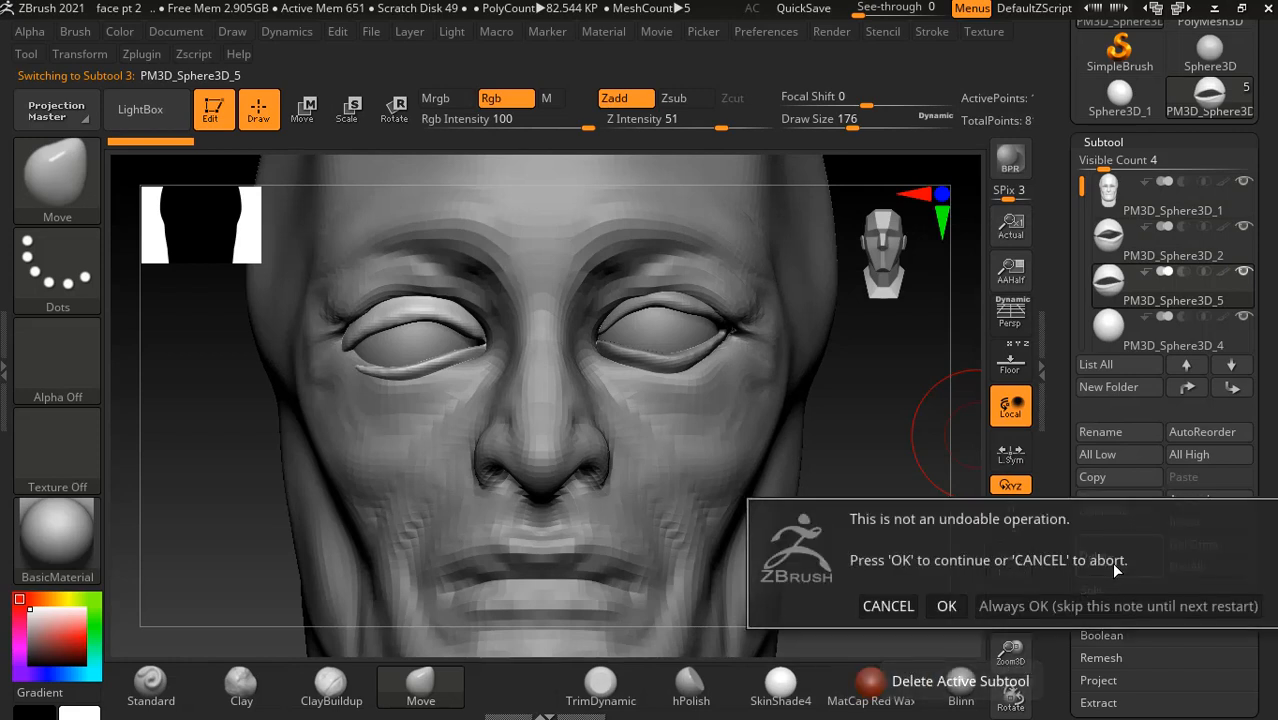
pyautogui.click(944, 608)
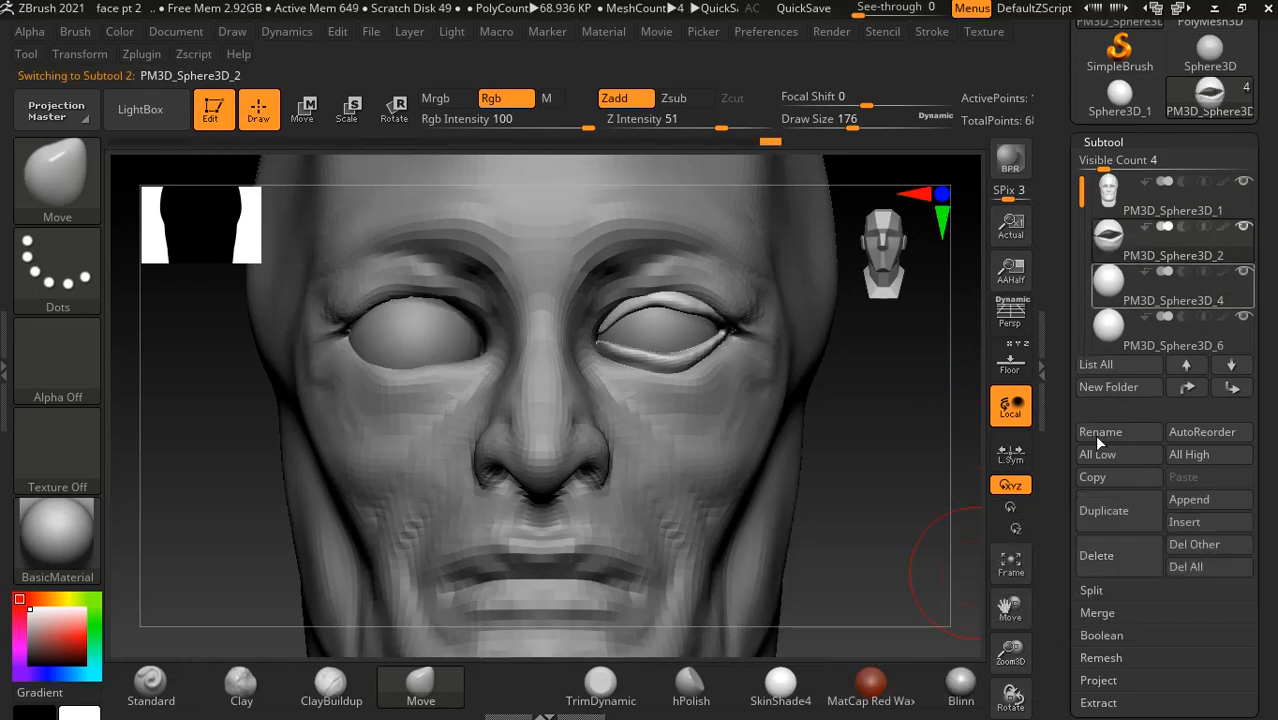
# - Duplicate the corrected eyelid subtool PM3D_Sphere3D_2
pyautogui.scroll(-3, 1067, 527)
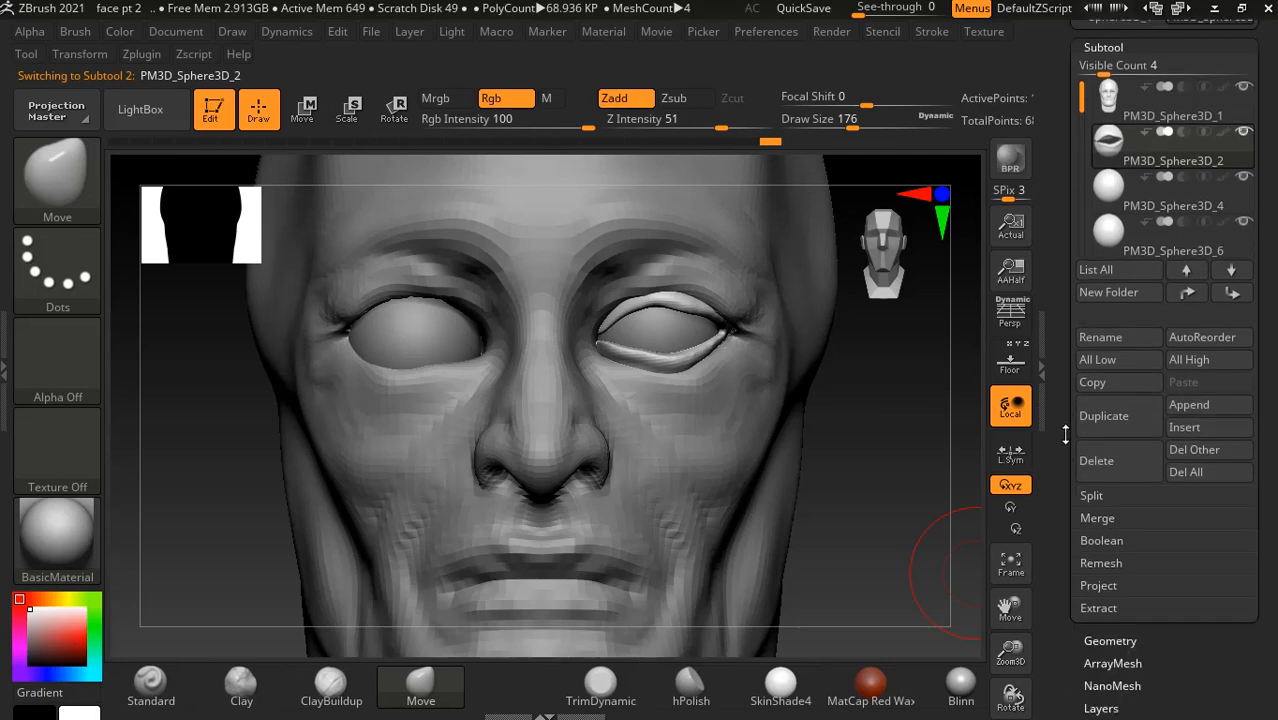
pyautogui.click(1110, 571)
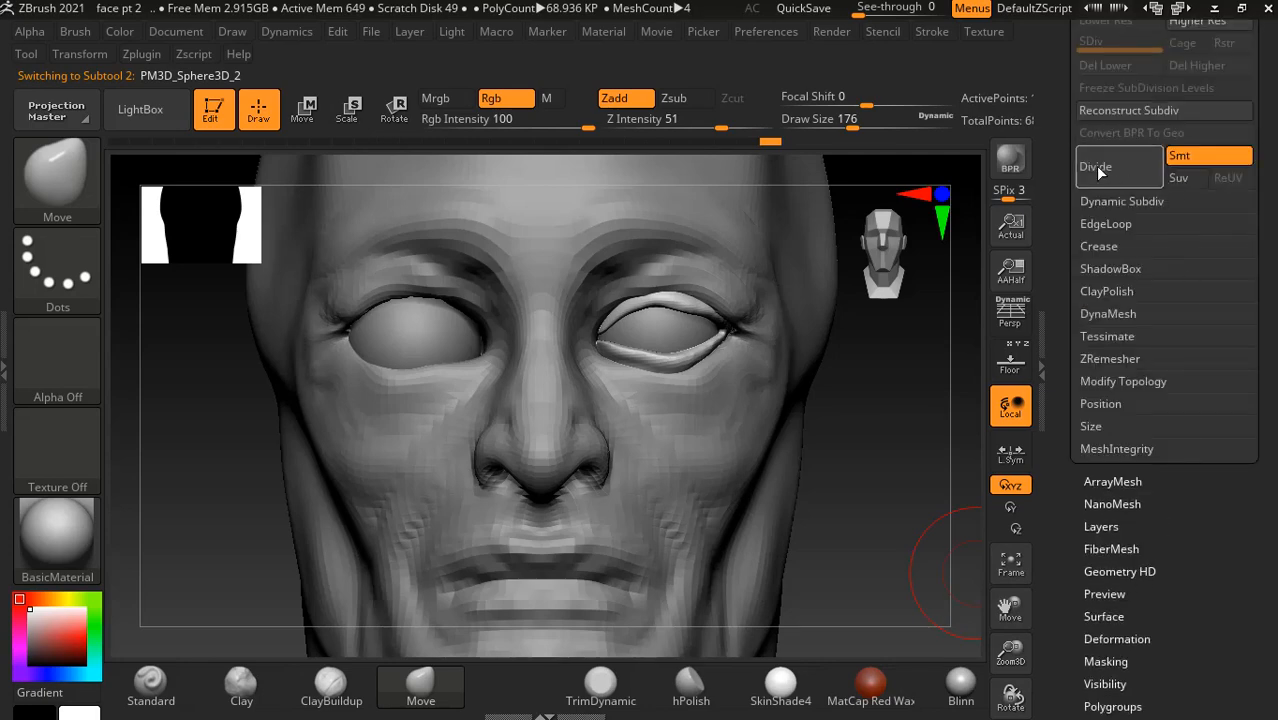
pyautogui.scroll(8, 1064, 150)
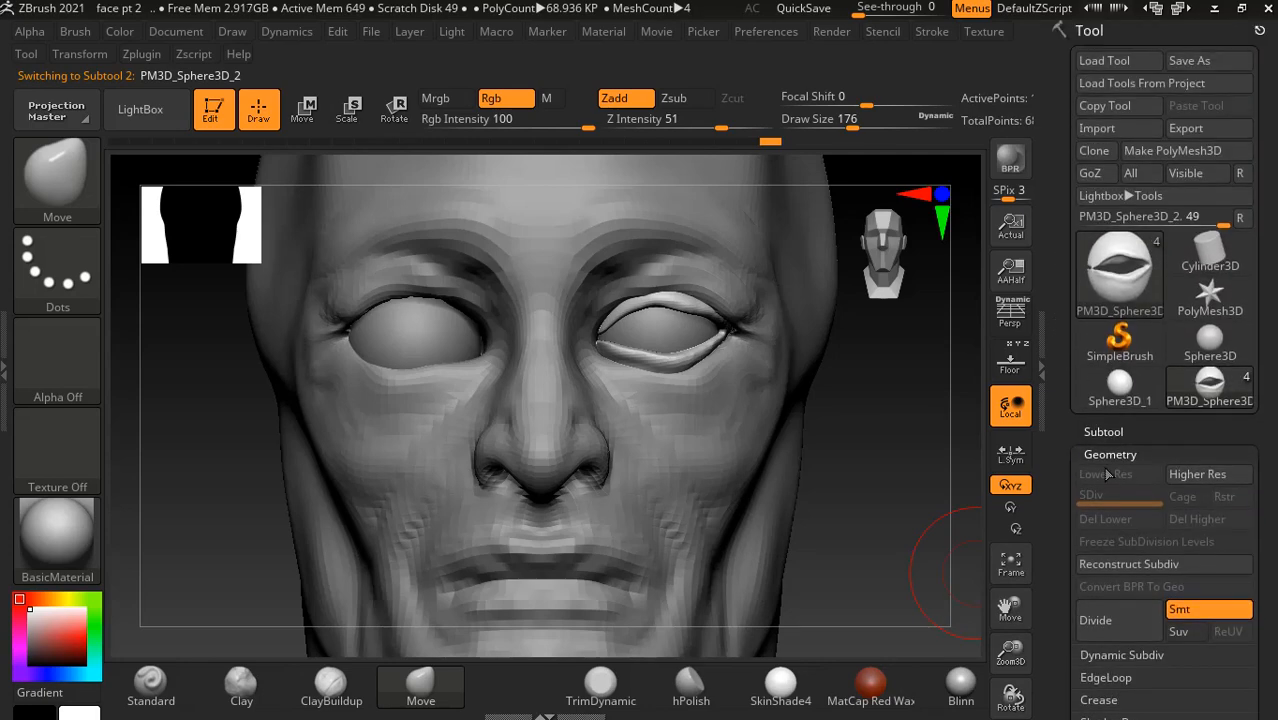
pyautogui.click(1104, 432)
pyautogui.scroll(-7, 1061, 432)
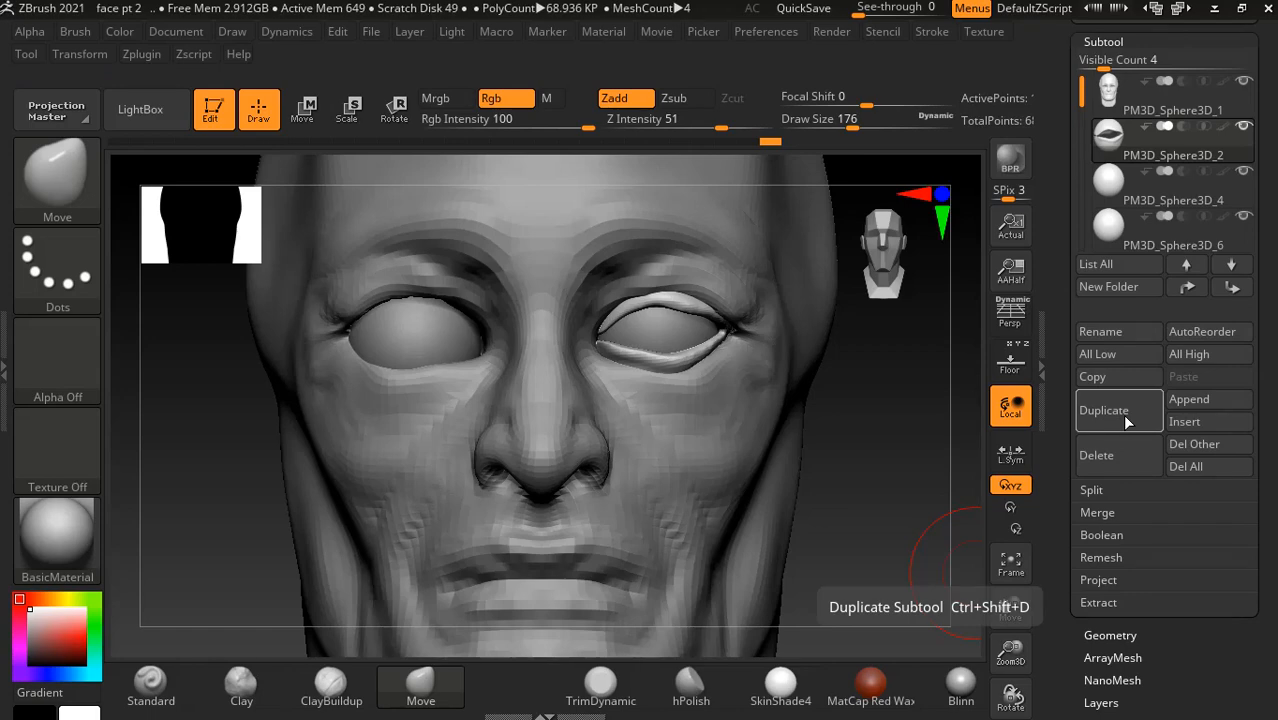
pyautogui.click(1127, 422)
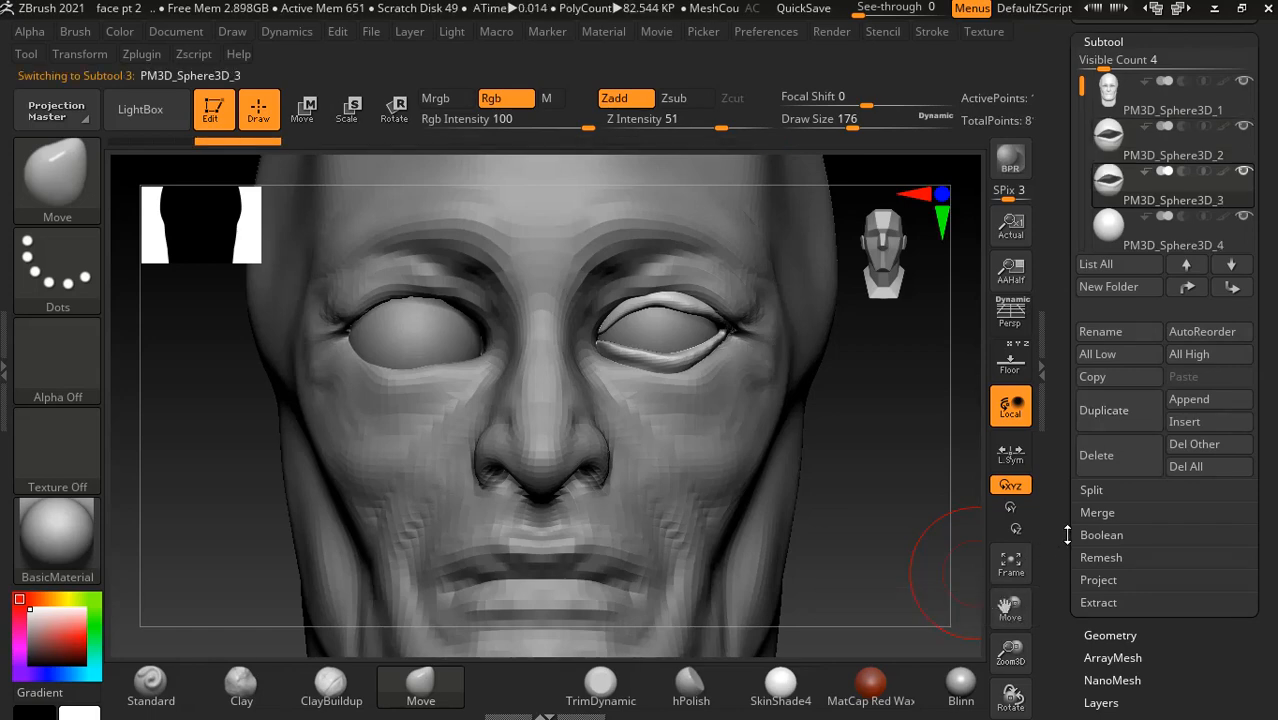
# - Mirror the duplicated eyelid onto the opposite eye with the Mirror deformation
pyautogui.moveTo(1060, 552); pyautogui.dragTo(1064, 398)
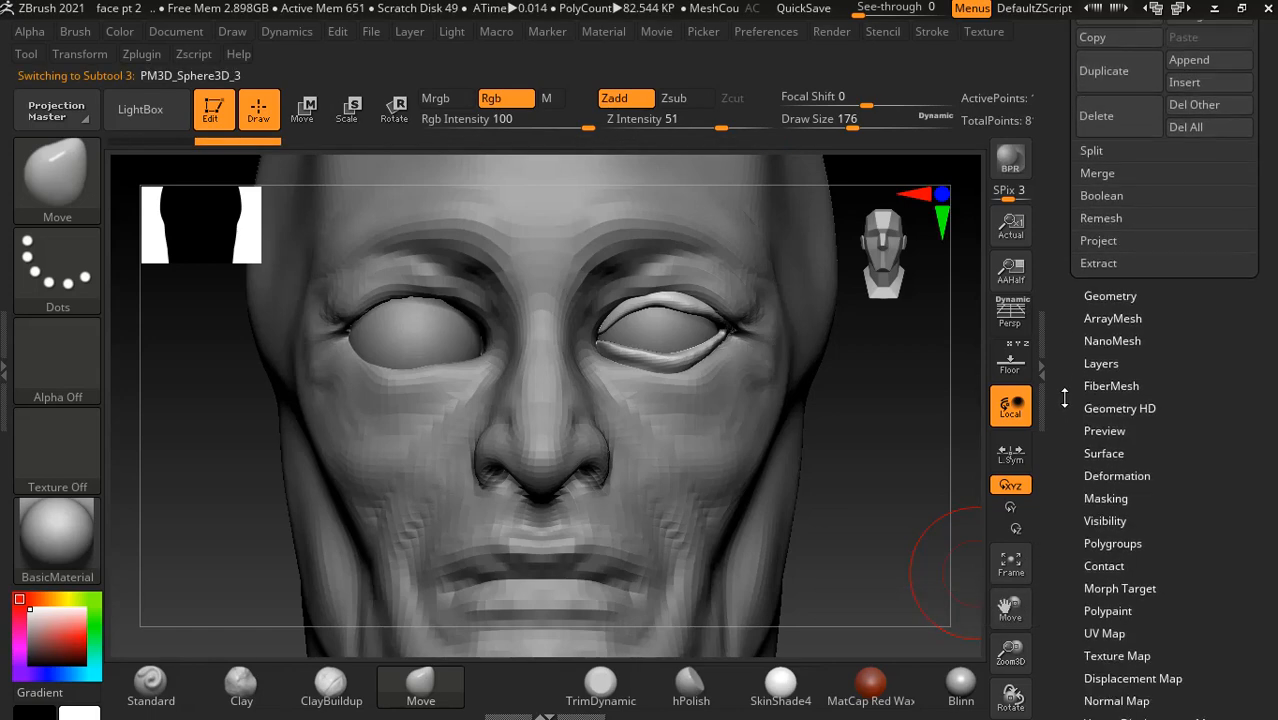
pyautogui.click(1115, 477)
pyautogui.moveTo(1063, 145); pyautogui.dragTo(1063, 283)
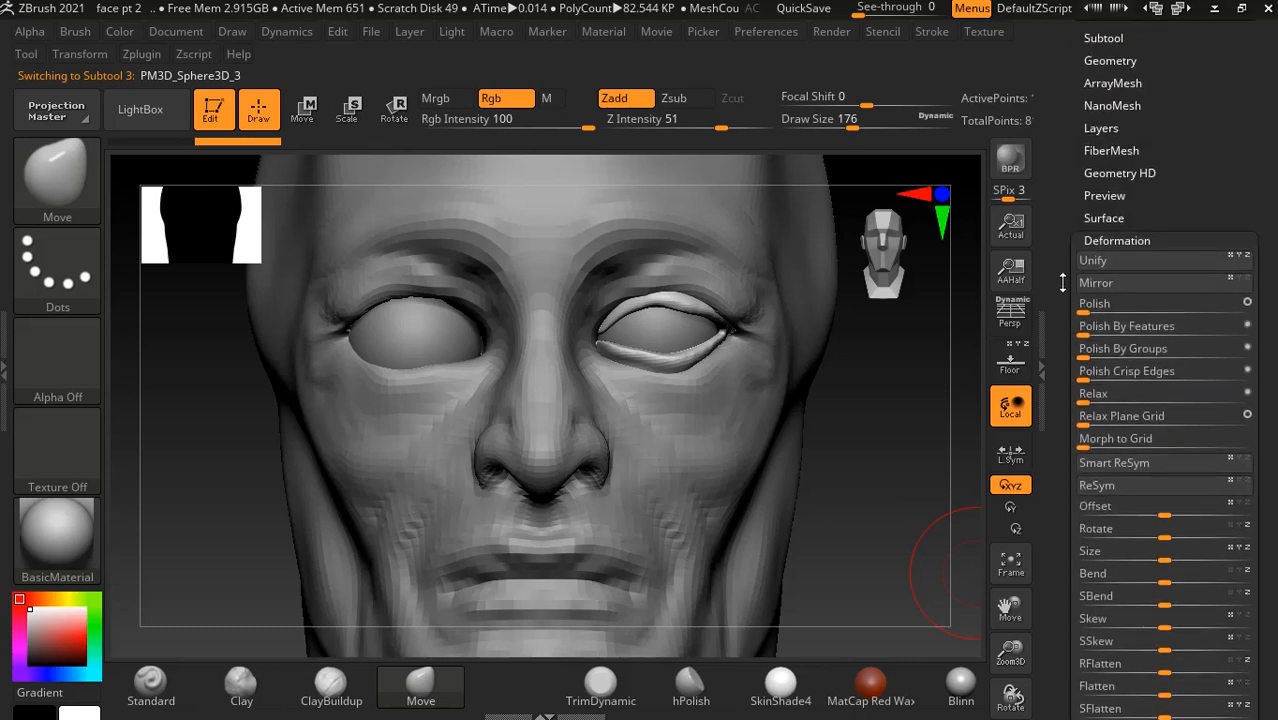
pyautogui.click(1095, 287)
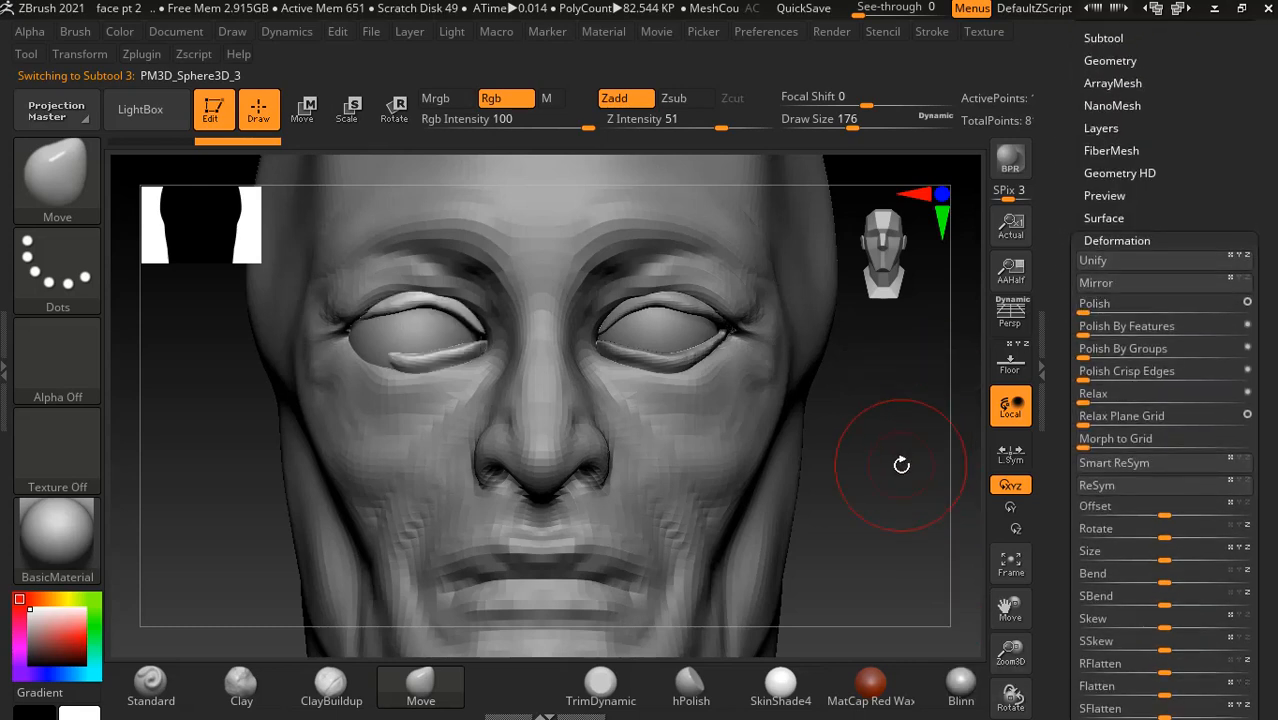
# - Delete the opposite eye's old eyeball subtool PM3D_Sphere3D_6
pyautogui.keyDown('alt'); pyautogui.click(435, 333); pyautogui.keyUp('alt')
pyautogui.moveTo(1066, 160); pyautogui.dragTo(1066, 319)
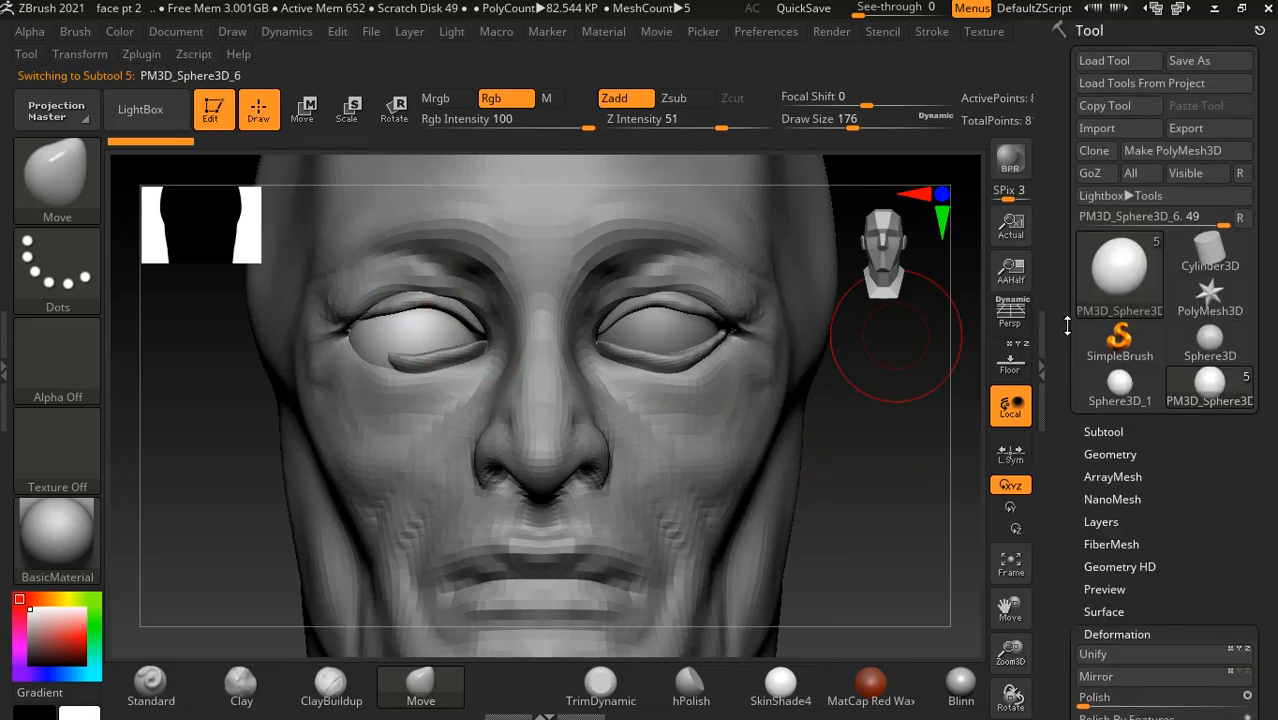
pyautogui.click(1106, 434)
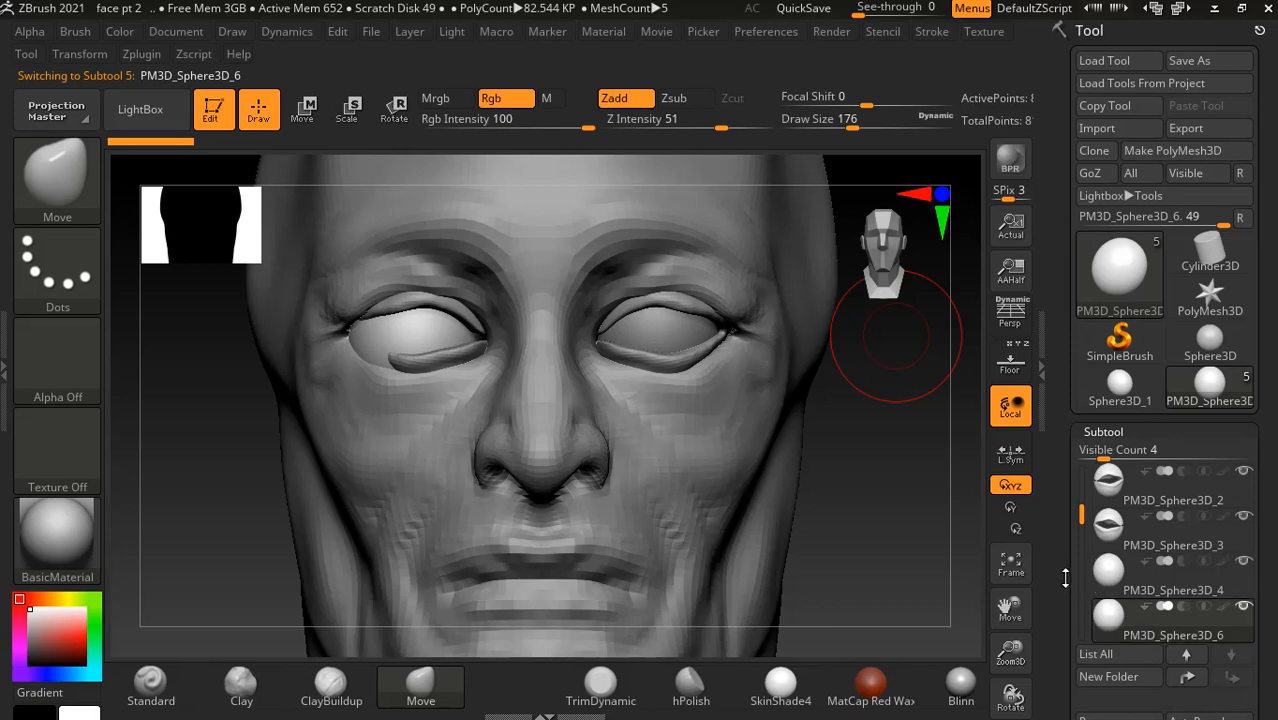
pyautogui.moveTo(1064, 576); pyautogui.dragTo(1069, 443)
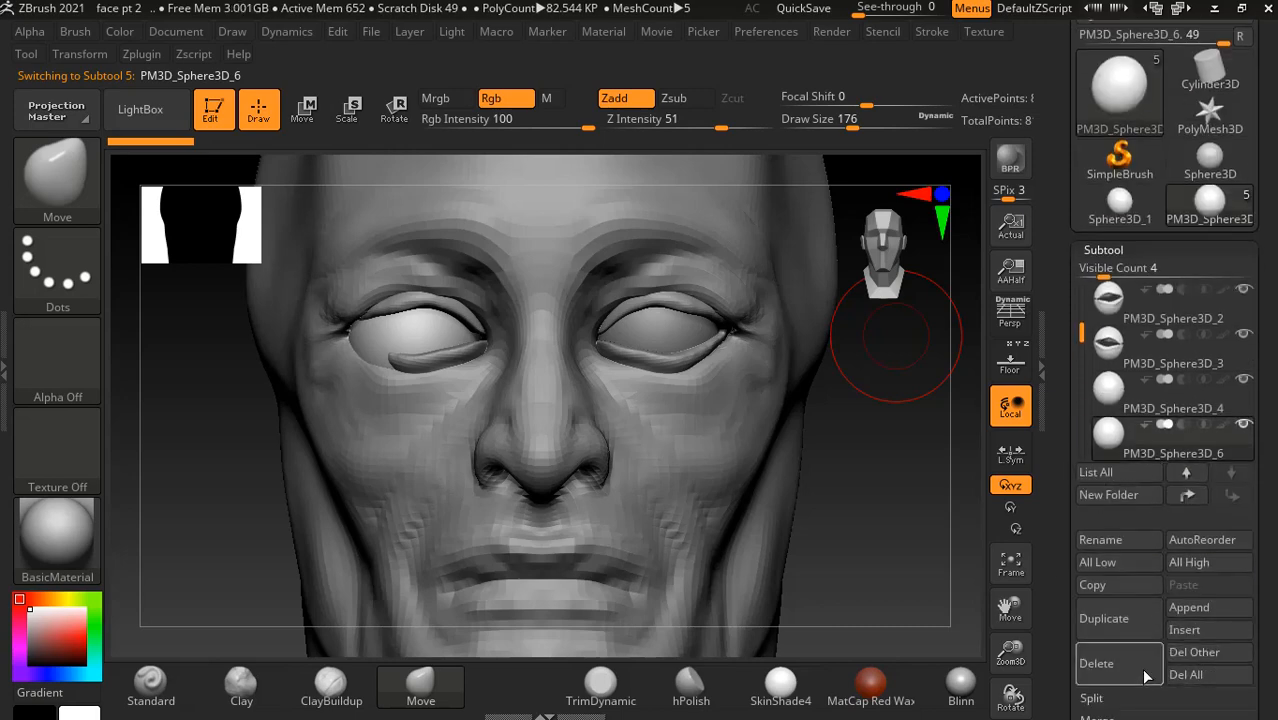
pyautogui.click(1121, 674)
pyautogui.click(946, 698)
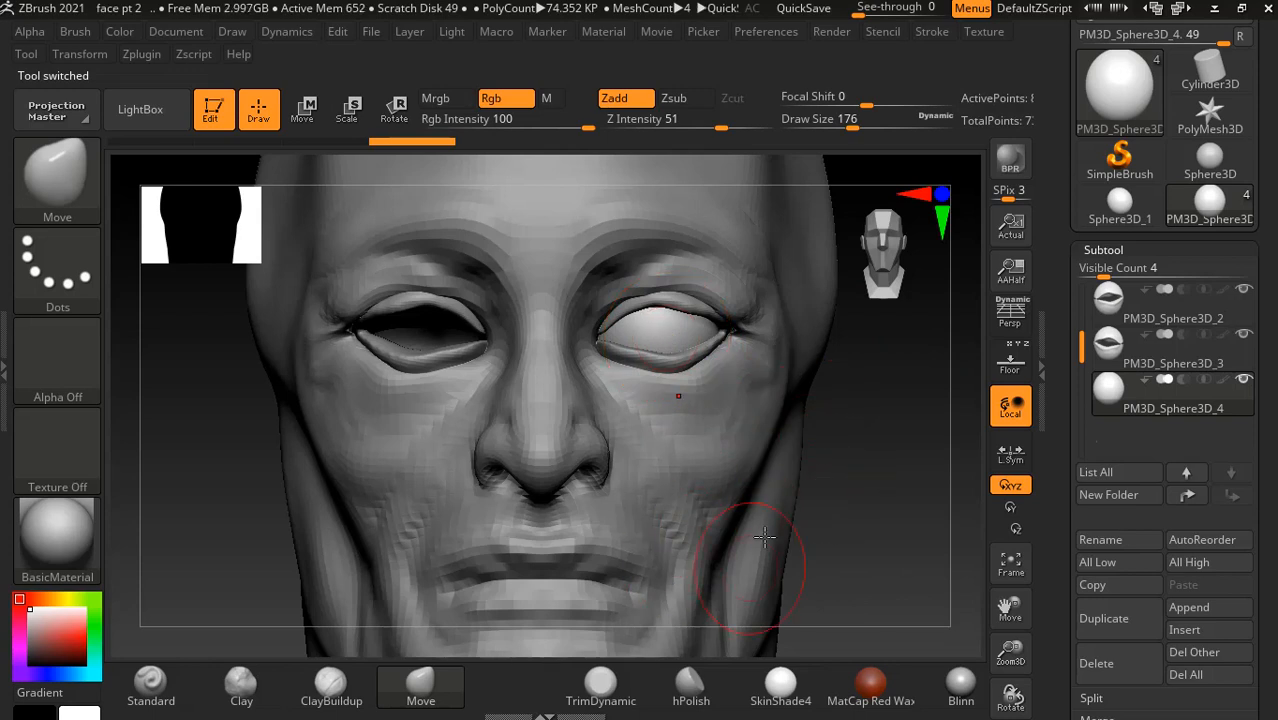
# - Switch to Chrome, search Google Images for "eye" and open the Cleveland Clinic eye anatomy diagram
pyautogui.hotkey('alt', 'Tab')
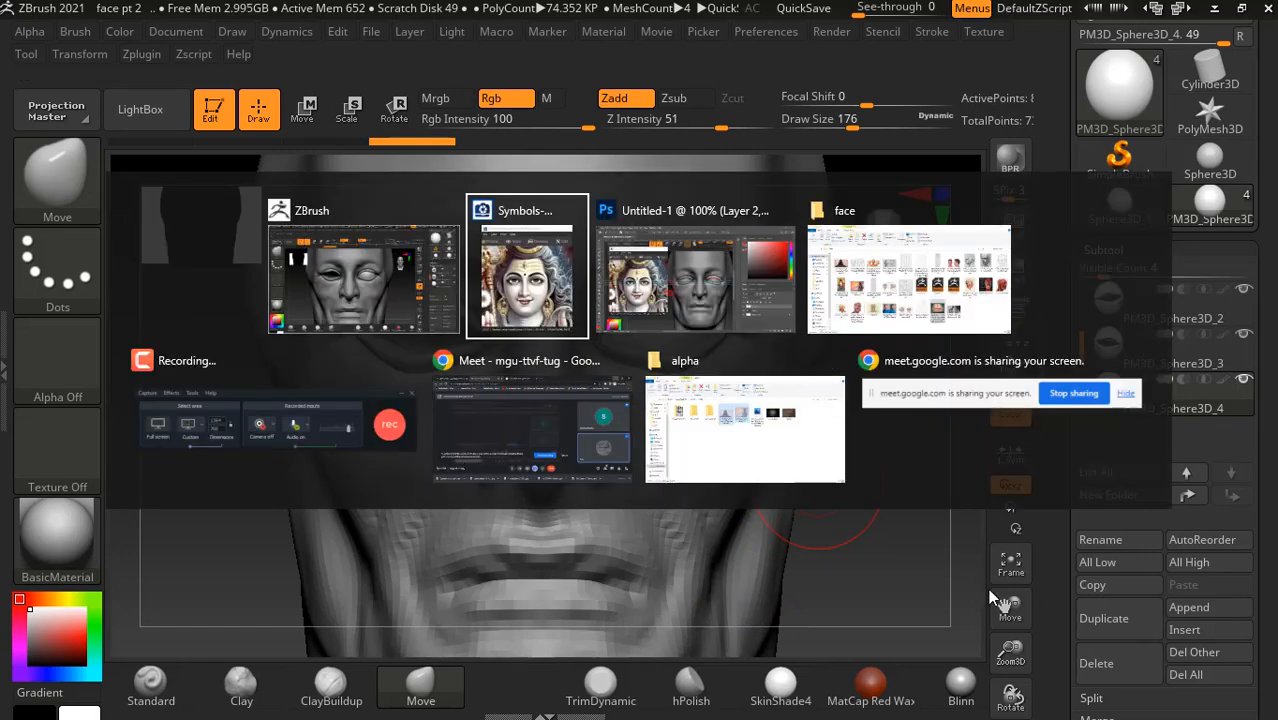
pyautogui.click(210, 454)
pyautogui.click(1190, 617)
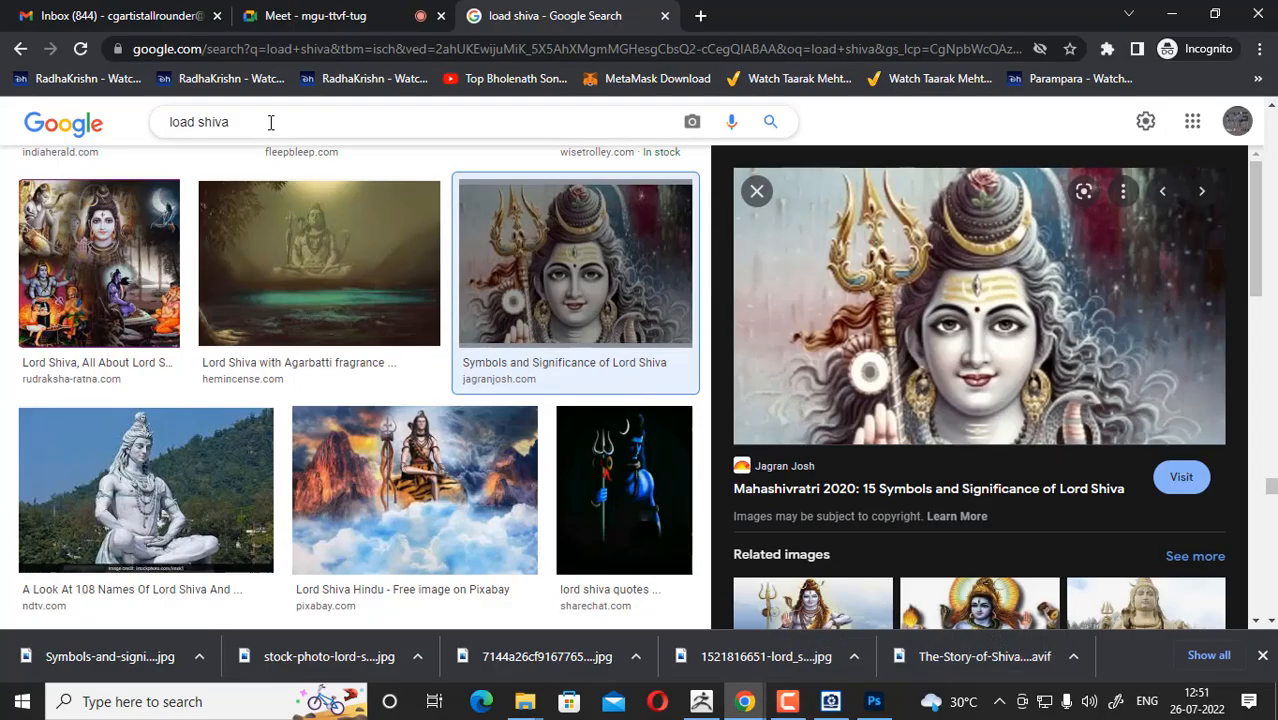
pyautogui.moveTo(273, 122); pyautogui.dragTo(148, 121)
pyautogui.write('eye')
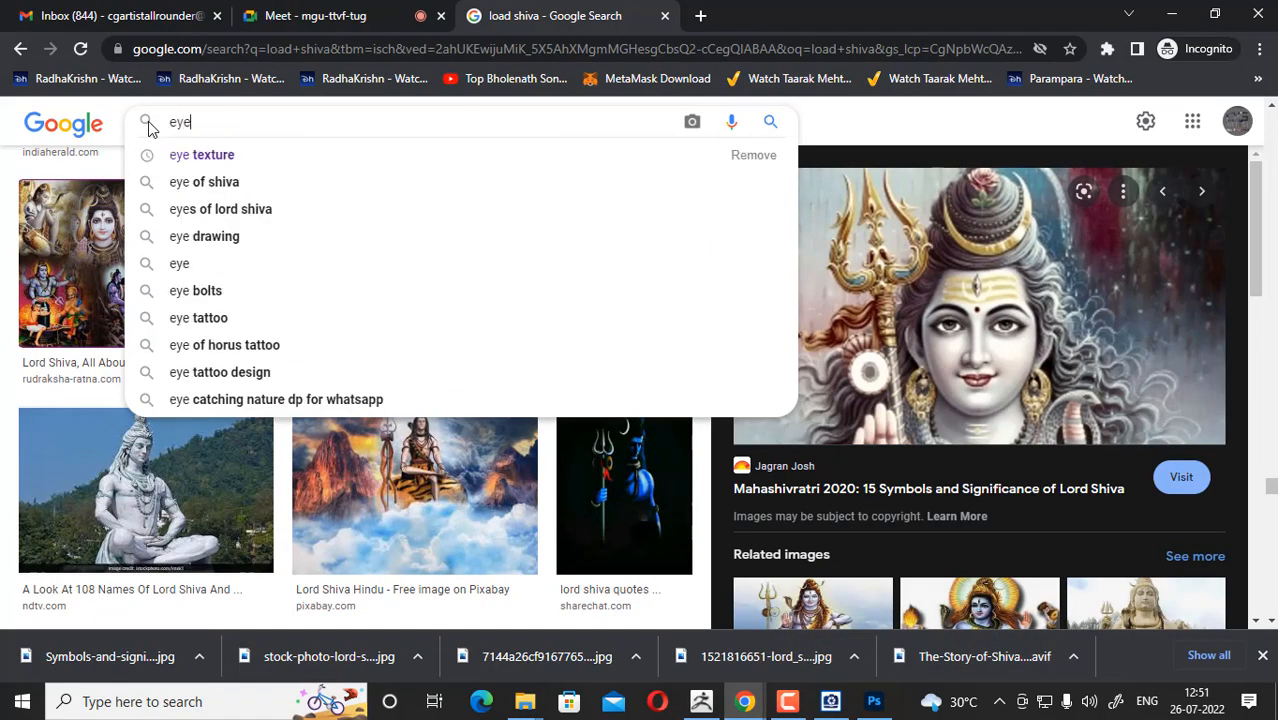
pyautogui.press('Return')
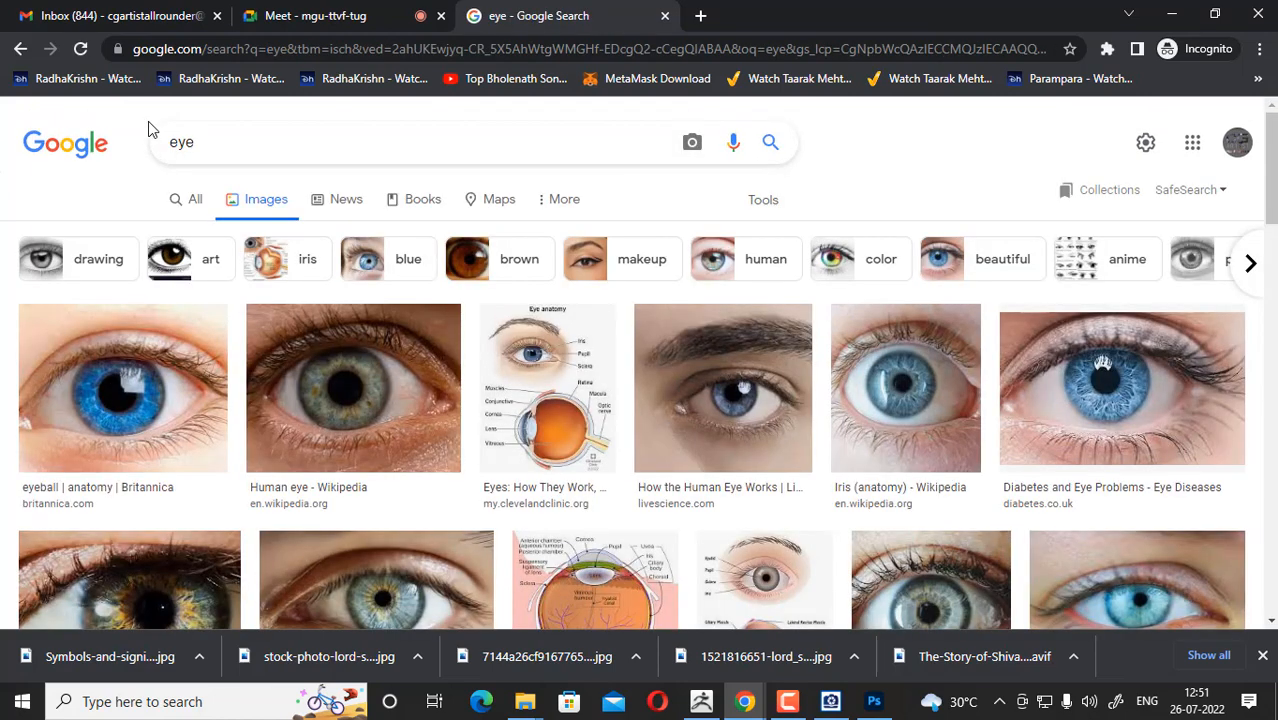
pyautogui.scroll(-2, 553, 311)
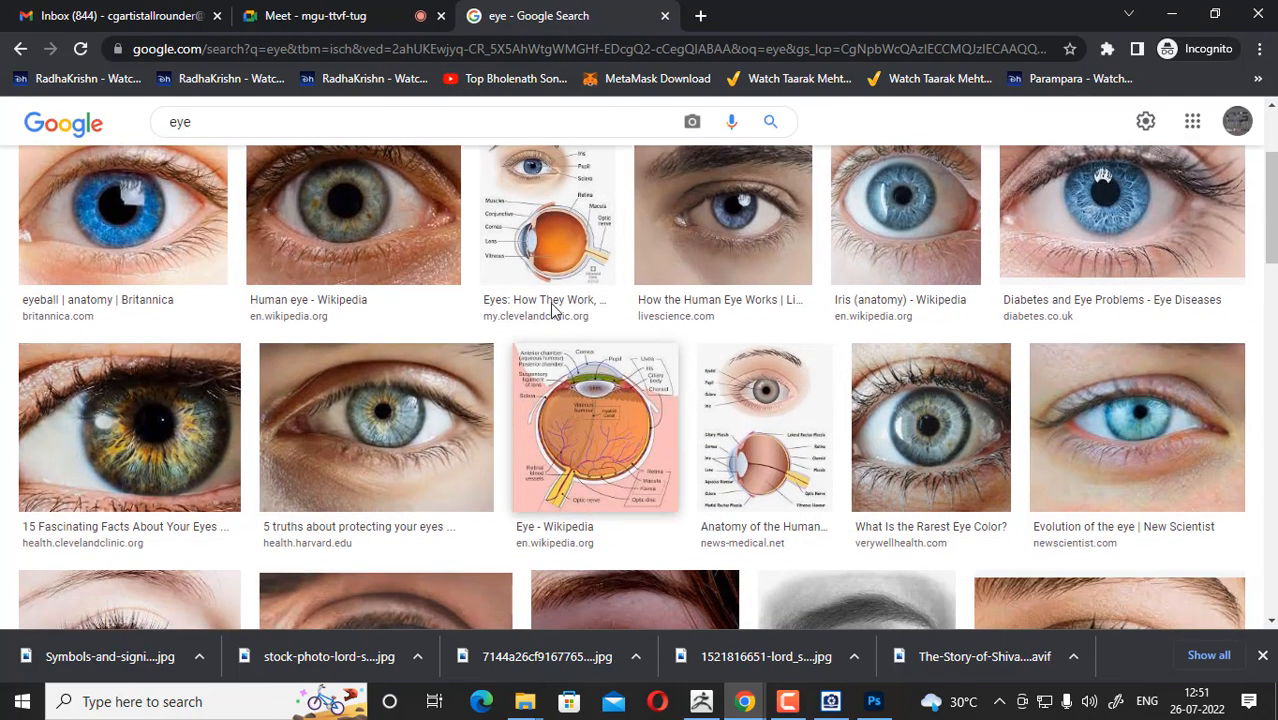
pyautogui.click(553, 311)
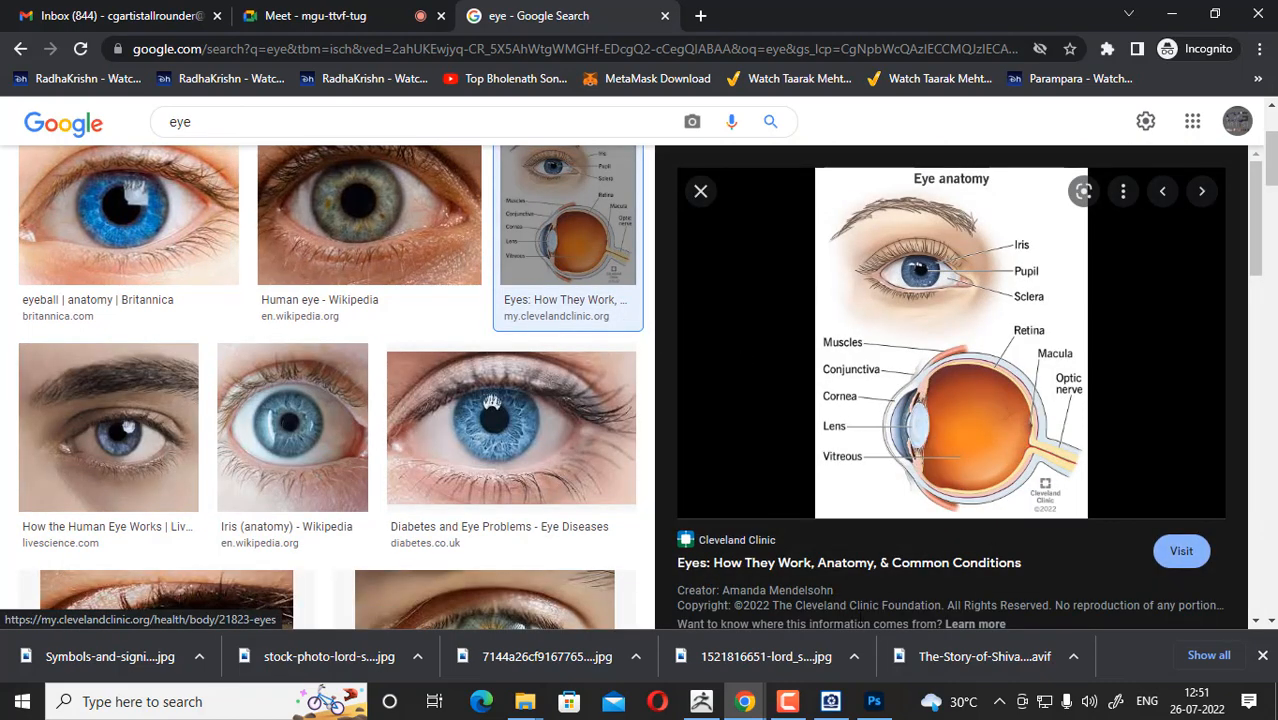
# - Return to ZBrush and flatten the front of the remaining eyeball into an iris disc with the TrimDynamic brush
pyautogui.click(701, 701)
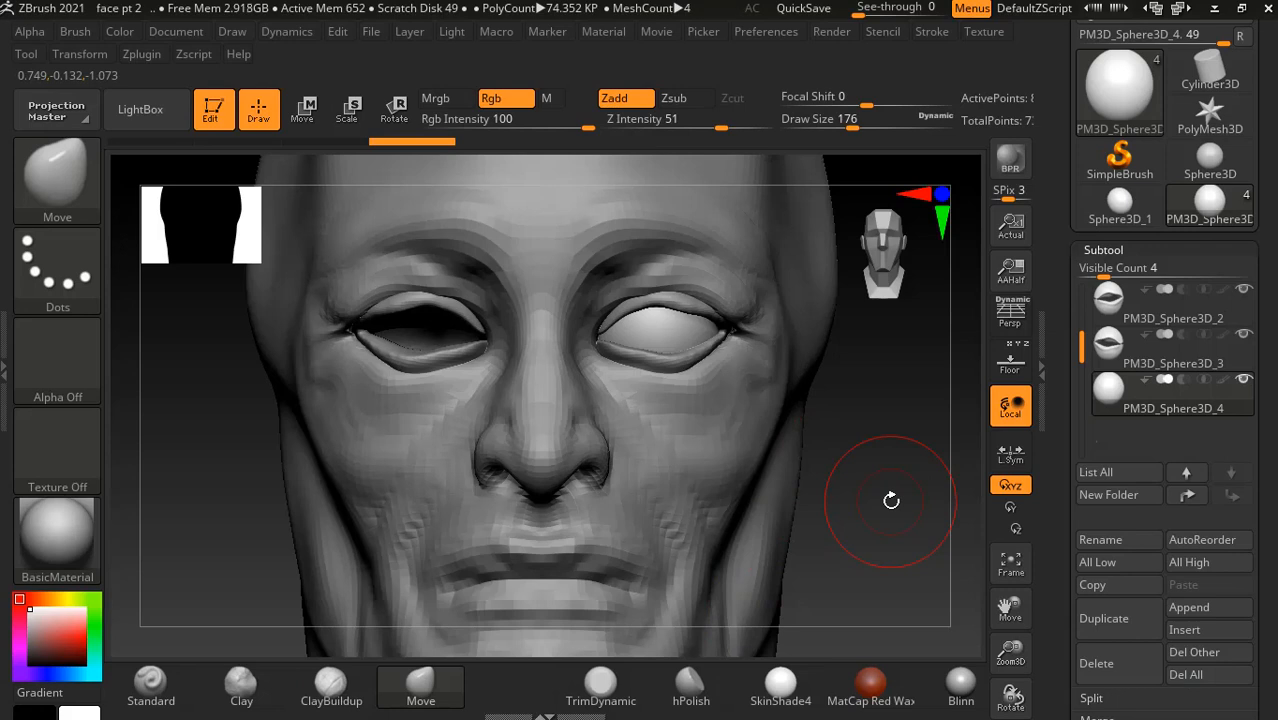
pyautogui.click(600, 685)
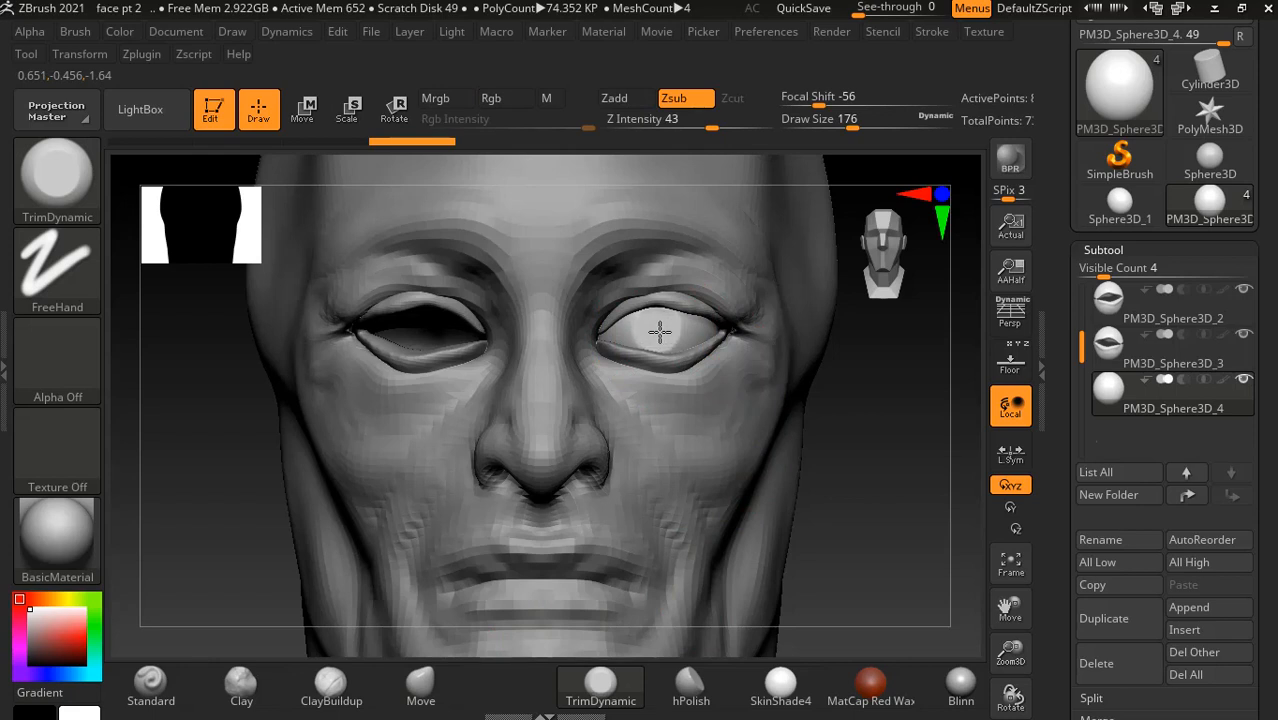
pyautogui.moveTo(660, 332); pyautogui.dragTo(662, 337)
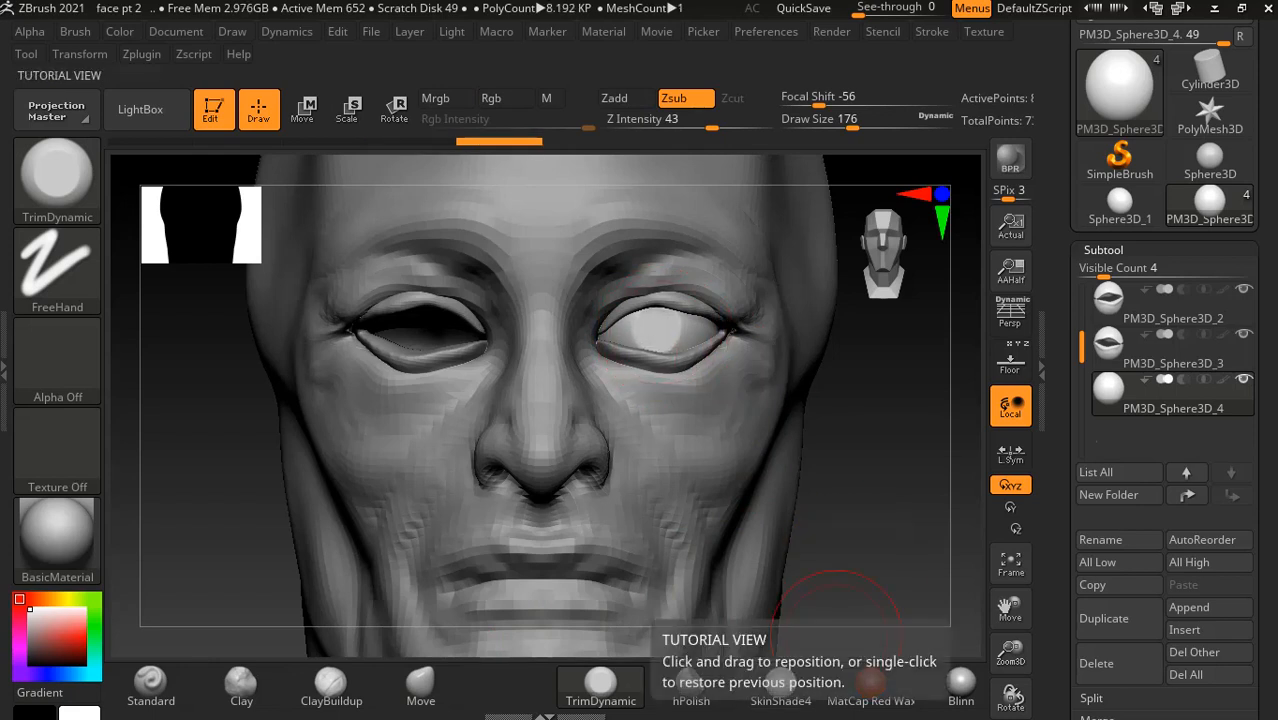
# - Examine the iris and pupil in the Britannica eyeball photo in Chrome and return to ZBrush
pyautogui.hotkey('alt', 'Tab')
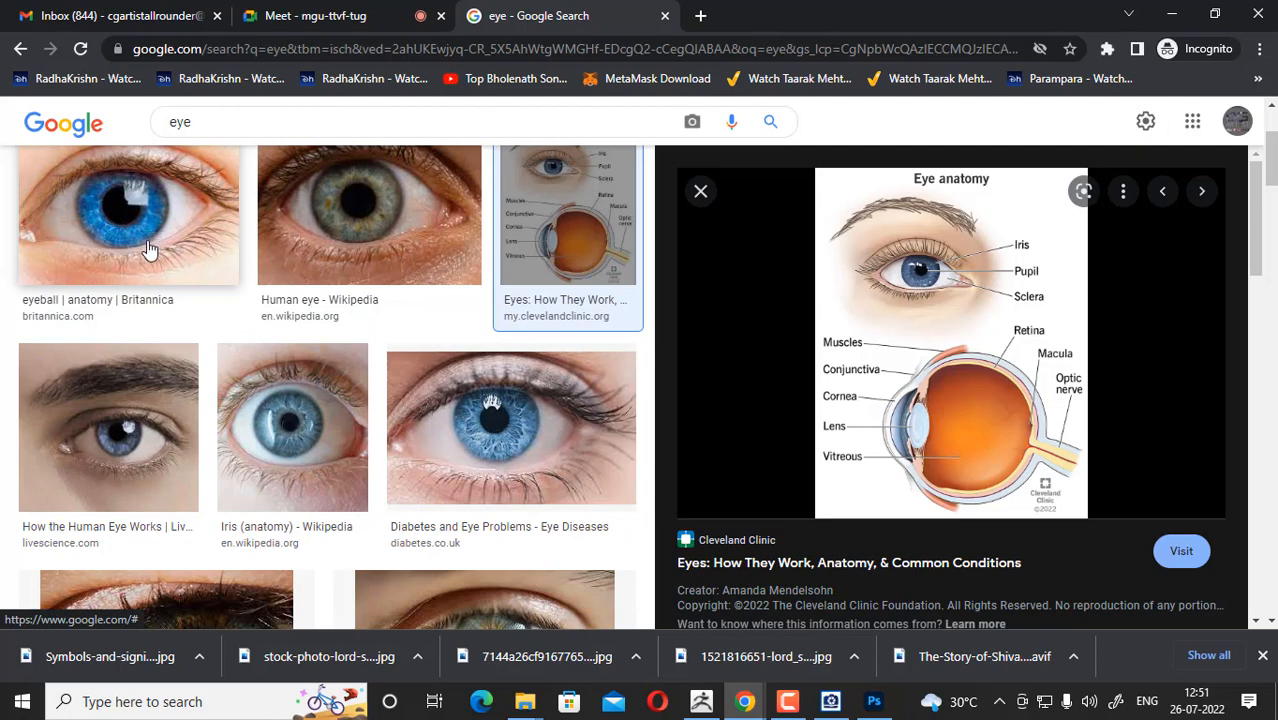
pyautogui.click(116, 252)
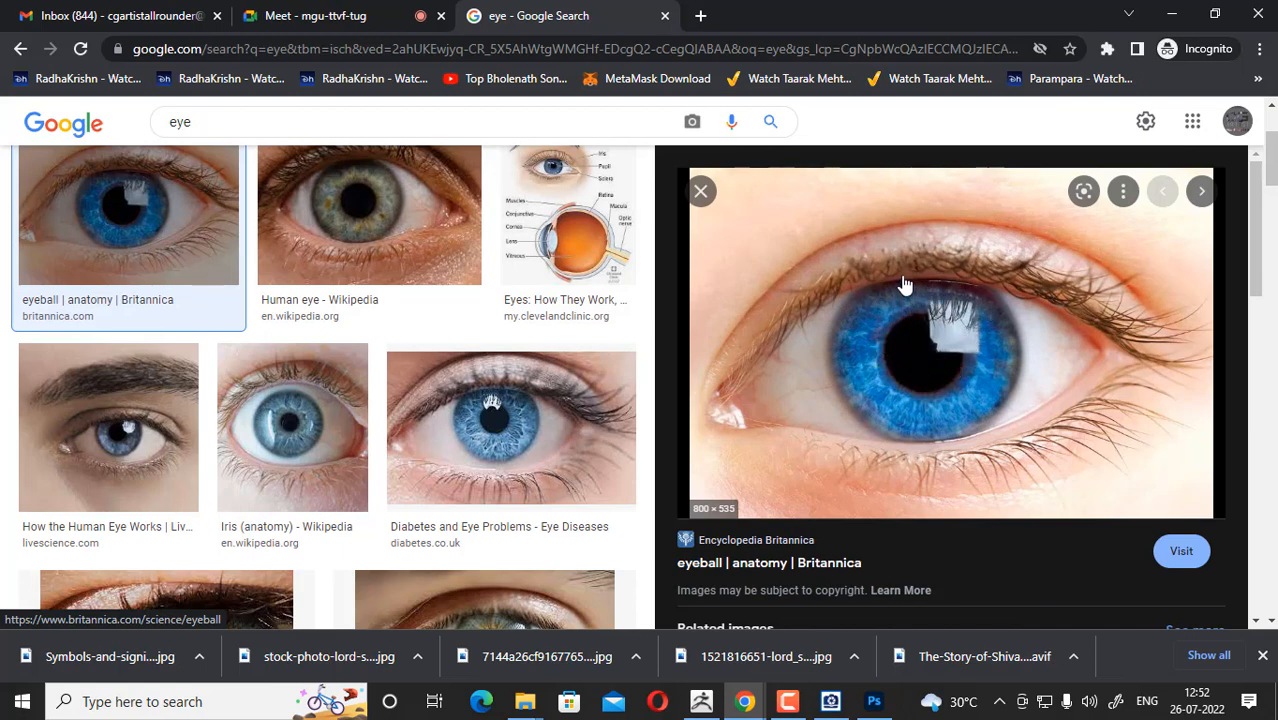
pyautogui.hotkey('alt', 'Tab')
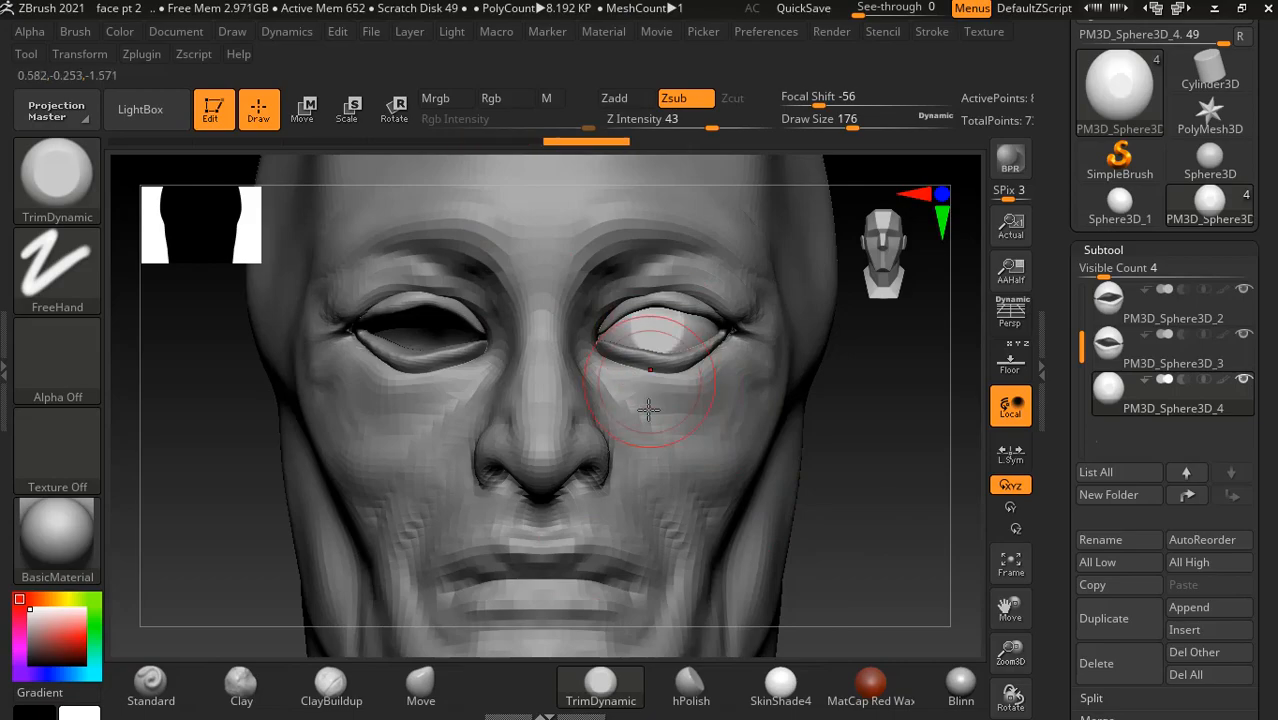
pyautogui.hotkey('alt', 'Tab')
pyautogui.hotkey('alt', 'Tab')
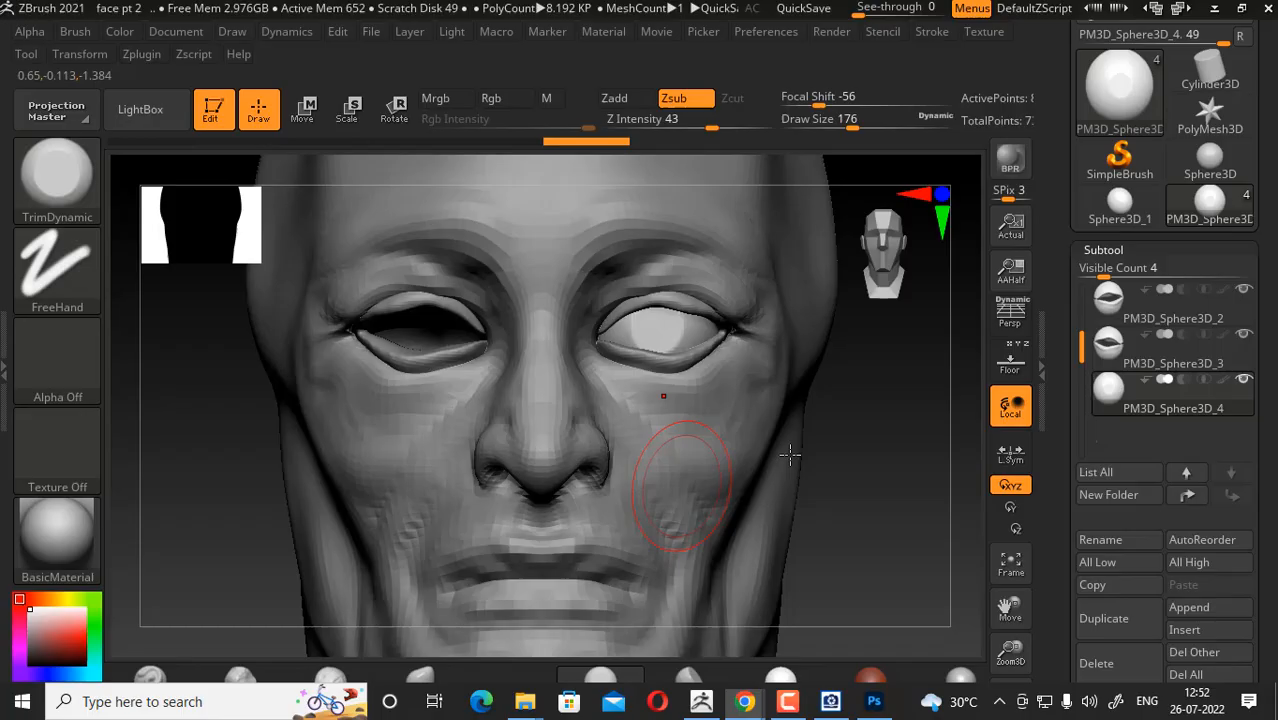
# - Choose the Standard brush with draw size 29 for detailing the eyeball close up
pyautogui.moveTo(868, 443)
pyautogui.keyDown('alt'); pyautogui.mouseDown()
pyautogui.moveTo(882, 474)
pyautogui.moveTo(798, 464)
pyautogui.moveTo(852, 478)
pyautogui.mouseUp(); pyautogui.keyUp('alt')
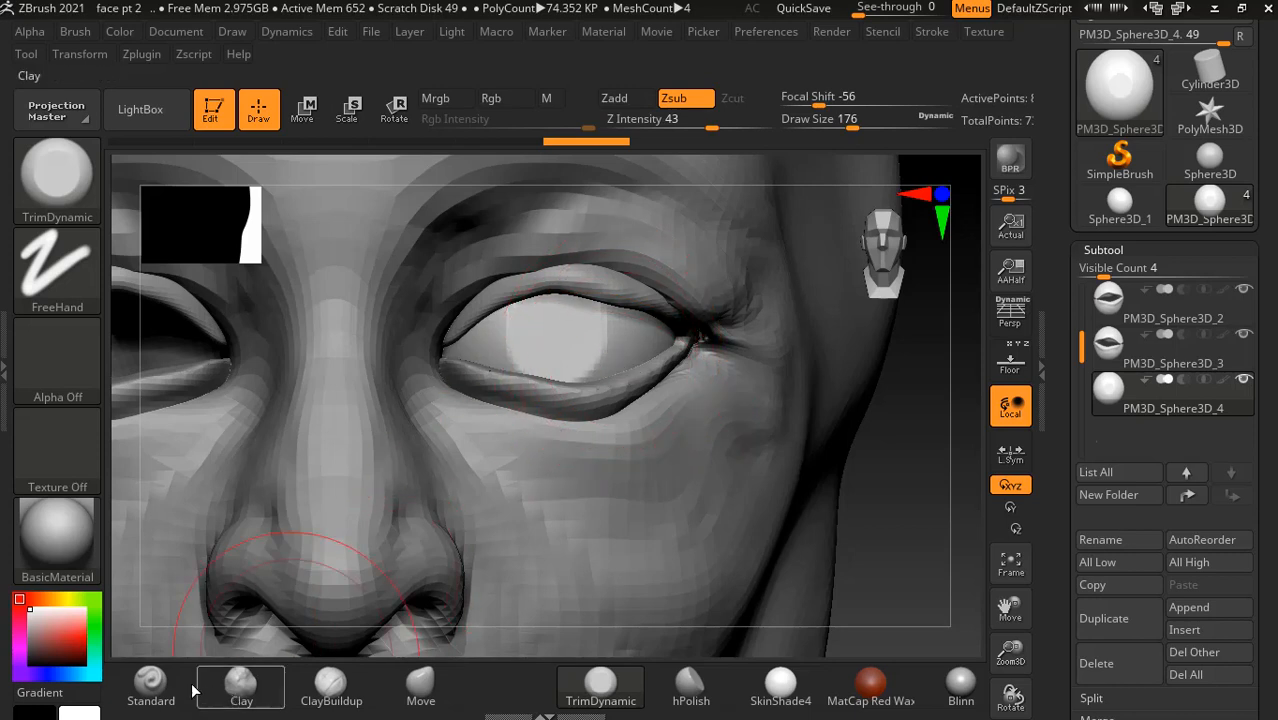
pyautogui.click(151, 685)
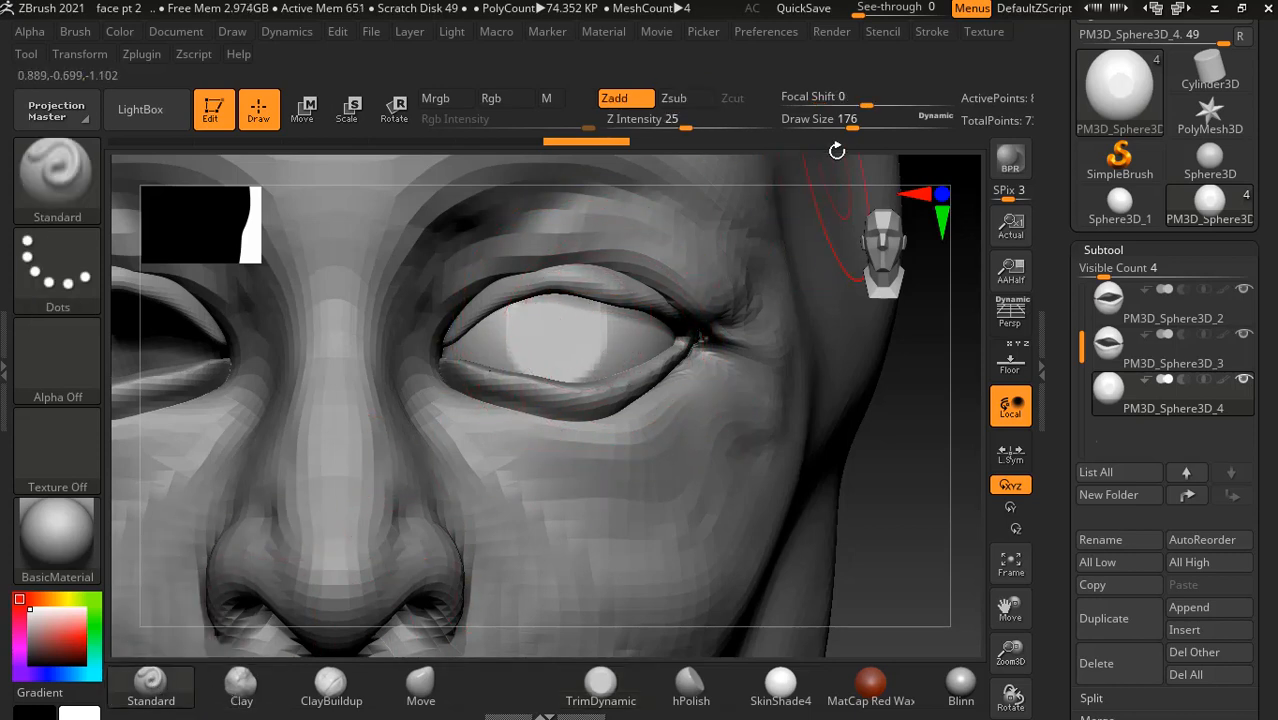
pyautogui.moveTo(852, 127); pyautogui.dragTo(838, 127)
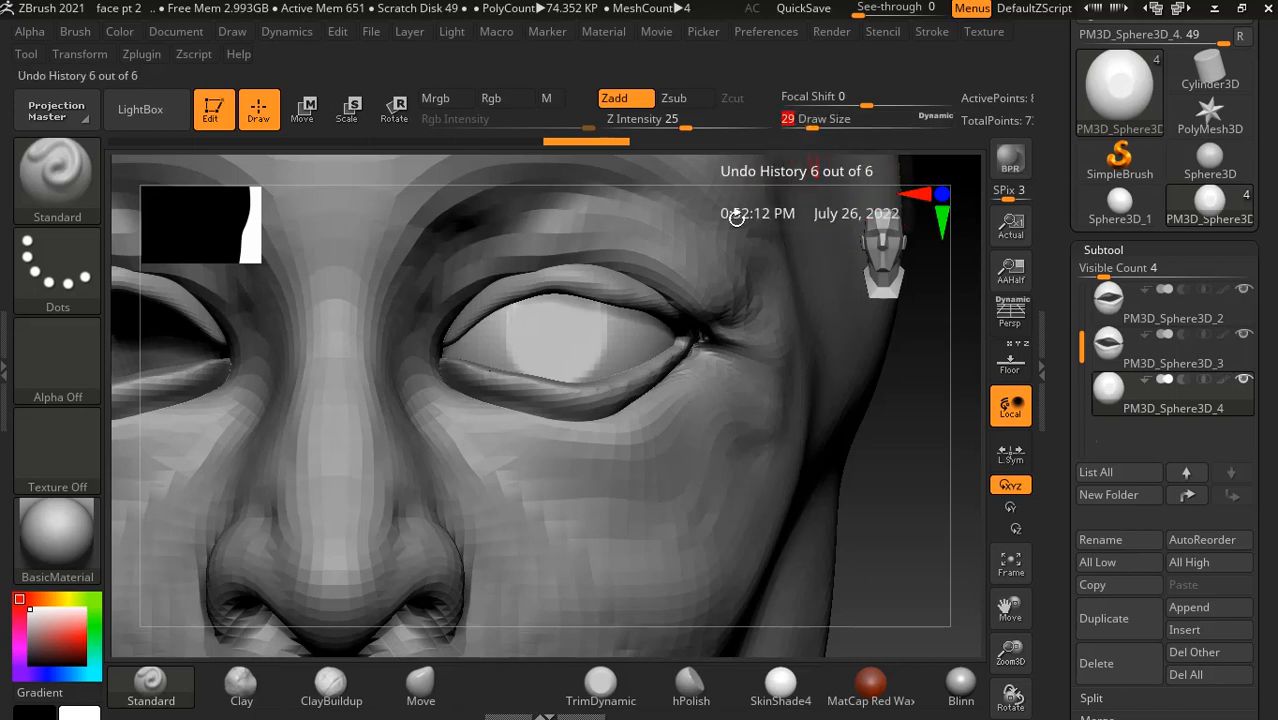
pyautogui.keyDown('alt'); pyautogui.moveTo(546, 336); pyautogui.dragTo(553, 339); pyautogui.keyUp('alt')
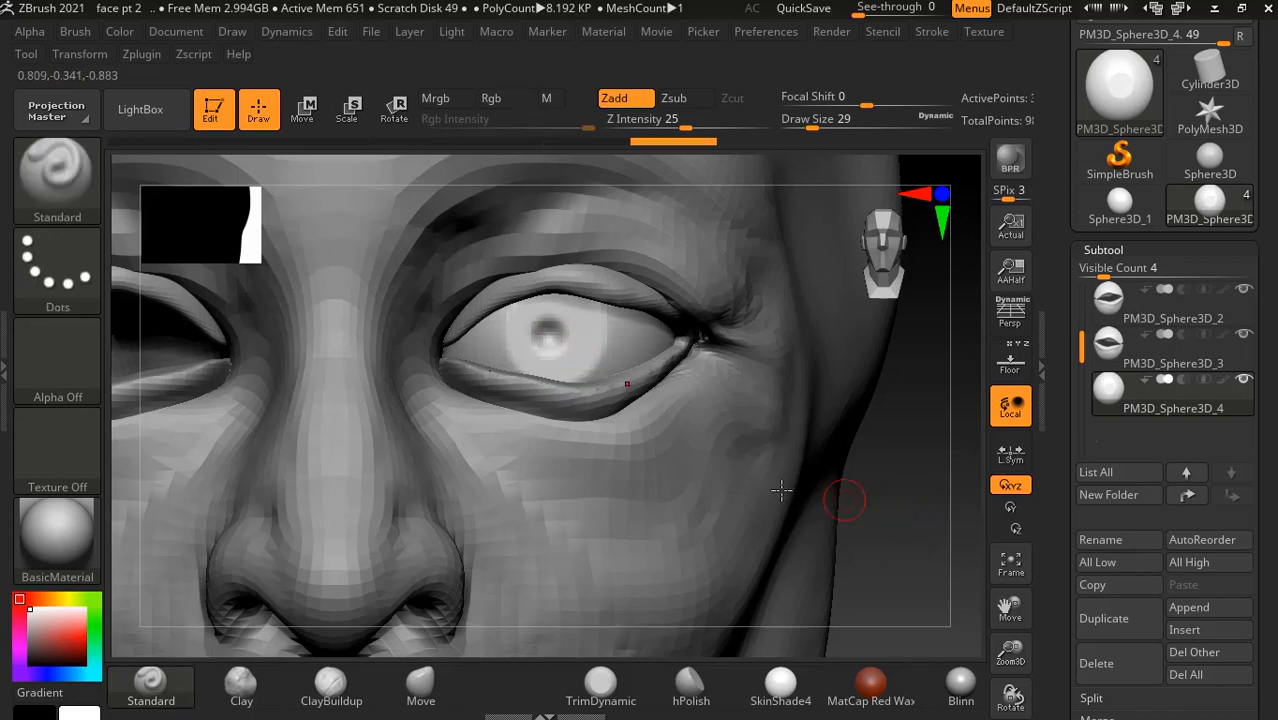
pyautogui.keyDown('alt'); pyautogui.click(557, 355); pyautogui.keyUp('alt')
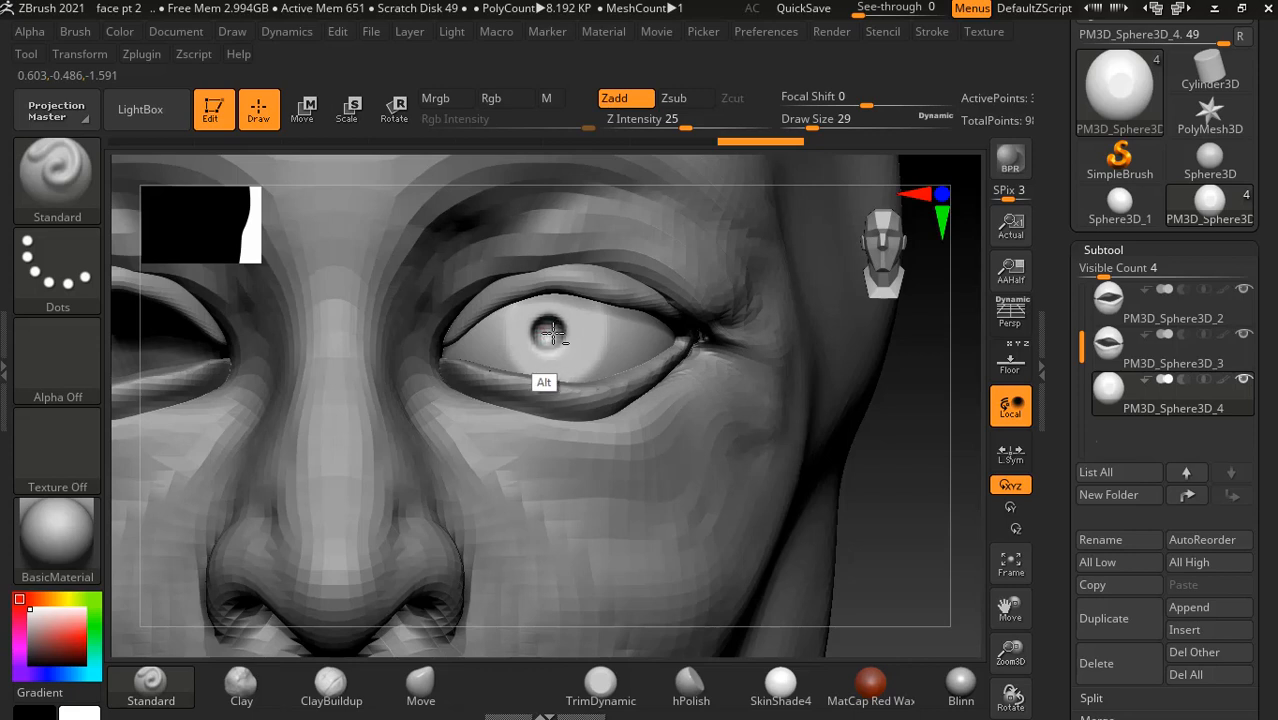
pyautogui.keyDown('alt'); pyautogui.moveTo(553, 333); pyautogui.dragTo(549, 337); pyautogui.keyUp('alt')
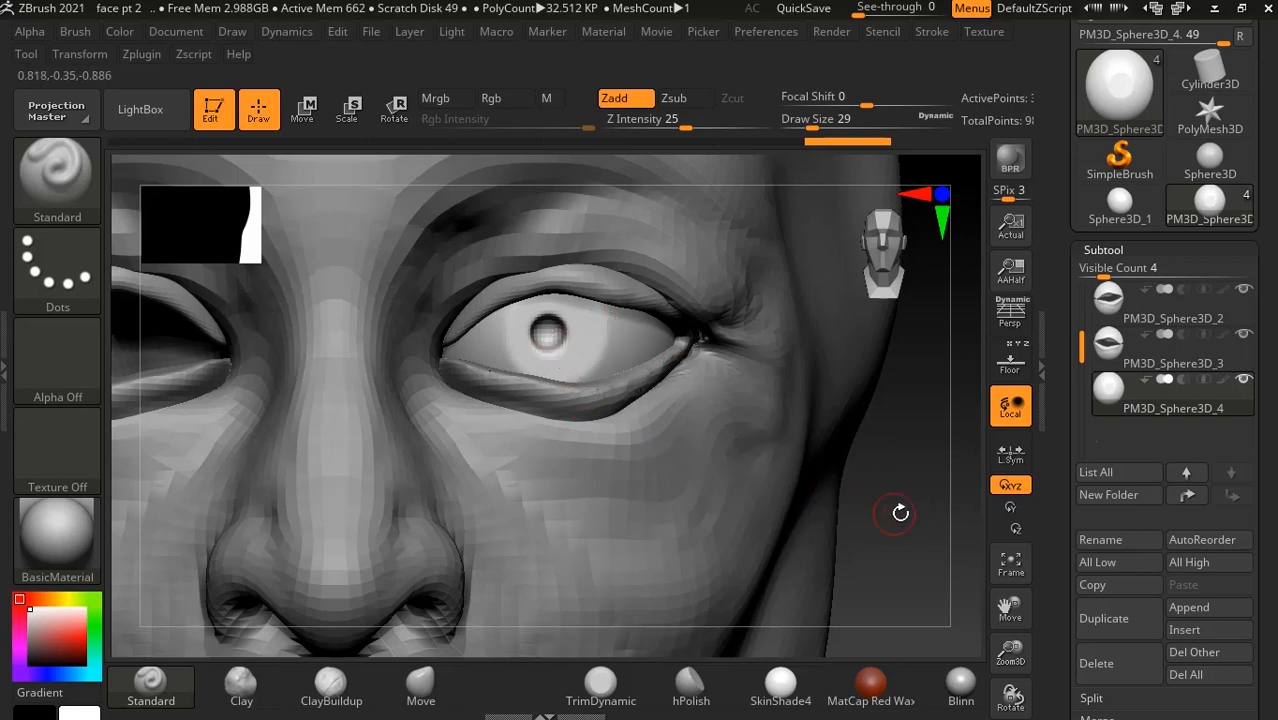
pyautogui.hotkey('ctrl', 'z')
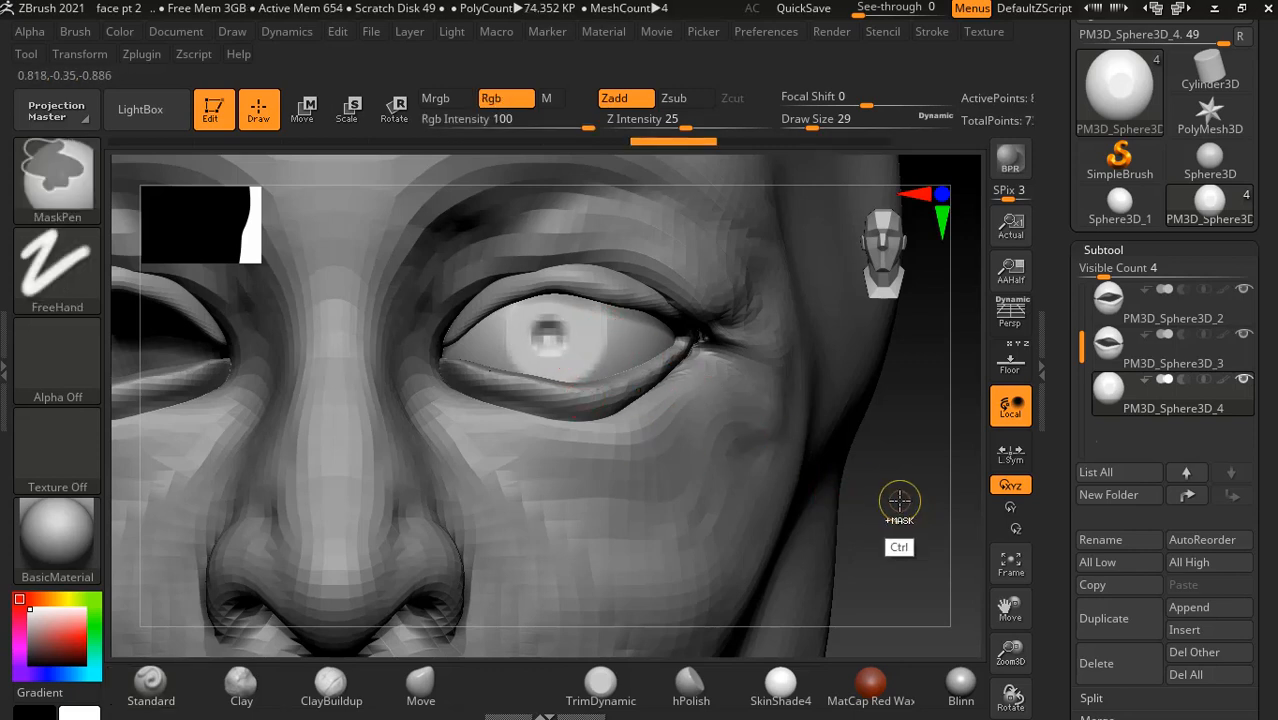
pyautogui.hotkey('ctrl', 'z')
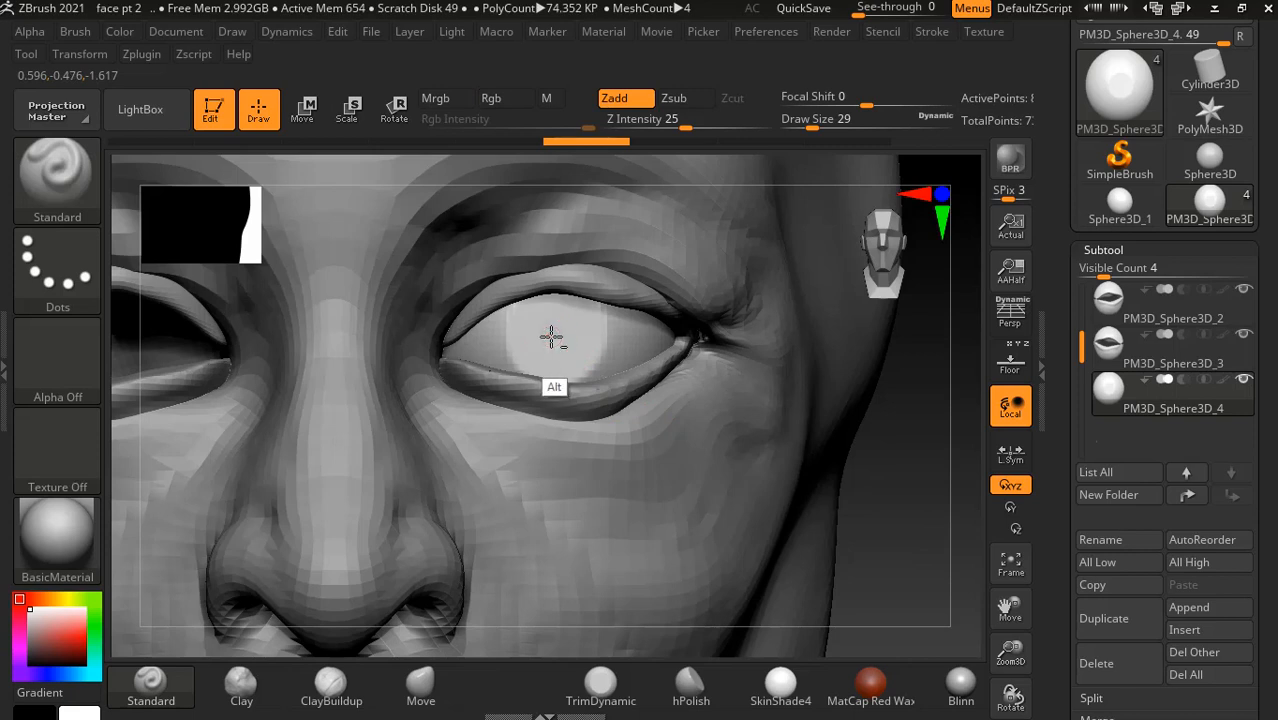
pyautogui.hotkey('ctrl', 'shift', 'z')
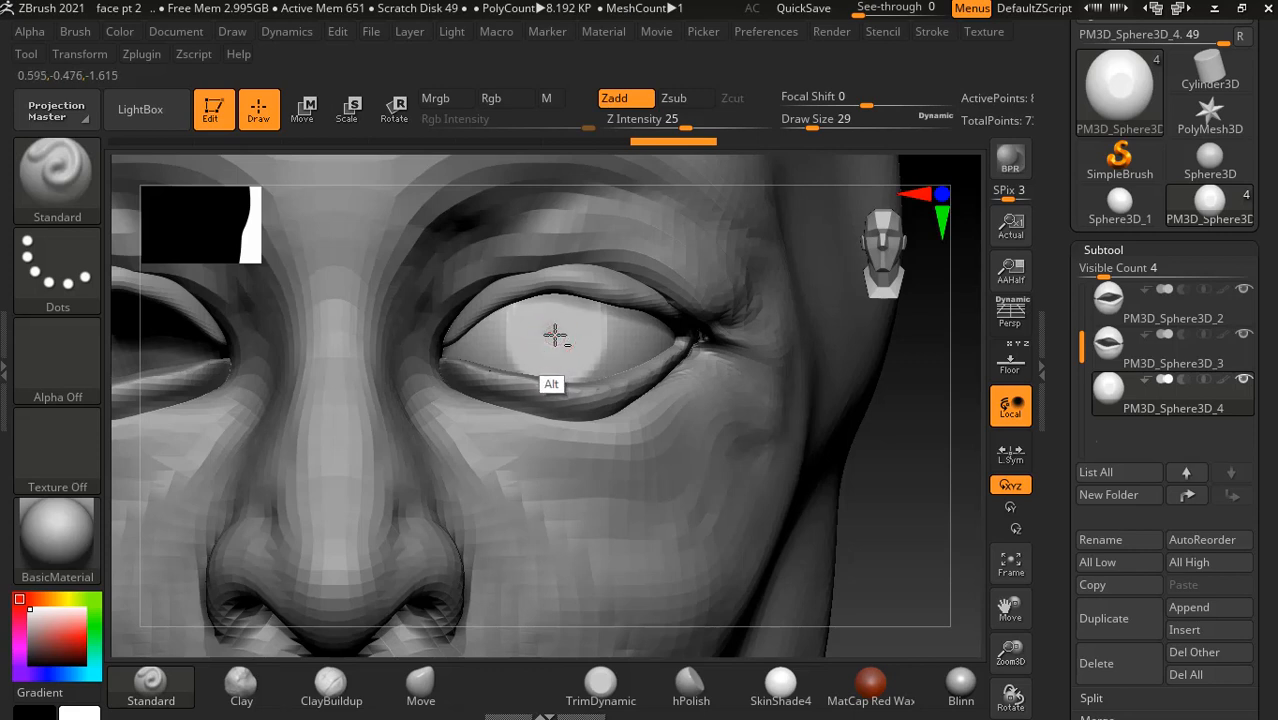
# - Carve a round pupil recess in the center of the flattened iris, subdividing the eyeball once to refine it
pyautogui.keyDown('alt'); pyautogui.moveTo(555, 335); pyautogui.dragTo(557, 339); pyautogui.keyUp('alt')
pyautogui.hotkey('ctrl', 'd')
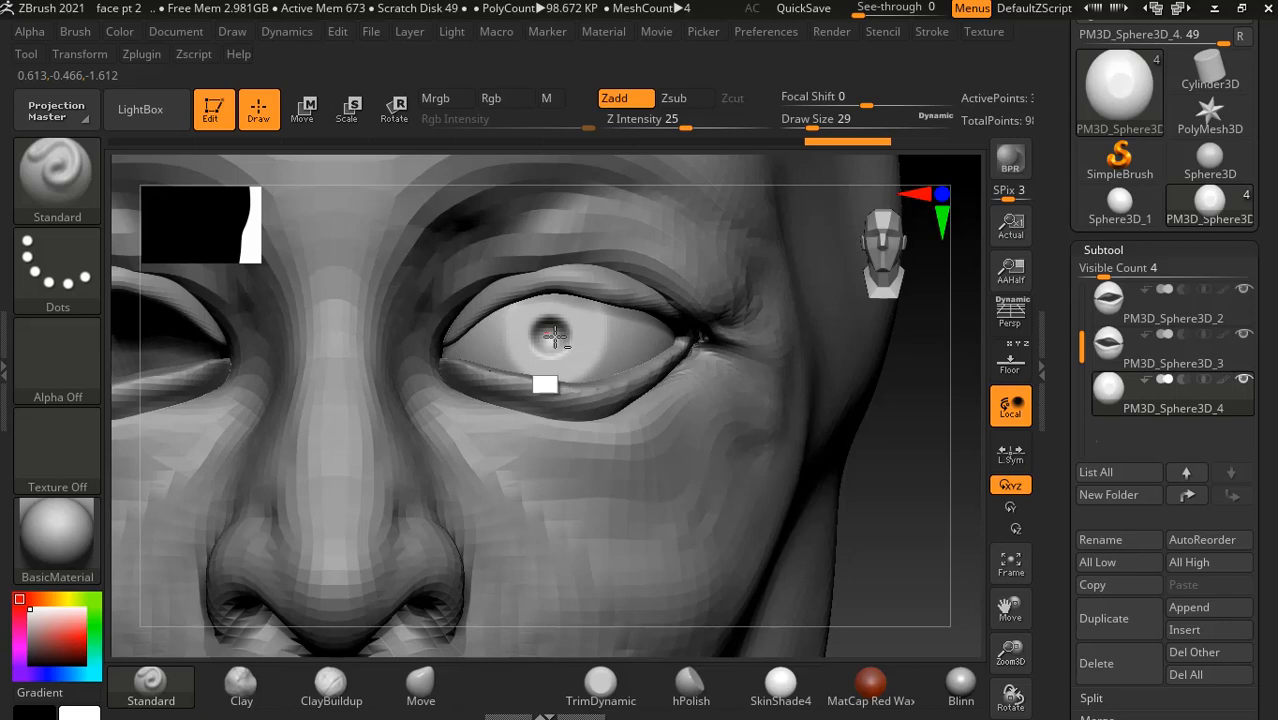
pyautogui.keyDown('alt'); pyautogui.moveTo(555, 337); pyautogui.dragTo(552, 341); pyautogui.keyUp('alt')
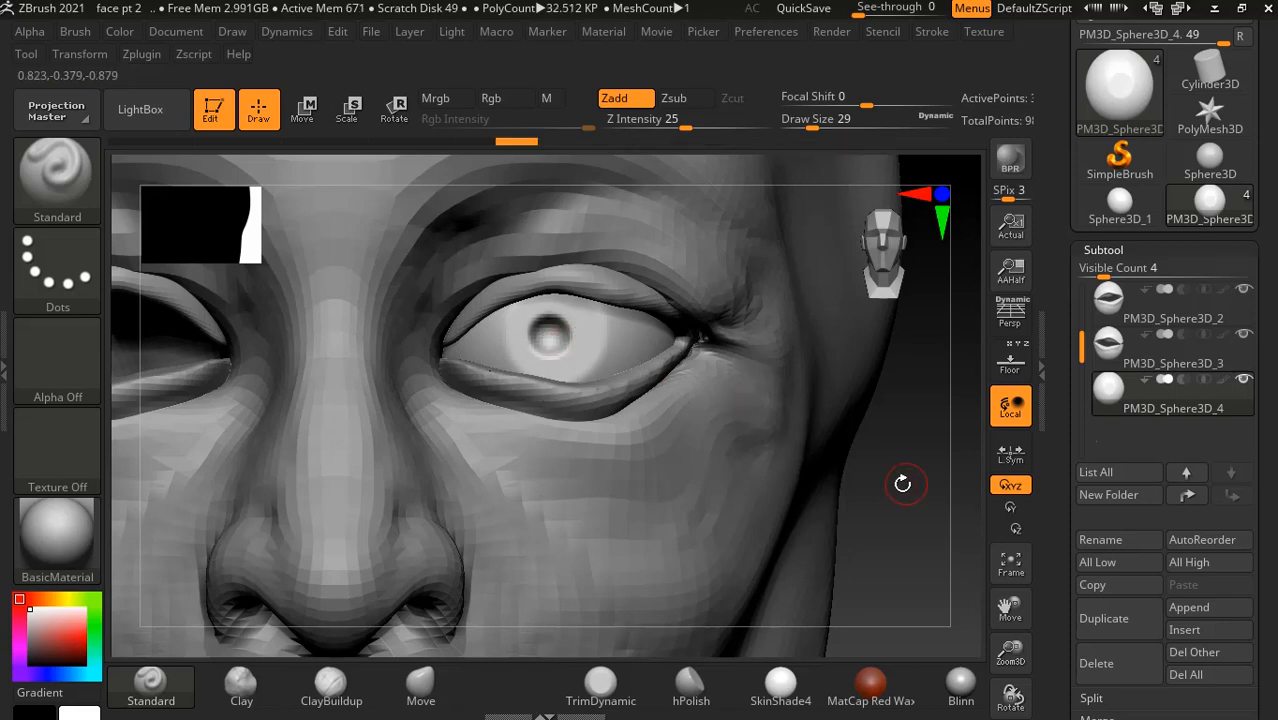
pyautogui.keyDown('alt'); pyautogui.moveTo(906, 485); pyautogui.dragTo(886, 401); pyautogui.keyUp('alt')
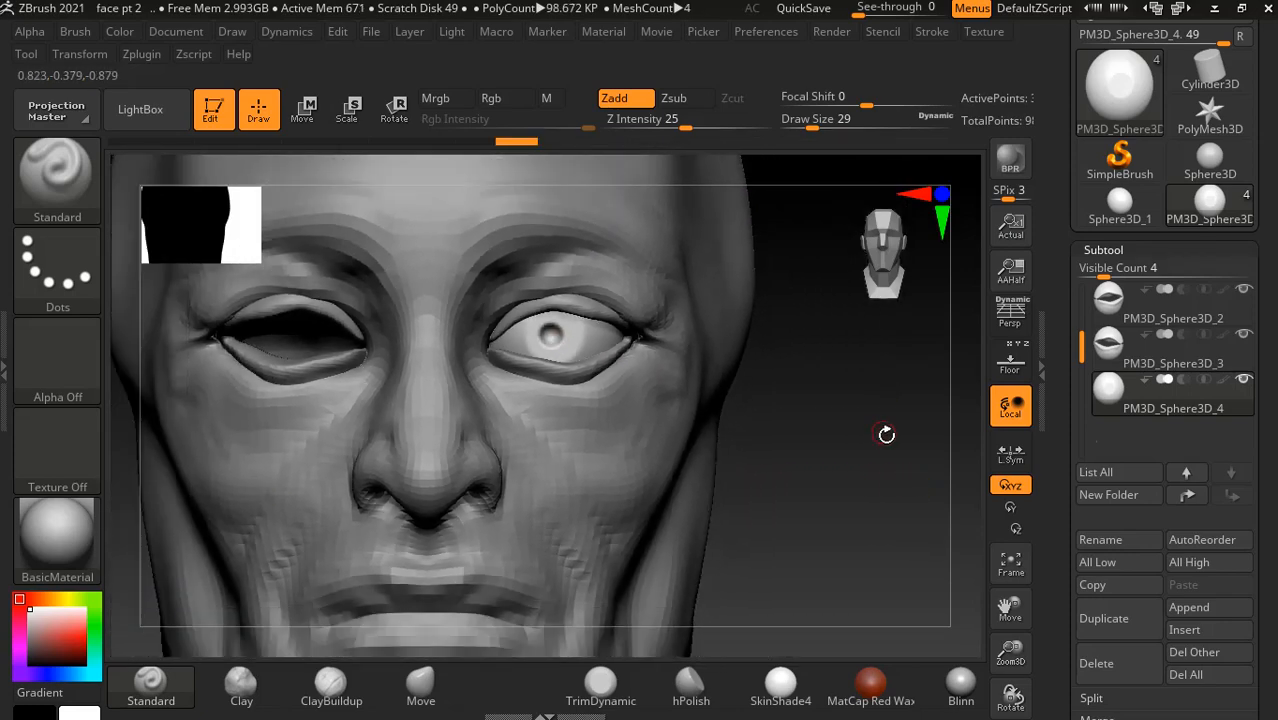
pyautogui.moveTo(863, 464)
pyautogui.mouseDown()
pyautogui.moveTo(876, 428)
pyautogui.moveTo(871, 473)
pyautogui.moveTo(876, 459)
pyautogui.mouseUp()
pyautogui.hotkey('alt', 'Tab')
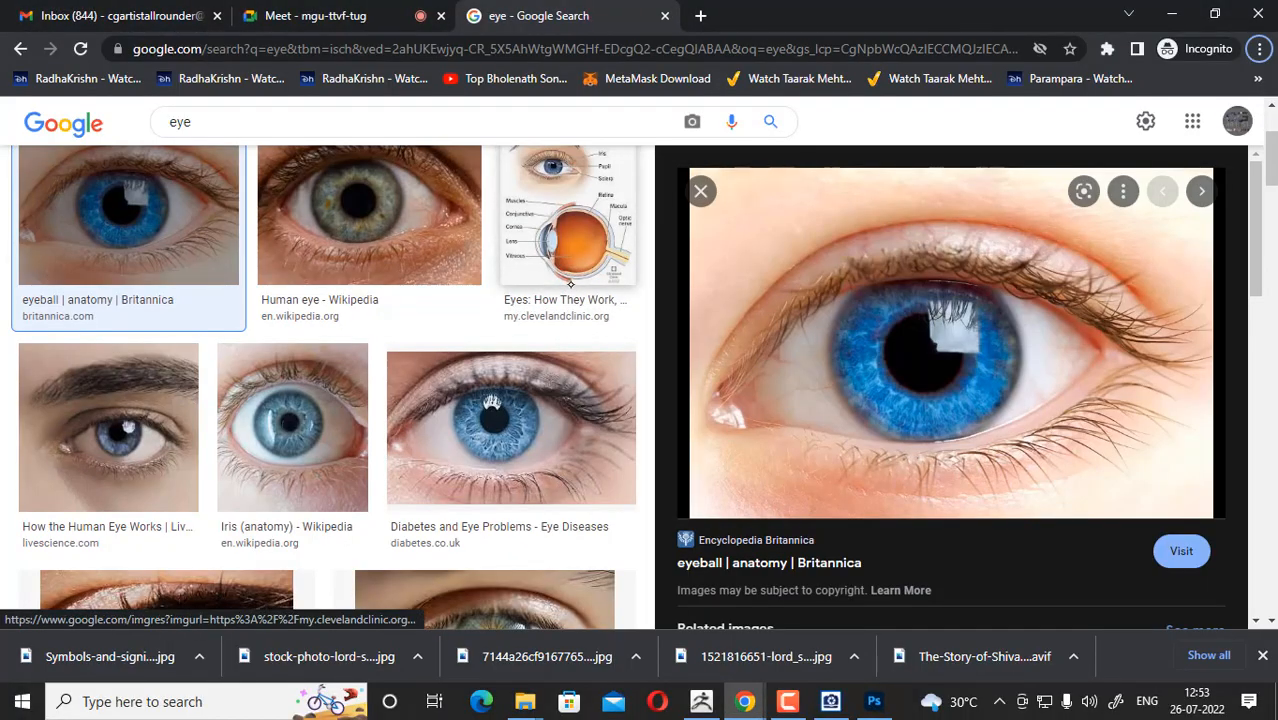
pyautogui.hotkey('alt', 'Tab')
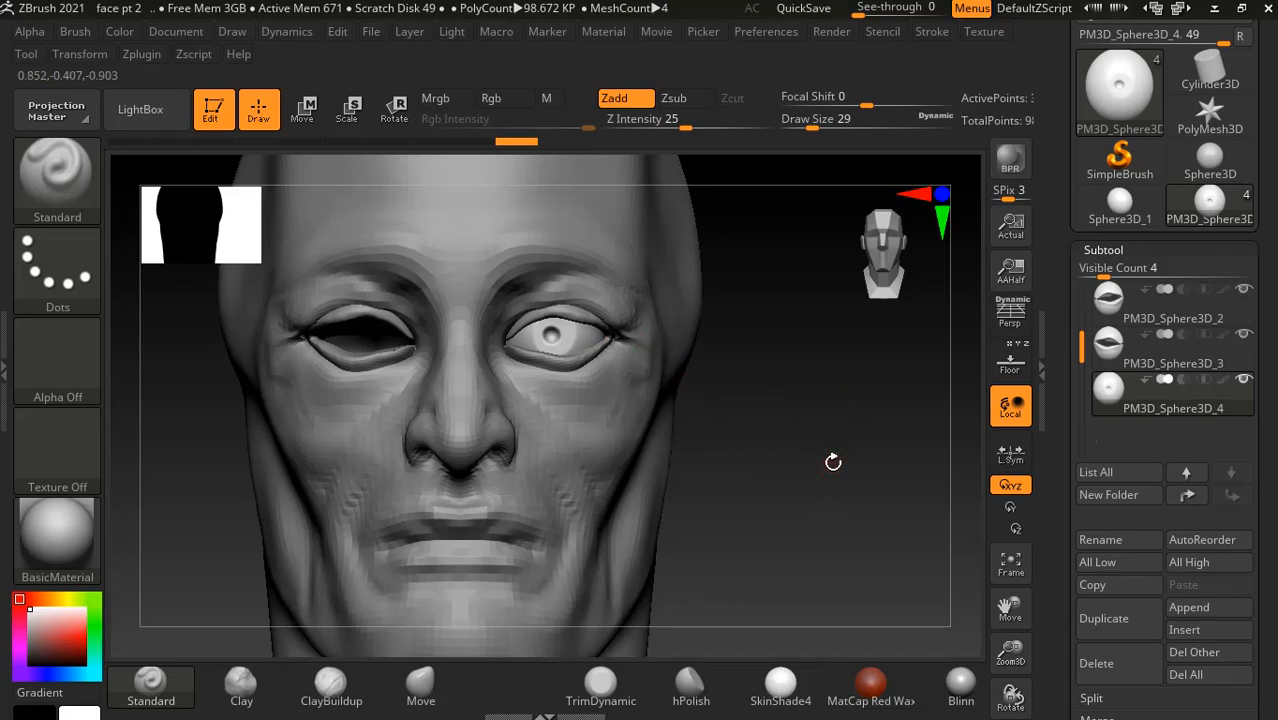
# - Delete the lower subdivision levels of the eyeball subtool PM3D_Sphere3D_4
pyautogui.moveTo(827, 462); pyautogui.dragTo(884, 456)
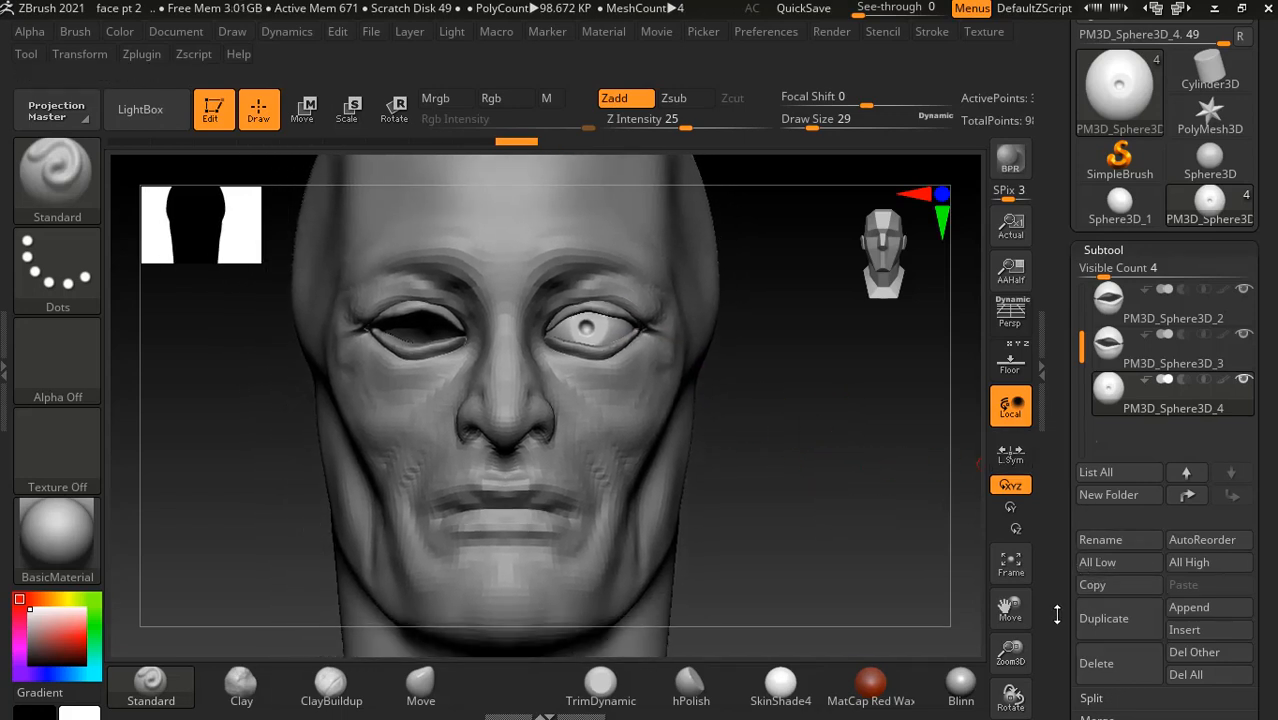
pyautogui.scroll(-5, 1062, 617)
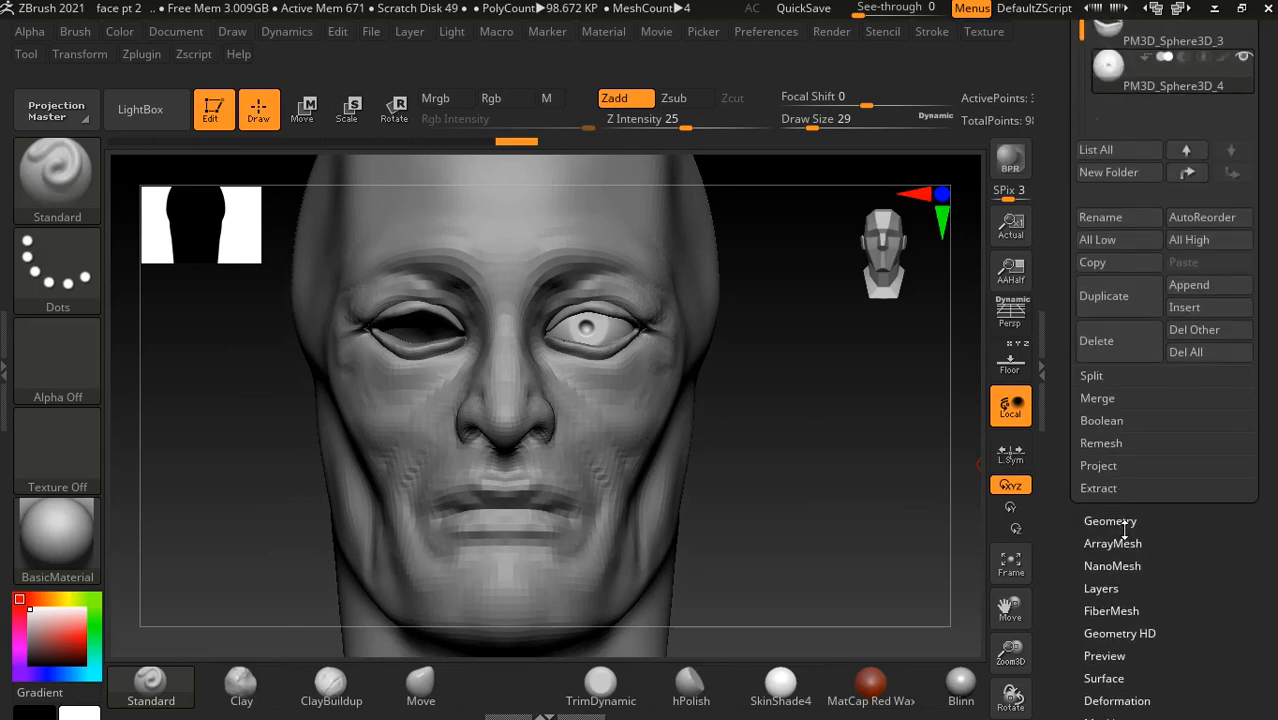
pyautogui.click(1116, 520)
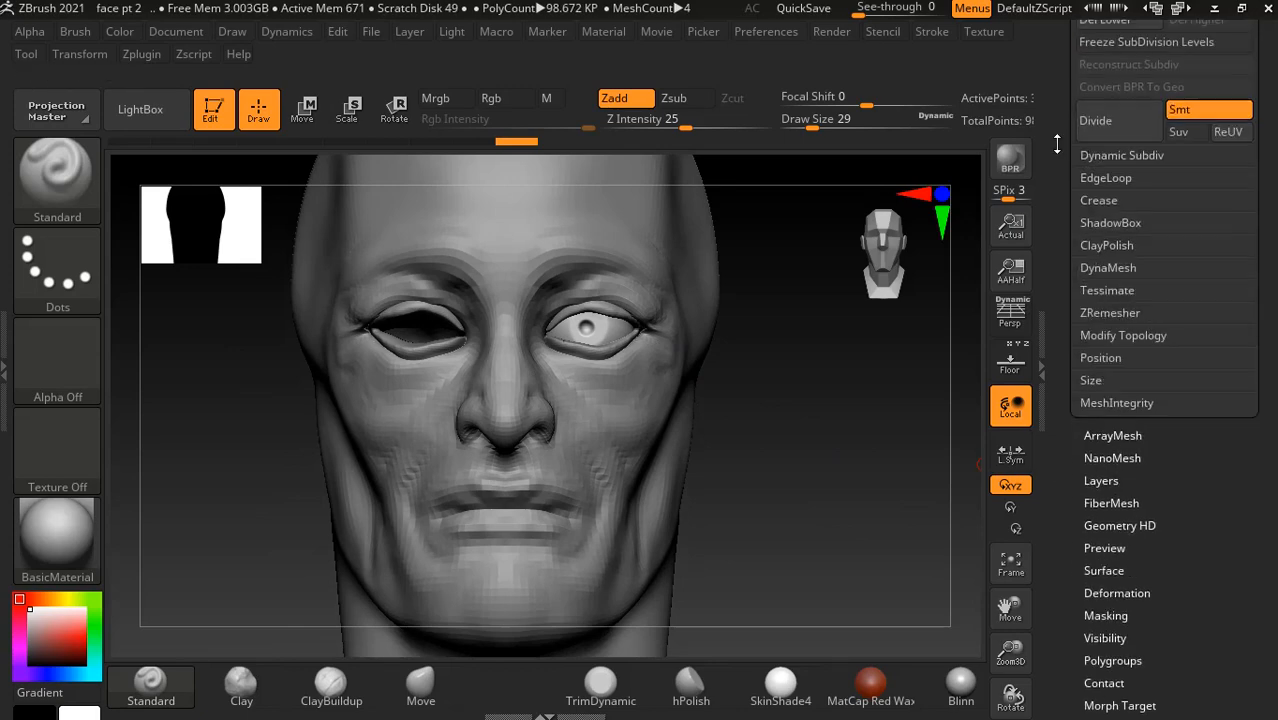
pyautogui.scroll(5, 1115, 200)
pyautogui.click(1118, 224)
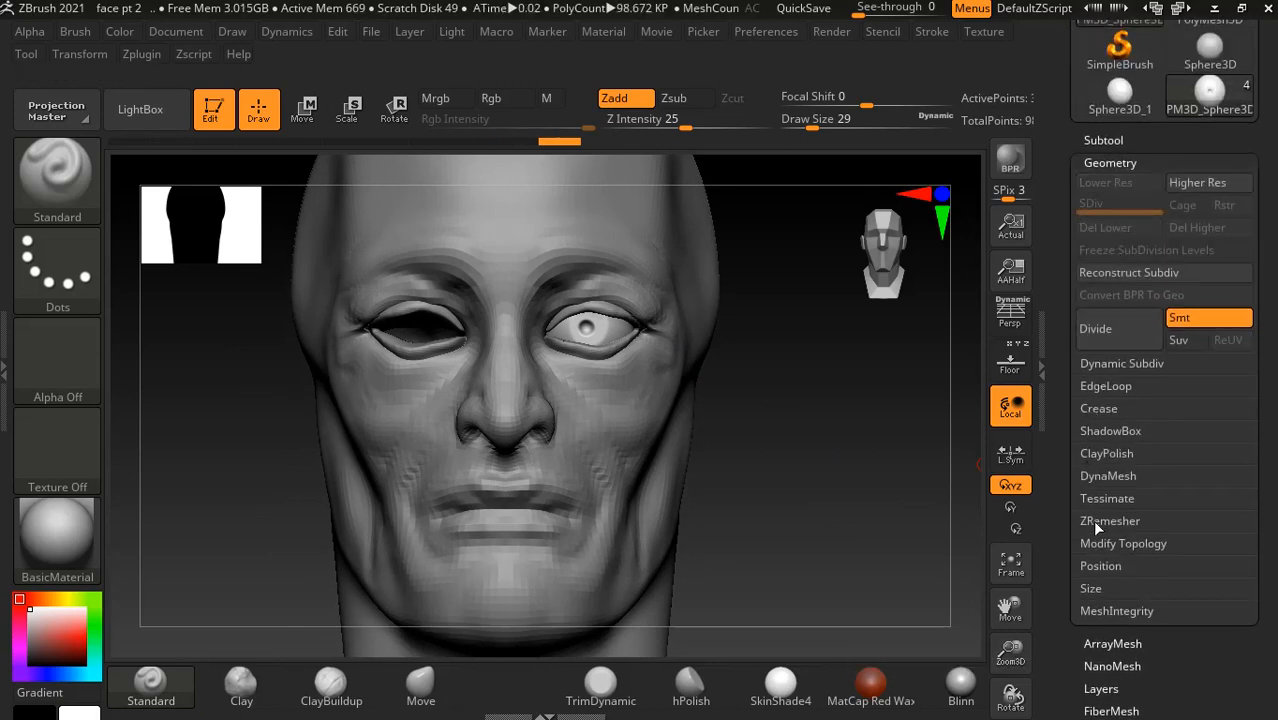
# - Duplicate the finished eyeball subtool PM3D_Sphere3D_4
pyautogui.scroll(-5, 1063, 593)
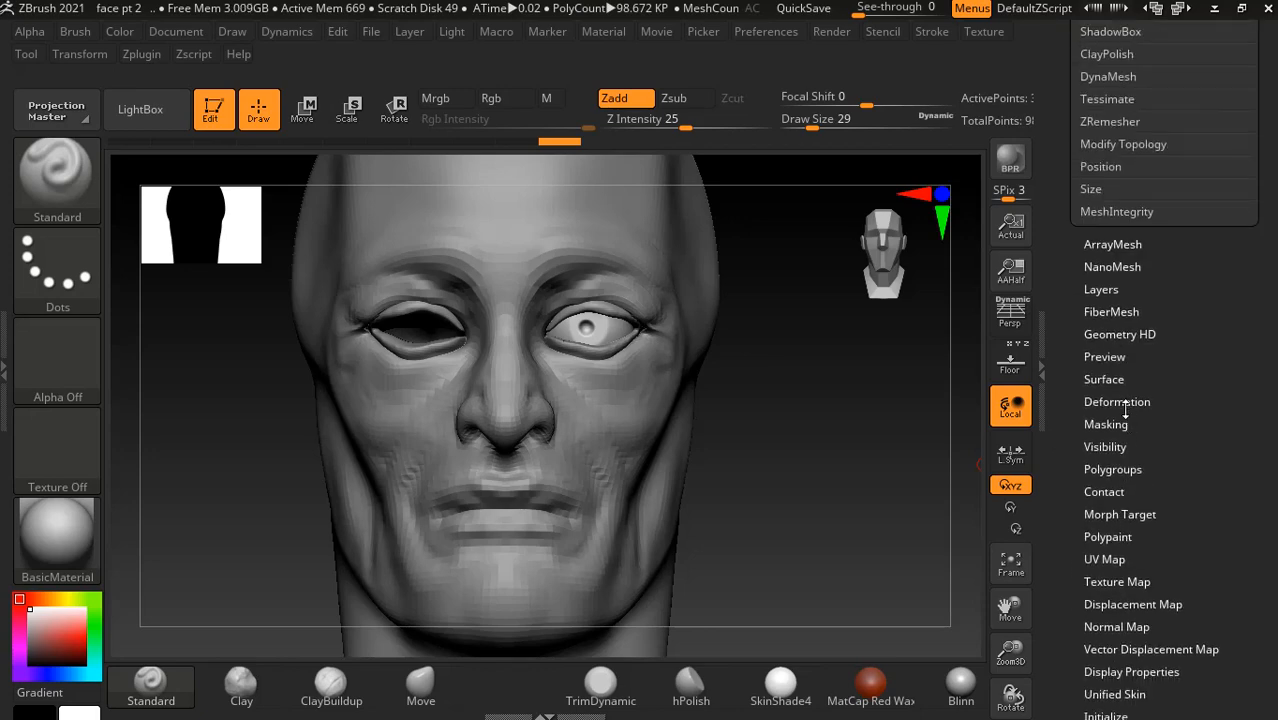
pyautogui.scroll(3, 1060, 281)
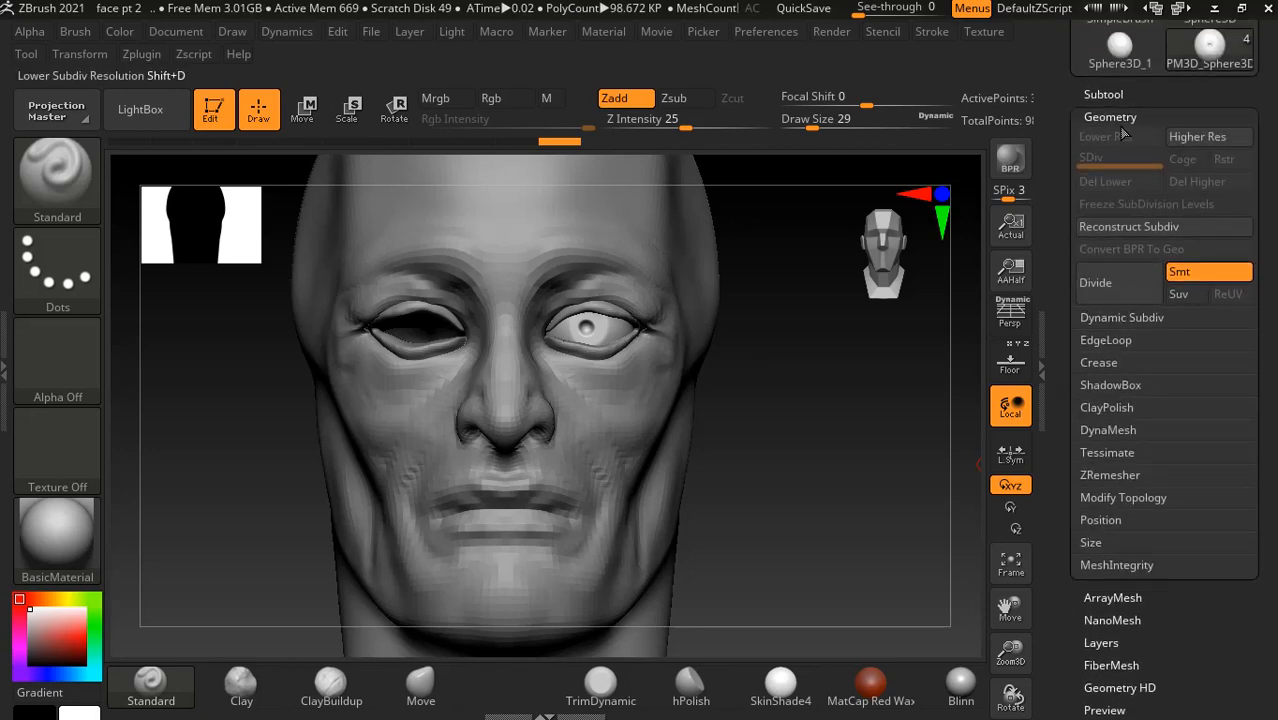
pyautogui.click(1110, 119)
pyautogui.click(1103, 95)
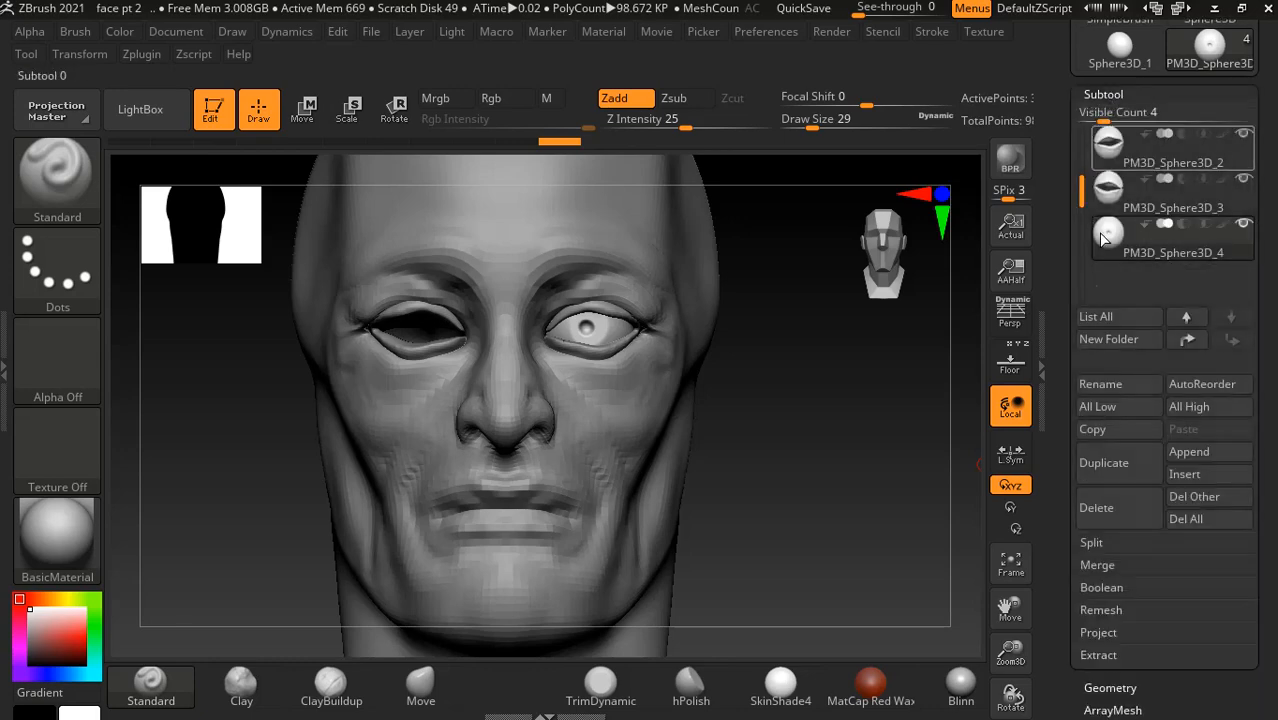
pyautogui.click(1121, 469)
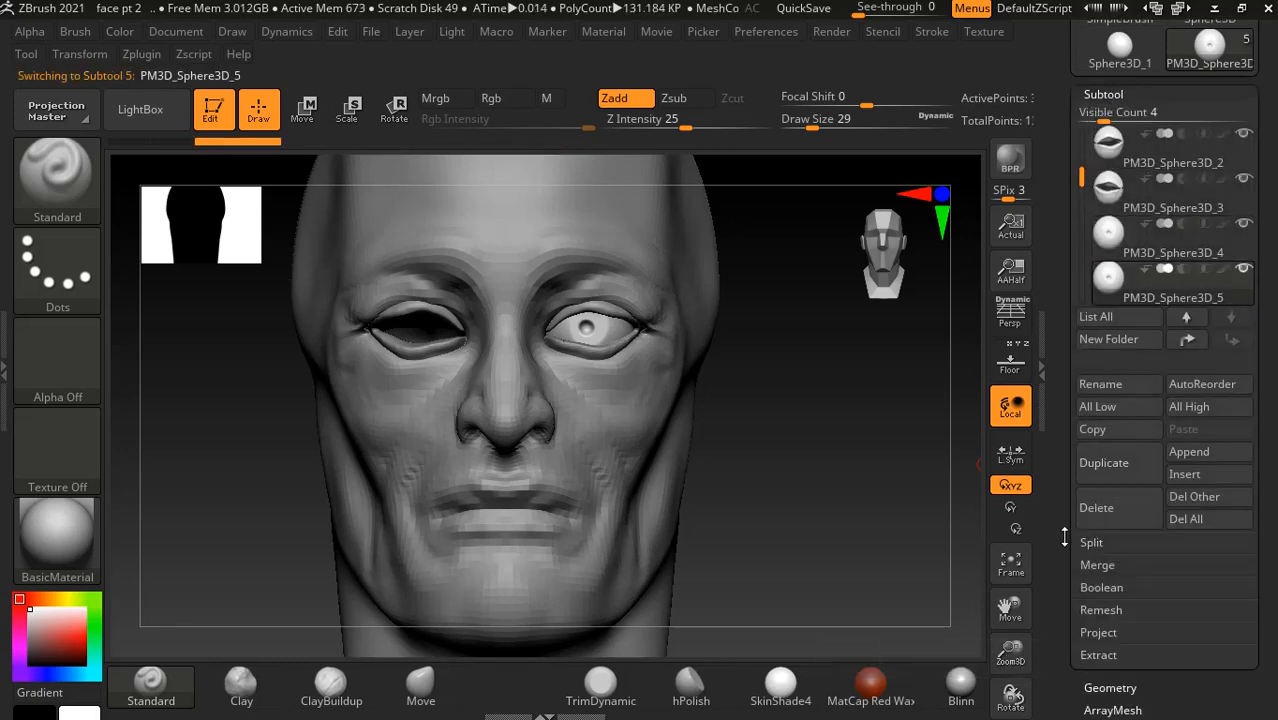
# - Mirror the duplicated eyeball PM3D_Sphere3D_5 across the X axis into the empty eye socket
pyautogui.scroll(-1, 1054, 537)
pyautogui.scroll(-7, 1054, 537)
pyautogui.click(1117, 463)
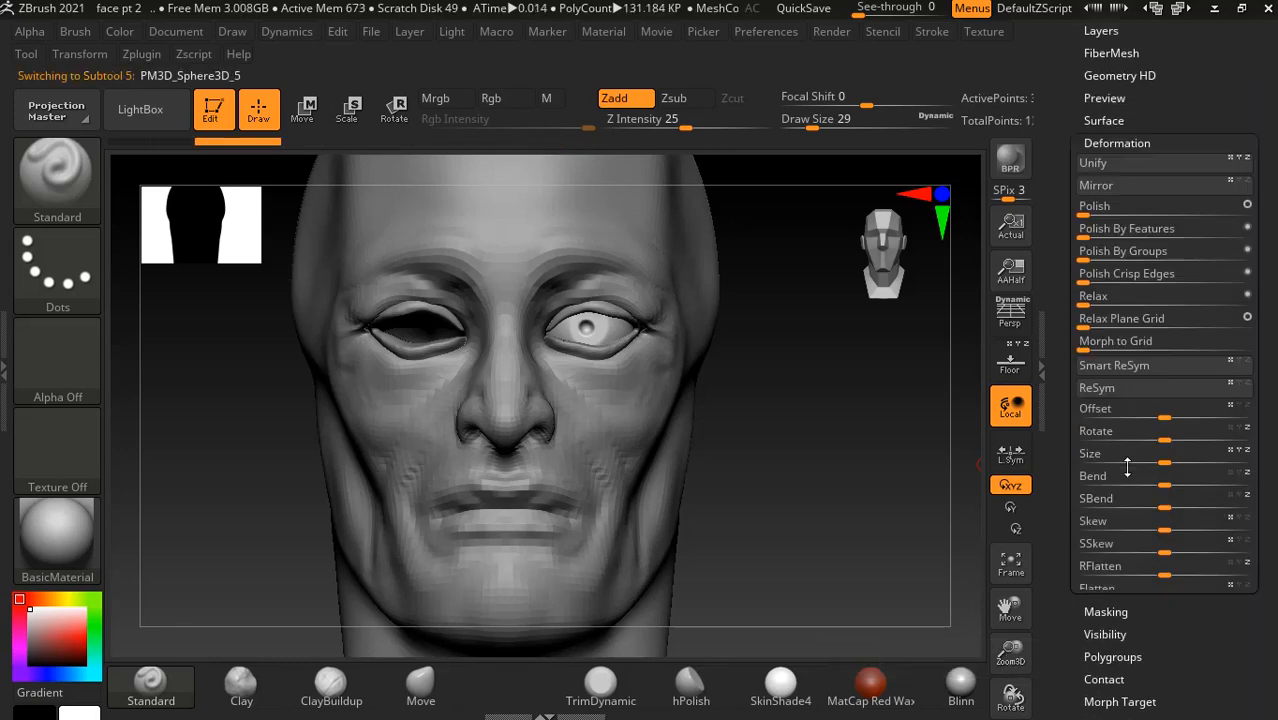
pyautogui.scroll(-5, 1054, 470)
pyautogui.scroll(5, 1062, 95)
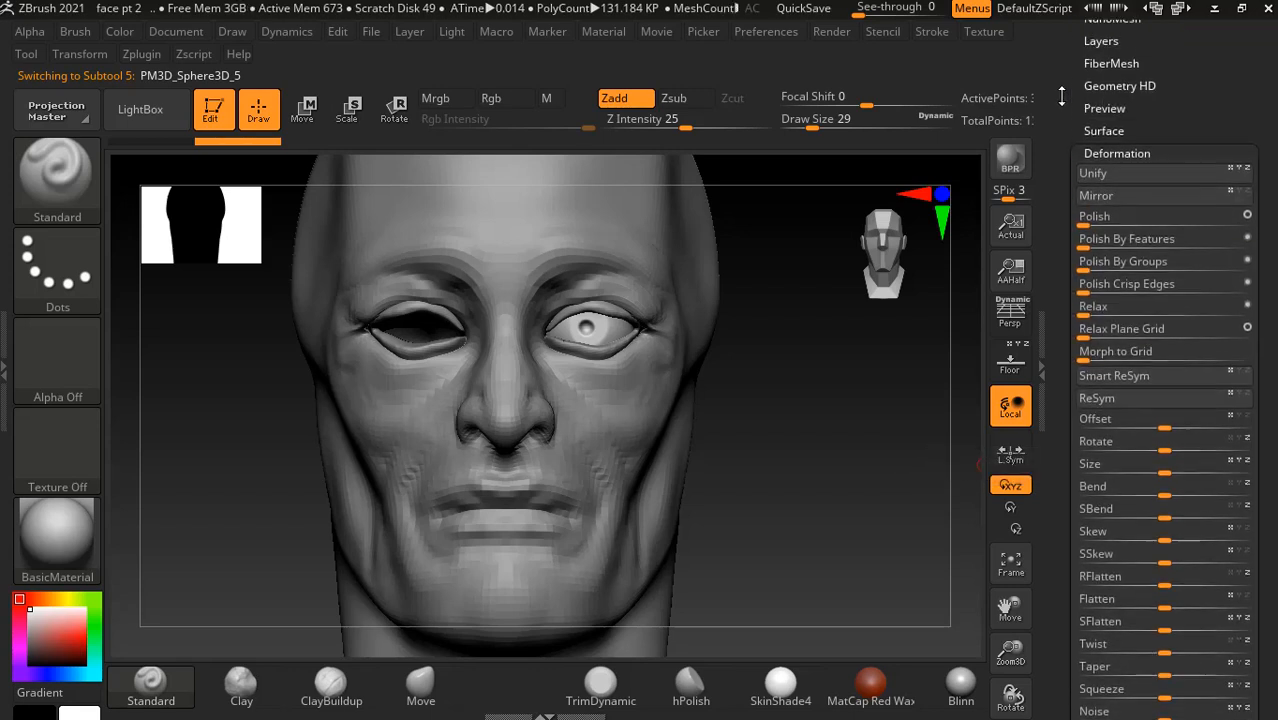
pyautogui.click(1096, 210)
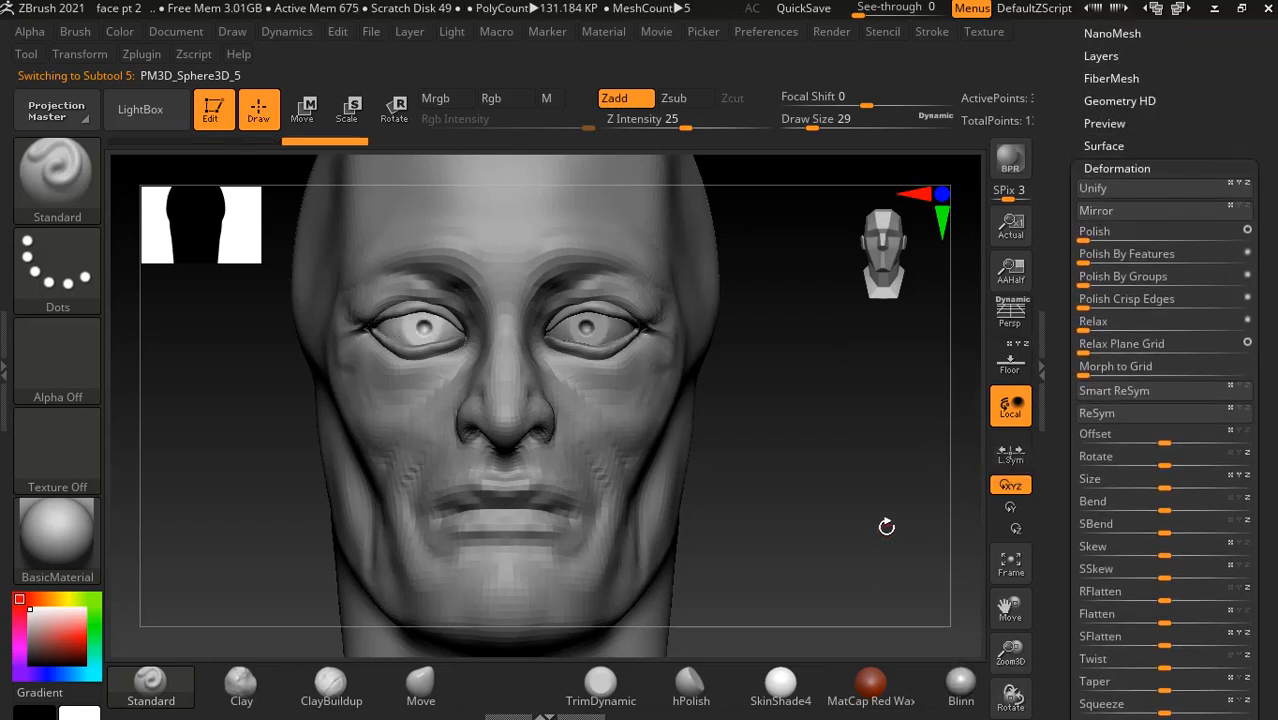
pyautogui.moveTo(884, 522); pyautogui.dragTo(890, 502)
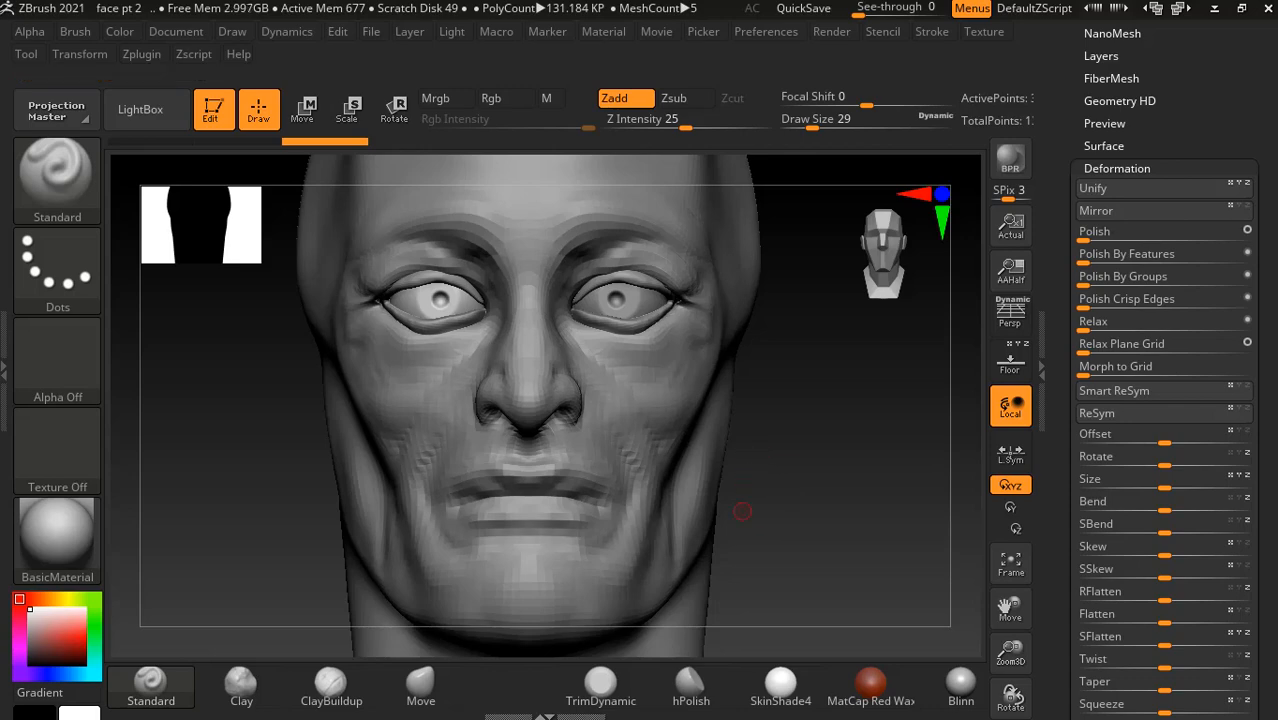
# - Switch to ACDSee, browse the face references back to the seated Shiva statue photo, and enlarge the statue's head
pyautogui.hotkey('alt', 'Tab')
pyautogui.hotkey('alt', 'Tab')
pyautogui.hotkey('alt', 'Tab')
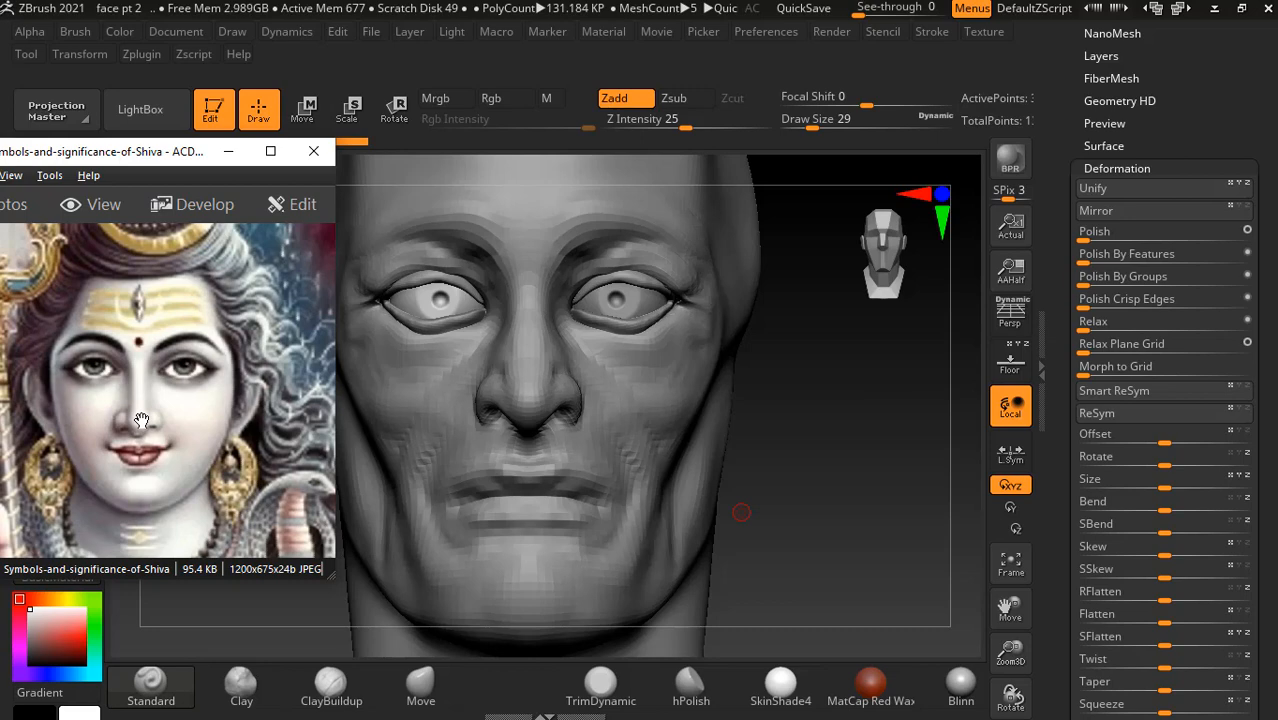
pyautogui.click(270, 151)
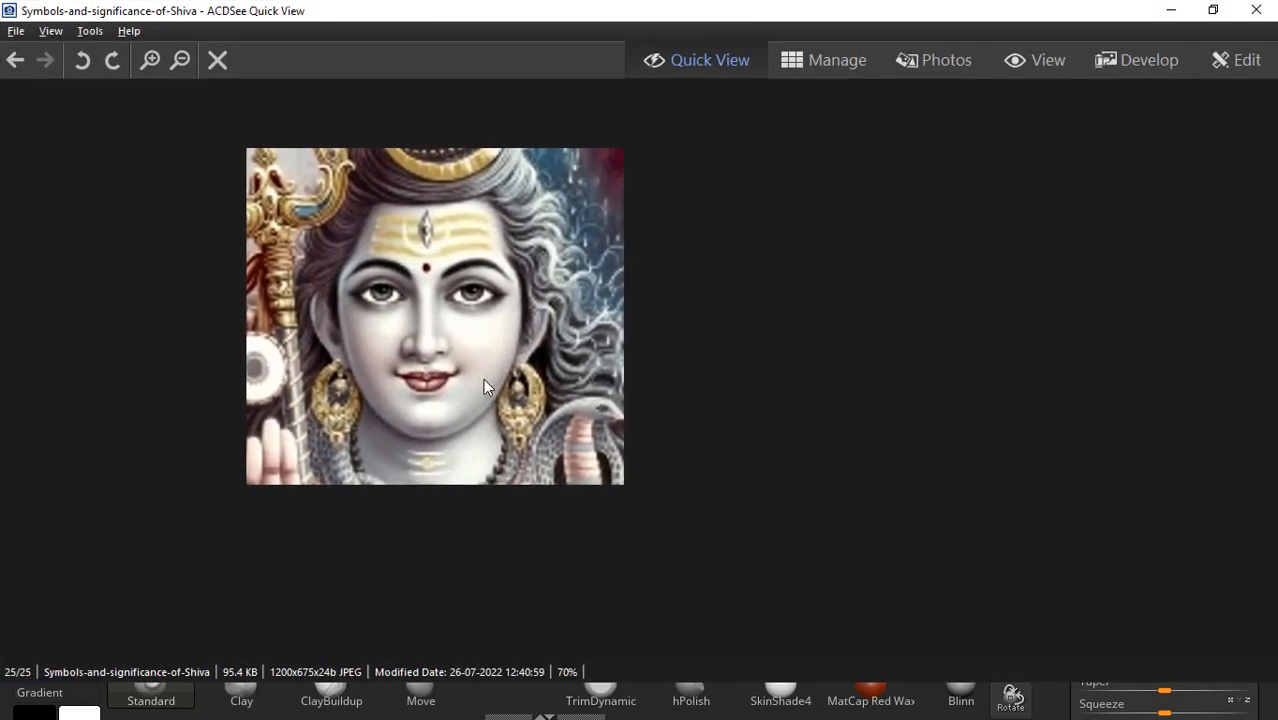
pyautogui.scroll(1, 494, 439)
pyautogui.scroll(-1, 494, 439)
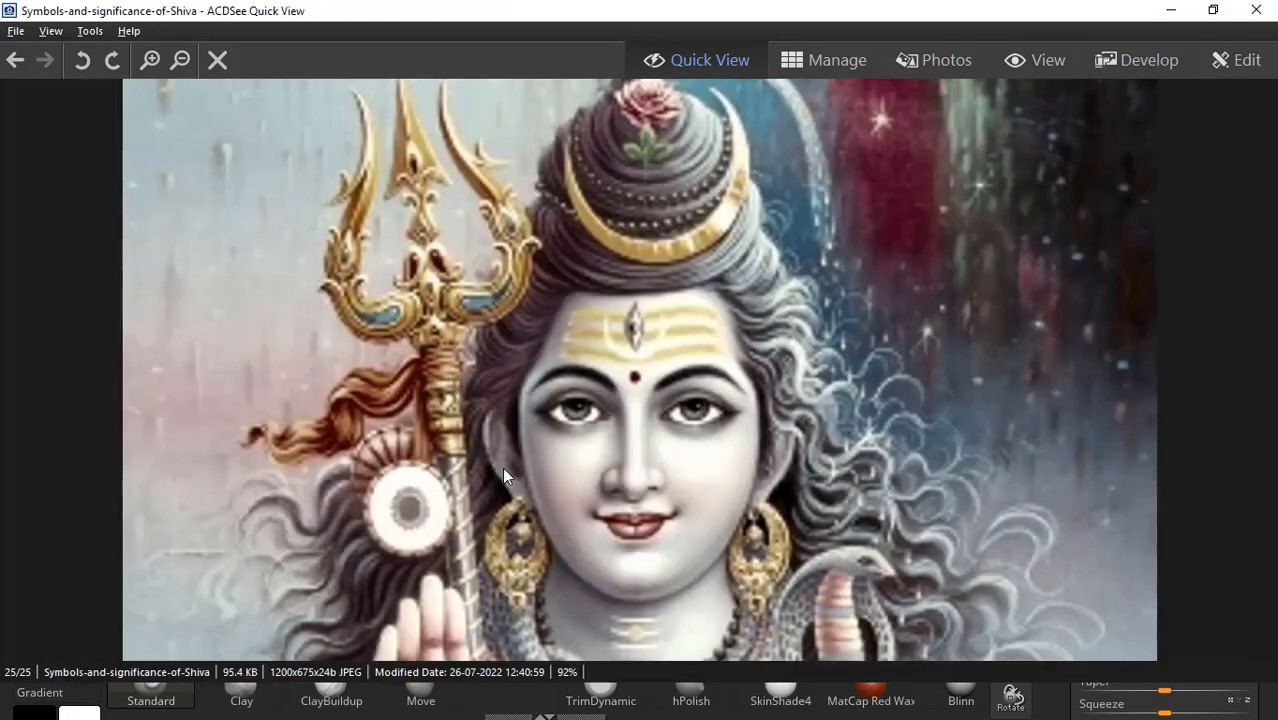
pyautogui.scroll(4, 504, 479)
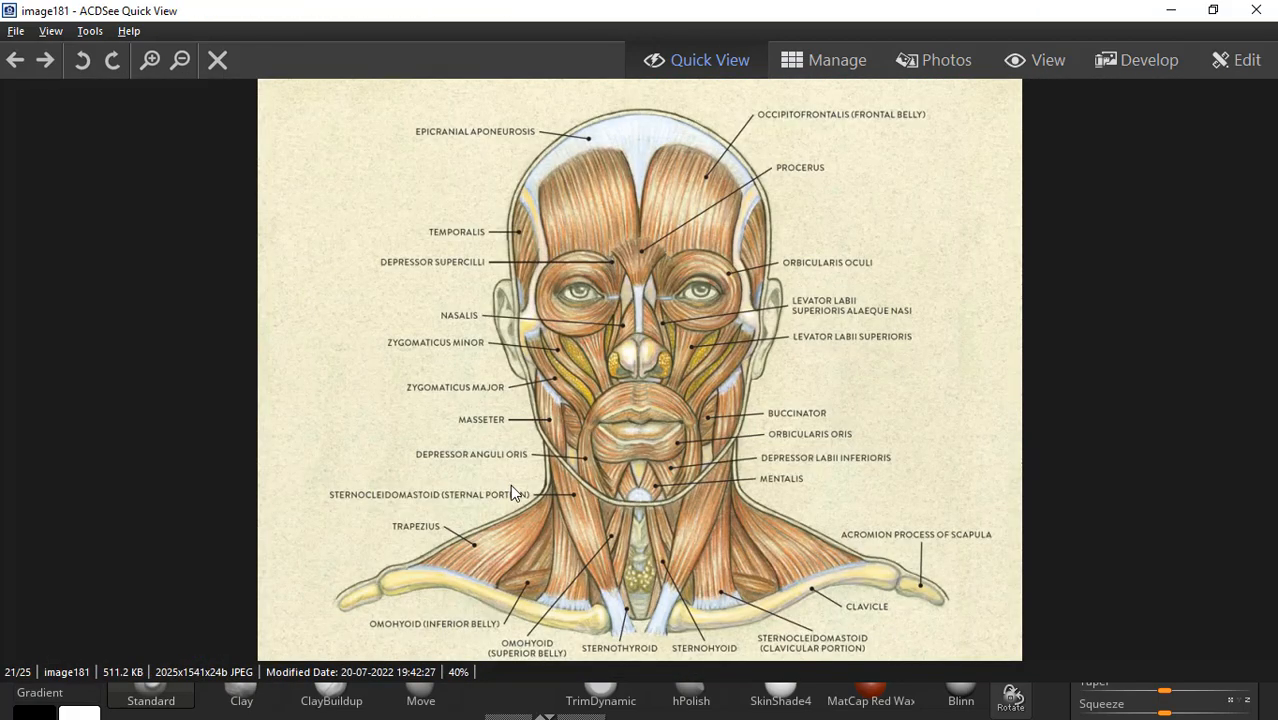
pyautogui.scroll(4, 520, 479)
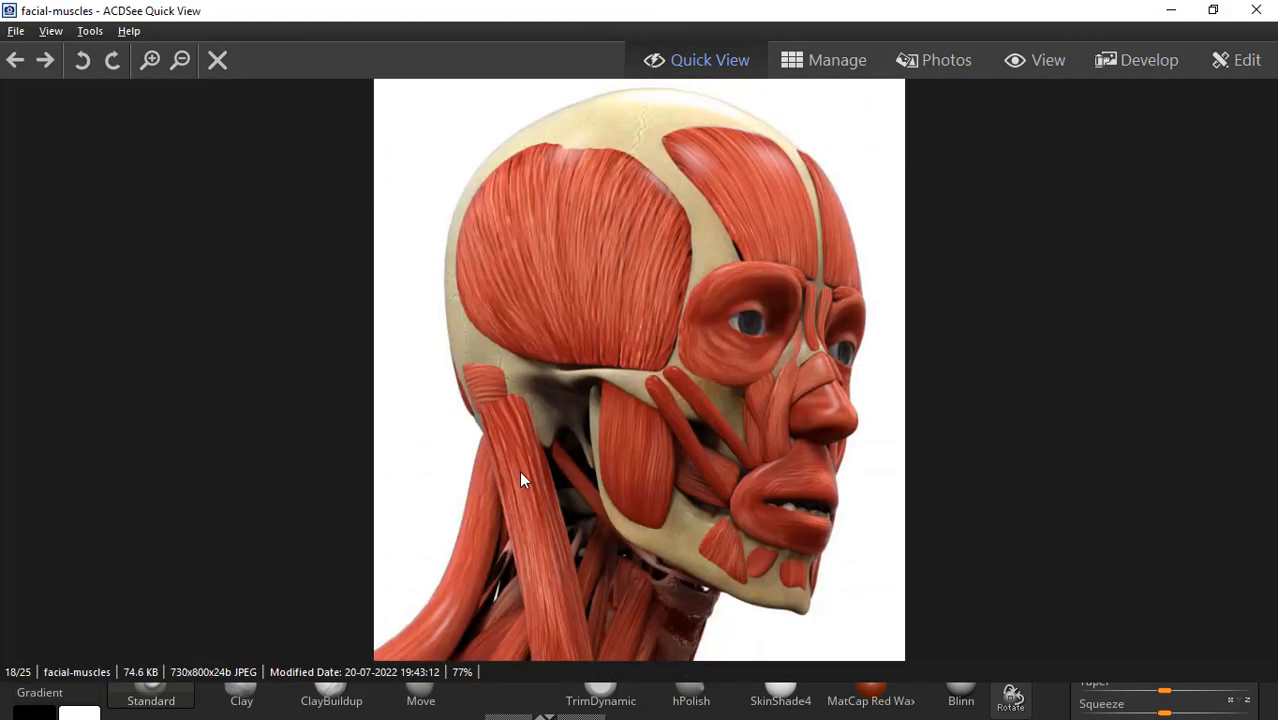
pyautogui.scroll(2, 638, 503)
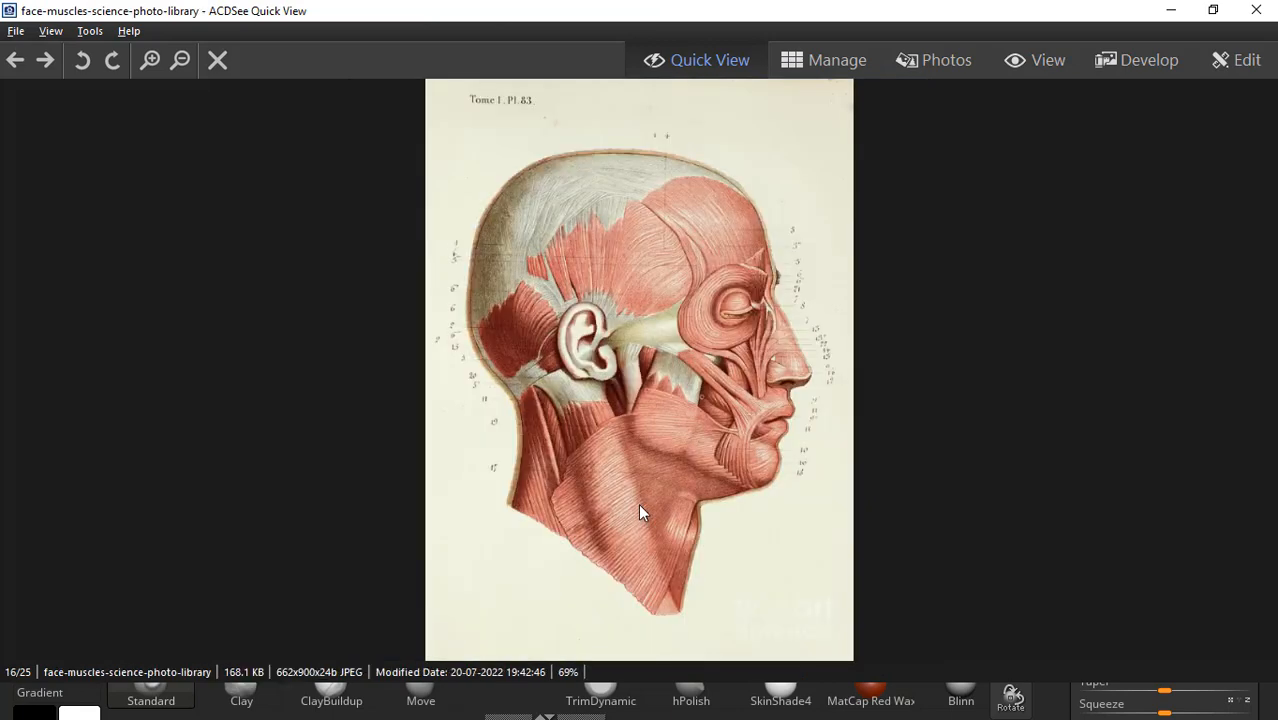
pyautogui.scroll(3, 638, 503)
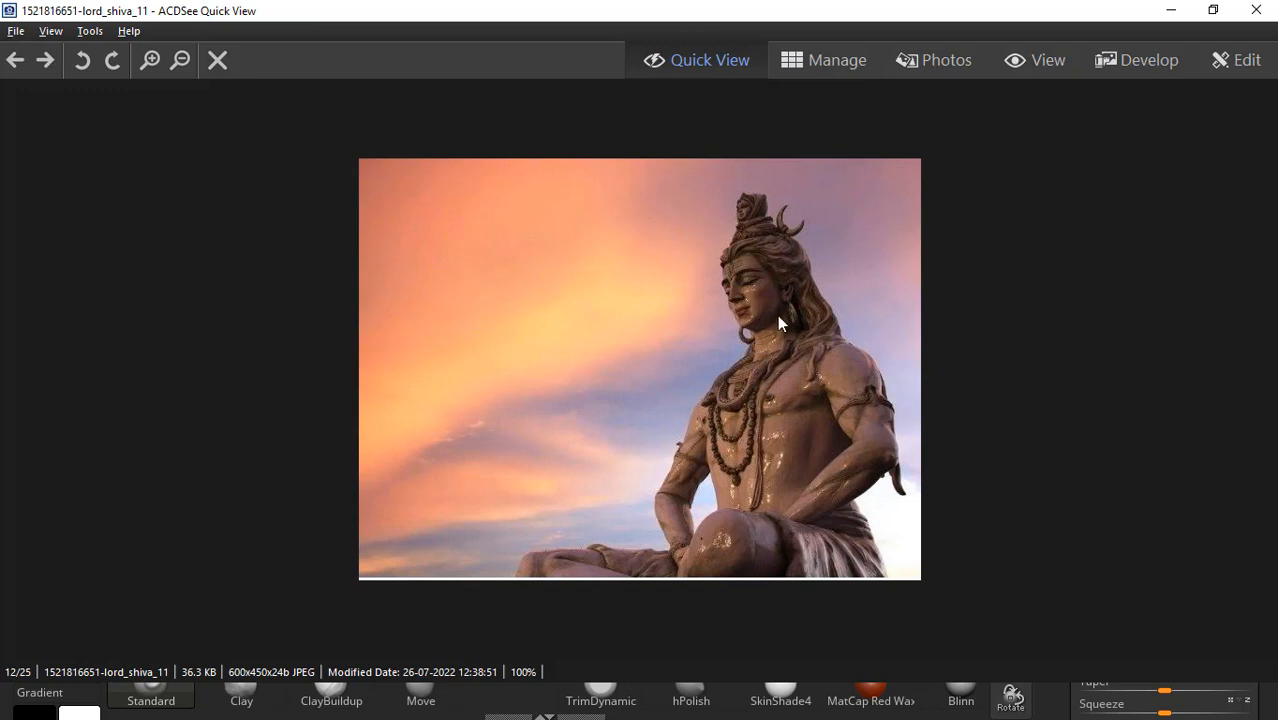
pyautogui.keyDown('ctrl'); pyautogui.scroll(1, 768, 321); pyautogui.keyUp('ctrl')
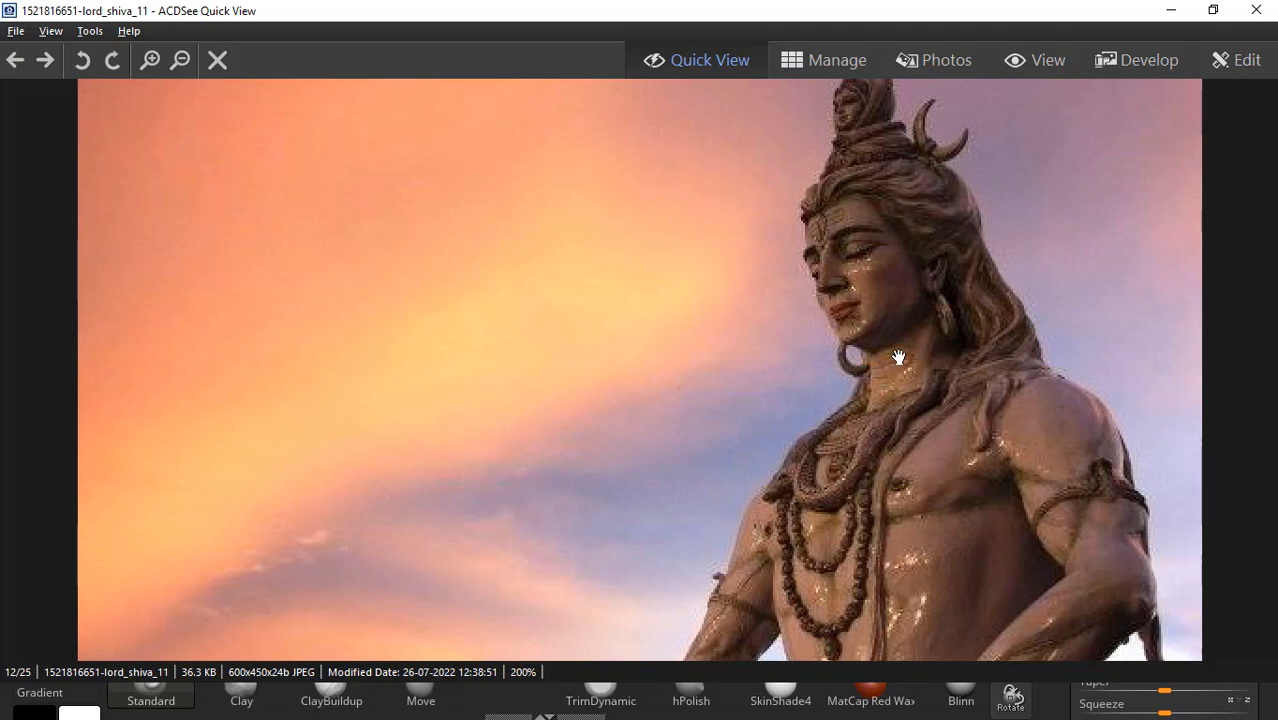
# - Shrink the reference viewer to a small window beside the sculpted face, framed on the Shiva statue's head
pyautogui.moveTo(873, 43); pyautogui.dragTo(377, 151)
pyautogui.keyDown('ctrl'); pyautogui.scroll(-1, 297, 351); pyautogui.keyUp('ctrl')
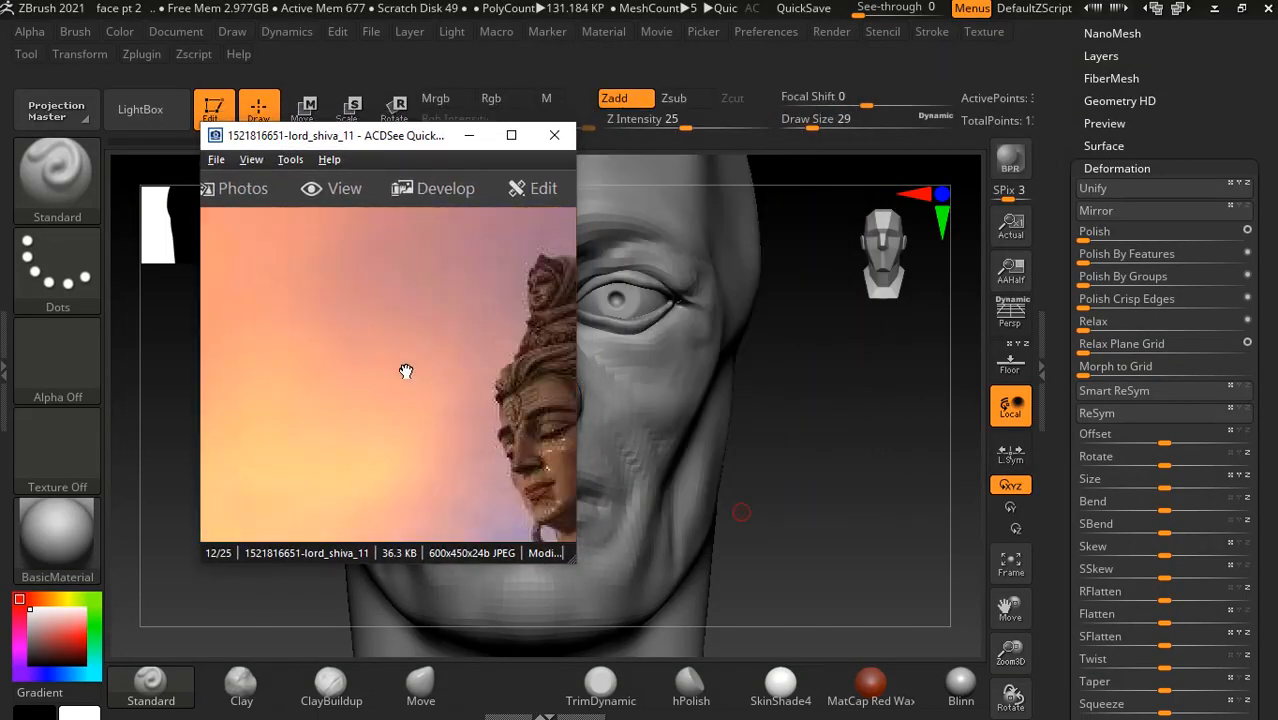
pyautogui.moveTo(405, 371); pyautogui.dragTo(243, 356)
pyautogui.moveTo(375, 144); pyautogui.dragTo(243, 164)
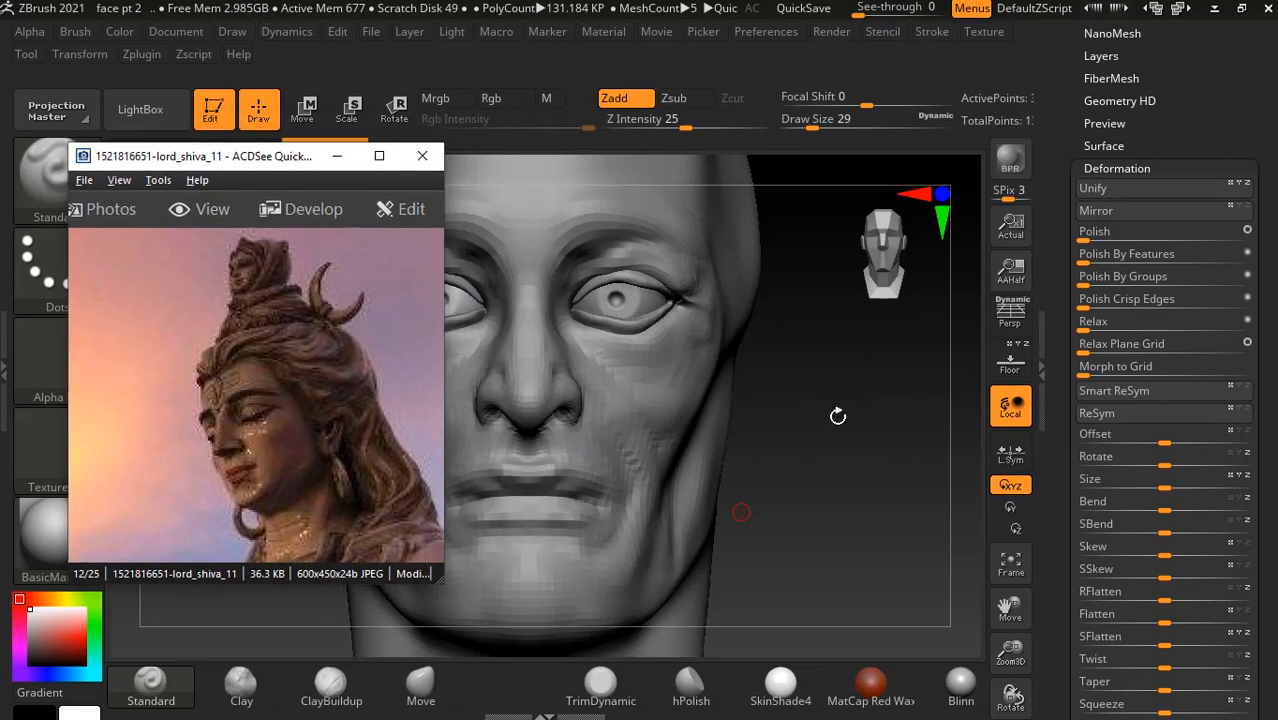
# - Compare the sculpt's profile with the statue and make the head mesh PM3D_Sphere3D_1 the active subtool
pyautogui.moveTo(847, 422); pyautogui.dragTo(886, 490)
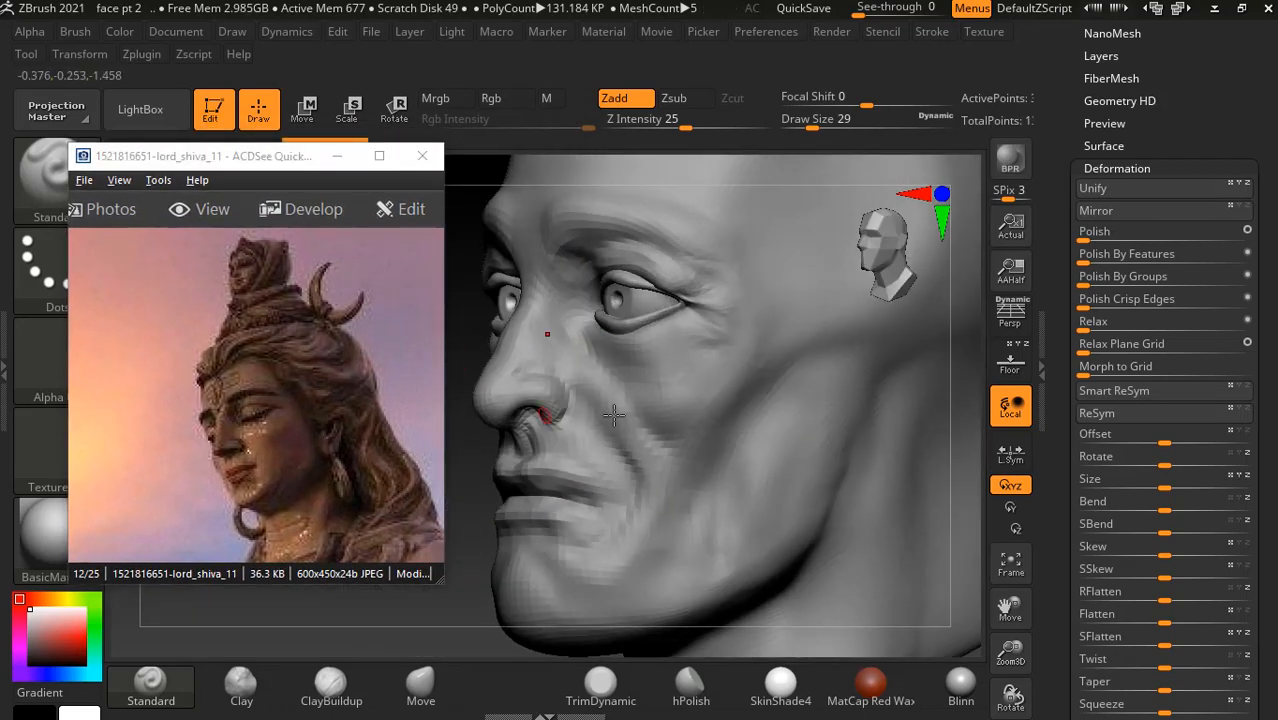
pyautogui.moveTo(613, 415); pyautogui.dragTo(900, 458)
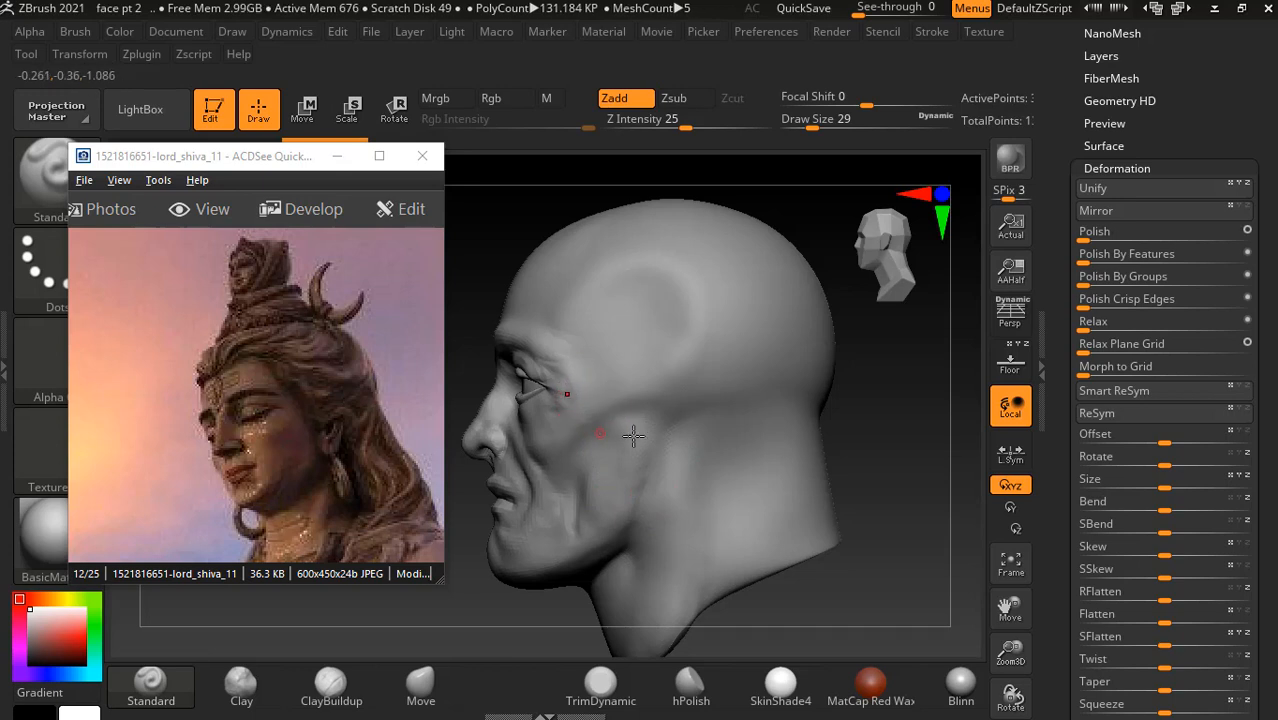
pyautogui.moveTo(893, 441); pyautogui.dragTo(913, 323)
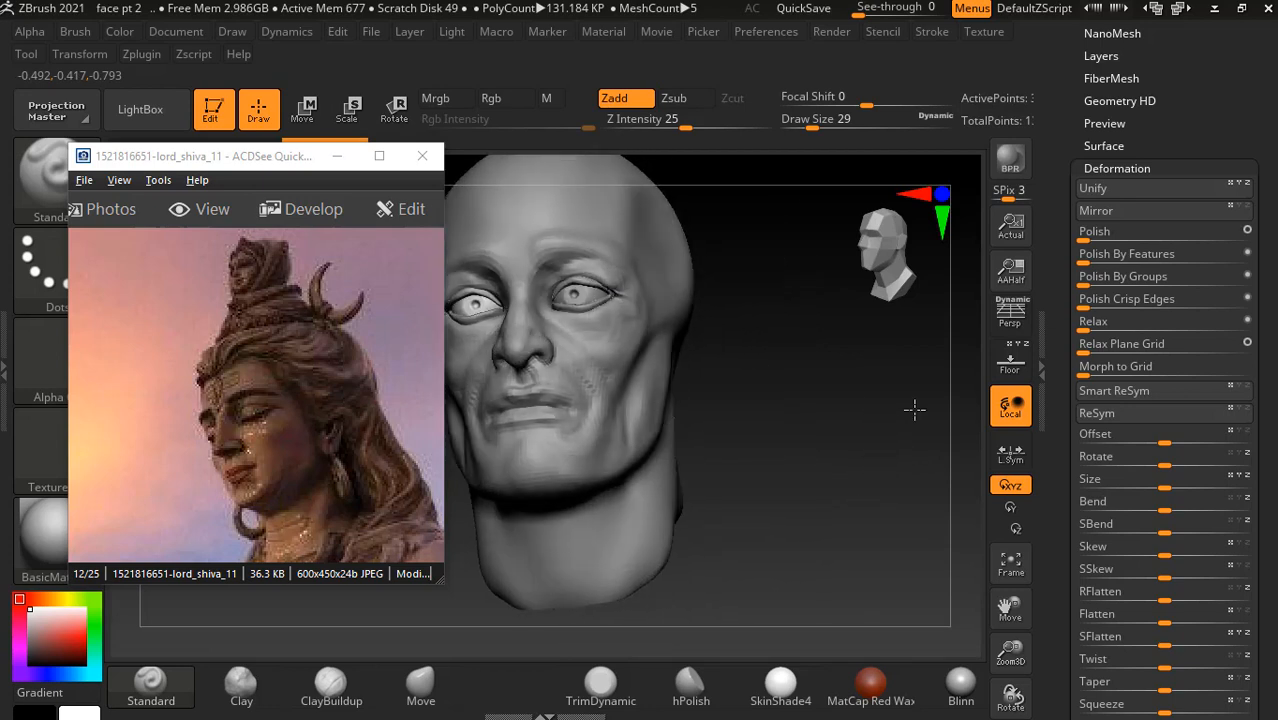
pyautogui.keyDown('alt'); pyautogui.click(598, 485); pyautogui.keyUp('alt')
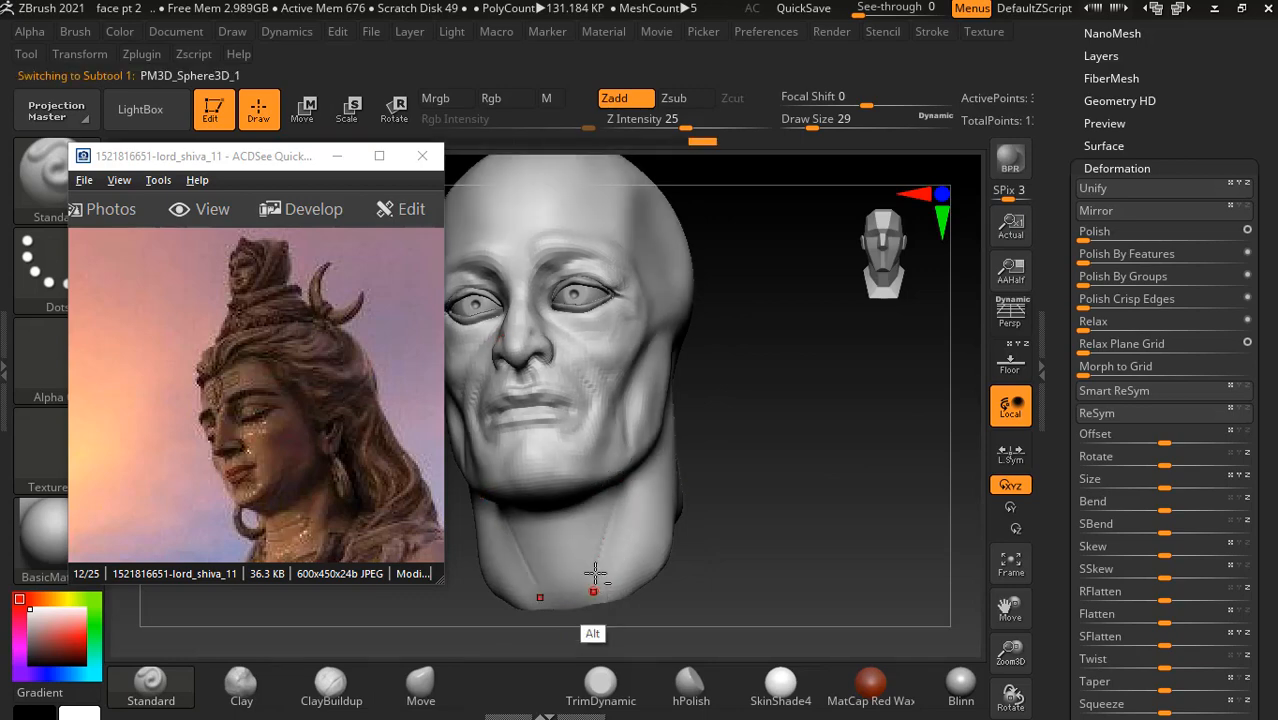
pyautogui.moveTo(700, 505); pyautogui.dragTo(474, 651)
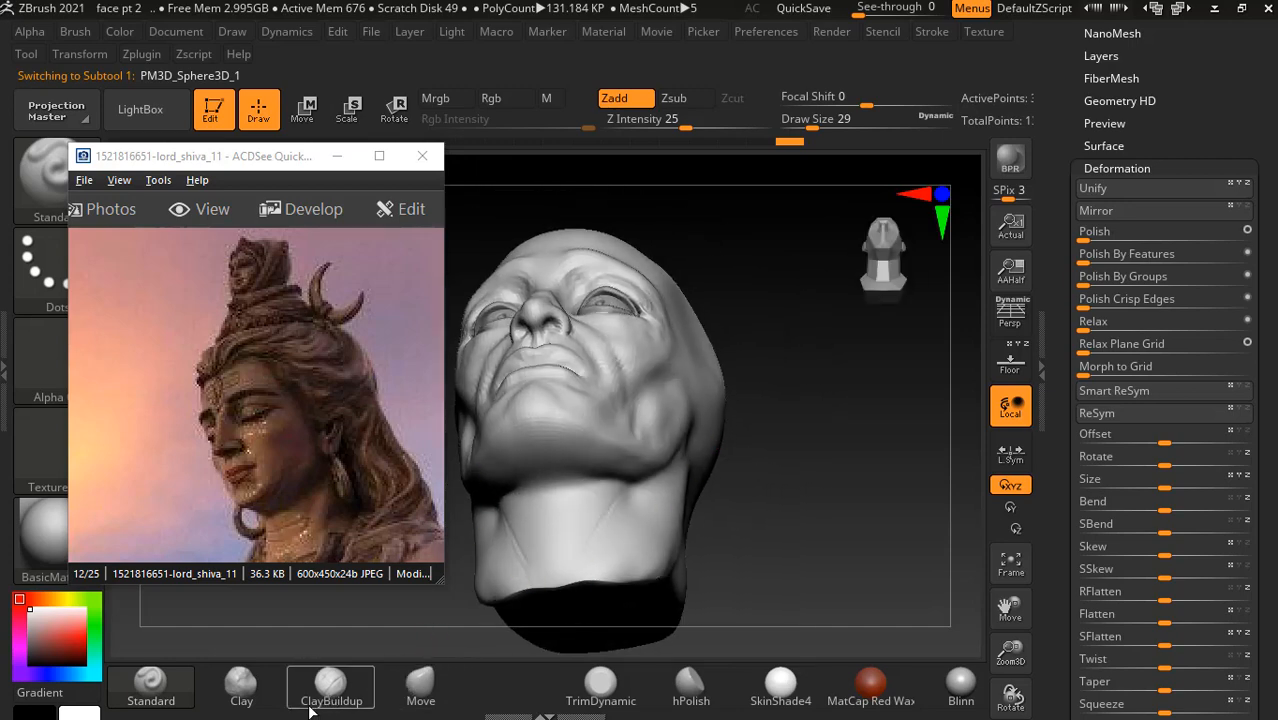
# - Choose the ClayBuildup brush with draw size 121 for sculpting the neck
pyautogui.click(336, 690)
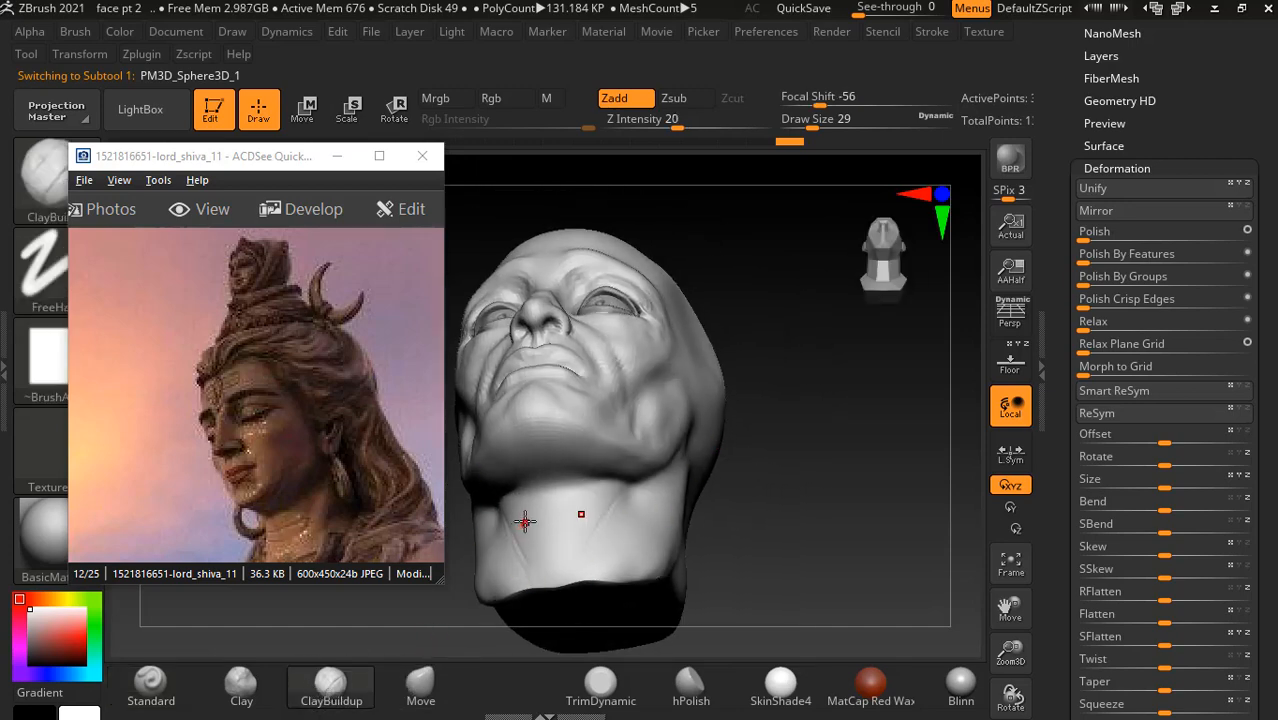
pyautogui.press(']')
pyautogui.press(']')
pyautogui.press(']')
pyautogui.press(']')
pyautogui.press(']')
pyautogui.press(']')
pyautogui.press(']')
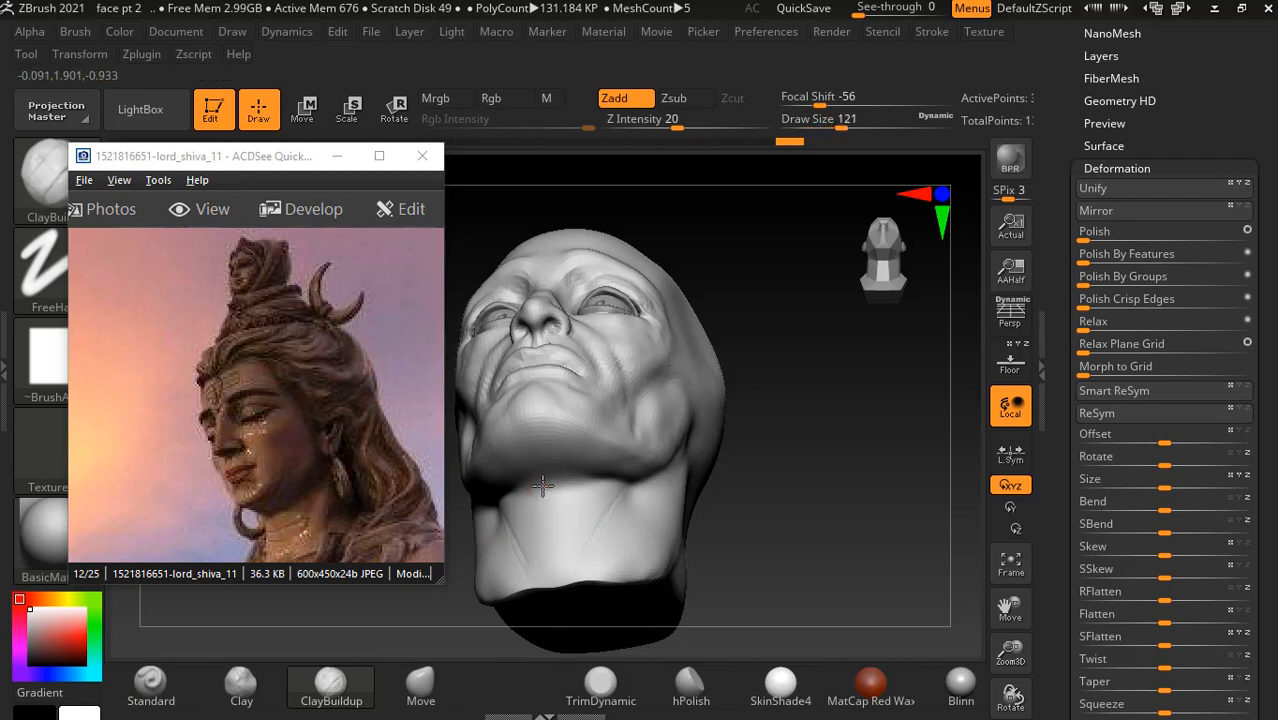
# - Undo a trial clay stroke on the front of the throat and lower the brush's Z Intensity to 1
pyautogui.moveTo(543, 486)
pyautogui.mouseDown()
pyautogui.moveTo(550, 530)
pyautogui.moveTo(558, 500)
pyautogui.mouseUp()
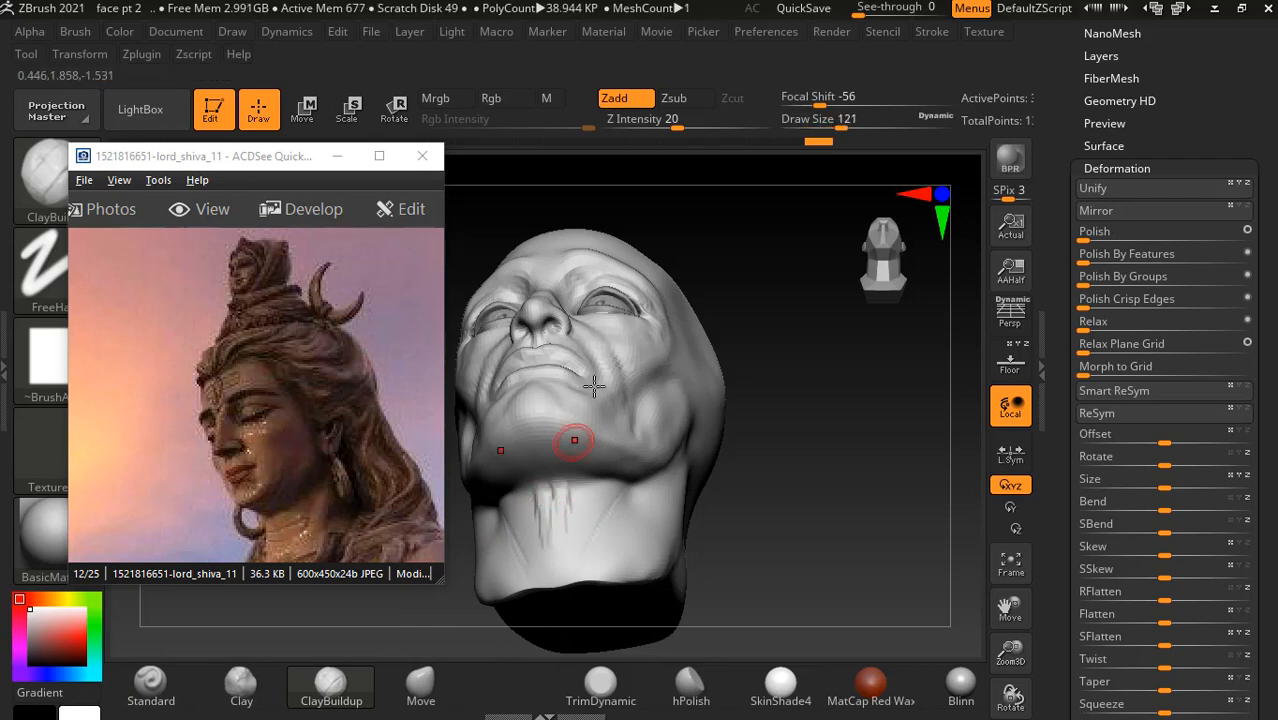
pyautogui.press('ctrl')
pyautogui.click(675, 128)
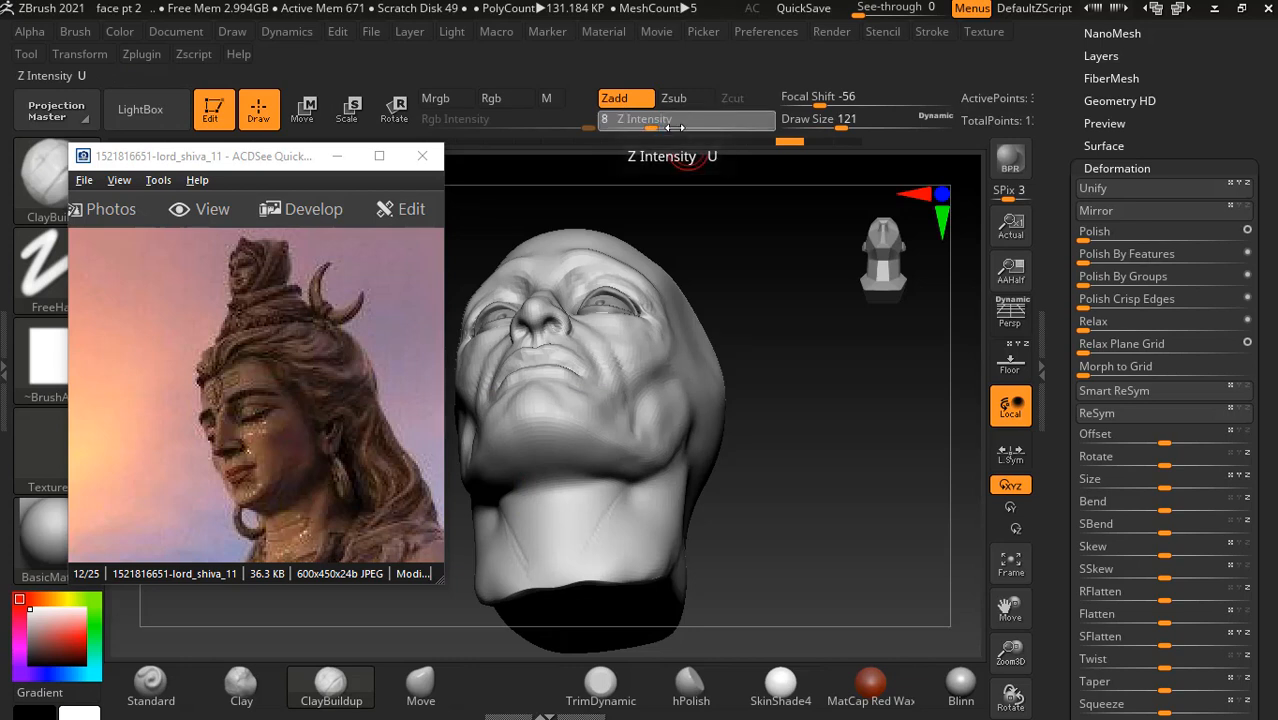
pyautogui.write('2')
pyautogui.press('Return')
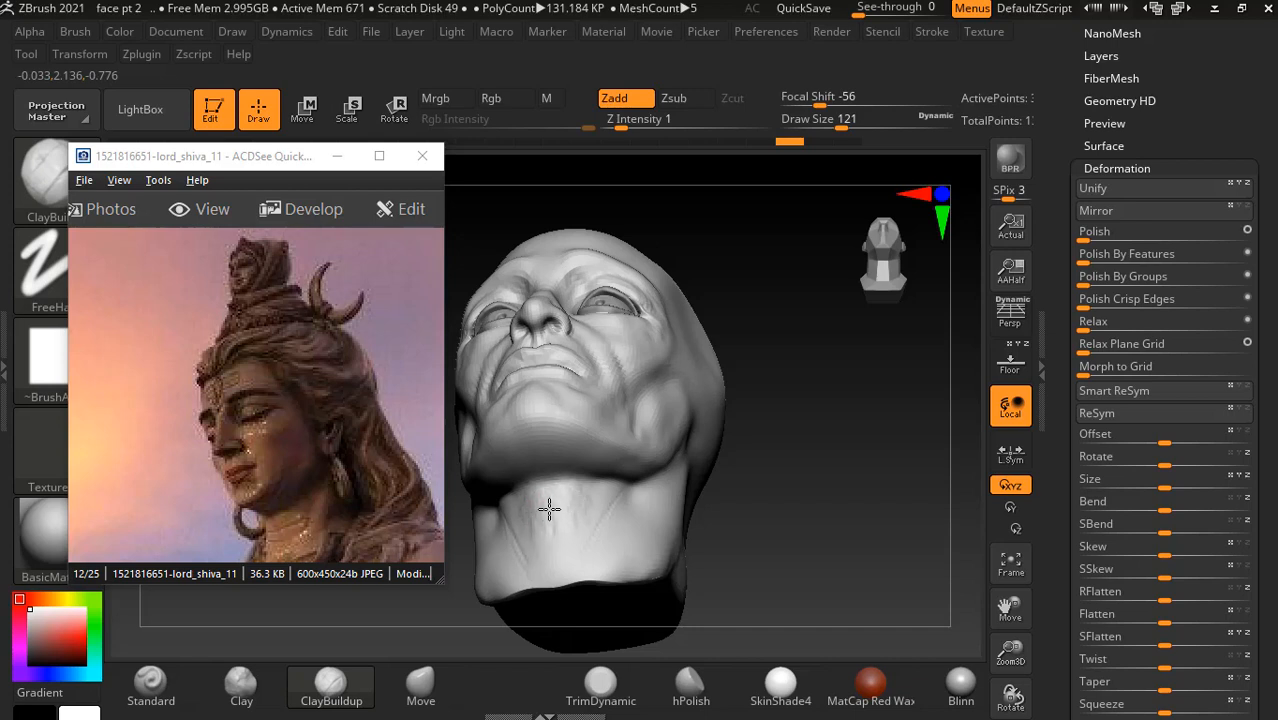
# - Build up the throat and side neck muscles lightly with ClayBuildup and smooth the lower edge of the neck
pyautogui.moveTo(549, 509)
pyautogui.mouseDown()
pyautogui.moveTo(573, 496)
pyautogui.moveTo(560, 525)
pyautogui.mouseUp()
pyautogui.moveTo(842, 474)
pyautogui.mouseDown()
pyautogui.moveTo(853, 516)
pyautogui.moveTo(870, 512)
pyautogui.moveTo(820, 516)
pyautogui.mouseUp()
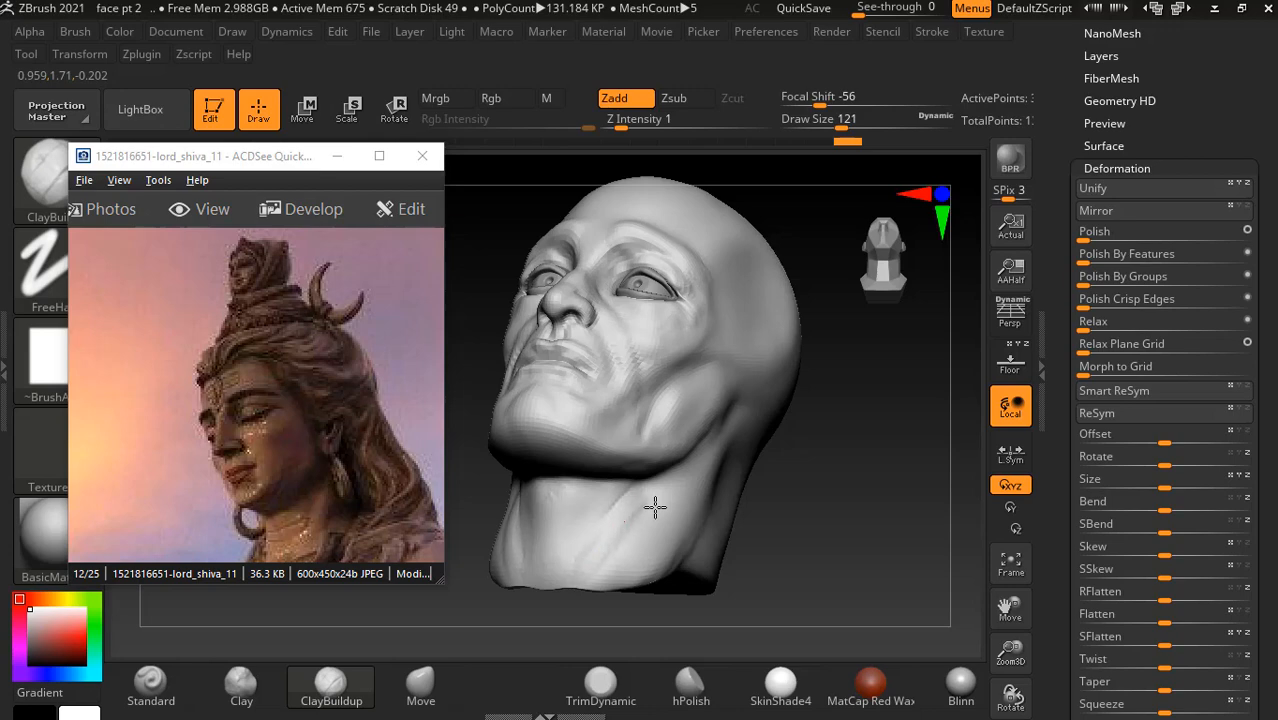
pyautogui.moveTo(655, 508)
pyautogui.mouseDown(button='right')
pyautogui.moveTo(835, 494)
pyautogui.moveTo(829, 518)
pyautogui.moveTo(657, 541)
pyautogui.moveTo(678, 527)
pyautogui.moveTo(656, 420)
pyautogui.moveTo(727, 531)
pyautogui.moveTo(695, 464)
pyautogui.mouseUp(button='right')
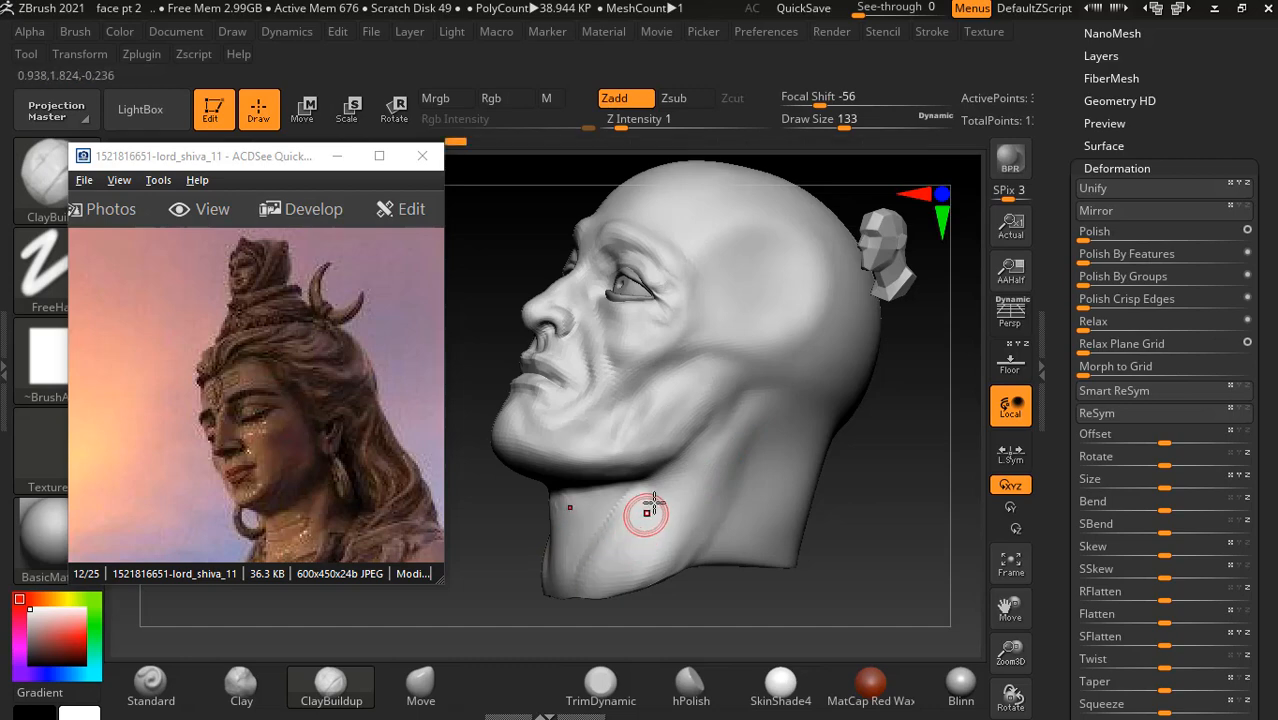
pyautogui.moveTo(864, 499)
pyautogui.mouseDown(button='right')
pyautogui.moveTo(901, 499)
pyautogui.moveTo(897, 522)
pyautogui.moveTo(842, 543)
pyautogui.moveTo(776, 514)
pyautogui.moveTo(853, 455)
pyautogui.mouseUp(button='right')
pyautogui.keyDown('shift'); pyautogui.moveTo(557, 520); pyautogui.dragTo(559, 537); pyautogui.keyUp('shift')
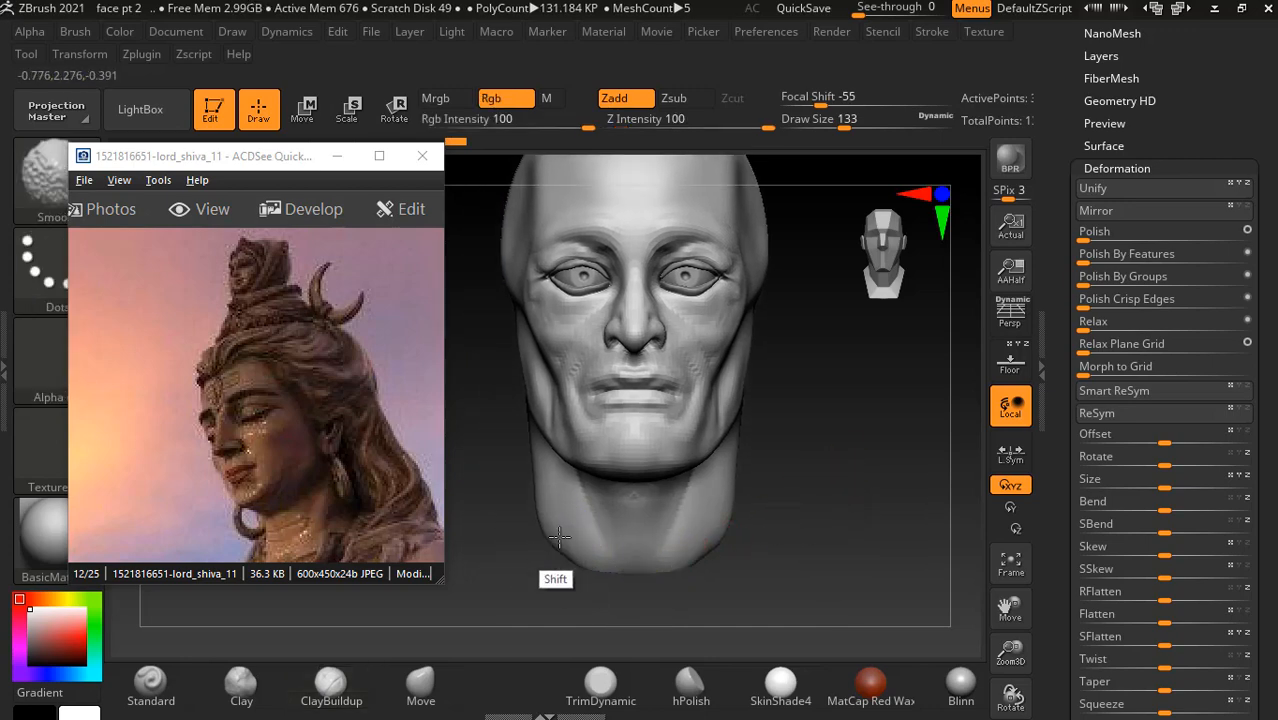
pyautogui.moveTo(870, 471)
pyautogui.mouseDown(button='right')
pyautogui.moveTo(856, 494)
pyautogui.moveTo(870, 505)
pyautogui.mouseUp(button='right')
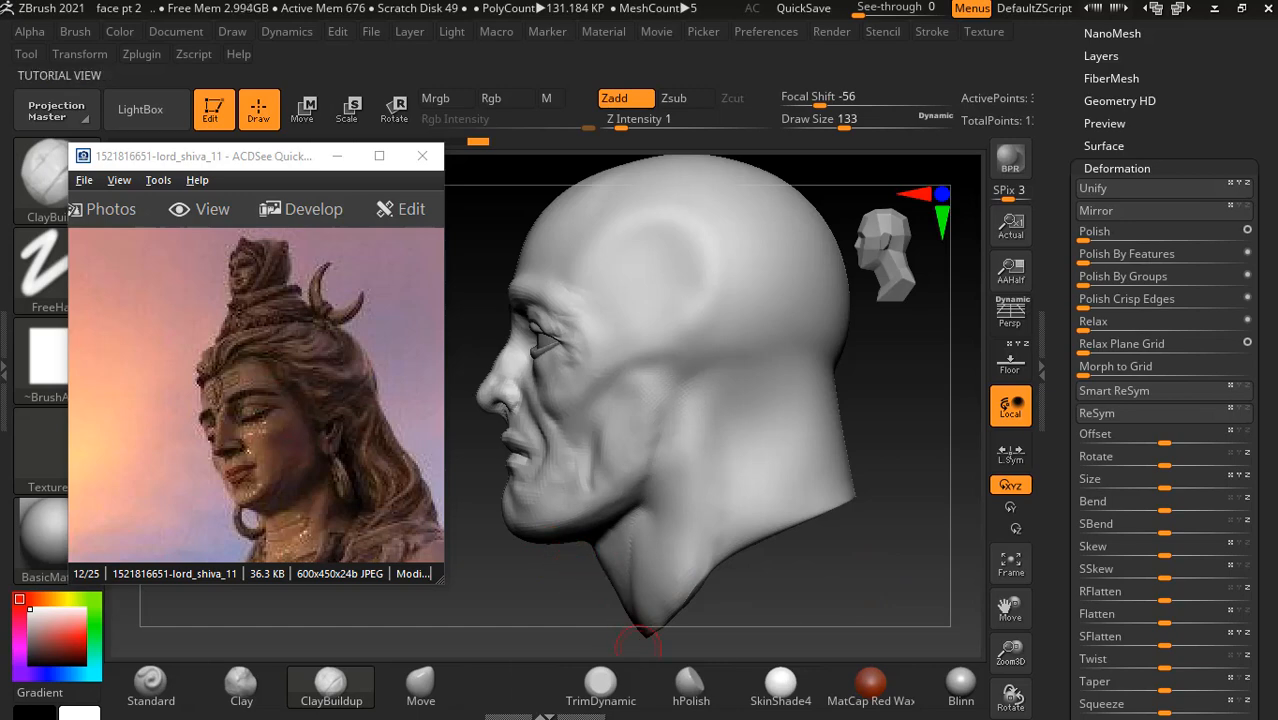
# - Examine the neck and jaw construction in the step-by-step profile head drawing guide in ACDSee
pyautogui.click(245, 428)
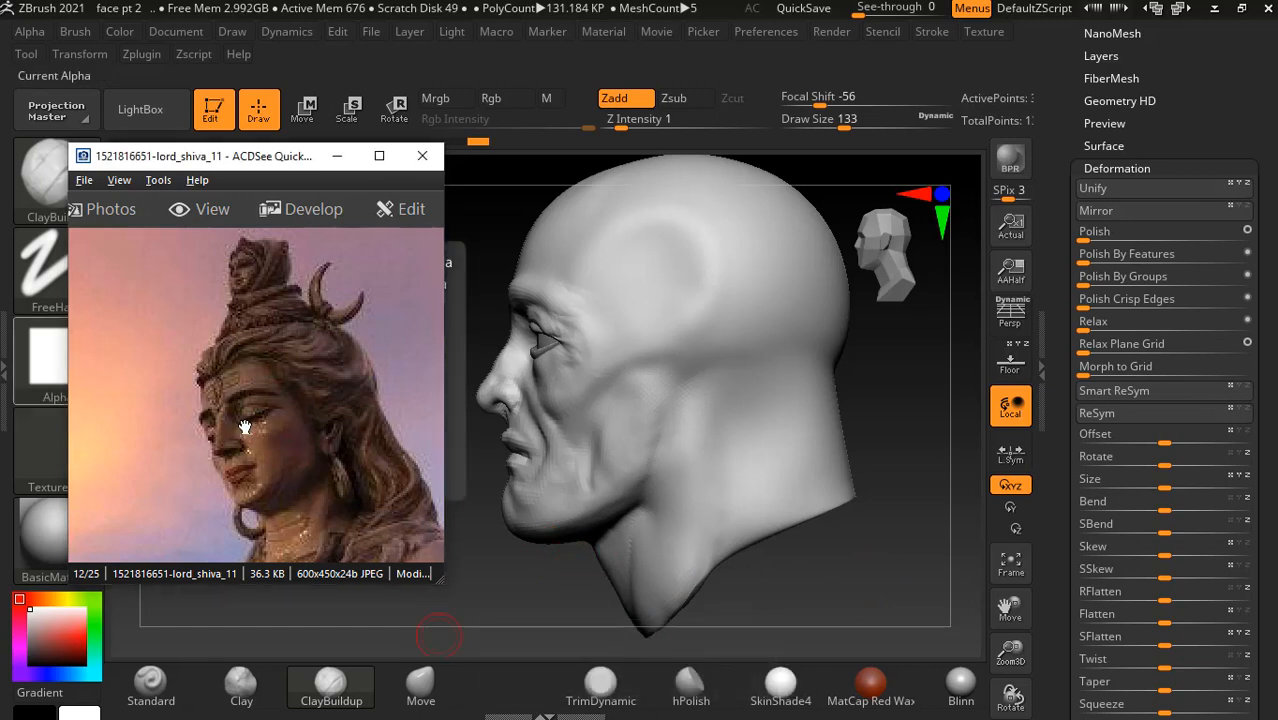
pyautogui.scroll(-1, 245, 428)
pyautogui.click(379, 156)
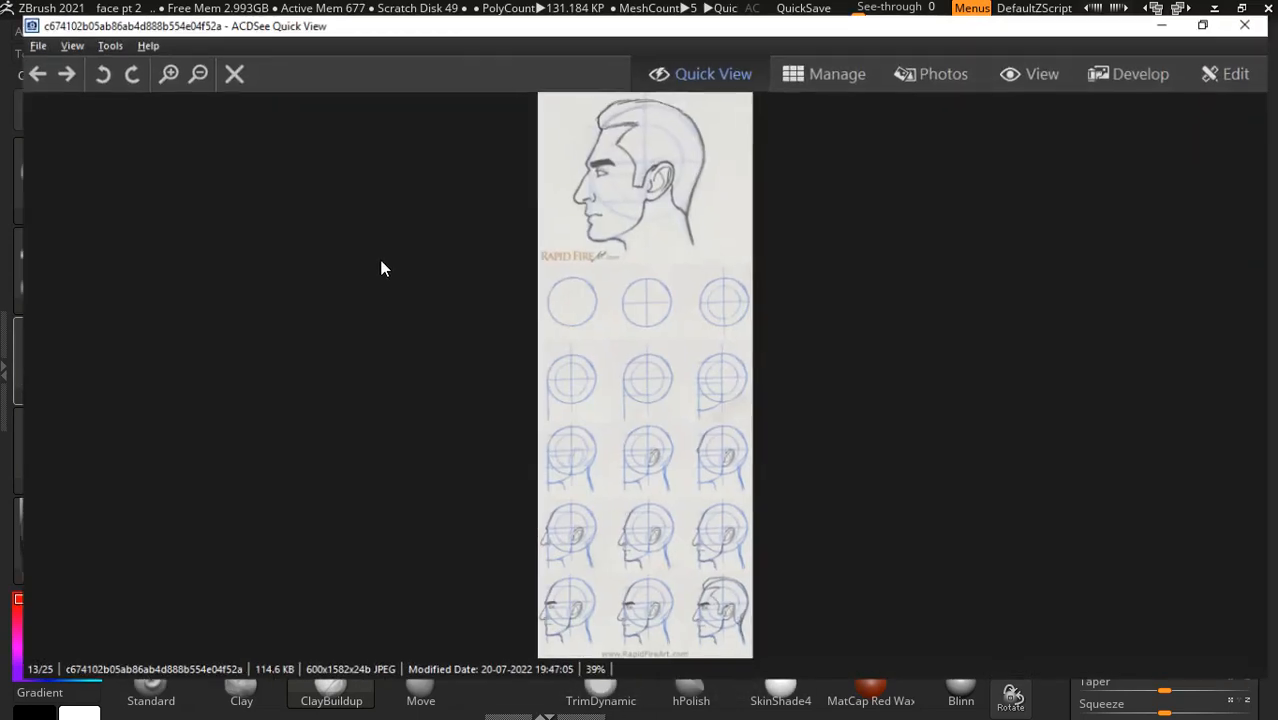
pyautogui.keyDown('ctrl'); pyautogui.scroll(3, 585, 314); pyautogui.keyUp('ctrl')
pyautogui.moveTo(653, 534); pyautogui.dragTo(652, 208)
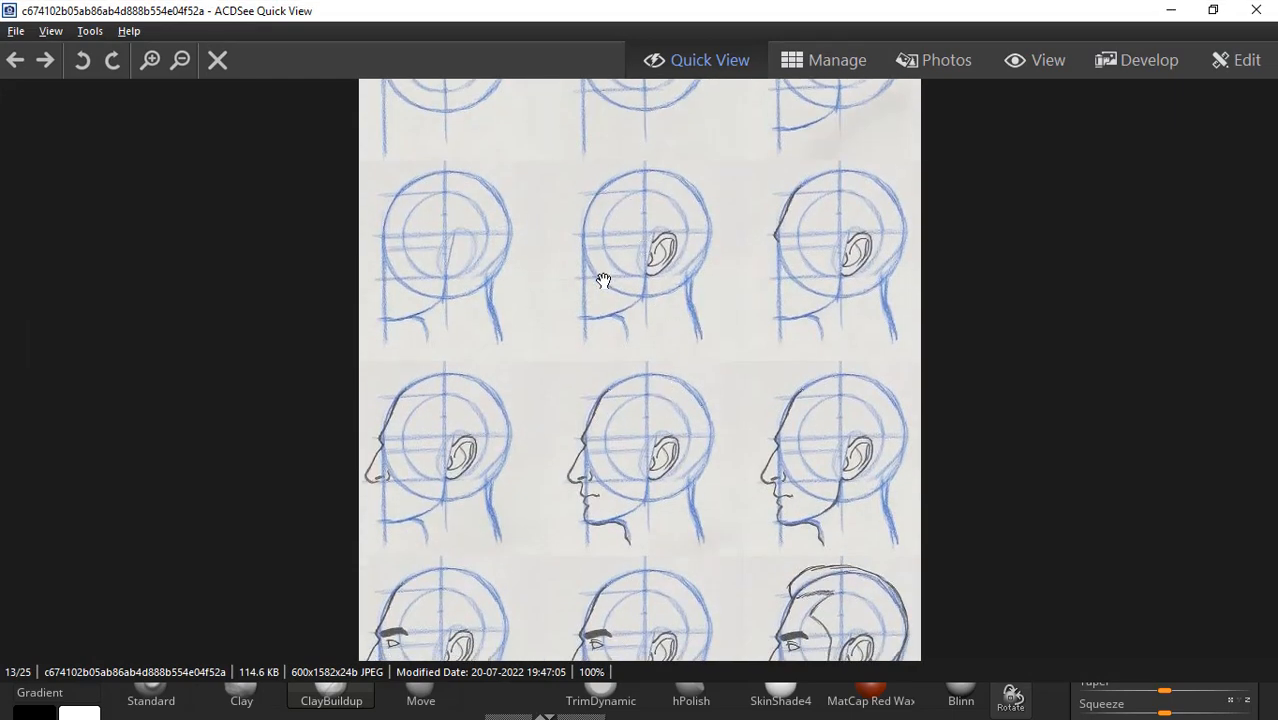
# - Enlarge the profile drawing guide to 150% and shrink its window over ZBrush, framing the face profile stage beside the sculpted head
pyautogui.keyDown('ctrl'); pyautogui.scroll(1, 603, 281); pyautogui.keyUp('ctrl')
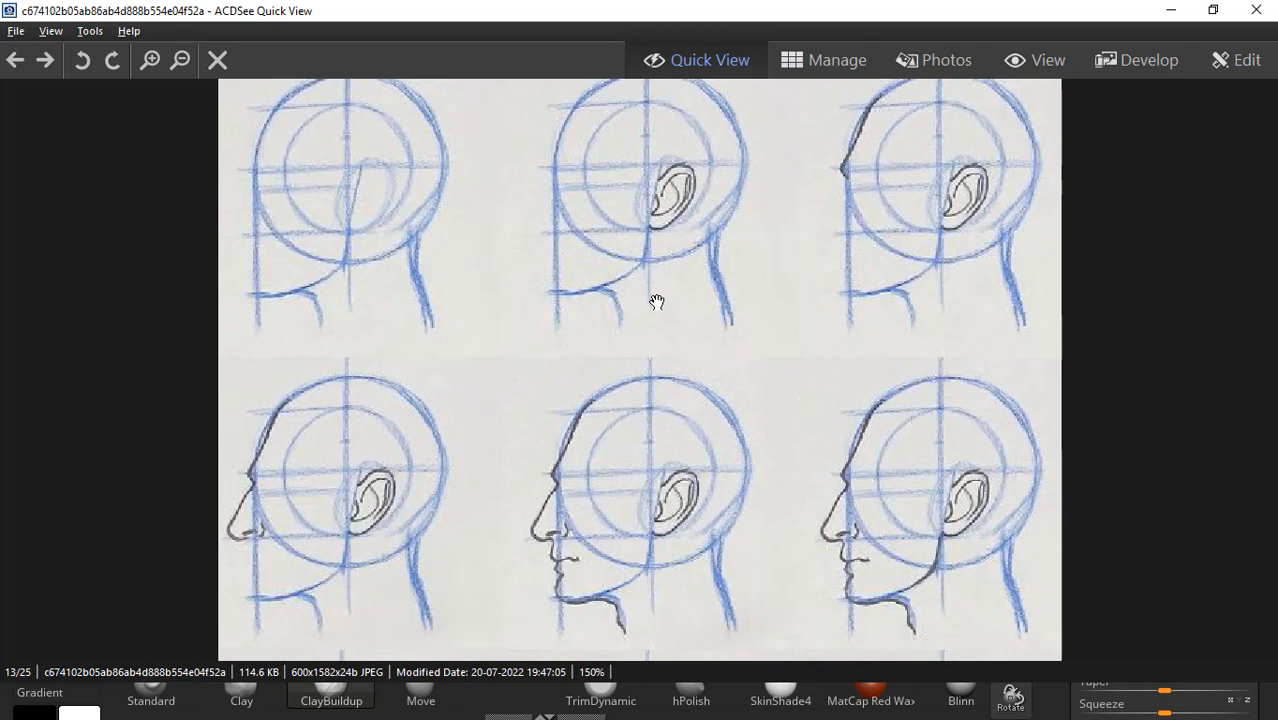
pyautogui.moveTo(1079, 9); pyautogui.dragTo(249, 72)
pyautogui.moveTo(281, 308); pyautogui.dragTo(147, 276)
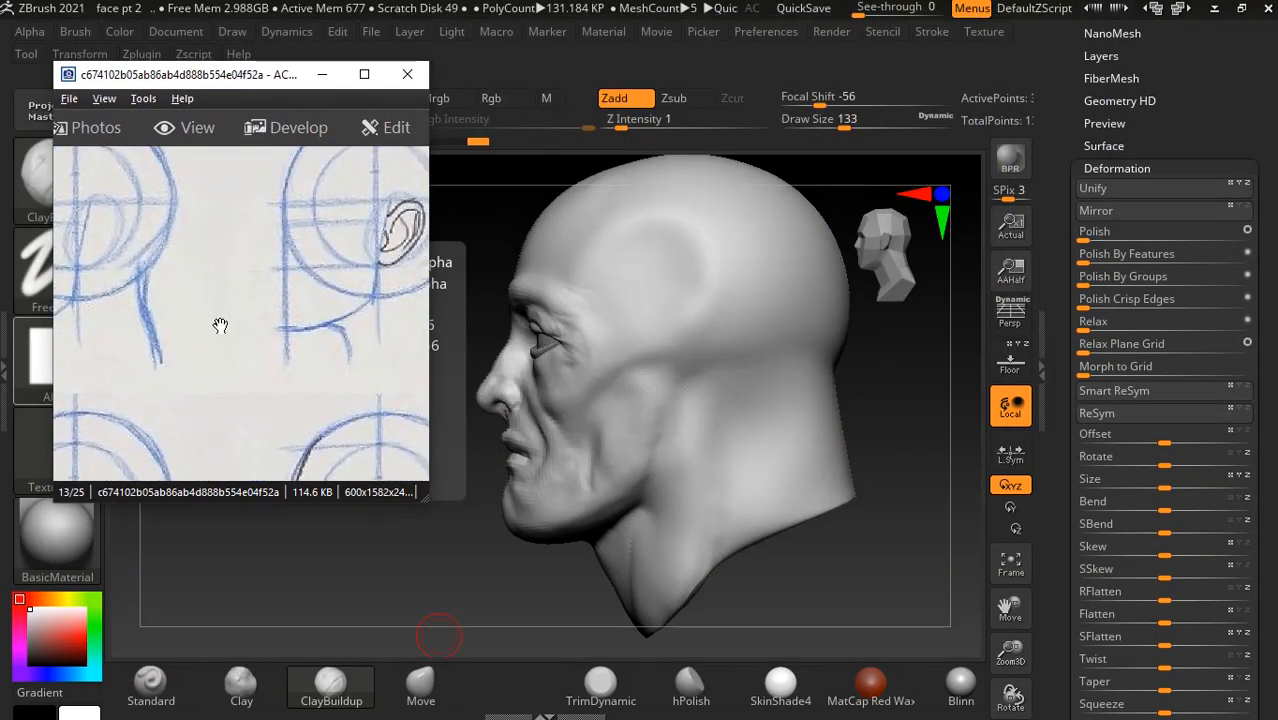
pyautogui.moveTo(253, 379); pyautogui.dragTo(125, 308)
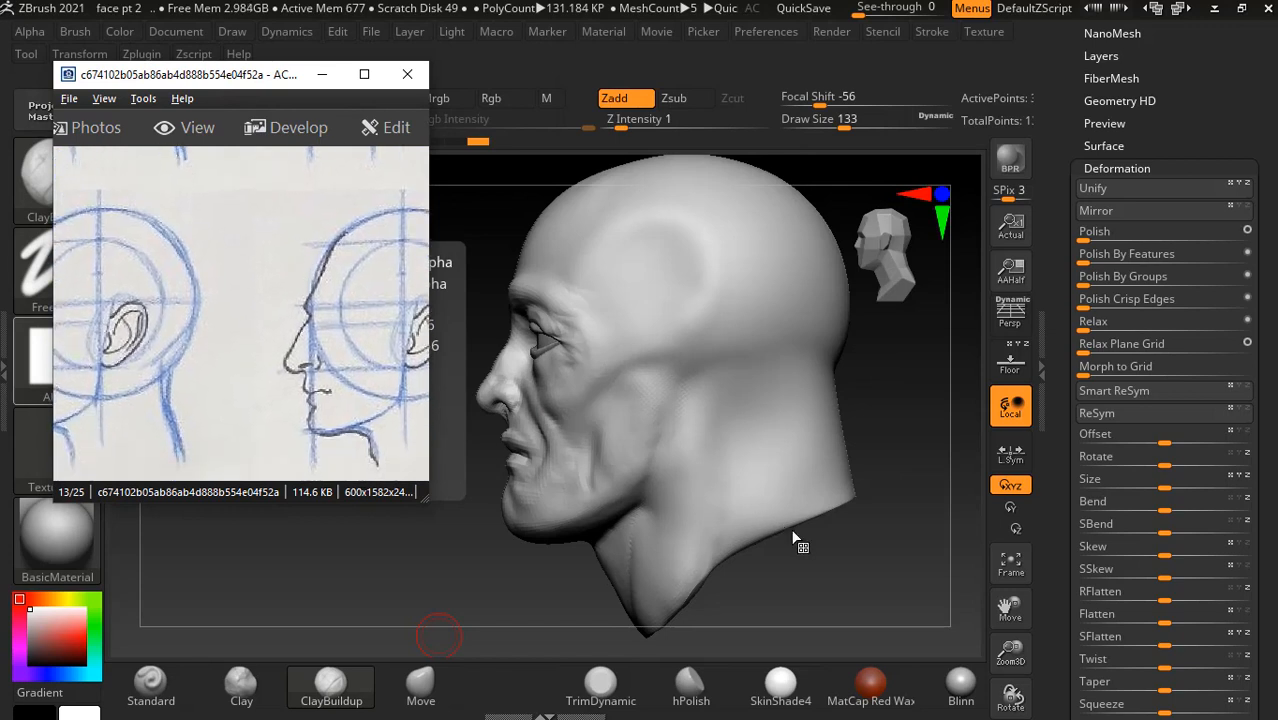
# - Adjust the nose bridge below the brow in profile using the Move brush at draw size 193
pyautogui.click(826, 557)
pyautogui.moveTo(845, 562); pyautogui.dragTo(846, 567)
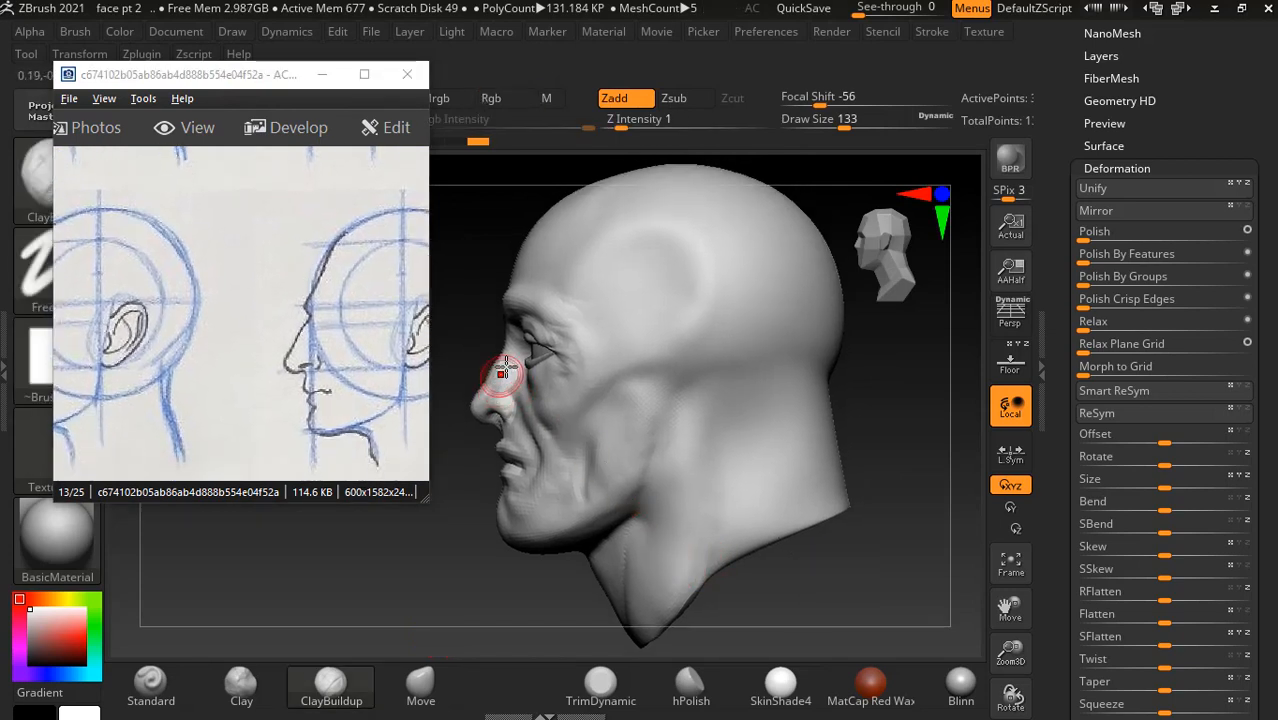
pyautogui.moveTo(897, 468)
pyautogui.keyDown('alt'); pyautogui.mouseDown()
pyautogui.moveTo(916, 434)
pyautogui.moveTo(913, 480)
pyautogui.mouseUp(); pyautogui.keyUp('alt')
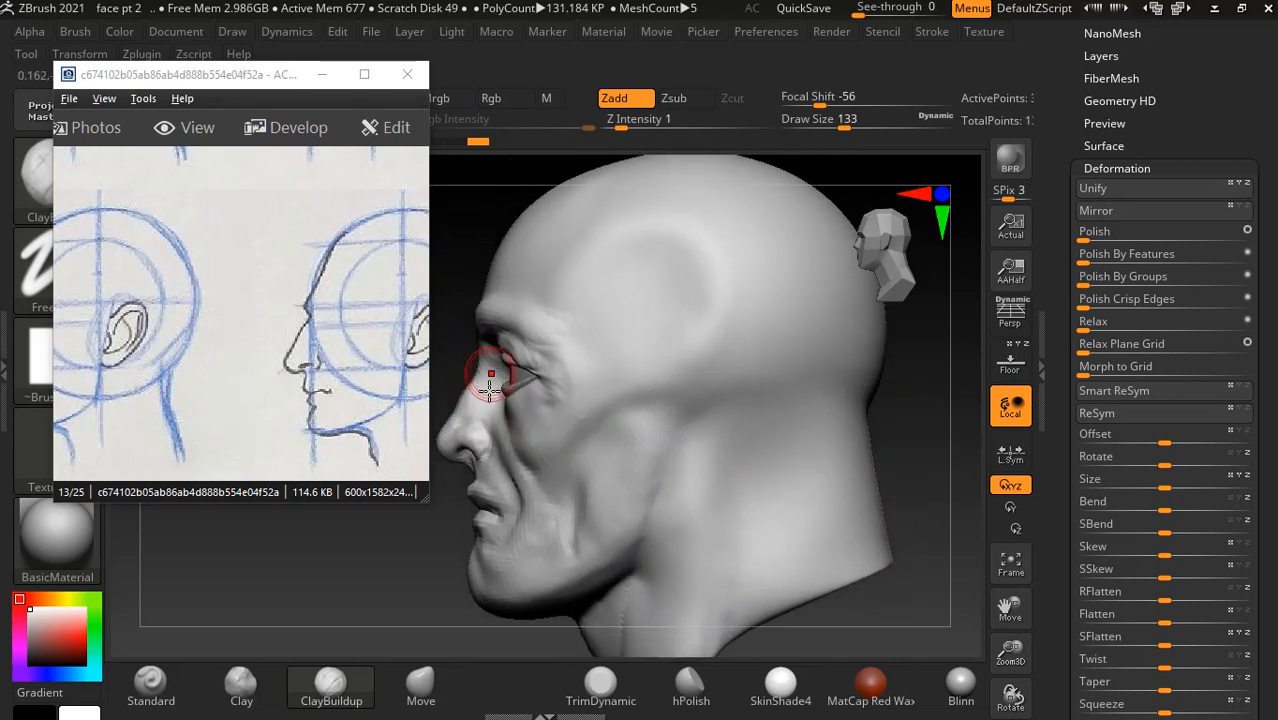
pyautogui.click(420, 685)
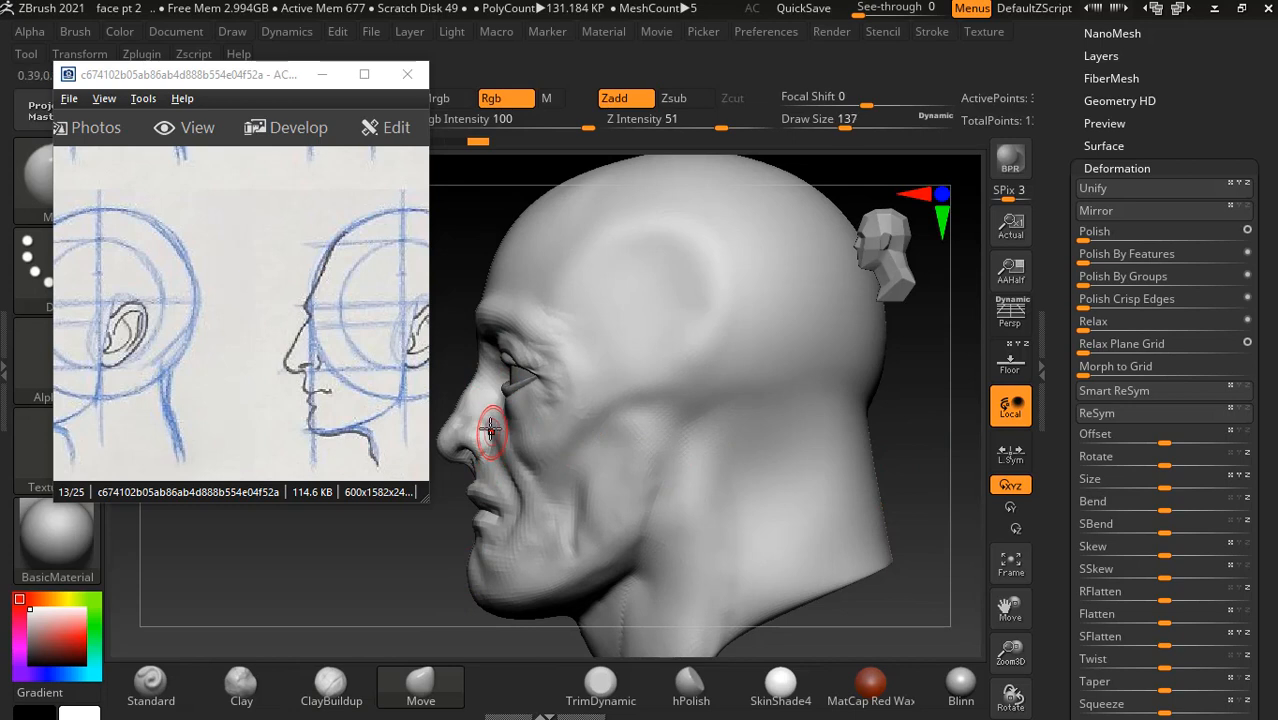
pyautogui.press(']')
pyautogui.press(']')
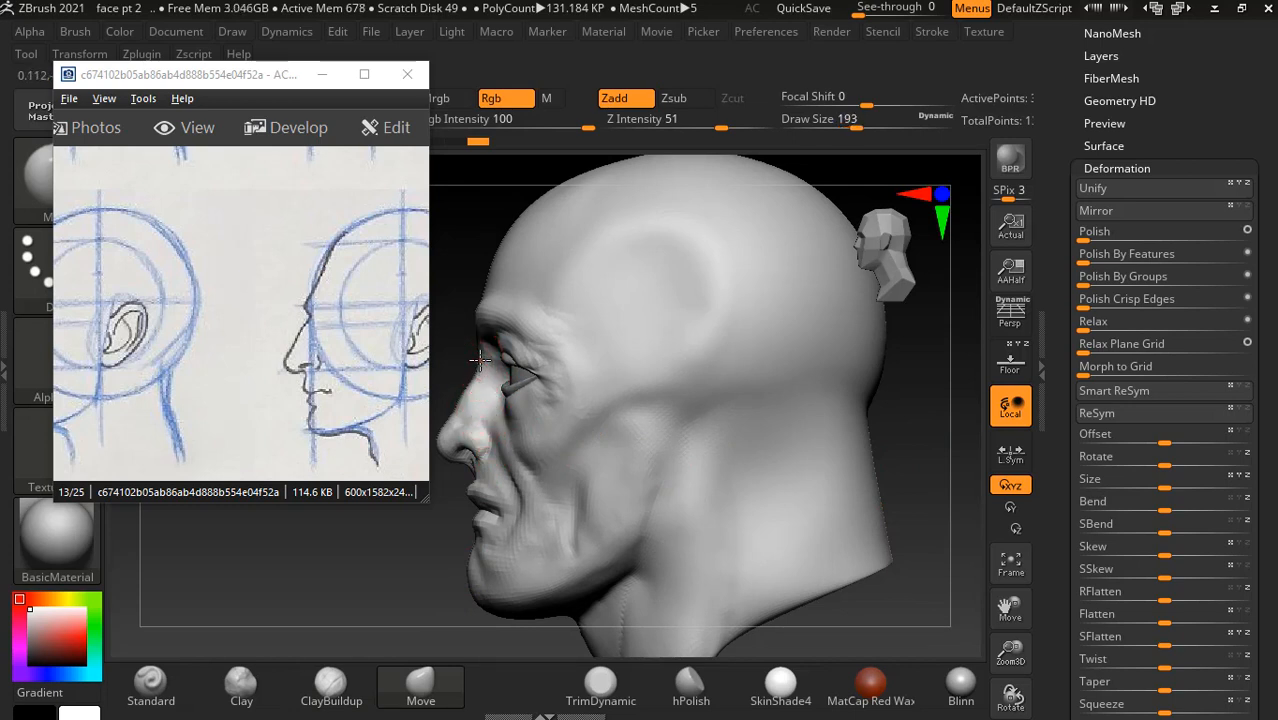
pyautogui.moveTo(476, 366); pyautogui.dragTo(484, 361)
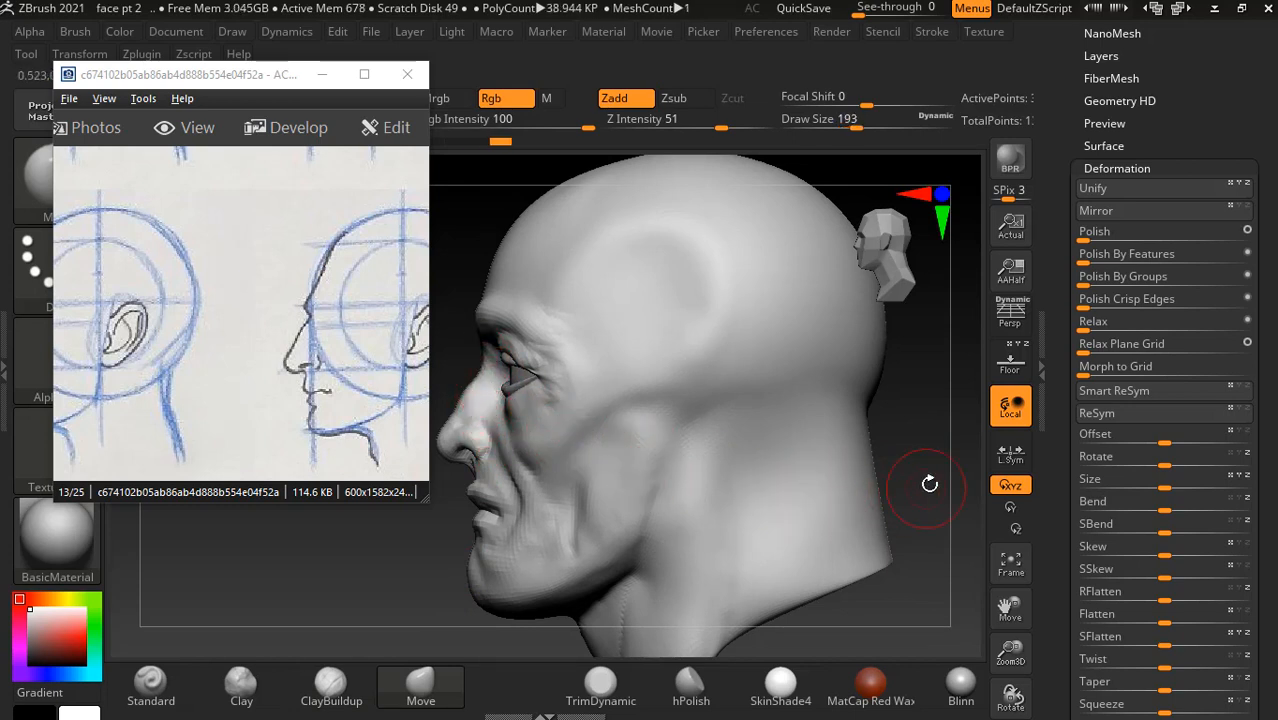
# - Check the face at an angle and refine the upper nose bridge in side profile with the Move brush
pyautogui.moveTo(924, 470); pyautogui.dragTo(925, 484)
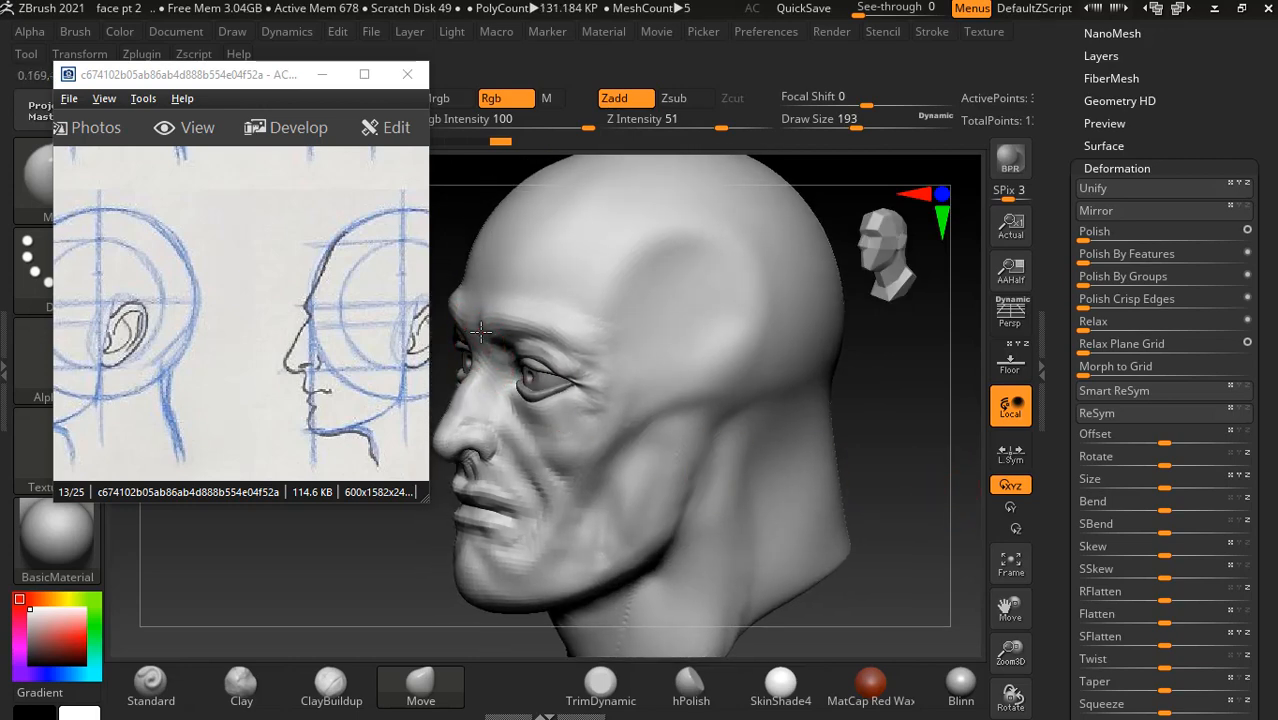
pyautogui.moveTo(887, 431); pyautogui.dragTo(790, 442)
pyautogui.moveTo(406, 605)
pyautogui.keyDown('shift'); pyautogui.mouseDown()
pyautogui.moveTo(386, 582)
pyautogui.moveTo(425, 565)
pyautogui.moveTo(430, 595)
pyautogui.mouseUp(); pyautogui.keyUp('shift')
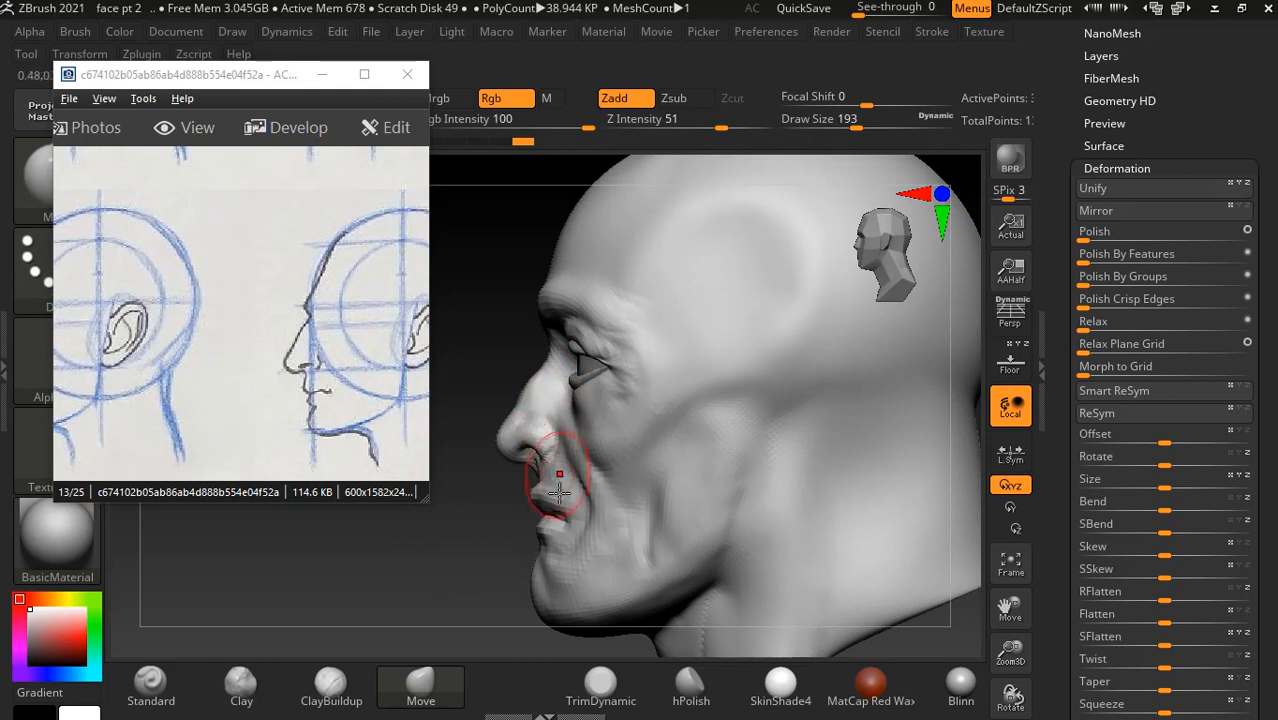
pyautogui.keyDown('alt'); pyautogui.moveTo(425, 575); pyautogui.dragTo(440, 512); pyautogui.keyUp('alt')
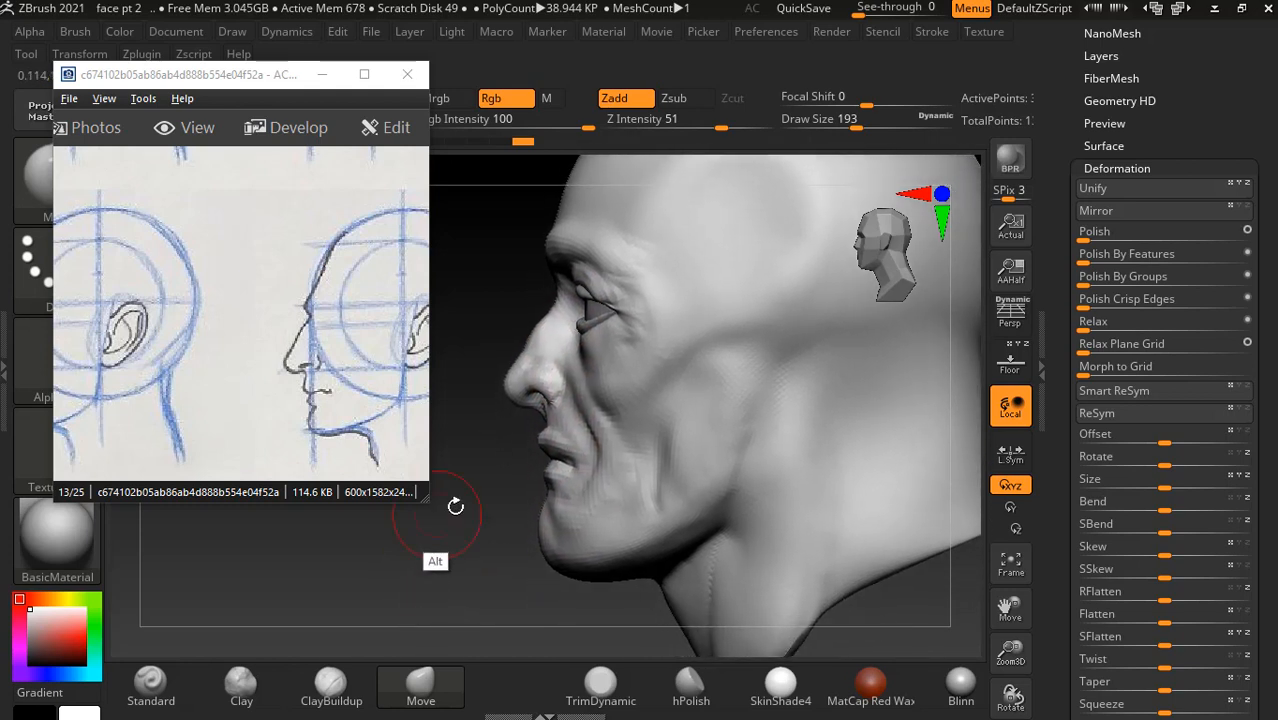
pyautogui.moveTo(568, 302); pyautogui.dragTo(564, 326)
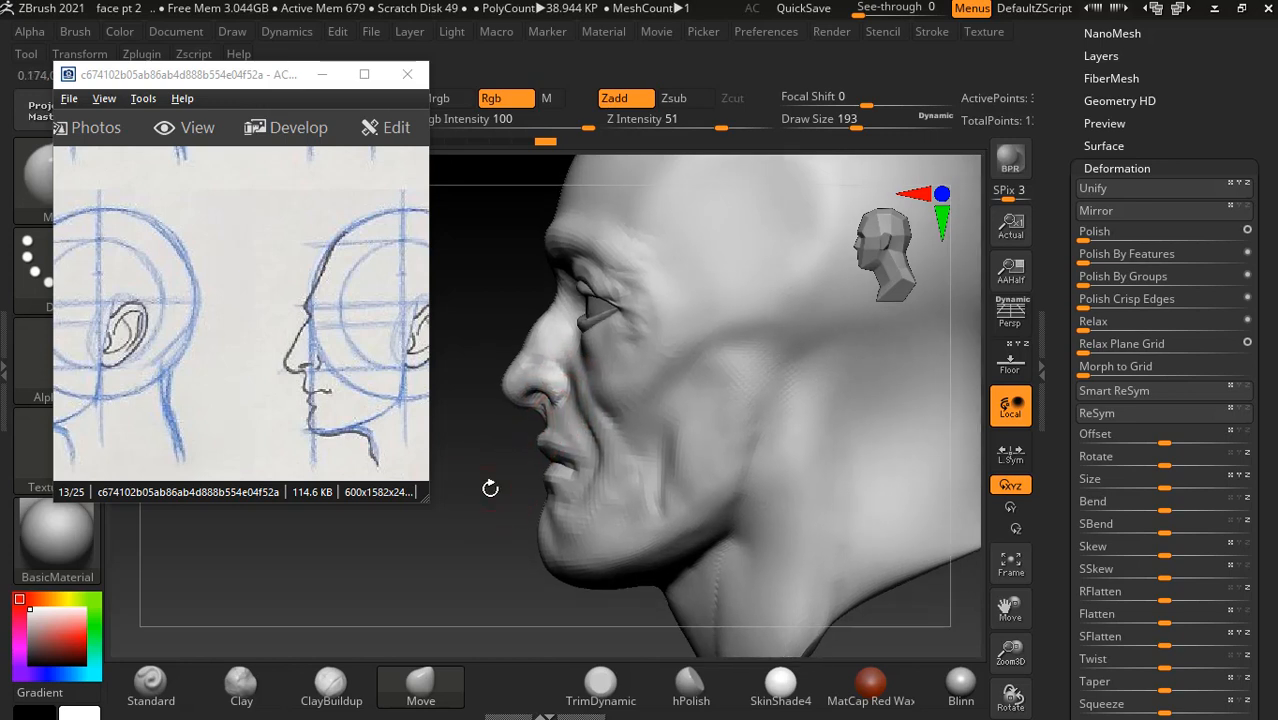
# - Reshape the area between the nostril and upper lip with the Move brush at draw size 129
pyautogui.moveTo(497, 474); pyautogui.dragTo(519, 462)
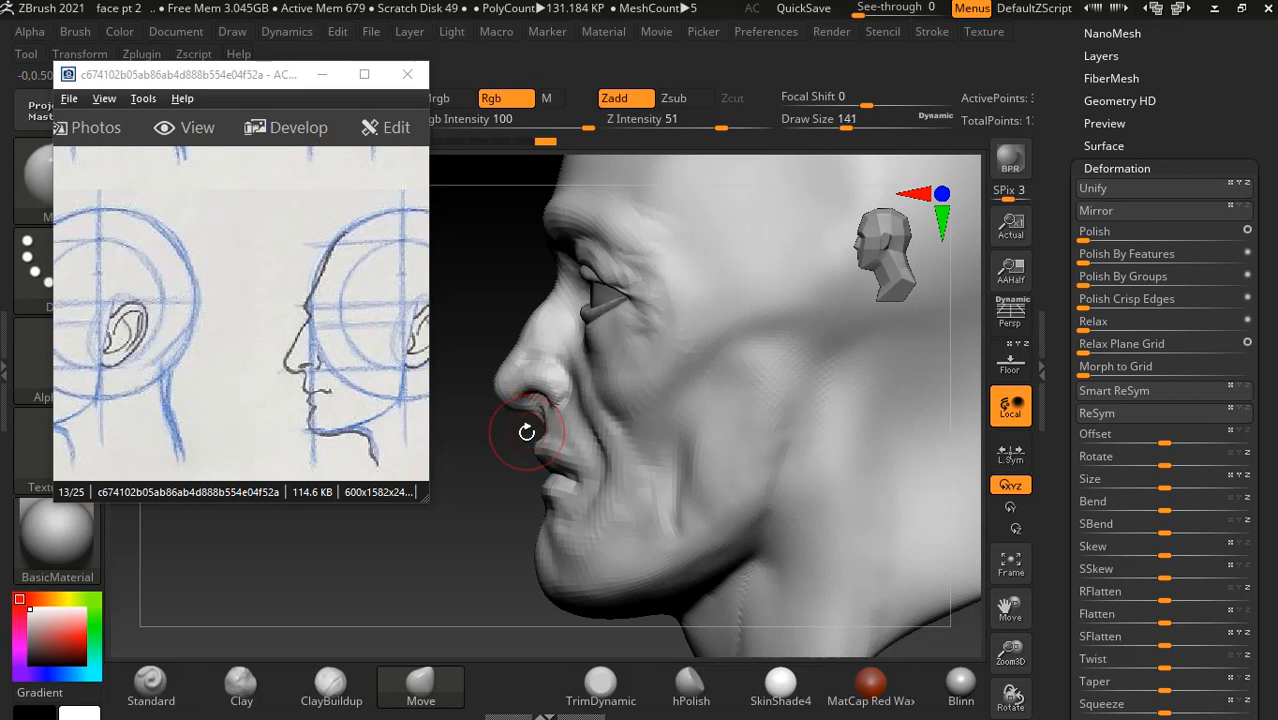
pyautogui.keyDown('alt'); pyautogui.moveTo(495, 503); pyautogui.dragTo(498, 517); pyautogui.keyUp('alt')
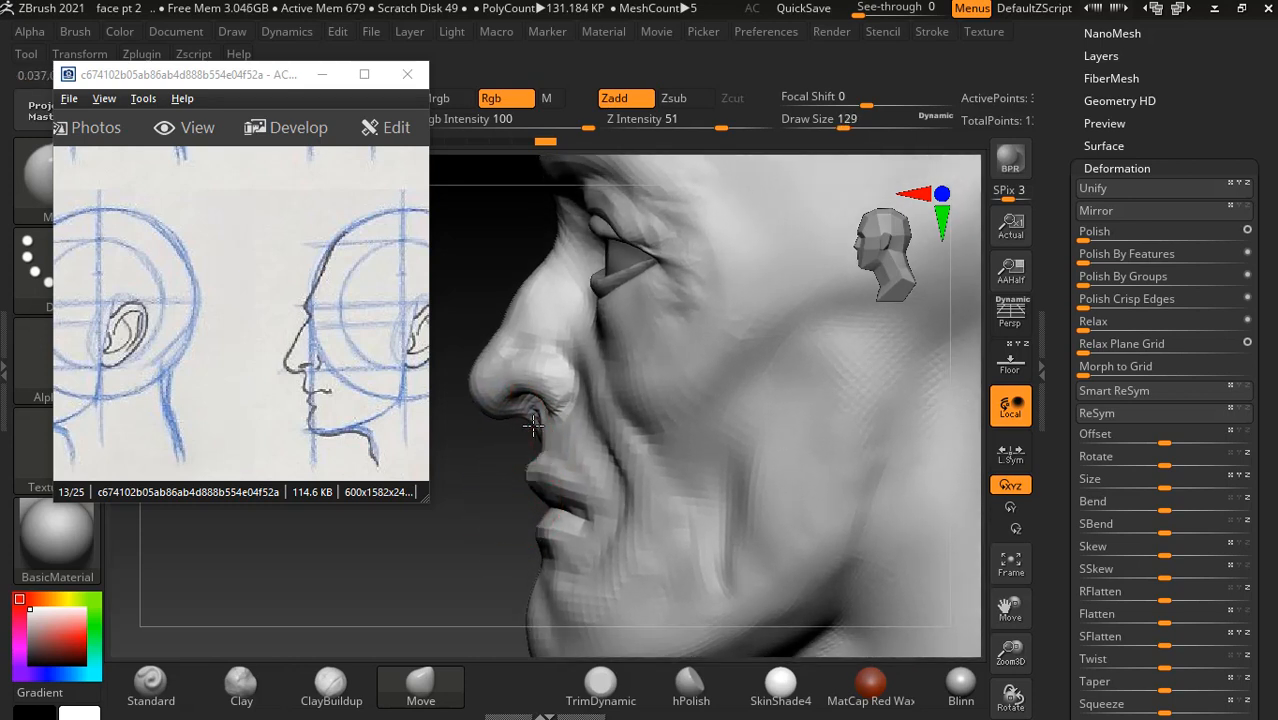
pyautogui.moveTo(533, 426); pyautogui.dragTo(534, 422)
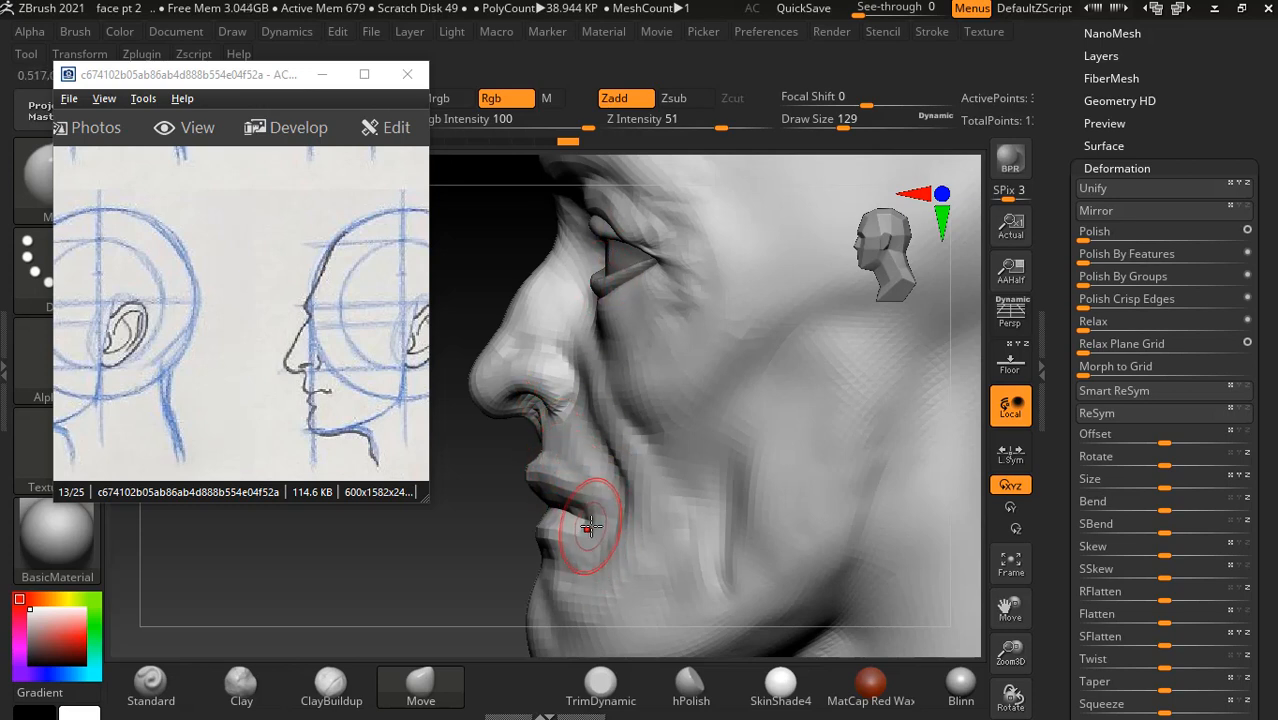
# - Pull the mouth corner back toward the cheek and adjust the lower lip with the Move brush, enlarged to draw size 197
pyautogui.moveTo(587, 526); pyautogui.dragTo(605, 527)
pyautogui.press(']')
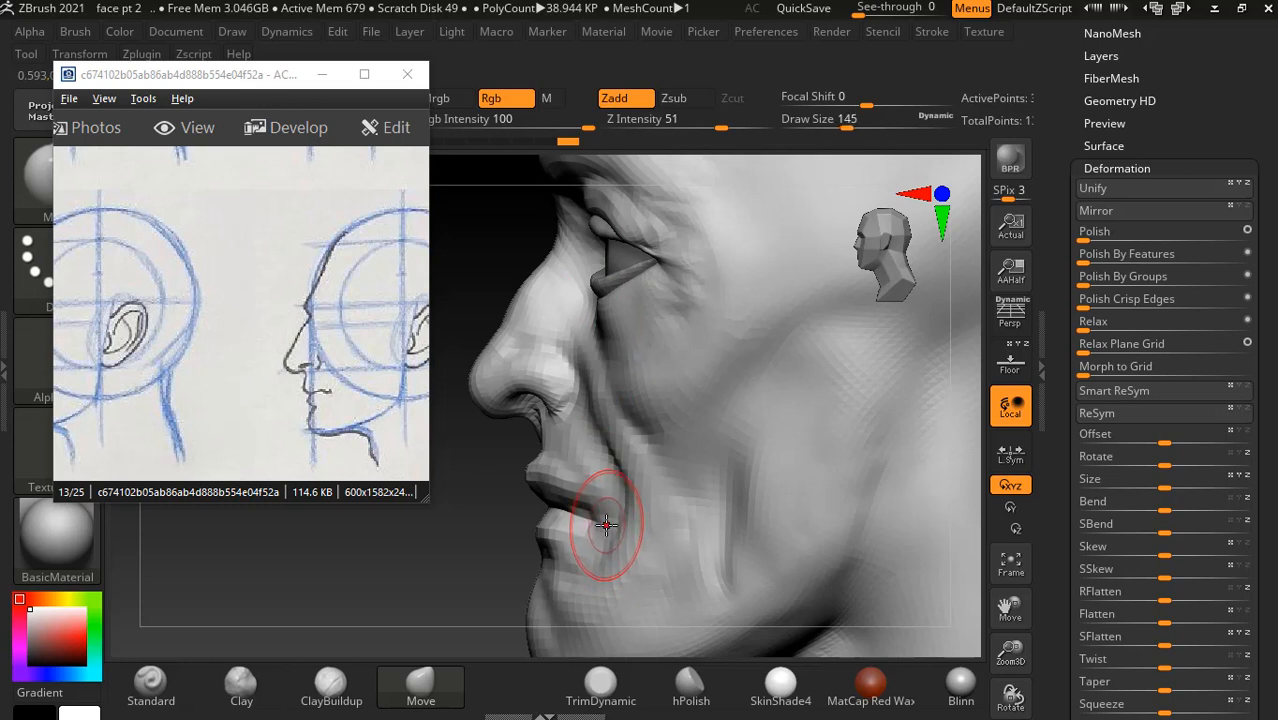
pyautogui.press(']')
pyautogui.press(']')
pyautogui.press(']')
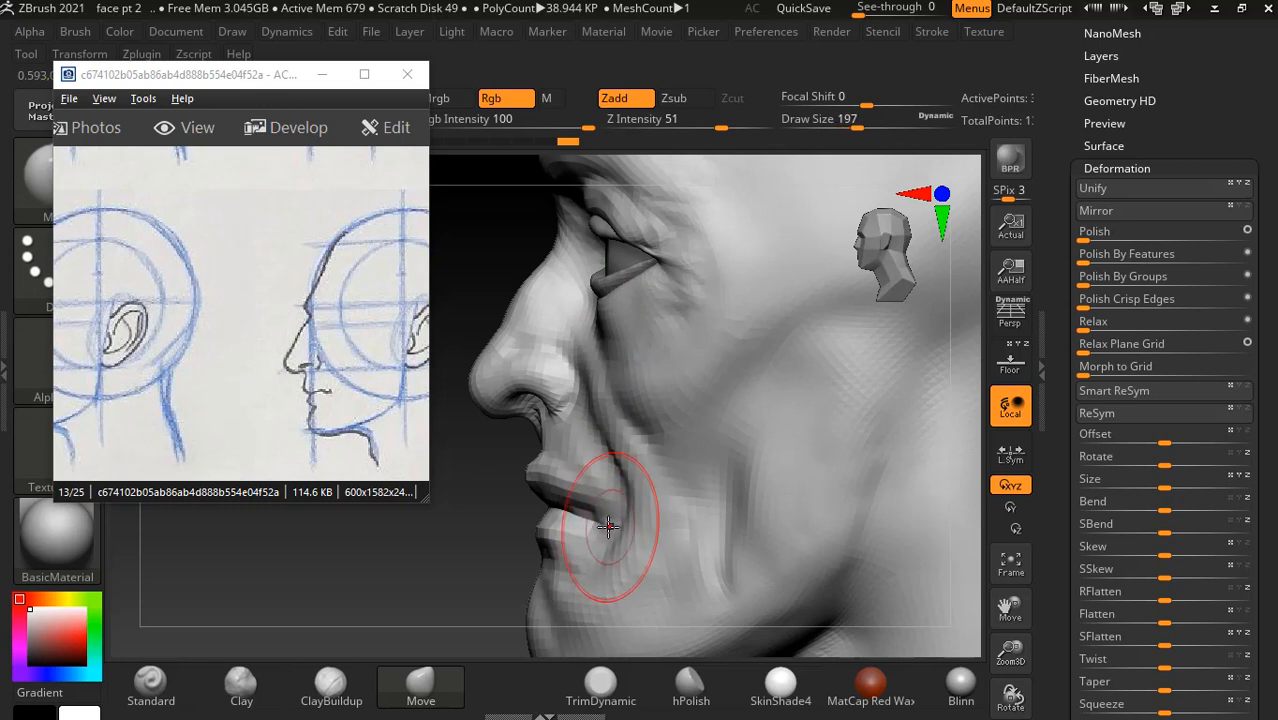
pyautogui.moveTo(634, 529); pyautogui.dragTo(661, 533)
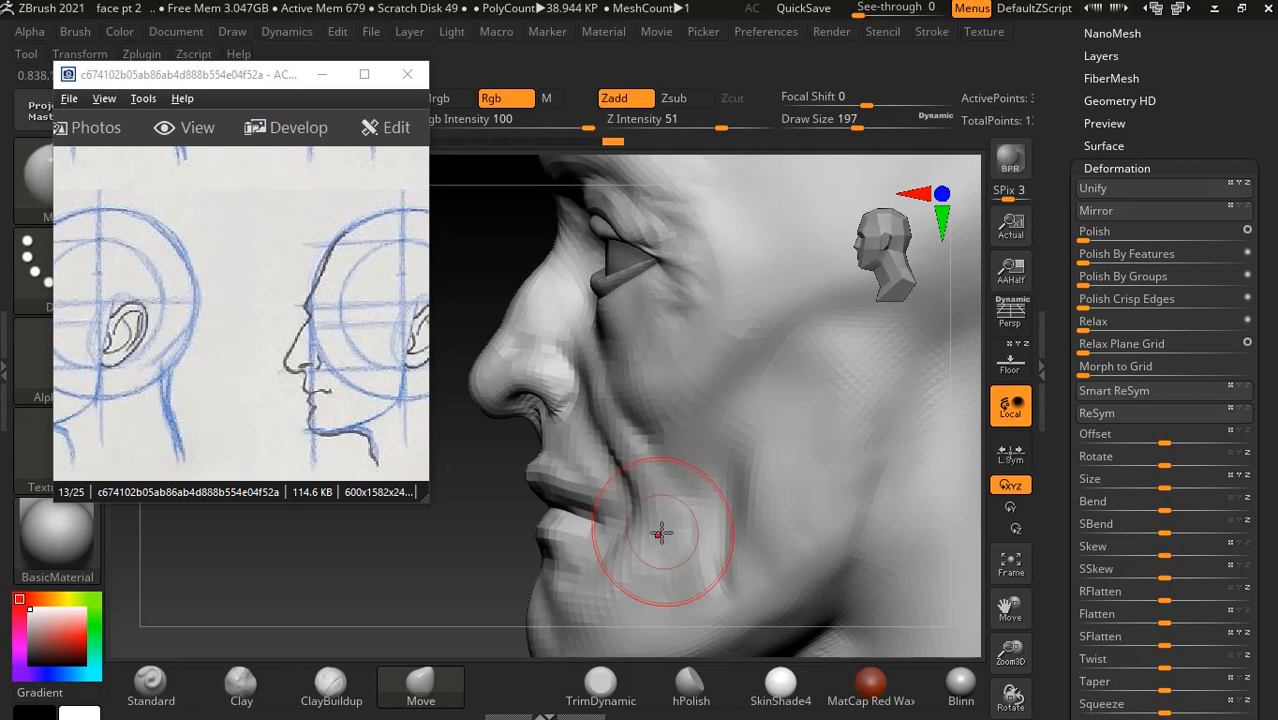
pyautogui.moveTo(612, 568); pyautogui.dragTo(596, 556)
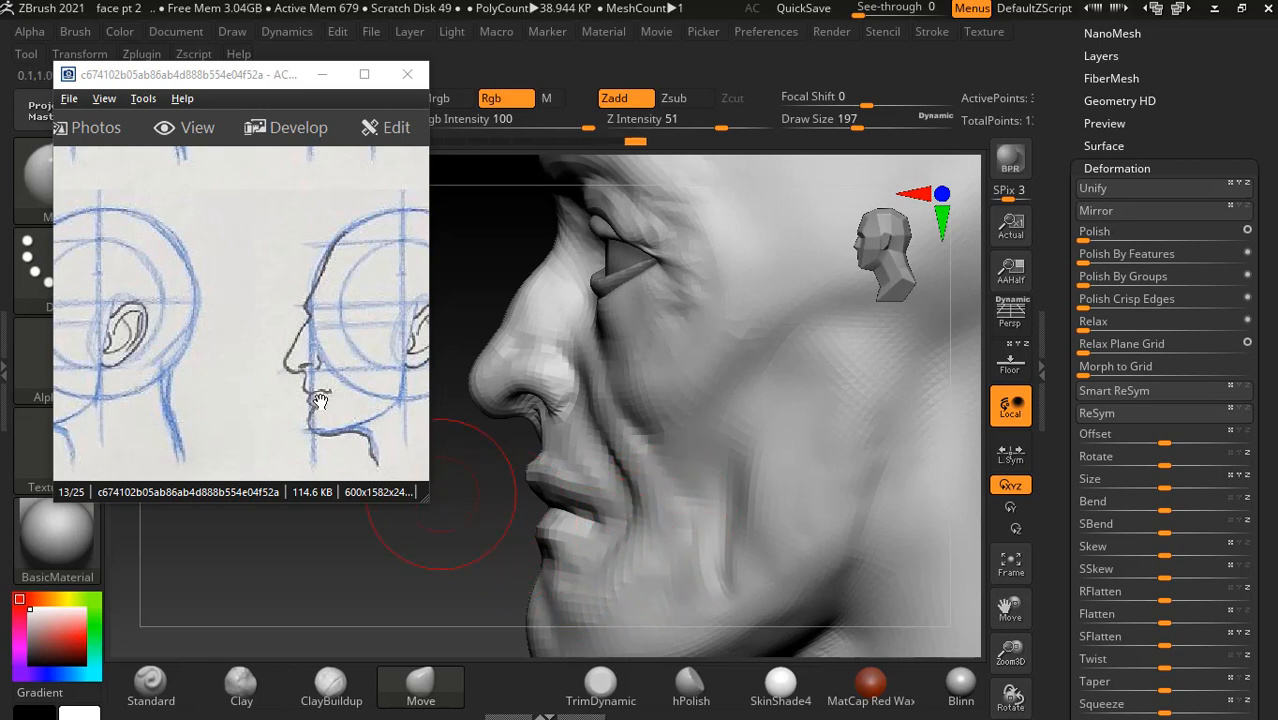
pyautogui.moveTo(499, 505); pyautogui.dragTo(481, 511)
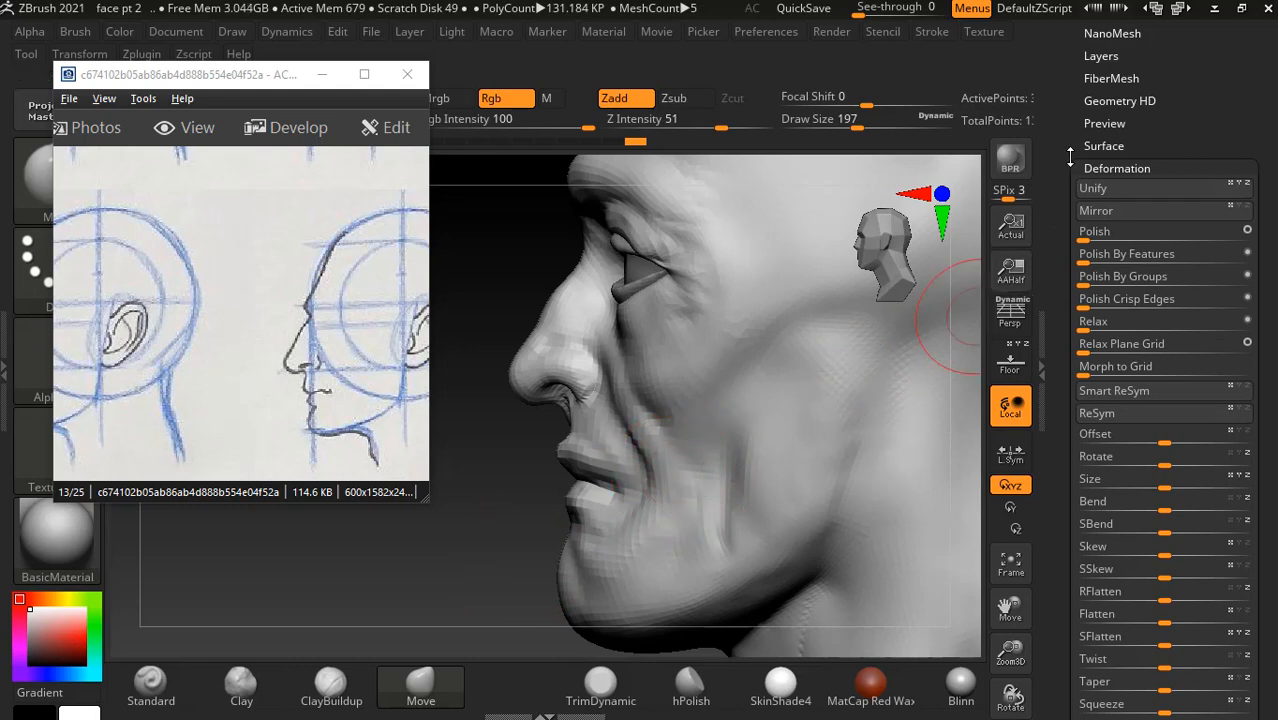
# - Insert a Plane3D mesh as a new subtool below the head
pyautogui.scroll(5, 1103, 280)
pyautogui.click(1112, 286)
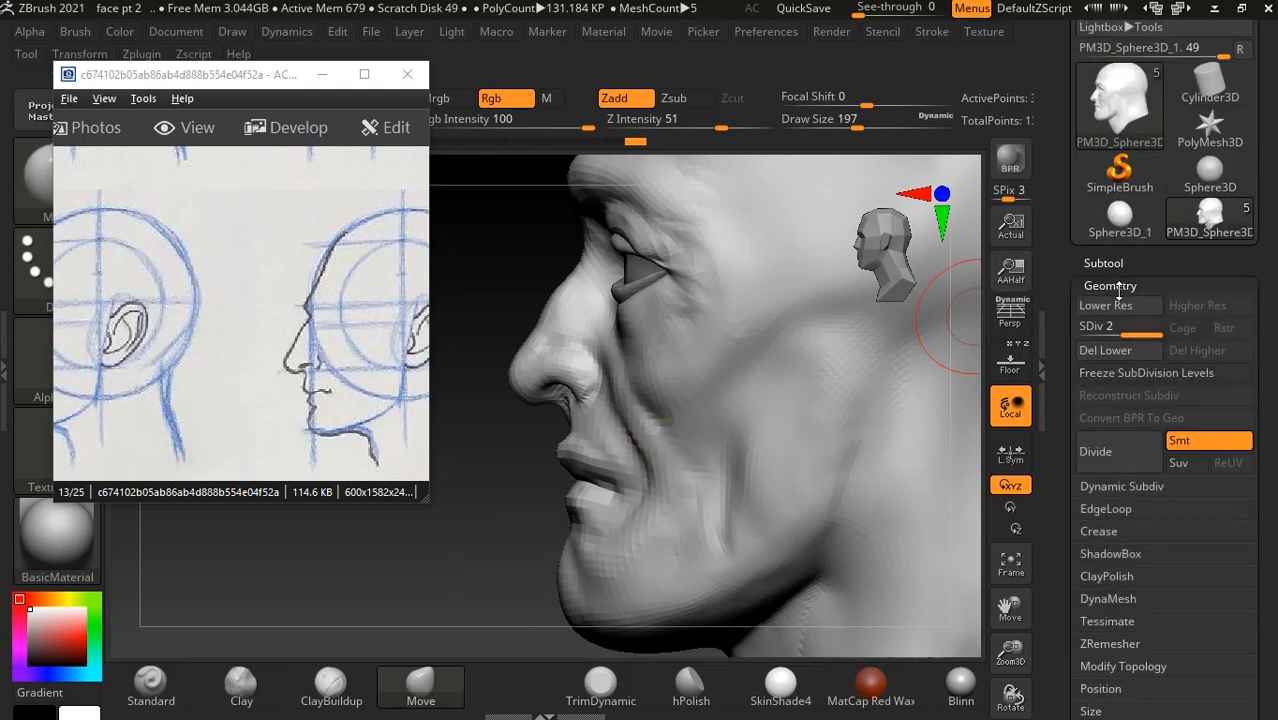
pyautogui.click(1106, 261)
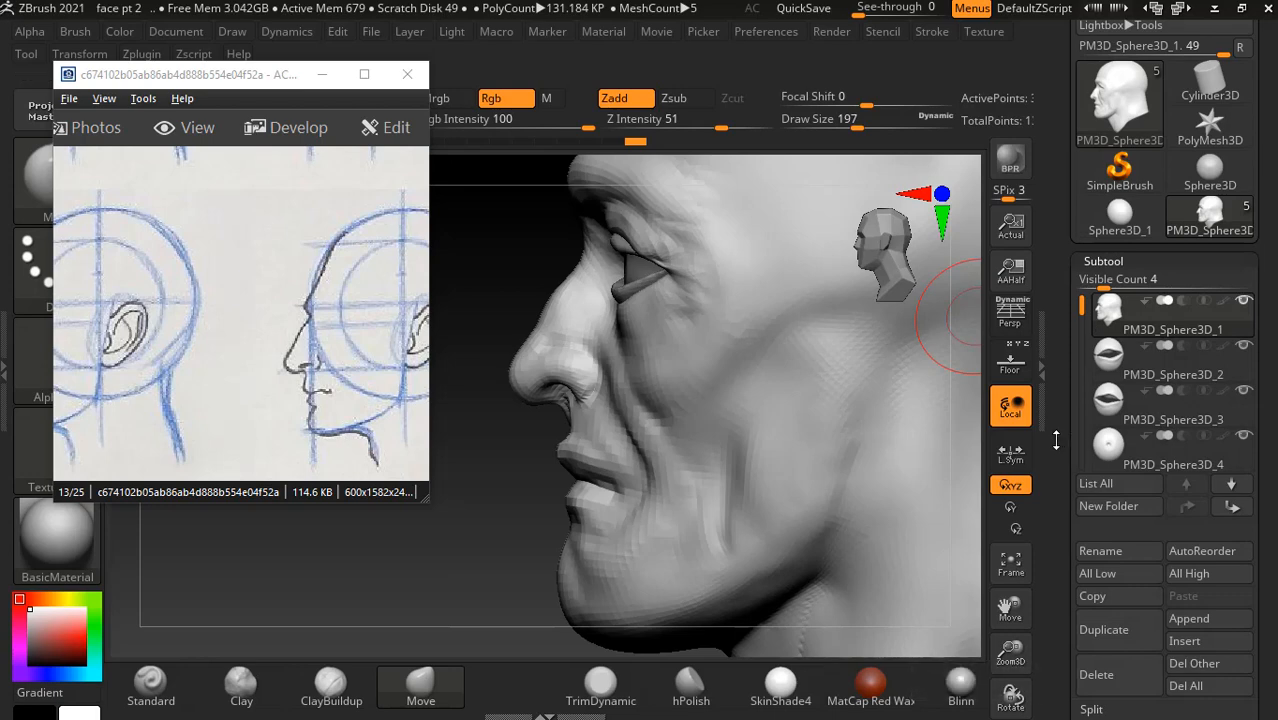
pyautogui.scroll(-3, 1056, 443)
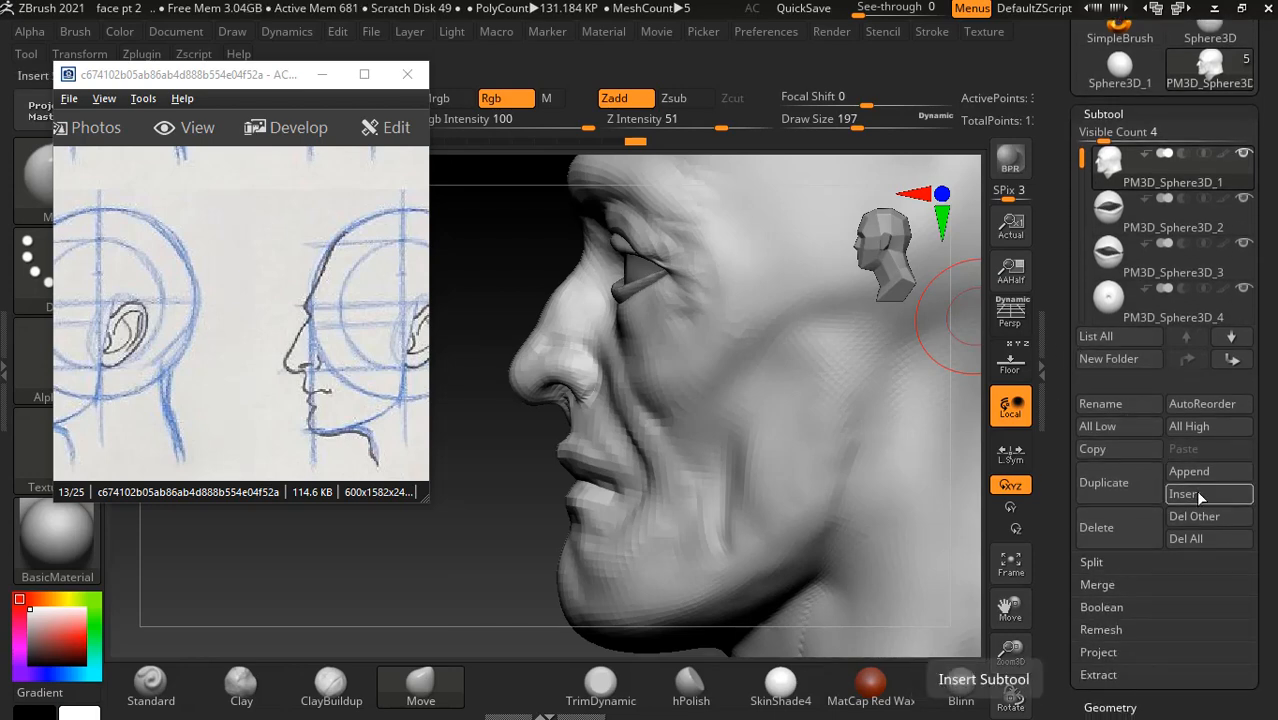
pyautogui.click(1196, 491)
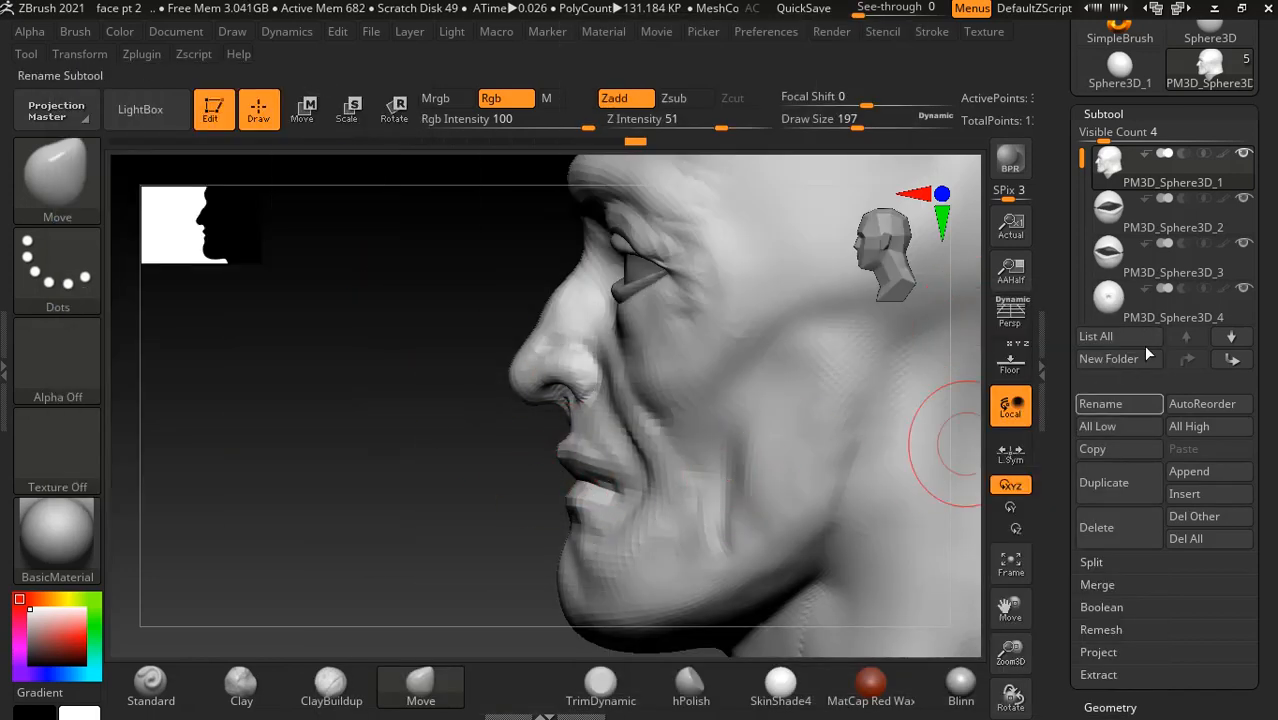
pyautogui.click(1185, 493)
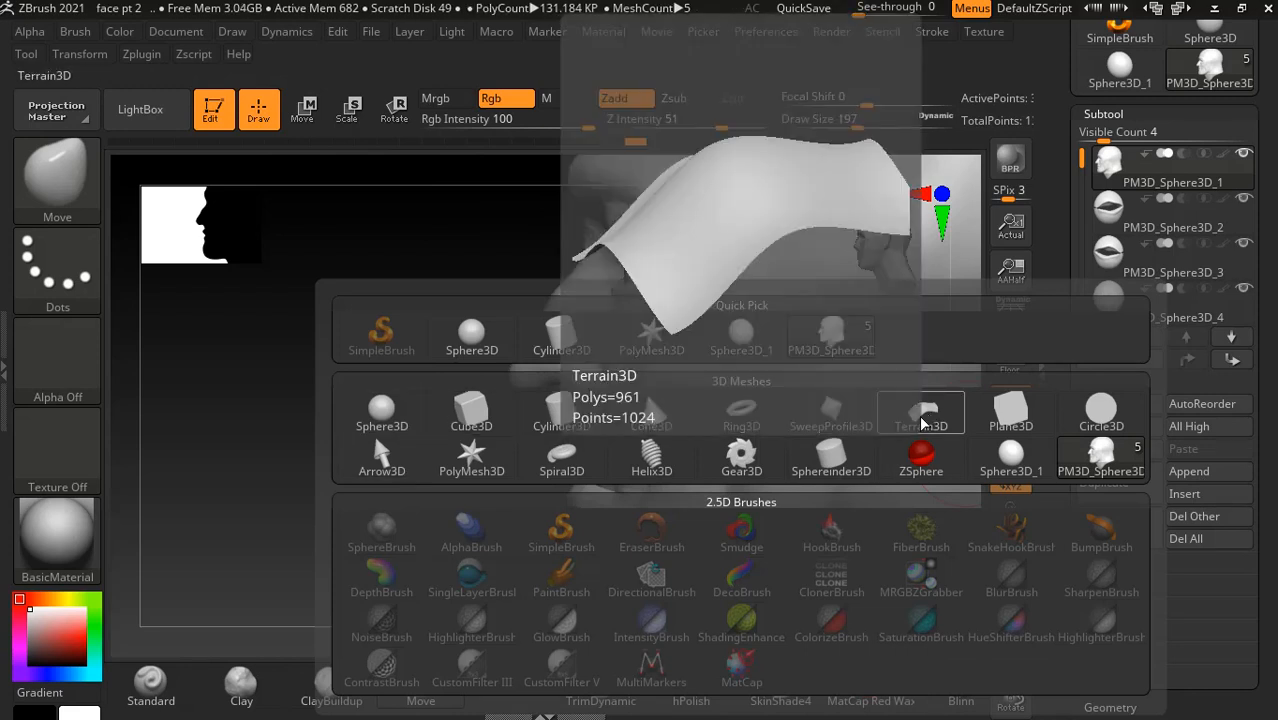
pyautogui.click(1002, 420)
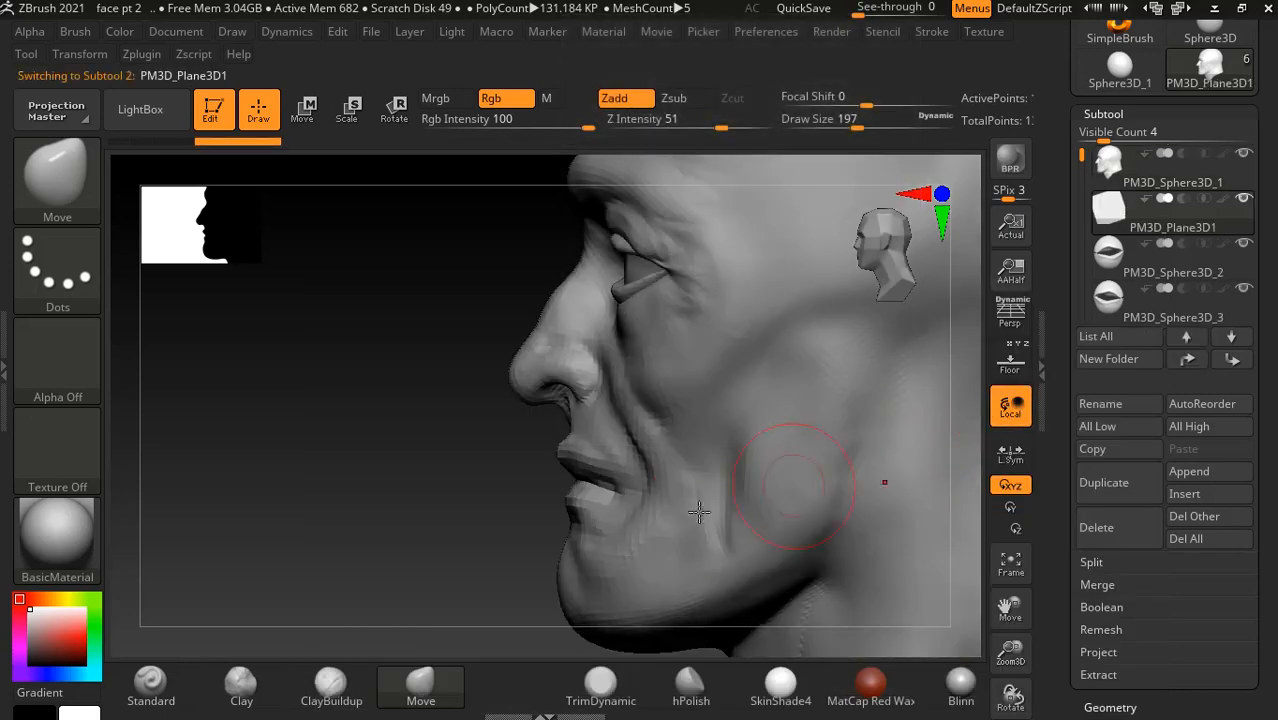
# - Scale the inserted plane uniformly and move it forward along Z to the front of the face in side view
pyautogui.keyDown('alt'); pyautogui.moveTo(450, 502); pyautogui.dragTo(379, 371); pyautogui.keyUp('alt')
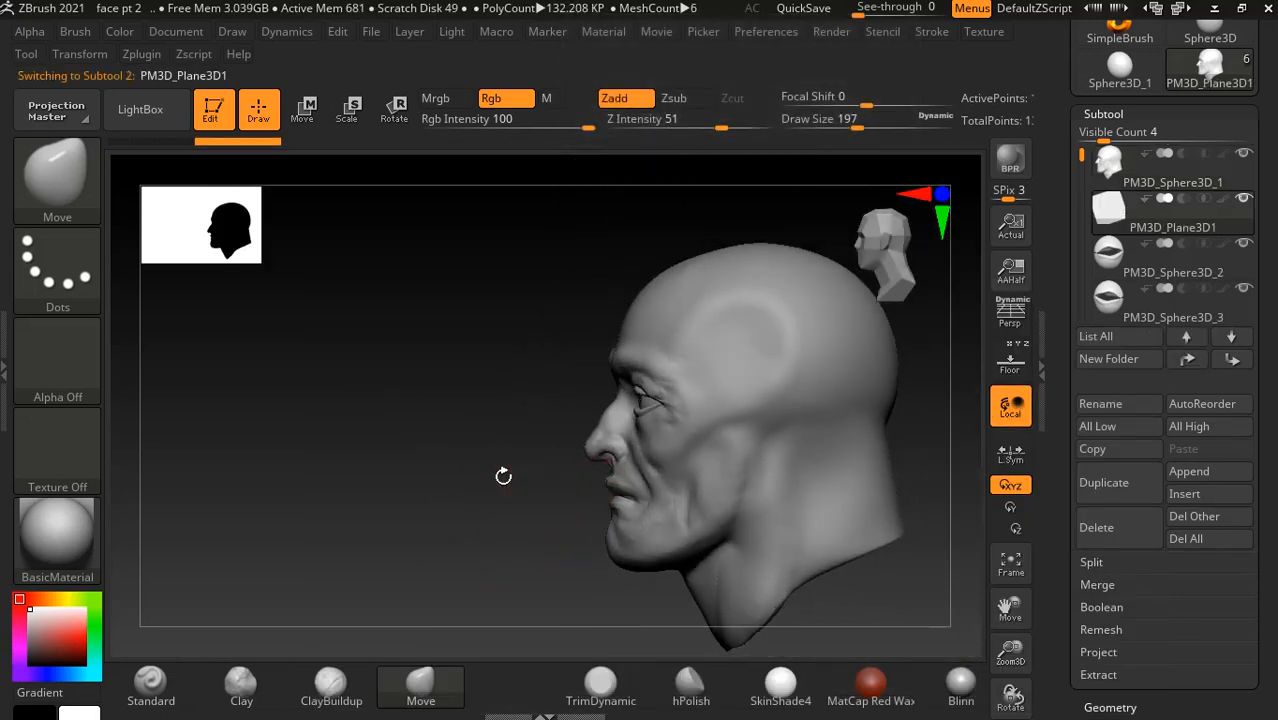
pyautogui.moveTo(505, 474); pyautogui.dragTo(902, 491)
pyautogui.moveTo(887, 416); pyautogui.dragTo(845, 450)
pyautogui.click(346, 108)
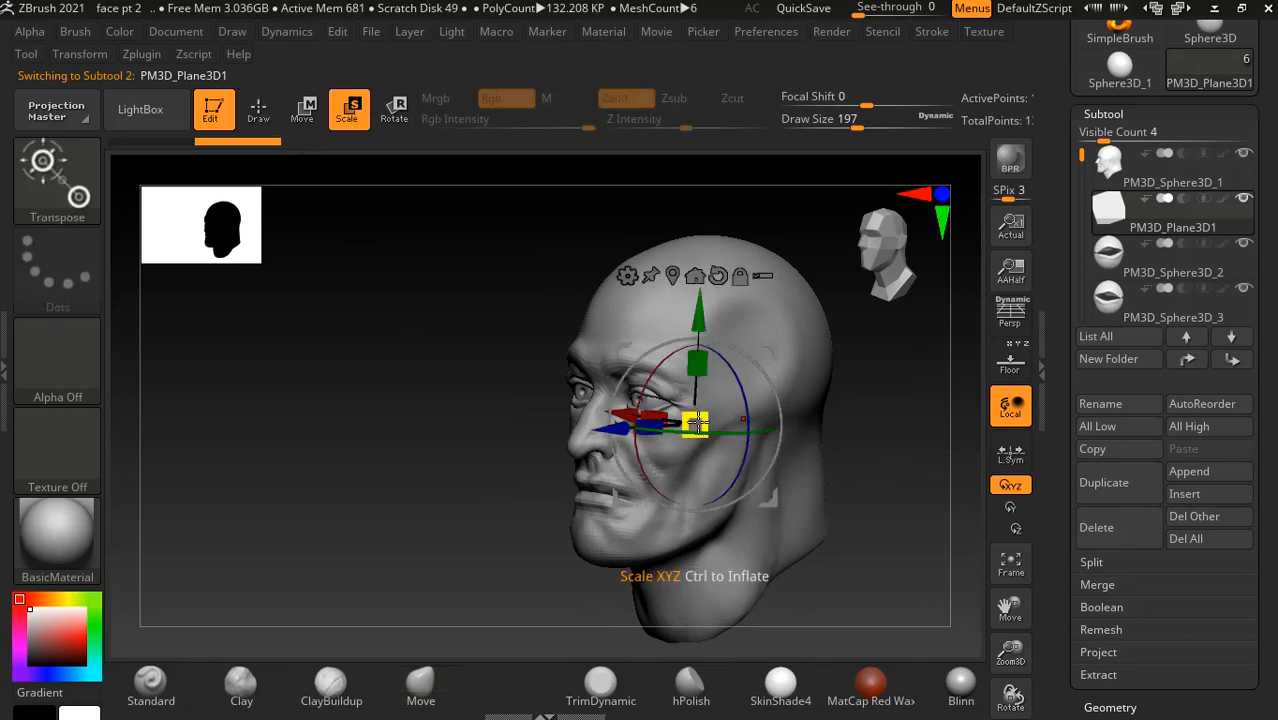
pyautogui.moveTo(704, 420); pyautogui.dragTo(890, 421)
pyautogui.moveTo(914, 419); pyautogui.dragTo(864, 428)
pyautogui.keyDown('shift'); pyautogui.moveTo(506, 496); pyautogui.dragTo(462, 480); pyautogui.keyUp('shift')
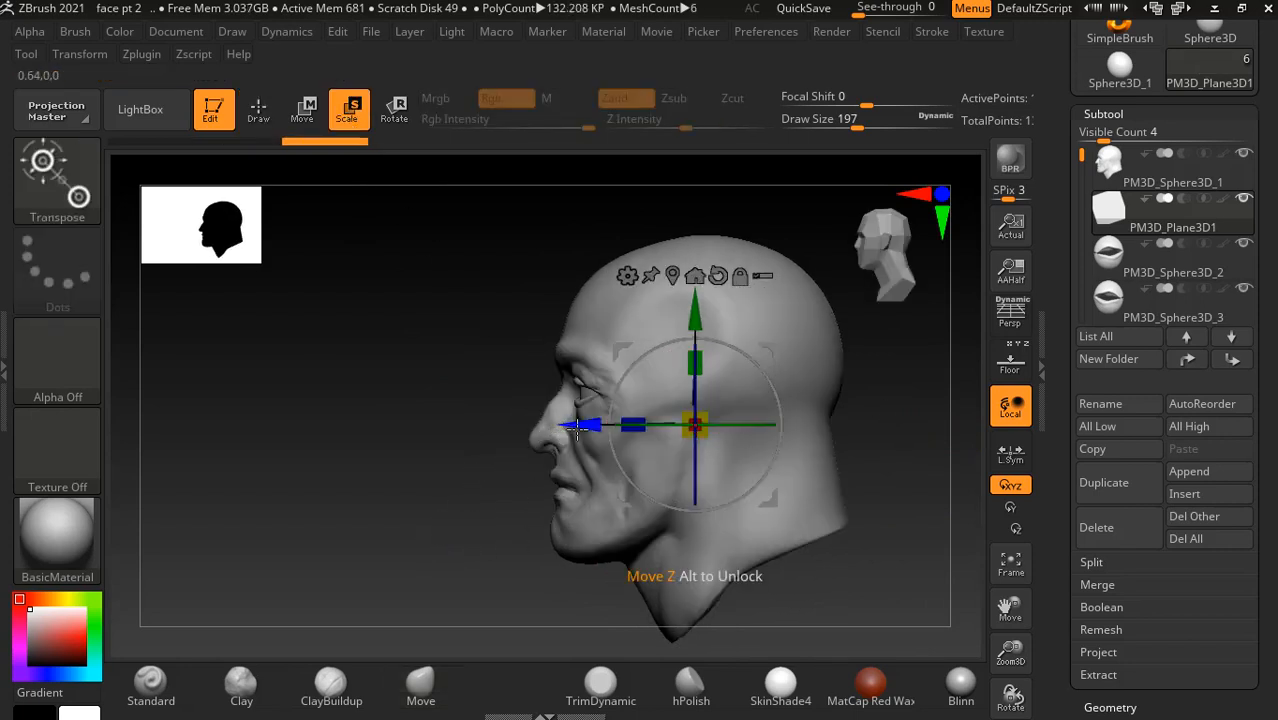
pyautogui.moveTo(578, 428); pyautogui.dragTo(513, 428)
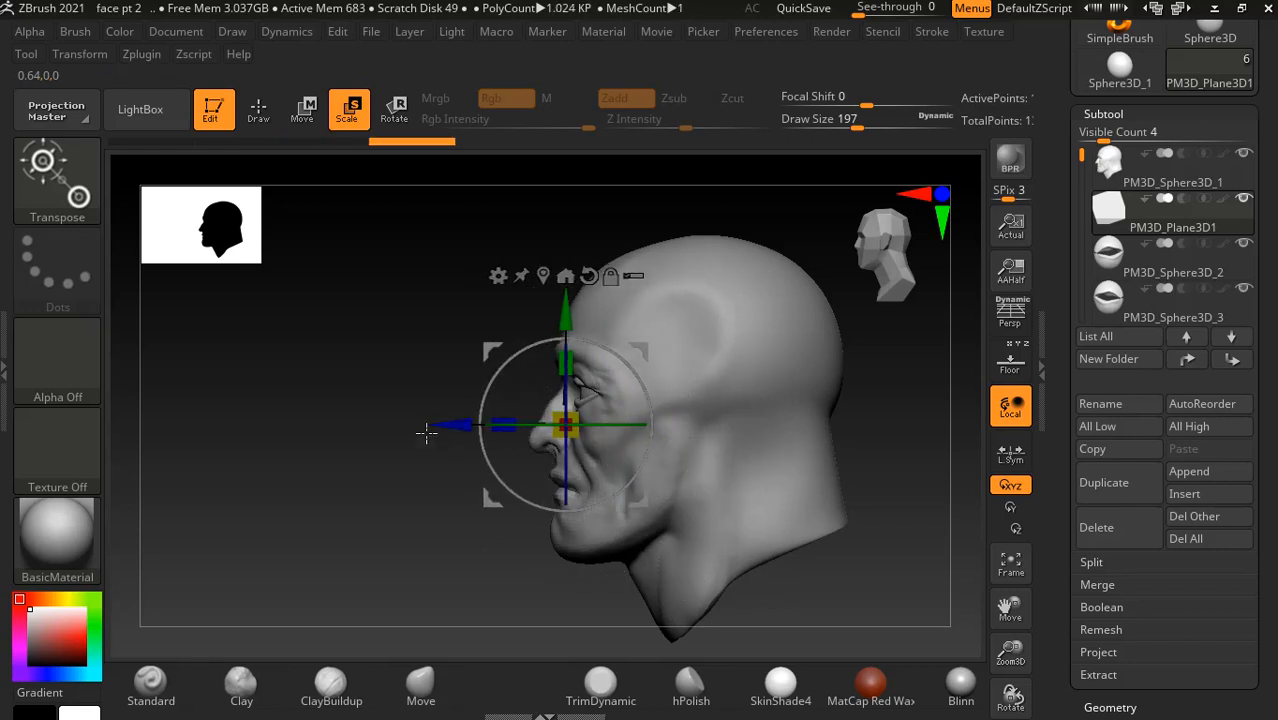
# - Rescale the plane in close profile view and bring the ACDSee drawing guide back in front for comparison
pyautogui.click(257, 116)
pyautogui.moveTo(414, 504); pyautogui.dragTo(408, 516)
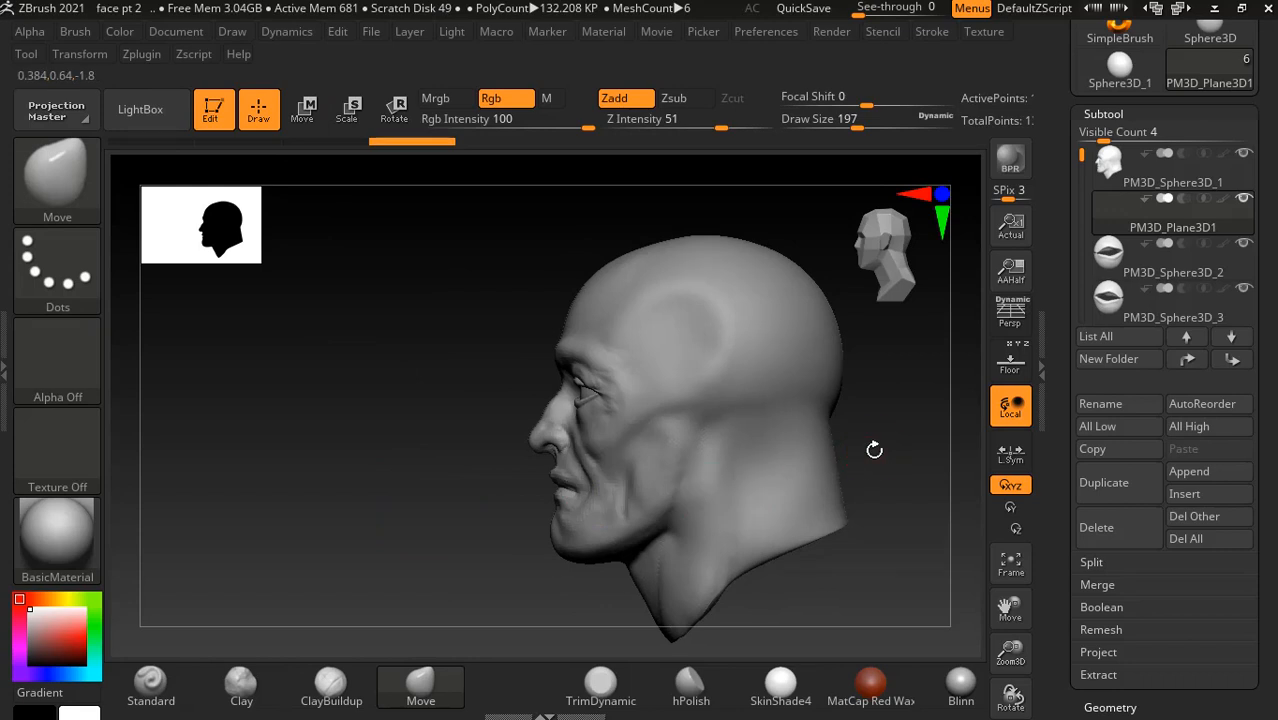
pyautogui.moveTo(873, 448); pyautogui.dragTo(899, 433)
pyautogui.click(304, 112)
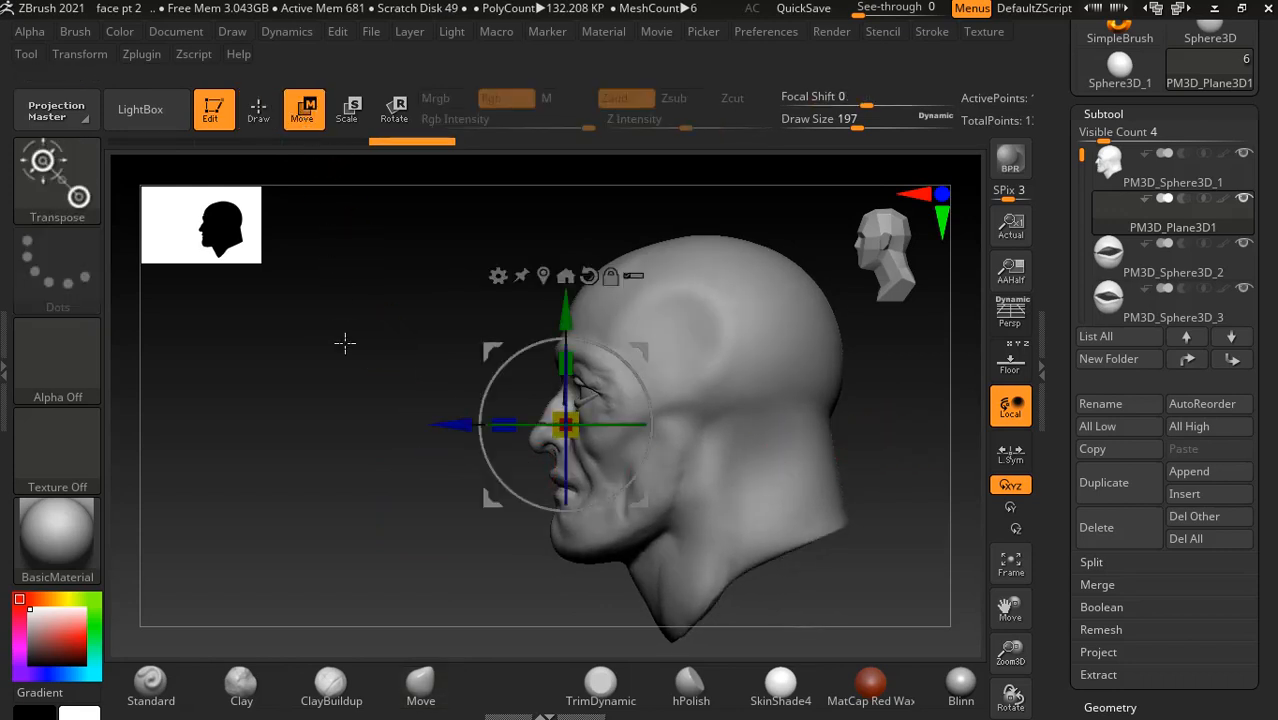
pyautogui.keyDown('alt'); pyautogui.moveTo(345, 342); pyautogui.dragTo(422, 542); pyautogui.keyUp('alt')
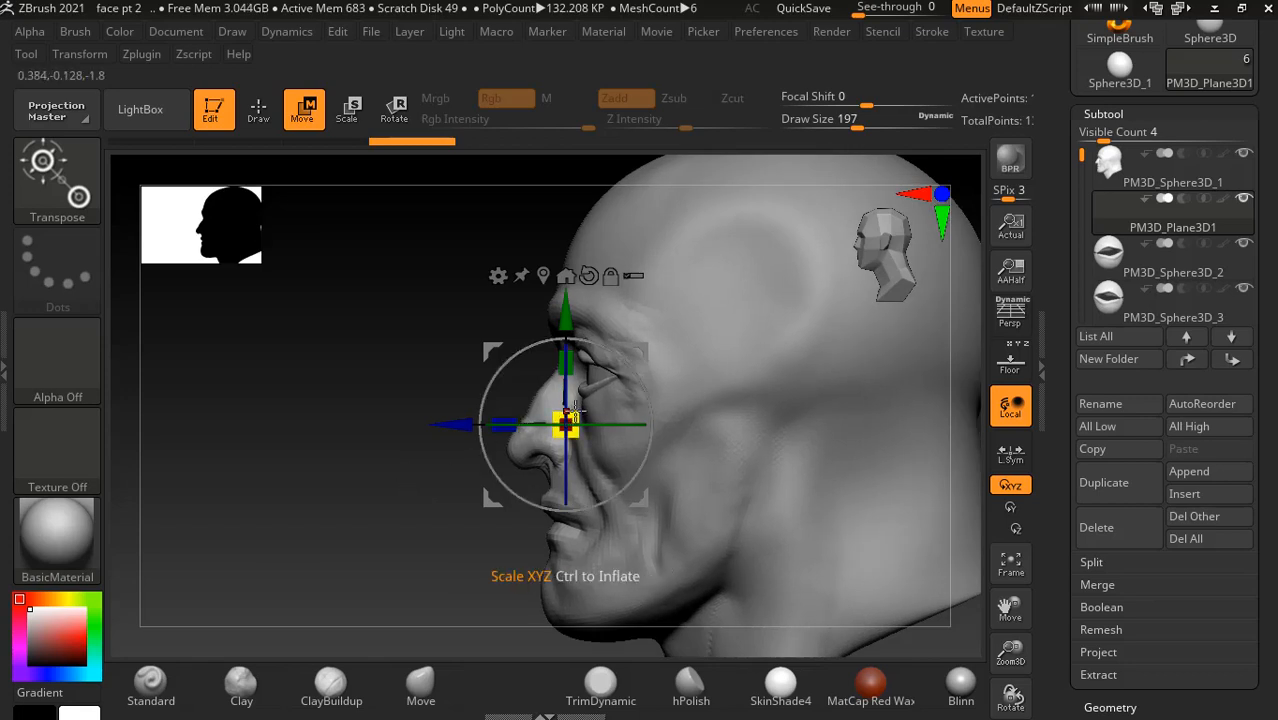
pyautogui.moveTo(574, 417); pyautogui.dragTo(585, 402)
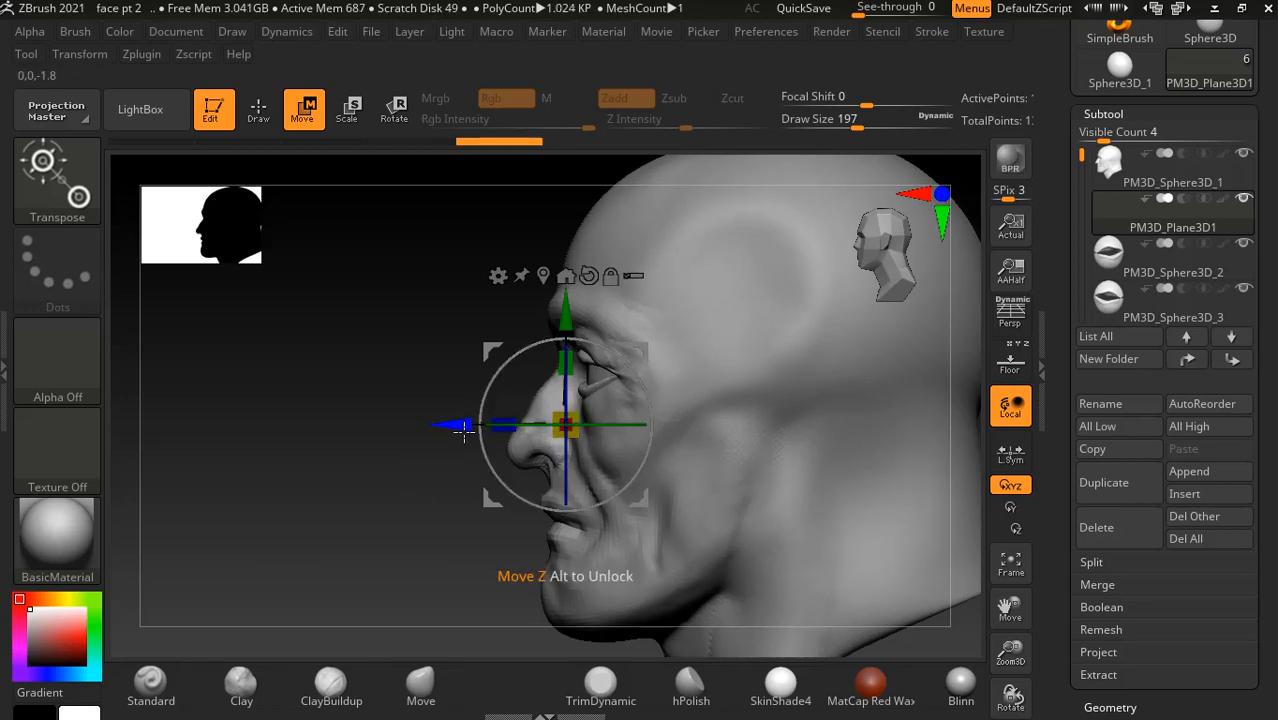
pyautogui.hotkey('alt', 'Tab')
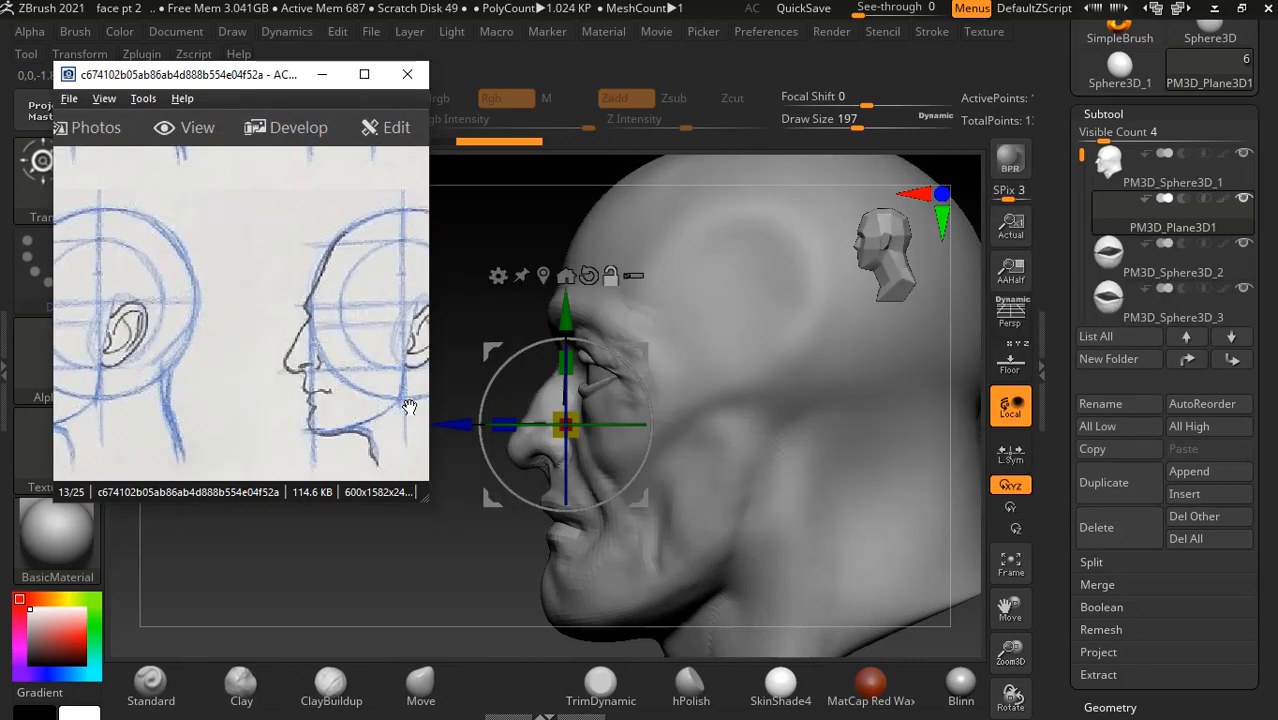
# - Nudge the alignment plane forward along Z, make the head the active subtool and shift the drawing guide slightly lower
pyautogui.moveTo(474, 430); pyautogui.dragTo(462, 427)
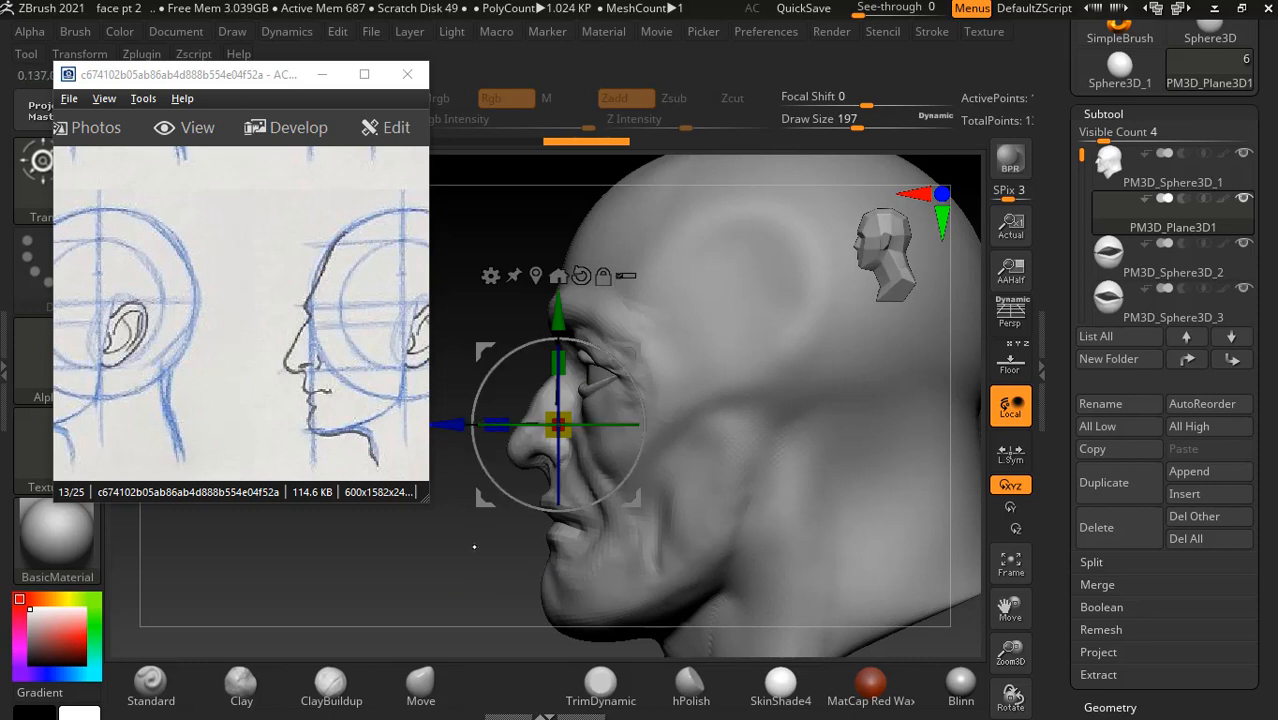
pyautogui.moveTo(474, 546); pyautogui.dragTo(476, 554)
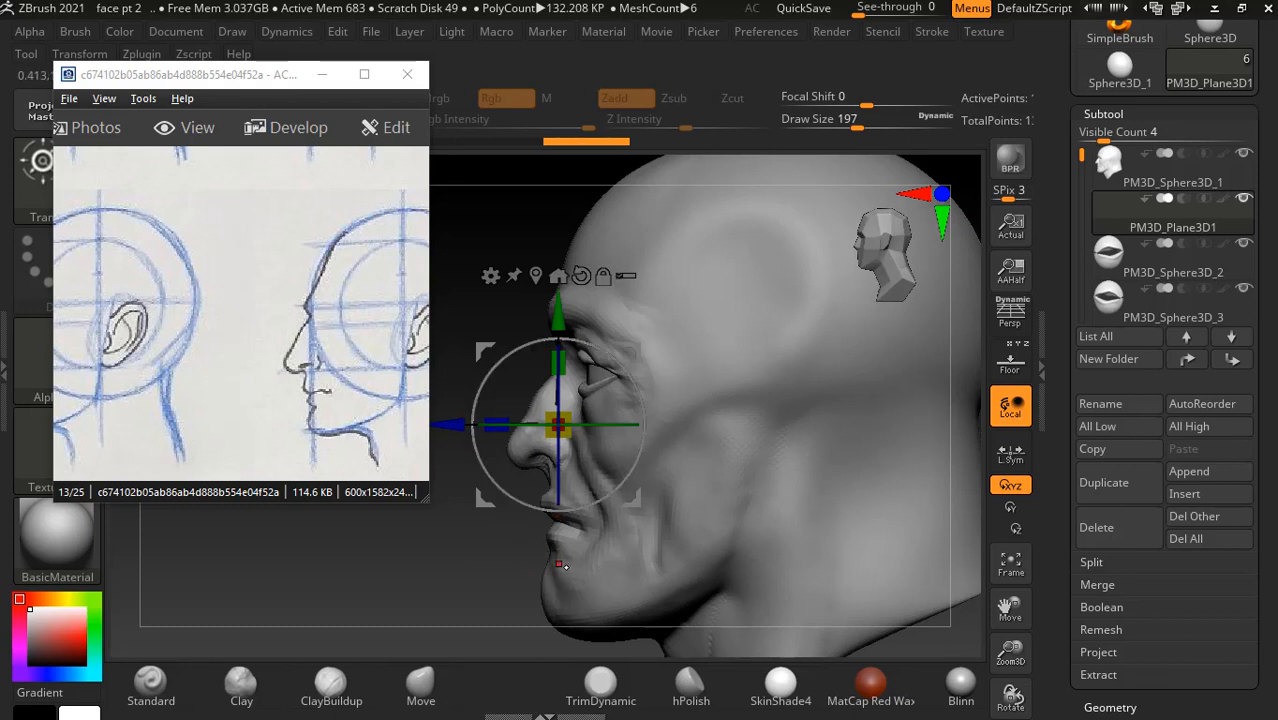
pyautogui.keyDown('alt'); pyautogui.click(643, 618); pyautogui.keyUp('alt')
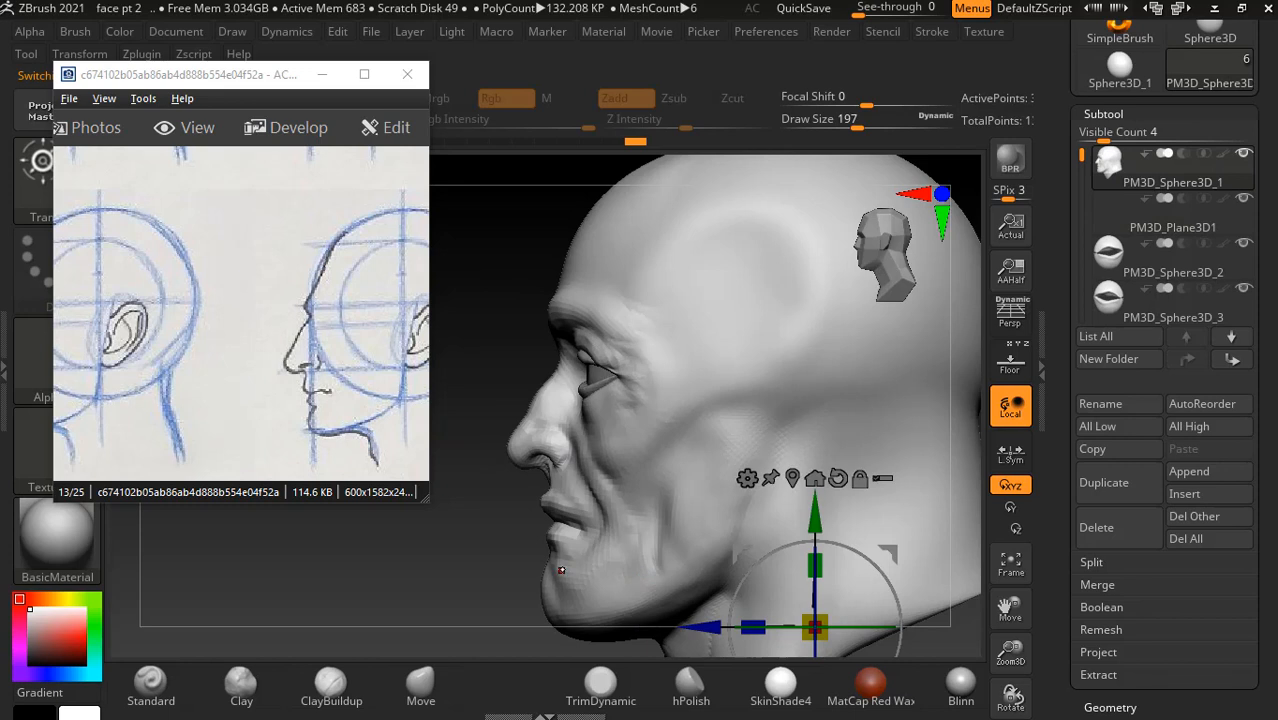
pyautogui.moveTo(233, 78); pyautogui.dragTo(238, 141)
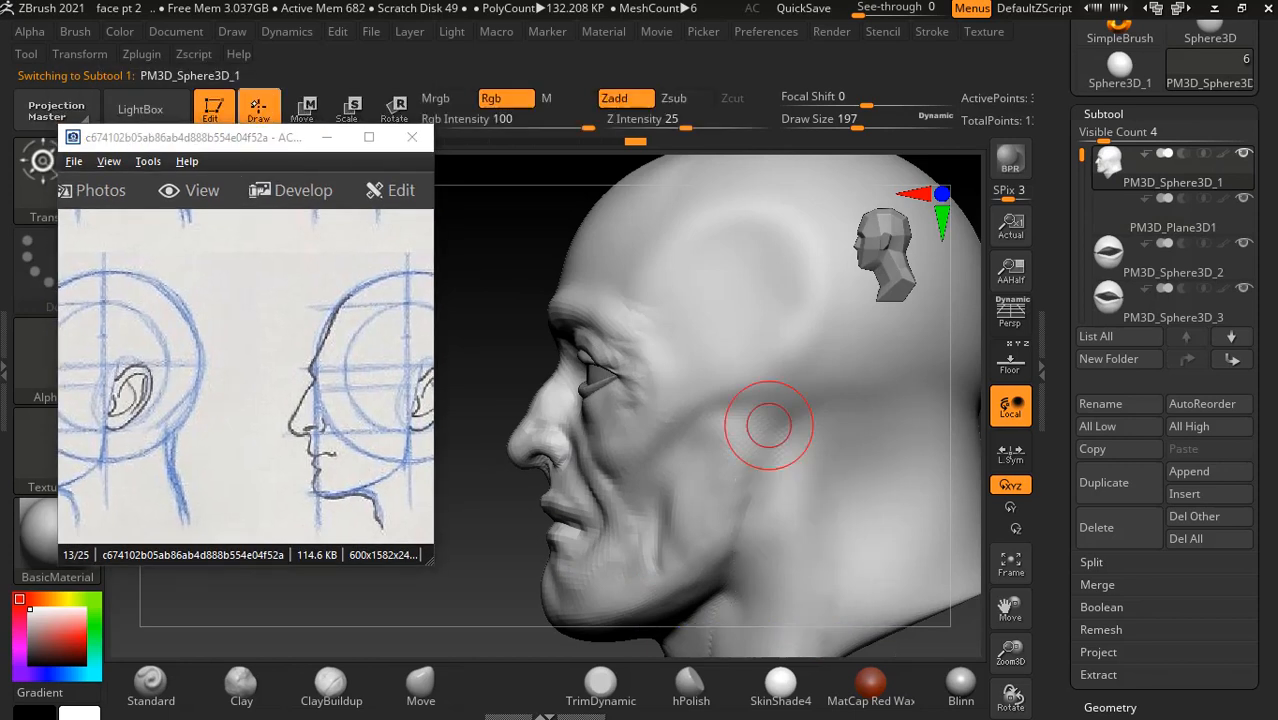
# - Reshape the chin and the area below the lower lip in side view with the Move brush, reduced to draw size 165
pyautogui.keyDown('alt'); pyautogui.moveTo(513, 544); pyautogui.dragTo(513, 515); pyautogui.keyUp('alt')
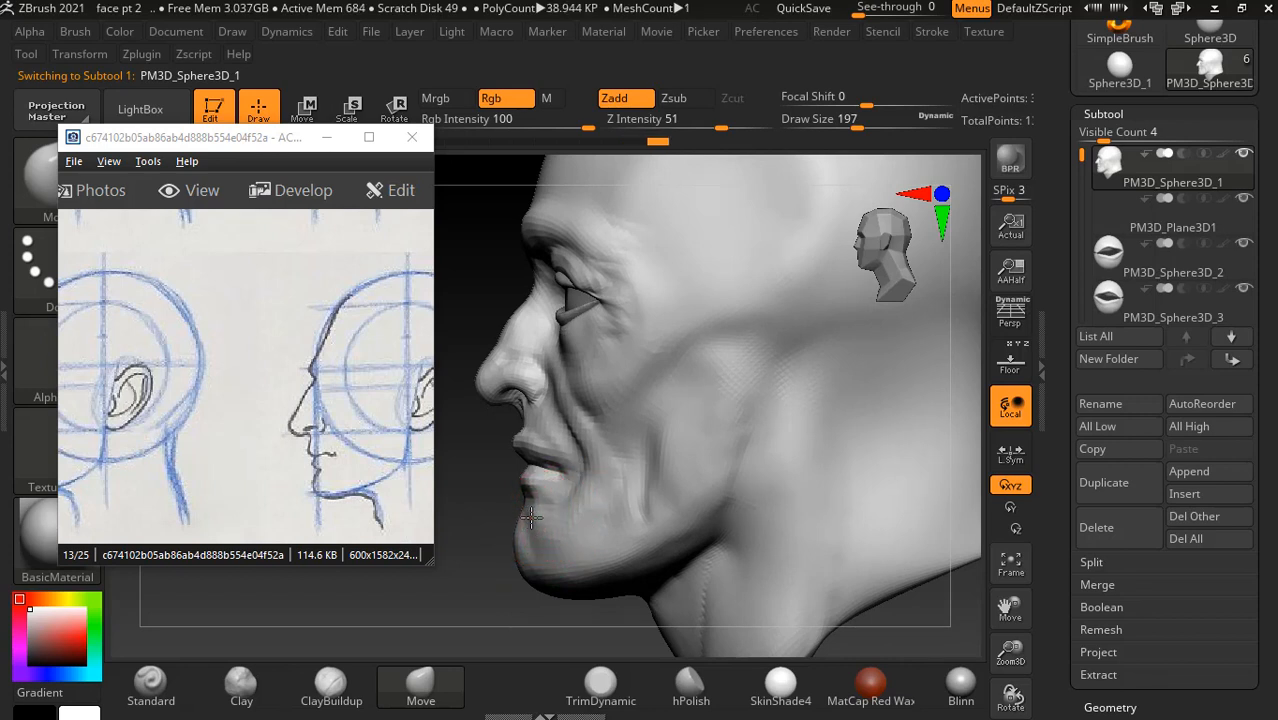
pyautogui.press('[')
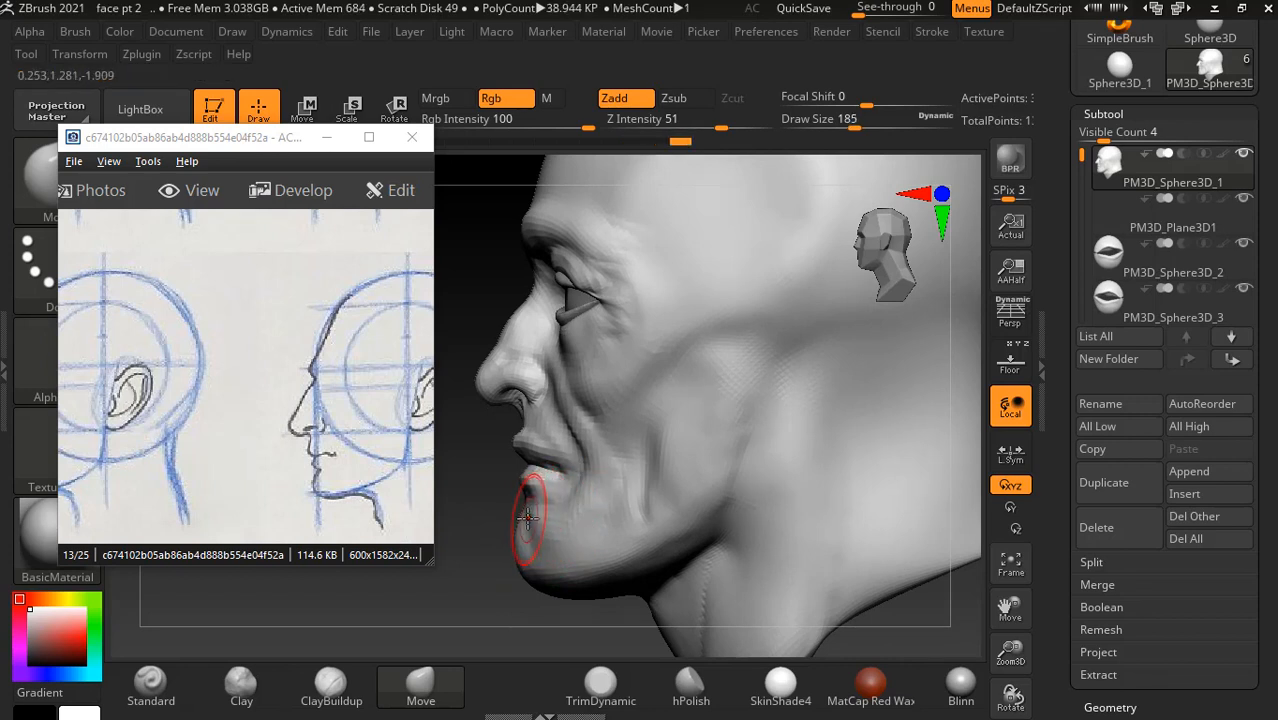
pyautogui.keyDown('alt'); pyautogui.moveTo(488, 576); pyautogui.dragTo(488, 467); pyautogui.keyUp('alt')
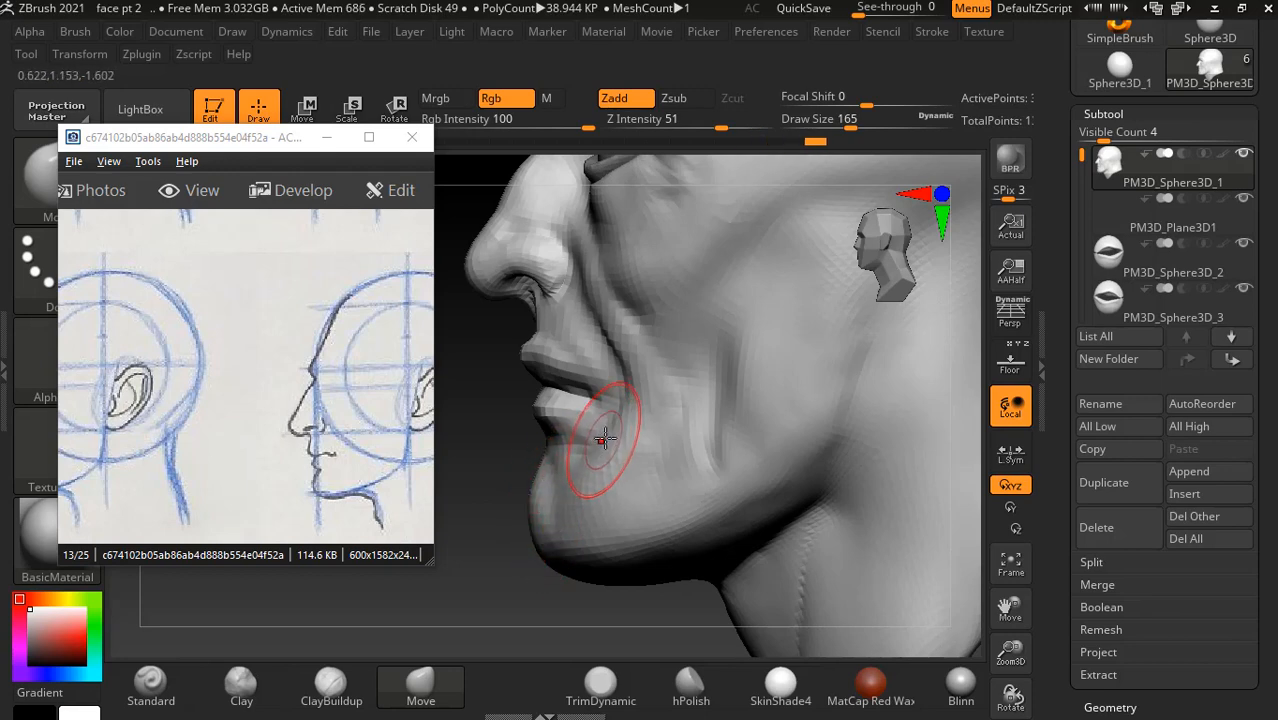
# - Check from the front which facial features protrude through the alignment plane, and hide the plane
pyautogui.moveTo(516, 559); pyautogui.dragTo(610, 530)
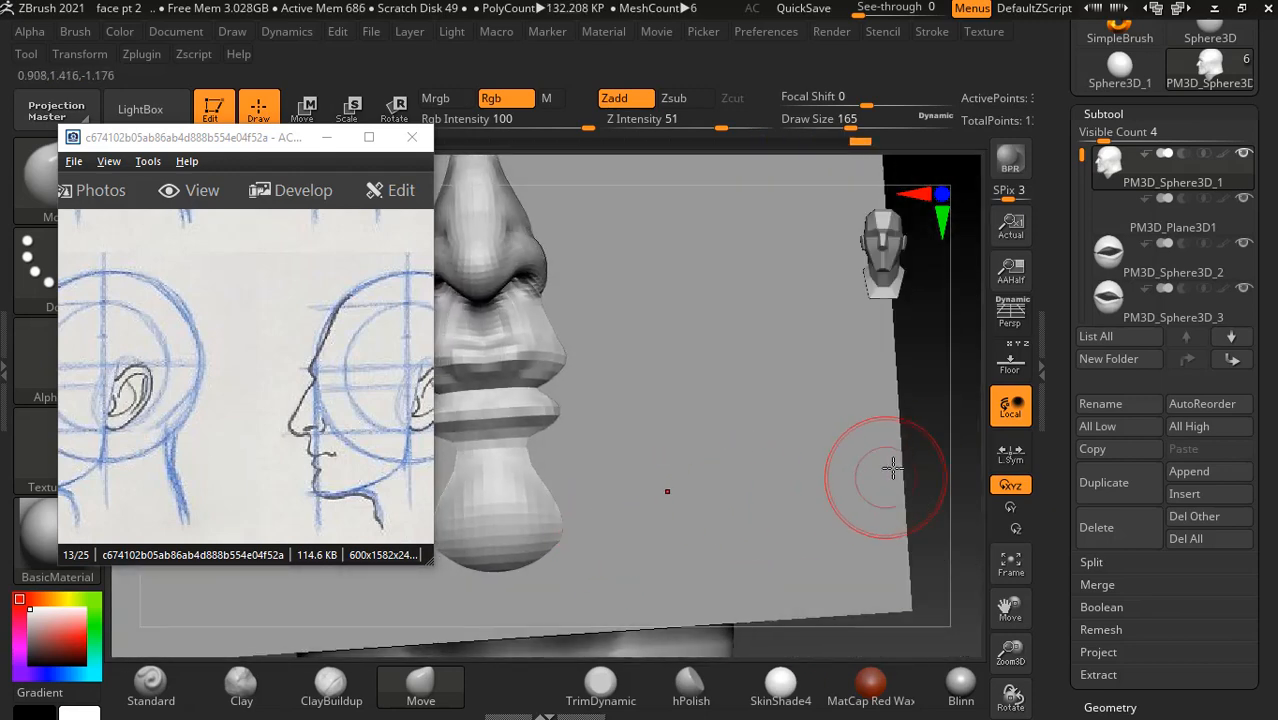
pyautogui.moveTo(900, 455)
pyautogui.keyDown('shift'); pyautogui.mouseDown()
pyautogui.moveTo(936, 437)
pyautogui.moveTo(872, 409)
pyautogui.moveTo(913, 451)
pyautogui.mouseUp(); pyautogui.keyUp('shift')
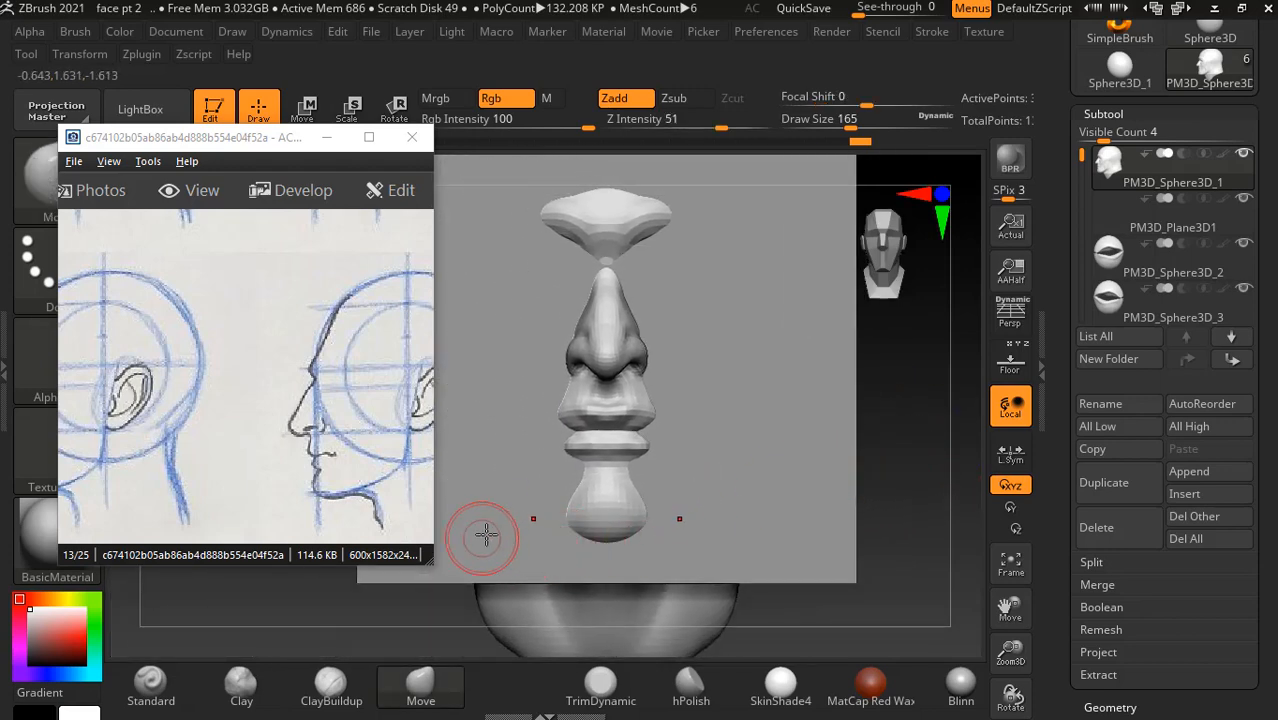
pyautogui.moveTo(893, 385)
pyautogui.mouseDown()
pyautogui.moveTo(620, 500)
pyautogui.moveTo(521, 568)
pyautogui.moveTo(542, 556)
pyautogui.mouseUp()
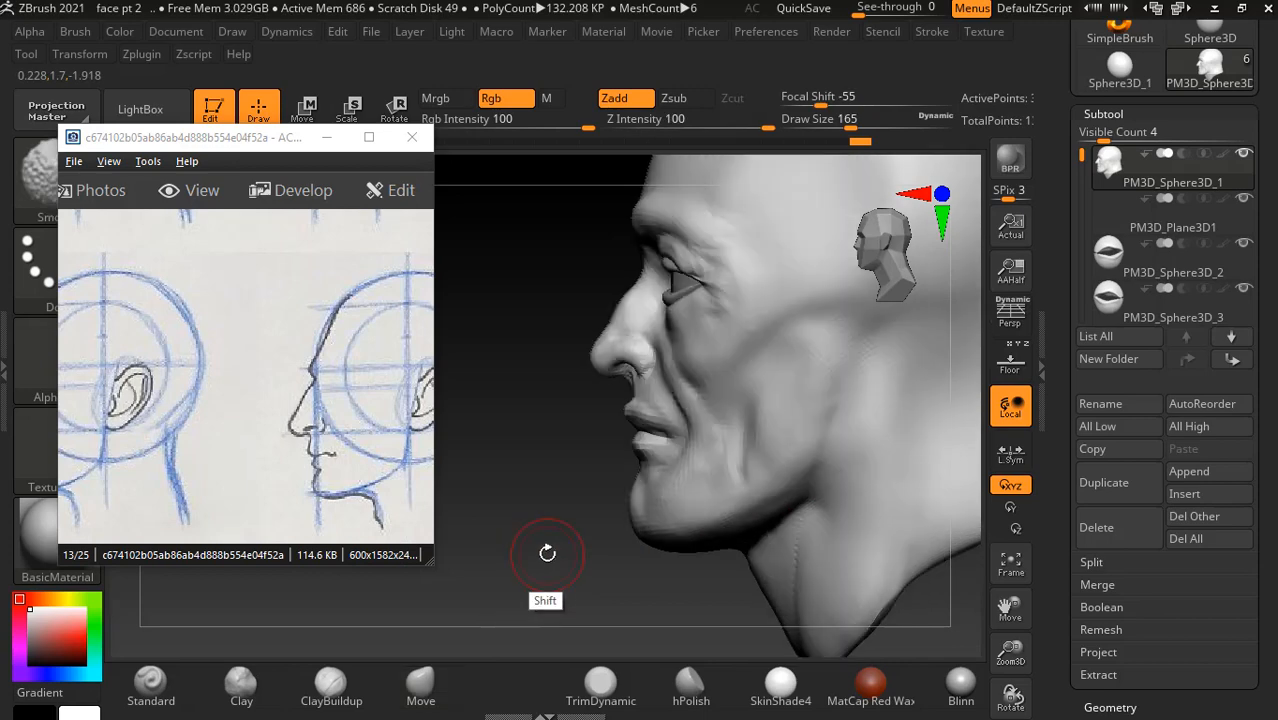
pyautogui.click(1243, 203)
# - Compare the head's front and side views with the profile and ear placement in the drawing guide
pyautogui.moveTo(555, 530); pyautogui.dragTo(866, 488)
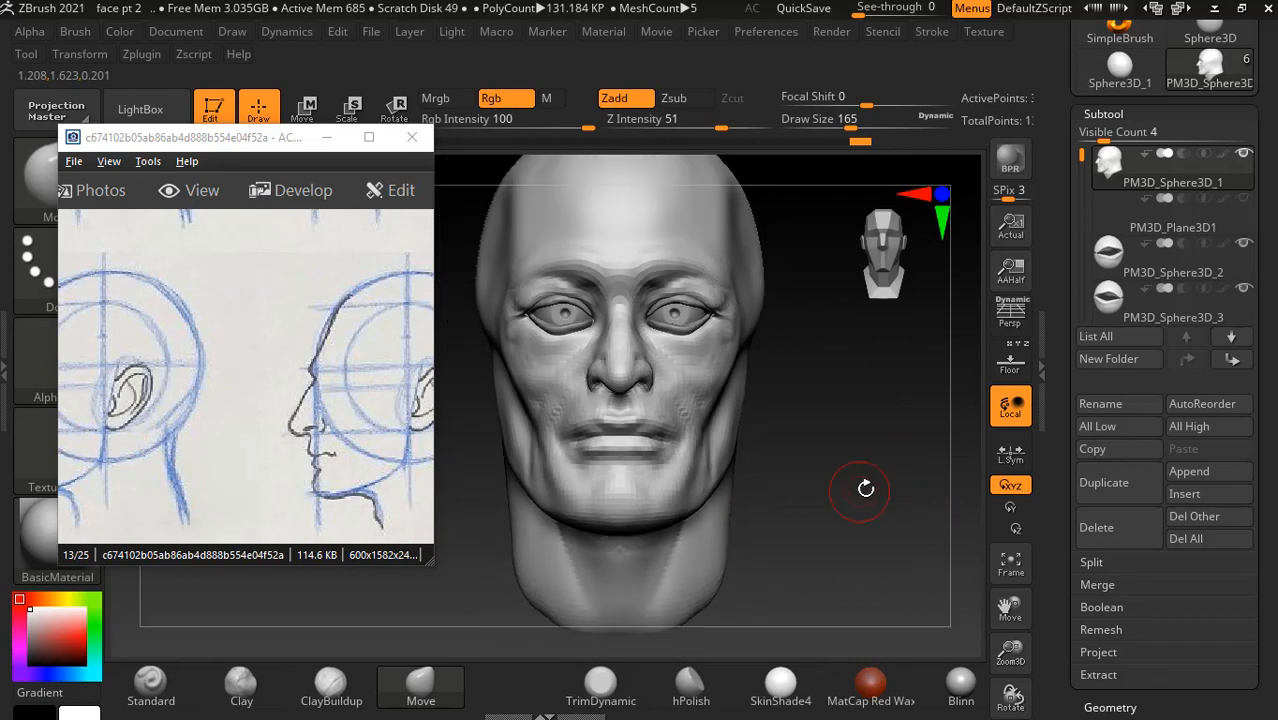
pyautogui.moveTo(287, 429)
pyautogui.mouseDown()
pyautogui.moveTo(265, 362)
pyautogui.moveTo(305, 385)
pyautogui.moveTo(284, 437)
pyautogui.mouseUp()
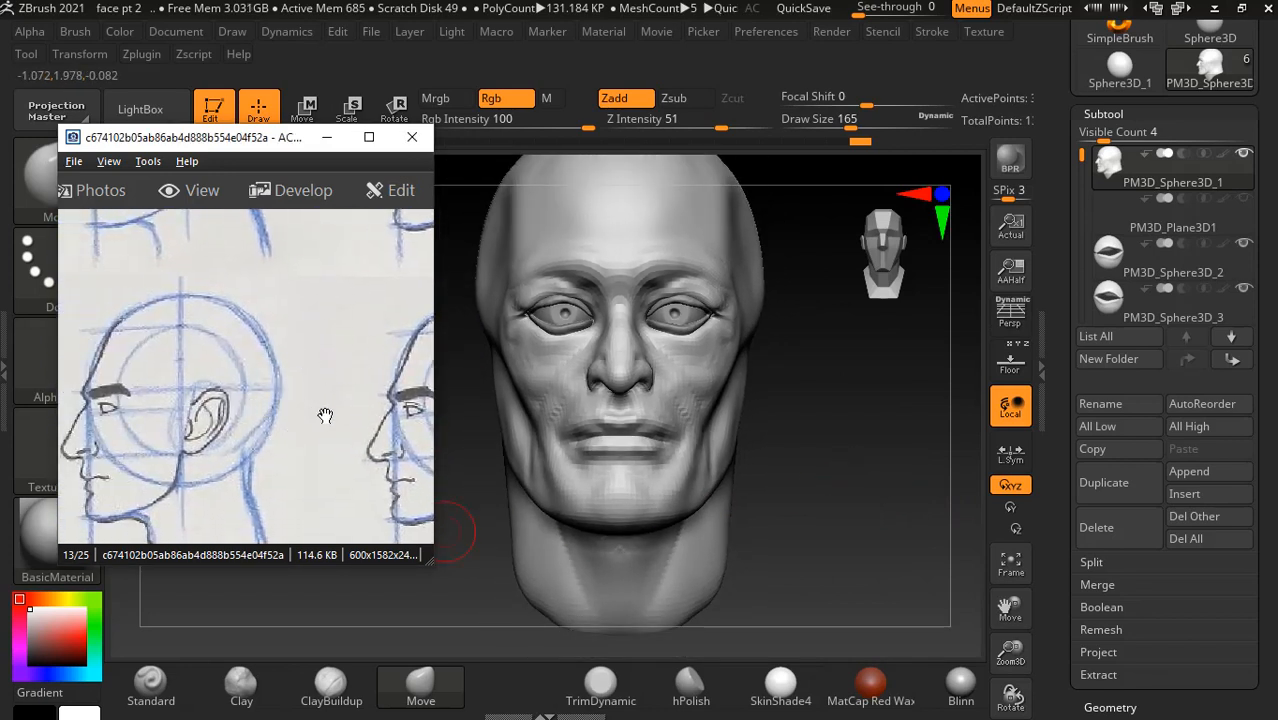
pyautogui.moveTo(787, 481); pyautogui.dragTo(577, 516)
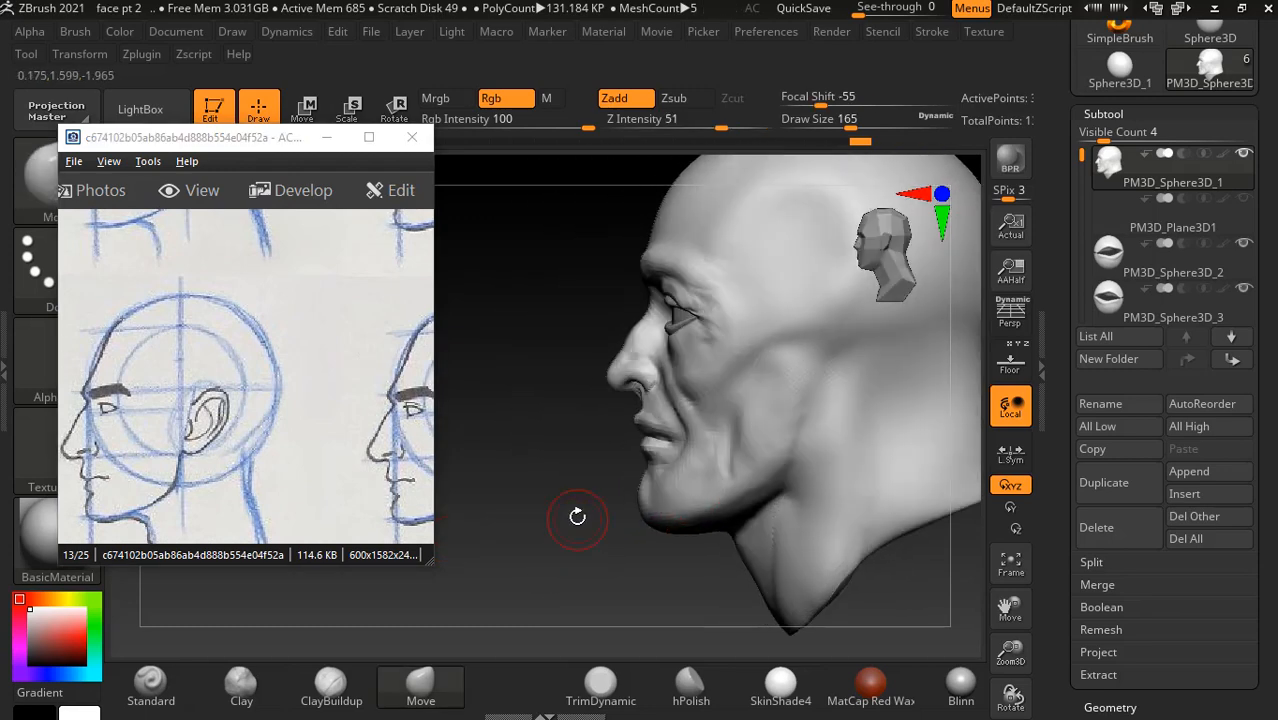
pyautogui.moveTo(357, 449)
pyautogui.mouseDown()
pyautogui.moveTo(323, 451)
pyautogui.moveTo(334, 452)
pyautogui.mouseUp()
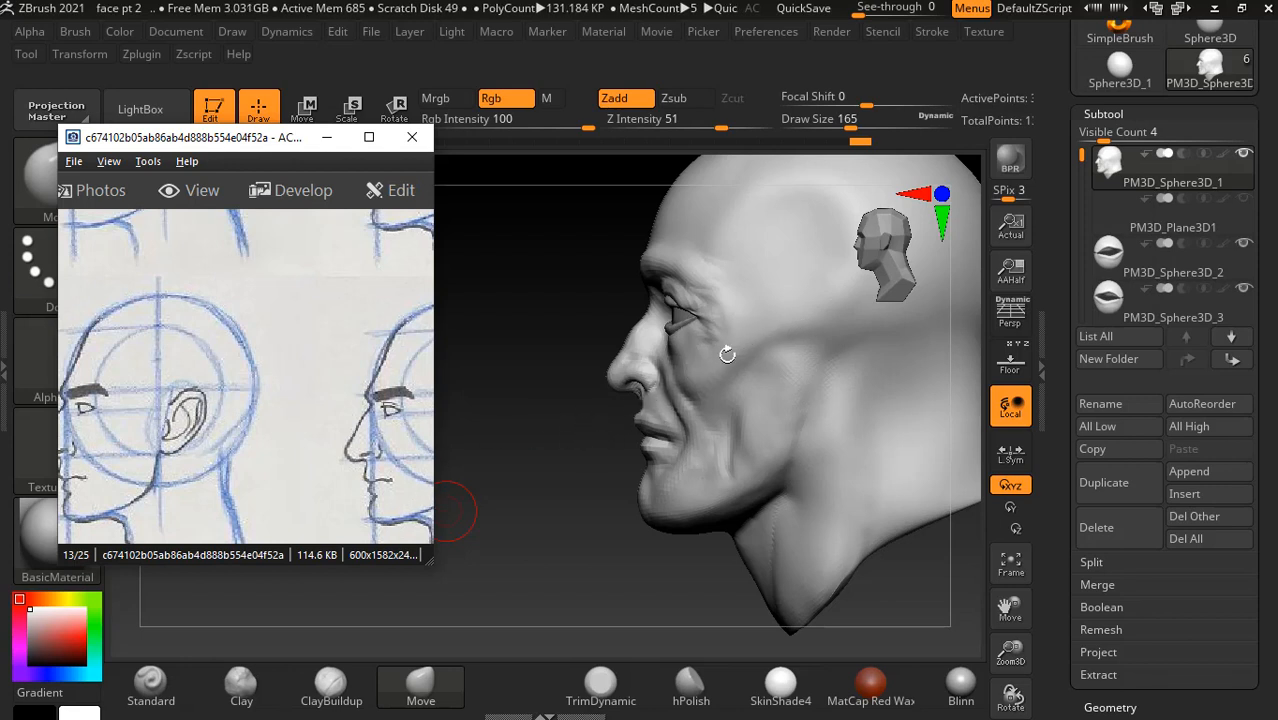
# - Mark horizontal ear guide lines across the side of the head at brow and nose-base height with a smaller Standard brush
pyautogui.click(150, 684)
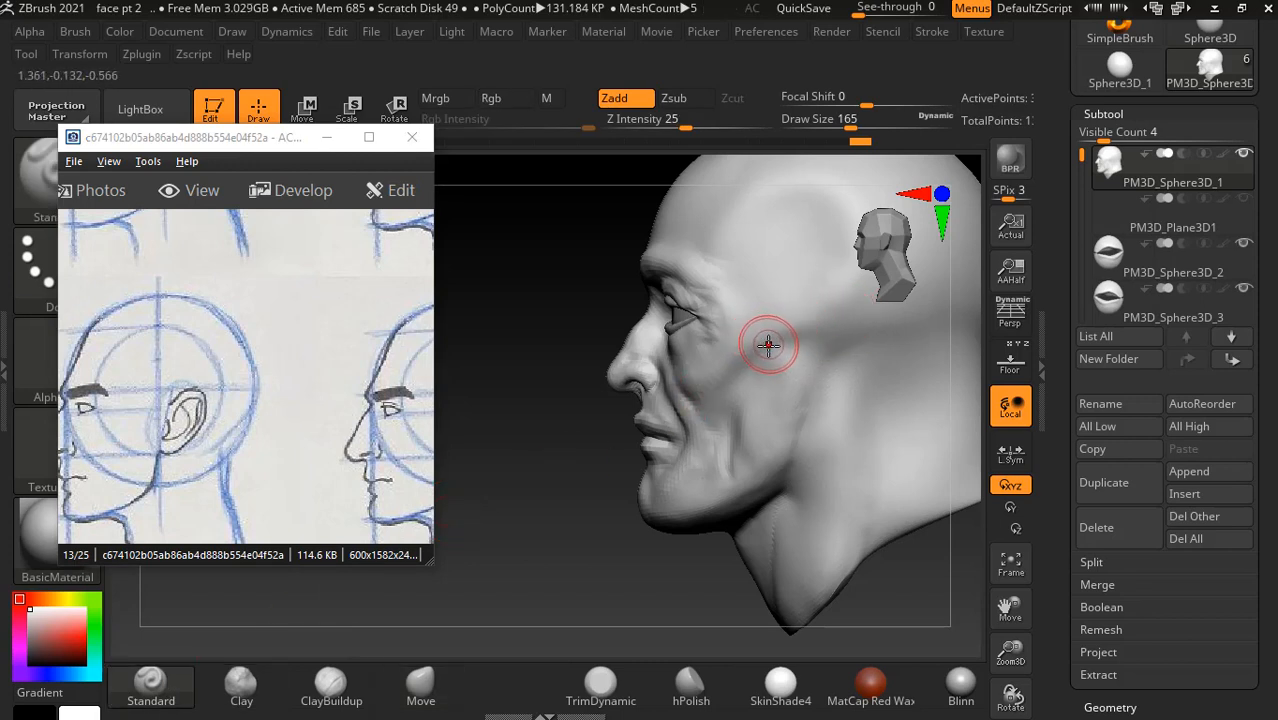
pyautogui.press('[')
pyautogui.press('[')
pyautogui.press('[')
pyautogui.press('[')
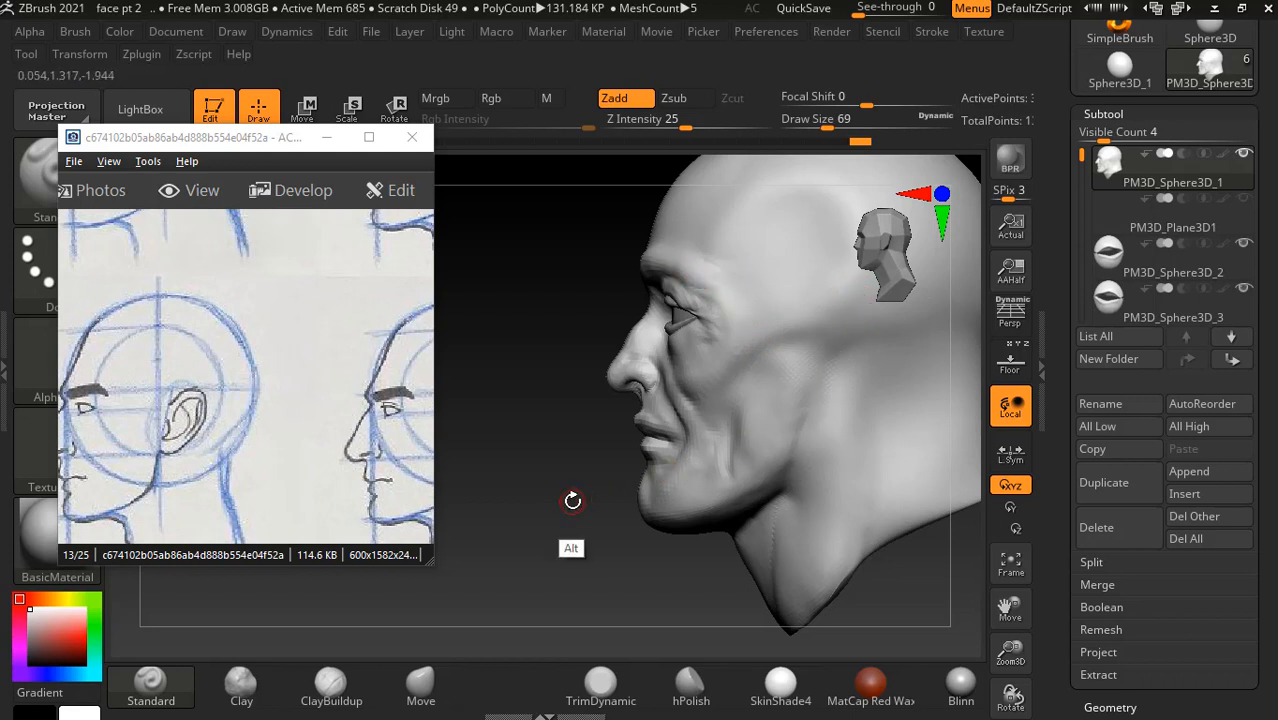
pyautogui.moveTo(572, 500); pyautogui.dragTo(719, 272)
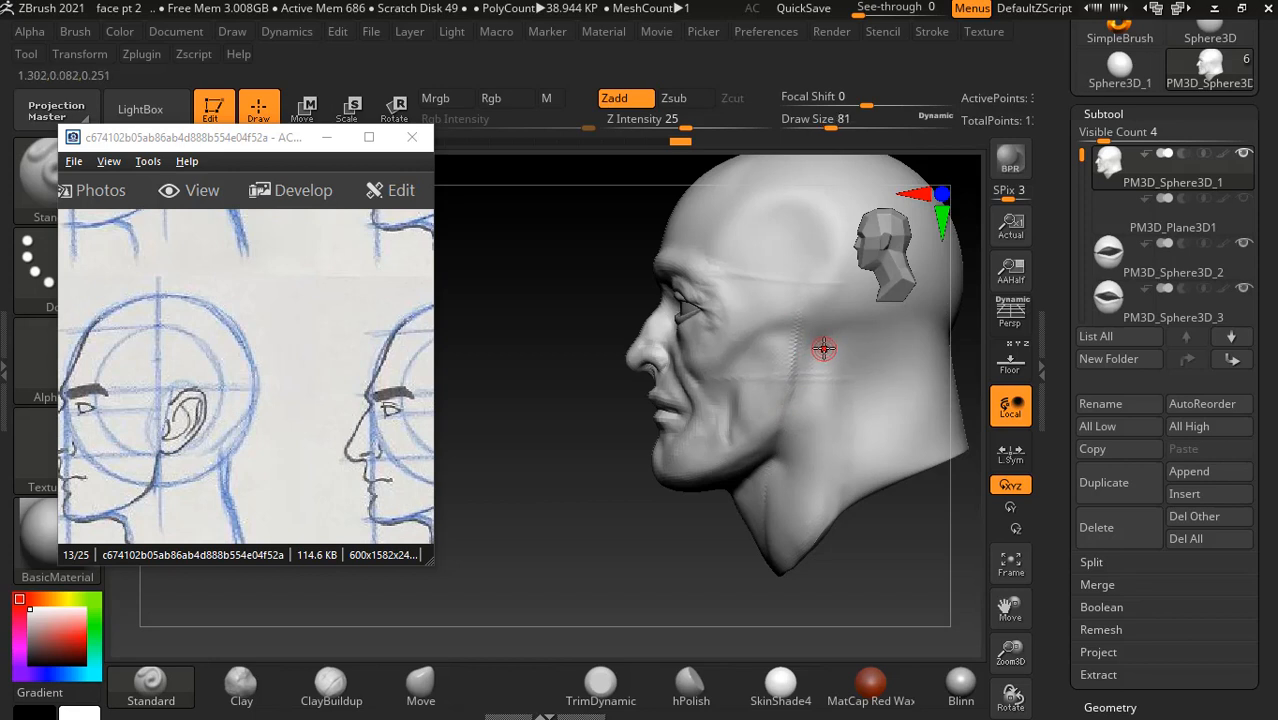
# - Paint an ear-shaped mask between the guide lines at draw size 133, and carve along the rear jaw edge below it
pyautogui.press('ctrl')
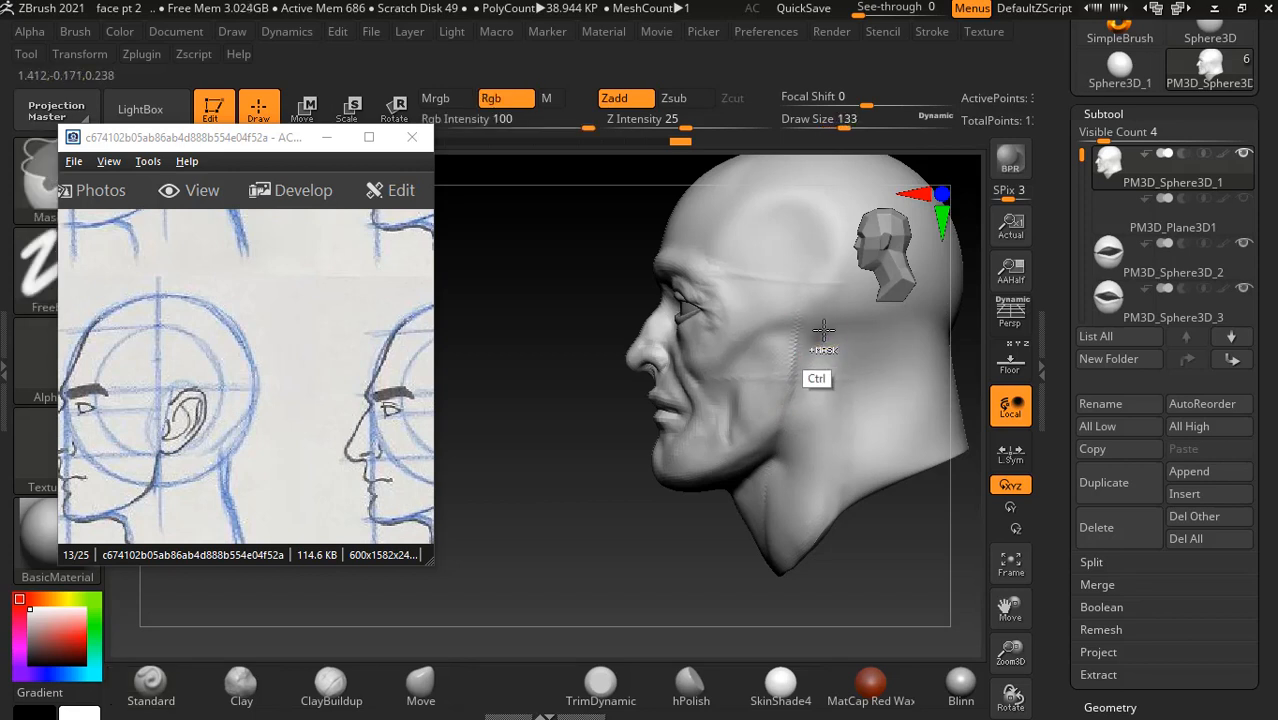
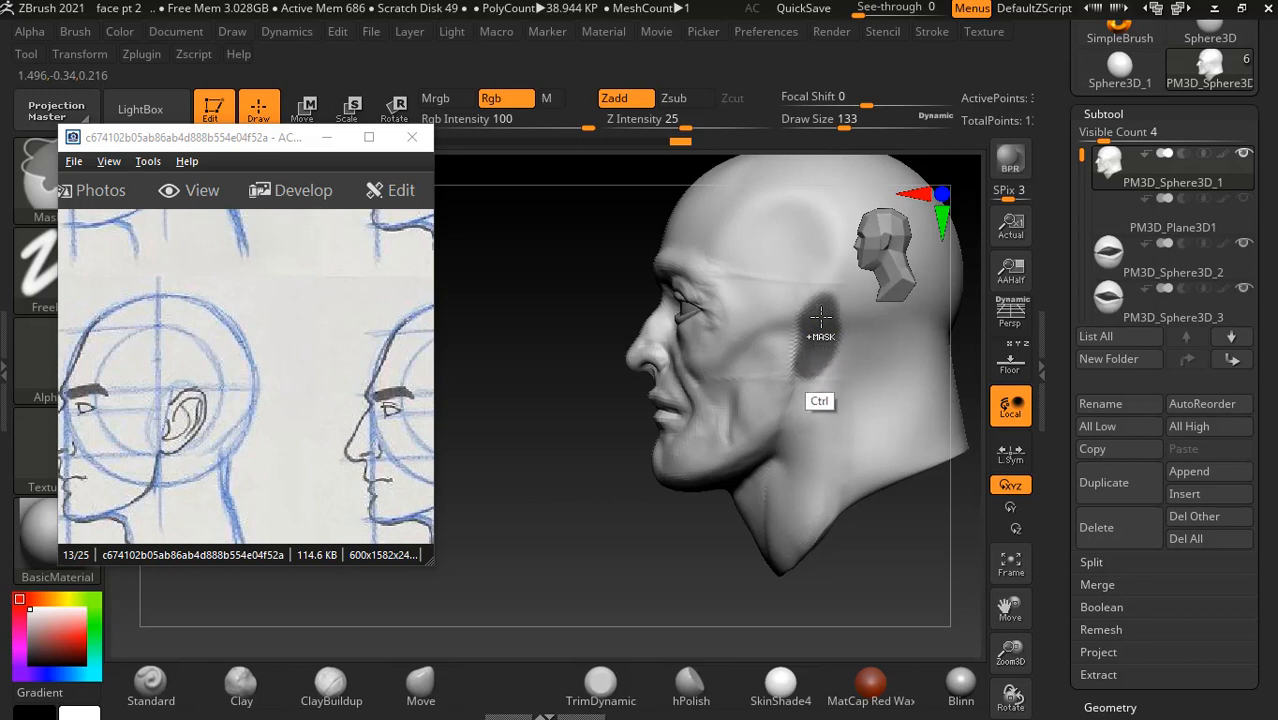
pyautogui.keyDown('ctrl'); pyautogui.moveTo(821, 317); pyautogui.dragTo(828, 323); pyautogui.keyUp('ctrl')
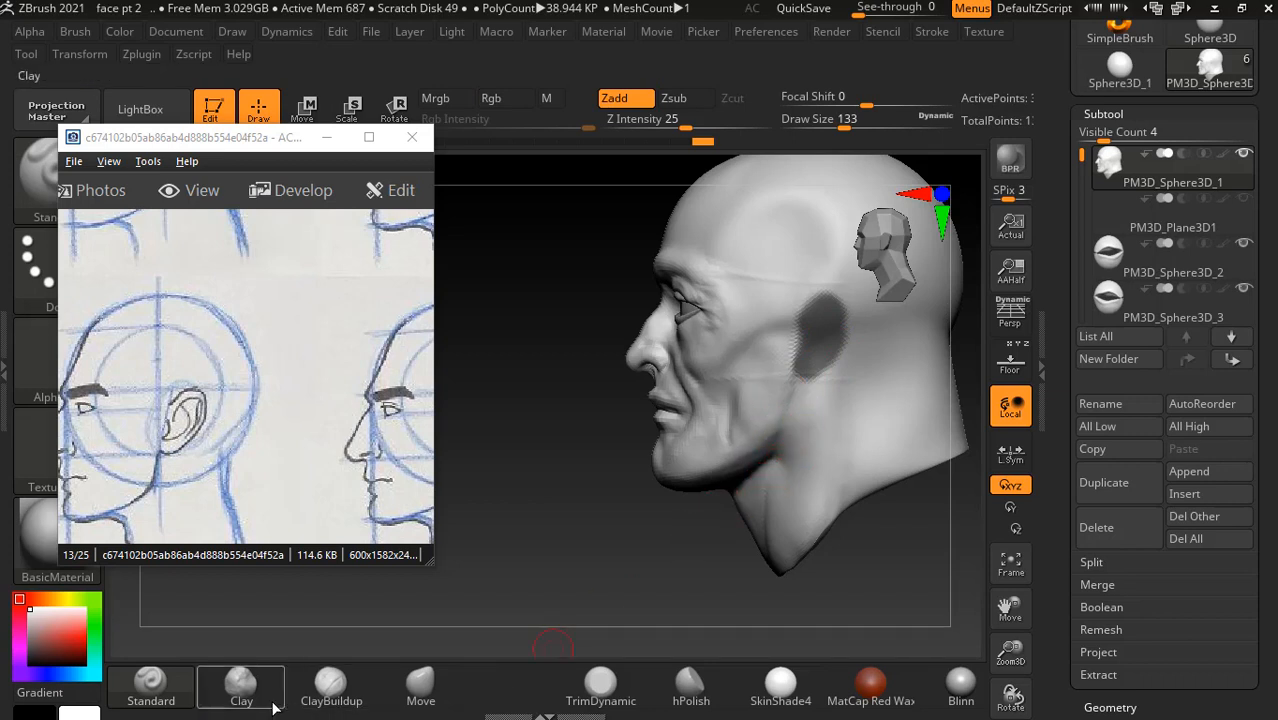
pyautogui.keyDown('alt'); pyautogui.moveTo(798, 404); pyautogui.dragTo(784, 451); pyautogui.keyUp('alt')
# - Inspect the face and masked ear area from the front and three-quarter views against the drawing guide
pyautogui.moveTo(582, 591); pyautogui.dragTo(892, 428)
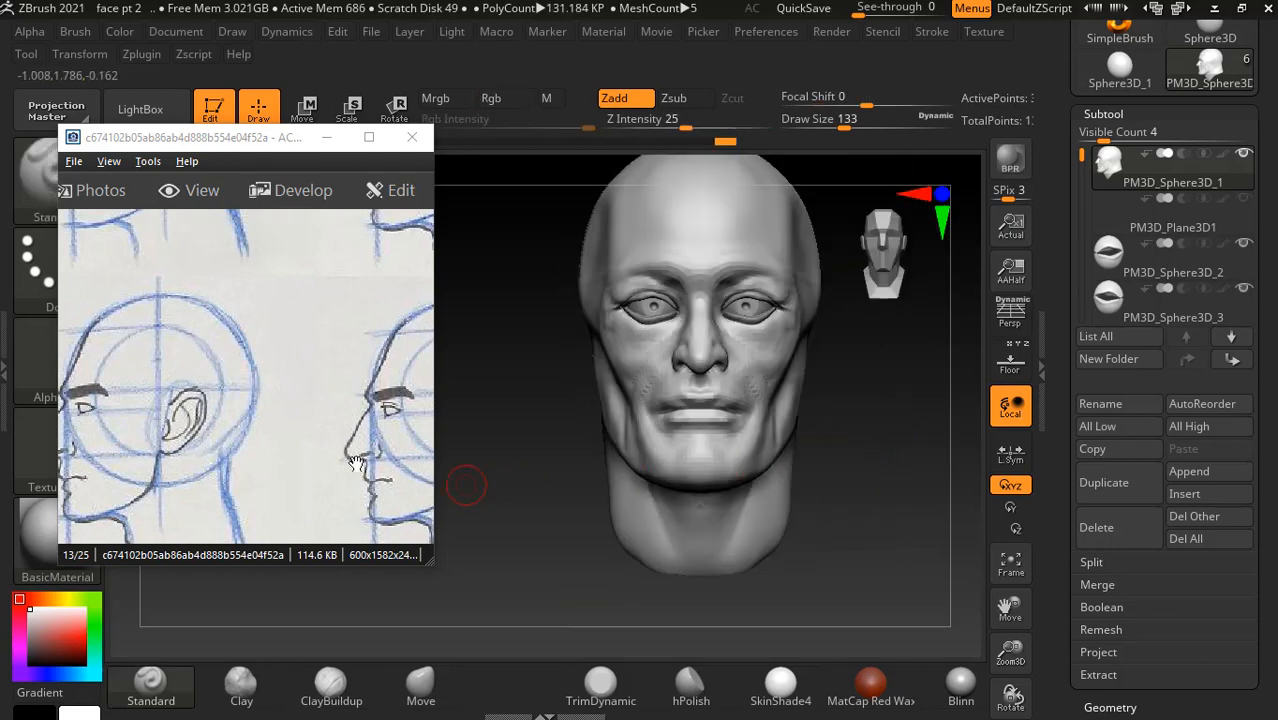
pyautogui.moveTo(237, 421)
pyautogui.mouseDown()
pyautogui.moveTo(337, 387)
pyautogui.moveTo(367, 394)
pyautogui.mouseUp()
pyautogui.moveTo(901, 473)
pyautogui.mouseDown()
pyautogui.moveTo(913, 451)
pyautogui.moveTo(916, 471)
pyautogui.moveTo(916, 434)
pyautogui.moveTo(910, 465)
pyautogui.moveTo(913, 443)
pyautogui.moveTo(904, 448)
pyautogui.mouseUp()
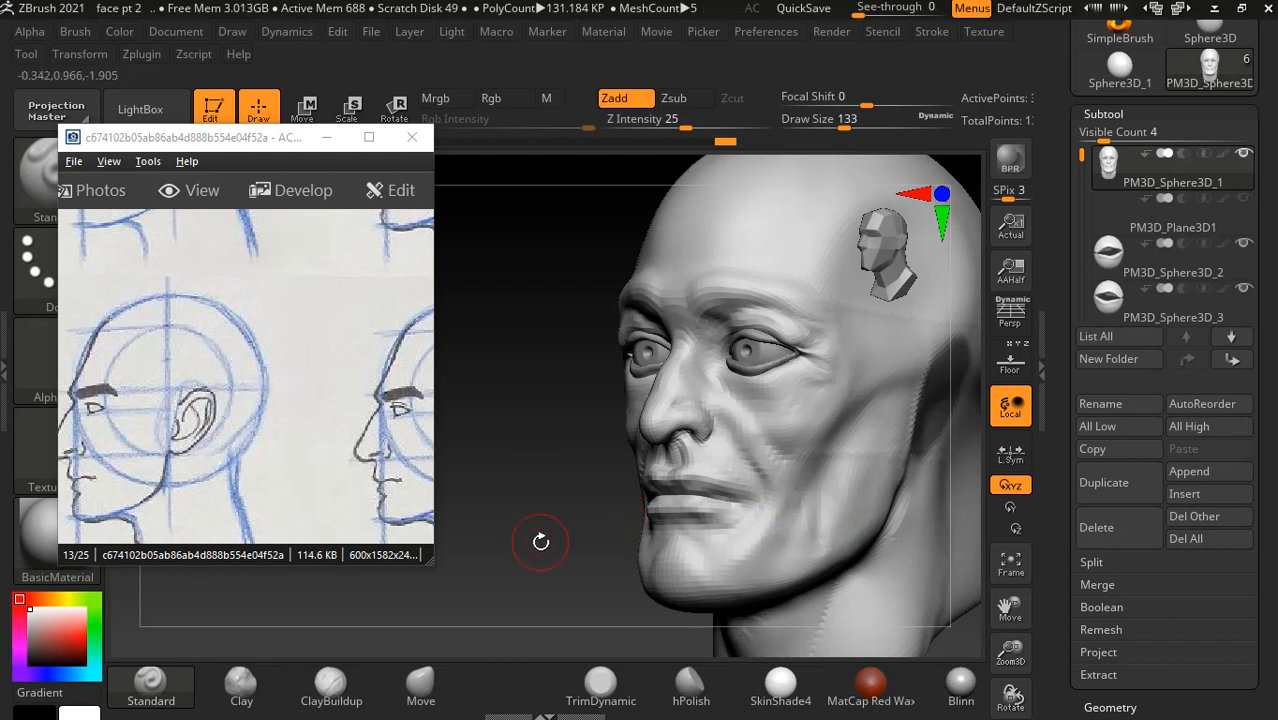
pyautogui.keyDown('alt'); pyautogui.moveTo(544, 576); pyautogui.dragTo(547, 476); pyautogui.keyUp('alt')
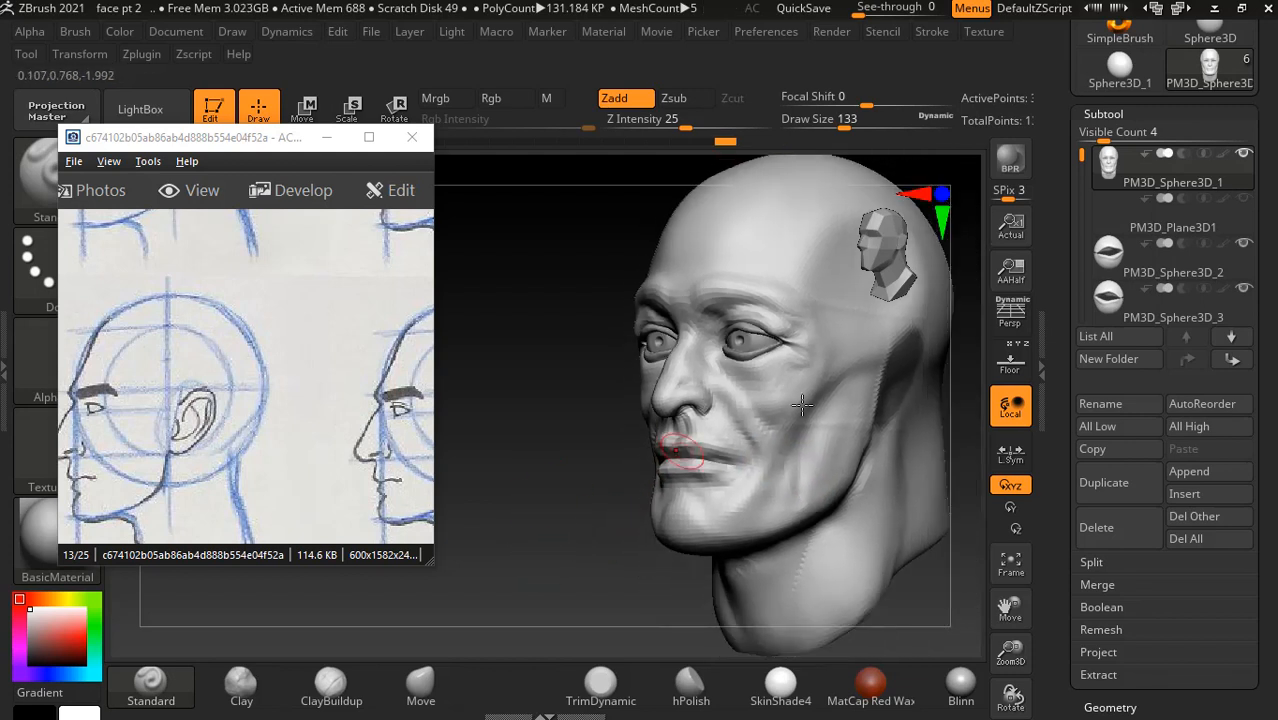
pyautogui.moveTo(936, 605); pyautogui.dragTo(1035, 465)
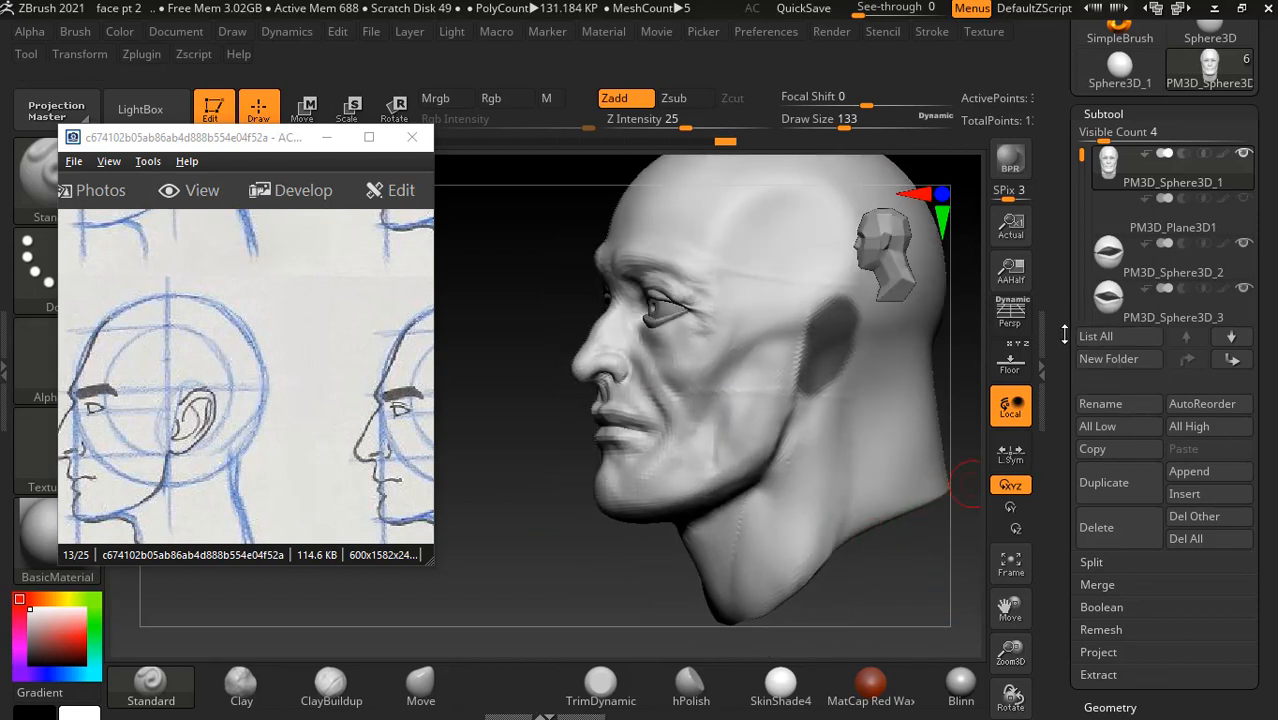
# - Minimize the drawing guide and invert the ear mask on the head
pyautogui.click(1187, 494)
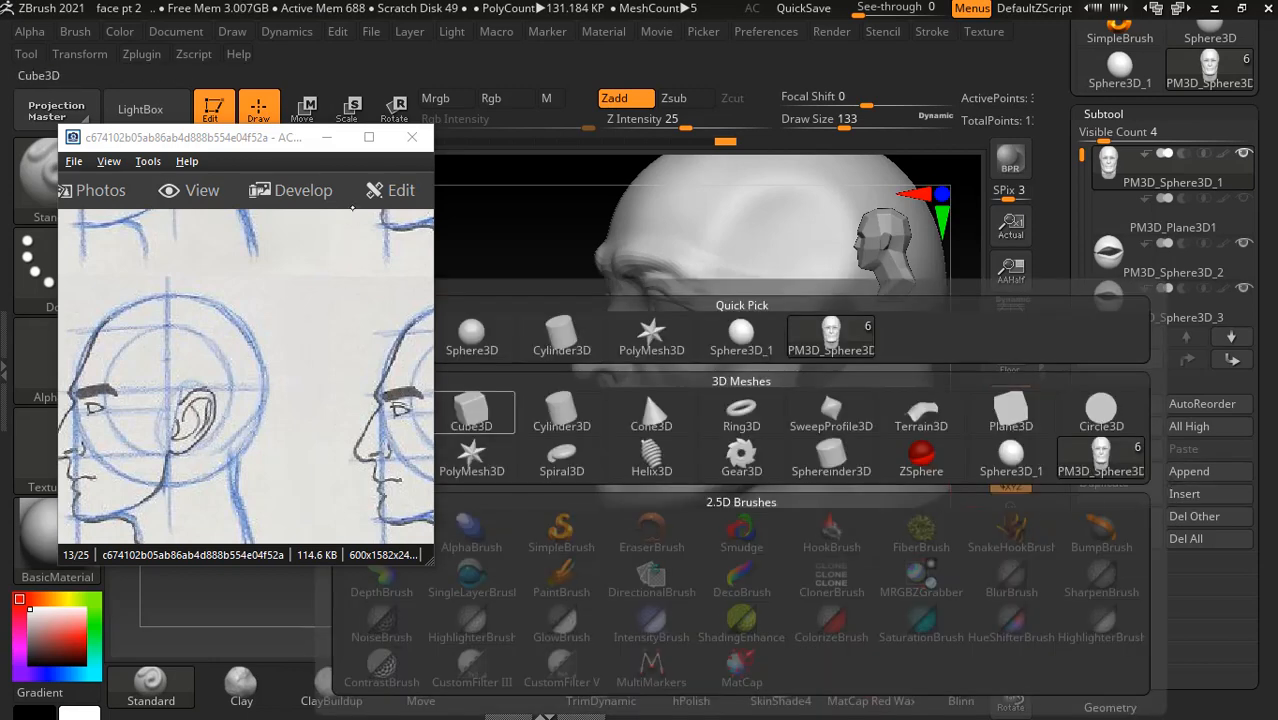
pyautogui.click(326, 138)
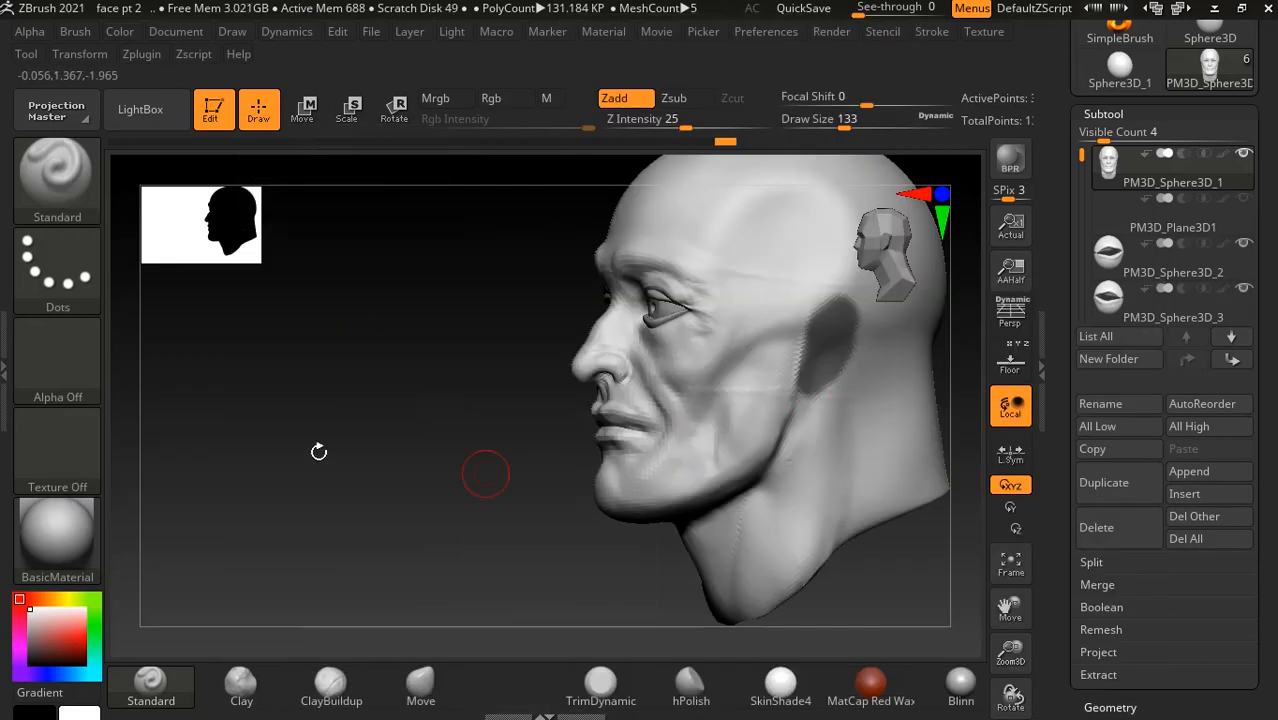
pyautogui.keyDown('ctrl'); pyautogui.click(380, 466); pyautogui.keyUp('ctrl')
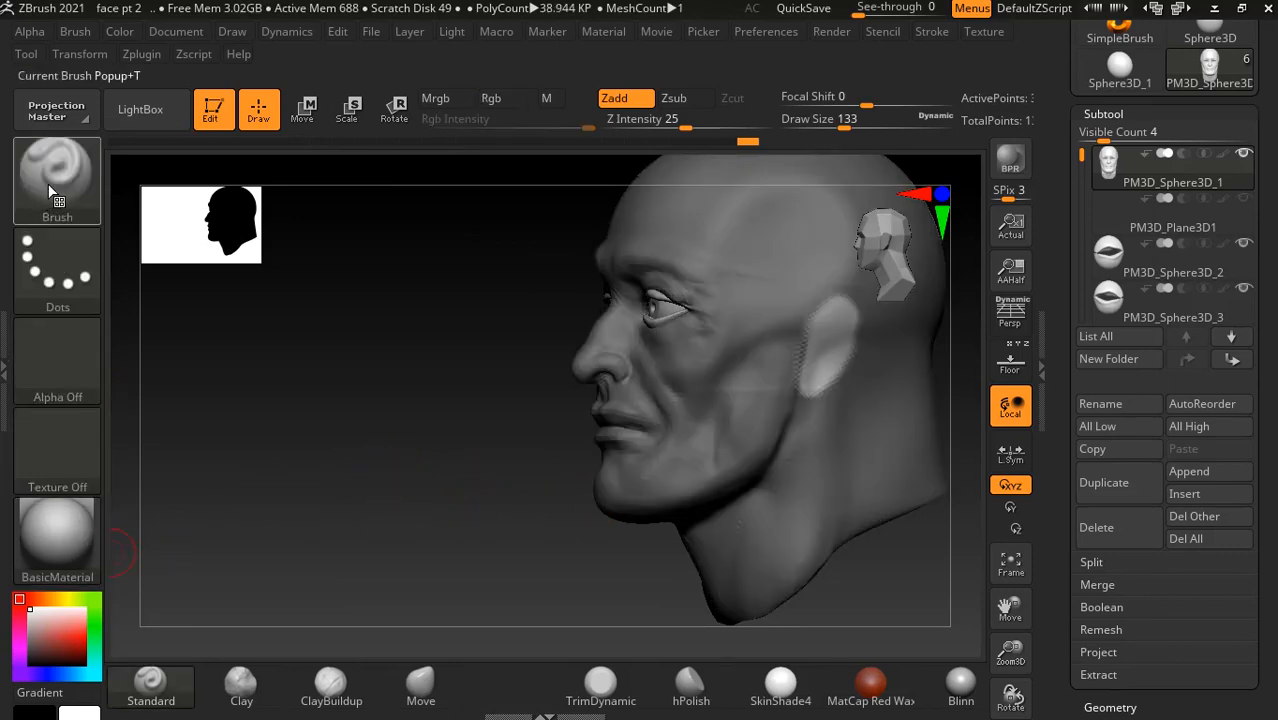
# - Choose the PolySphere from the IMM Primitives brush and try to insert it on the unmasked ear area
pyautogui.click(57, 172)
pyautogui.press('i')
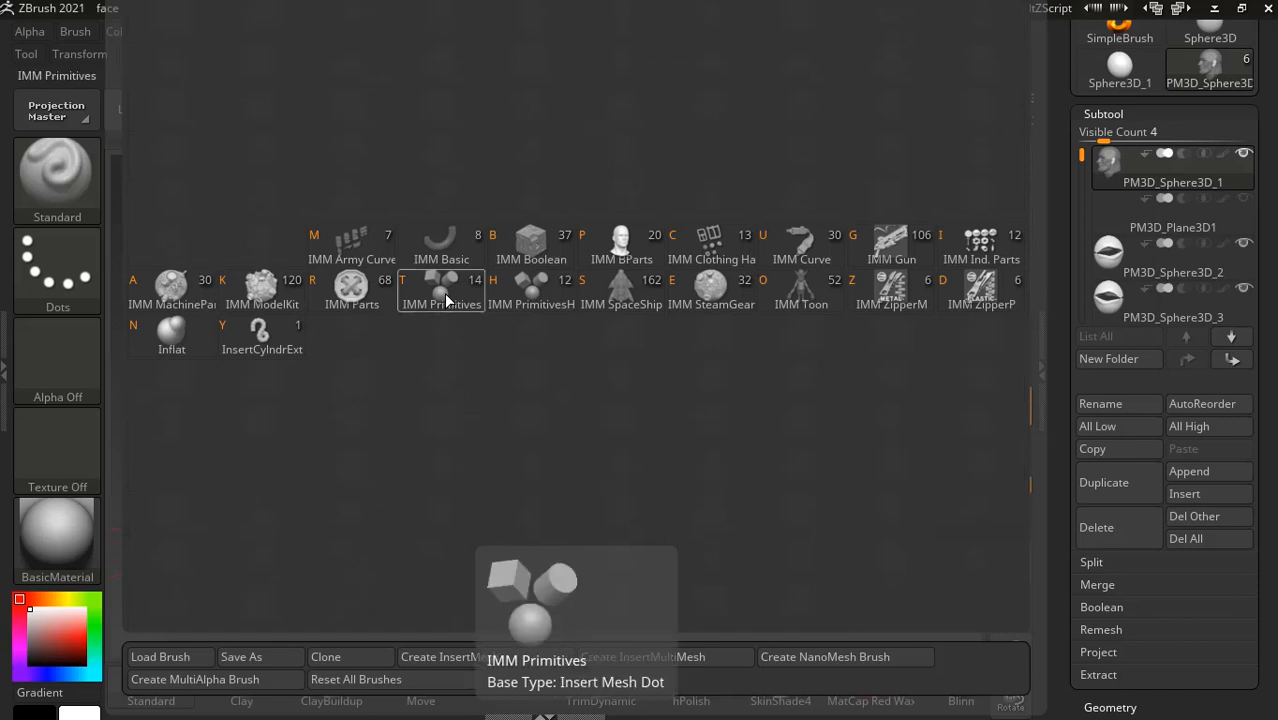
pyautogui.click(444, 292)
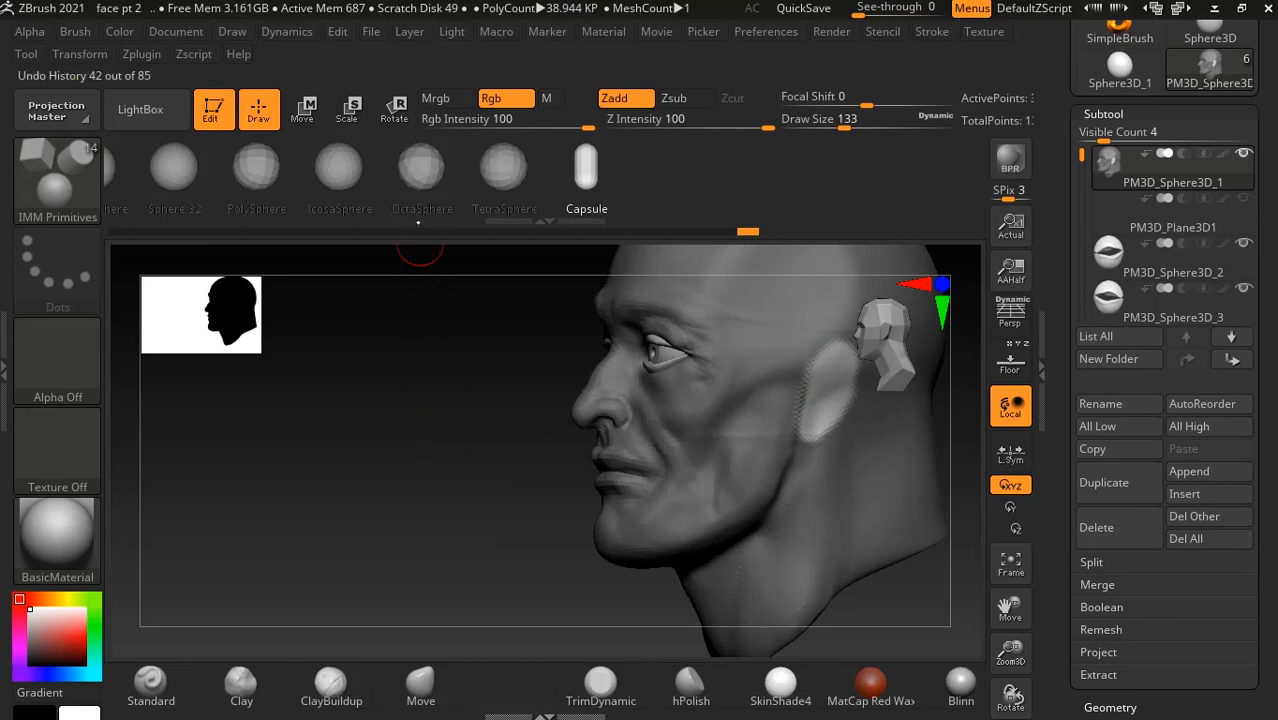
pyautogui.click(500, 179)
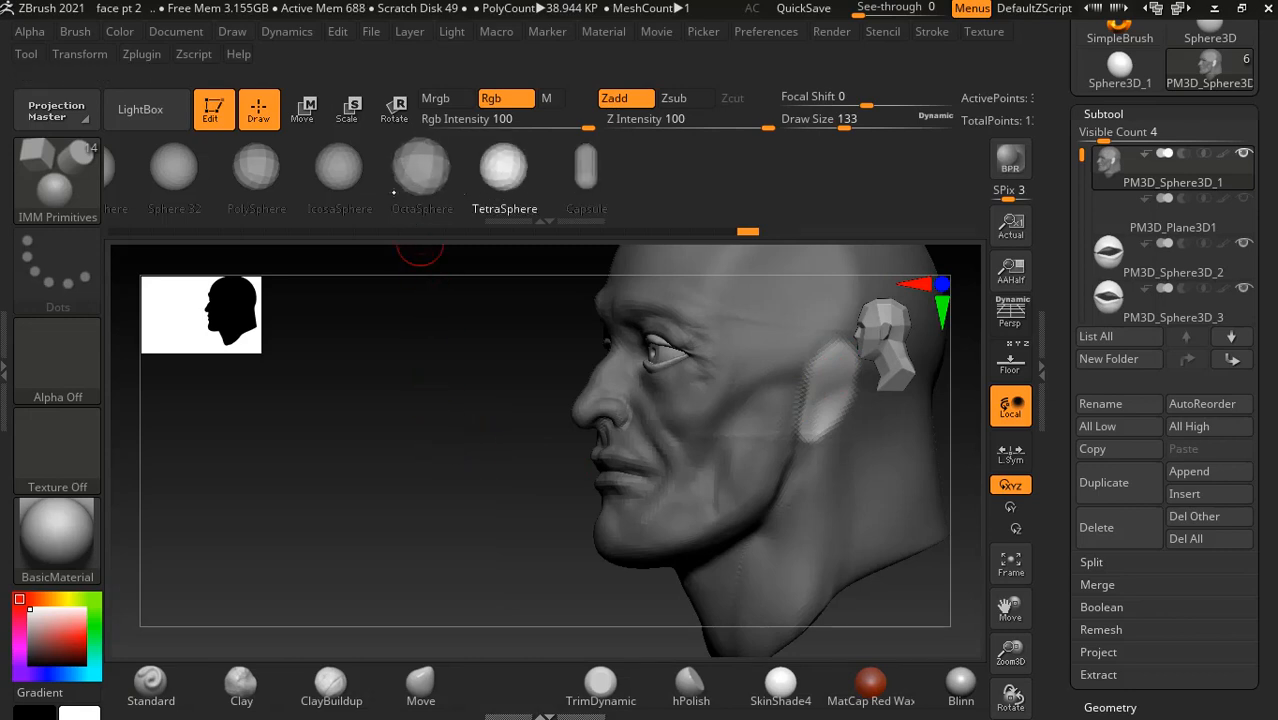
pyautogui.click(271, 184)
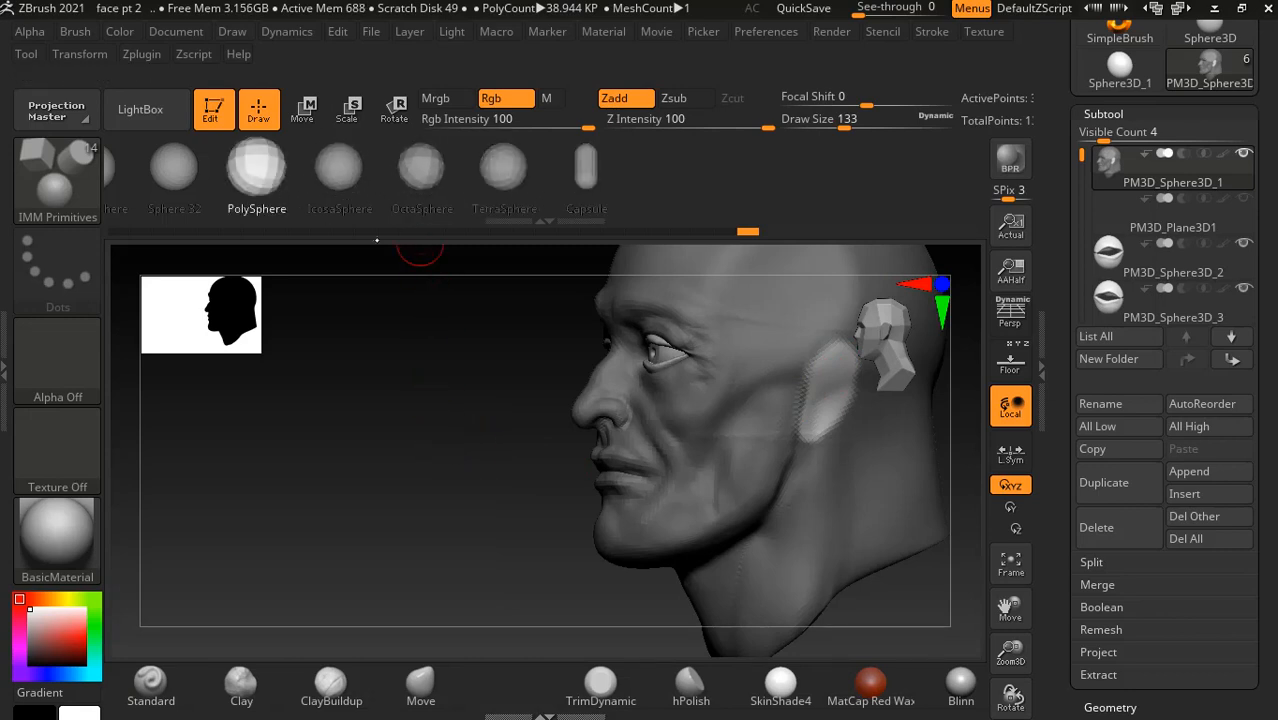
pyautogui.click(831, 391)
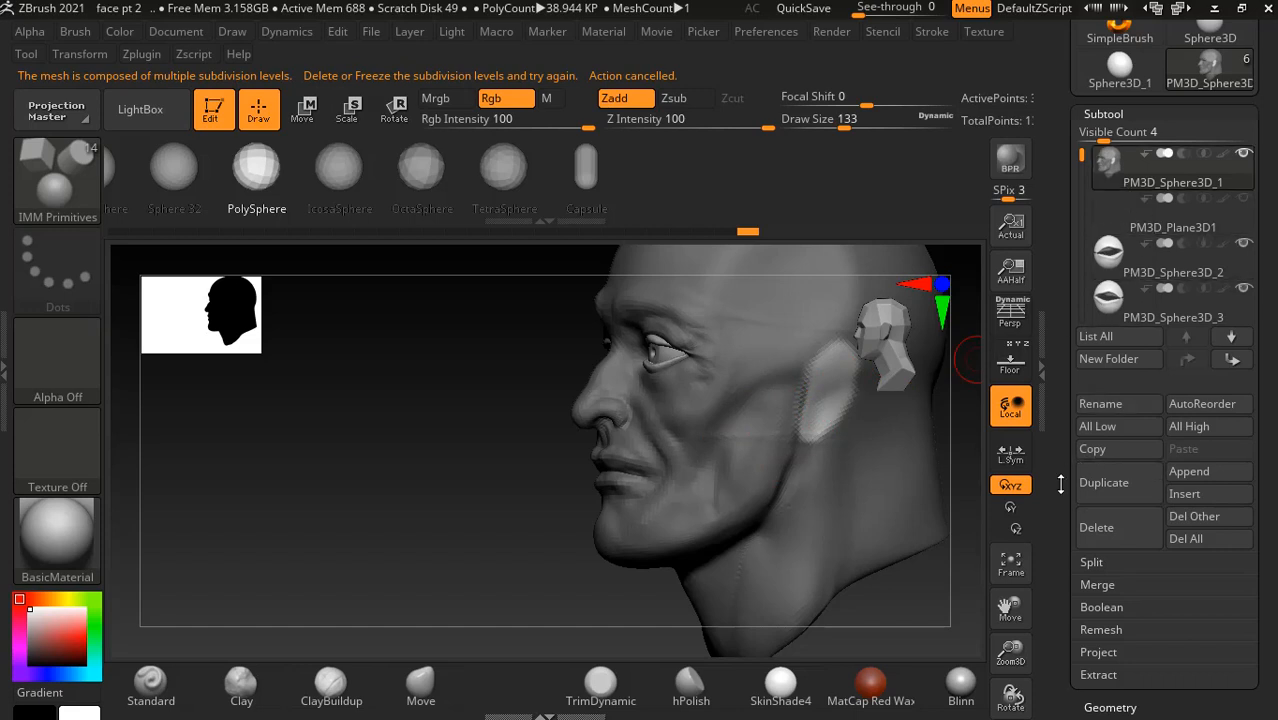
# - Delete the head's lower subdivision level, keeping level 2, and insert a PolySphere over the unmasked ear area
pyautogui.moveTo(1061, 484); pyautogui.dragTo(1081, 412)
pyautogui.click(1109, 573)
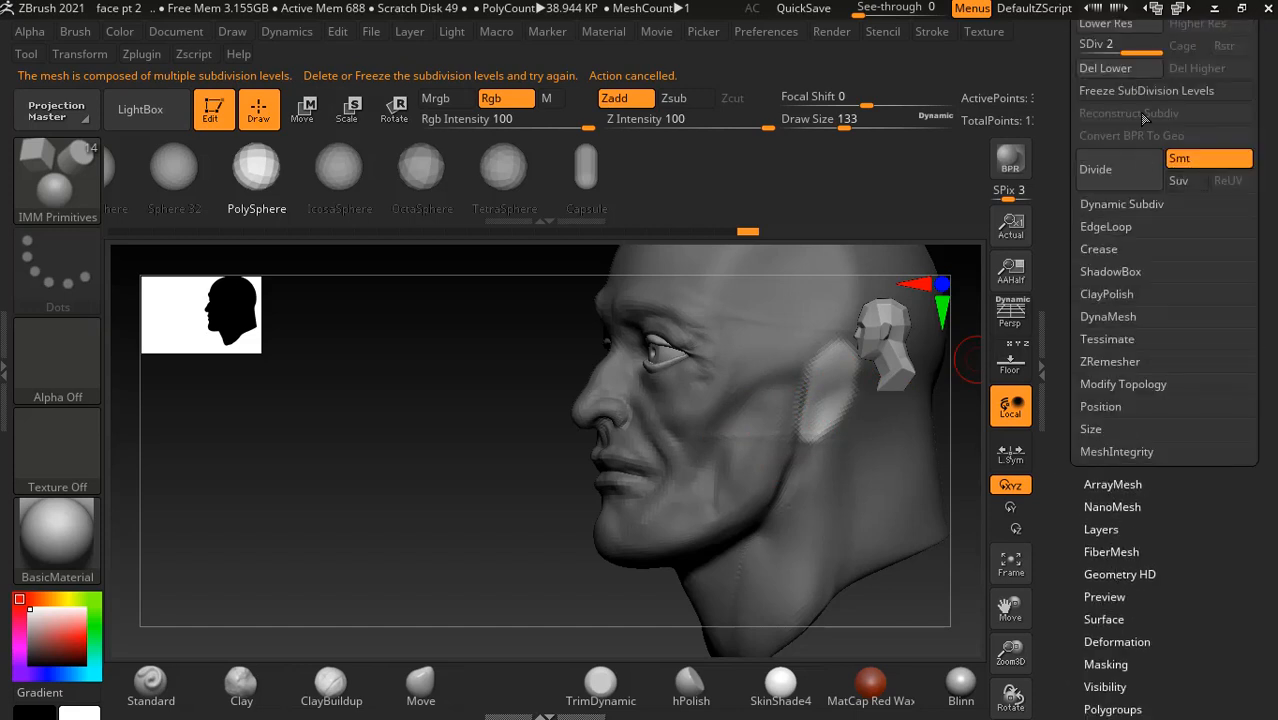
pyautogui.moveTo(1141, 49); pyautogui.dragTo(1112, 49)
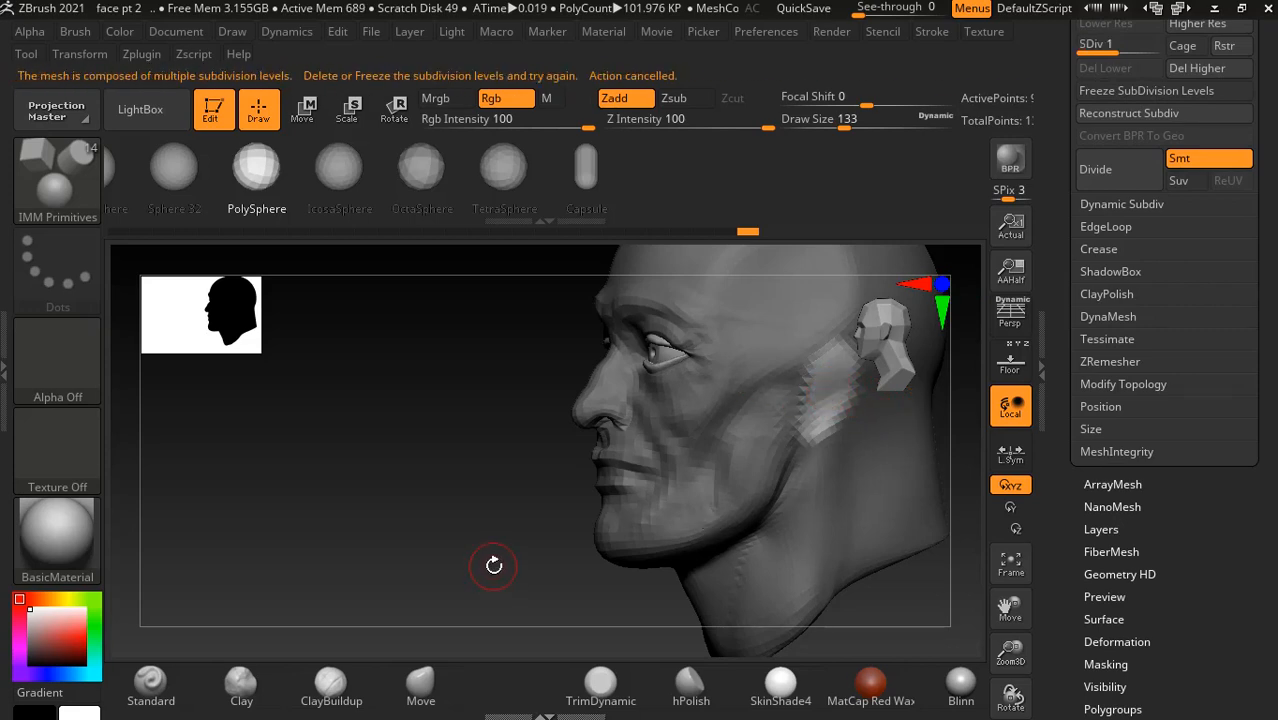
pyautogui.moveTo(1112, 49); pyautogui.dragTo(1155, 49)
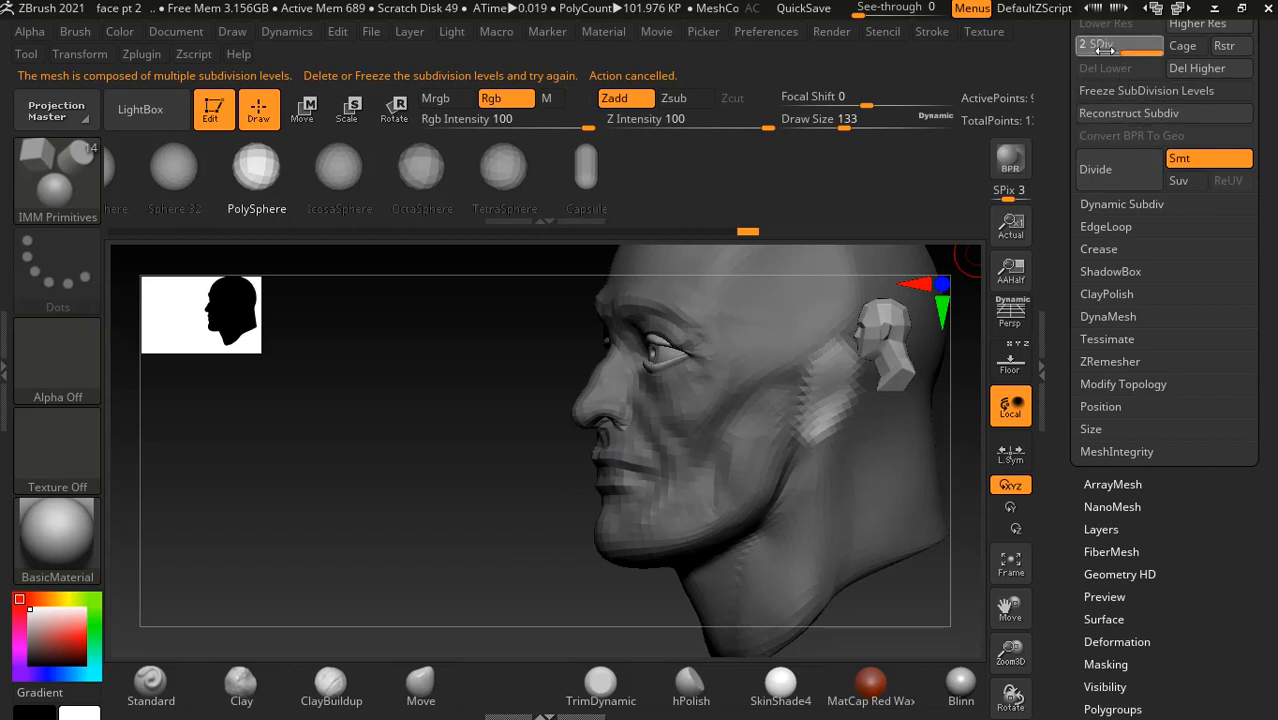
pyautogui.scroll(3, 1057, 121)
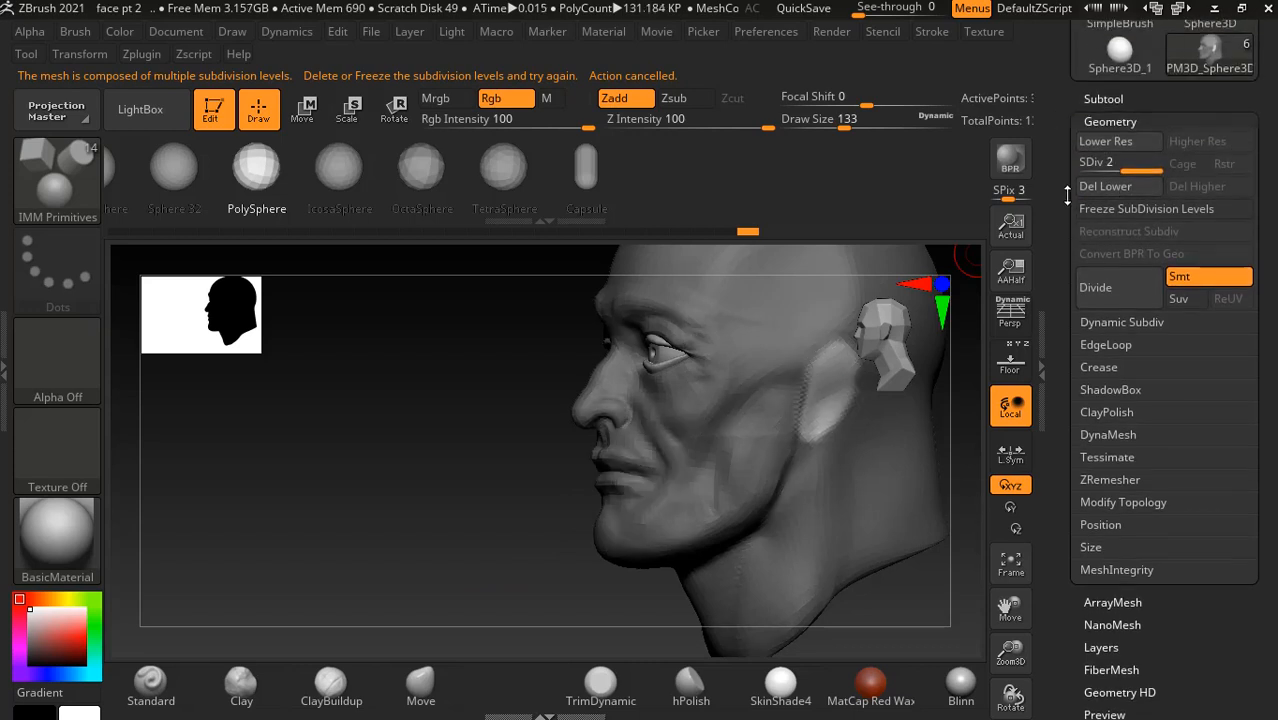
pyautogui.click(1105, 186)
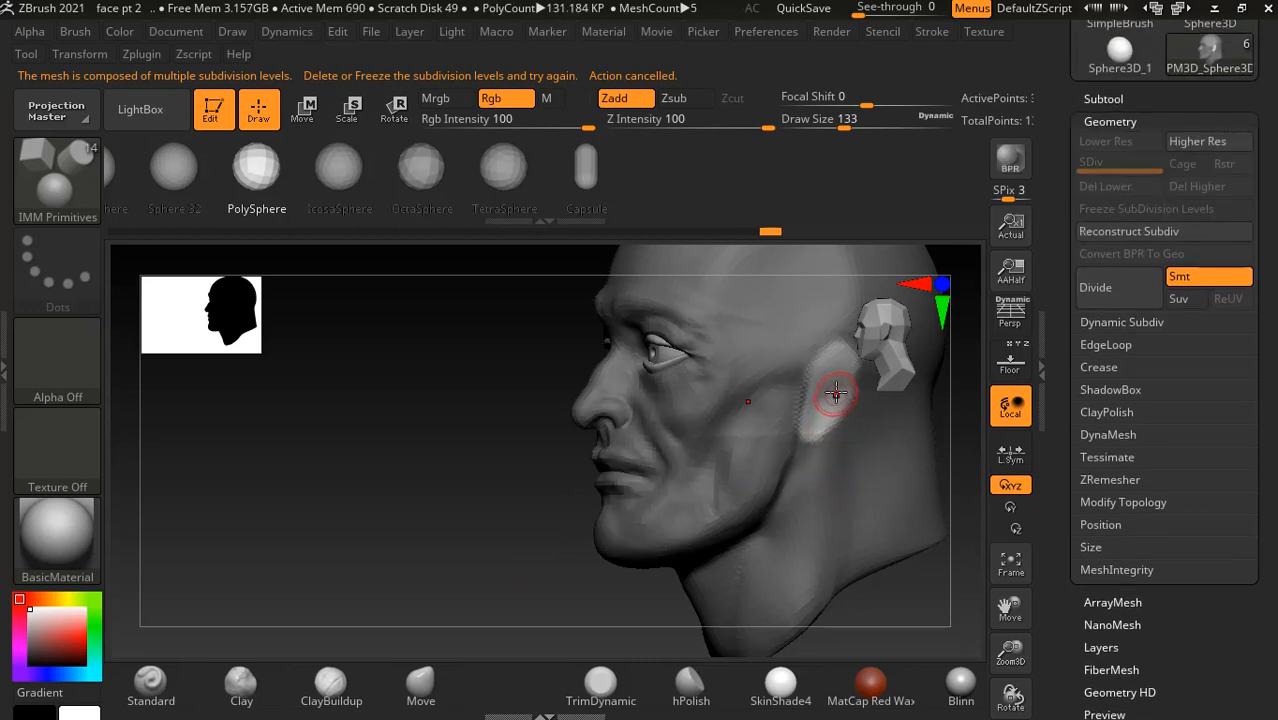
pyautogui.moveTo(829, 389); pyautogui.dragTo(829, 389)
pyautogui.moveTo(434, 536); pyautogui.dragTo(433, 483)
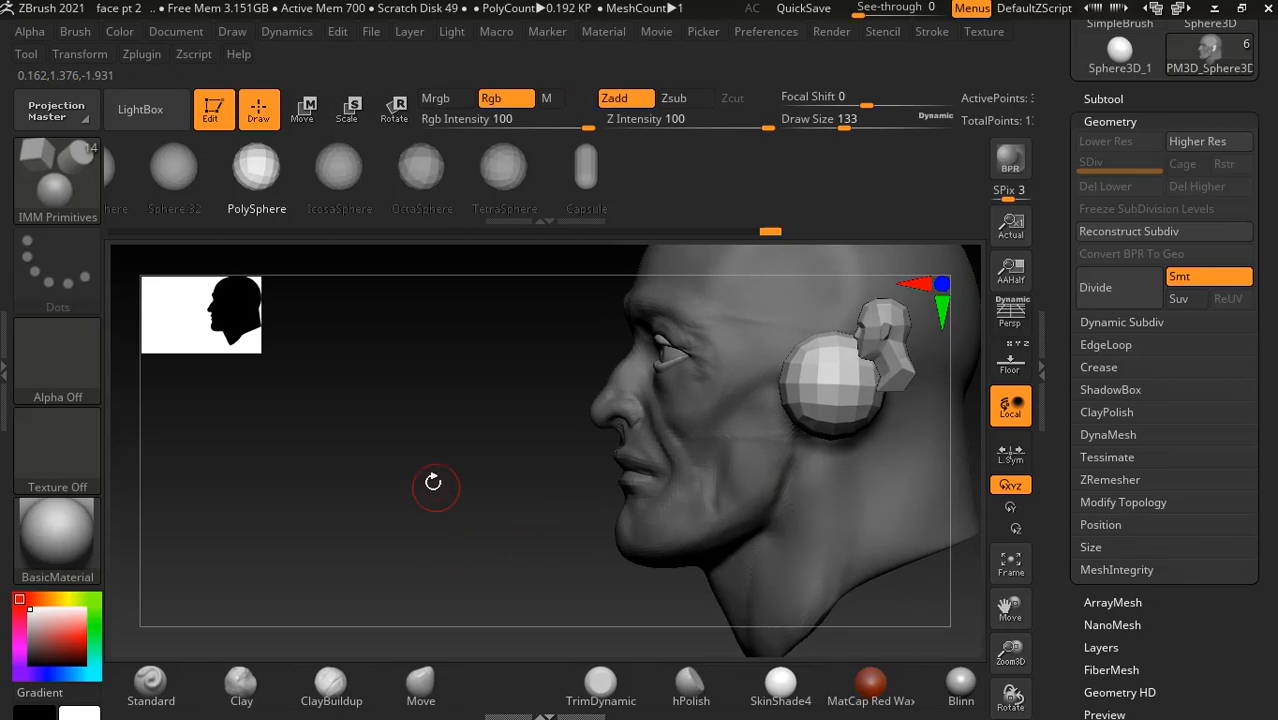
# - Push the inserted spheres in against both sides of the head with the Move brush at draw size 329
pyautogui.click(420, 683)
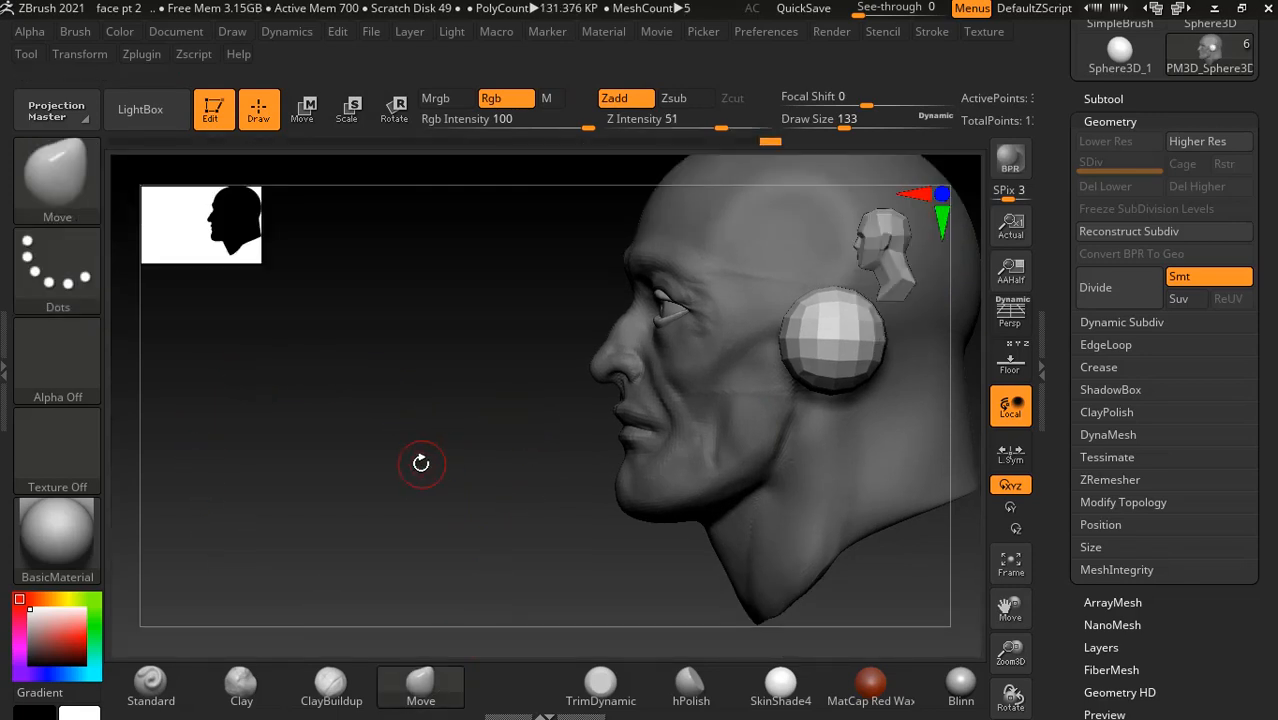
pyautogui.moveTo(425, 442)
pyautogui.mouseDown()
pyautogui.moveTo(439, 428)
pyautogui.moveTo(447, 443)
pyautogui.mouseUp()
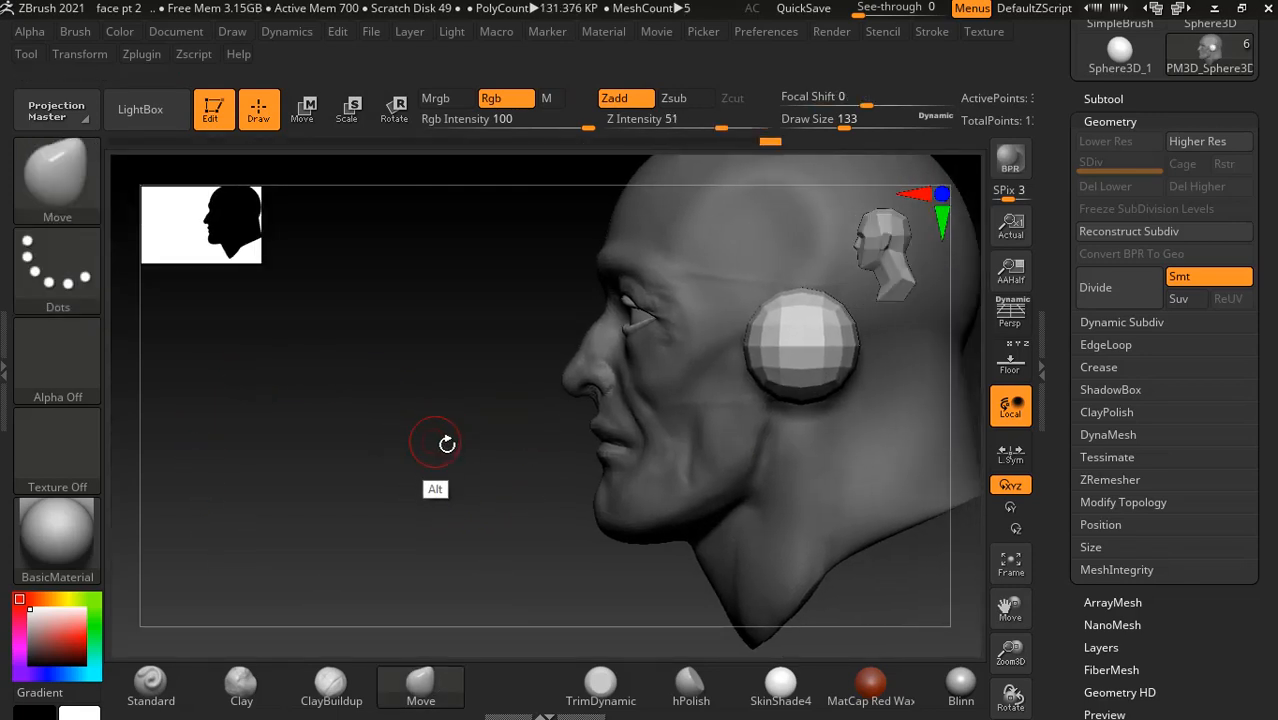
pyautogui.moveTo(918, 561); pyautogui.dragTo(927, 524)
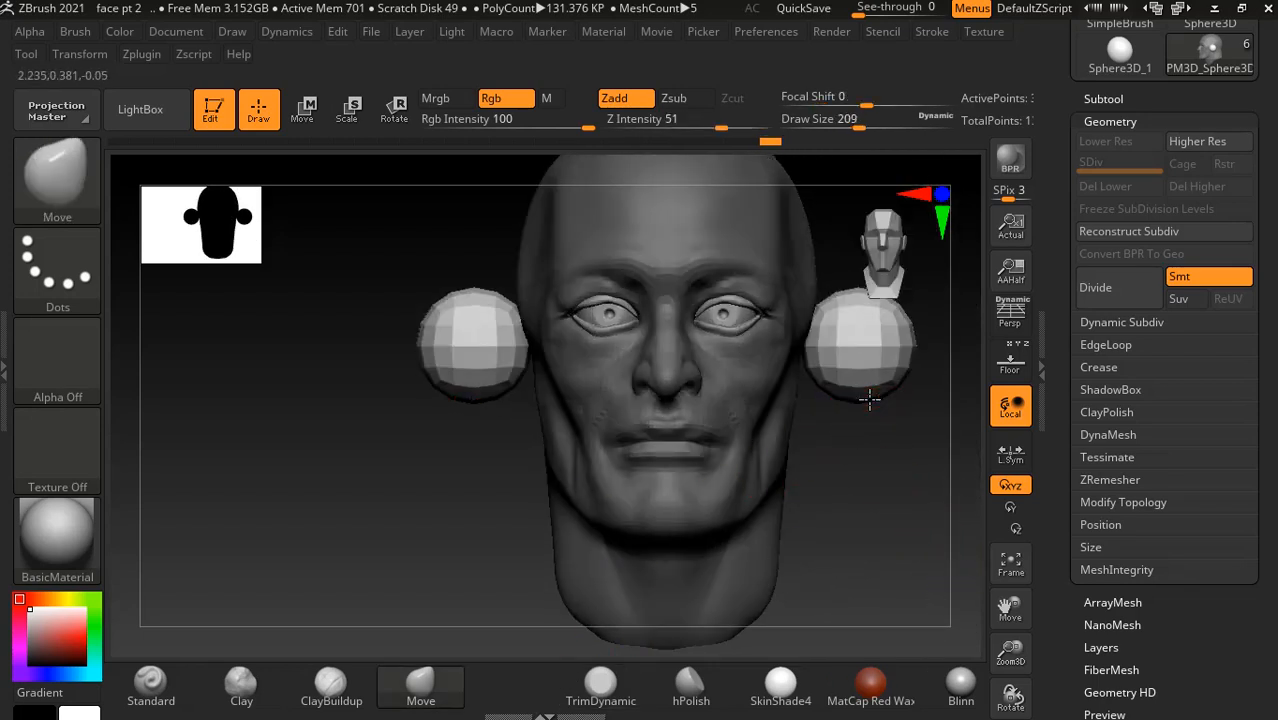
pyautogui.press(']')
pyautogui.press(']')
pyautogui.press(']')
pyautogui.press(']')
pyautogui.press(']')
pyautogui.press(']')
pyautogui.moveTo(866, 386); pyautogui.dragTo(831, 390)
pyautogui.moveTo(921, 337); pyautogui.dragTo(907, 322)
pyautogui.moveTo(905, 482)
pyautogui.mouseDown()
pyautogui.moveTo(931, 481)
pyautogui.moveTo(888, 471)
pyautogui.mouseUp()
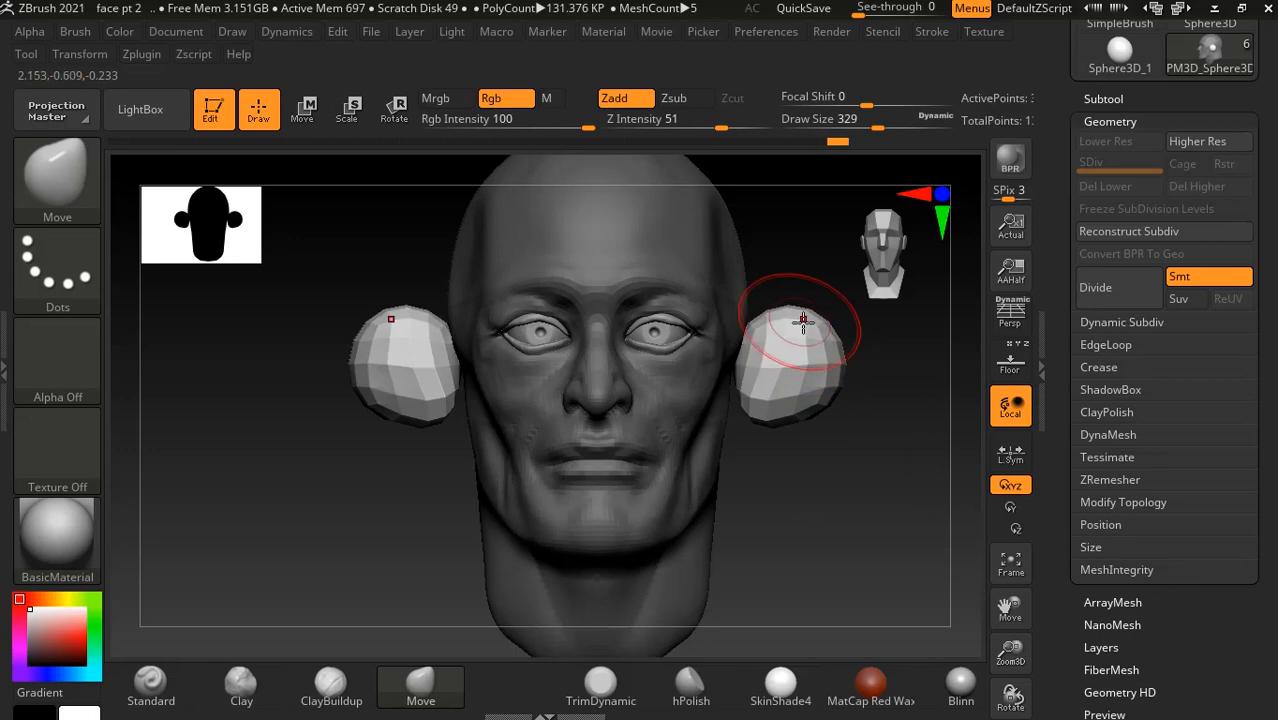
# - Show the floor reference drawings and reshape the ear spheres against them, checking the front and side views
pyautogui.click(1010, 362)
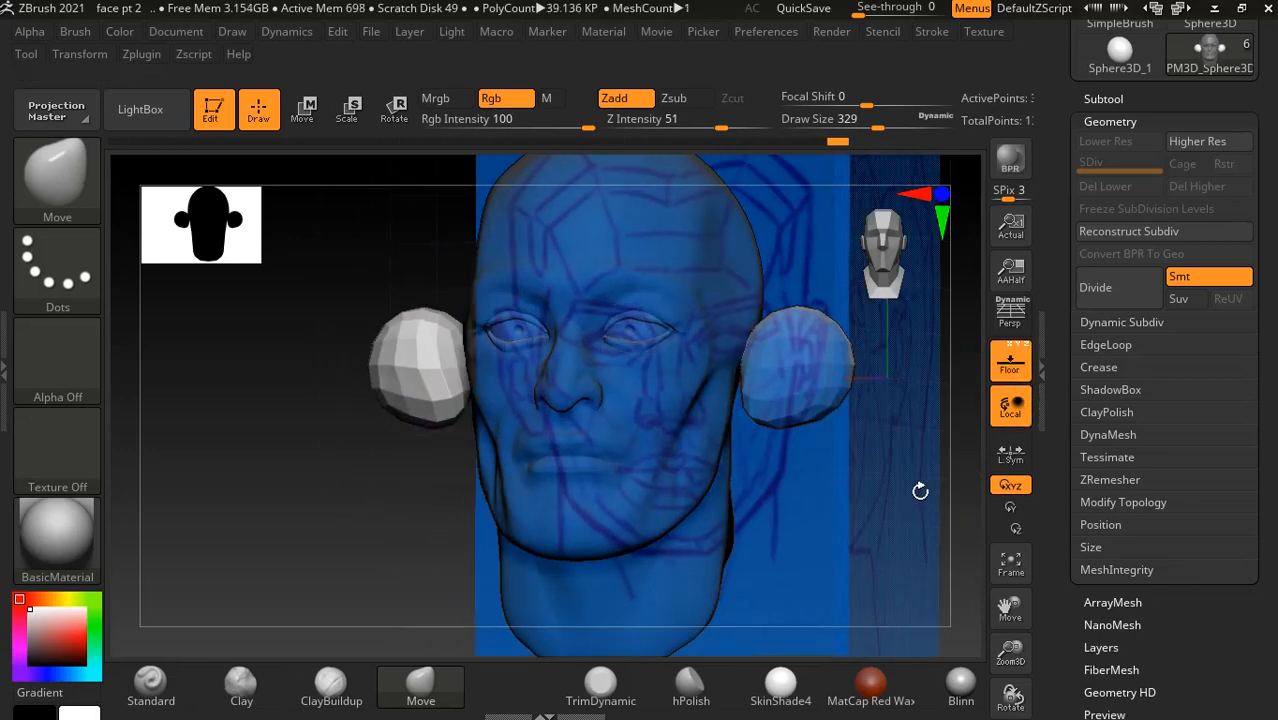
pyautogui.keyDown('shift'); pyautogui.moveTo(914, 486); pyautogui.dragTo(904, 468); pyautogui.keyUp('shift')
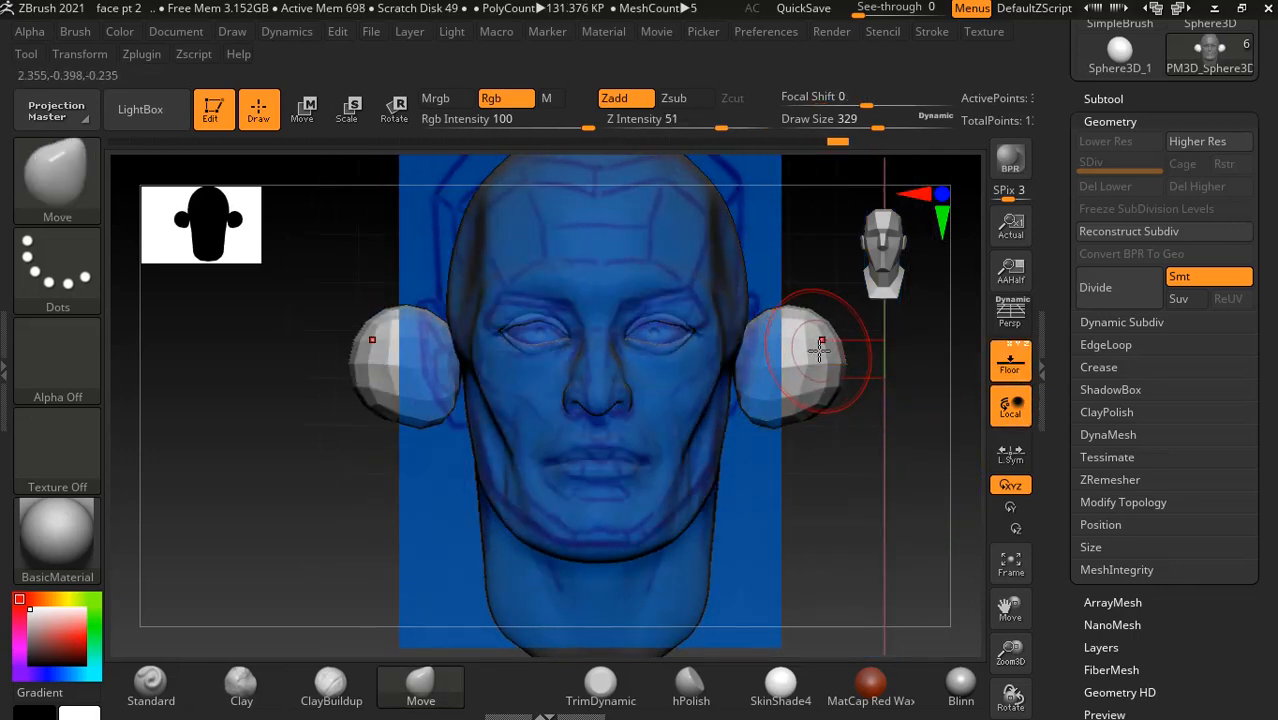
pyautogui.moveTo(799, 332)
pyautogui.mouseDown()
pyautogui.moveTo(785, 345)
pyautogui.moveTo(758, 318)
pyautogui.moveTo(815, 355)
pyautogui.moveTo(772, 404)
pyautogui.moveTo(799, 386)
pyautogui.mouseUp()
pyautogui.moveTo(905, 408); pyautogui.dragTo(785, 434)
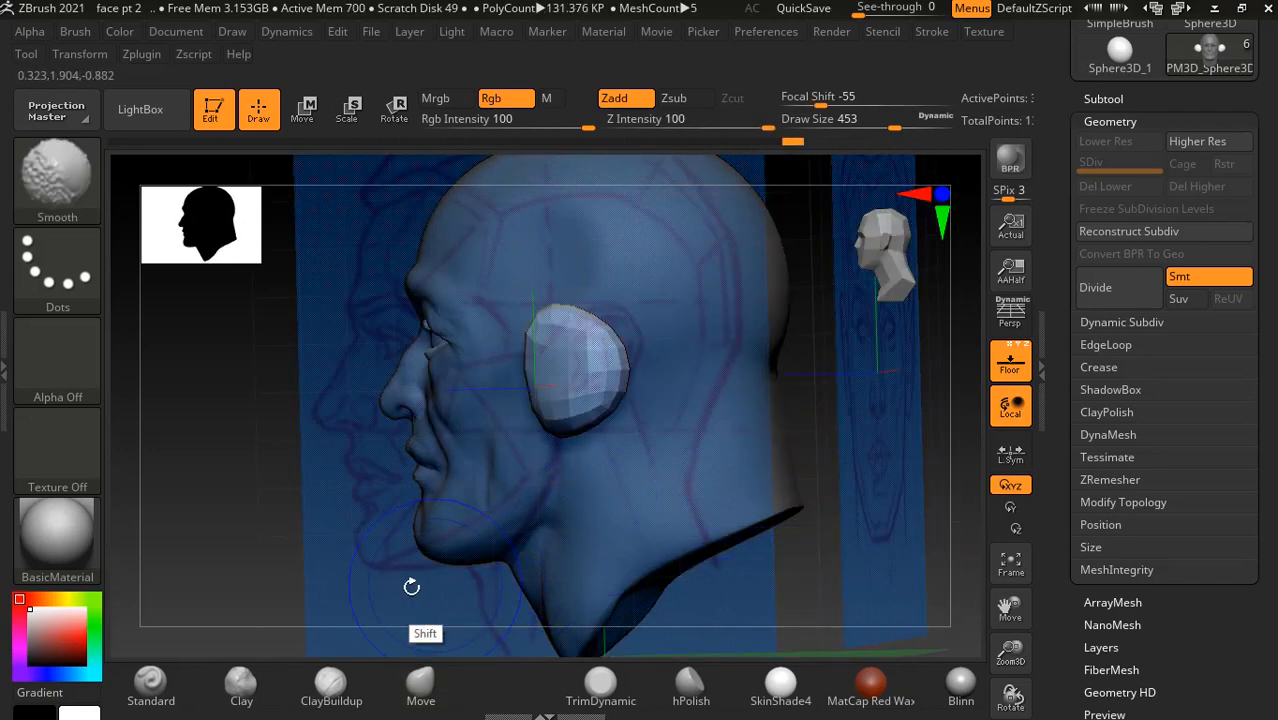
pyautogui.keyDown('shift'); pyautogui.moveTo(411, 586); pyautogui.dragTo(565, 430); pyautogui.keyUp('shift')
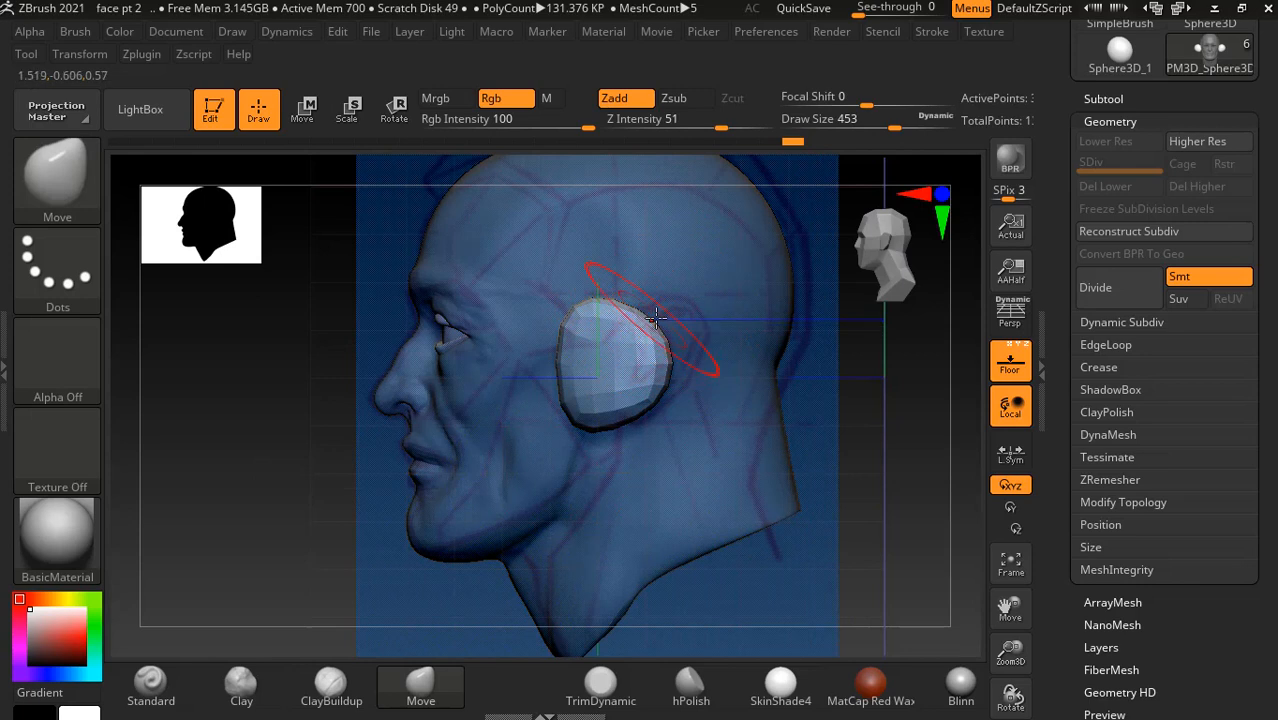
# - Move the ear sphere backward with the transform gizmo onto the ear in the side drawing, and check it against the floor reference
pyautogui.click(302, 109)
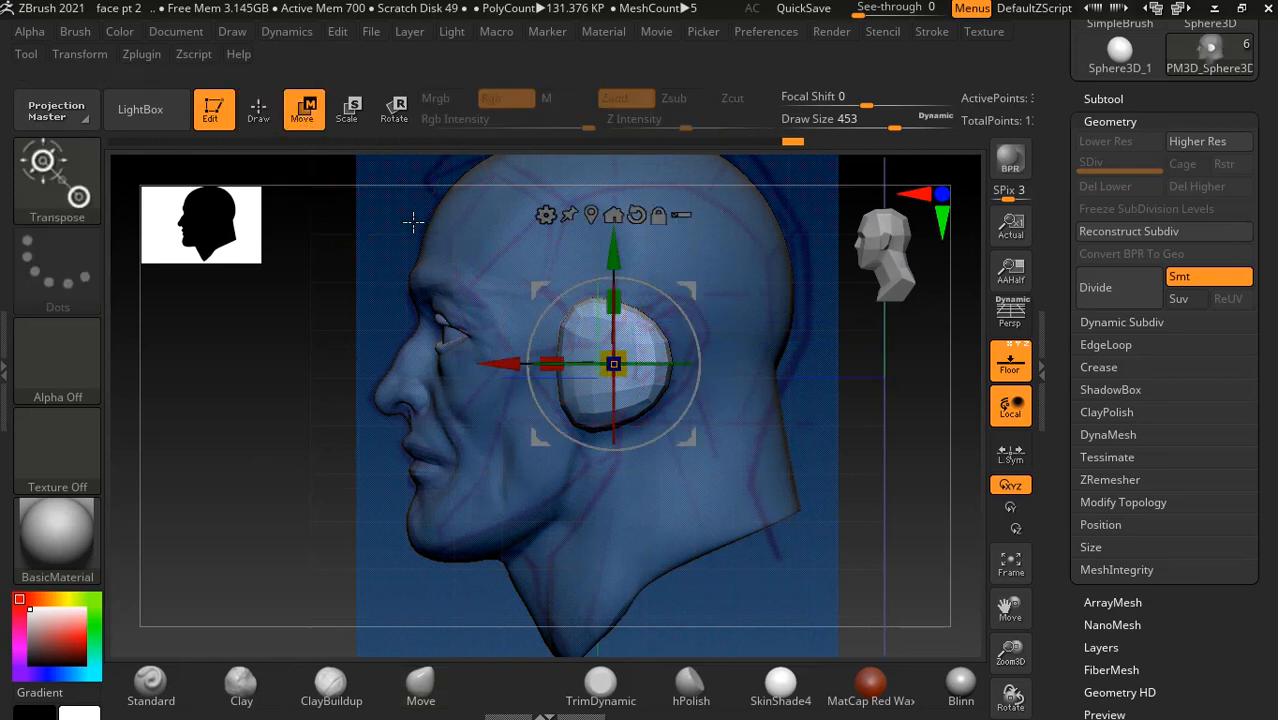
pyautogui.moveTo(511, 365); pyautogui.dragTo(571, 363)
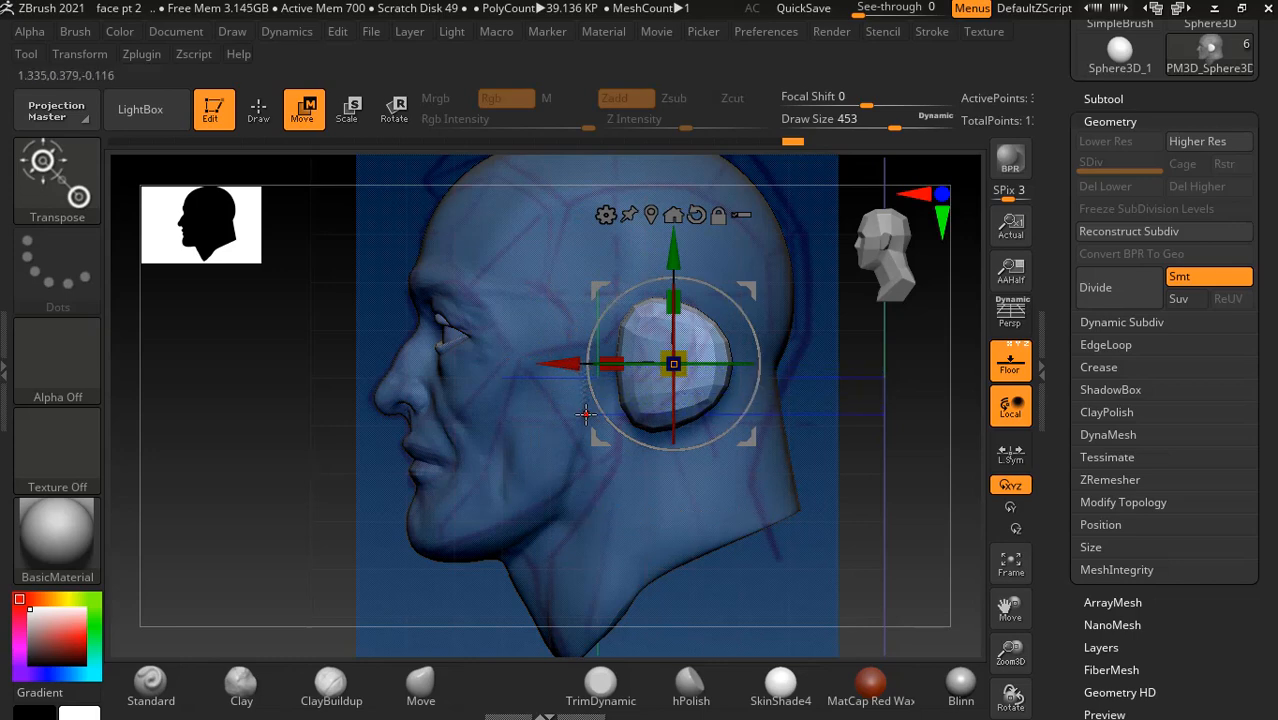
pyautogui.click(1019, 367)
pyautogui.click(1020, 367)
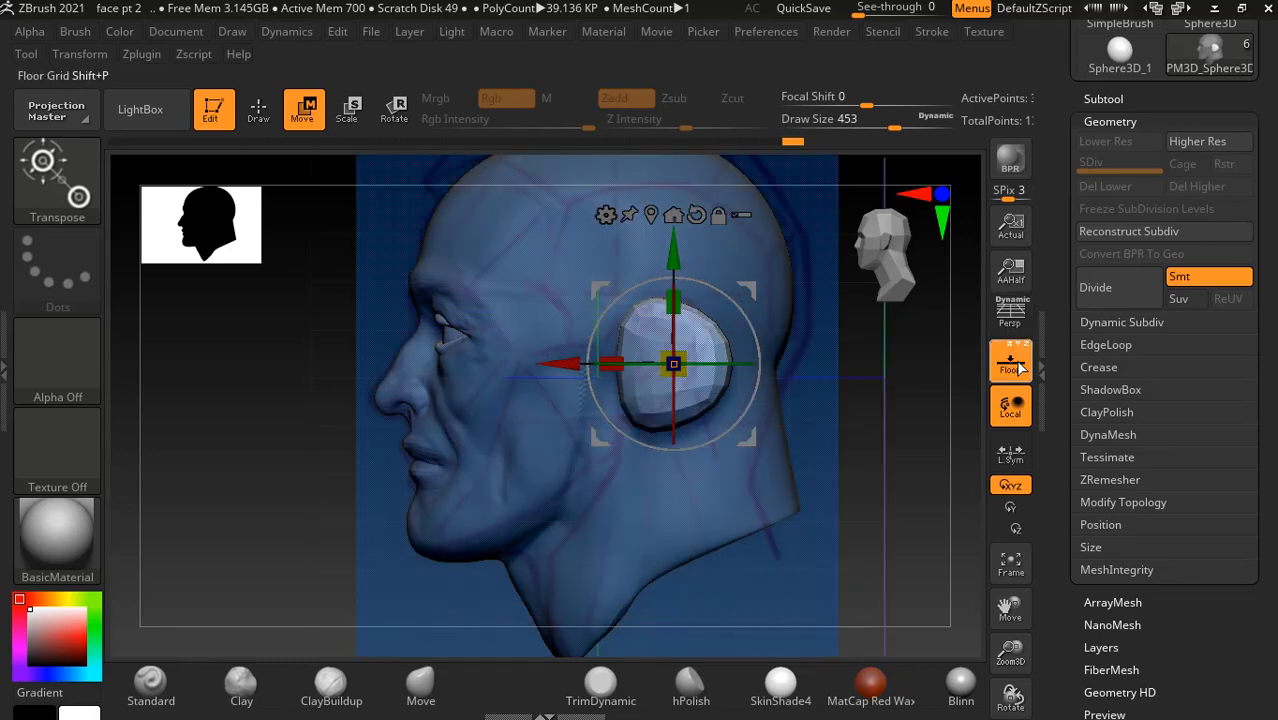
pyautogui.click(1018, 370)
pyautogui.click(1016, 370)
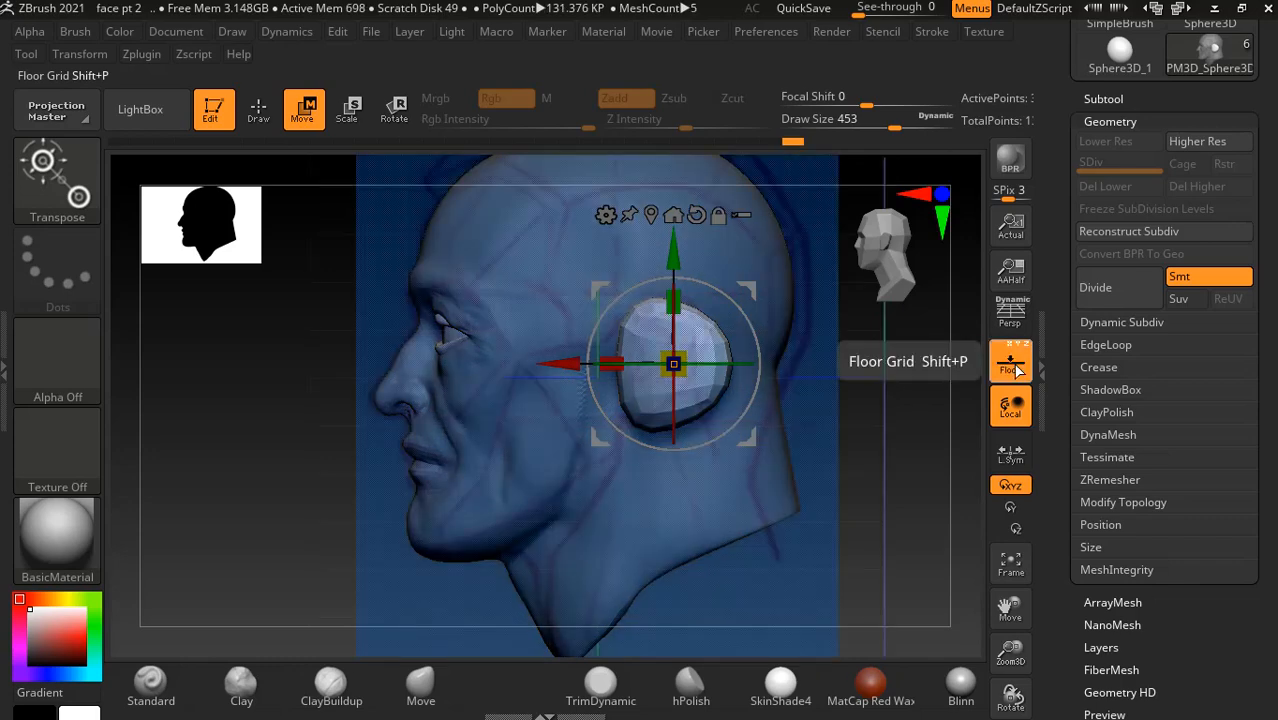
pyautogui.click(1017, 370)
pyautogui.click(1018, 371)
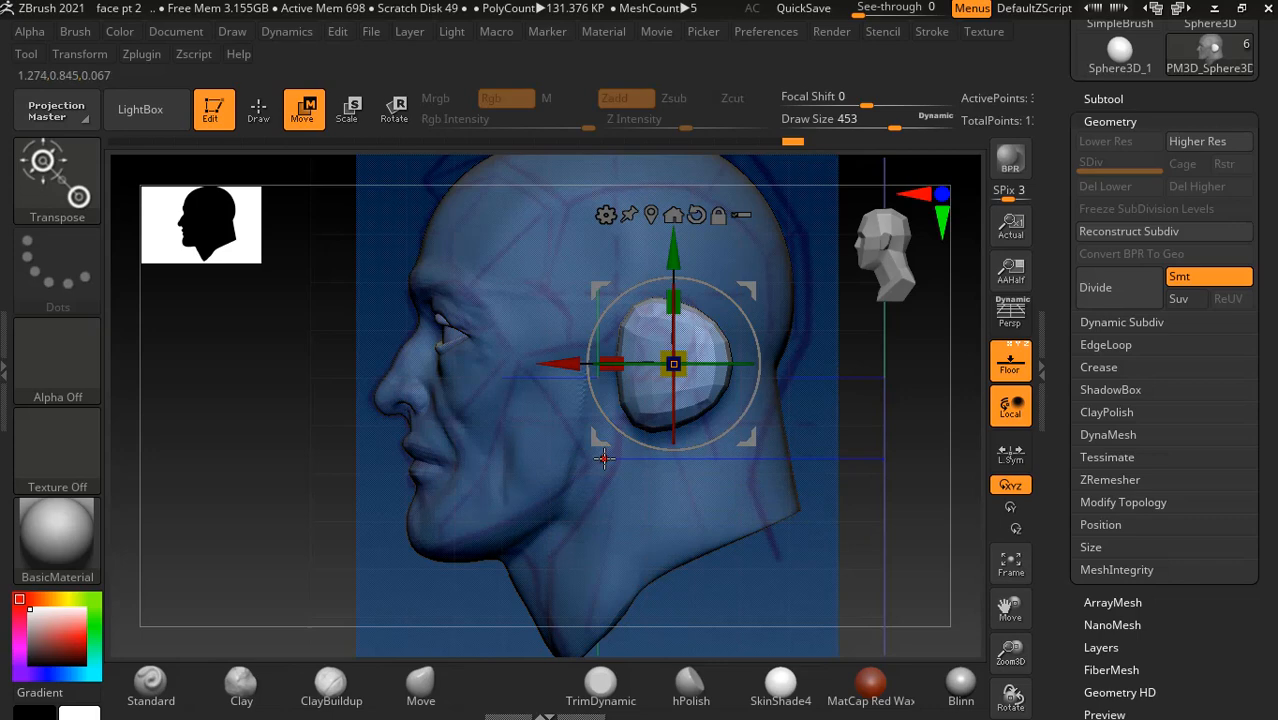
# - Shape the sphere's side outline into an ear tapering to the lobe, using the Move brush at draw size 329
pyautogui.keyDown('alt'); pyautogui.moveTo(893, 403); pyautogui.dragTo(886, 432); pyautogui.keyUp('alt')
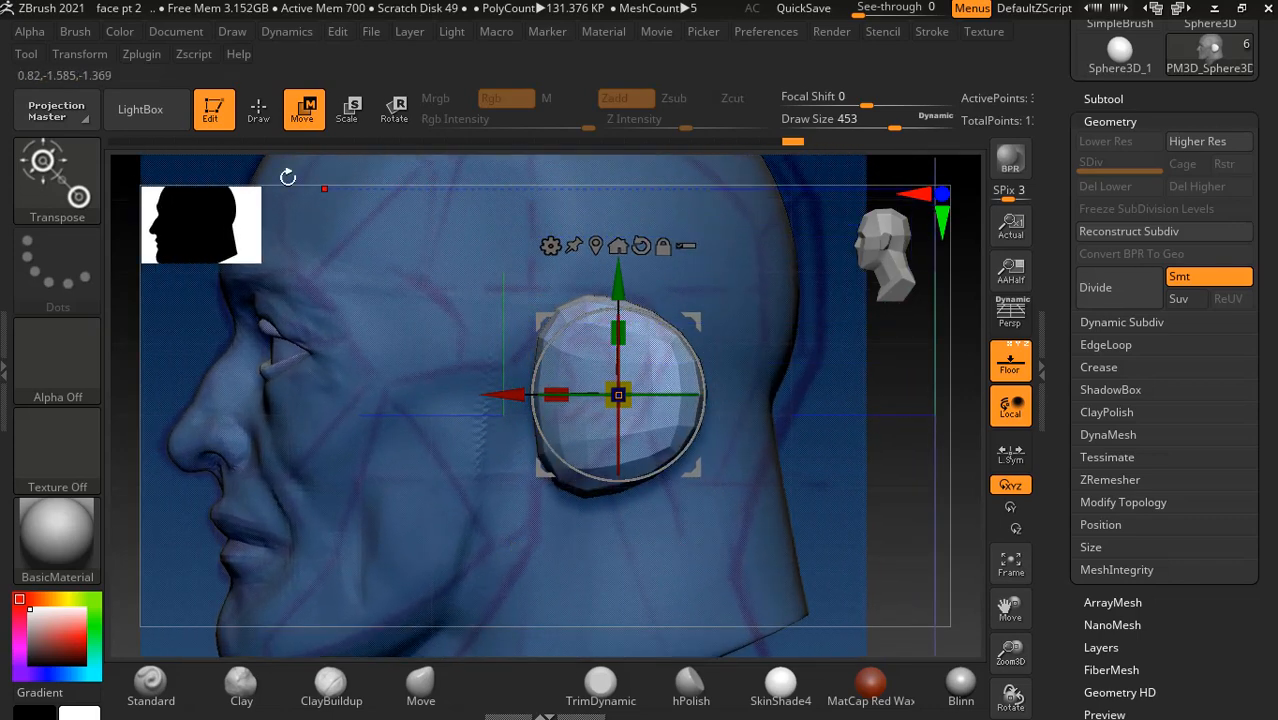
pyautogui.click(261, 118)
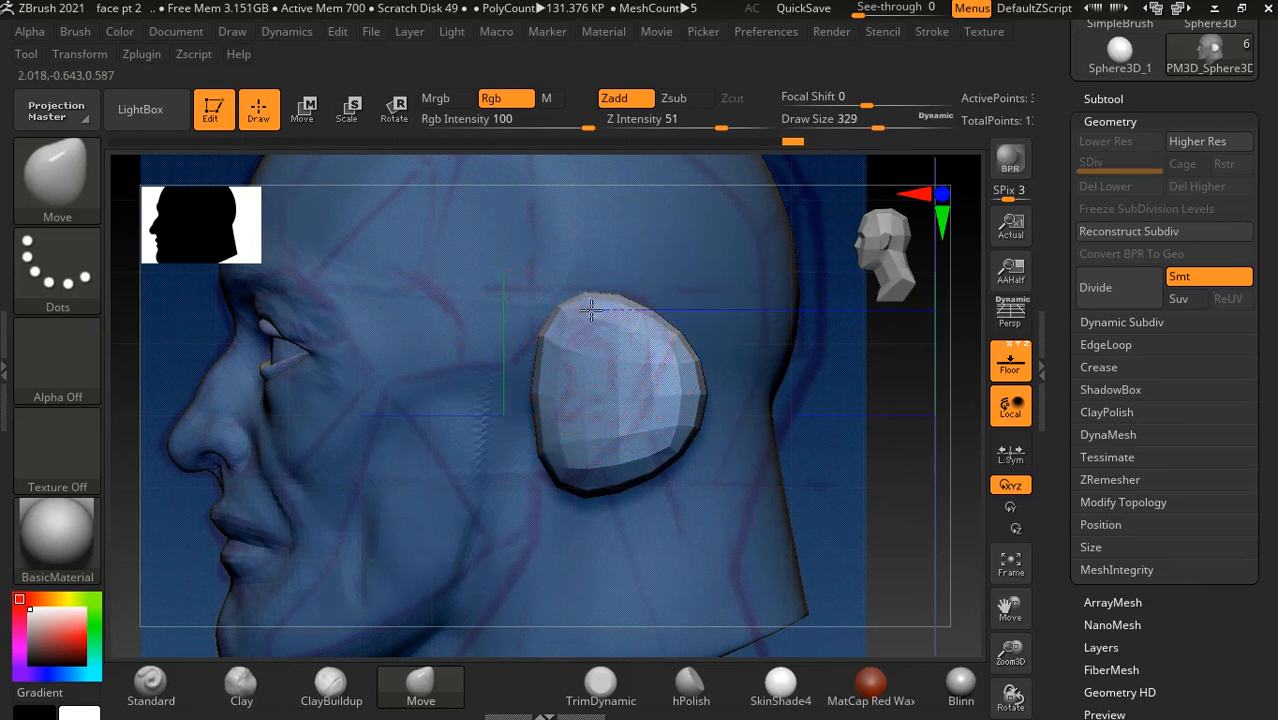
pyautogui.moveTo(652, 332); pyautogui.dragTo(650, 321)
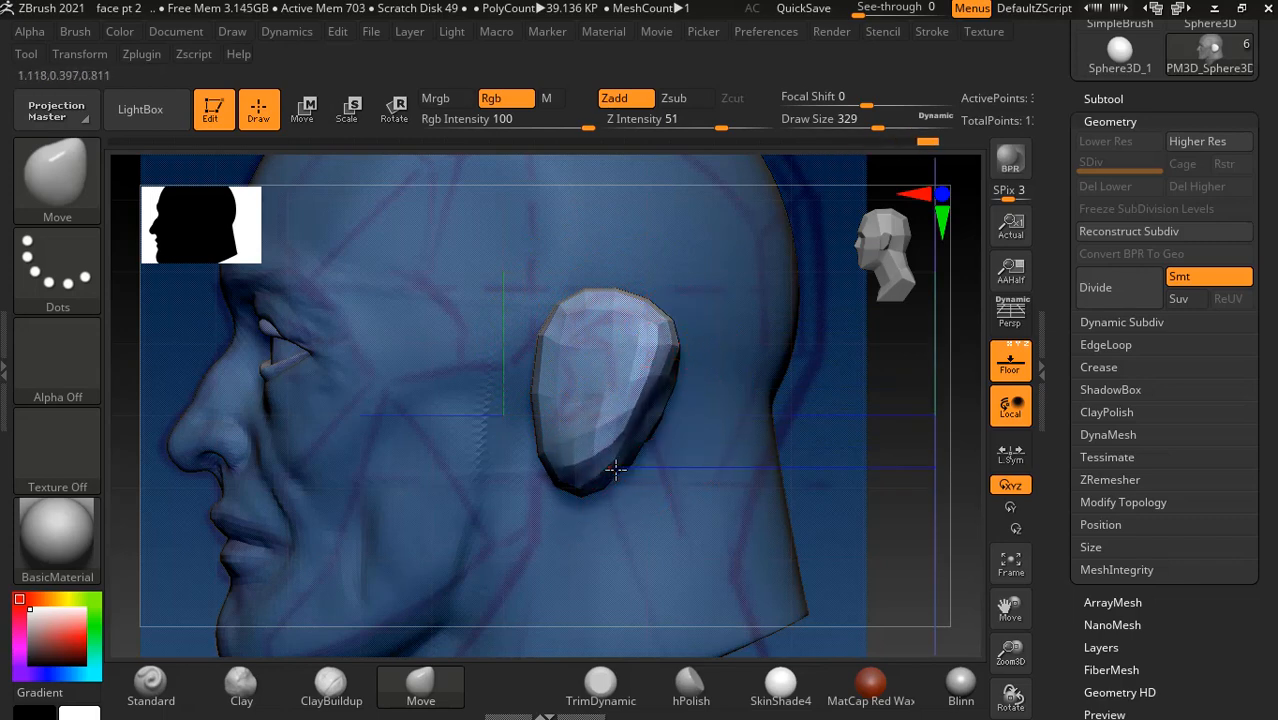
# - Push the ear's outer surface in toward the head from the front view, thinning and hollowing the form
pyautogui.moveTo(834, 424); pyautogui.dragTo(887, 385)
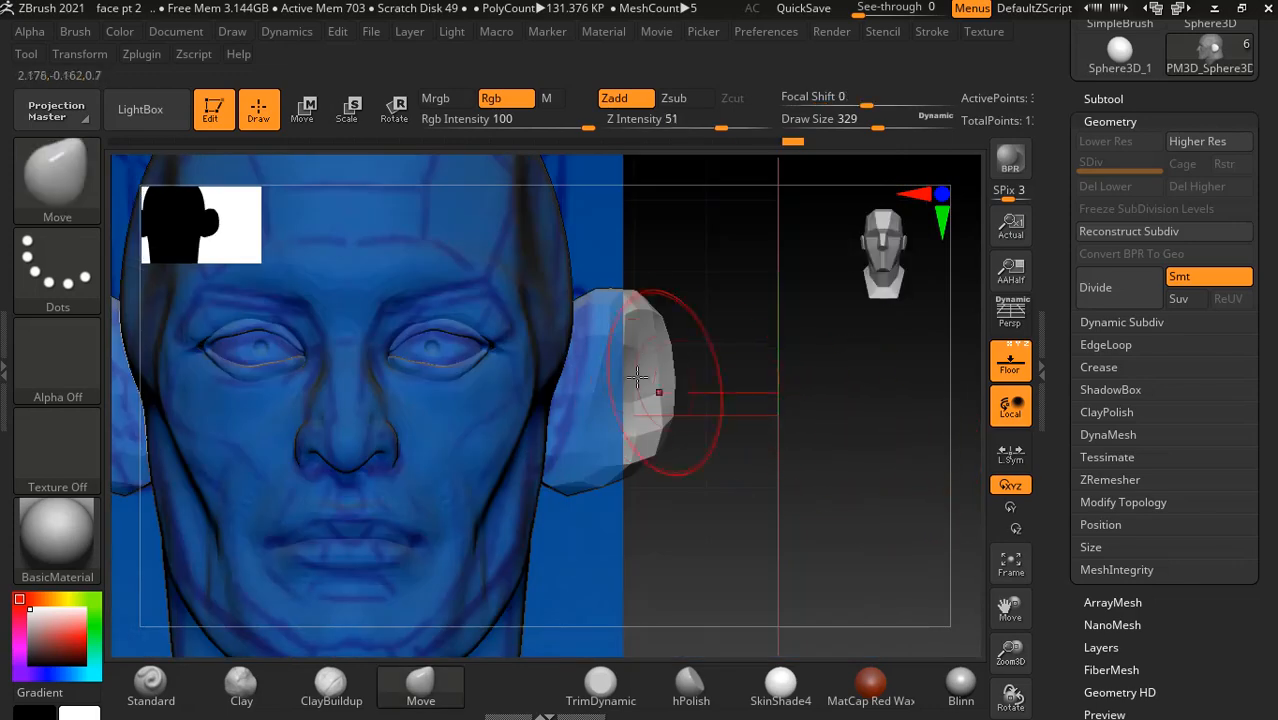
pyautogui.moveTo(613, 310); pyautogui.dragTo(641, 311)
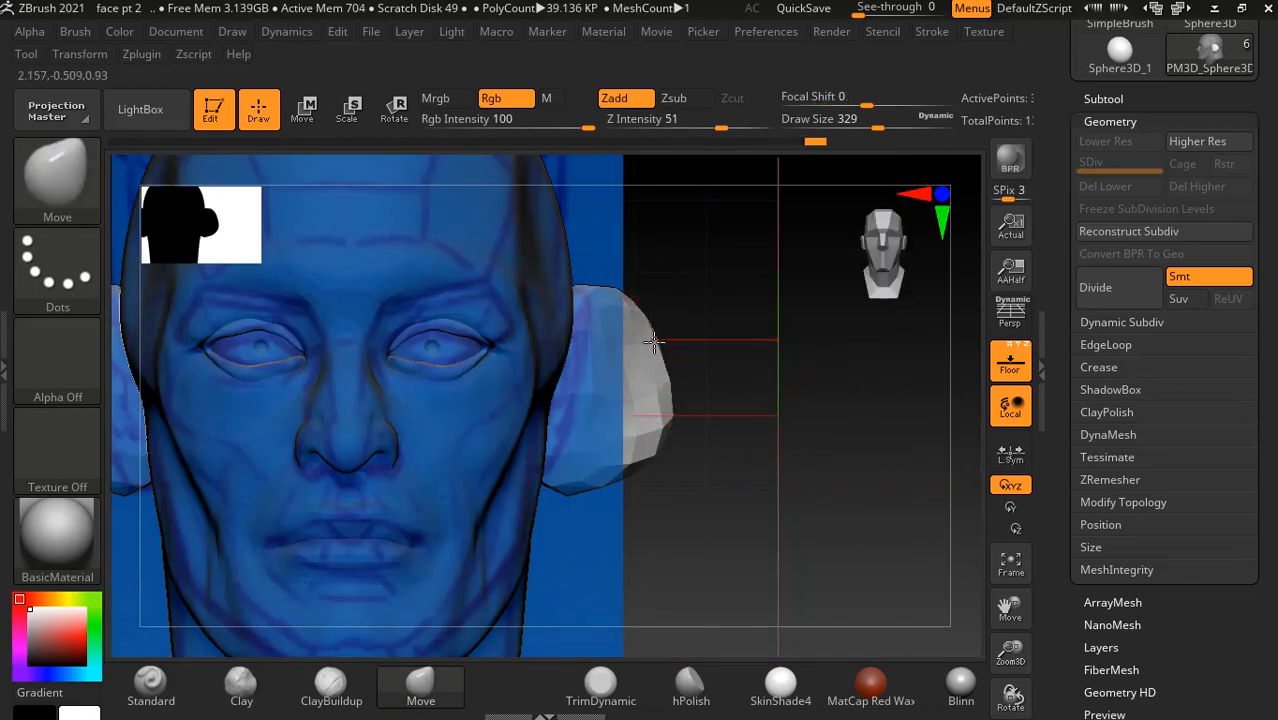
pyautogui.moveTo(862, 465)
pyautogui.mouseDown()
pyautogui.moveTo(822, 493)
pyautogui.moveTo(796, 479)
pyautogui.mouseUp()
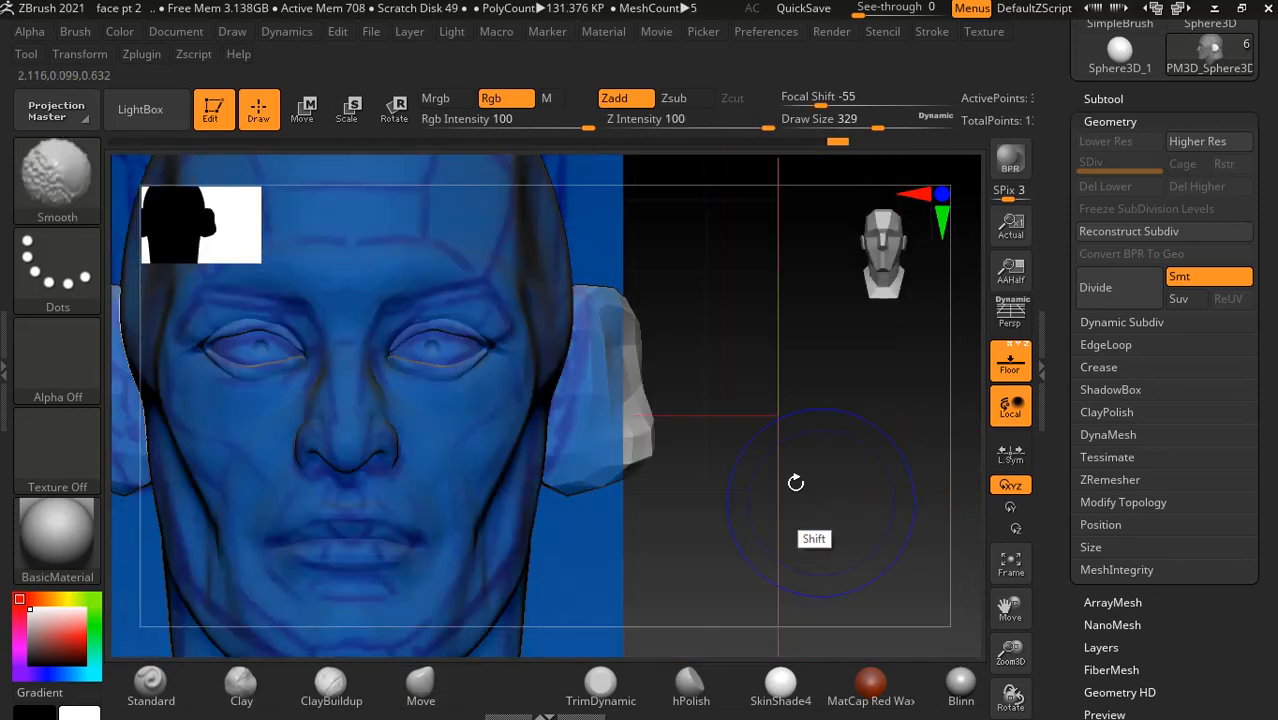
pyautogui.moveTo(661, 427); pyautogui.dragTo(597, 450)
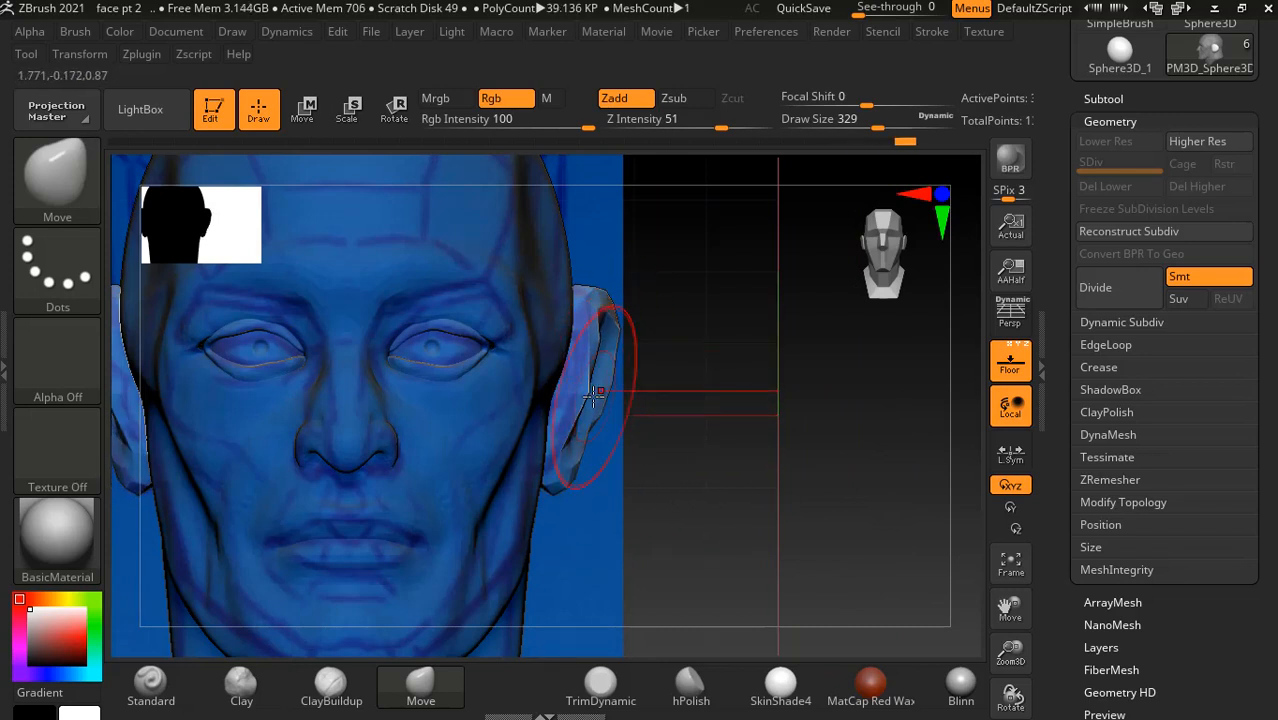
pyautogui.moveTo(594, 395); pyautogui.dragTo(566, 393)
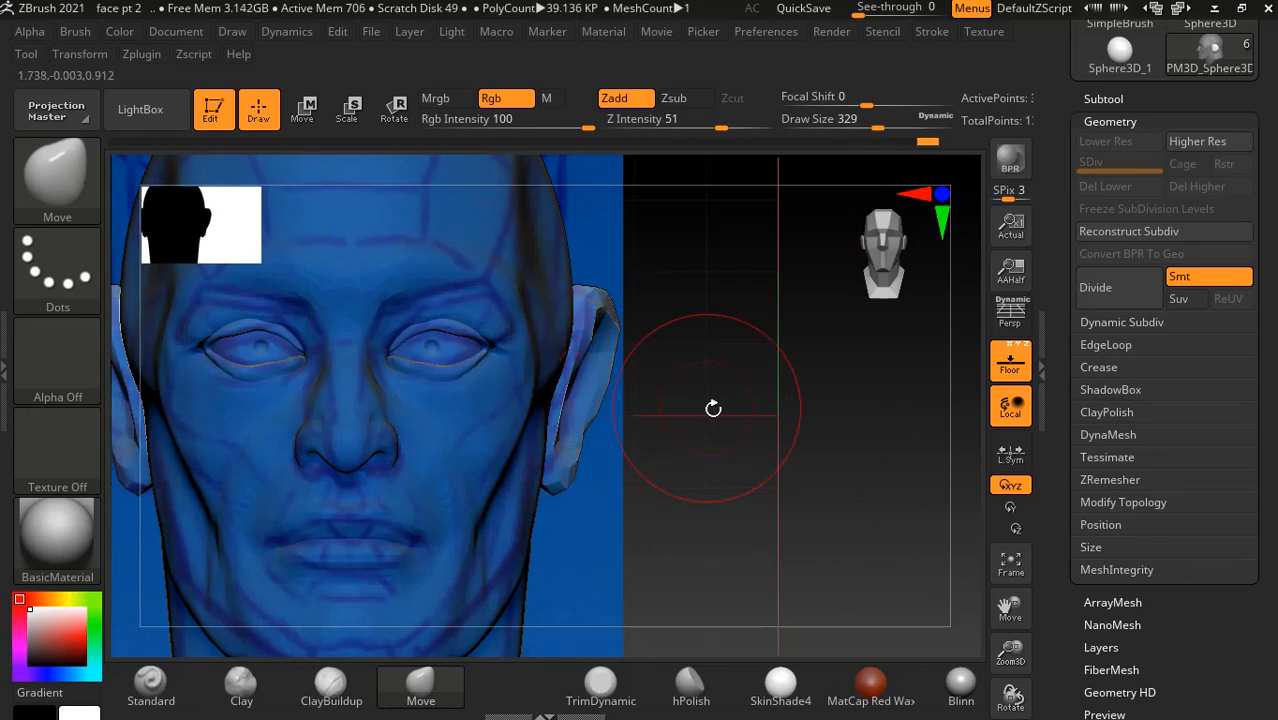
# - Refine the ear's contour and inner hollow in side view with the Move brush at draw size 261
pyautogui.moveTo(713, 408); pyautogui.dragTo(560, 470)
pyautogui.keyDown('shift'); pyautogui.moveTo(245, 453); pyautogui.dragTo(262, 450); pyautogui.keyUp('shift')
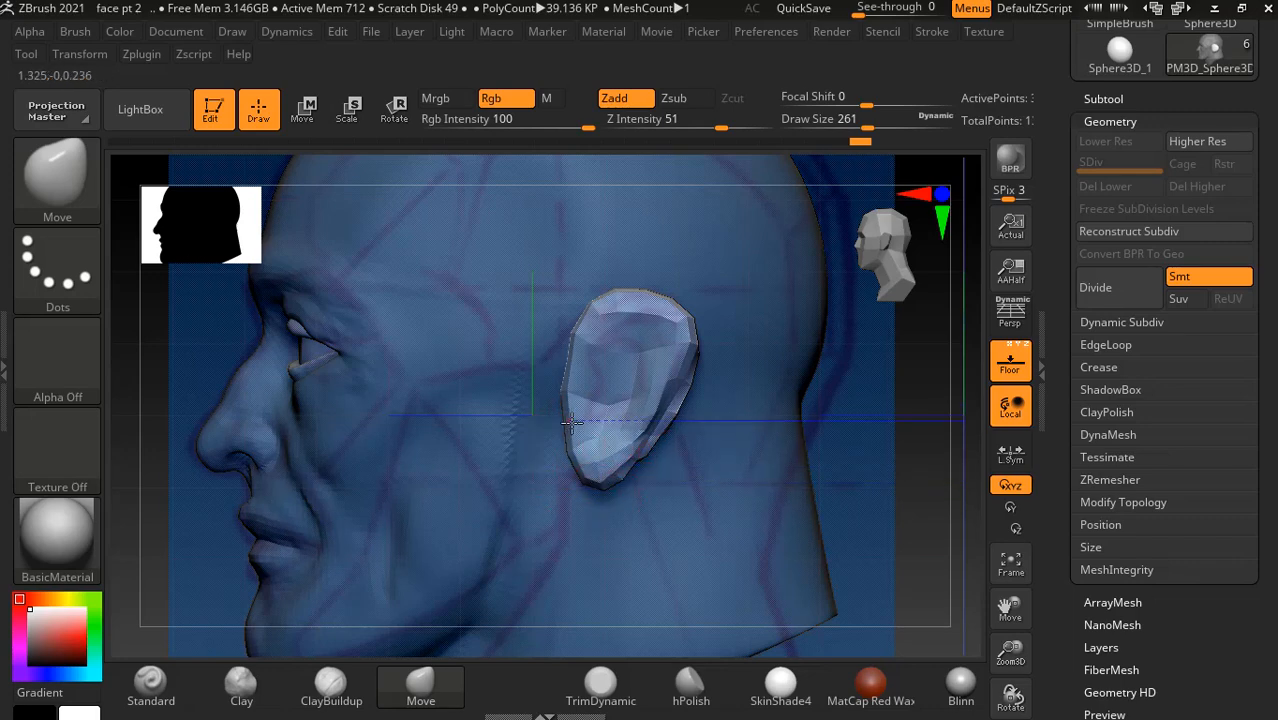
pyautogui.moveTo(932, 478)
pyautogui.mouseDown()
pyautogui.moveTo(973, 486)
pyautogui.moveTo(916, 502)
pyautogui.mouseUp()
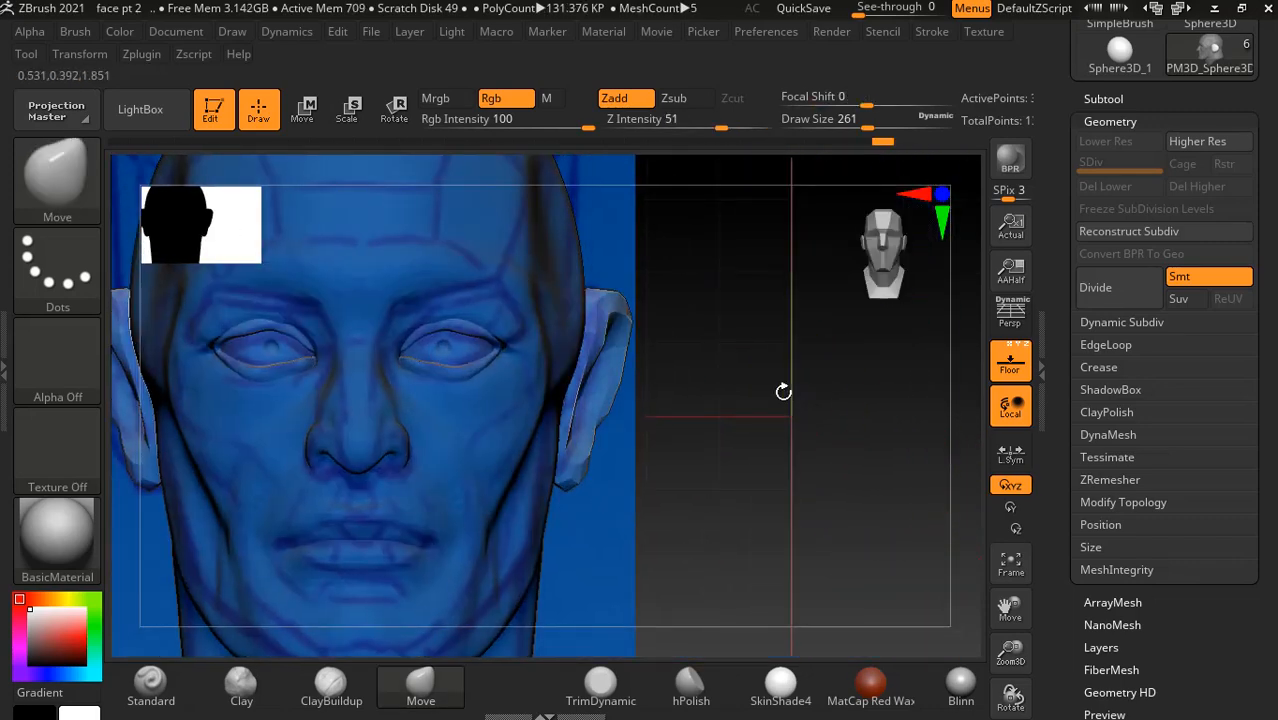
# - Hide the floor reference drawings and inspect the blocked-in ears from the front and three-quarter views
pyautogui.moveTo(785, 391); pyautogui.dragTo(1094, 344)
pyautogui.click(1010, 360)
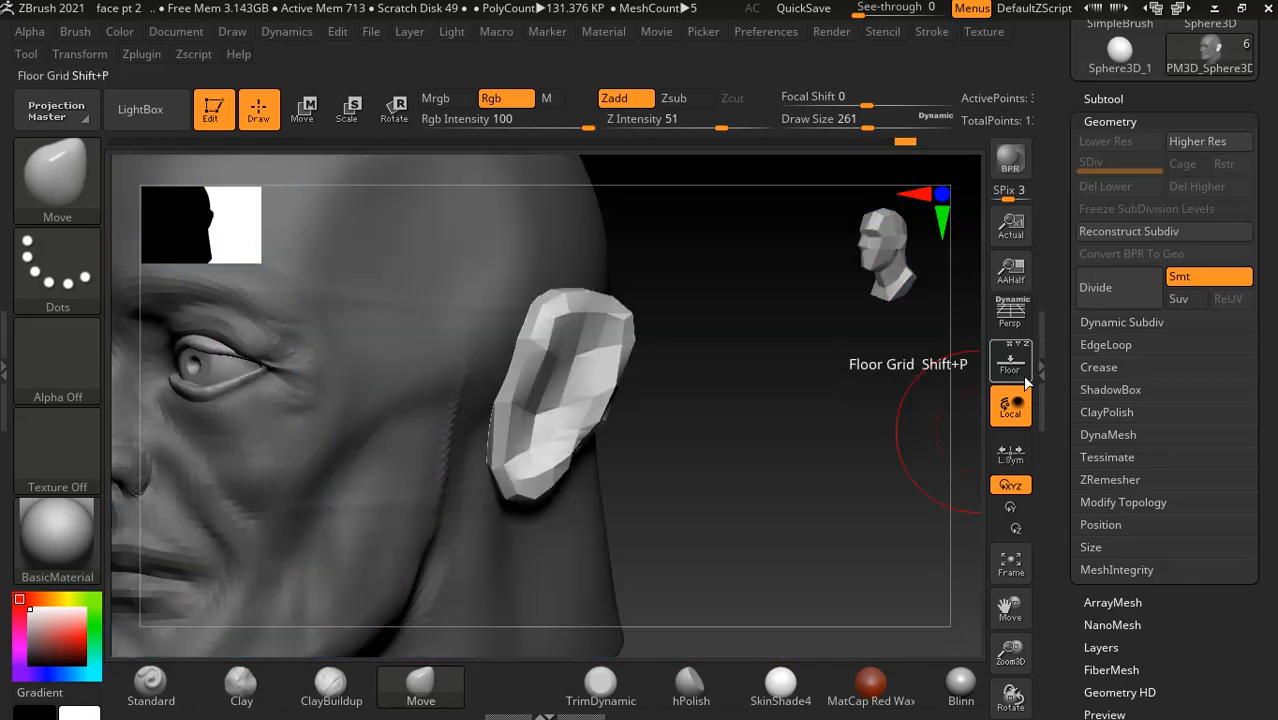
pyautogui.moveTo(856, 505)
pyautogui.mouseDown()
pyautogui.moveTo(776, 468)
pyautogui.moveTo(770, 449)
pyautogui.moveTo(815, 448)
pyautogui.mouseUp()
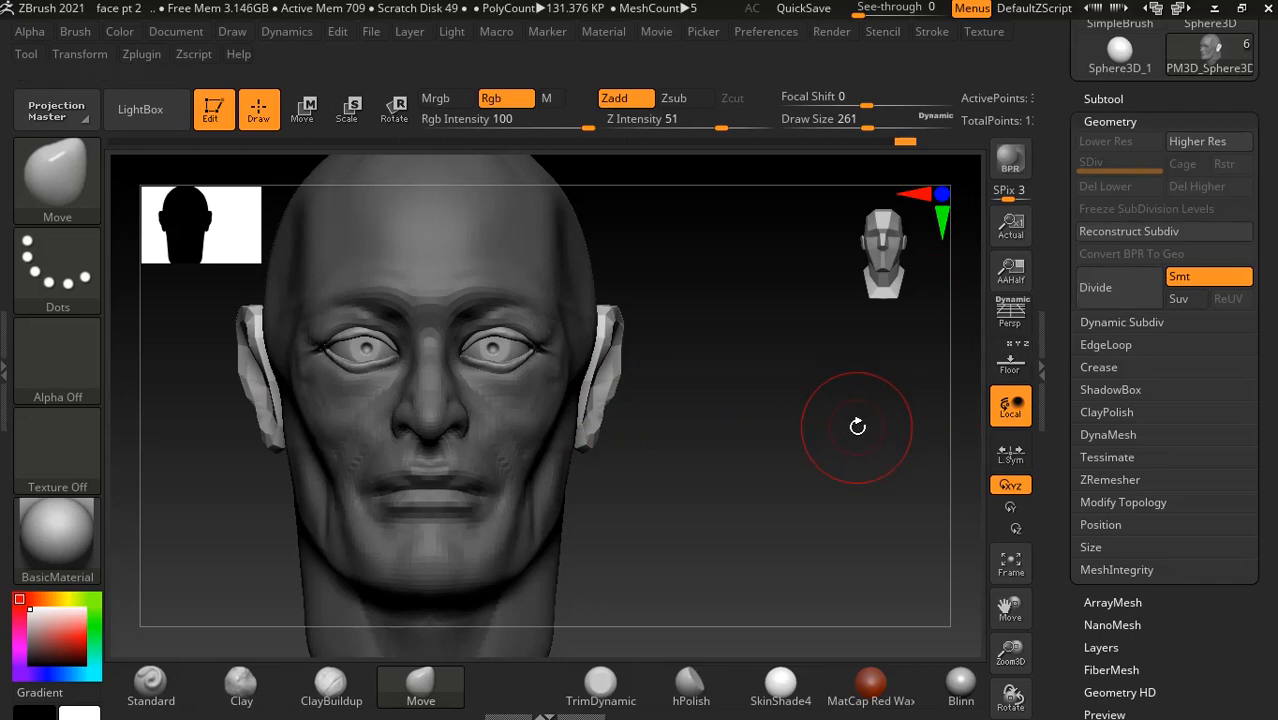
pyautogui.moveTo(845, 486); pyautogui.dragTo(900, 428)
# - Display the polyframe on the head and ears, and open the subtool operations for the head
pyautogui.click(1103, 98)
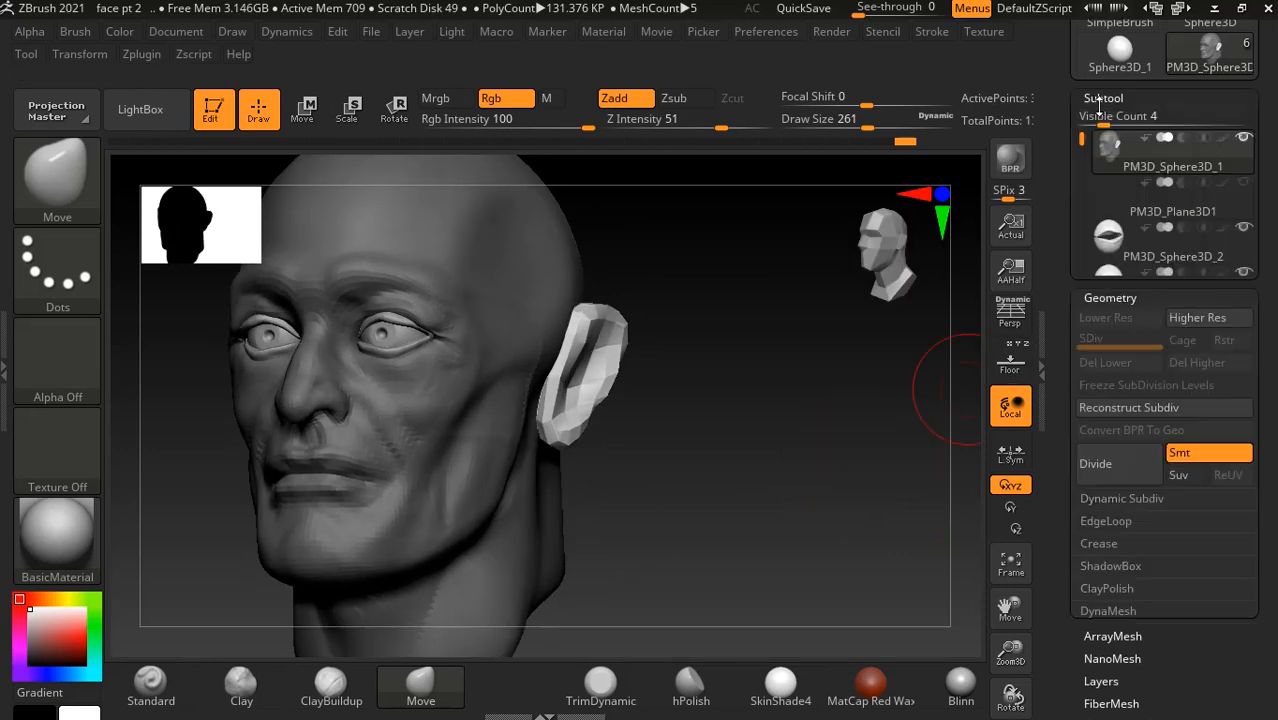
pyautogui.hotkey('shift', 'd')
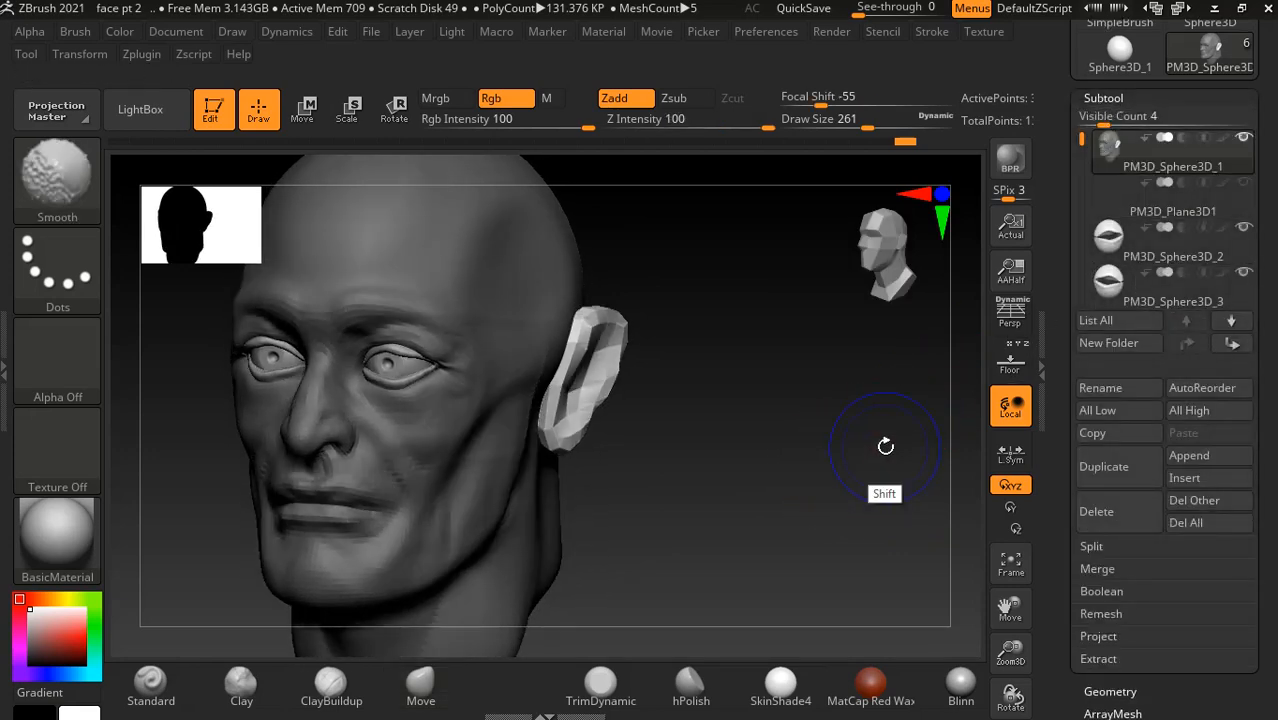
pyautogui.hotkey('shift', 'f')
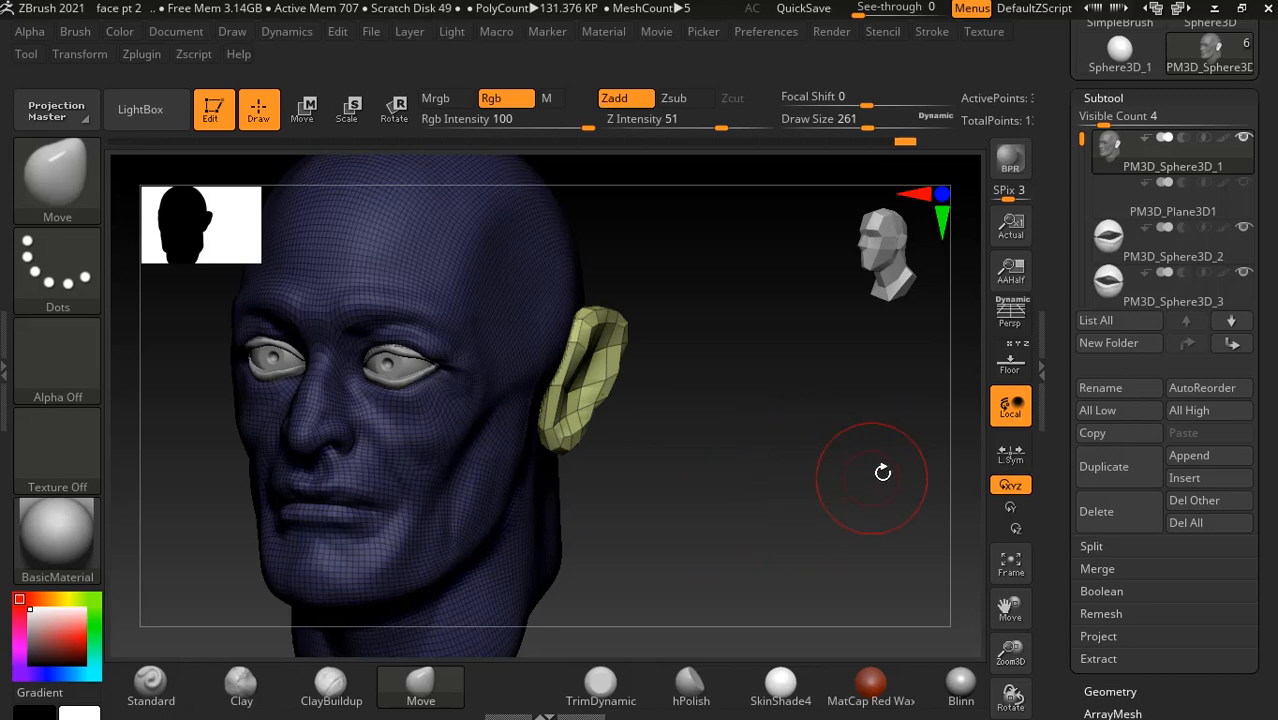
pyautogui.moveTo(1066, 487); pyautogui.dragTo(1066, 387)
pyautogui.moveTo(887, 494); pyautogui.dragTo(605, 435)
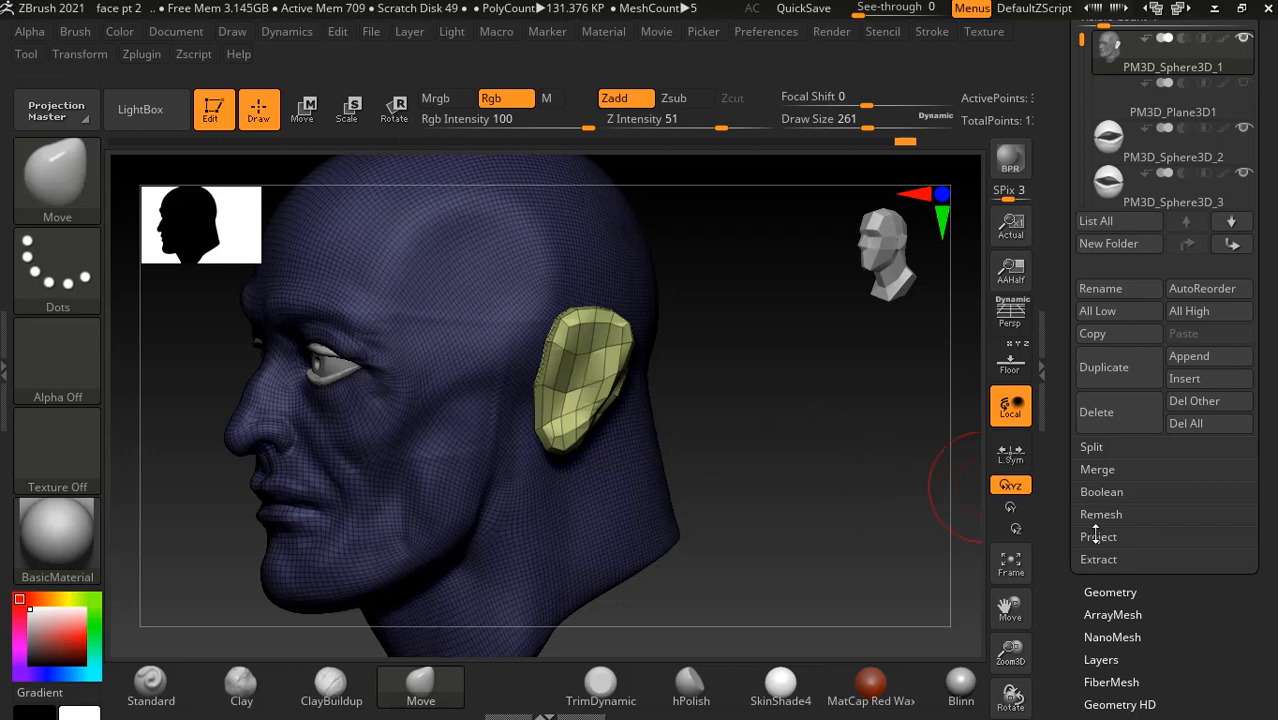
# - Split the head subtool by polygroups so the ears are separated into their own subtool
pyautogui.click(1092, 447)
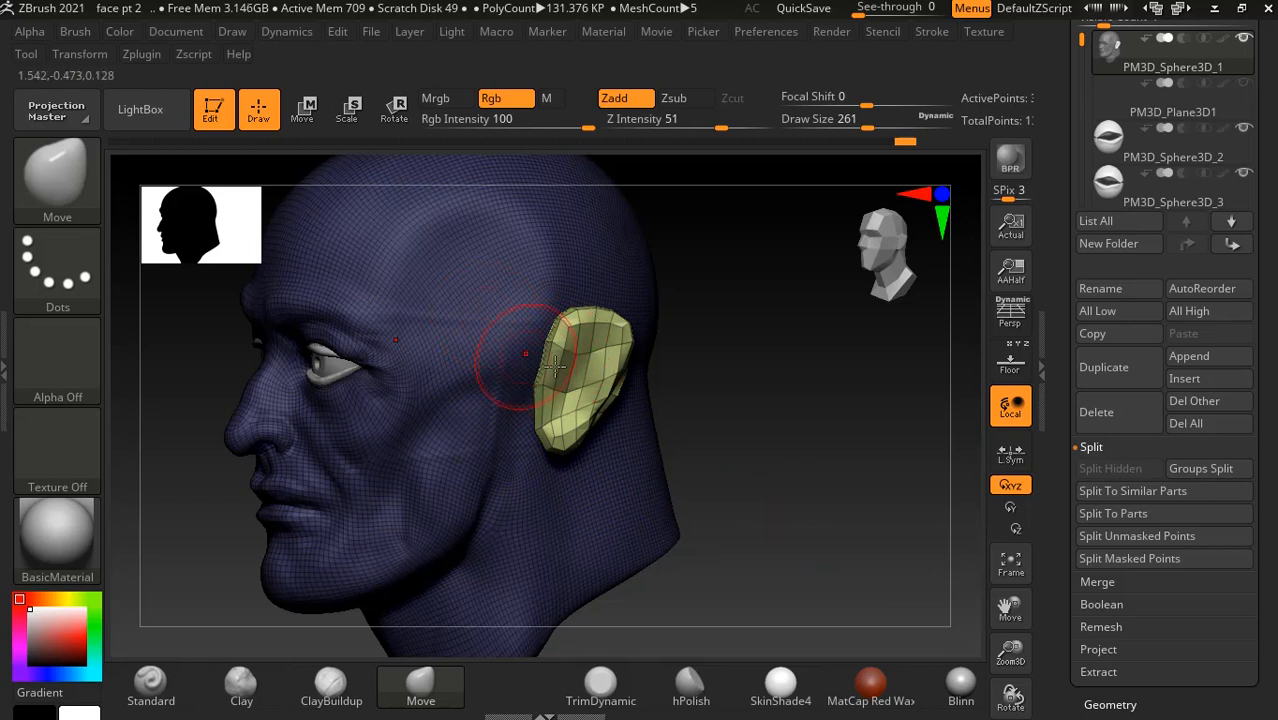
pyautogui.click(1209, 469)
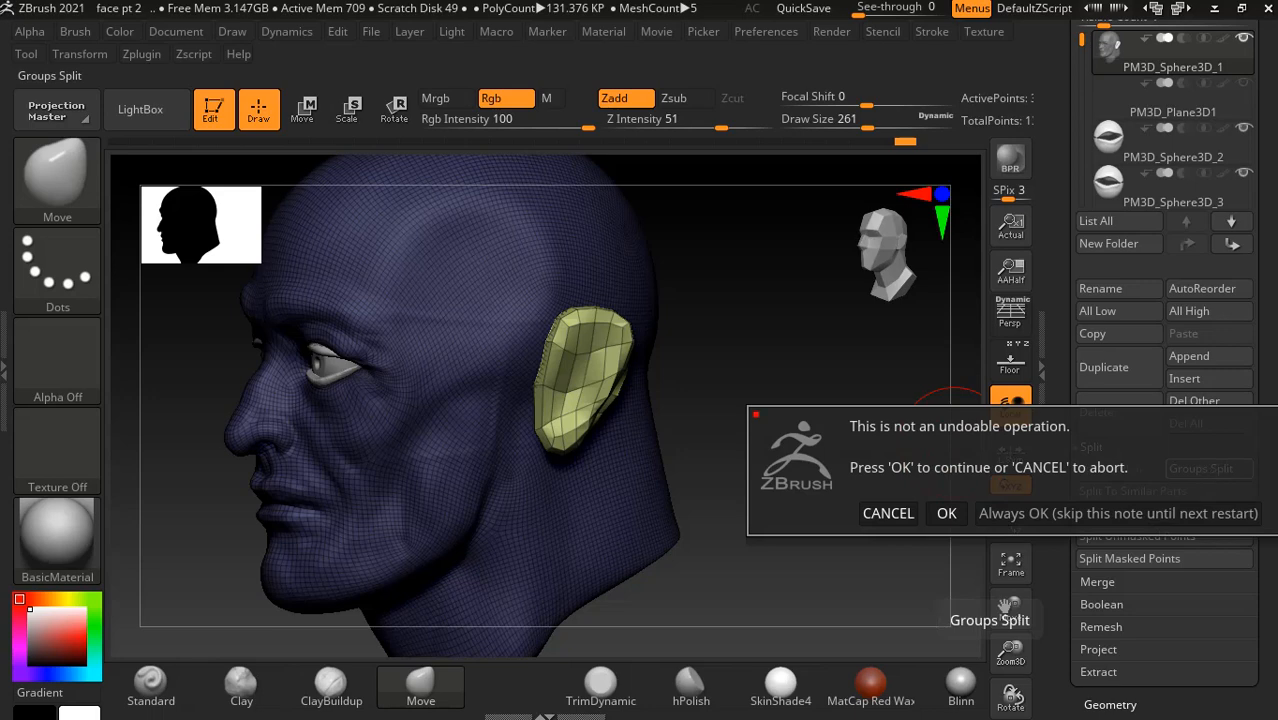
pyautogui.click(946, 513)
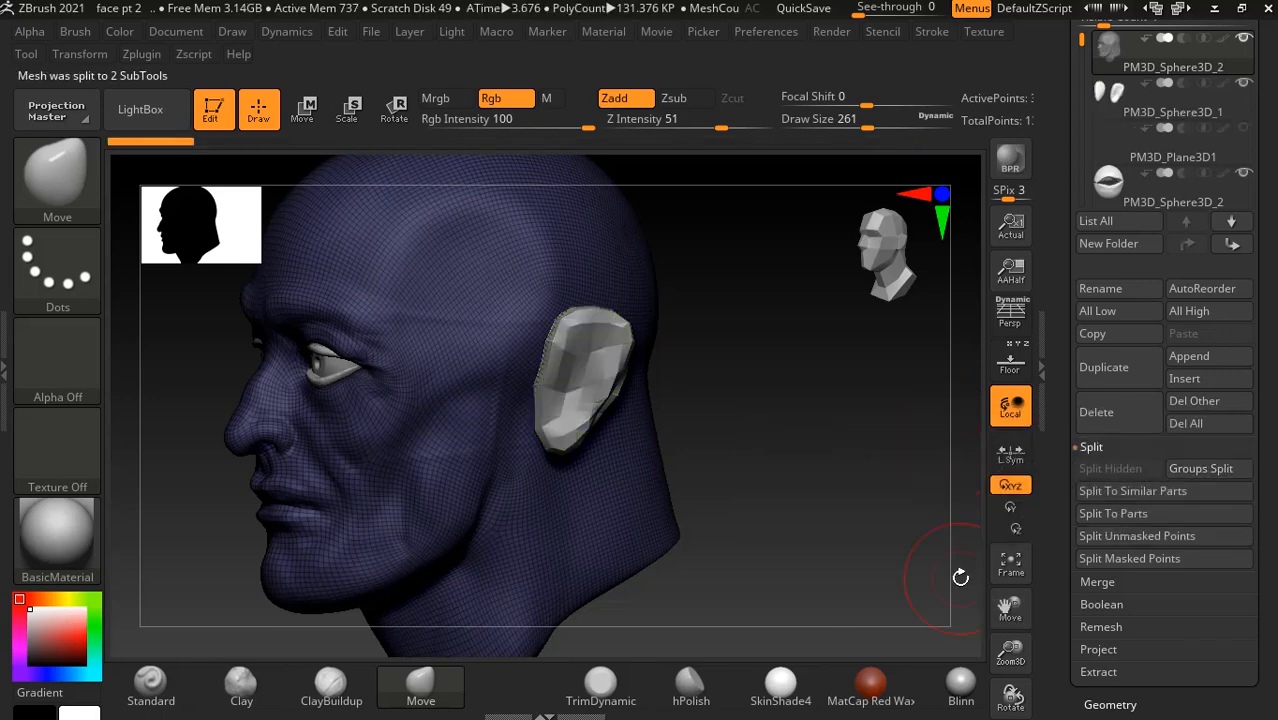
pyautogui.moveTo(832, 444); pyautogui.dragTo(856, 448)
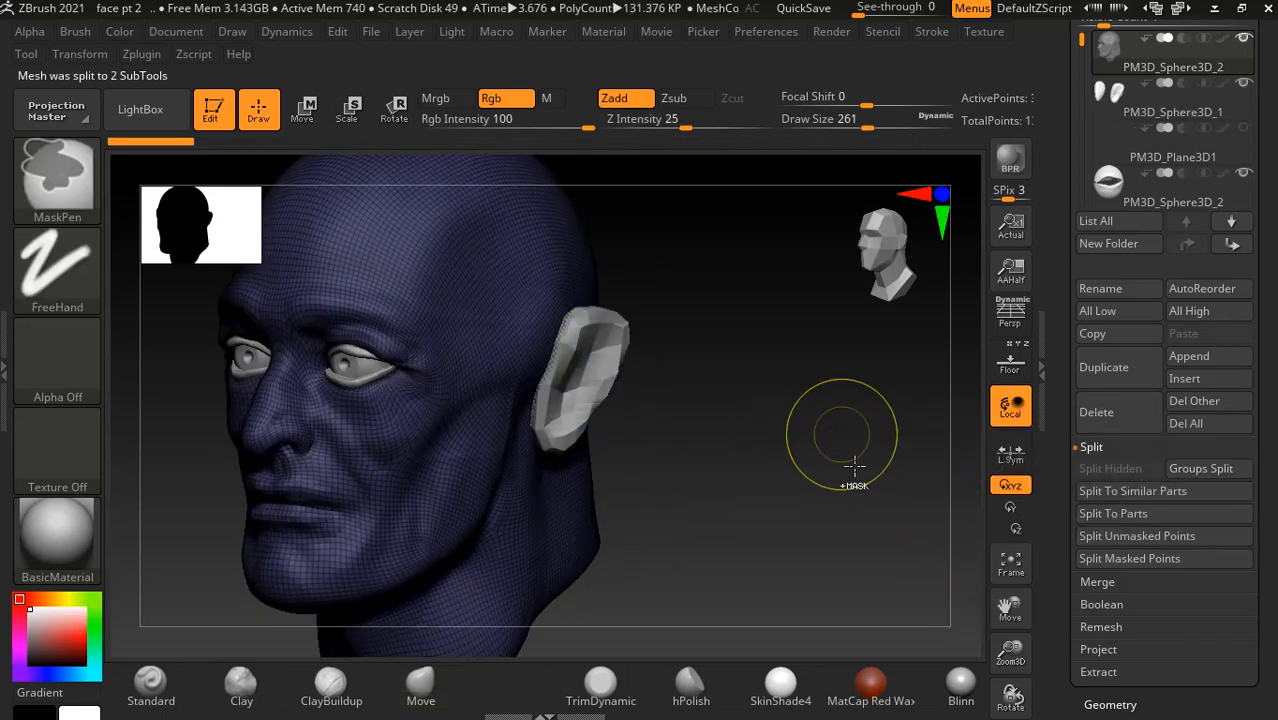
# - Make the ears the active subtool, isolate them, and display the floor reference drawing behind the ear in side view
pyautogui.click(1107, 97)
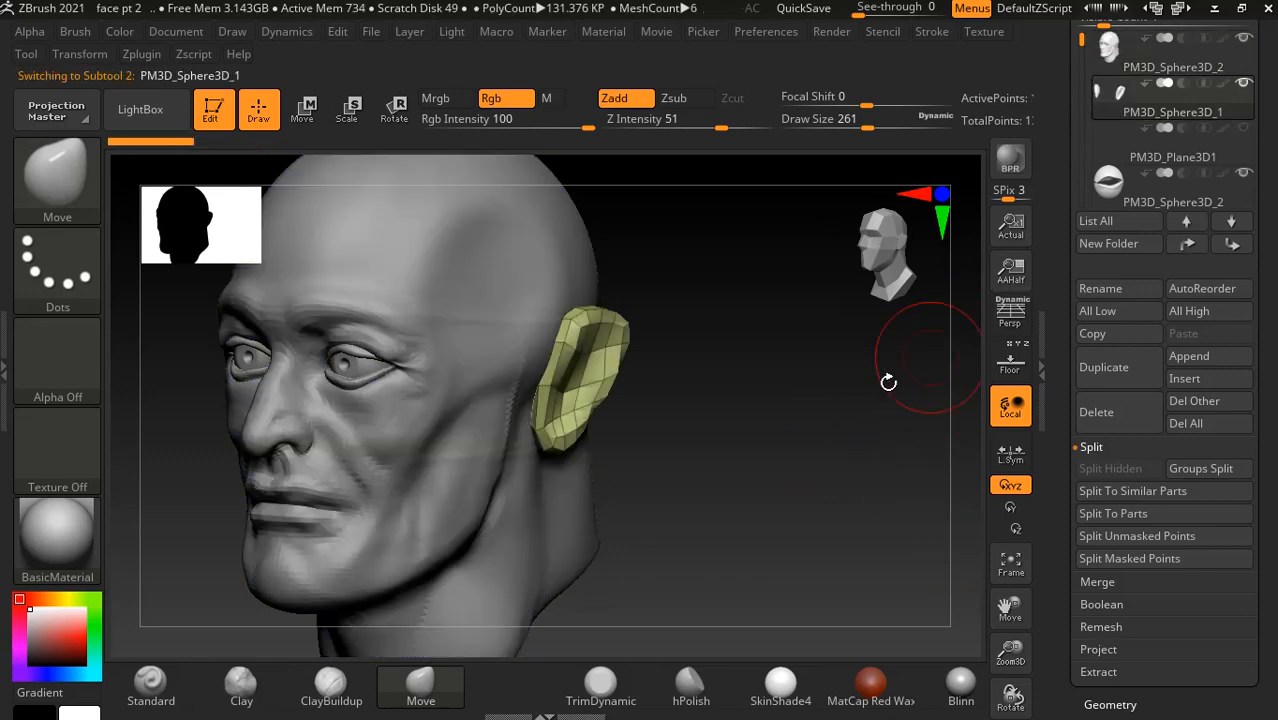
pyautogui.moveTo(808, 429); pyautogui.dragTo(613, 465)
pyautogui.keyDown('shift'); pyautogui.click(1104, 108); pyautogui.keyUp('shift')
pyautogui.click(1010, 362)
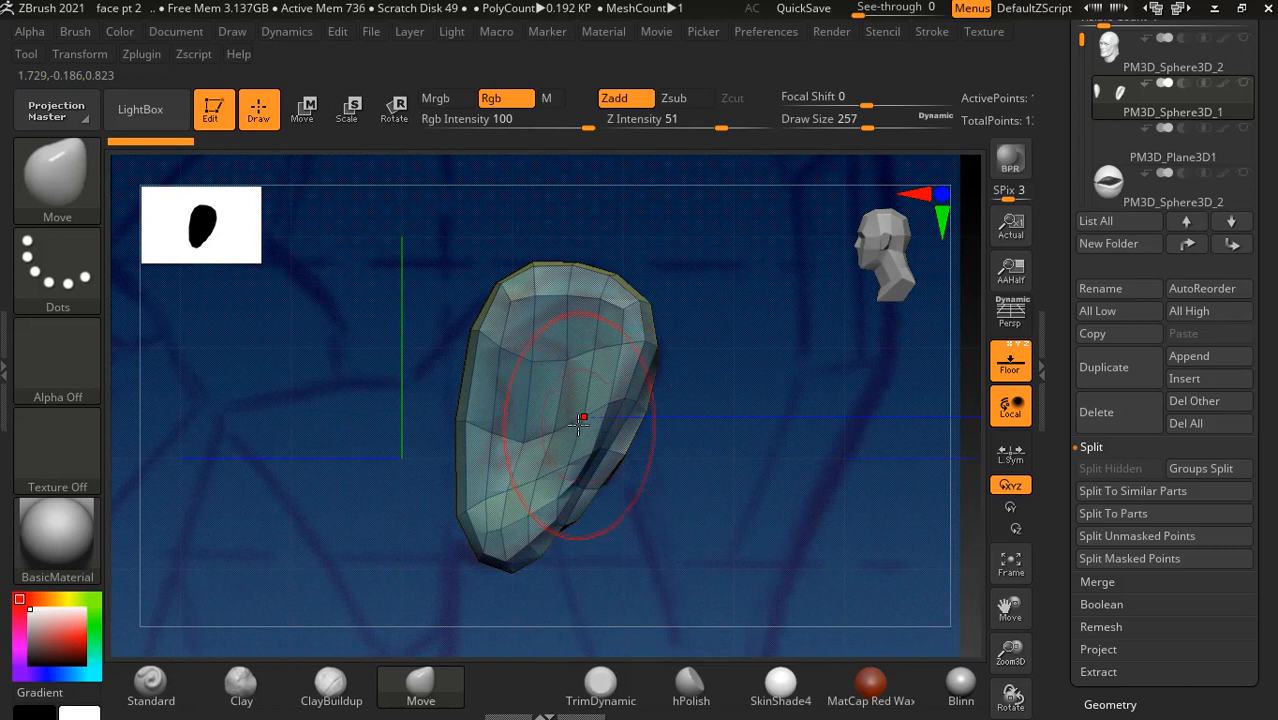
# - Reshape the ear's upper front contour and inner hollow in side view with the Move brush at draw size 133
pyautogui.moveTo(494, 374); pyautogui.dragTo(482, 366)
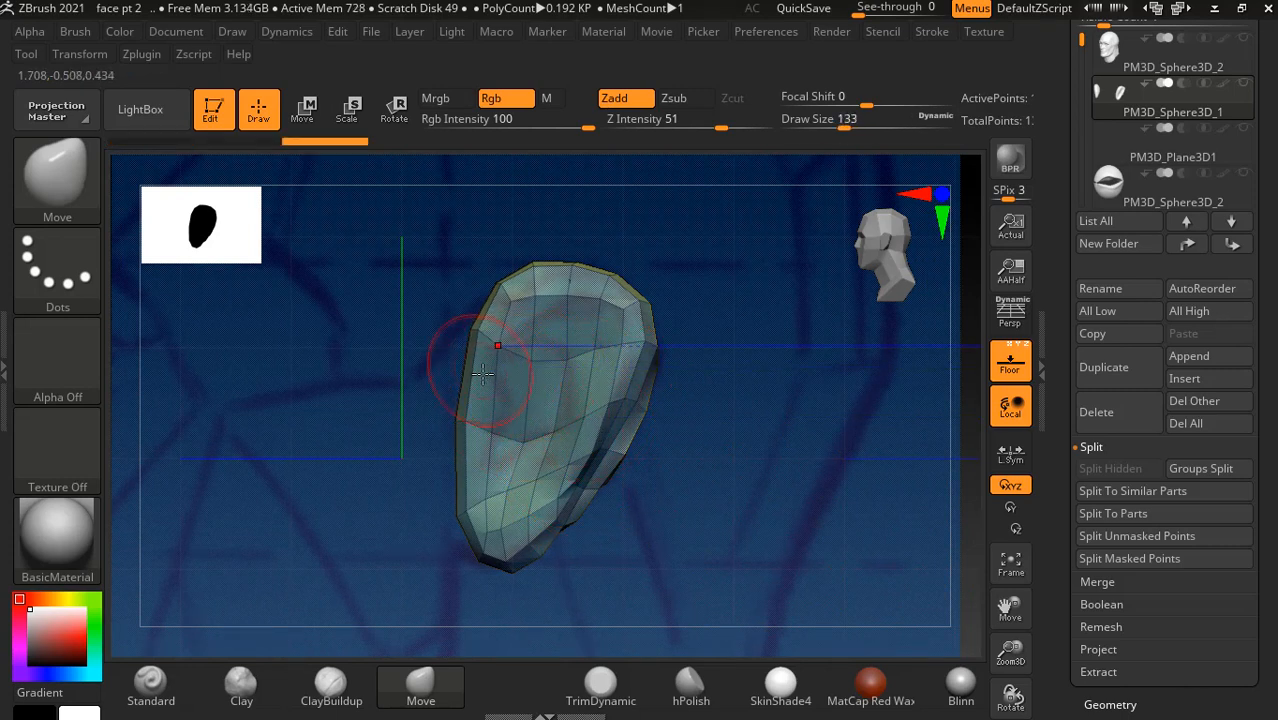
pyautogui.moveTo(487, 320)
pyautogui.mouseDown()
pyautogui.moveTo(520, 295)
pyautogui.moveTo(489, 346)
pyautogui.mouseUp()
pyautogui.moveTo(537, 297)
pyautogui.keyDown('shift'); pyautogui.mouseDown()
pyautogui.moveTo(577, 300)
pyautogui.moveTo(504, 309)
pyautogui.mouseUp(); pyautogui.keyUp('shift')
pyautogui.moveTo(574, 284)
pyautogui.mouseDown()
pyautogui.moveTo(628, 295)
pyautogui.moveTo(625, 390)
pyautogui.moveTo(567, 505)
pyautogui.moveTo(494, 500)
pyautogui.moveTo(474, 435)
pyautogui.mouseUp()
# - Adjust the ear's front edge and inner fold in front view, hiding the floor reference drawings
pyautogui.moveTo(770, 437)
pyautogui.mouseDown()
pyautogui.moveTo(822, 433)
pyautogui.moveTo(568, 399)
pyautogui.mouseUp()
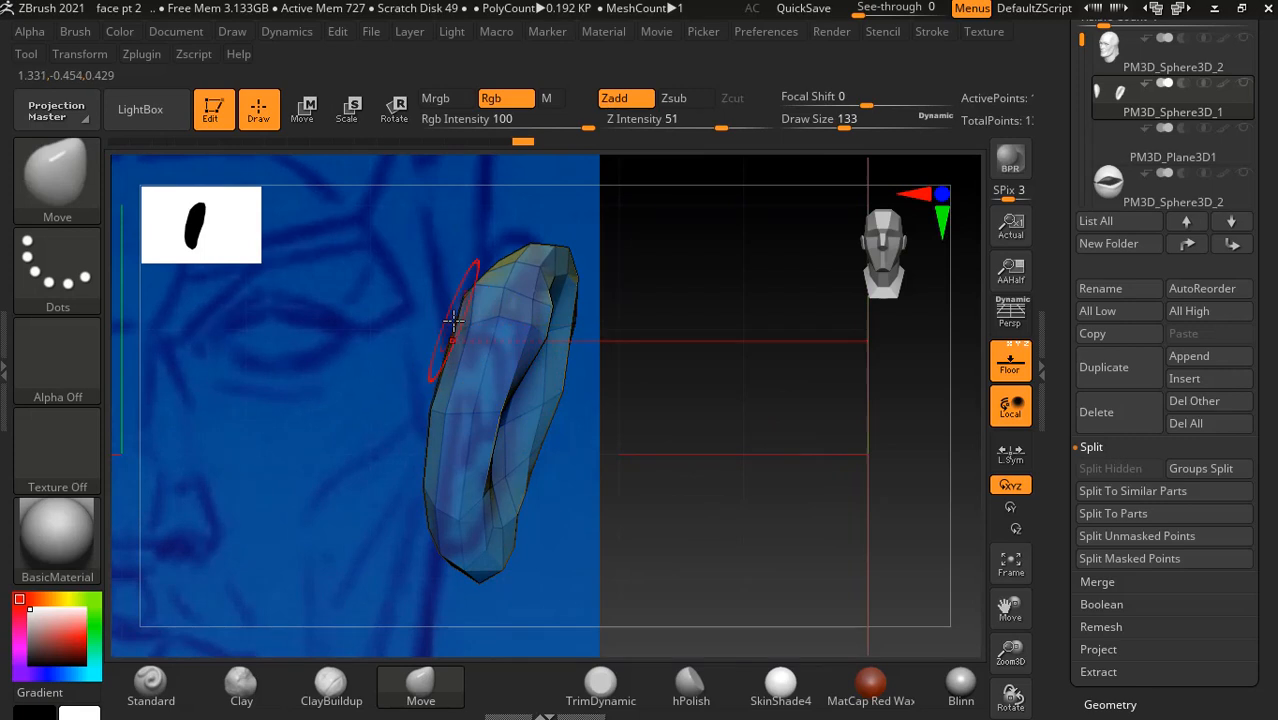
pyautogui.moveTo(459, 320)
pyautogui.keyDown('shift'); pyautogui.mouseDown()
pyautogui.moveTo(437, 455)
pyautogui.moveTo(462, 491)
pyautogui.mouseUp(); pyautogui.keyUp('shift')
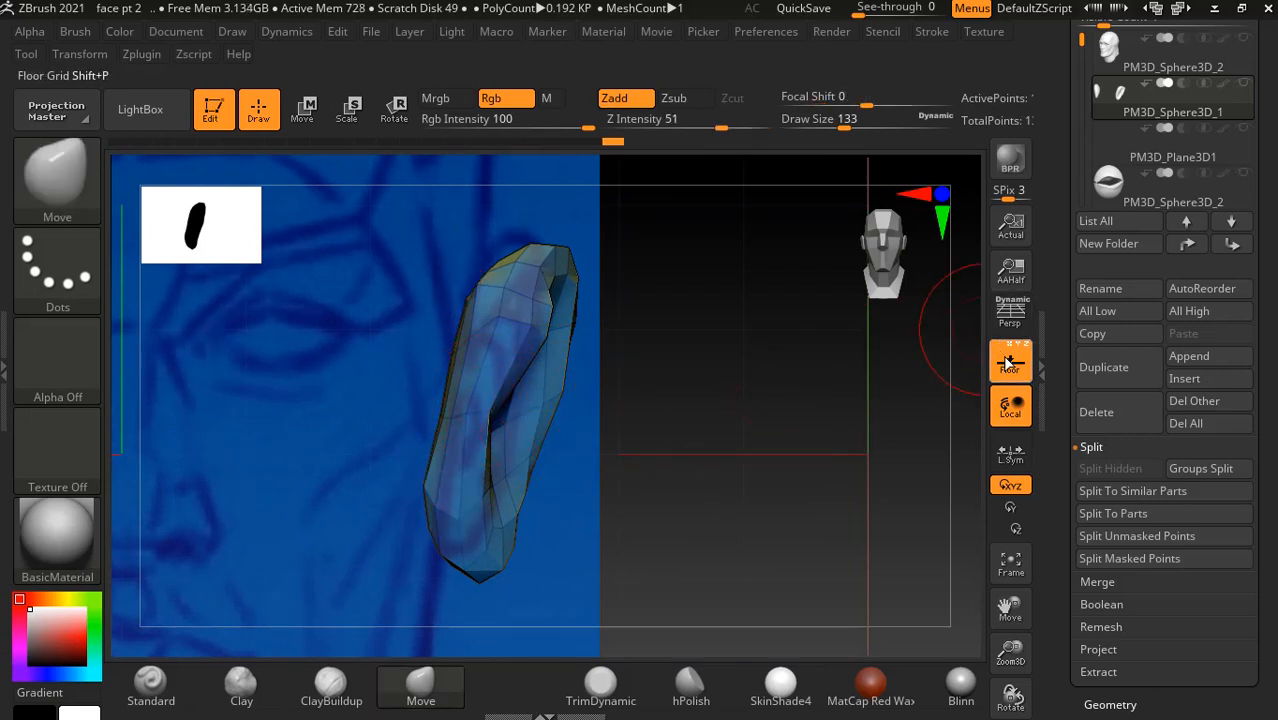
pyautogui.click(1010, 362)
pyautogui.moveTo(500, 402); pyautogui.dragTo(491, 386)
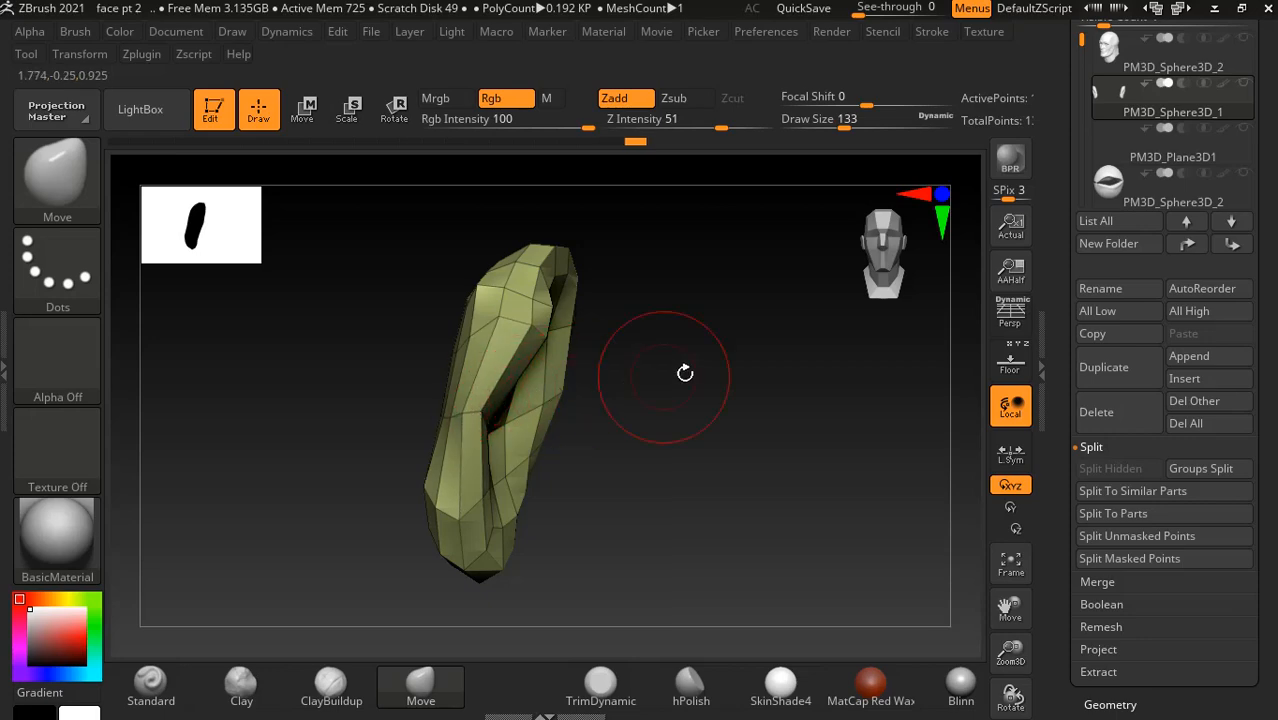
# - Refine the ear's rim and back surface from several oblique angles with the Move brush at draw size 133
pyautogui.moveTo(685, 372)
pyautogui.mouseDown()
pyautogui.moveTo(713, 291)
pyautogui.moveTo(725, 348)
pyautogui.moveTo(765, 322)
pyautogui.mouseUp()
pyautogui.moveTo(566, 323); pyautogui.dragTo(570, 306)
pyautogui.moveTo(708, 328); pyautogui.dragTo(740, 336)
pyautogui.moveTo(579, 325); pyautogui.dragTo(643, 350)
pyautogui.moveTo(790, 369); pyautogui.dragTo(745, 391)
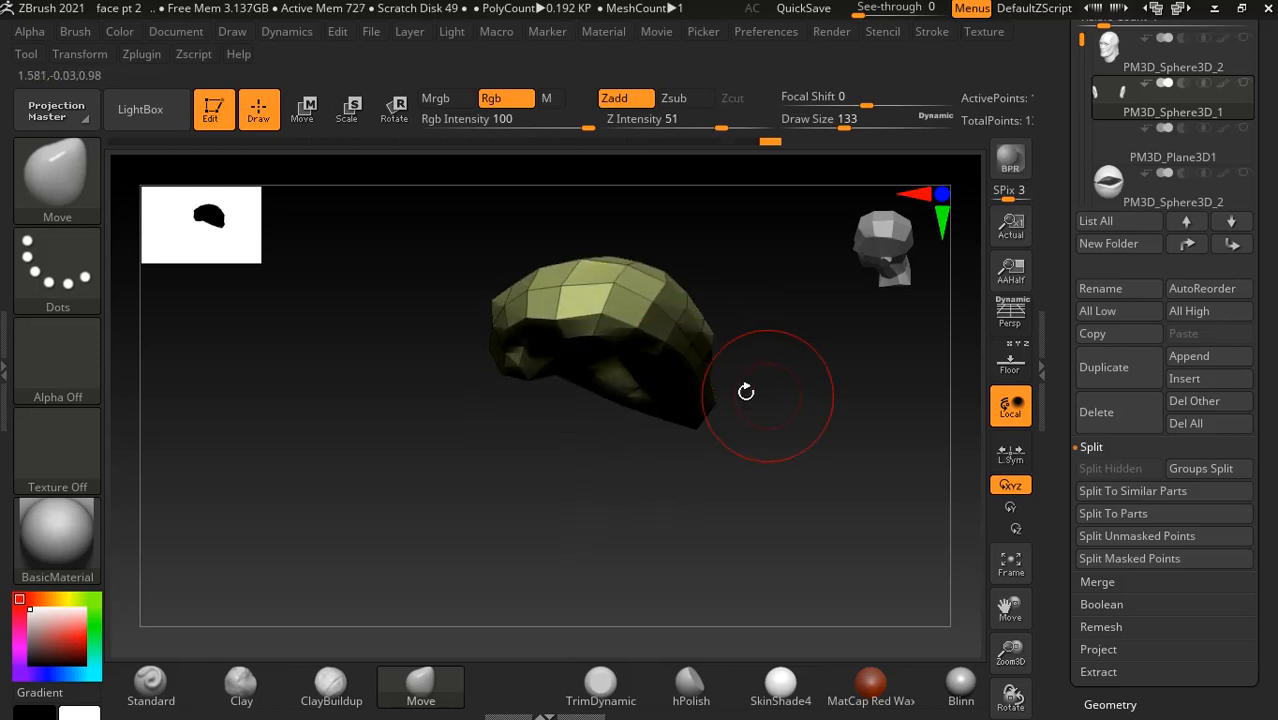
pyautogui.moveTo(648, 364); pyautogui.dragTo(655, 357)
pyautogui.moveTo(779, 348); pyautogui.dragTo(712, 322)
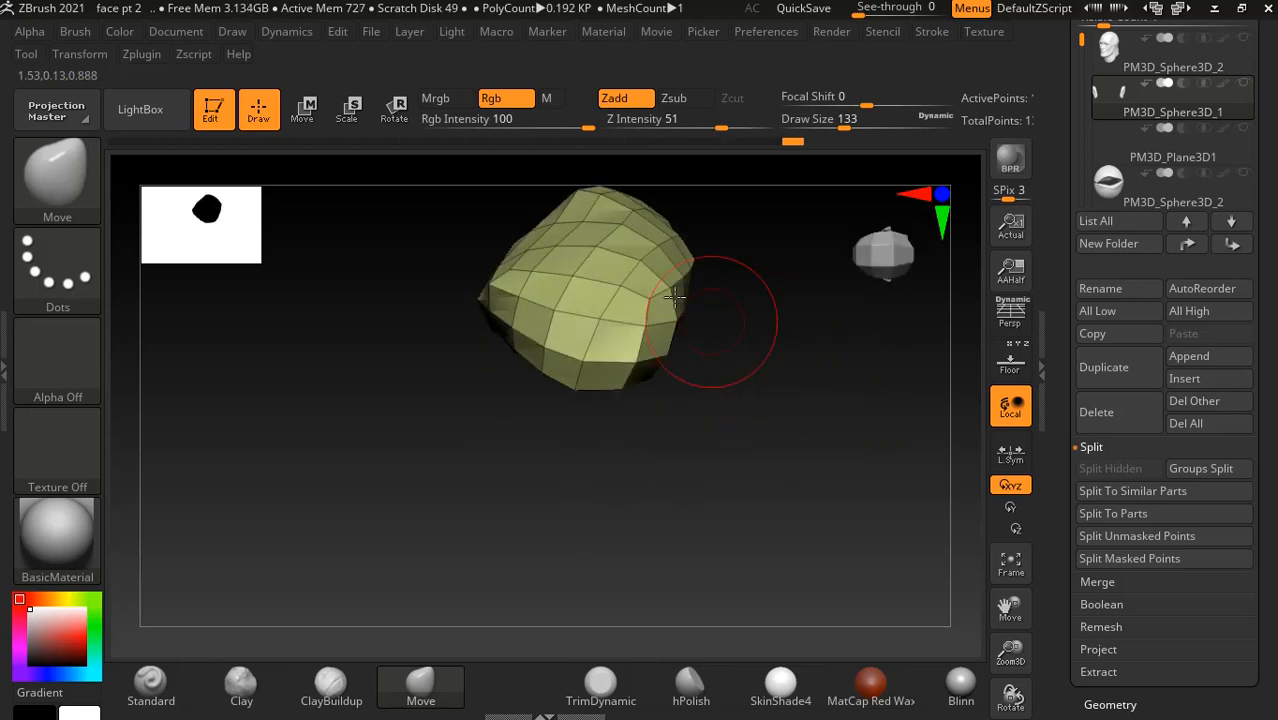
pyautogui.moveTo(624, 271)
pyautogui.mouseDown()
pyautogui.moveTo(585, 272)
pyautogui.moveTo(599, 267)
pyautogui.mouseUp()
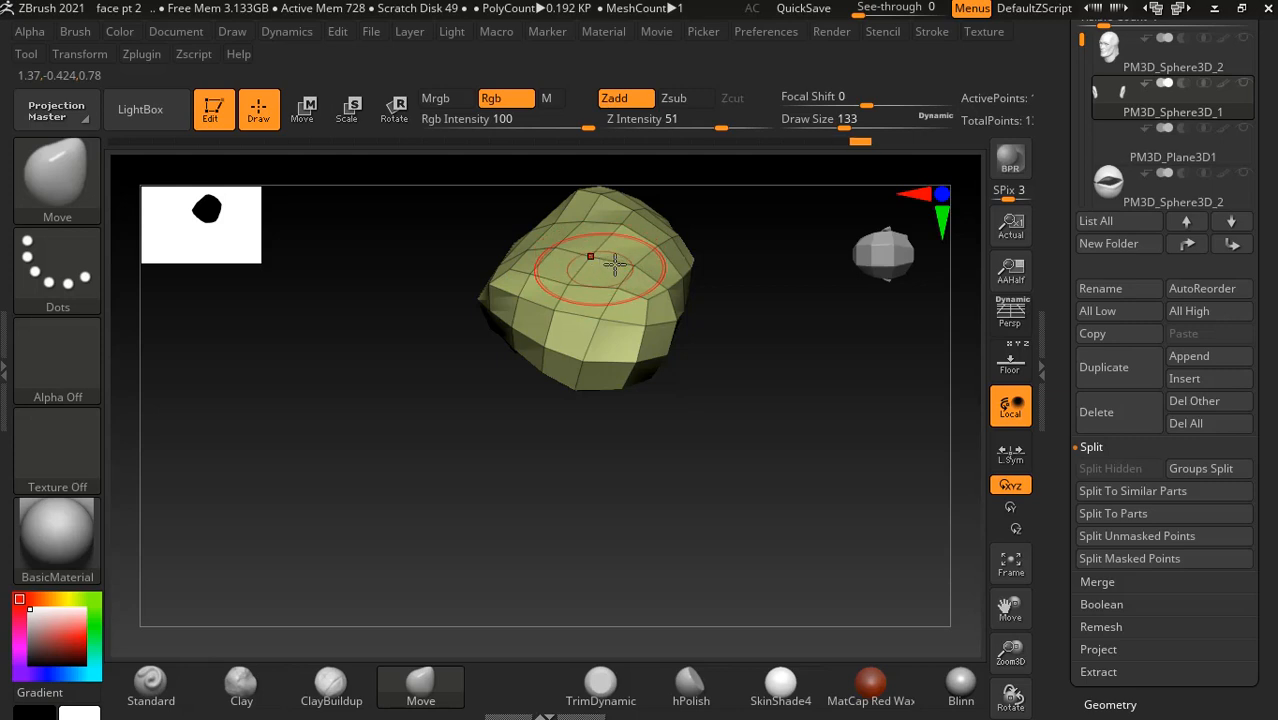
pyautogui.moveTo(674, 246); pyautogui.dragTo(617, 249)
pyautogui.moveTo(805, 288)
pyautogui.mouseDown()
pyautogui.moveTo(804, 371)
pyautogui.moveTo(799, 349)
pyautogui.moveTo(810, 414)
pyautogui.moveTo(824, 408)
pyautogui.moveTo(790, 442)
pyautogui.mouseUp()
# - Subdivide the ears once and display the floor reference drawing behind the ear in side view
pyautogui.press('ctrl')
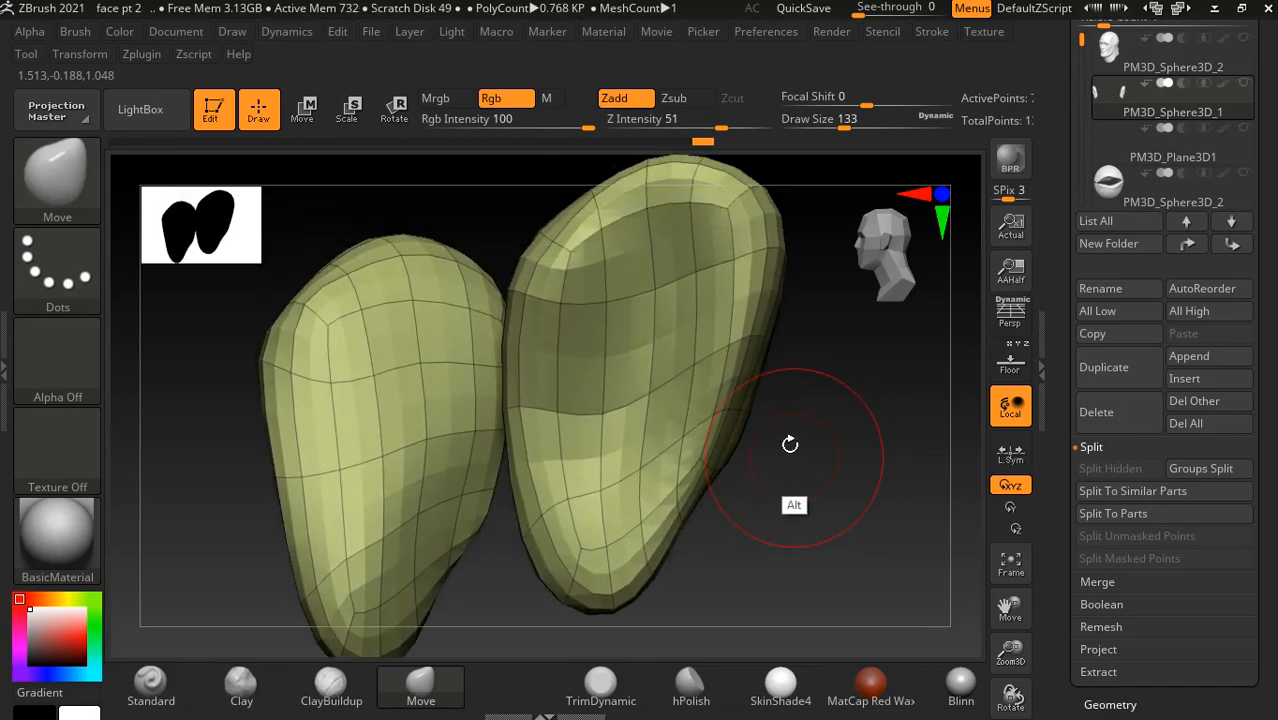
pyautogui.keyDown('shift'); pyautogui.moveTo(836, 479); pyautogui.dragTo(866, 466); pyautogui.keyUp('shift')
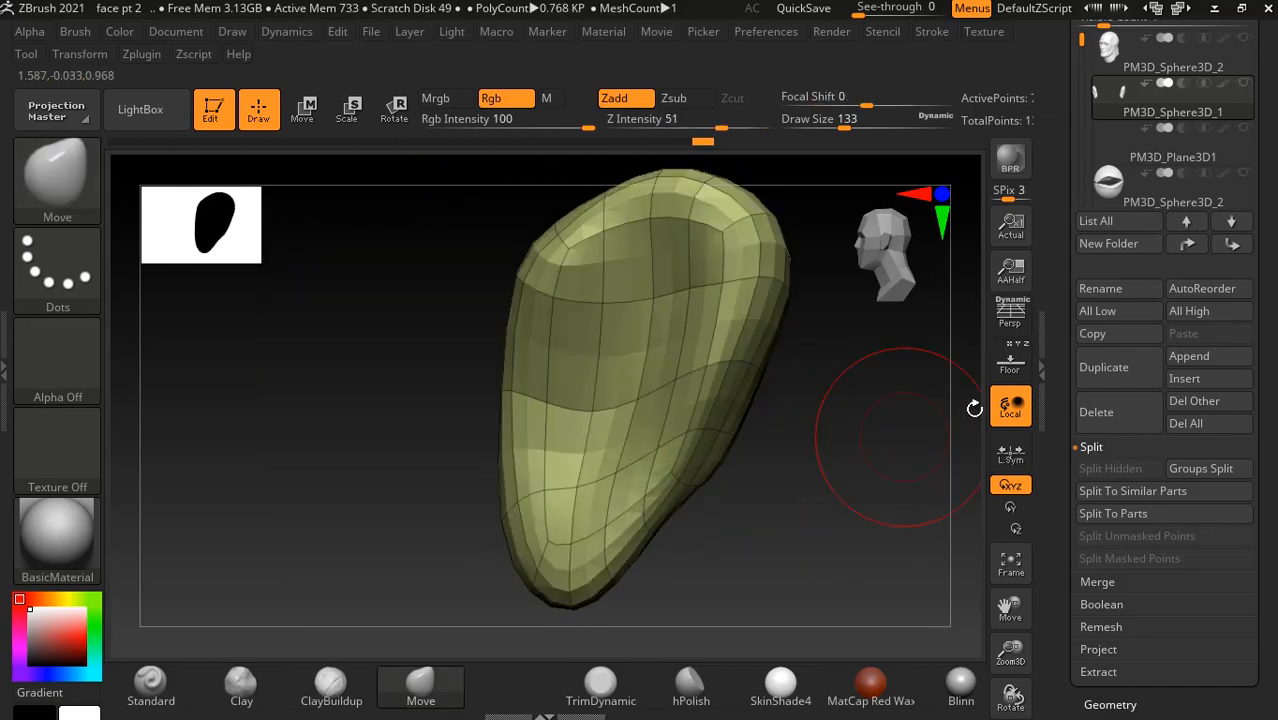
pyautogui.click(1009, 367)
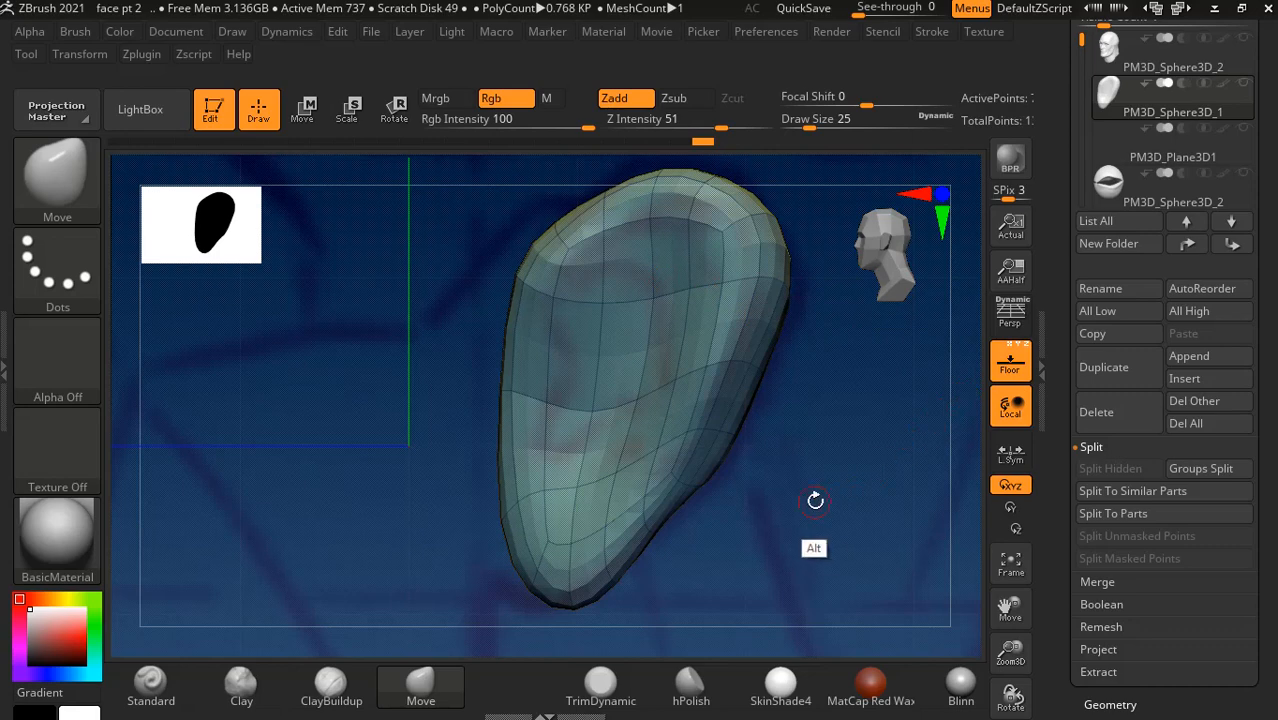
# - Switch to the image viewer with the head drawing and show the profile sketch beside the ear model
pyautogui.hotkey('alt', 'Tab')
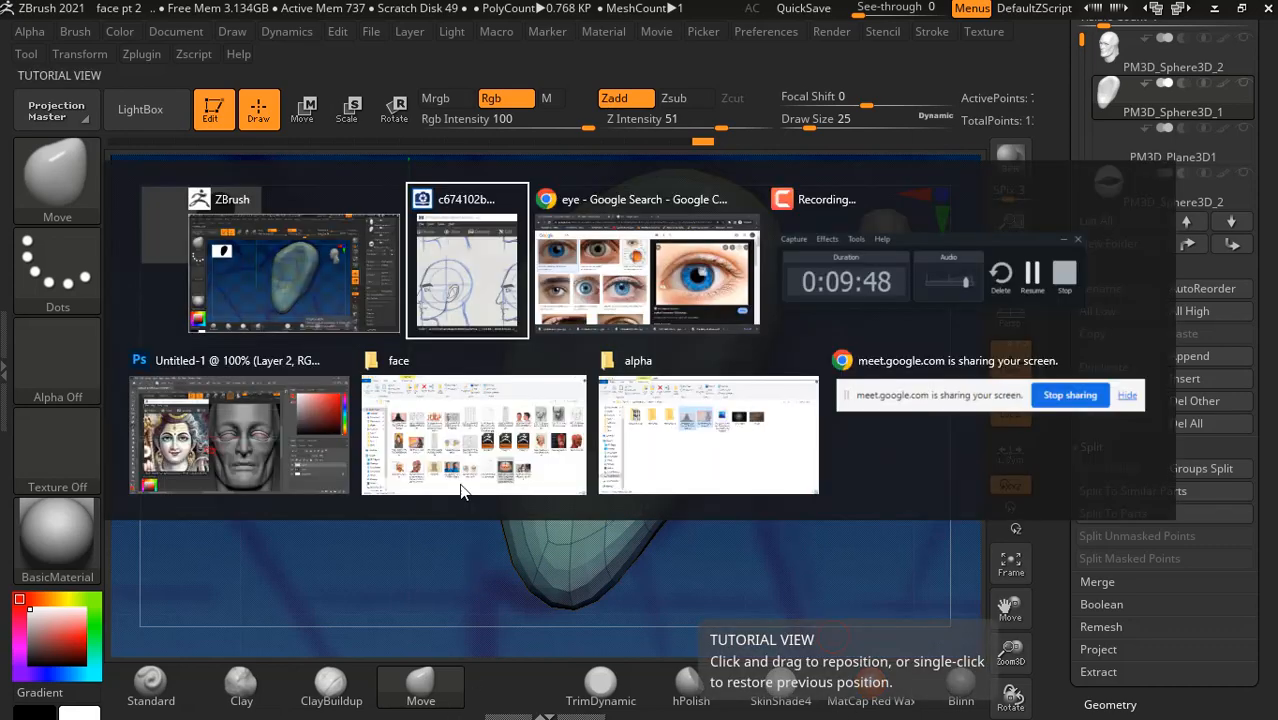
pyautogui.click(500, 280)
pyautogui.moveTo(373, 433); pyautogui.dragTo(216, 368)
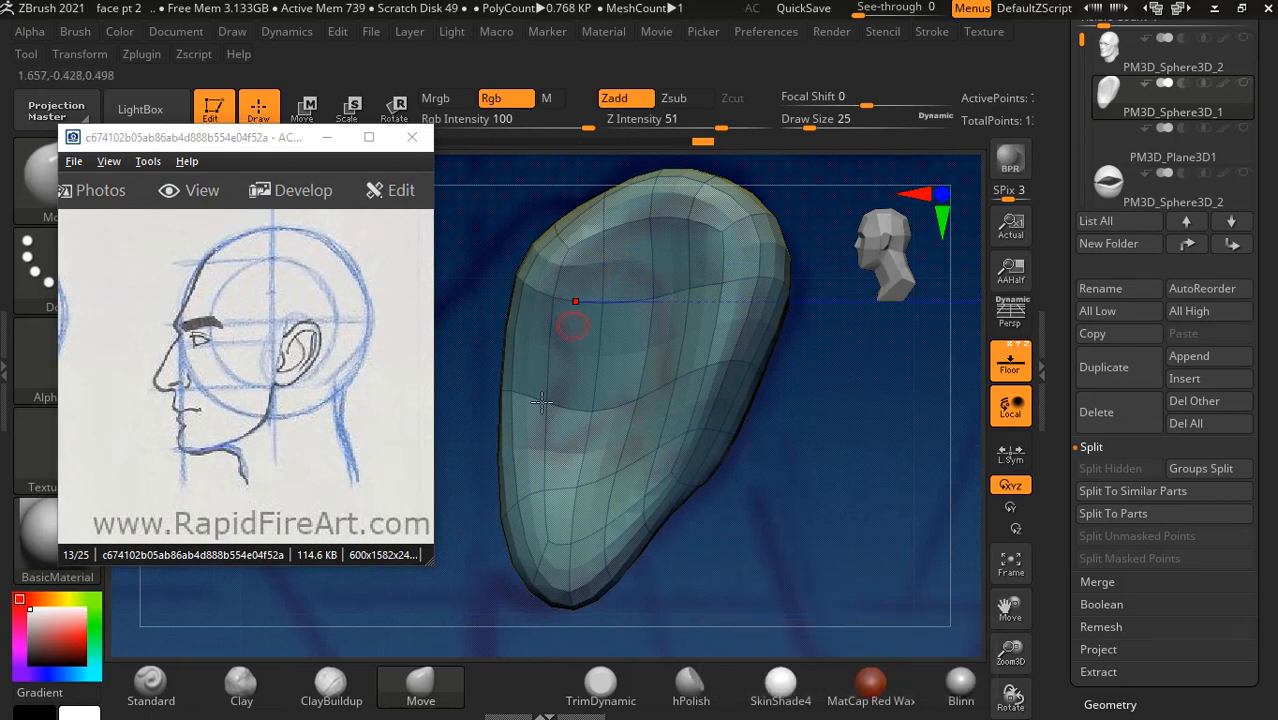
# - Prepare the ears for Standard brush carving by hiding the polyframe and floor drawings and subdividing once more
pyautogui.click(151, 683)
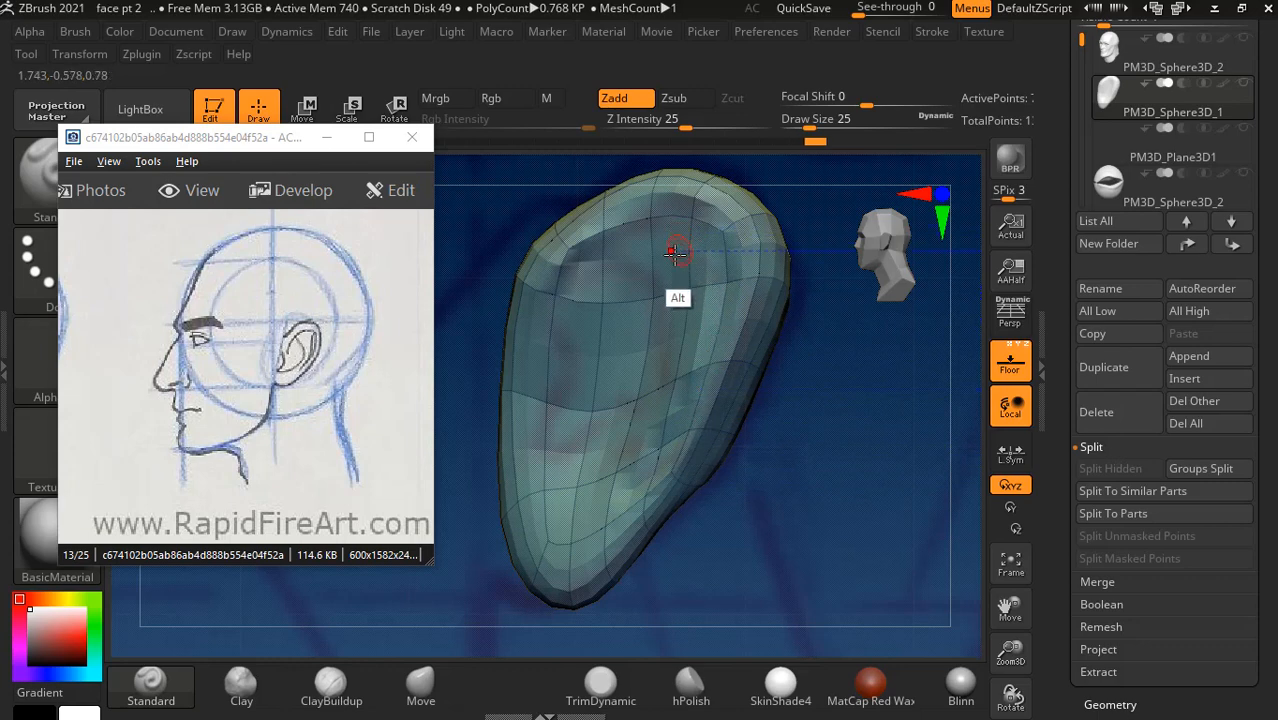
pyautogui.hotkey('shift', 'f')
pyautogui.click(1012, 362)
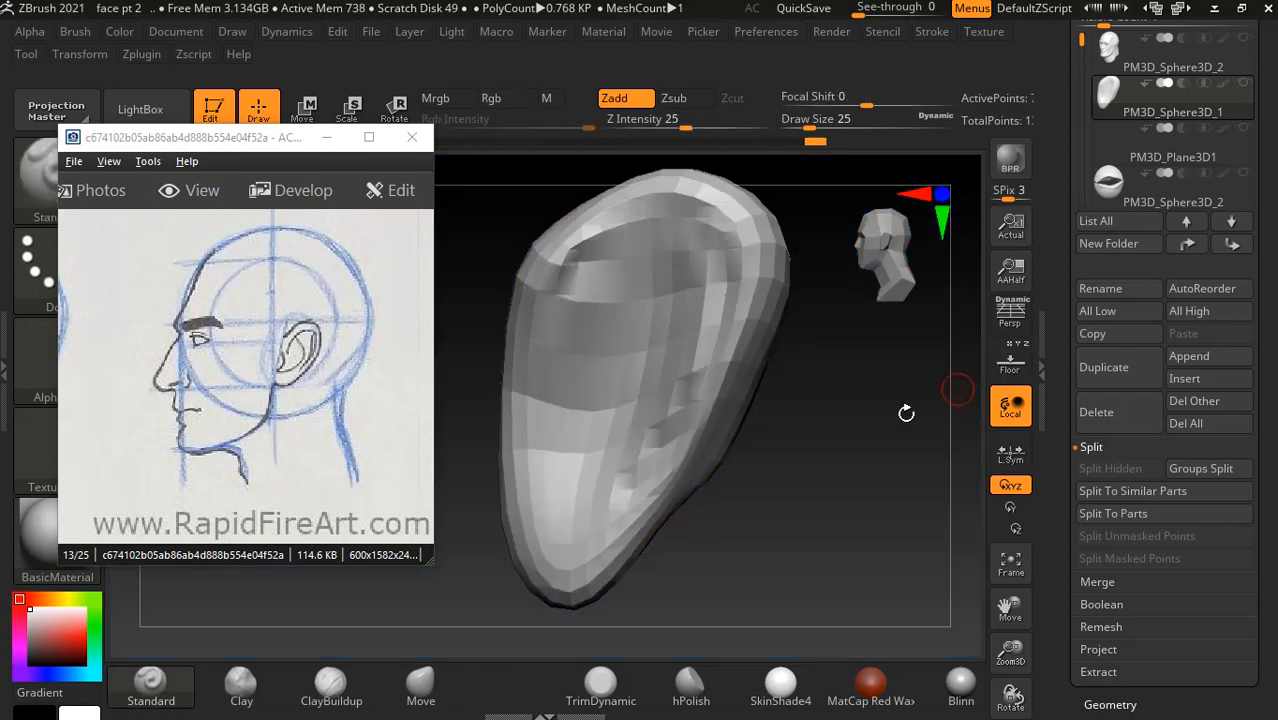
pyautogui.moveTo(902, 420); pyautogui.dragTo(850, 397)
pyautogui.hotkey('ctrl', 'd')
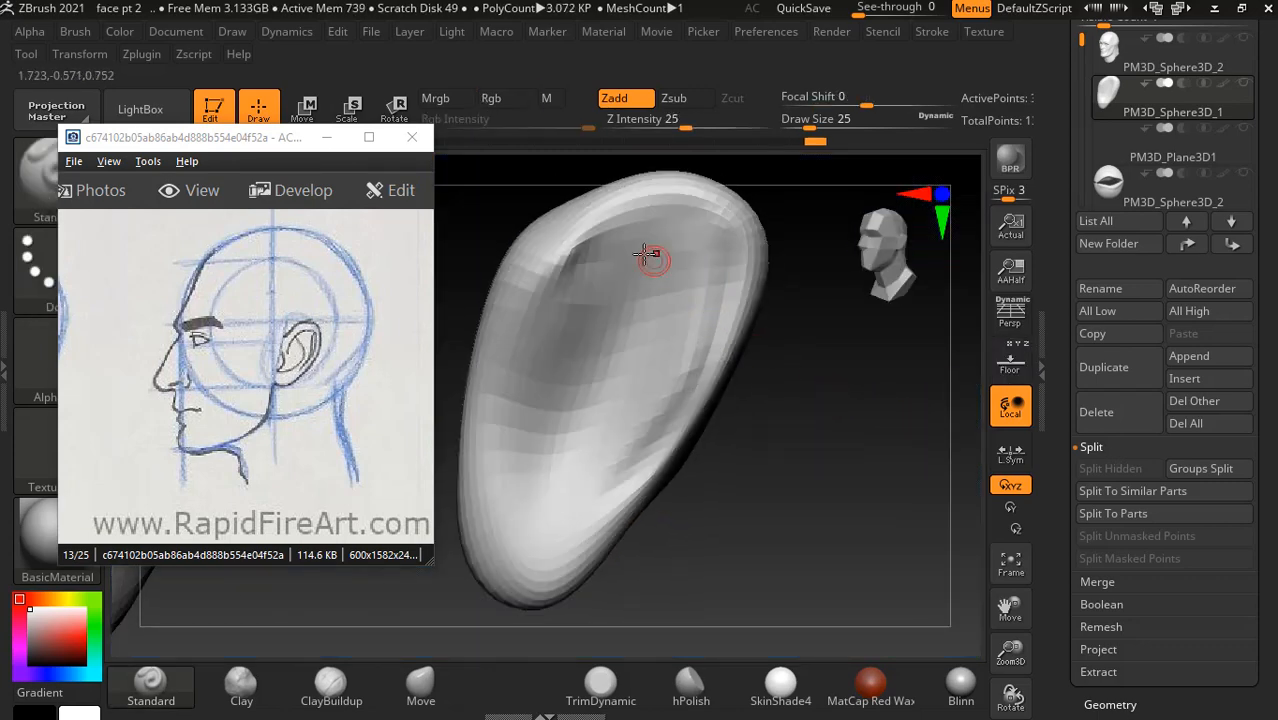
# - Carve a groove inside the ear's outer rim with the Standard brush, using draw size 41 and focal shift 37 for its front section
pyautogui.moveTo(649, 233)
pyautogui.keyDown('alt'); pyautogui.mouseDown()
pyautogui.moveTo(705, 238)
pyautogui.moveTo(681, 362)
pyautogui.moveTo(693, 354)
pyautogui.moveTo(585, 498)
pyautogui.mouseUp(); pyautogui.keyUp('alt')
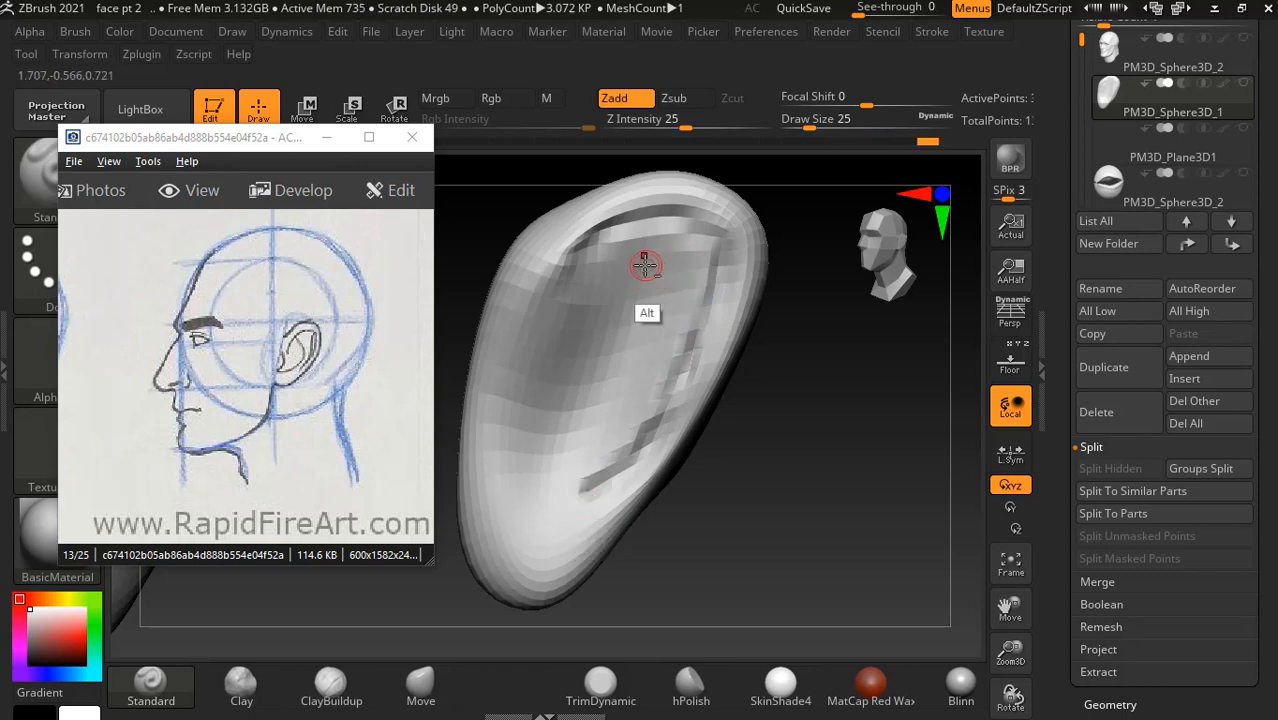
pyautogui.moveTo(660, 248)
pyautogui.keyDown('alt'); pyautogui.mouseDown()
pyautogui.moveTo(647, 256)
pyautogui.moveTo(673, 305)
pyautogui.moveTo(677, 286)
pyautogui.mouseUp(); pyautogui.keyUp('alt')
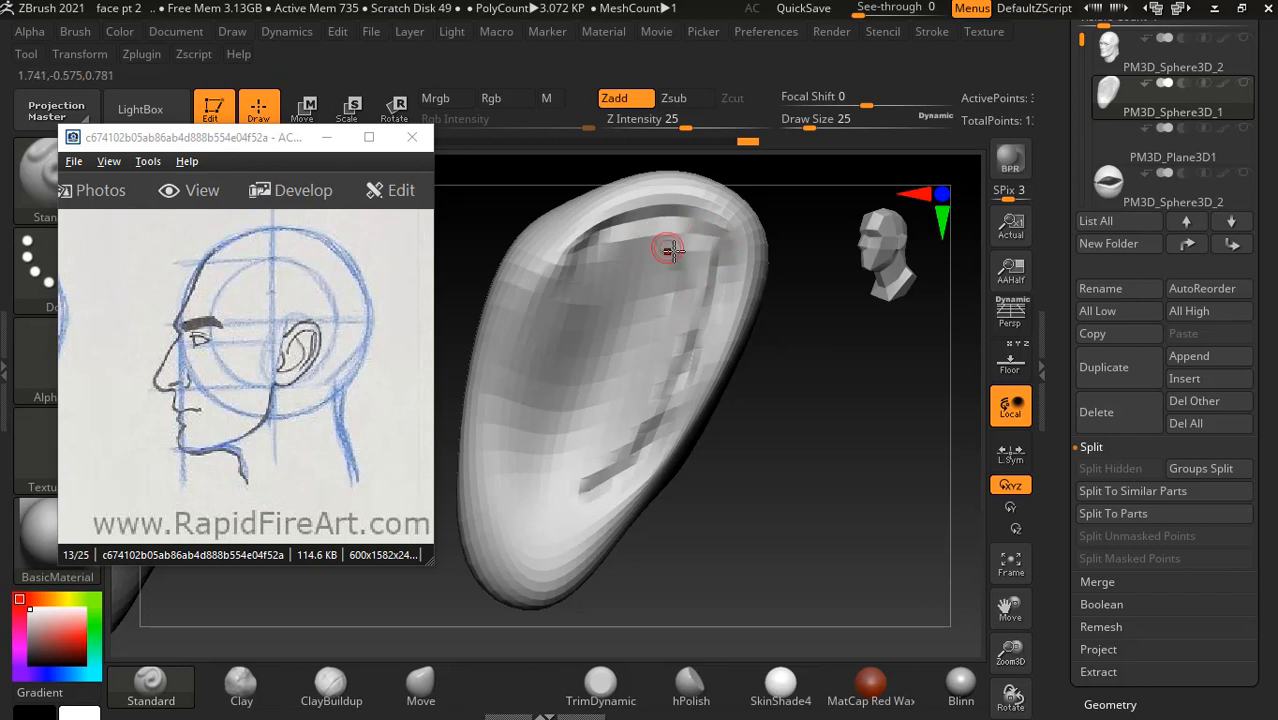
pyautogui.press(']')
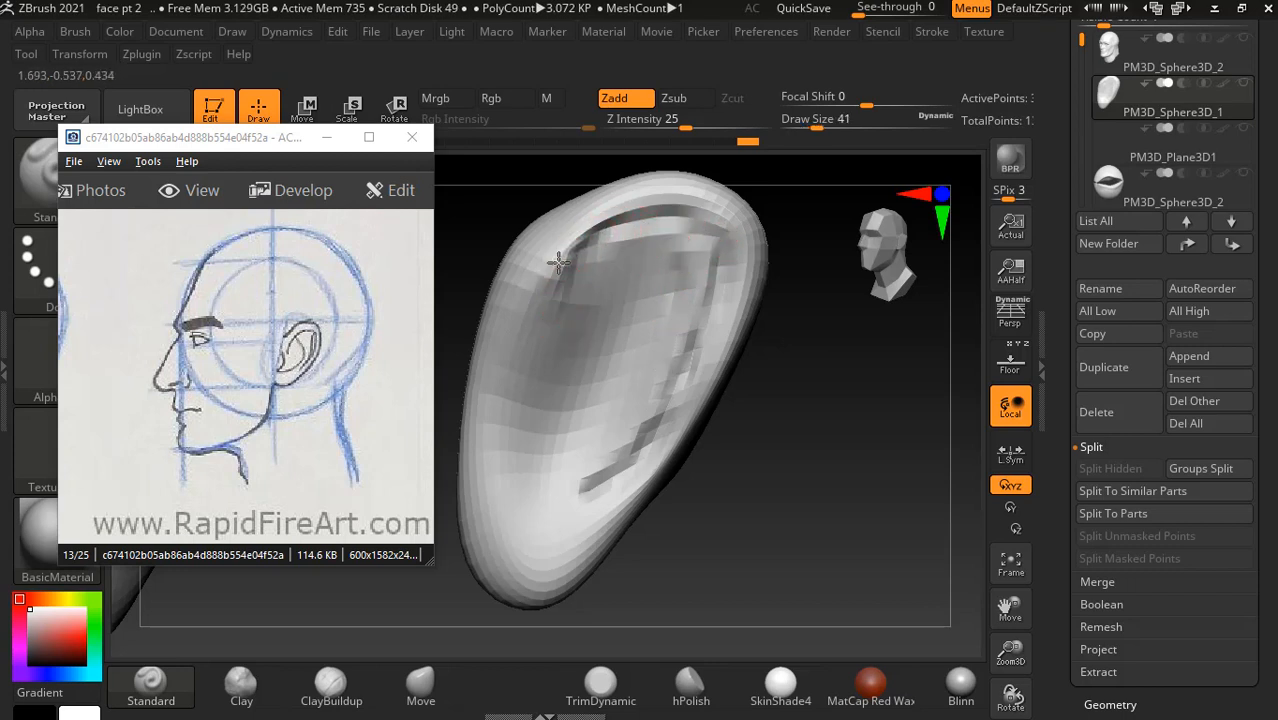
pyautogui.moveTo(568, 292)
pyautogui.keyDown('alt'); pyautogui.mouseDown()
pyautogui.moveTo(539, 371)
pyautogui.moveTo(556, 277)
pyautogui.moveTo(562, 296)
pyautogui.mouseUp(); pyautogui.keyUp('alt')
pyautogui.moveTo(866, 101); pyautogui.dragTo(873, 100)
pyautogui.moveTo(590, 255)
pyautogui.keyDown('alt'); pyautogui.mouseDown()
pyautogui.moveTo(551, 287)
pyautogui.moveTo(520, 362)
pyautogui.mouseUp(); pyautogui.keyUp('alt')
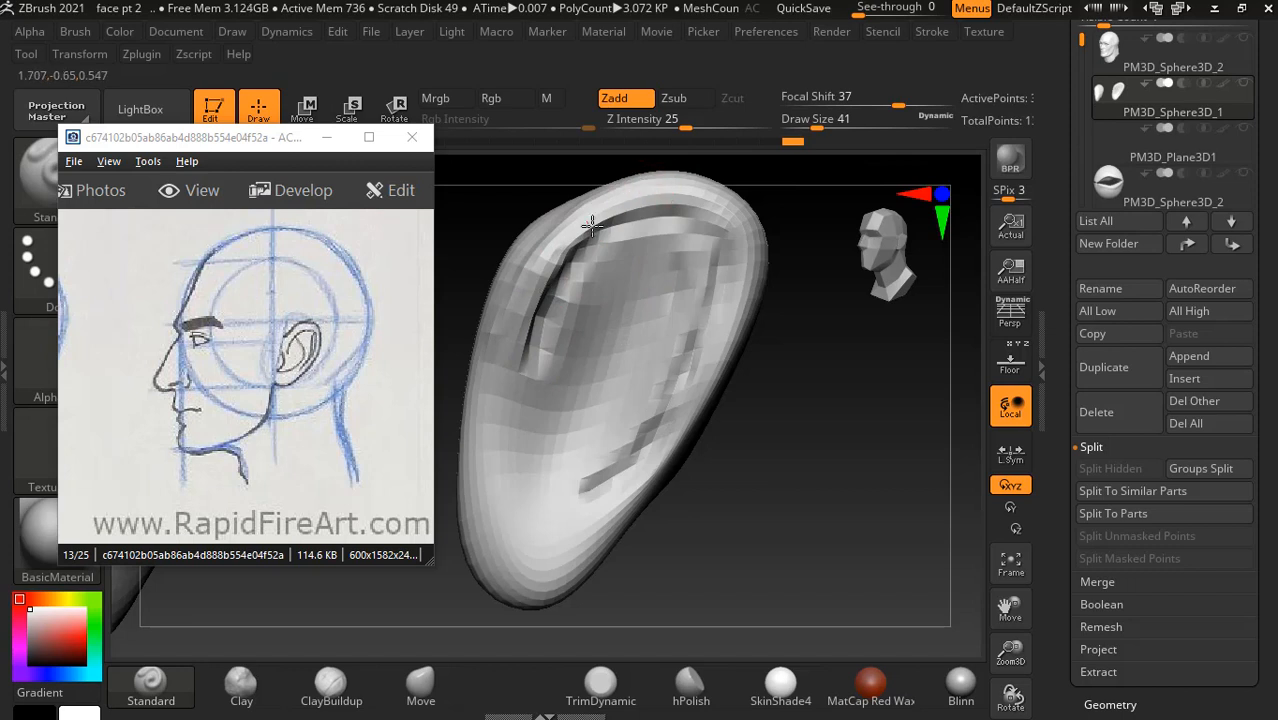
# - Carve the groove inside the ear's upper rim and the inner fold toward the lobe with the Standard brush
pyautogui.keyDown('alt'); pyautogui.moveTo(592, 226); pyautogui.dragTo(678, 192); pyautogui.keyUp('alt')
pyautogui.moveTo(704, 383)
pyautogui.keyDown('alt'); pyautogui.mouseDown()
pyautogui.moveTo(605, 505)
pyautogui.moveTo(578, 520)
pyautogui.moveTo(507, 500)
pyautogui.mouseUp(); pyautogui.keyUp('alt')
pyautogui.moveTo(805, 442); pyautogui.dragTo(862, 440)
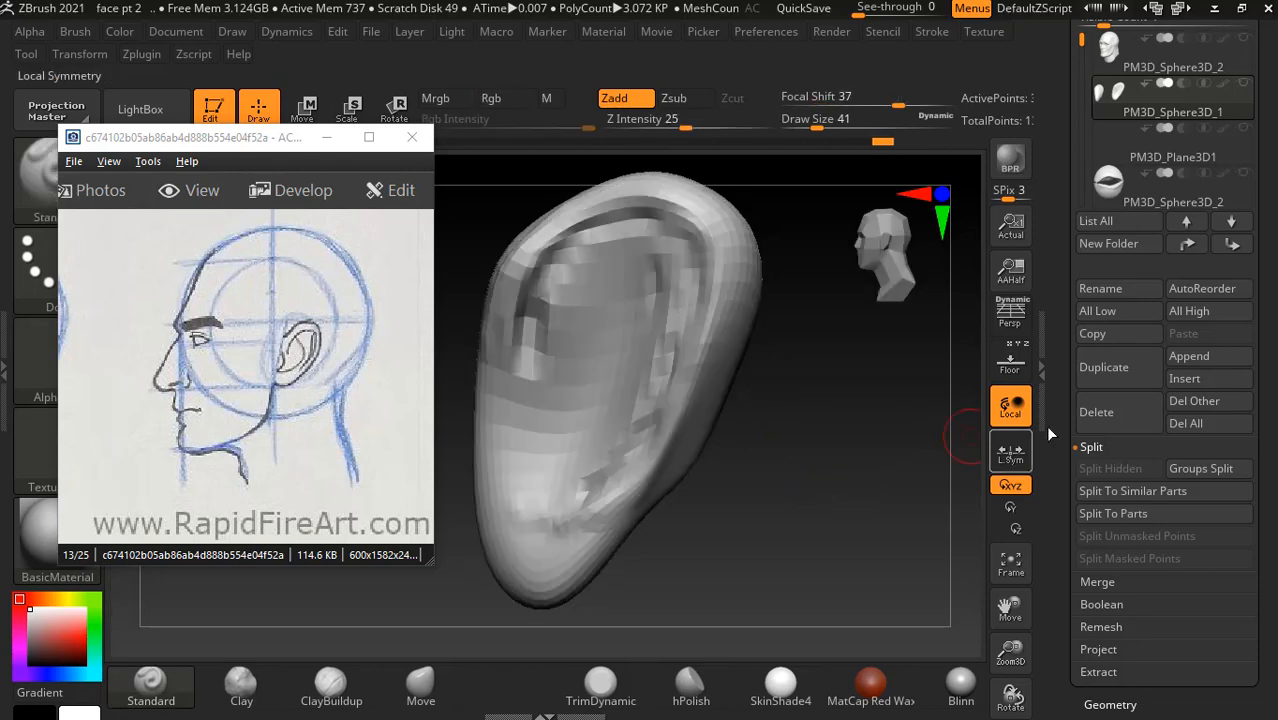
pyautogui.click(1009, 364)
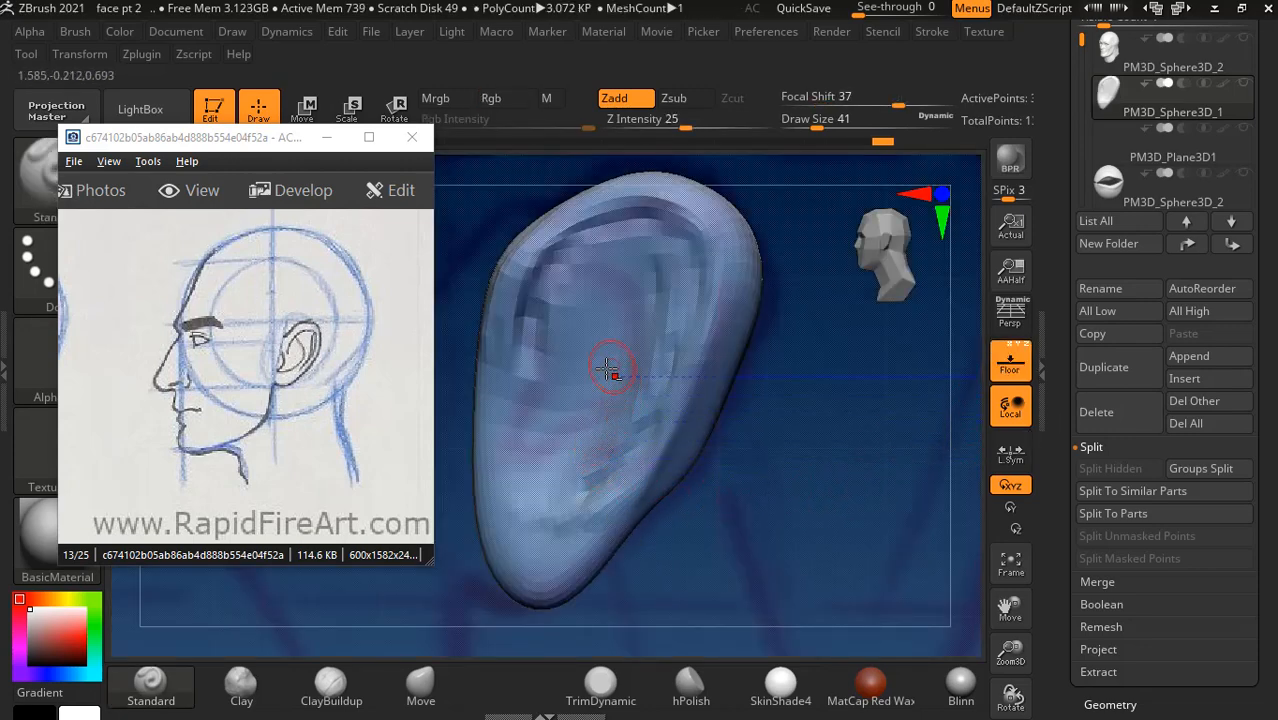
pyautogui.press('ctrl')
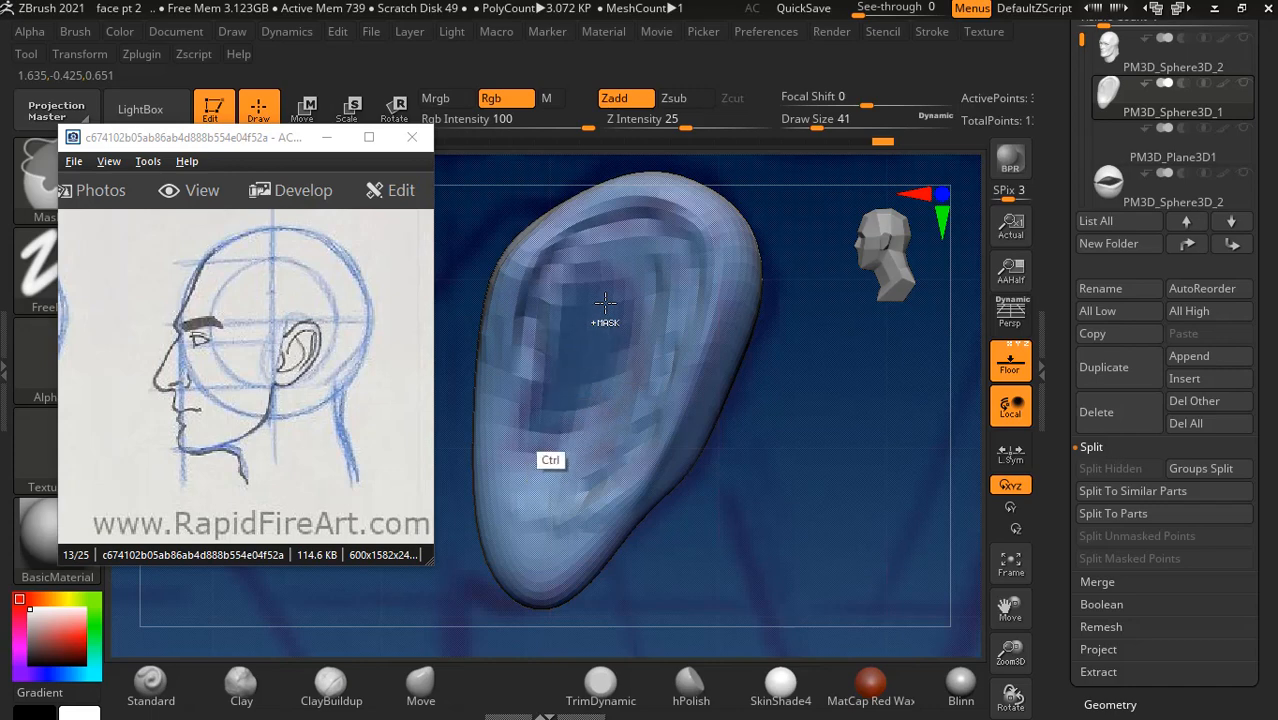
pyautogui.moveTo(858, 432); pyautogui.dragTo(896, 437)
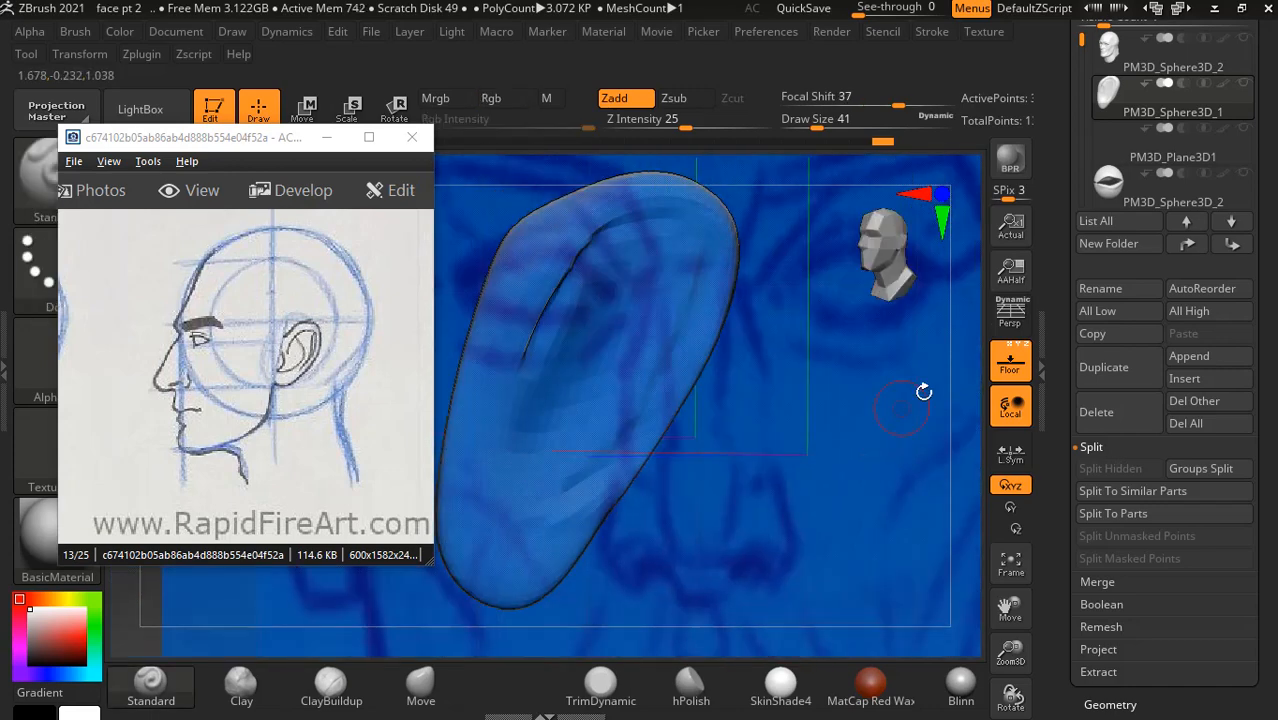
pyautogui.click(1010, 370)
pyautogui.moveTo(850, 480); pyautogui.dragTo(958, 485)
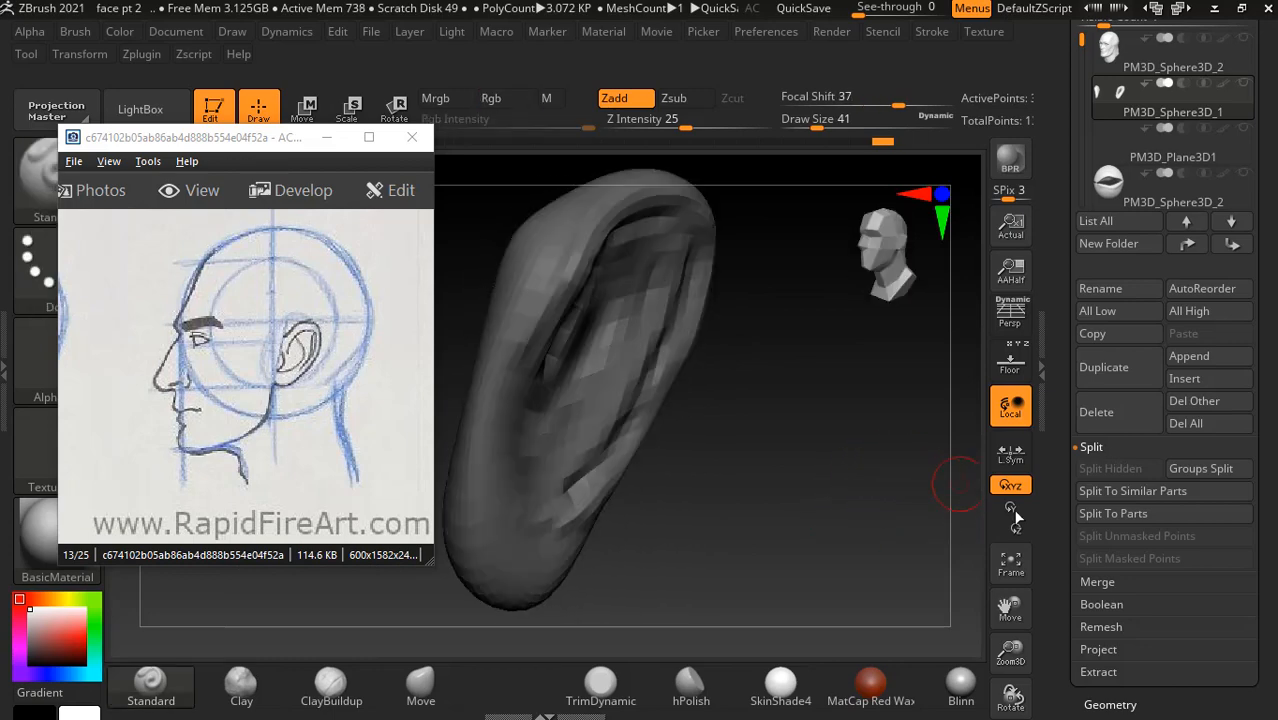
# - Apply a slight Inflate deformation to the ear mesh
pyautogui.scroll(-10, 1130, 500)
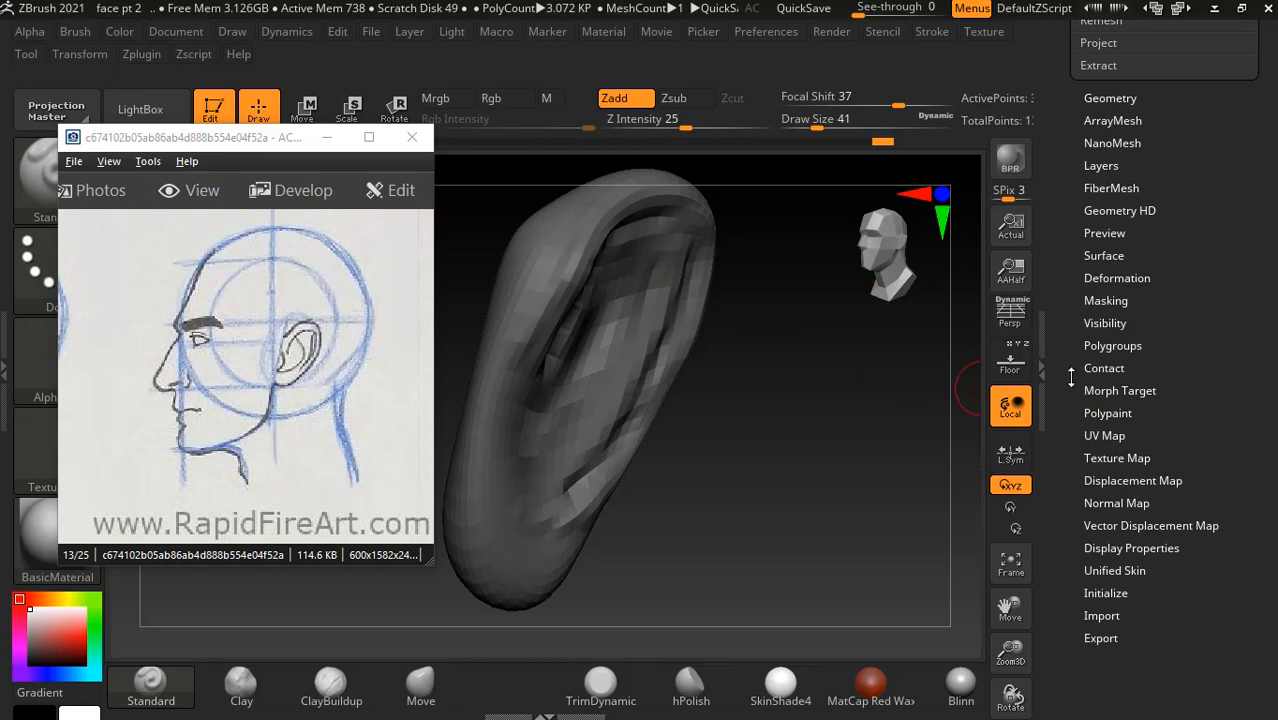
pyautogui.click(1117, 279)
pyautogui.scroll(-3, 1127, 280)
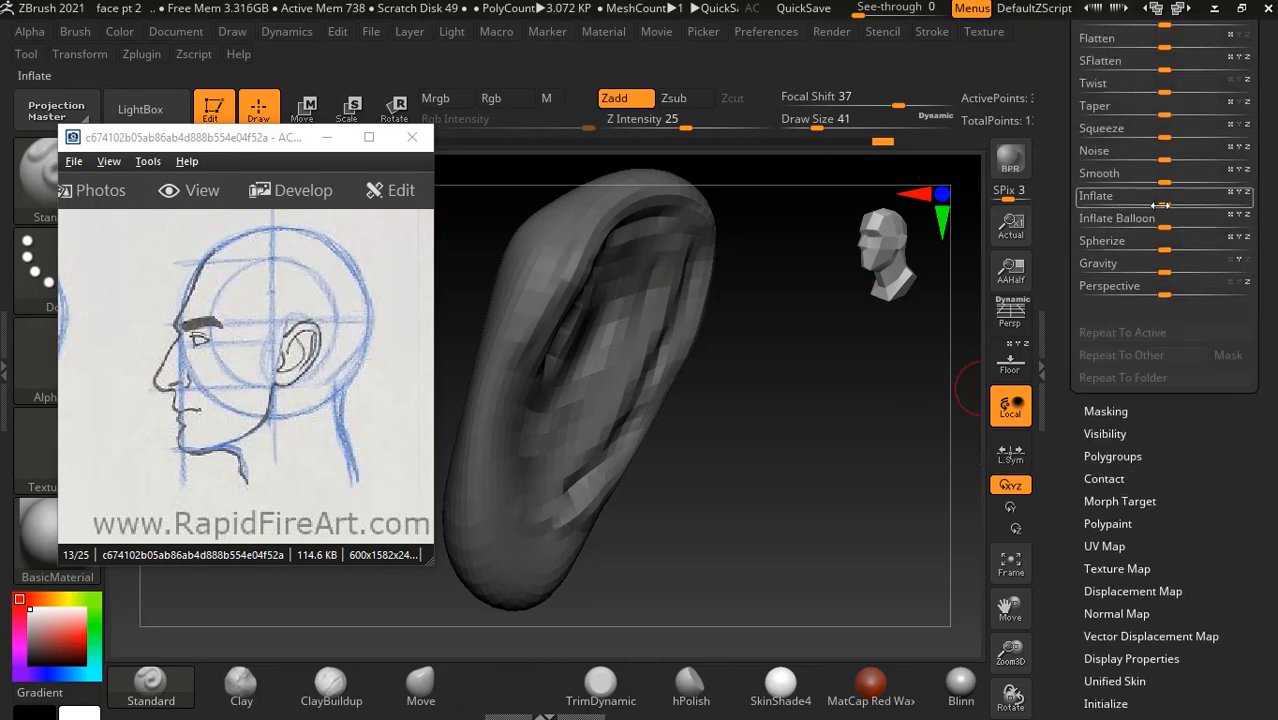
pyautogui.moveTo(1163, 205)
pyautogui.mouseDown()
pyautogui.moveTo(1188, 205)
pyautogui.moveTo(1165, 205)
pyautogui.mouseUp()
pyautogui.moveTo(902, 512); pyautogui.dragTo(869, 511)
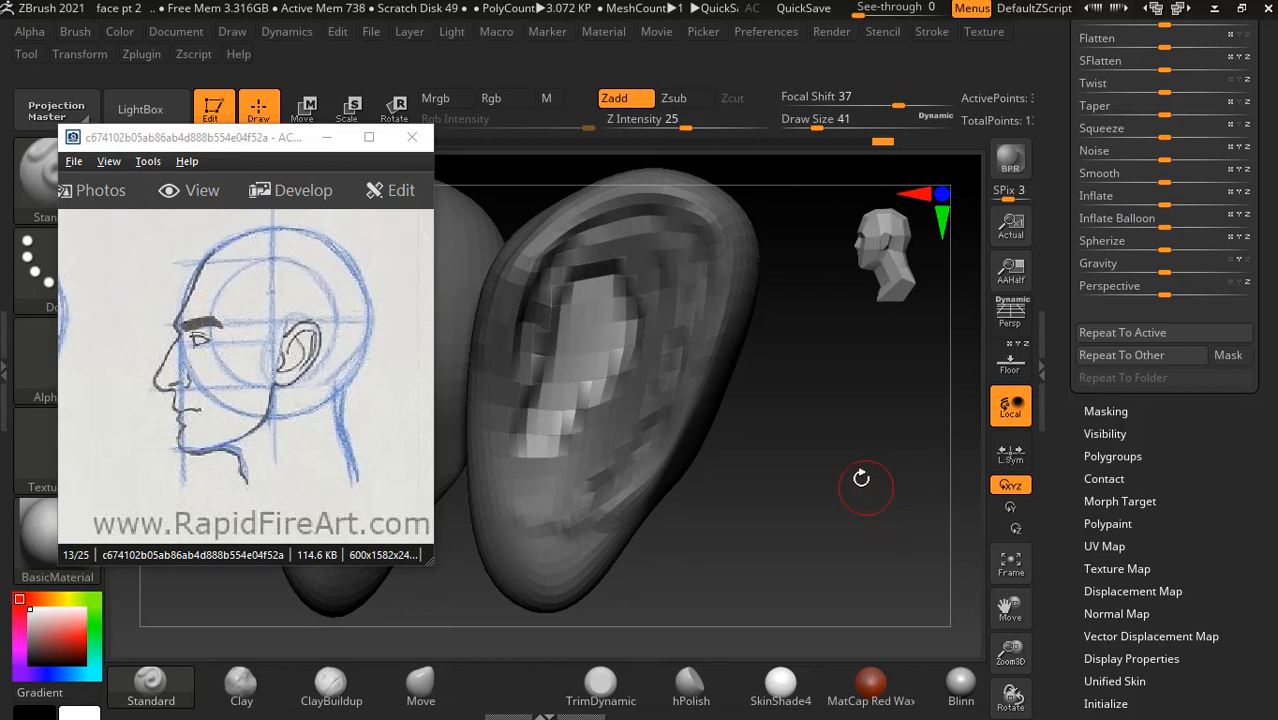
pyautogui.moveTo(861, 479)
pyautogui.mouseDown()
pyautogui.moveTo(862, 408)
pyautogui.moveTo(685, 354)
pyautogui.mouseUp()
pyautogui.press('alt')
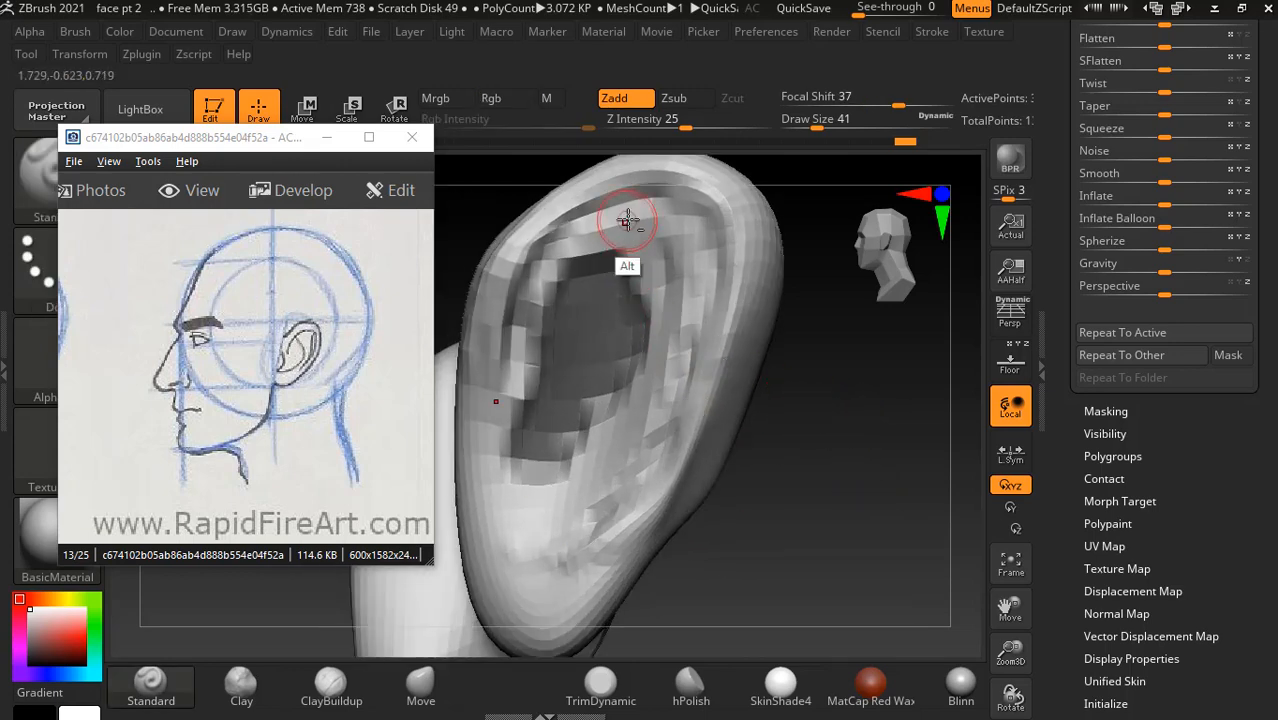
# - Switch to the Chrome browser, minimize the reference image viewer and search Google Images for "ear"
pyautogui.hotkey('alt', 'Tab')
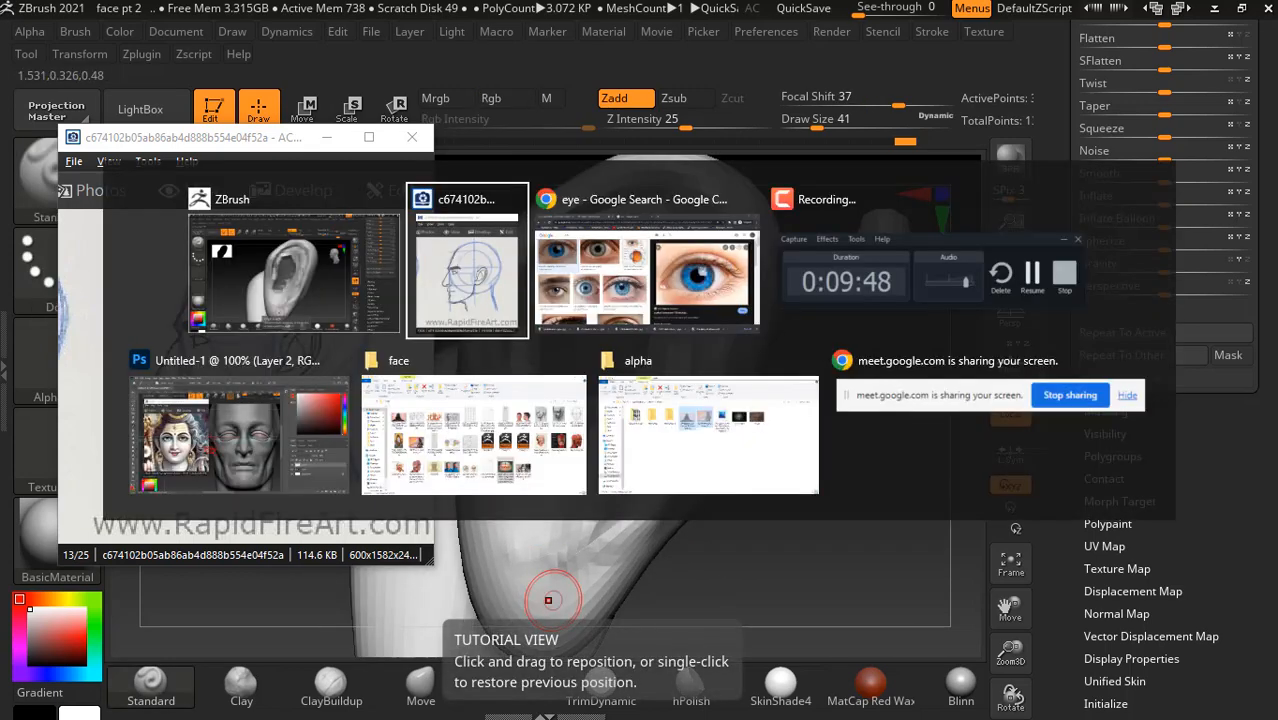
pyautogui.hotkey('alt', 'Tab')
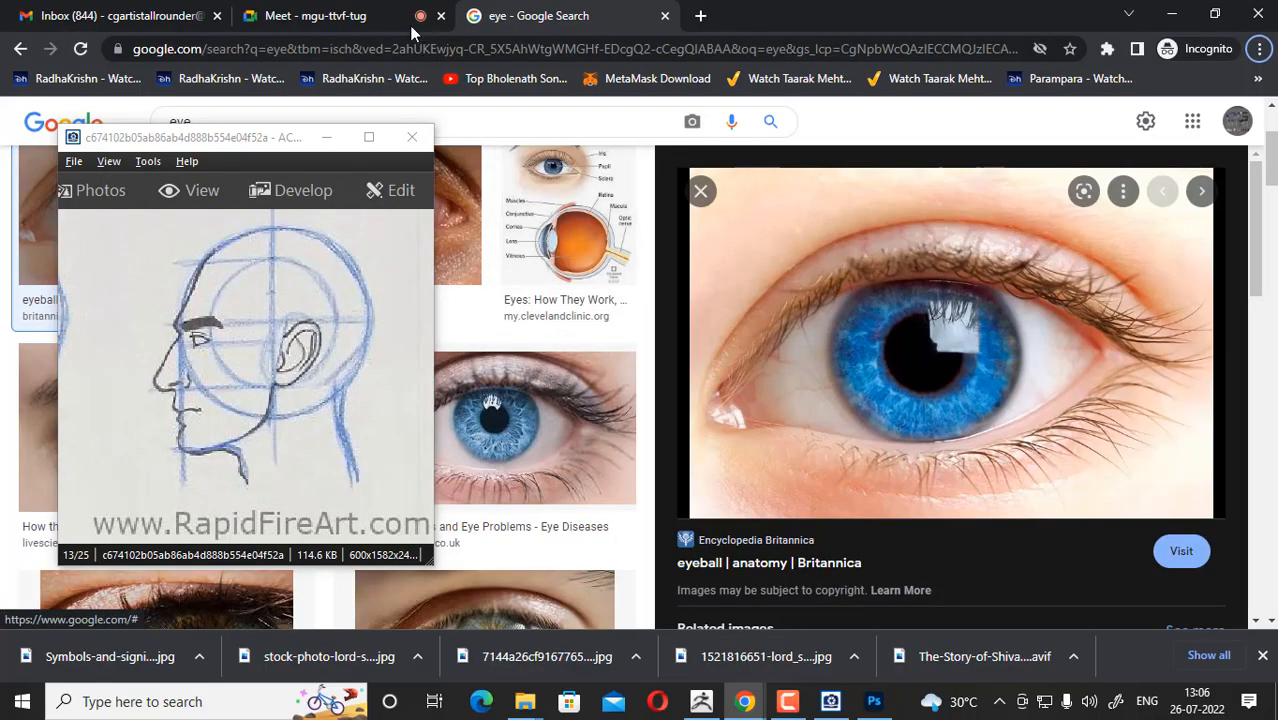
pyautogui.click(328, 137)
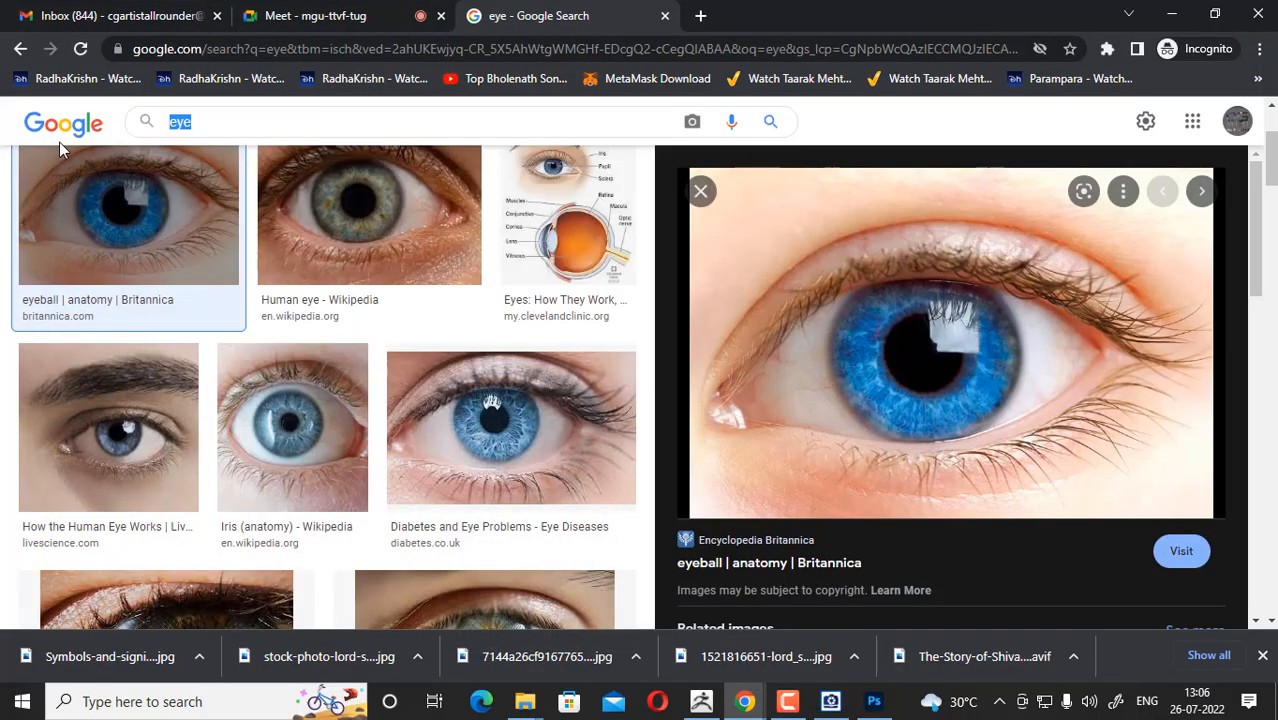
pyautogui.write('ear')
pyautogui.press('Return')
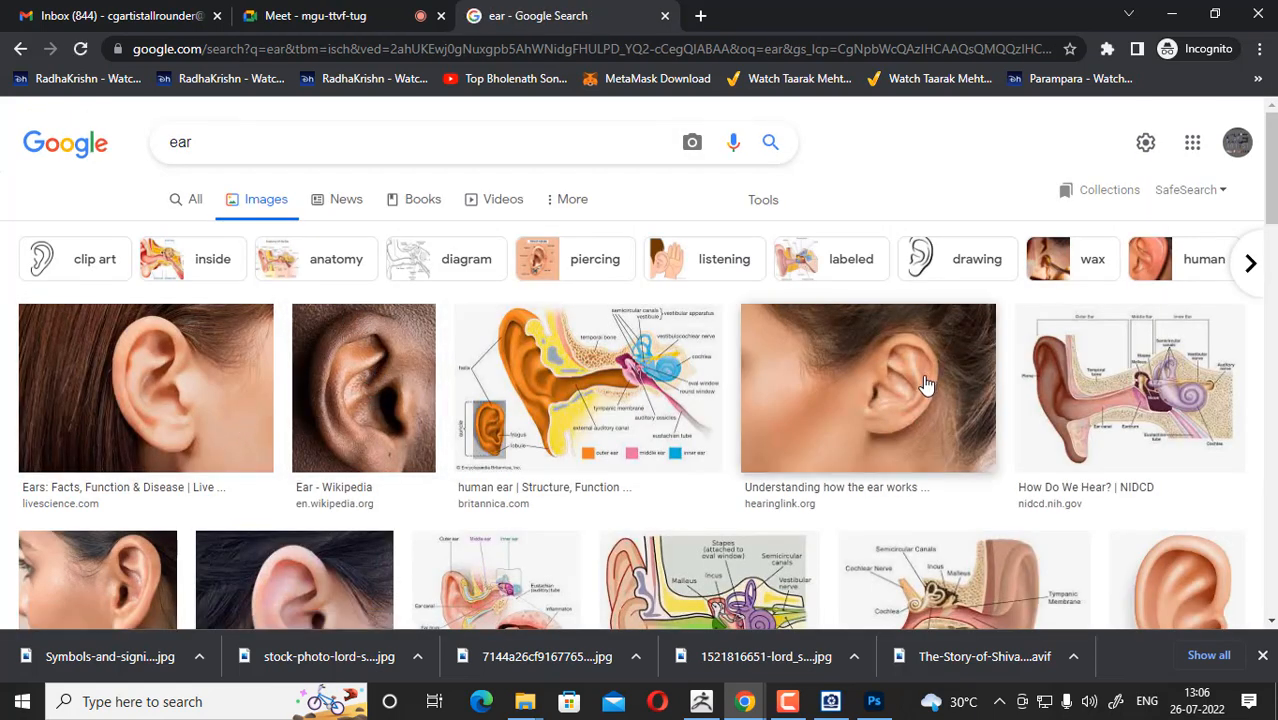
# - Save the labelled ear photo from EarWell Centers as a JPEG named ear-anatomy-baby in the face folder
pyautogui.scroll(-3, 926, 384)
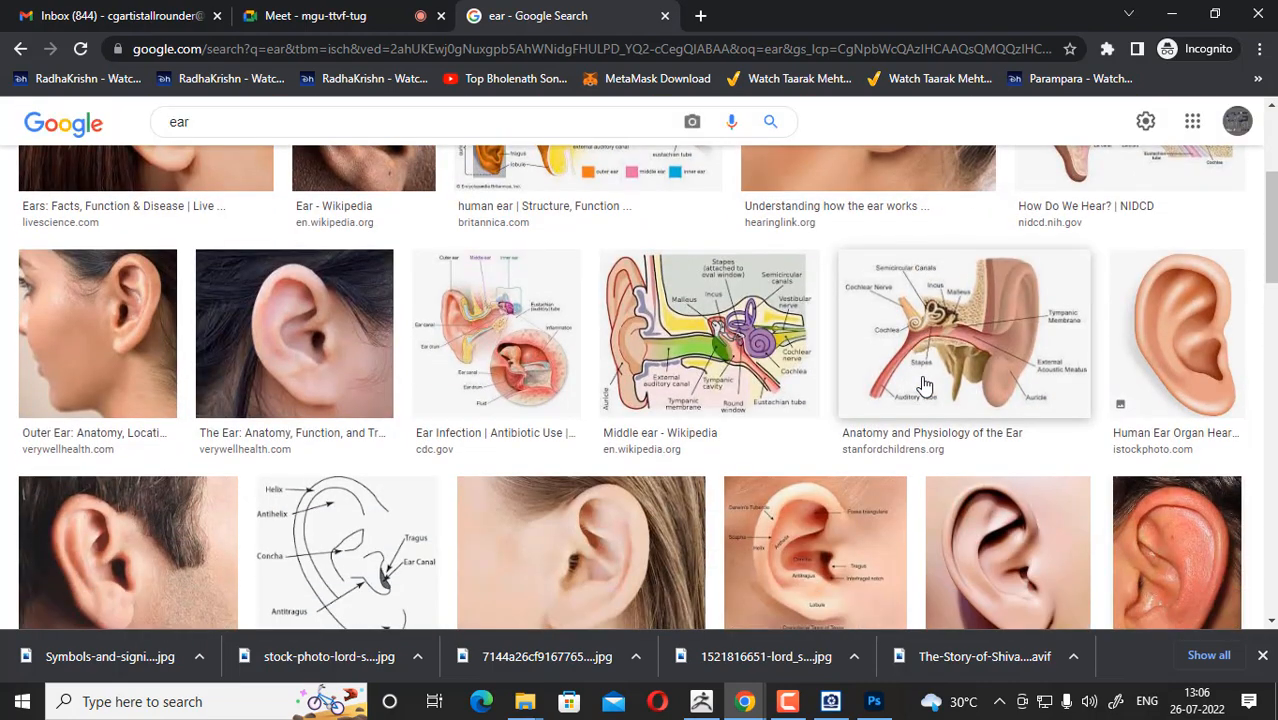
pyautogui.click(836, 531)
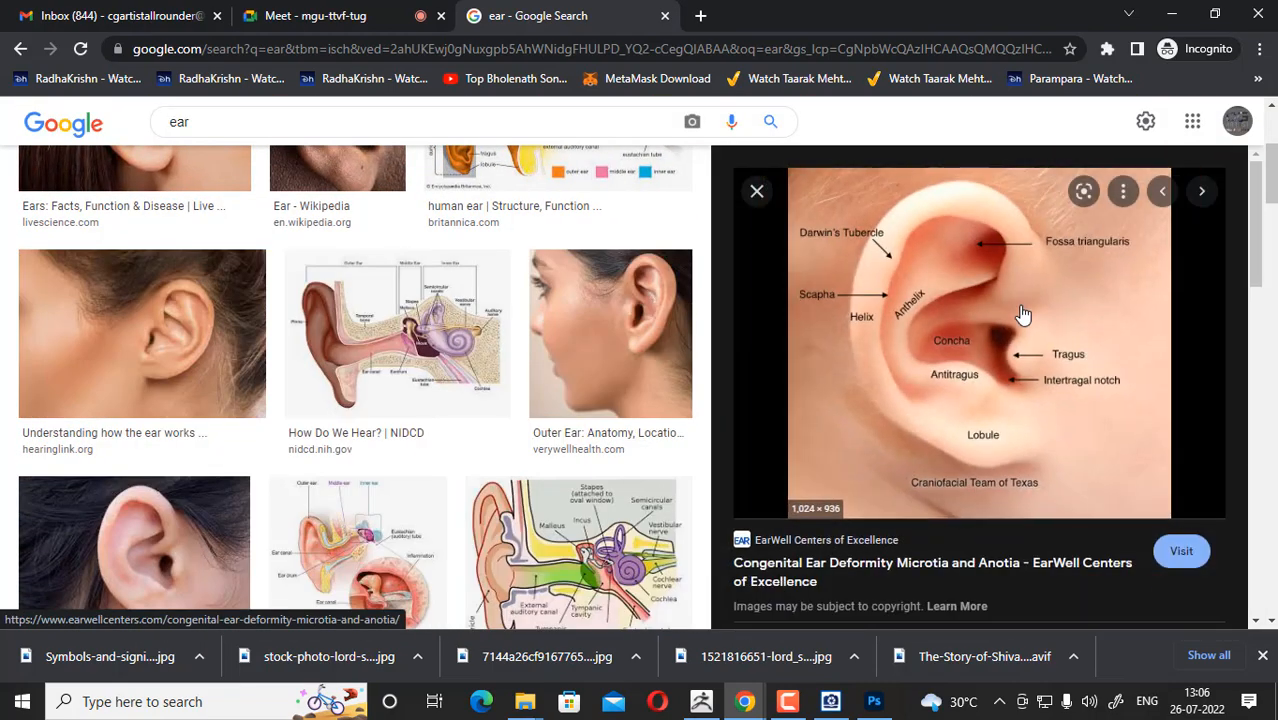
pyautogui.rightClick(1024, 307)
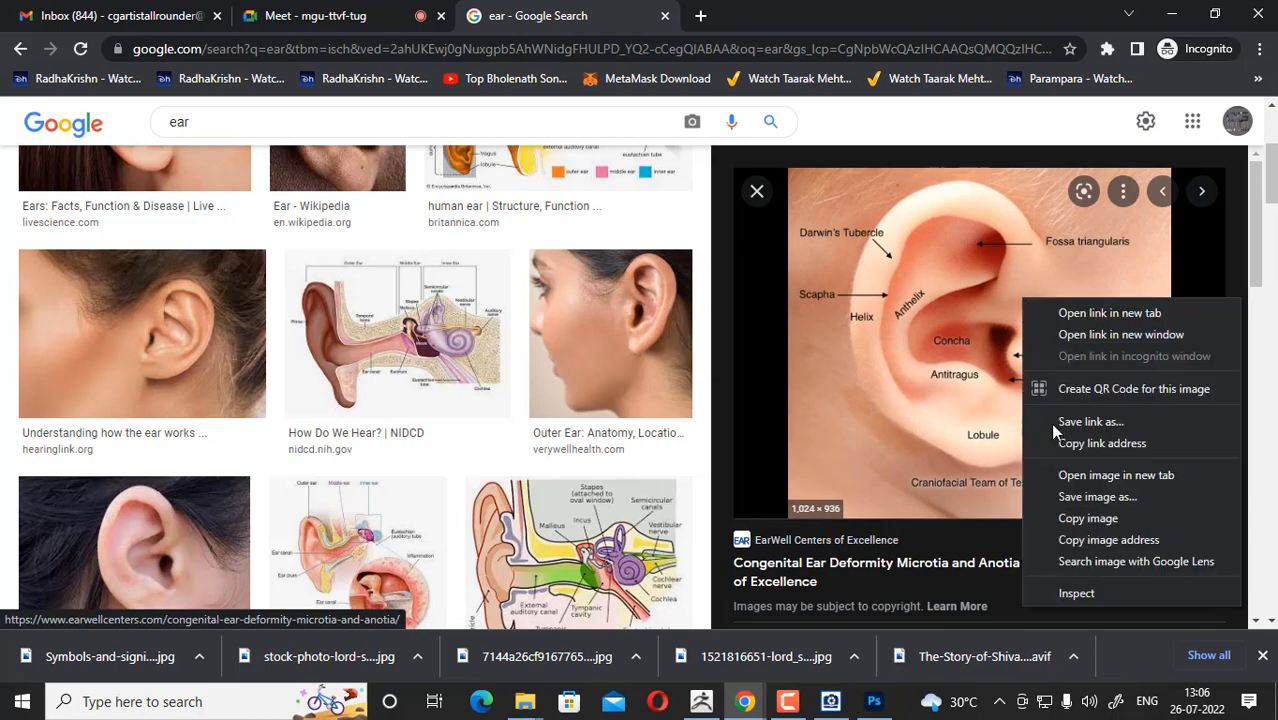
pyautogui.click(1091, 499)
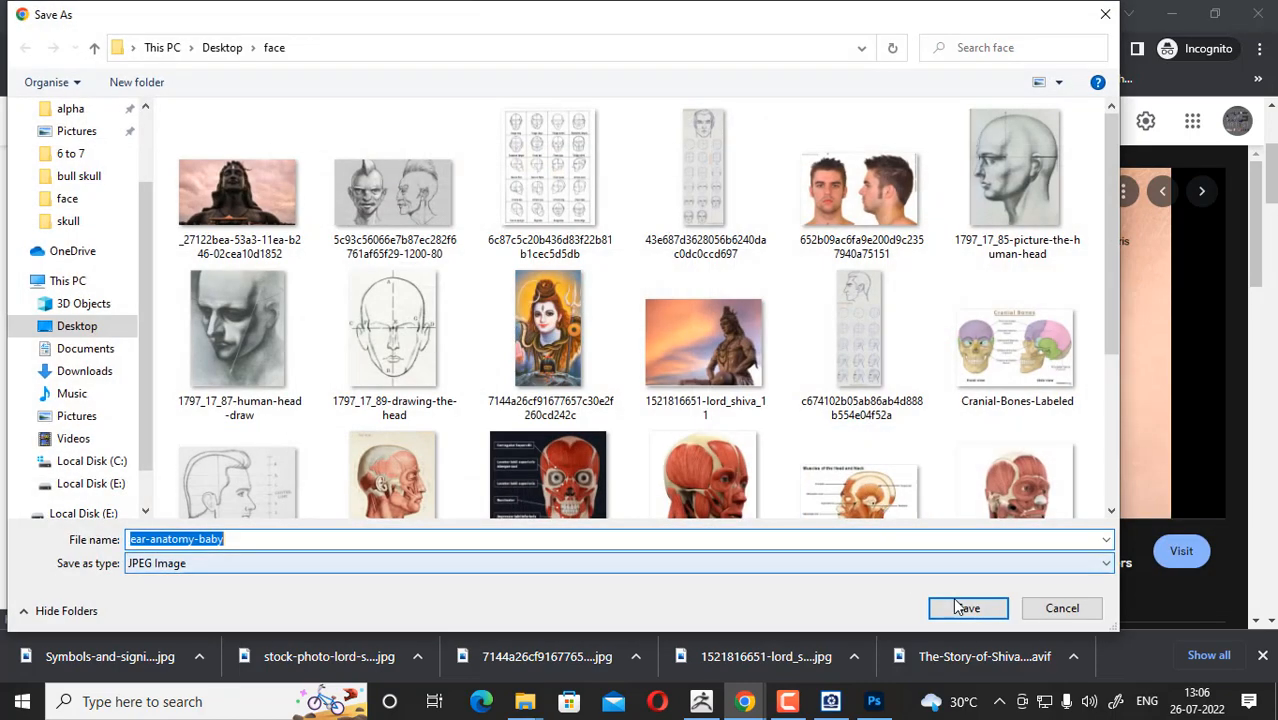
pyautogui.click(950, 604)
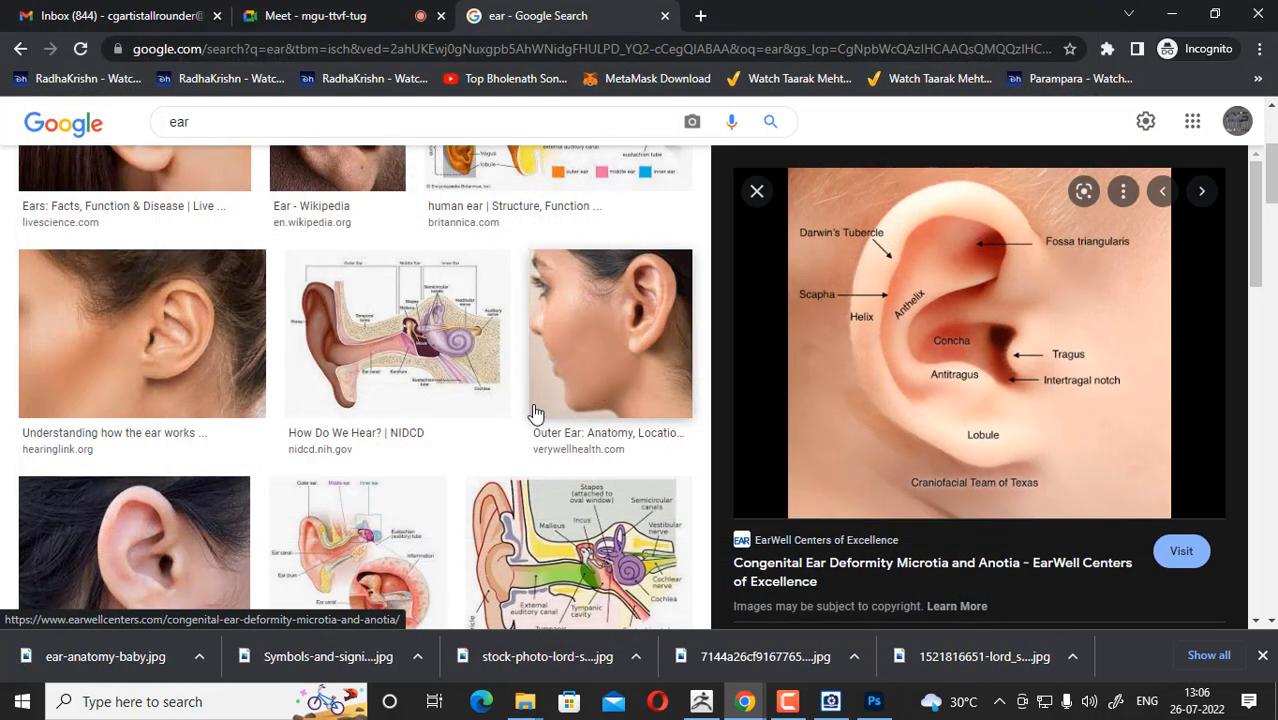
# - Save the McGovern Medical School outer ear line diagram as a PNG named download in the face folder
pyautogui.scroll(-5, 535, 413)
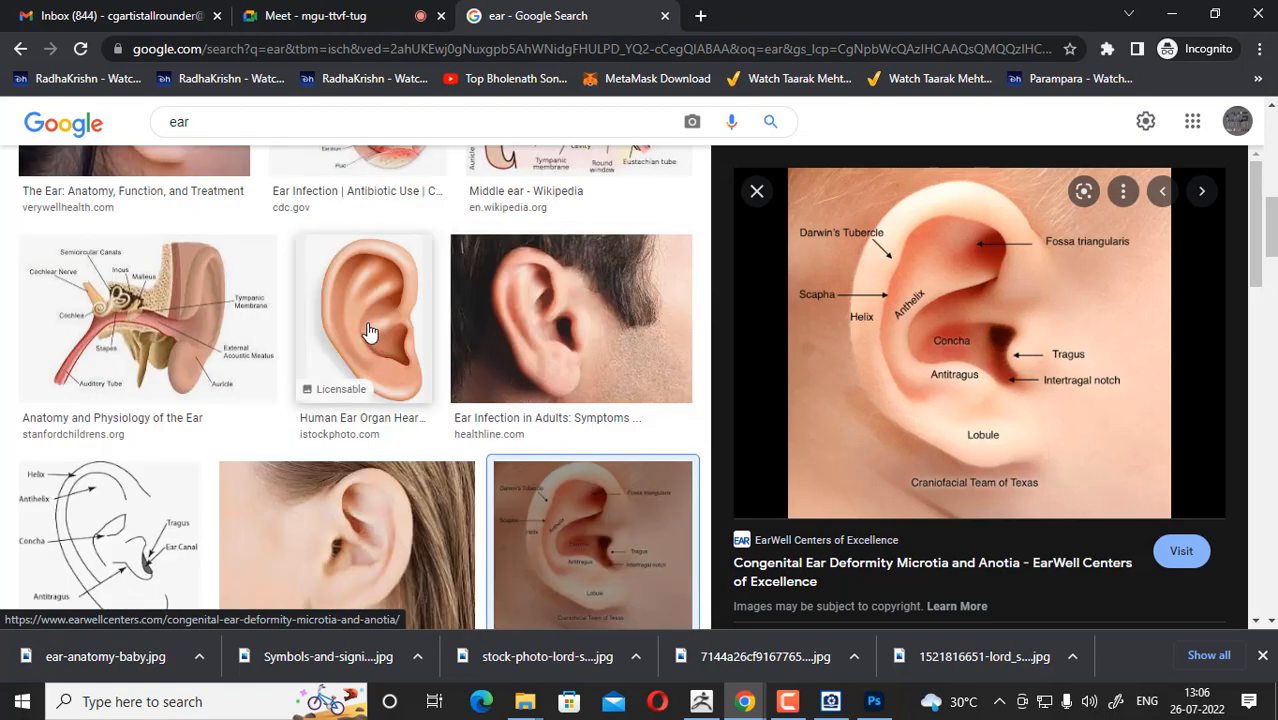
pyautogui.click(140, 515)
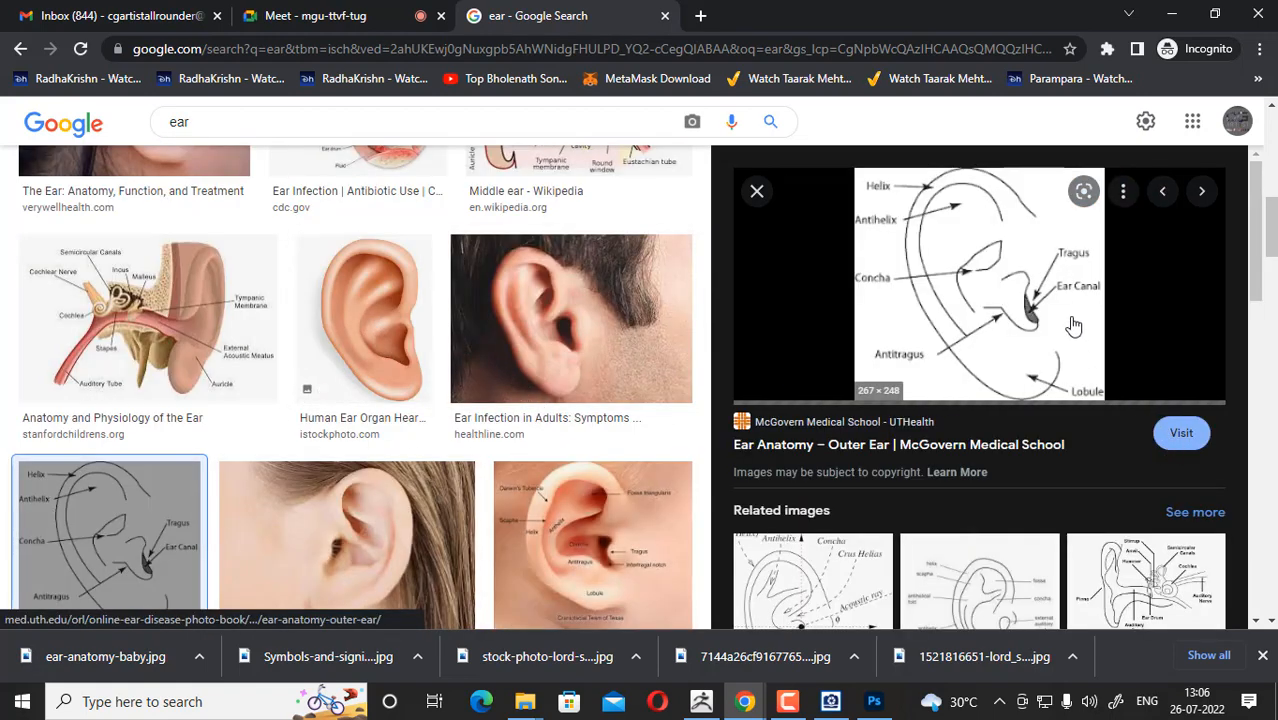
pyautogui.rightClick(1043, 247)
pyautogui.click(1127, 408)
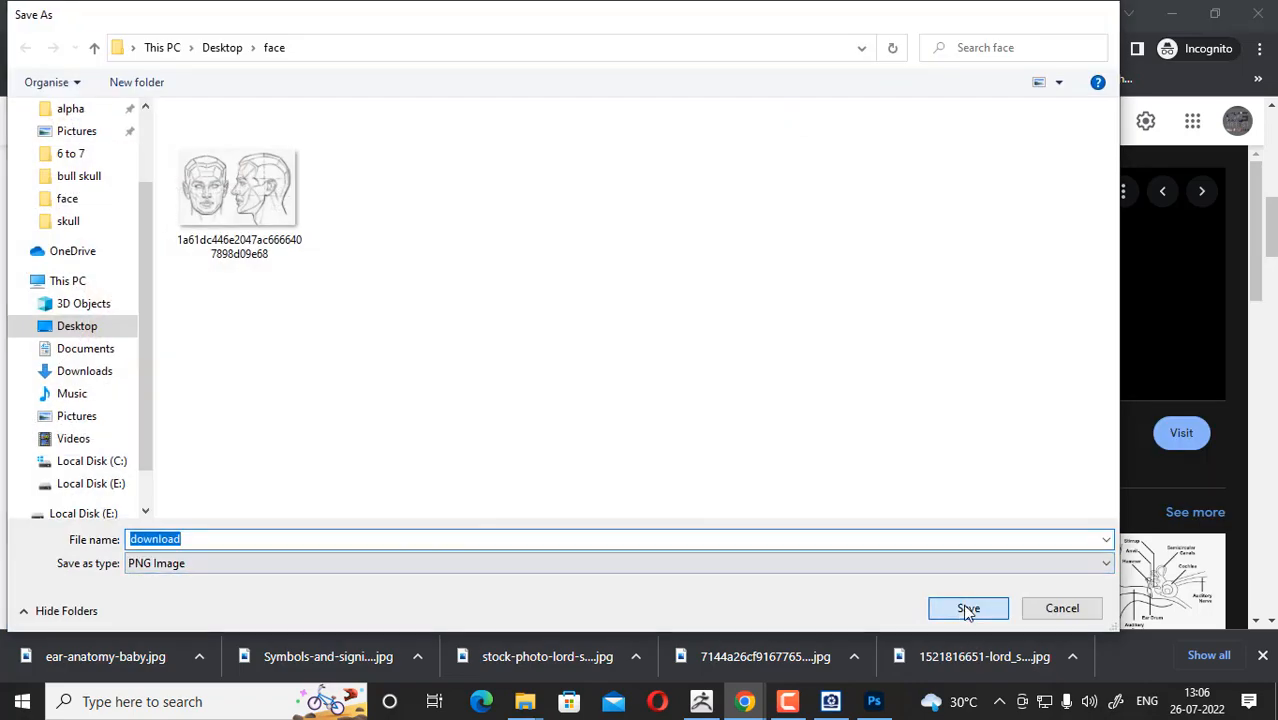
pyautogui.click(970, 605)
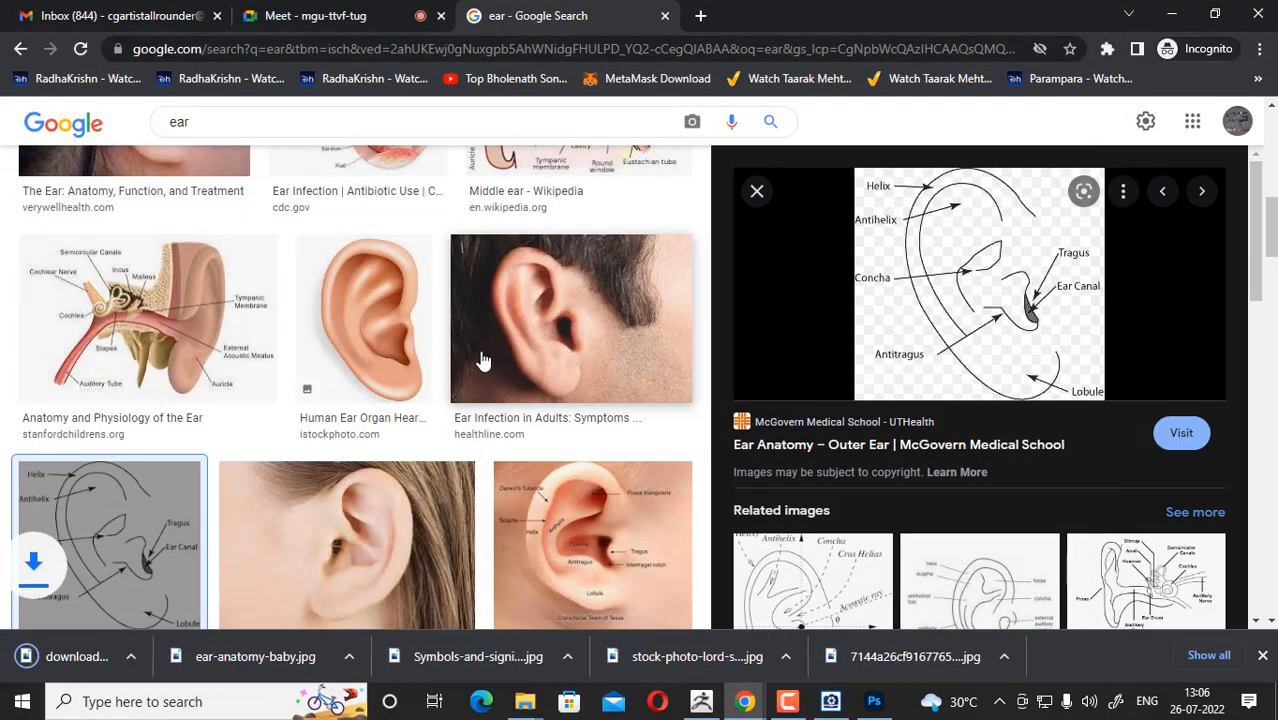
# - Return to ZBrush with the ACDSee Quick View window over it and display the ear-anatomy-baby reference image
pyautogui.scroll(-3, 549, 327)
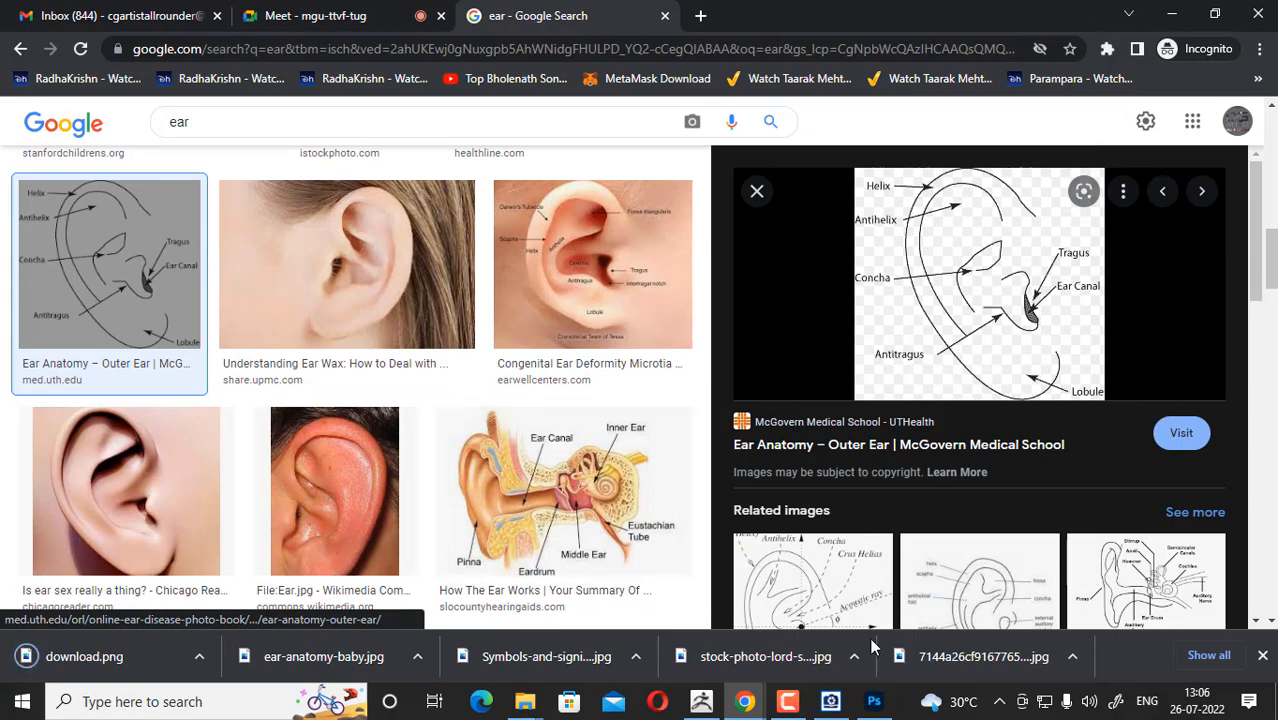
pyautogui.click(831, 701)
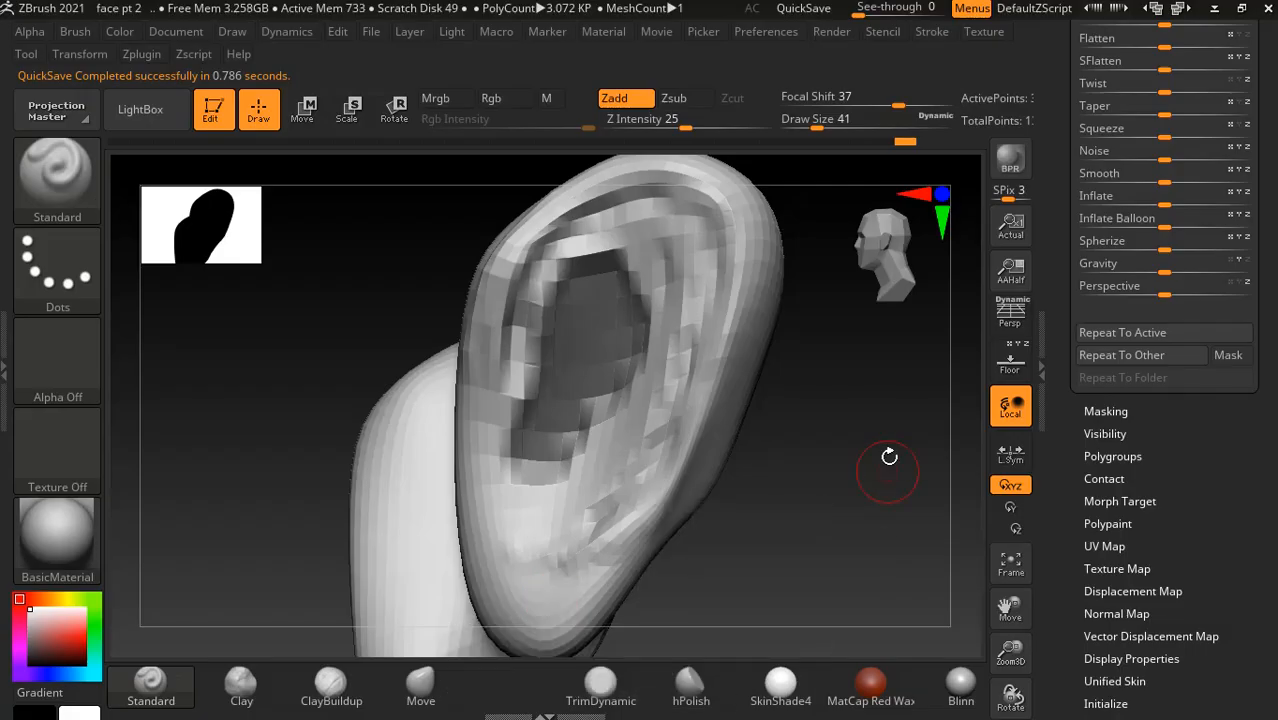
pyautogui.hotkey('alt', 'Tab')
pyautogui.press('Tab')
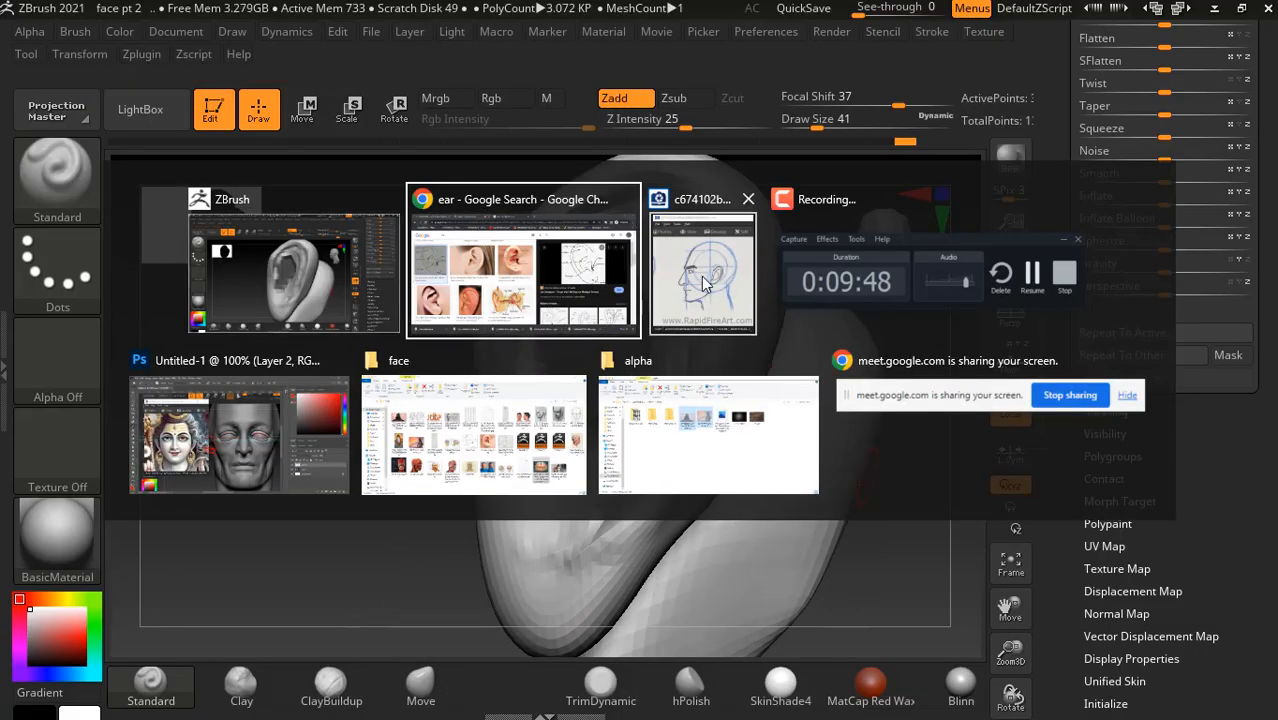
pyautogui.scroll(-3, 308, 374)
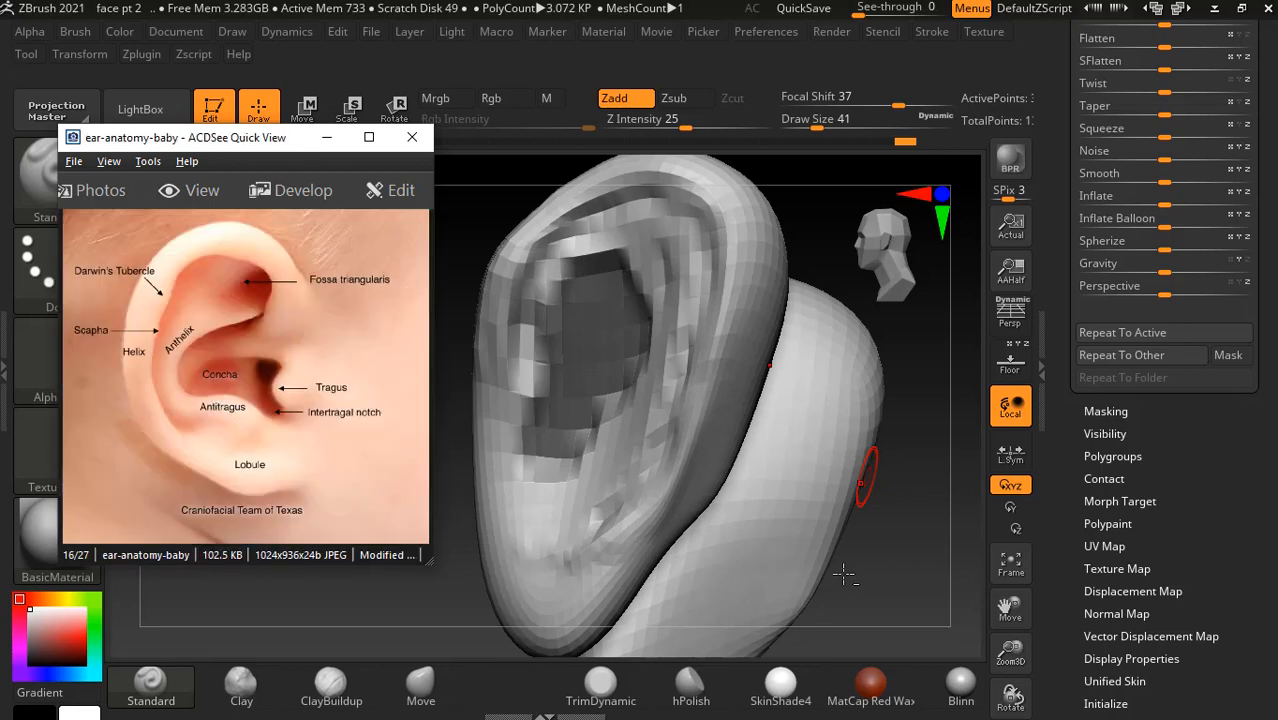
# - Frame the opposite ear from the side and subdivide the ear mesh once
pyautogui.moveTo(845, 572)
pyautogui.mouseDown()
pyautogui.moveTo(884, 491)
pyautogui.moveTo(837, 477)
pyautogui.moveTo(895, 482)
pyautogui.mouseUp()
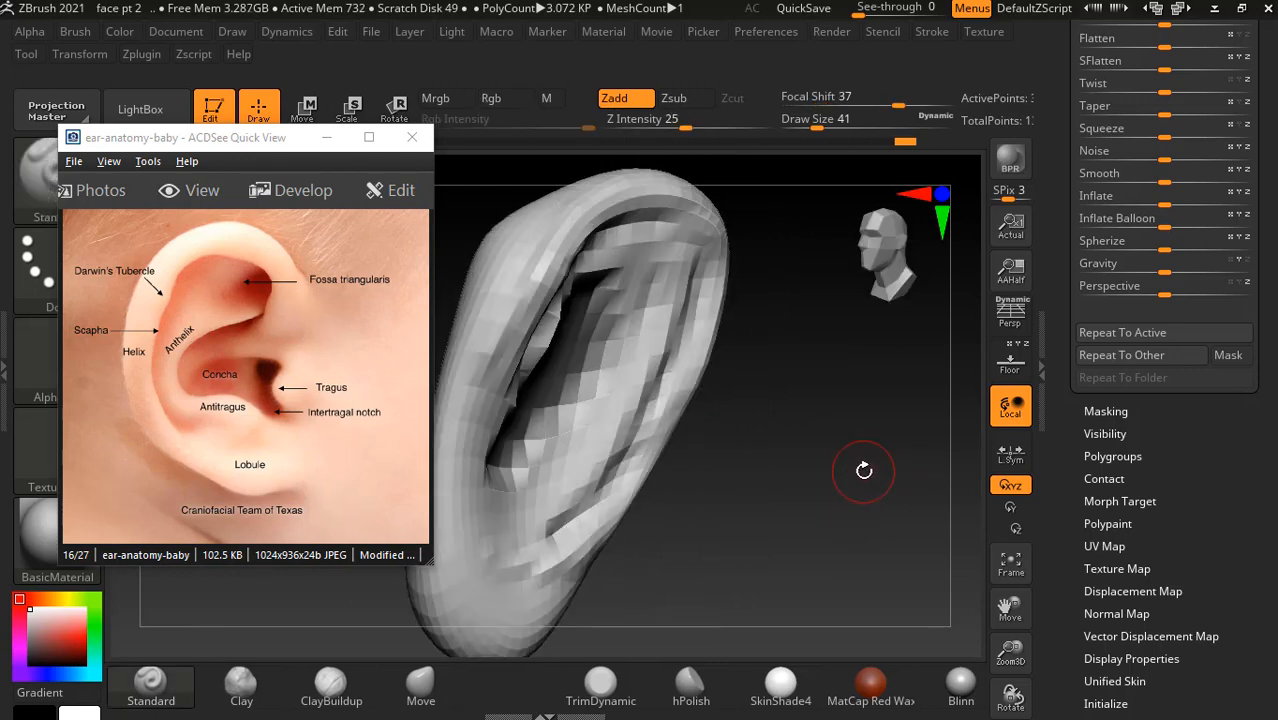
pyautogui.press('f')
pyautogui.moveTo(800, 550); pyautogui.dragTo(864, 539)
pyautogui.moveTo(817, 470)
pyautogui.keyDown('alt'); pyautogui.mouseDown()
pyautogui.moveTo(860, 468)
pyautogui.moveTo(911, 428)
pyautogui.moveTo(830, 397)
pyautogui.mouseUp(); pyautogui.keyUp('alt')
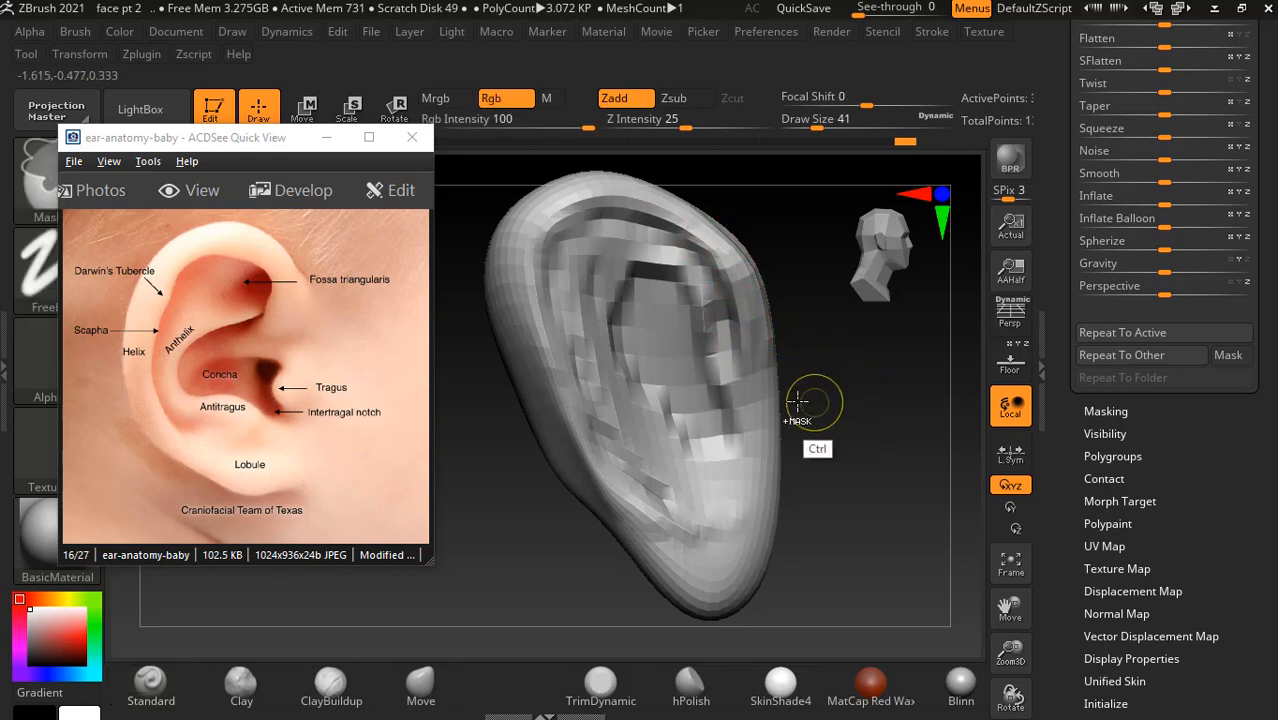
pyautogui.hotkey('ctrl', 'd')
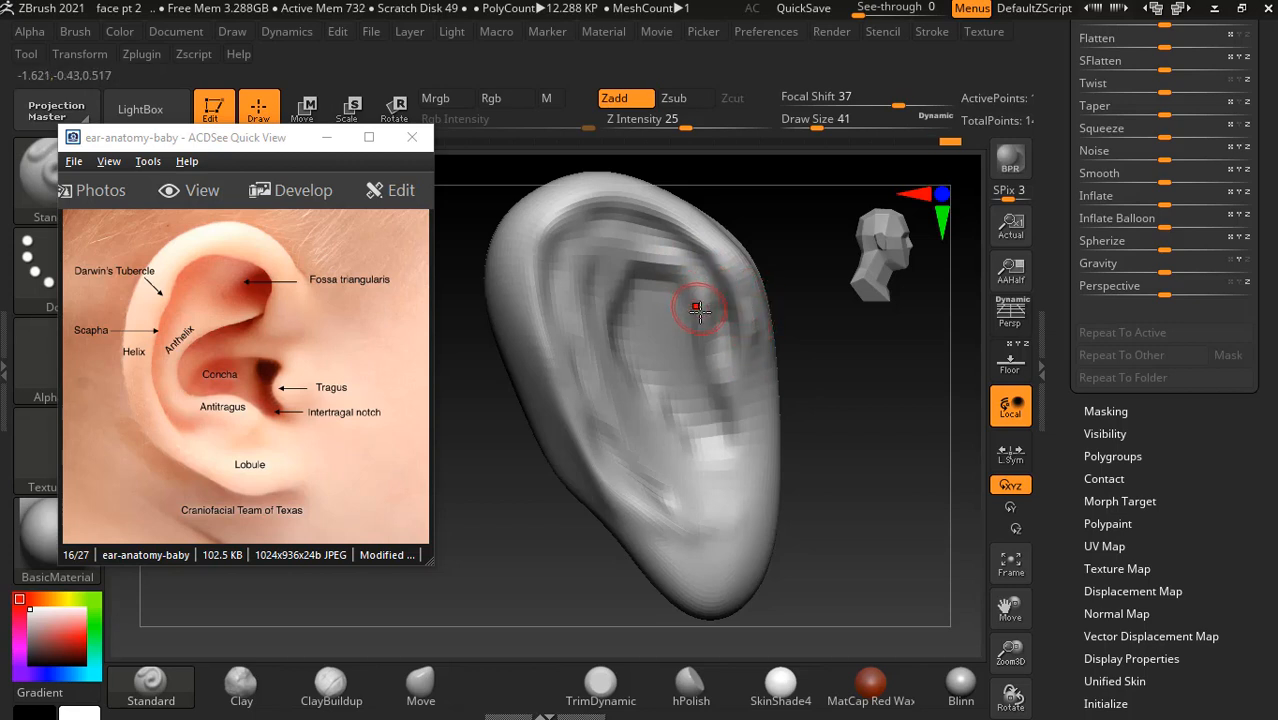
# - Smooth the upper inner ear and carve the fossa triangularis and the groove beneath the helix with the Standard brush
pyautogui.moveTo(702, 311)
pyautogui.keyDown('shift'); pyautogui.mouseDown()
pyautogui.moveTo(621, 285)
pyautogui.moveTo(700, 431)
pyautogui.moveTo(626, 312)
pyautogui.moveTo(677, 349)
pyautogui.mouseUp(); pyautogui.keyUp('shift')
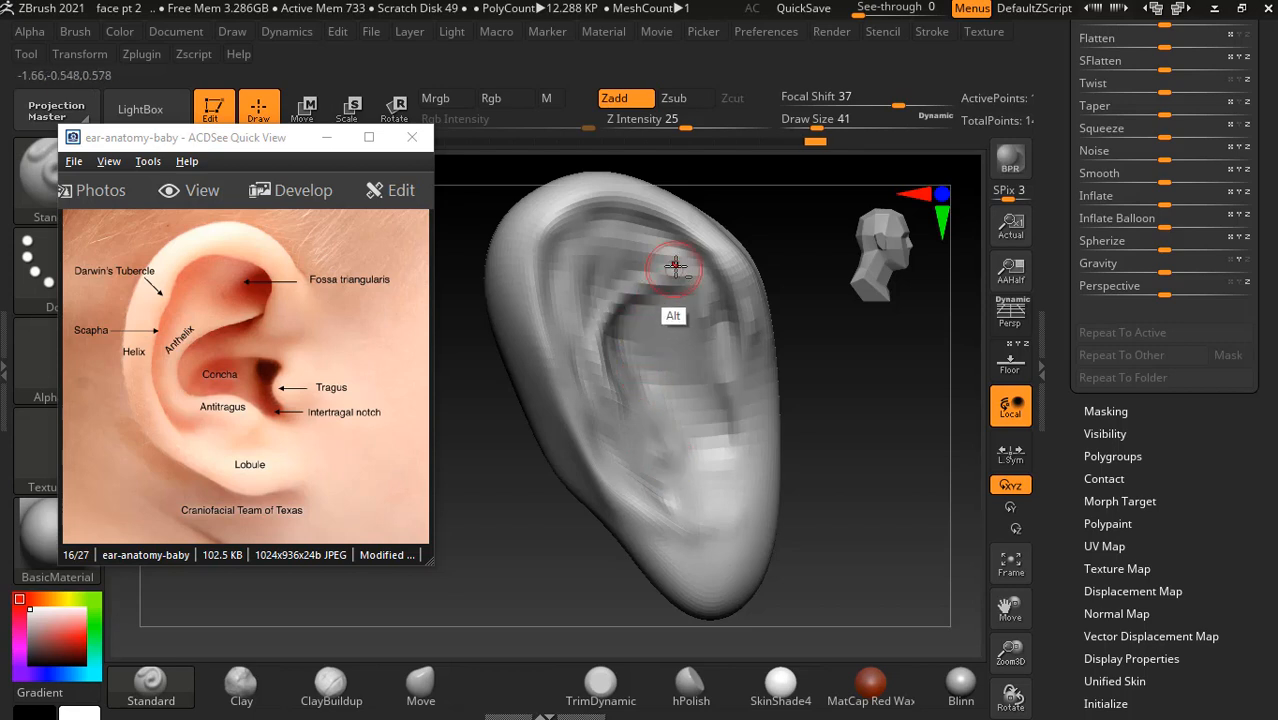
pyautogui.moveTo(663, 255)
pyautogui.keyDown('alt'); pyautogui.mouseDown()
pyautogui.moveTo(594, 296)
pyautogui.moveTo(629, 240)
pyautogui.mouseUp(); pyautogui.keyUp('alt')
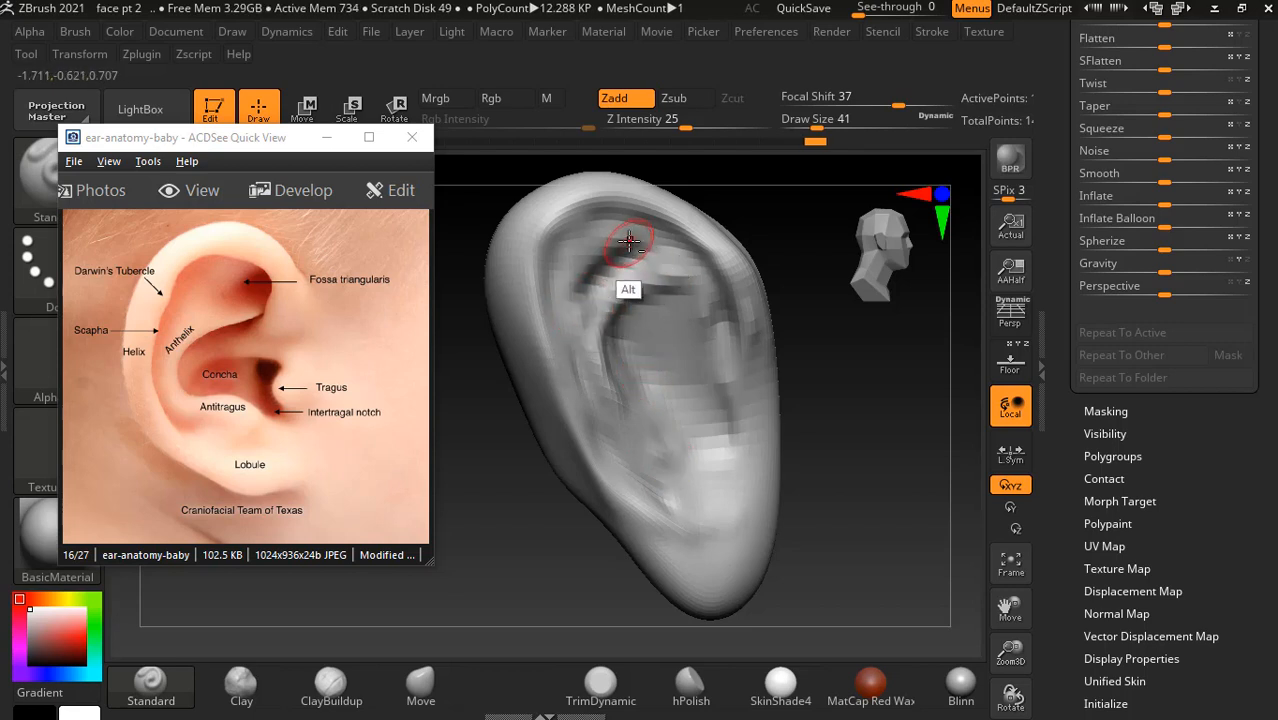
pyautogui.moveTo(862, 375); pyautogui.dragTo(872, 440)
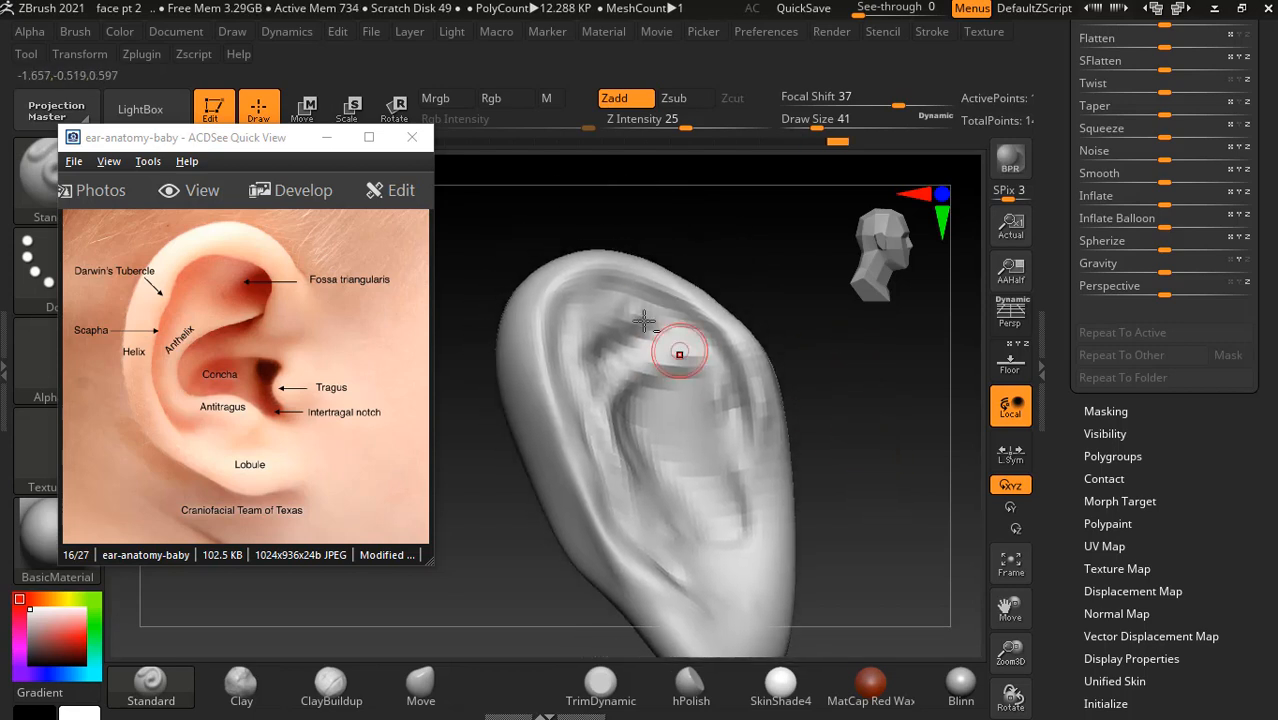
pyautogui.keyDown('alt'); pyautogui.moveTo(582, 286); pyautogui.dragTo(674, 304); pyautogui.keyUp('alt')
pyautogui.keyDown('alt'); pyautogui.moveTo(574, 294); pyautogui.dragTo(694, 312); pyautogui.keyUp('alt')
pyautogui.moveTo(578, 324)
pyautogui.keyDown('alt'); pyautogui.mouseDown()
pyautogui.moveTo(674, 328)
pyautogui.moveTo(571, 368)
pyautogui.mouseUp(); pyautogui.keyUp('alt')
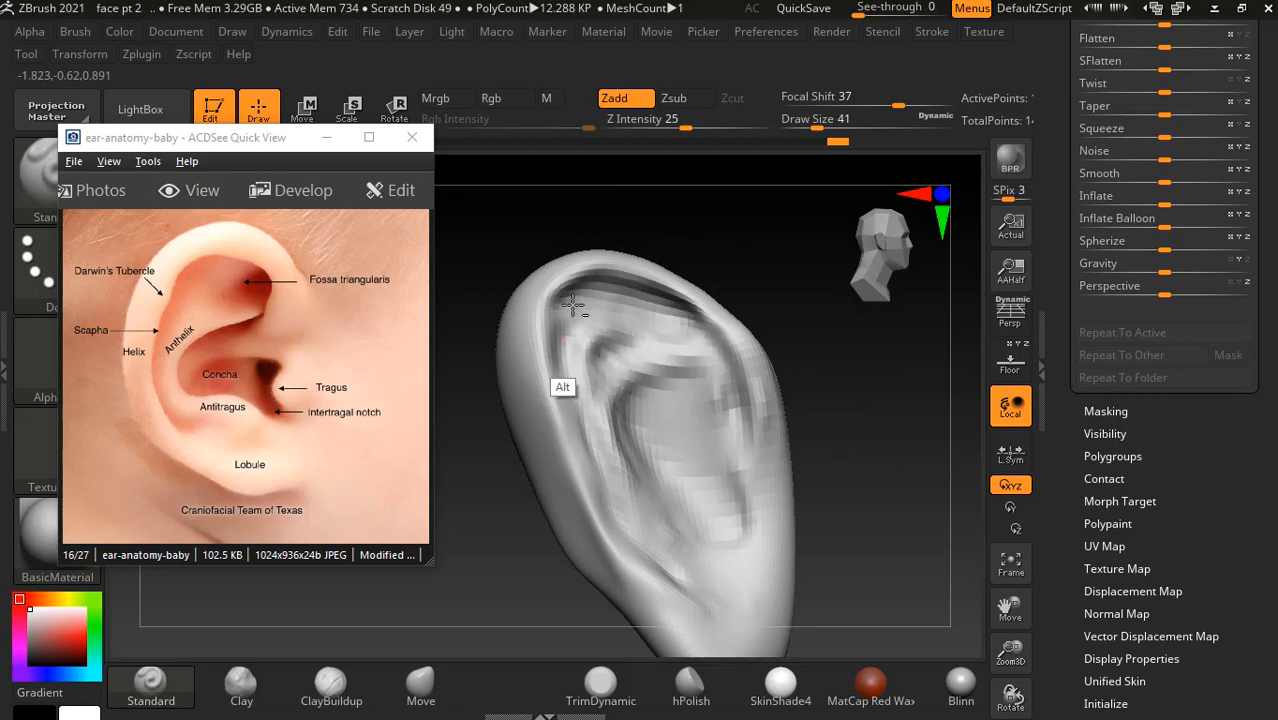
pyautogui.keyDown('alt'); pyautogui.moveTo(572, 305); pyautogui.dragTo(692, 334); pyautogui.keyUp('alt')
# - Carve a groove behind the helix down the back of the ear with the Standard brush
pyautogui.moveTo(800, 352)
pyautogui.mouseDown()
pyautogui.moveTo(893, 418)
pyautogui.moveTo(872, 434)
pyautogui.moveTo(759, 448)
pyautogui.moveTo(685, 388)
pyautogui.moveTo(762, 393)
pyautogui.moveTo(739, 431)
pyautogui.mouseUp()
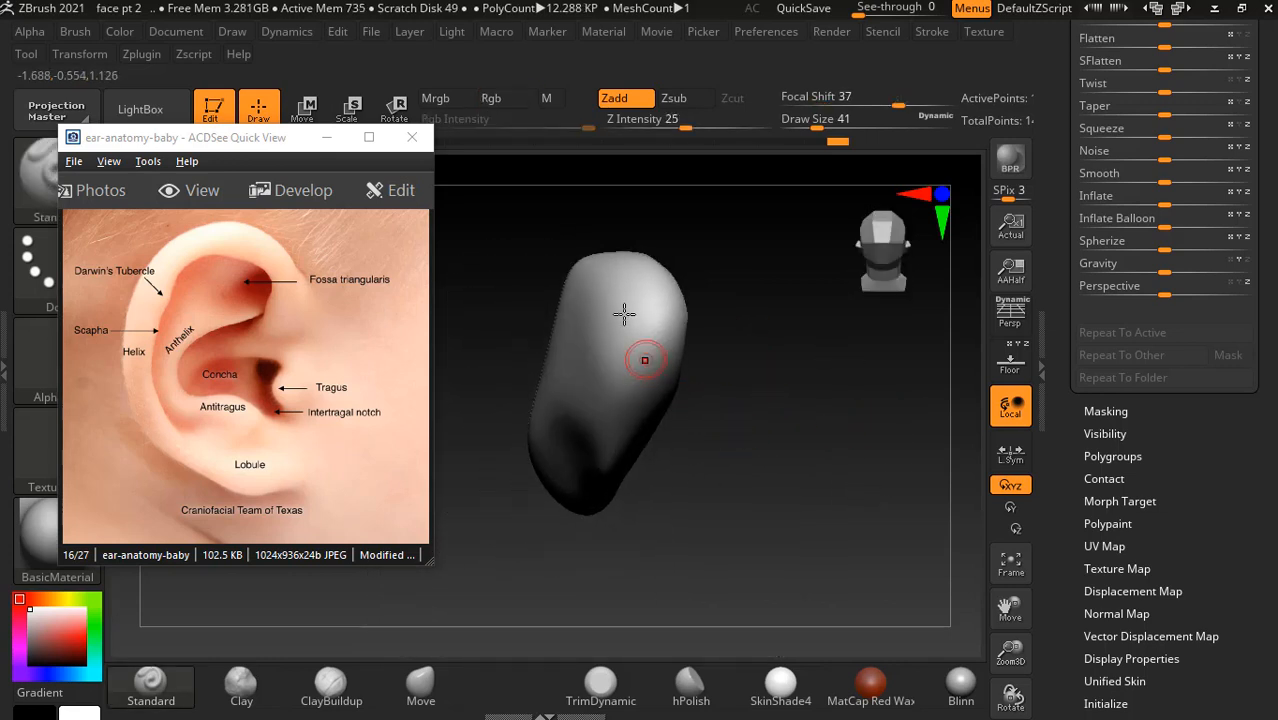
pyautogui.moveTo(758, 328); pyautogui.dragTo(785, 384)
pyautogui.keyDown('alt'); pyautogui.moveTo(565, 251); pyautogui.dragTo(611, 270); pyautogui.keyUp('alt')
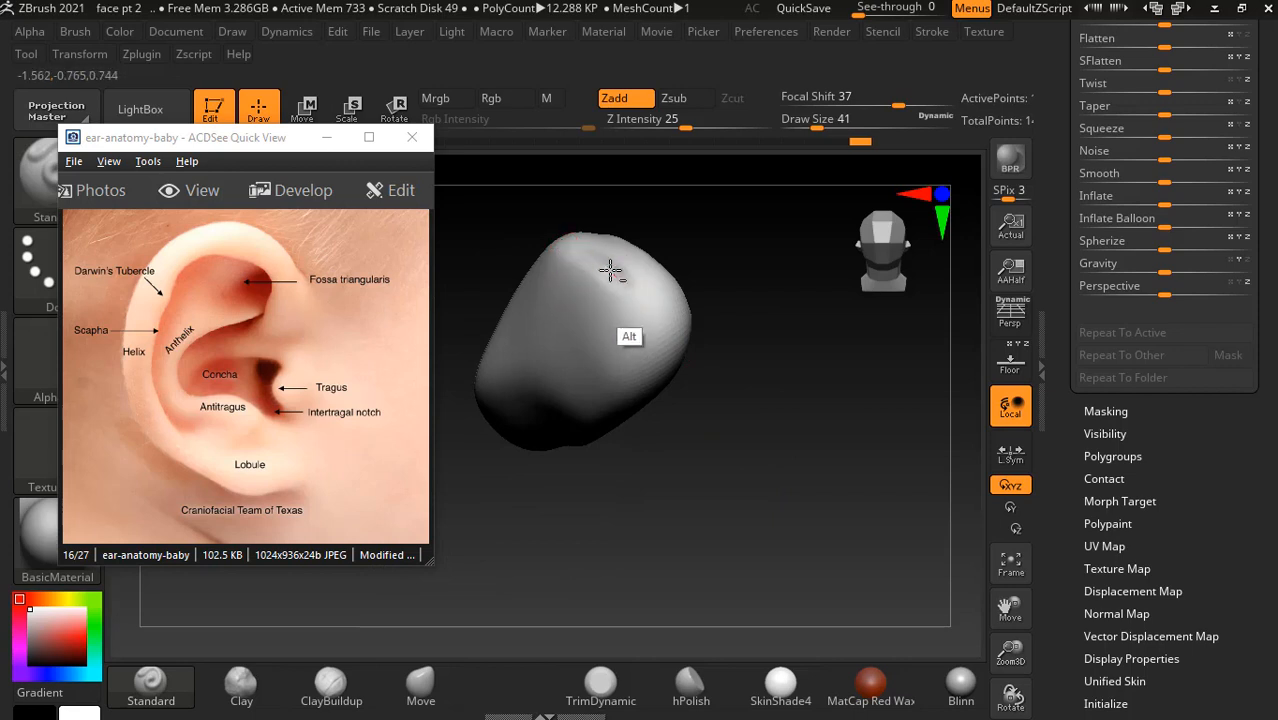
pyautogui.moveTo(754, 369); pyautogui.dragTo(765, 394)
pyautogui.keyDown('alt'); pyautogui.moveTo(635, 304); pyautogui.dragTo(651, 392); pyautogui.keyUp('alt')
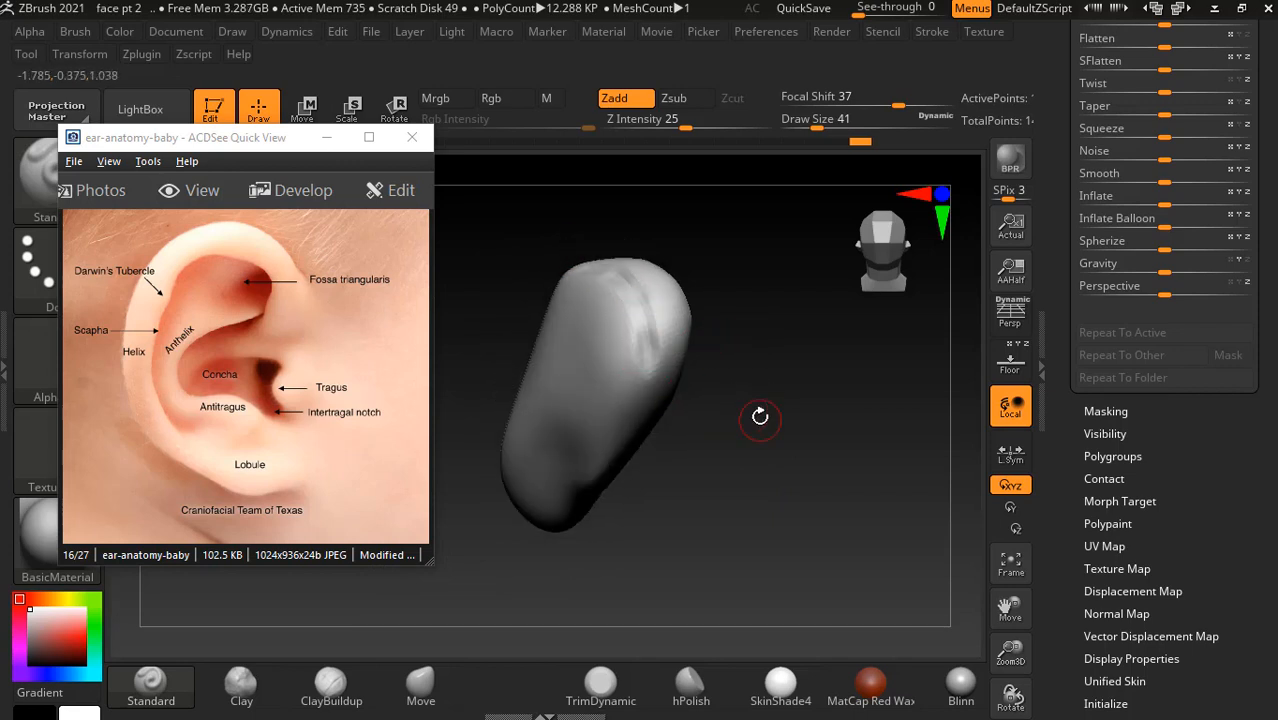
pyautogui.moveTo(759, 416); pyautogui.dragTo(762, 444)
pyautogui.moveTo(650, 393)
pyautogui.keyDown('alt'); pyautogui.mouseDown()
pyautogui.moveTo(605, 510)
pyautogui.moveTo(553, 558)
pyautogui.moveTo(580, 519)
pyautogui.moveTo(567, 532)
pyautogui.mouseUp(); pyautogui.keyUp('alt')
pyautogui.moveTo(750, 422); pyautogui.dragTo(749, 418)
pyautogui.moveTo(760, 320); pyautogui.dragTo(590, 621)
# - Push in the lower back of the ear and reshape its bulge with the Move brush at draw size 109
pyautogui.click(430, 697)
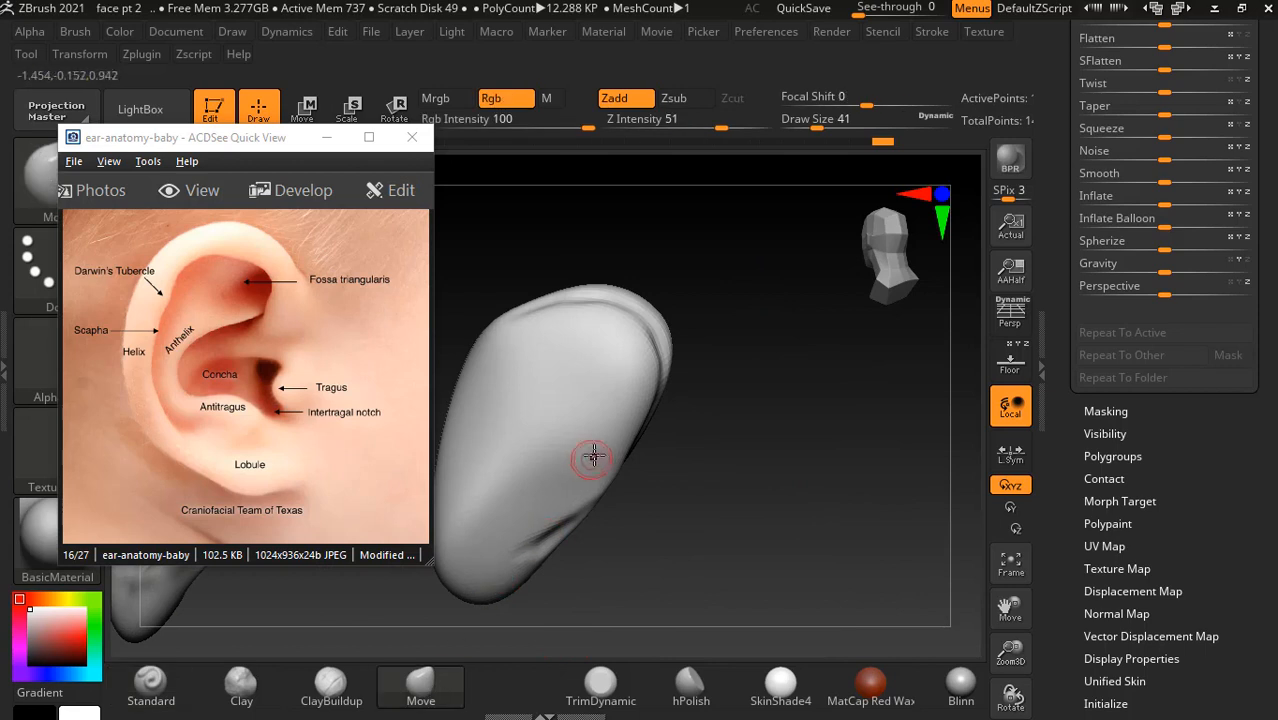
pyautogui.press(']')
pyautogui.press(']')
pyautogui.moveTo(616, 442)
pyautogui.mouseDown()
pyautogui.moveTo(596, 445)
pyautogui.moveTo(571, 479)
pyautogui.mouseUp()
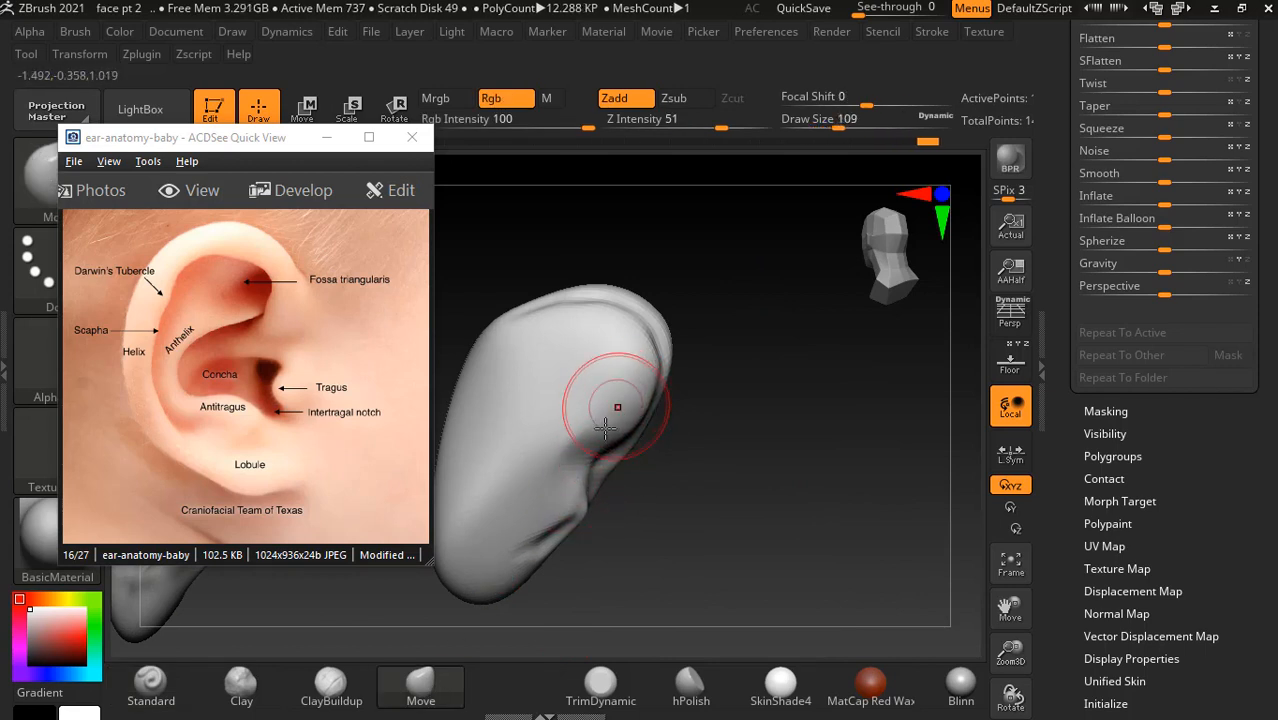
pyautogui.moveTo(688, 474)
pyautogui.mouseDown()
pyautogui.moveTo(702, 479)
pyautogui.moveTo(704, 464)
pyautogui.moveTo(687, 482)
pyautogui.mouseUp()
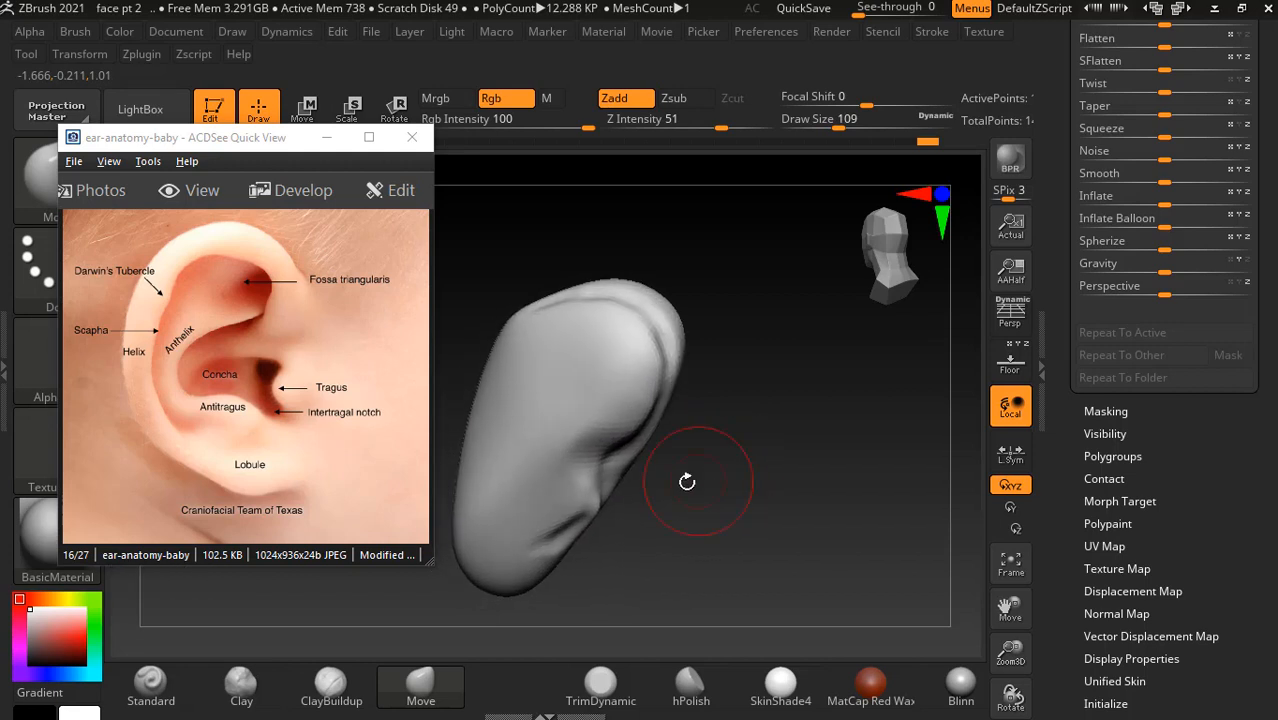
pyautogui.moveTo(522, 440); pyautogui.dragTo(522, 390)
pyautogui.moveTo(545, 450)
pyautogui.mouseDown()
pyautogui.moveTo(549, 428)
pyautogui.moveTo(540, 481)
pyautogui.mouseUp()
# - Carve the lower back of the ear with ClayBuildup at draw size 49 and smooth the groove behind the helix
pyautogui.click(352, 698)
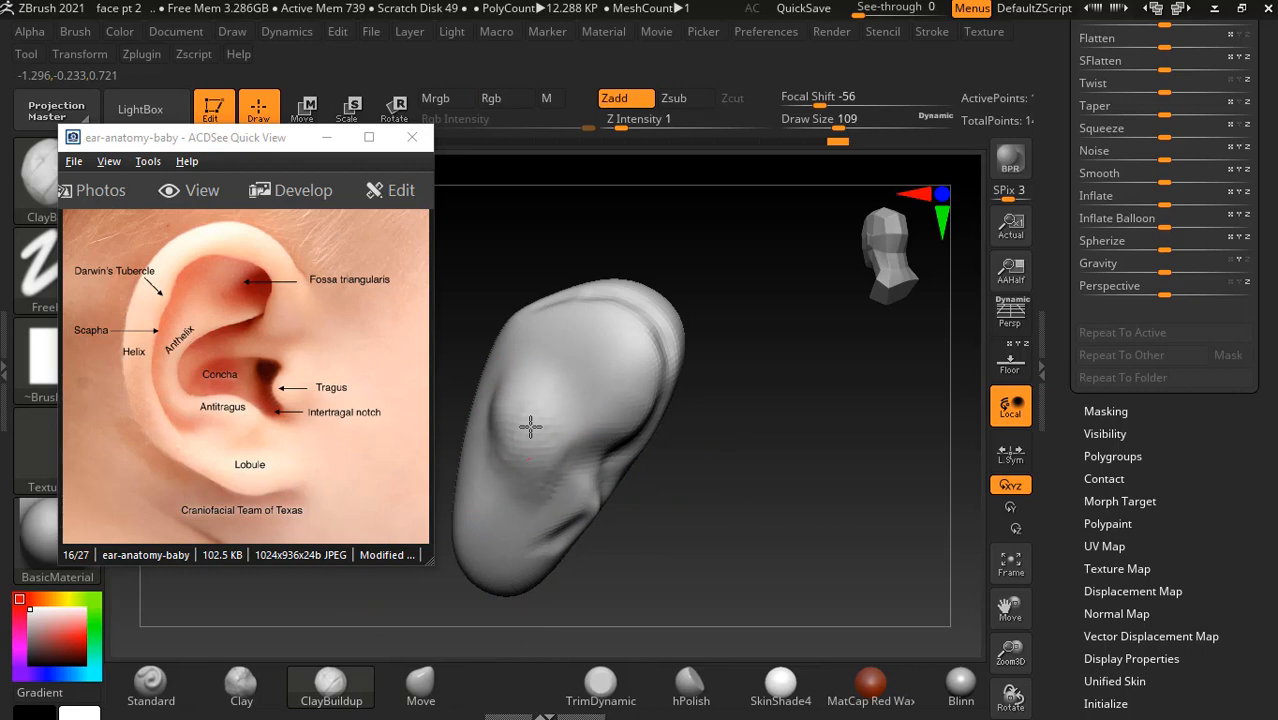
pyautogui.moveTo(593, 536); pyautogui.dragTo(733, 513)
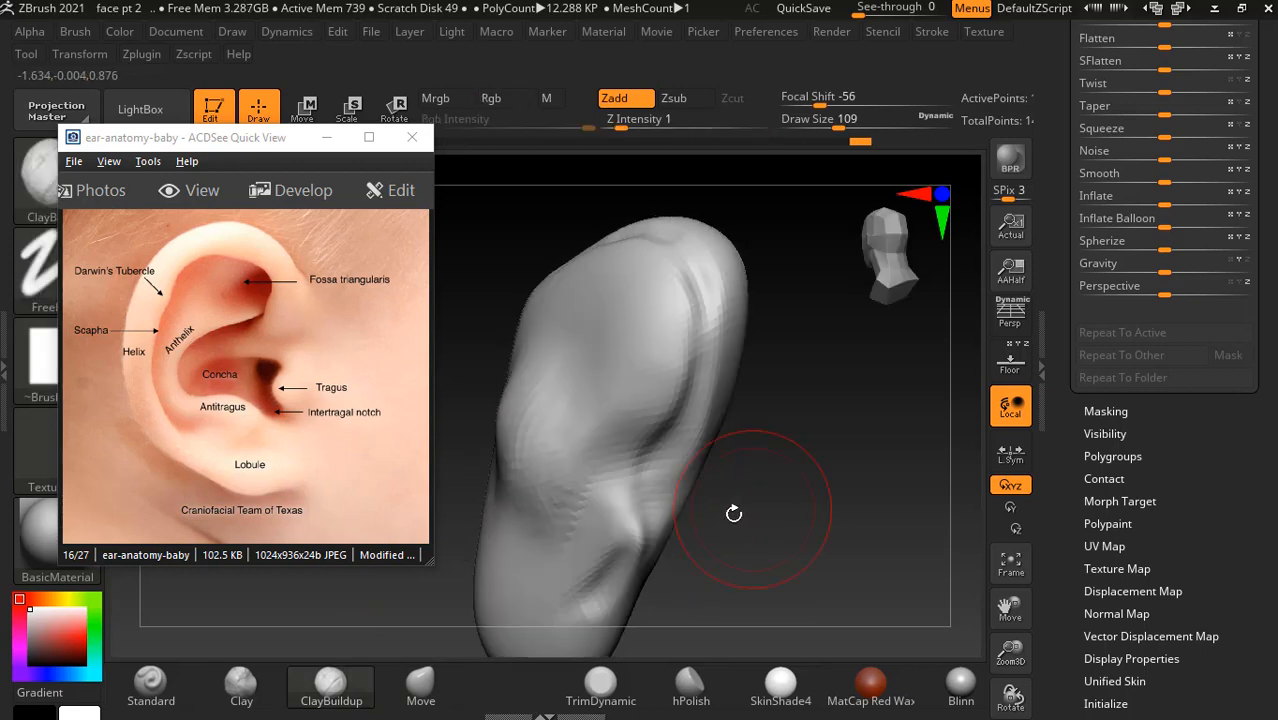
pyautogui.press('[')
pyautogui.press('[')
pyautogui.press('[')
pyautogui.press('[')
pyautogui.press('[')
pyautogui.press('[')
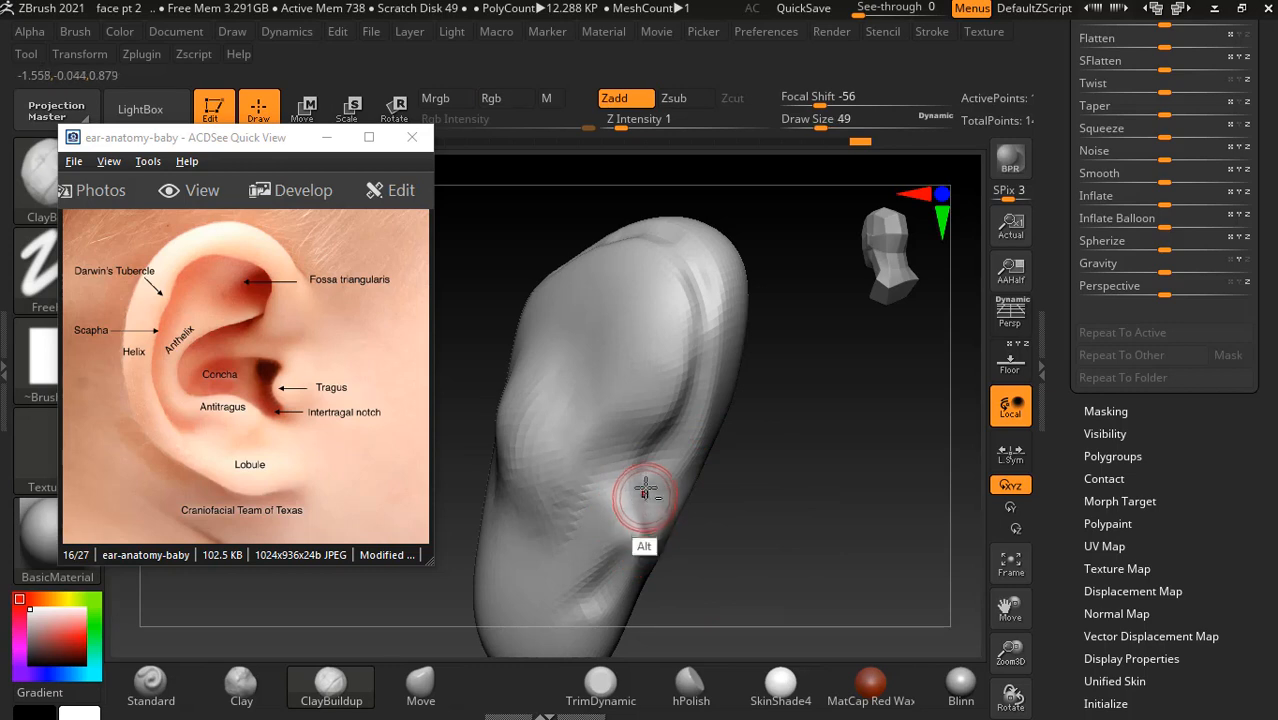
pyautogui.moveTo(646, 487)
pyautogui.keyDown('alt'); pyautogui.mouseDown()
pyautogui.moveTo(608, 580)
pyautogui.moveTo(617, 562)
pyautogui.mouseUp(); pyautogui.keyUp('alt')
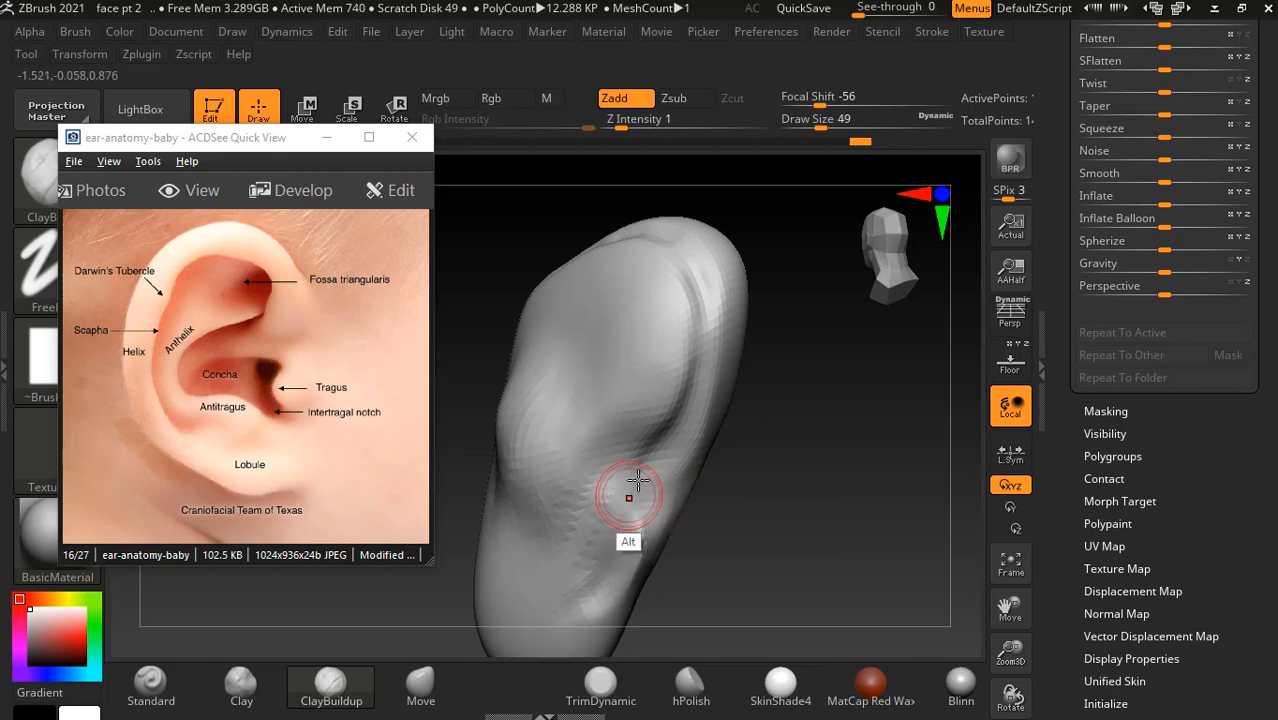
pyautogui.moveTo(650, 464)
pyautogui.keyDown('shift'); pyautogui.mouseDown()
pyautogui.moveTo(636, 502)
pyautogui.moveTo(679, 377)
pyautogui.moveTo(673, 277)
pyautogui.mouseUp(); pyautogui.keyUp('shift')
pyautogui.keyDown('shift'); pyautogui.moveTo(618, 380); pyautogui.dragTo(621, 545); pyautogui.keyUp('shift')
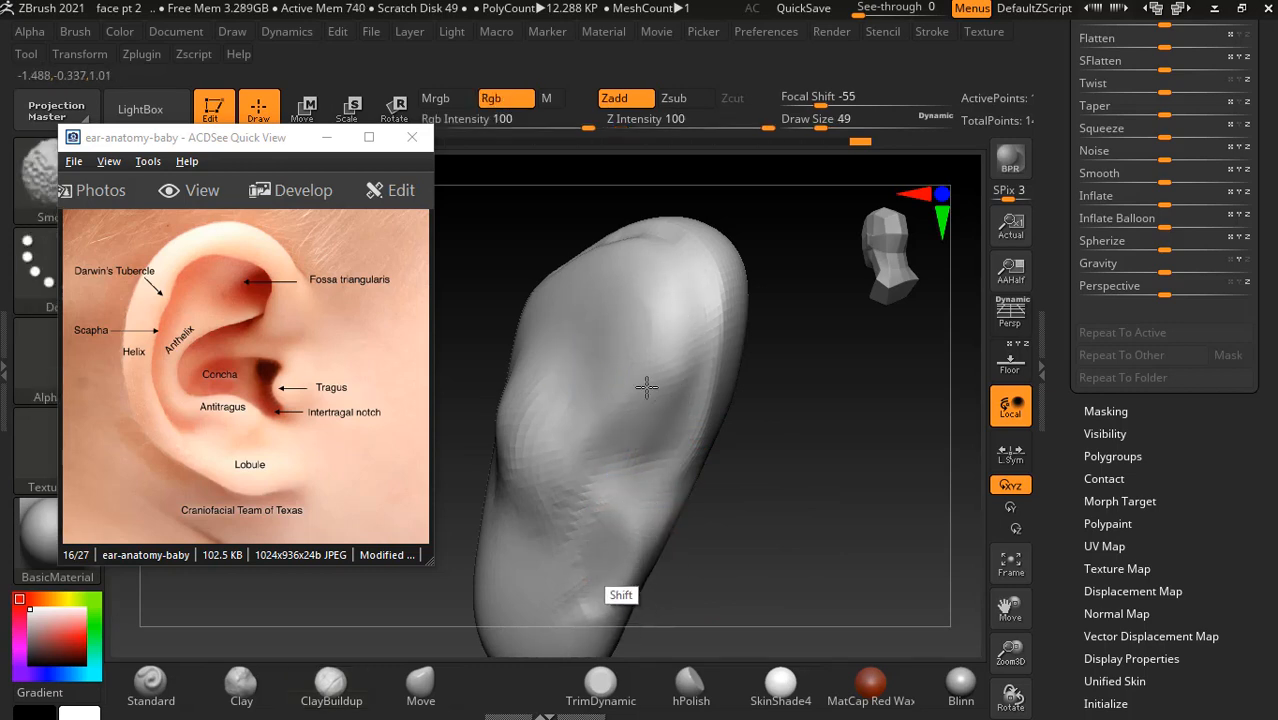
pyautogui.keyDown('alt'); pyautogui.moveTo(652, 470); pyautogui.dragTo(613, 573); pyautogui.keyUp('alt')
# - Pull the upper and rear rim of the helix outward with the Move brush at draw size 113
pyautogui.moveTo(890, 470)
pyautogui.mouseDown()
pyautogui.moveTo(813, 473)
pyautogui.moveTo(785, 450)
pyautogui.moveTo(599, 491)
pyautogui.moveTo(579, 456)
pyautogui.moveTo(542, 471)
pyautogui.moveTo(549, 493)
pyautogui.moveTo(531, 482)
pyautogui.moveTo(506, 497)
pyautogui.mouseUp()
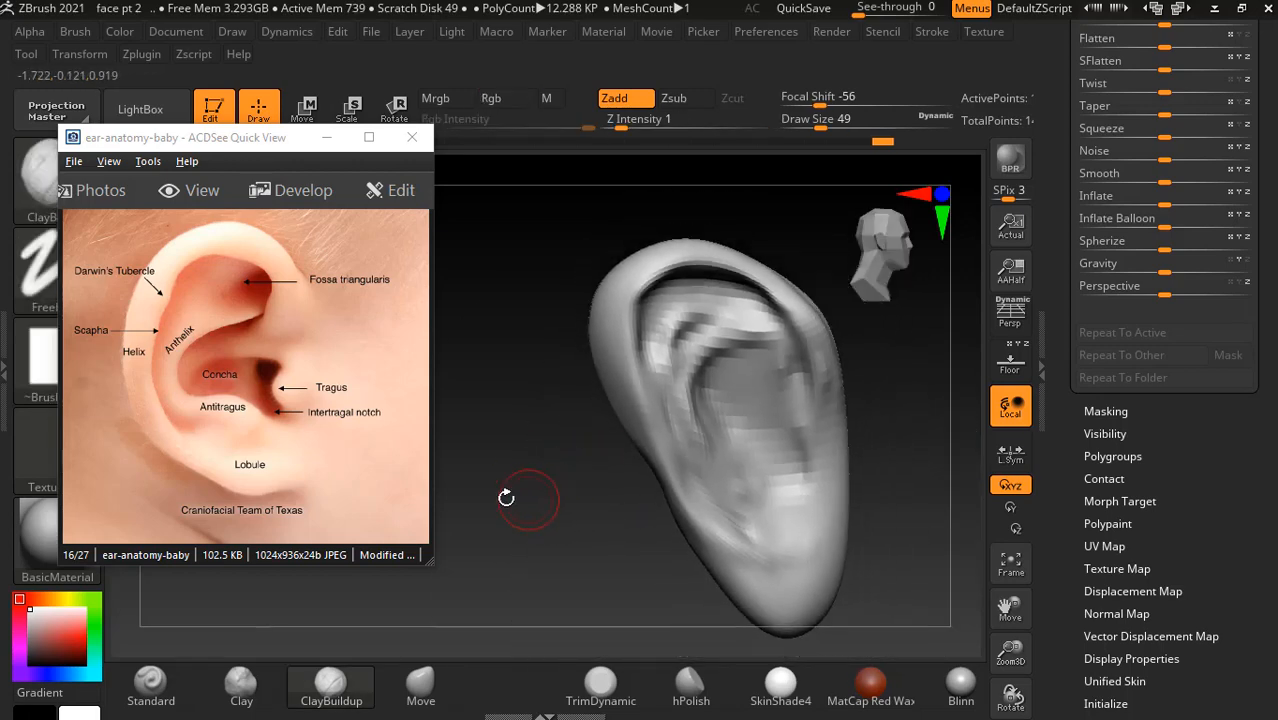
pyautogui.click(420, 686)
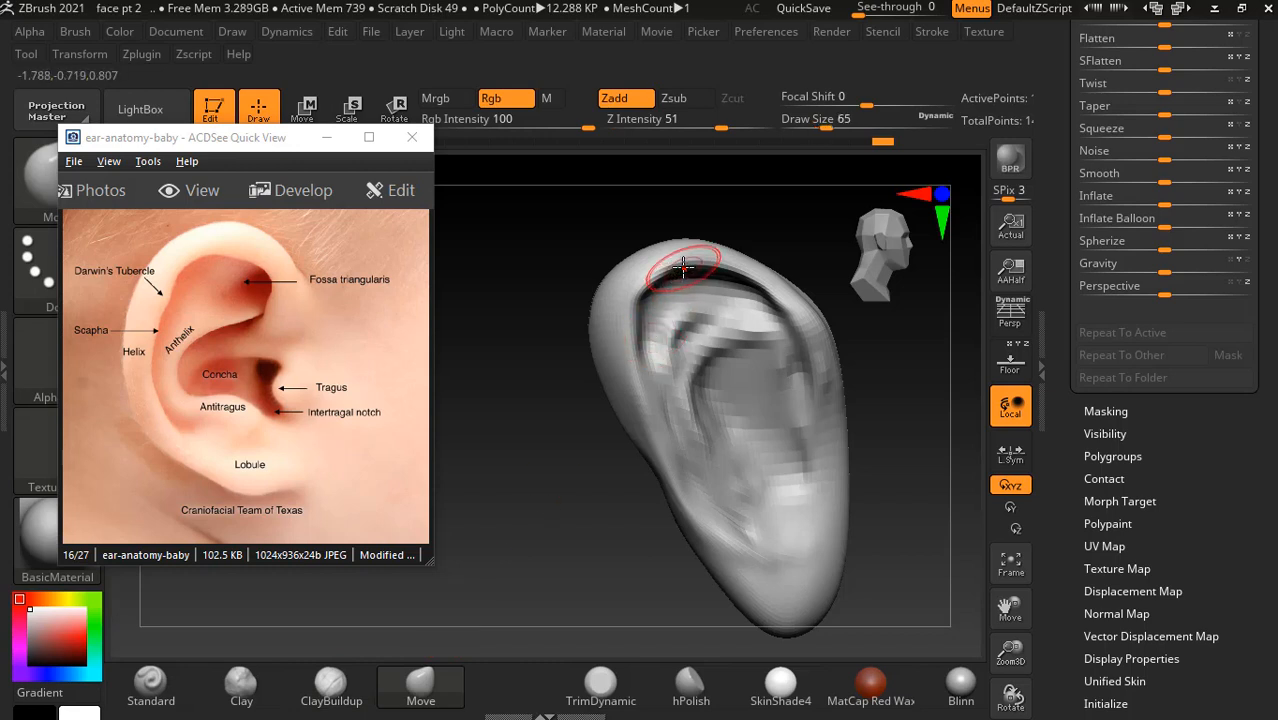
pyautogui.press(']')
pyautogui.press(']')
pyautogui.press(']')
pyautogui.press(']')
pyautogui.press(']')
pyautogui.moveTo(674, 284); pyautogui.dragTo(667, 270)
pyautogui.moveTo(643, 373); pyautogui.dragTo(628, 376)
pyautogui.moveTo(632, 324); pyautogui.dragTo(624, 319)
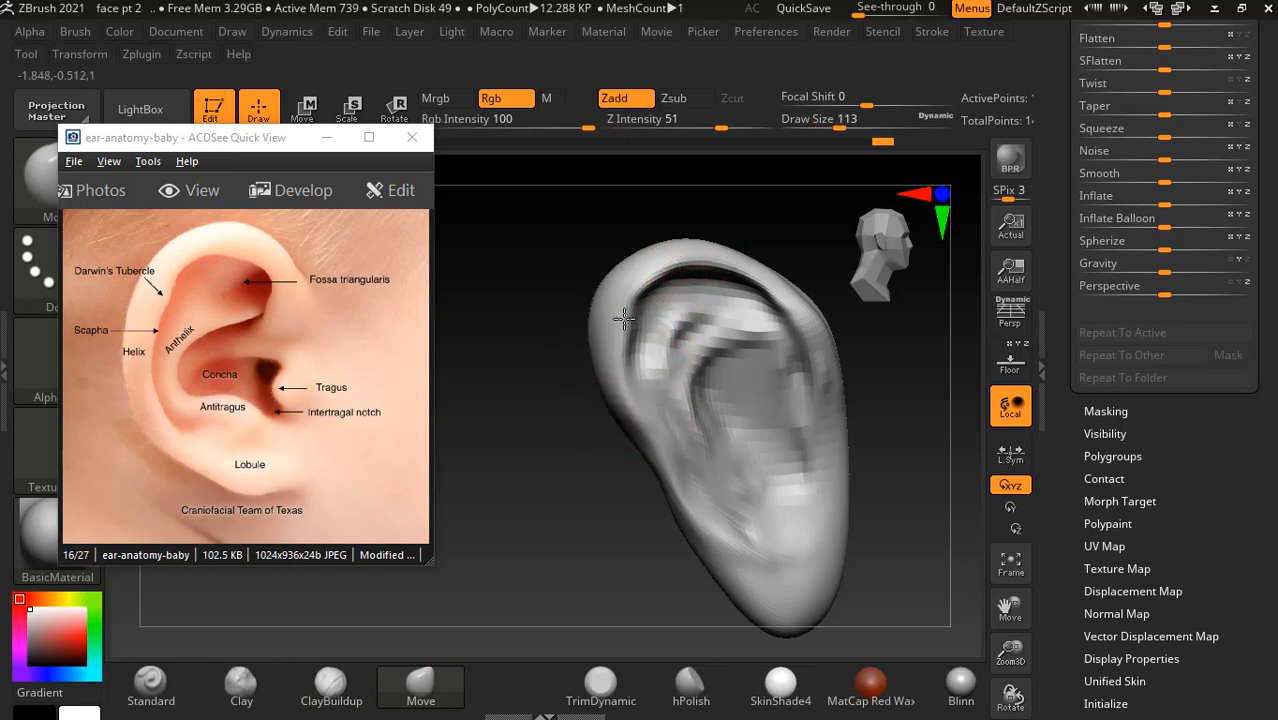
pyautogui.moveTo(661, 276); pyautogui.dragTo(654, 261)
pyautogui.moveTo(651, 457)
pyautogui.mouseDown()
pyautogui.moveTo(637, 467)
pyautogui.moveTo(655, 496)
pyautogui.mouseUp()
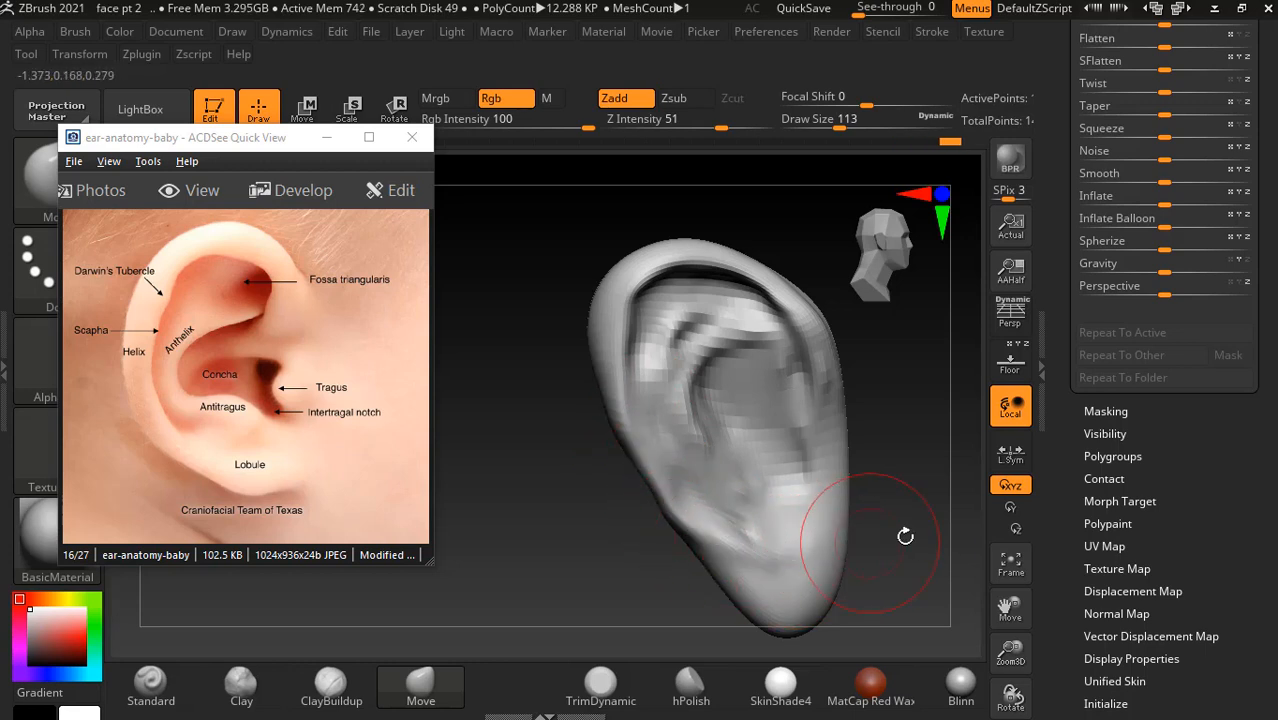
# - Raise the top of the helix and adjust its front curve with the Move brush
pyautogui.keyDown('alt'); pyautogui.moveTo(909, 579); pyautogui.dragTo(876, 497); pyautogui.keyUp('alt')
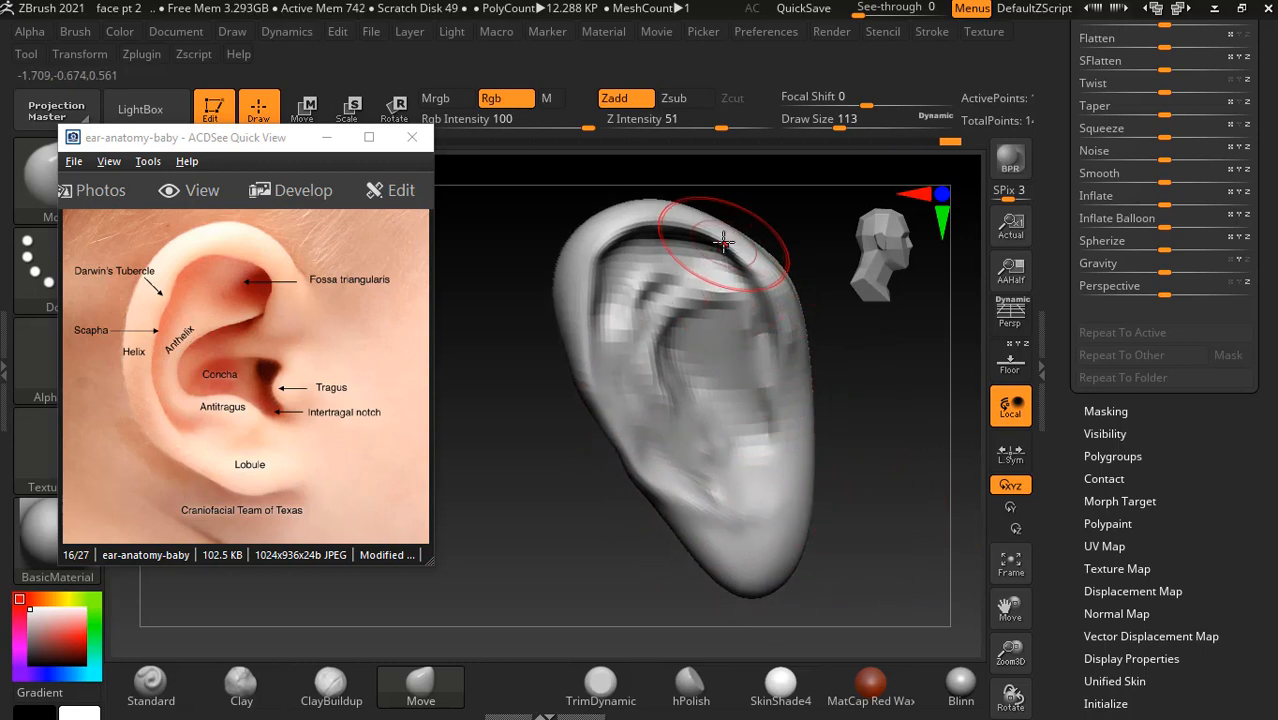
pyautogui.moveTo(683, 216); pyautogui.dragTo(673, 206)
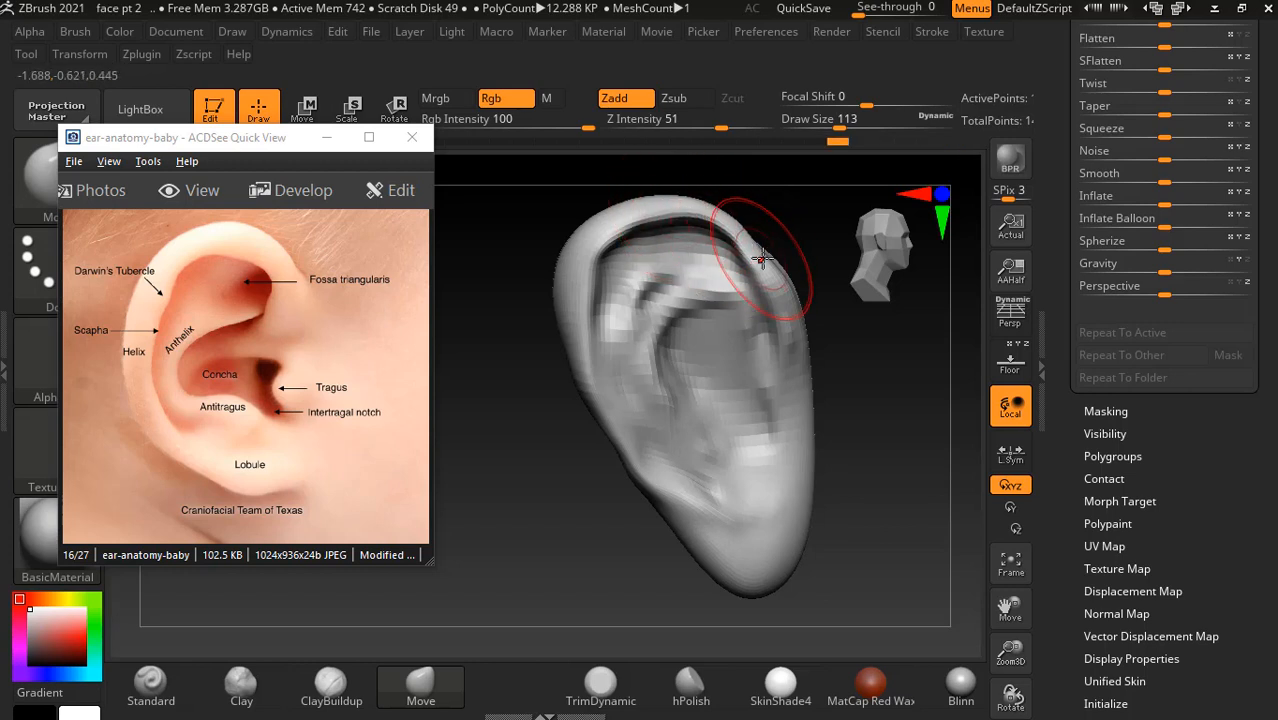
pyautogui.moveTo(761, 260); pyautogui.dragTo(766, 264)
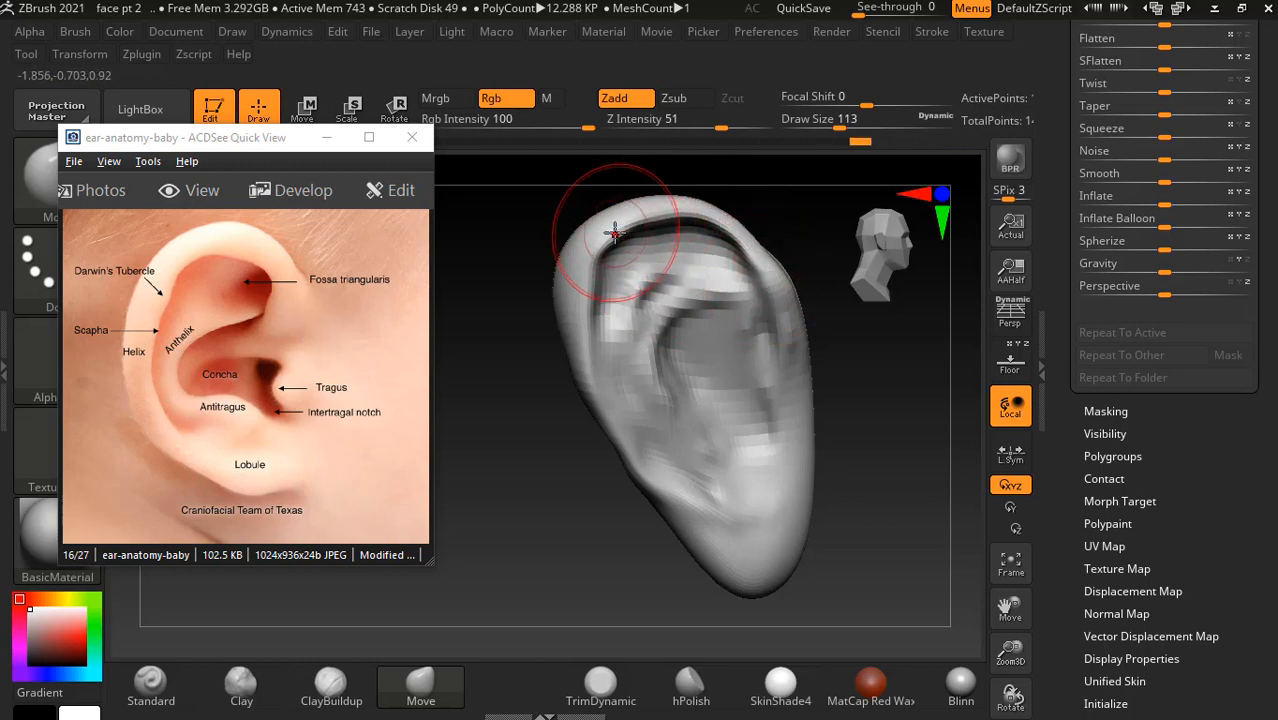
# - Widen the rear helix and refine the ear's top and front outline with the Move brush at draw size 157
pyautogui.press(']')
pyautogui.press(']')
pyautogui.press(']')
pyautogui.press(']')
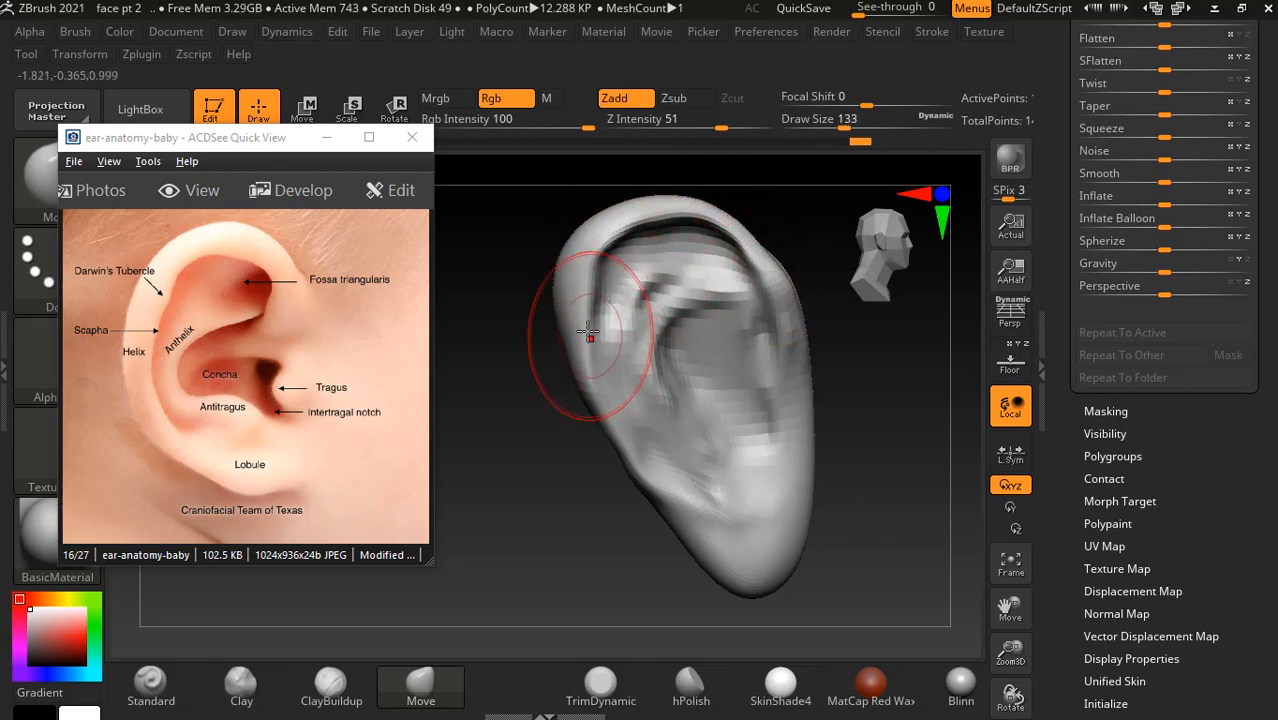
pyautogui.moveTo(584, 315); pyautogui.dragTo(577, 311)
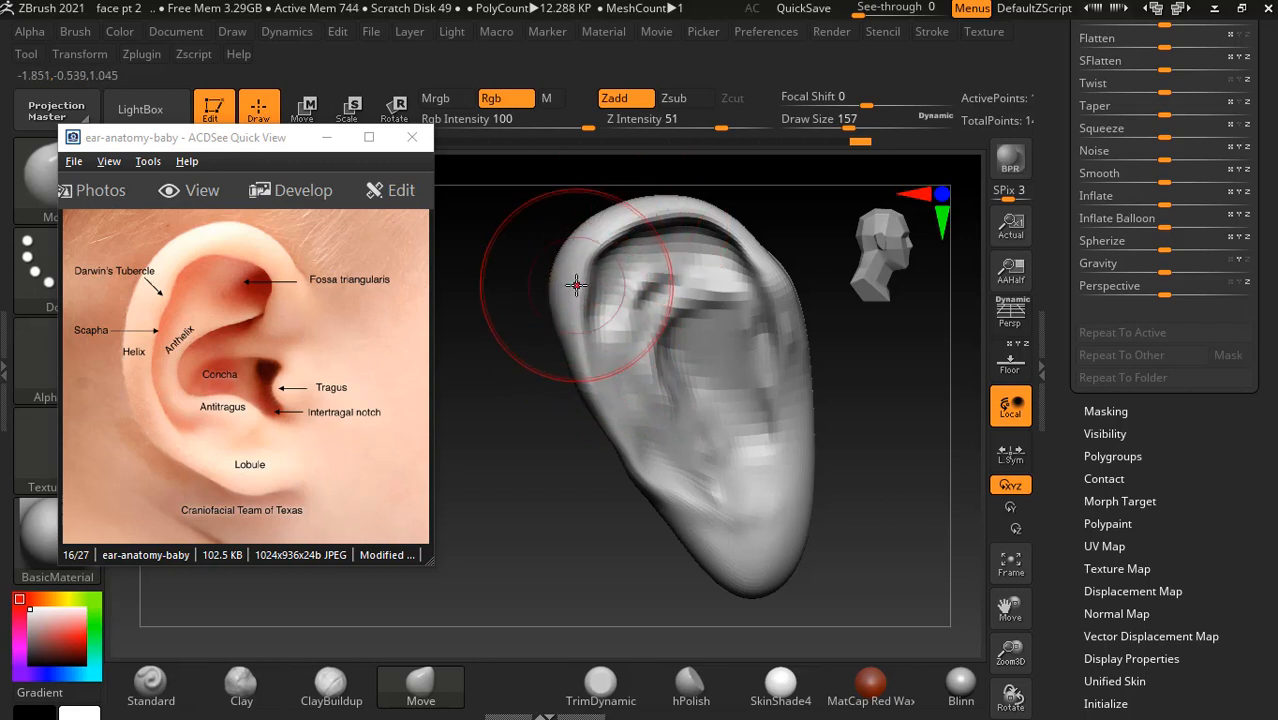
pyautogui.moveTo(670, 195); pyautogui.dragTo(728, 226)
pyautogui.moveTo(796, 387); pyautogui.dragTo(797, 384)
# - Reshape the helix rim and inner ear folds from the front view with the Move brush, reducing draw size to 89
pyautogui.moveTo(864, 419); pyautogui.dragTo(682, 497)
pyautogui.moveTo(779, 322); pyautogui.dragTo(788, 320)
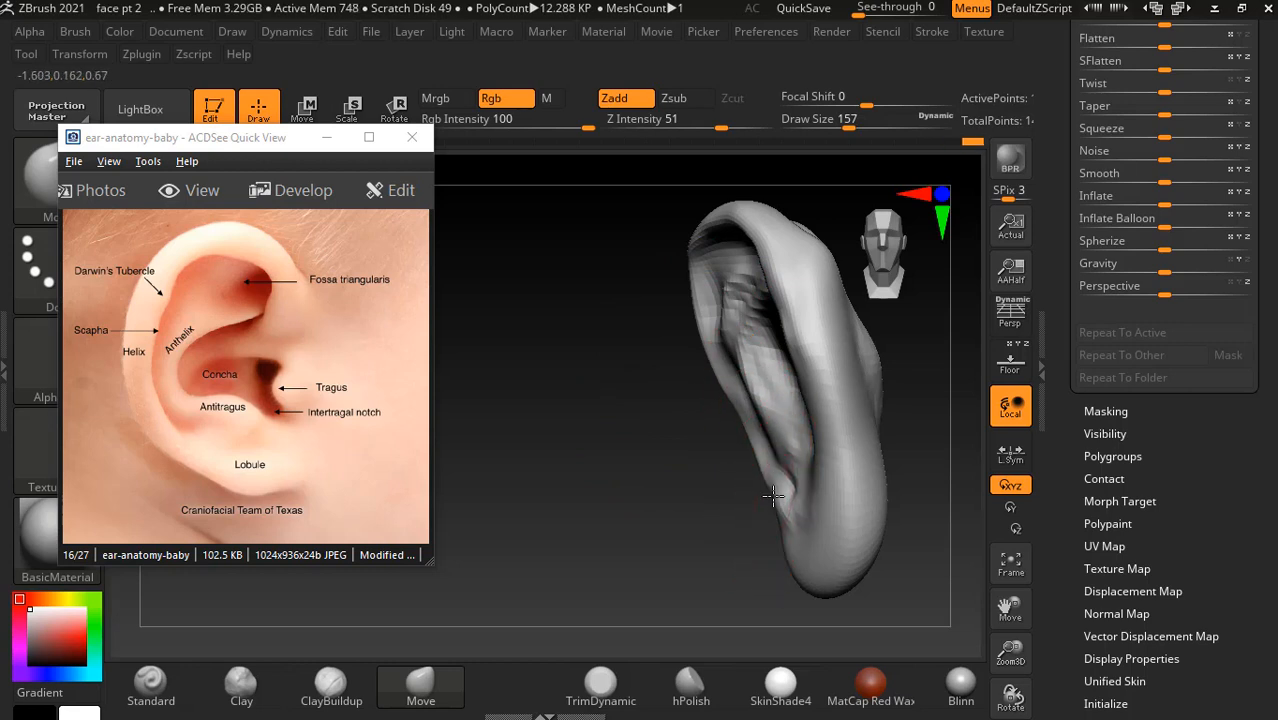
pyautogui.moveTo(628, 434); pyautogui.dragTo(652, 381)
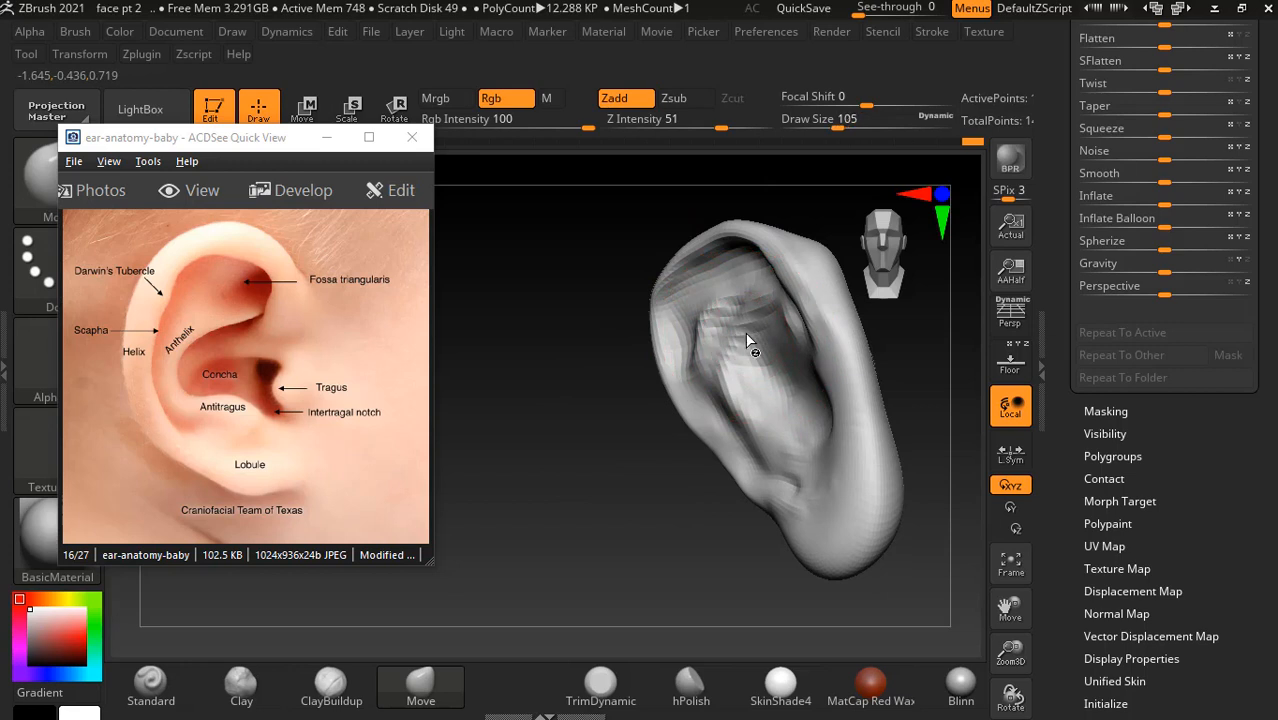
pyautogui.moveTo(678, 453); pyautogui.dragTo(662, 417)
pyautogui.moveTo(630, 476); pyautogui.dragTo(741, 337)
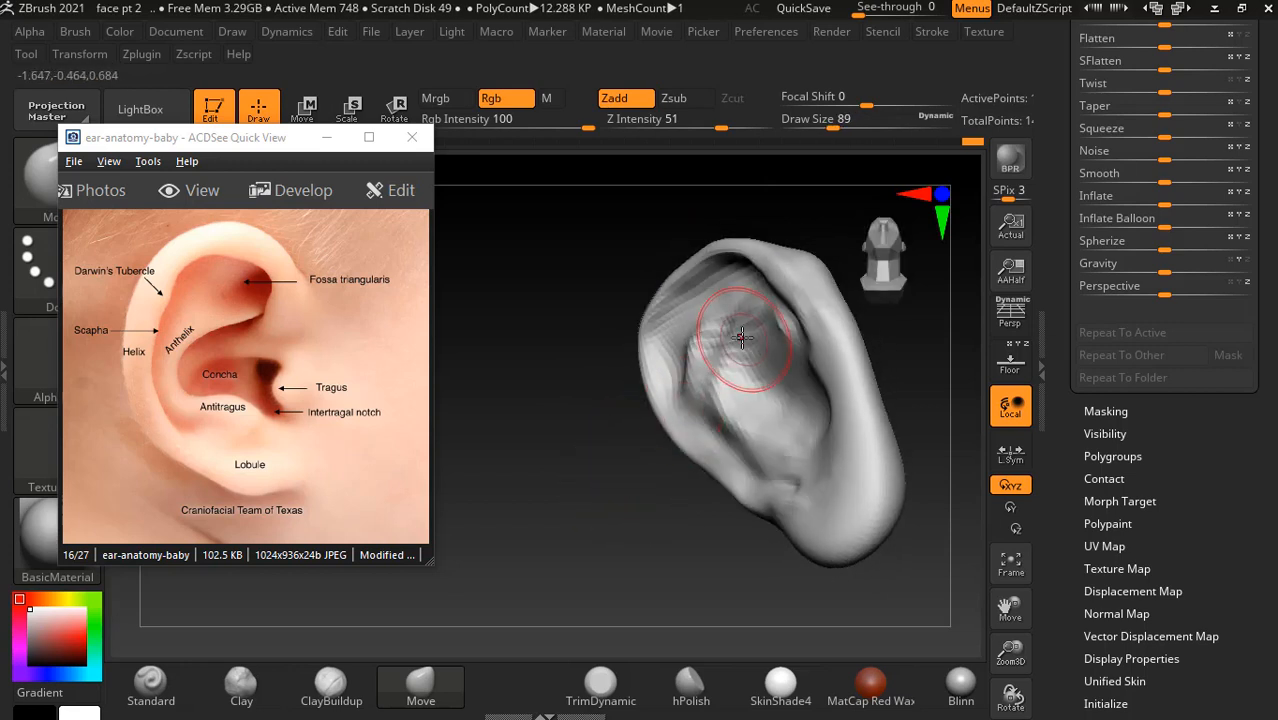
pyautogui.moveTo(513, 605)
pyautogui.mouseDown()
pyautogui.moveTo(636, 504)
pyautogui.moveTo(757, 468)
pyautogui.mouseUp()
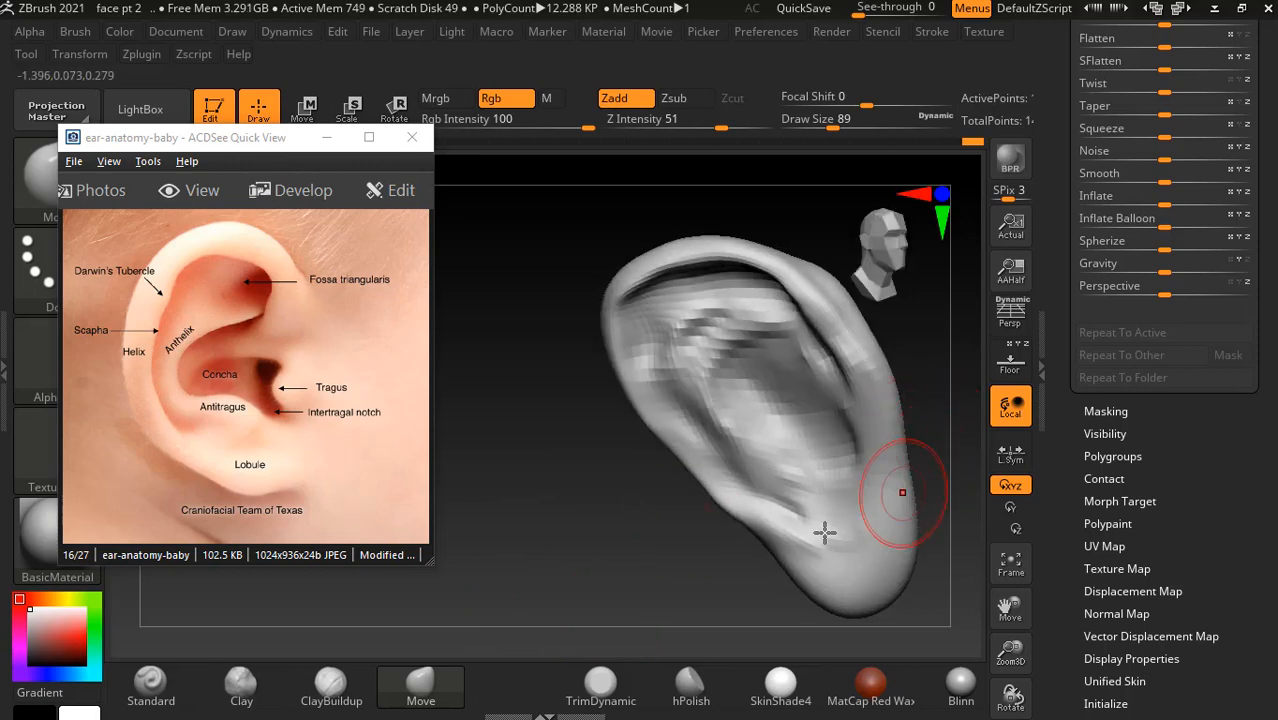
pyautogui.moveTo(825, 532)
pyautogui.mouseDown()
pyautogui.moveTo(607, 572)
pyautogui.moveTo(542, 516)
pyautogui.moveTo(562, 540)
pyautogui.mouseUp()
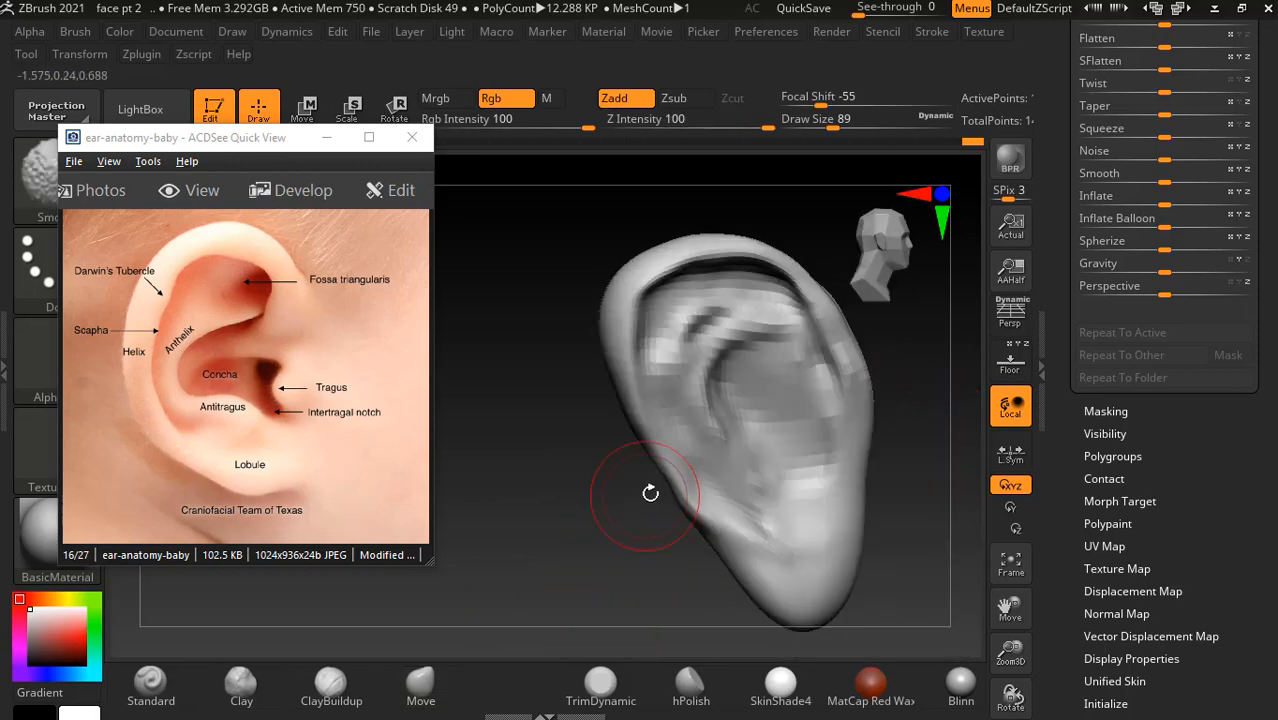
# - Build up the antihelix folds and carve the fossa triangularis with the Standard brush at draw size 57
pyautogui.click(343, 702)
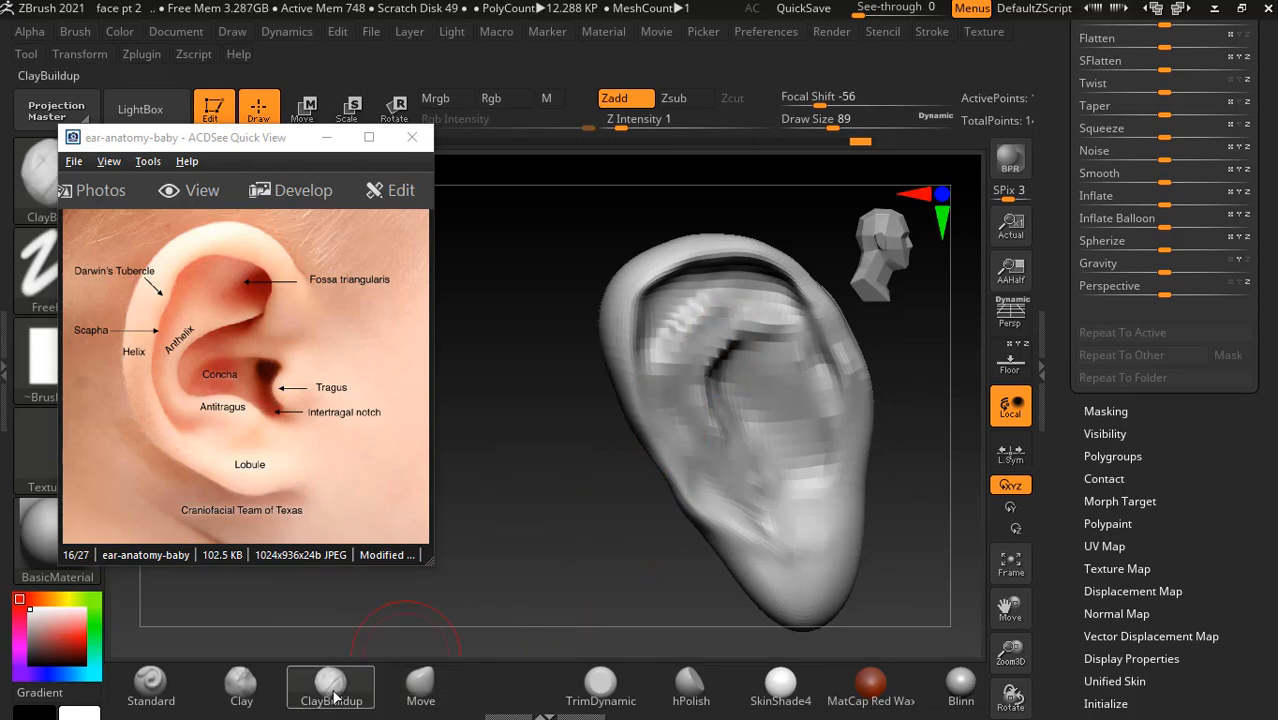
pyautogui.click(150, 685)
pyautogui.moveTo(700, 325)
pyautogui.mouseDown()
pyautogui.moveTo(753, 333)
pyautogui.moveTo(690, 430)
pyautogui.moveTo(701, 354)
pyautogui.mouseUp()
pyautogui.moveTo(740, 316)
pyautogui.mouseDown()
pyautogui.moveTo(731, 322)
pyautogui.moveTo(776, 350)
pyautogui.mouseUp()
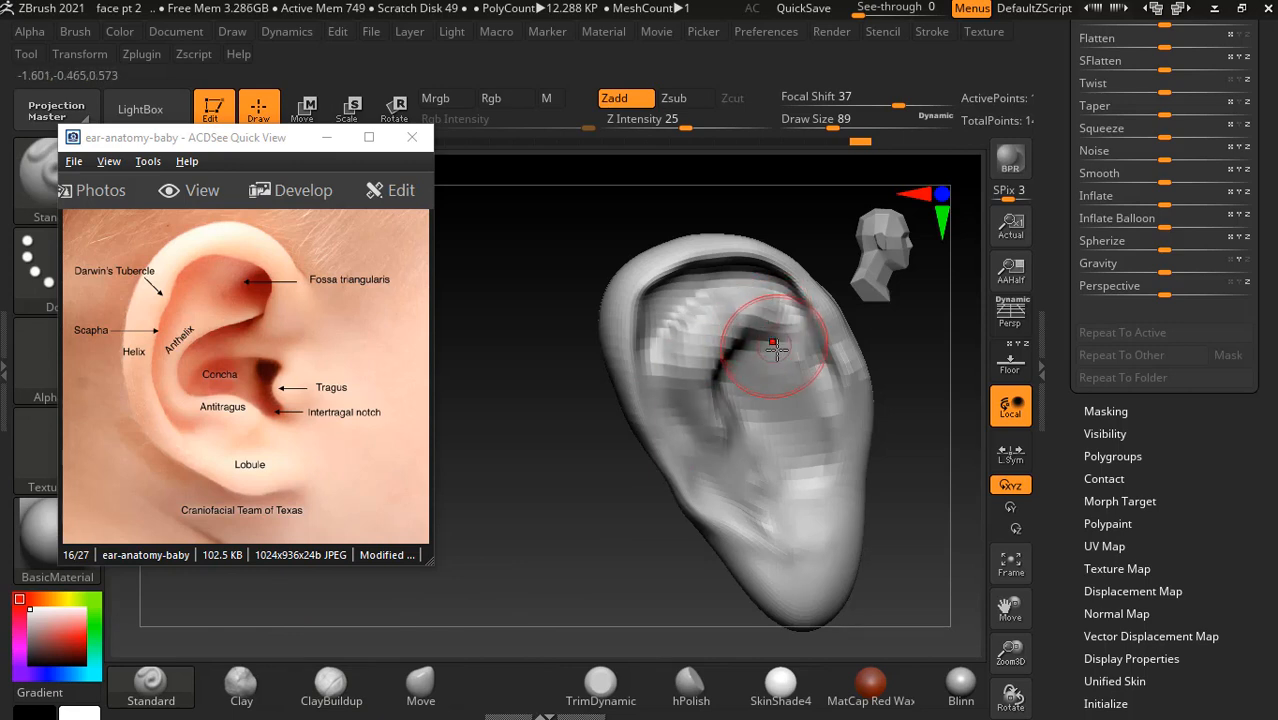
pyautogui.press('[')
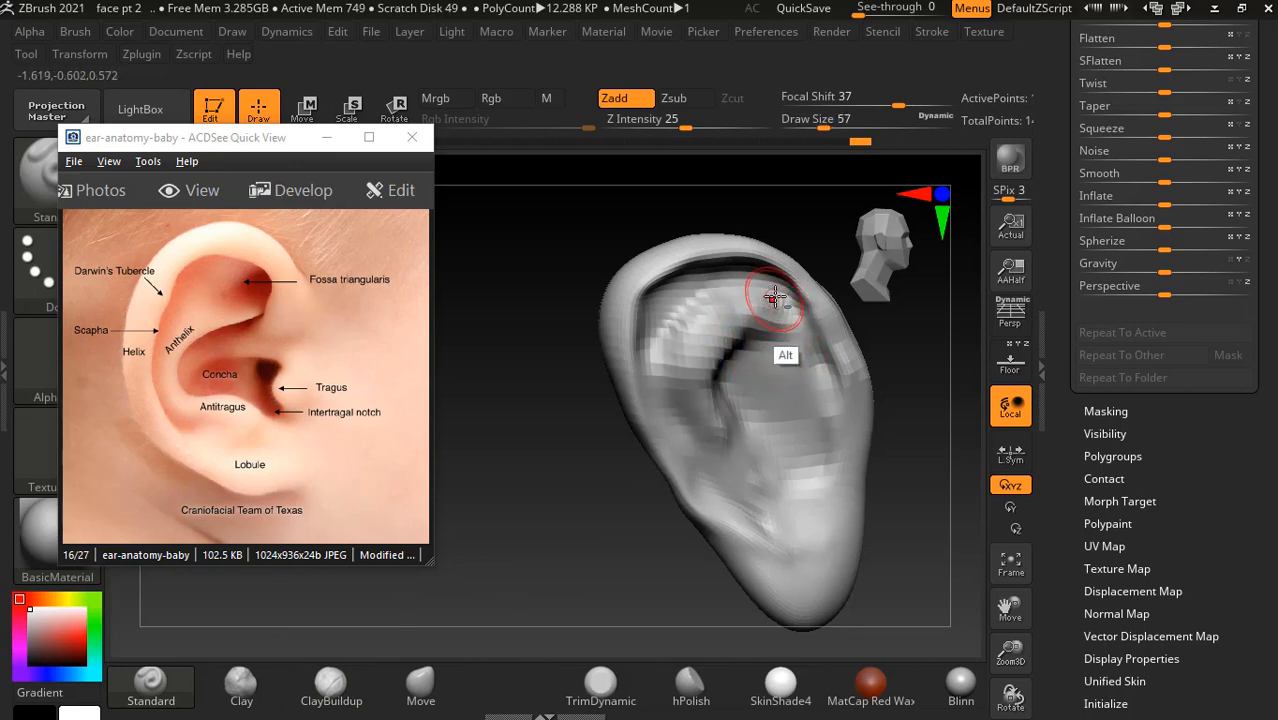
pyautogui.moveTo(775, 297)
pyautogui.keyDown('alt'); pyautogui.mouseDown()
pyautogui.moveTo(677, 303)
pyautogui.moveTo(692, 343)
pyautogui.moveTo(746, 324)
pyautogui.mouseUp(); pyautogui.keyUp('alt')
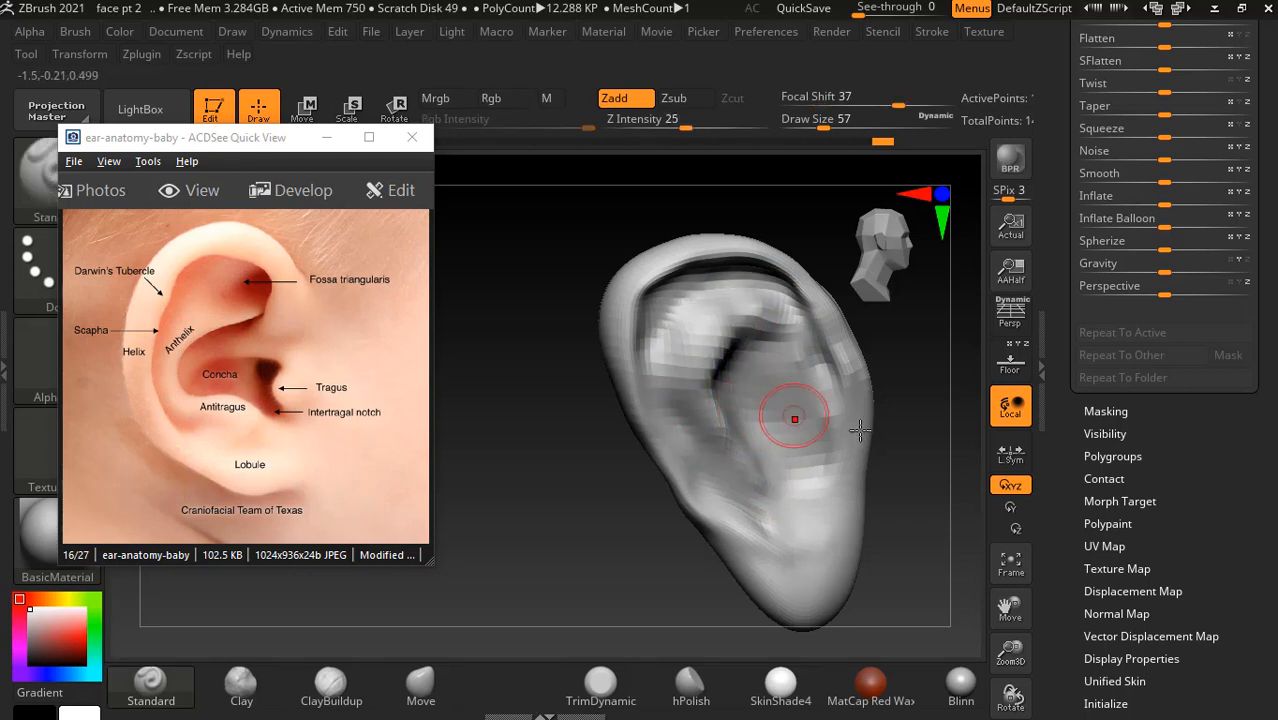
# - Pull the lower rear rim of the ear outward with the Move brush at draw size 101
pyautogui.keyDown('alt'); pyautogui.moveTo(925, 440); pyautogui.dragTo(900, 433); pyautogui.keyUp('alt')
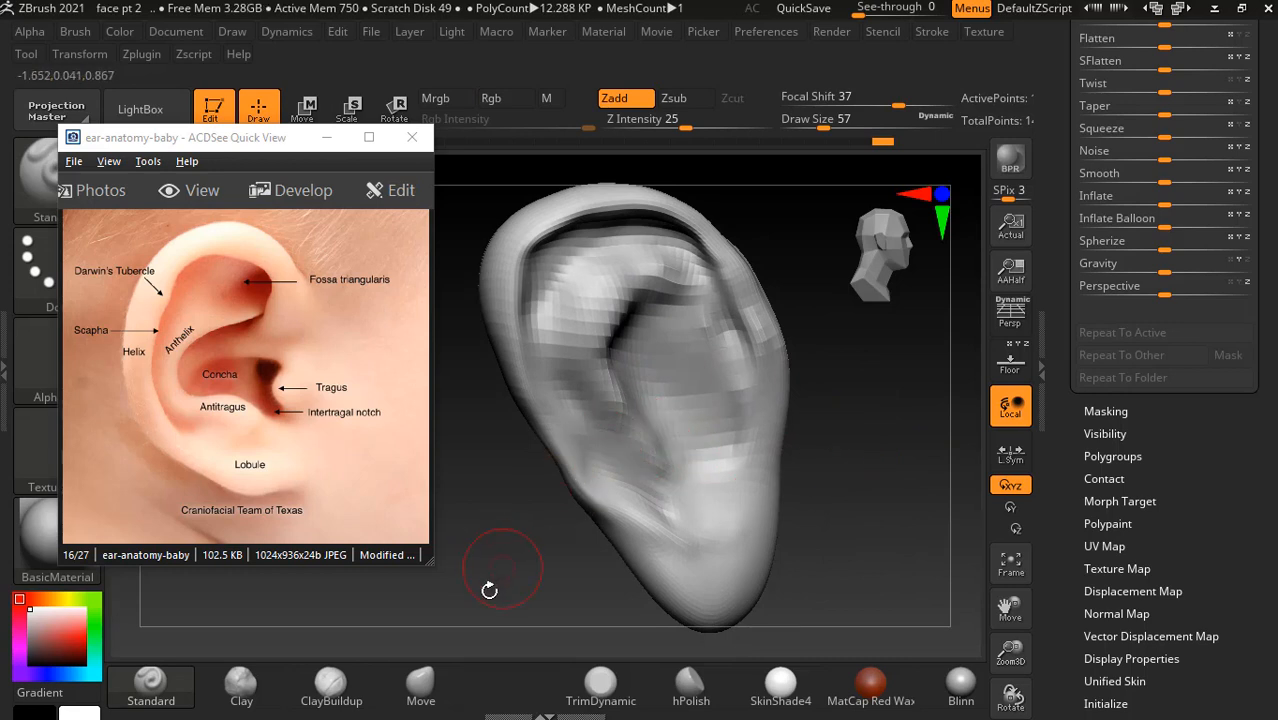
pyautogui.click(421, 685)
pyautogui.press(']')
pyautogui.press(']')
pyautogui.press(']')
pyautogui.press(']')
pyautogui.press(']')
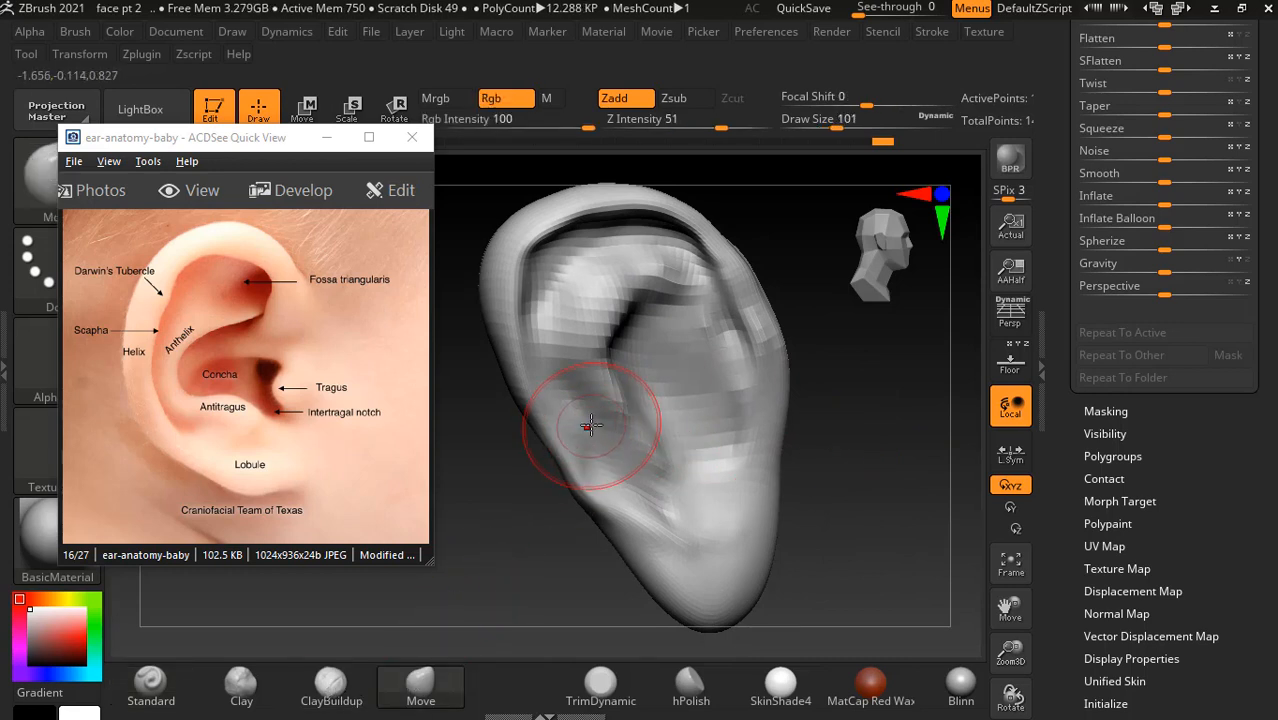
pyautogui.moveTo(569, 433)
pyautogui.mouseDown()
pyautogui.moveTo(550, 442)
pyautogui.moveTo(528, 380)
pyautogui.moveTo(499, 357)
pyautogui.moveTo(500, 373)
pyautogui.mouseUp()
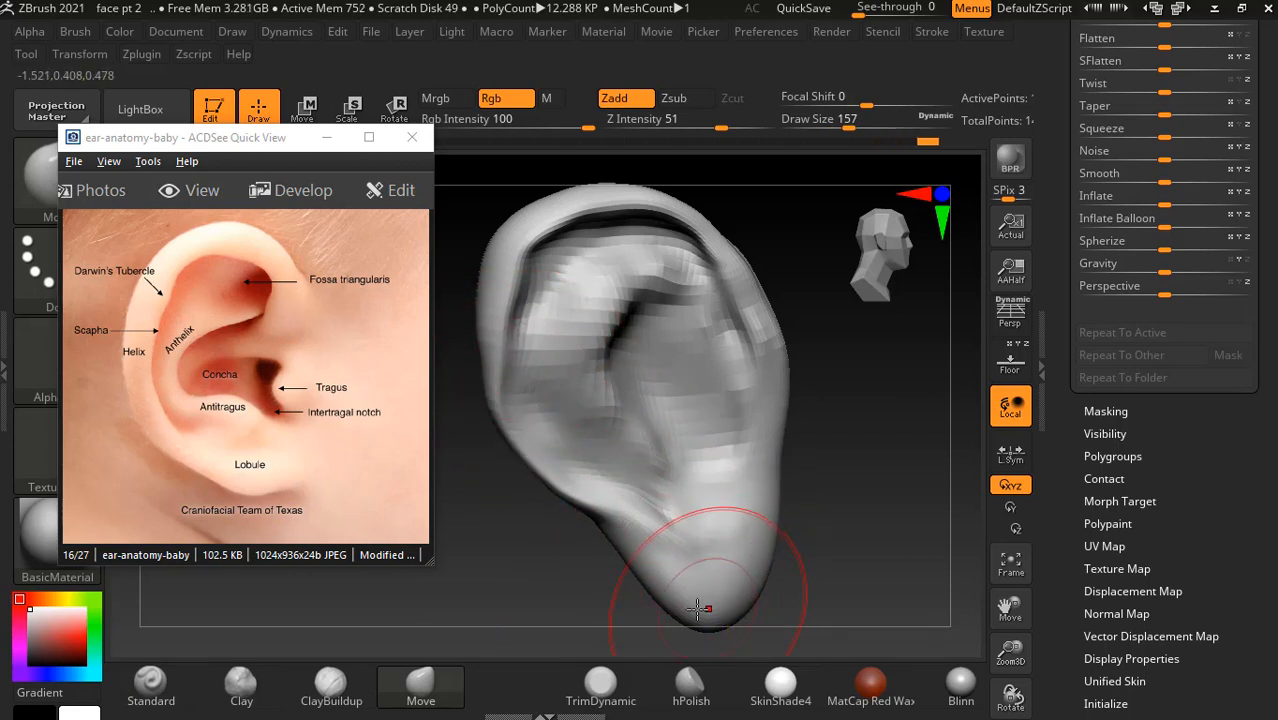
# - Shape the lobule and fill out the lower rear ear outline with the Move brush at draw size 157
pyautogui.moveTo(692, 608); pyautogui.dragTo(680, 606)
pyautogui.moveTo(622, 527); pyautogui.dragTo(600, 546)
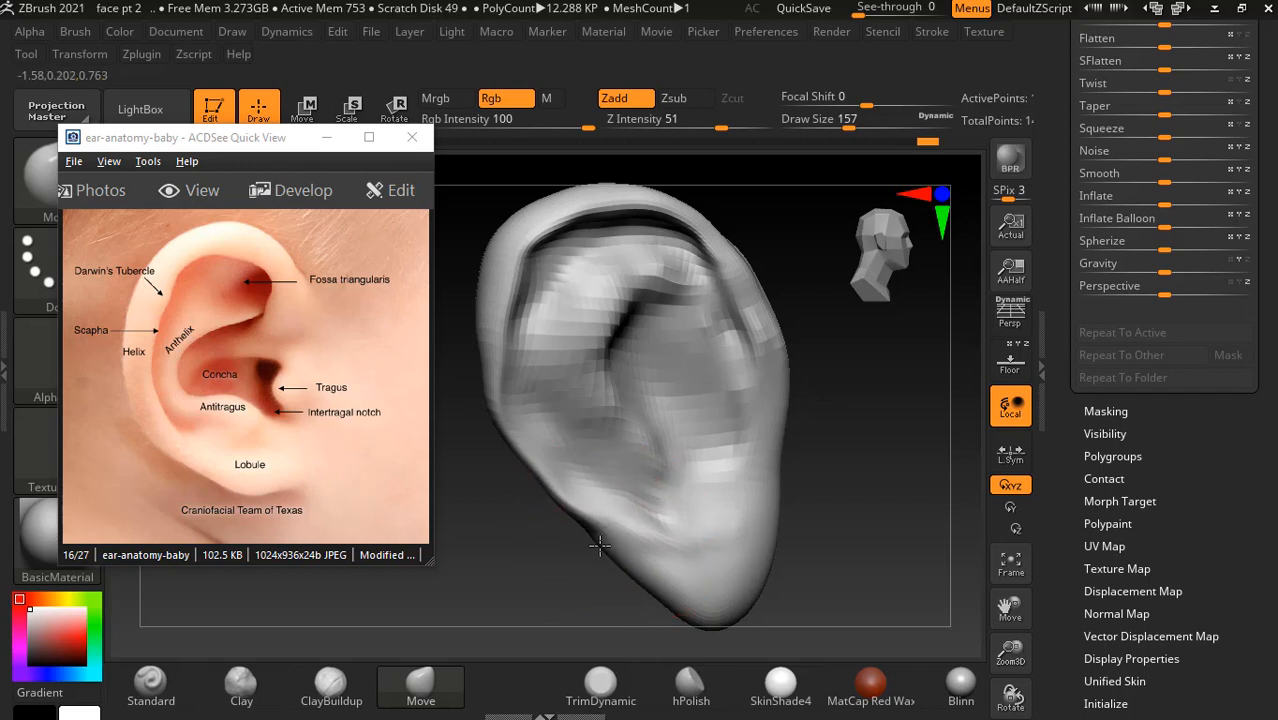
pyautogui.moveTo(842, 527); pyautogui.dragTo(819, 486)
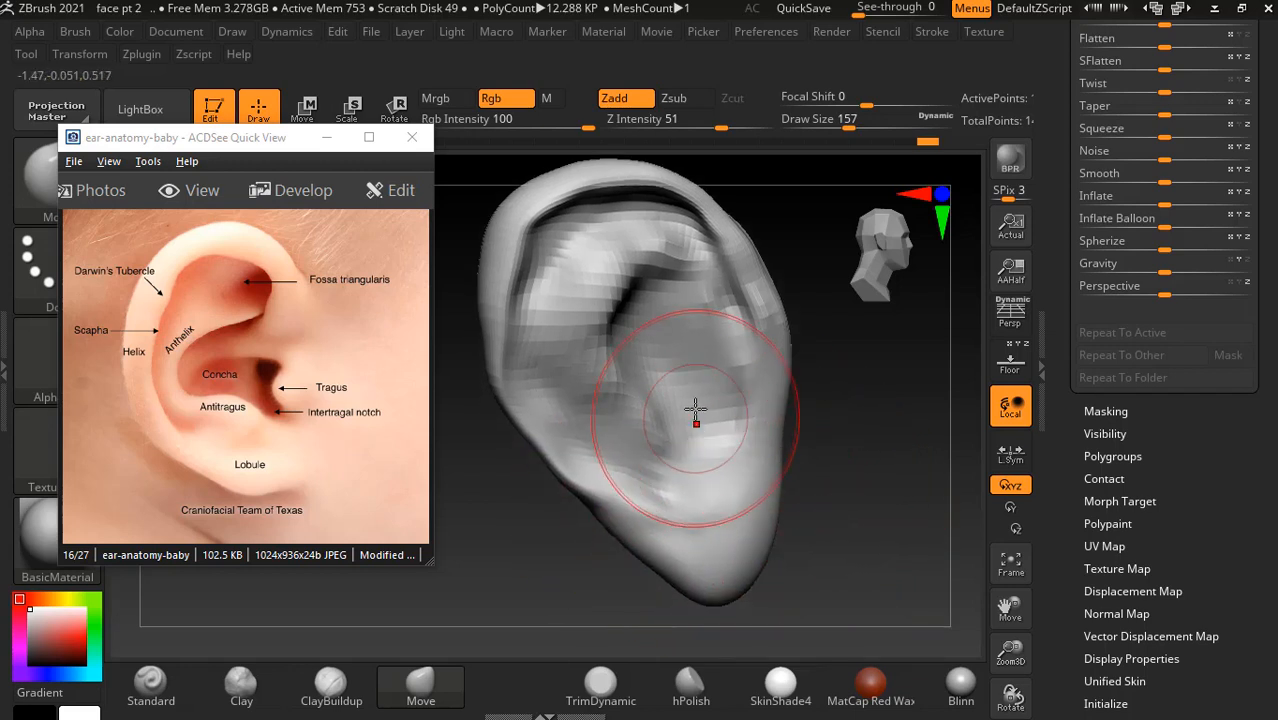
pyautogui.moveTo(555, 448); pyautogui.dragTo(546, 452)
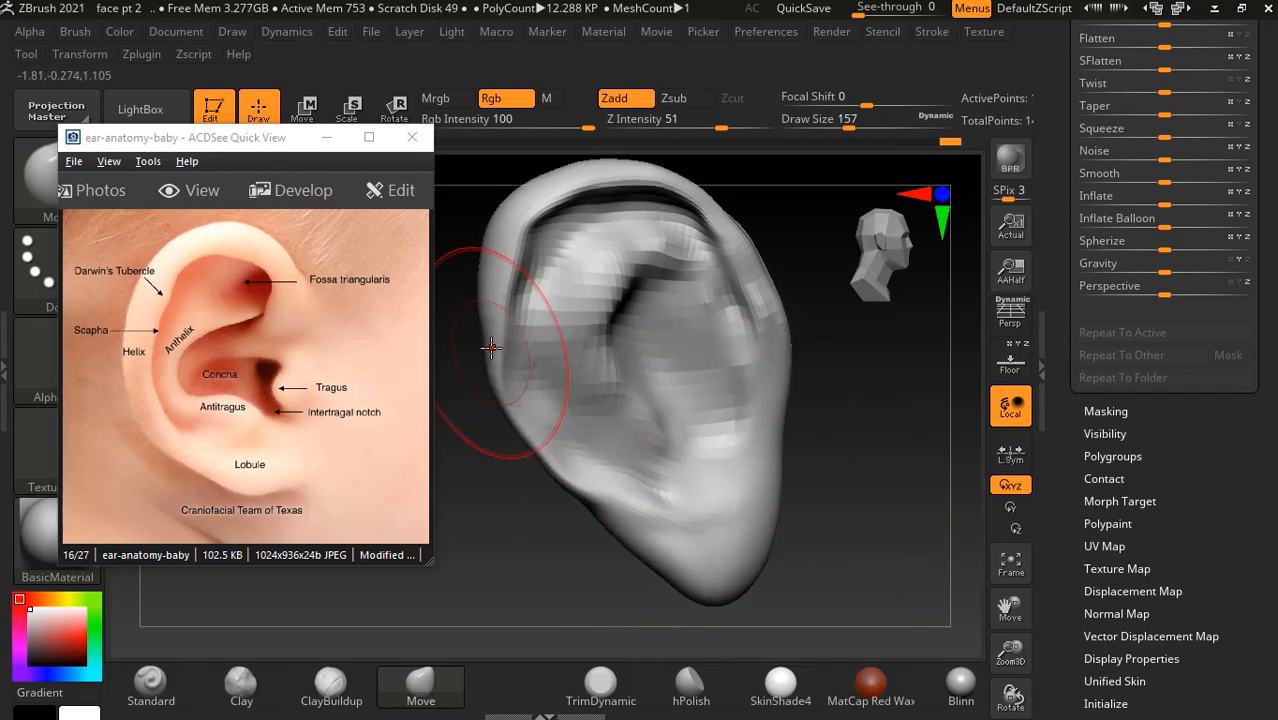
# - Nudge the rear helix rim outward with the Move brush and carve the scapha groove under the helix with the Standard brush at draw size 53
pyautogui.moveTo(504, 318); pyautogui.dragTo(496, 316)
pyautogui.keyDown('alt'); pyautogui.moveTo(881, 425); pyautogui.dragTo(891, 442); pyautogui.keyUp('alt')
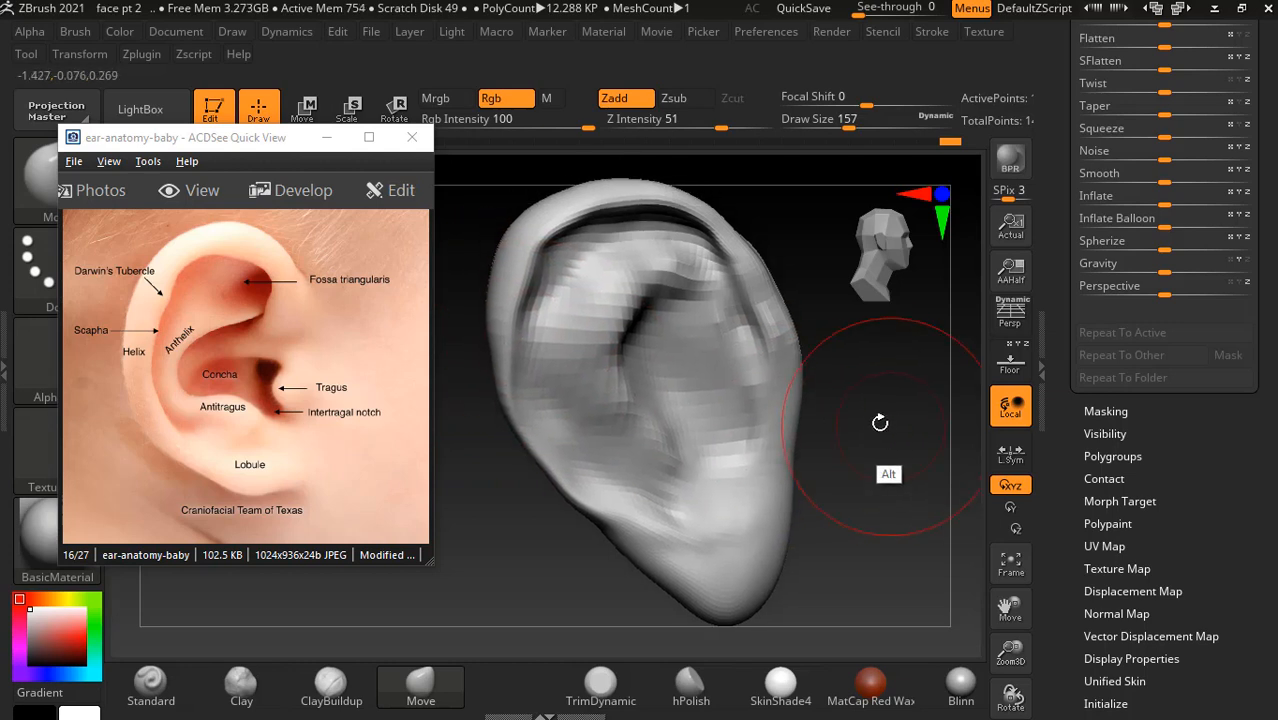
pyautogui.click(151, 684)
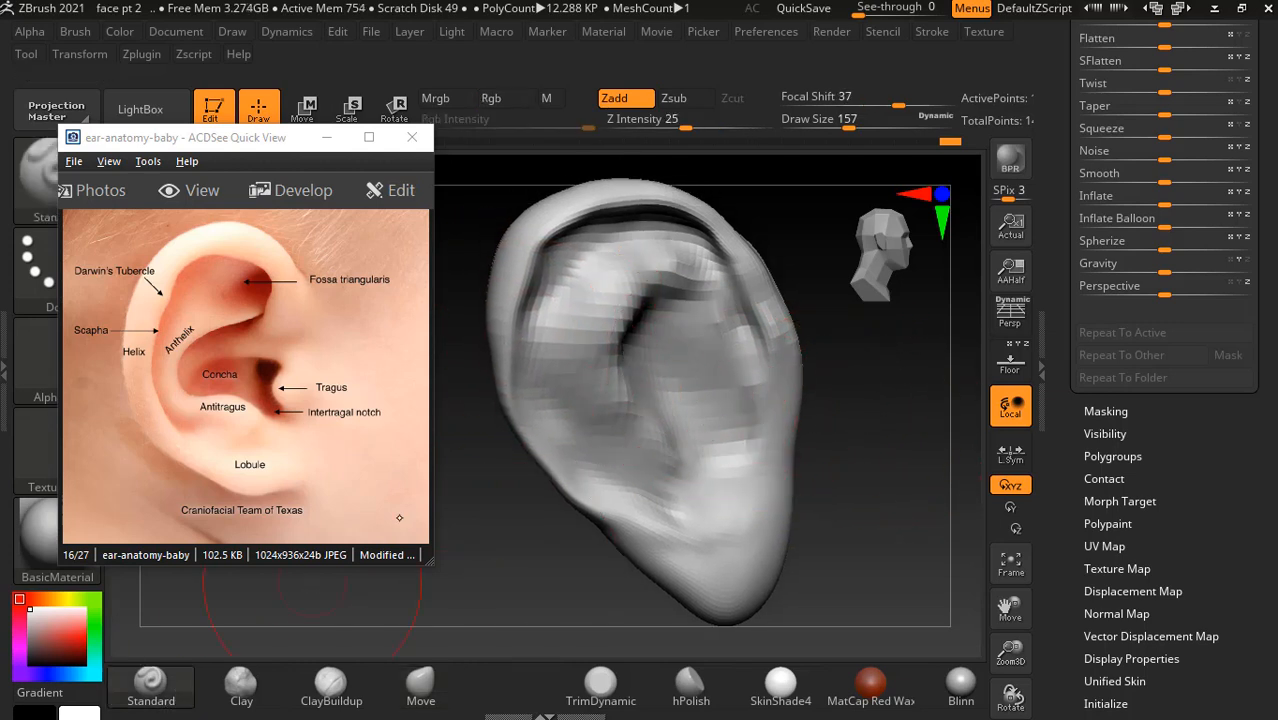
pyautogui.press('[')
pyautogui.press('[')
pyautogui.press('[')
pyautogui.press('[')
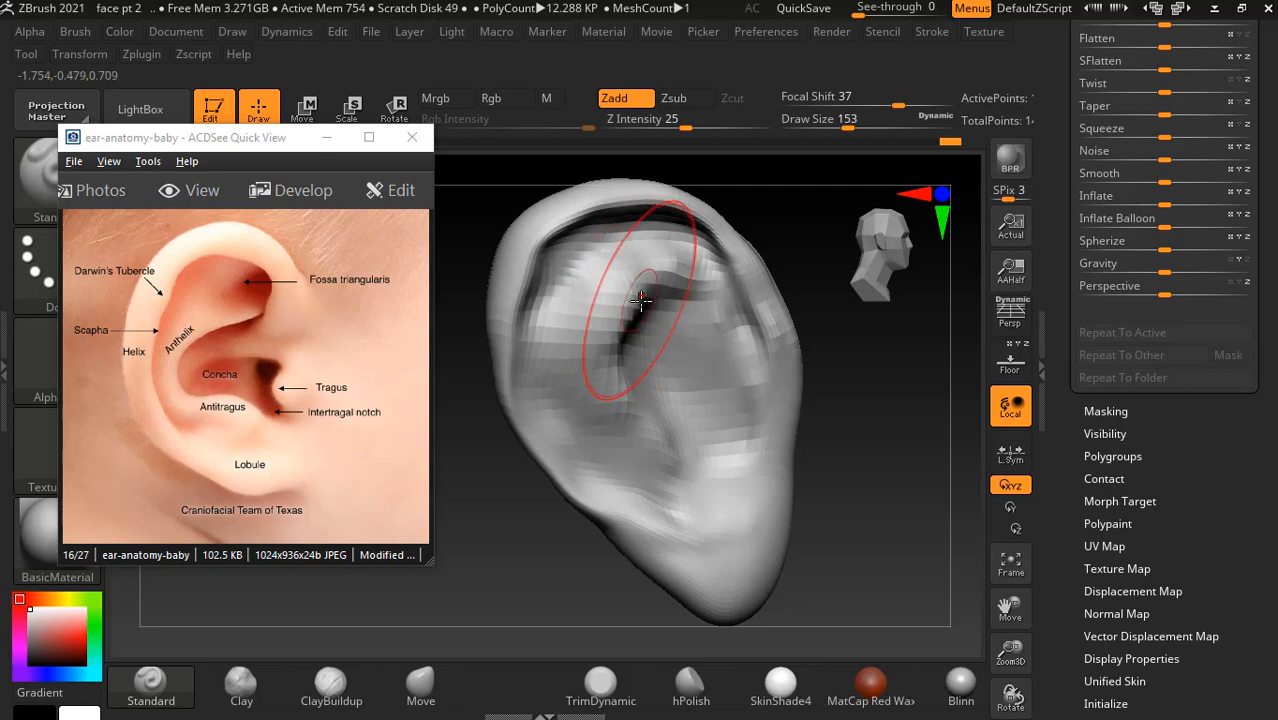
pyautogui.press('[')
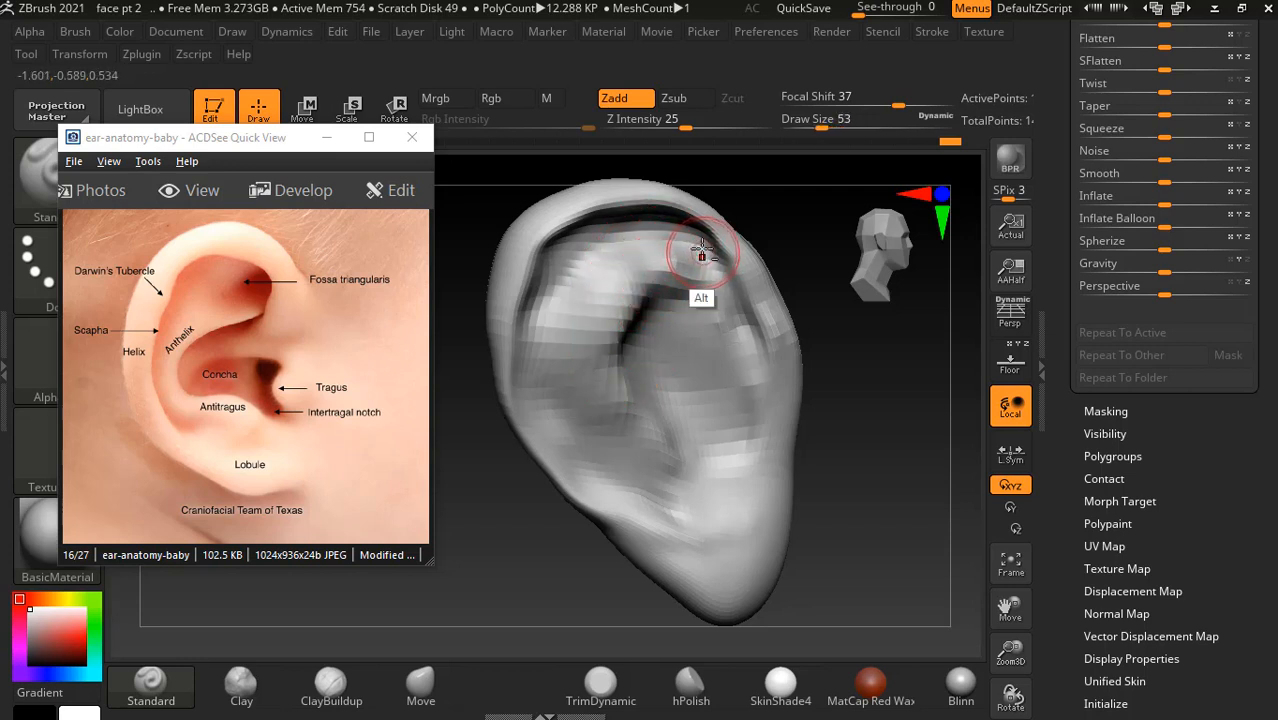
pyautogui.moveTo(702, 250)
pyautogui.keyDown('alt'); pyautogui.mouseDown()
pyautogui.moveTo(628, 229)
pyautogui.moveTo(604, 240)
pyautogui.mouseUp(); pyautogui.keyUp('alt')
pyautogui.moveTo(633, 237)
pyautogui.keyDown('alt'); pyautogui.mouseDown()
pyautogui.moveTo(593, 234)
pyautogui.moveTo(572, 280)
pyautogui.mouseUp(); pyautogui.keyUp('alt')
pyautogui.moveTo(608, 243)
pyautogui.keyDown('alt'); pyautogui.mouseDown()
pyautogui.moveTo(573, 246)
pyautogui.moveTo(568, 300)
pyautogui.mouseUp(); pyautogui.keyUp('alt')
pyautogui.moveTo(590, 253)
pyautogui.keyDown('alt'); pyautogui.mouseDown()
pyautogui.moveTo(572, 254)
pyautogui.moveTo(559, 314)
pyautogui.moveTo(545, 334)
pyautogui.moveTo(537, 326)
pyautogui.moveTo(562, 322)
pyautogui.moveTo(656, 491)
pyautogui.moveTo(560, 383)
pyautogui.moveTo(563, 368)
pyautogui.mouseUp(); pyautogui.keyUp('alt')
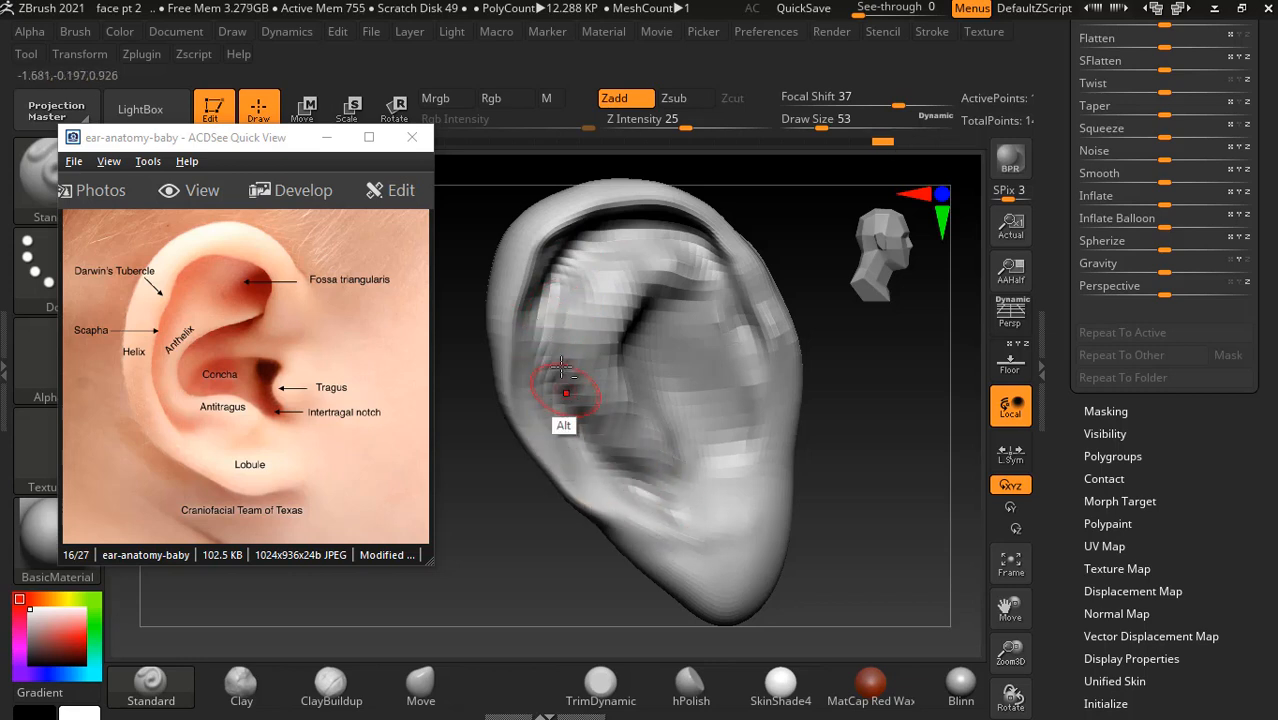
# - Subdivide the ear mesh and deepen the upper scapha under the helix with the Standard brush, reducing draw size to 37
pyautogui.moveTo(901, 466)
pyautogui.mouseDown()
pyautogui.moveTo(907, 443)
pyautogui.moveTo(890, 463)
pyautogui.mouseUp()
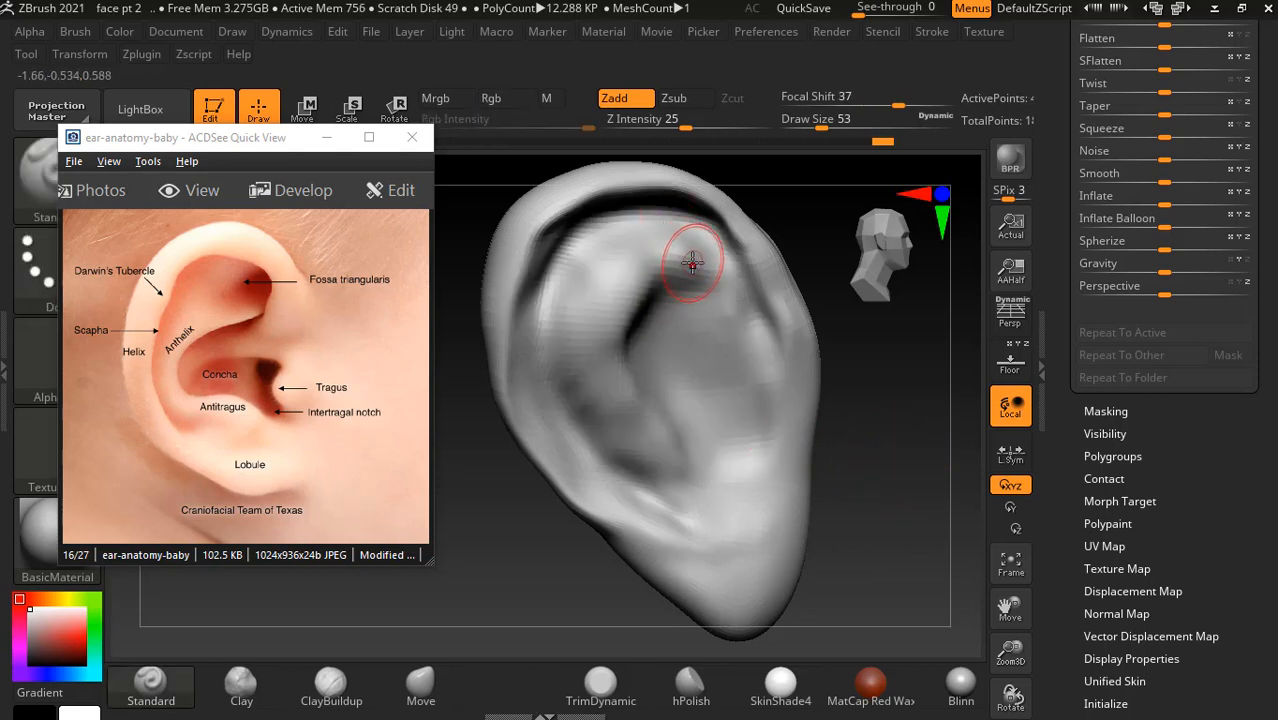
pyautogui.moveTo(700, 233)
pyautogui.keyDown('alt'); pyautogui.mouseDown()
pyautogui.moveTo(690, 250)
pyautogui.moveTo(590, 245)
pyautogui.moveTo(557, 262)
pyautogui.mouseUp(); pyautogui.keyUp('alt')
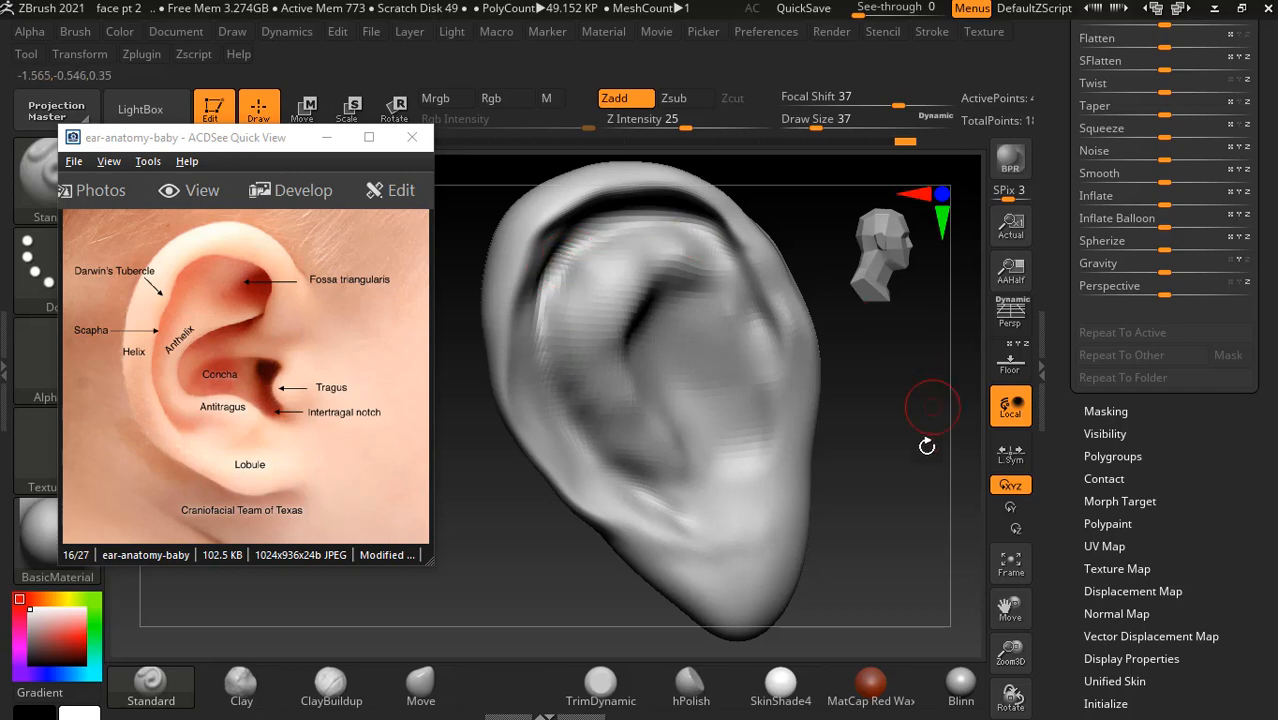
pyautogui.moveTo(887, 493); pyautogui.dragTo(878, 474)
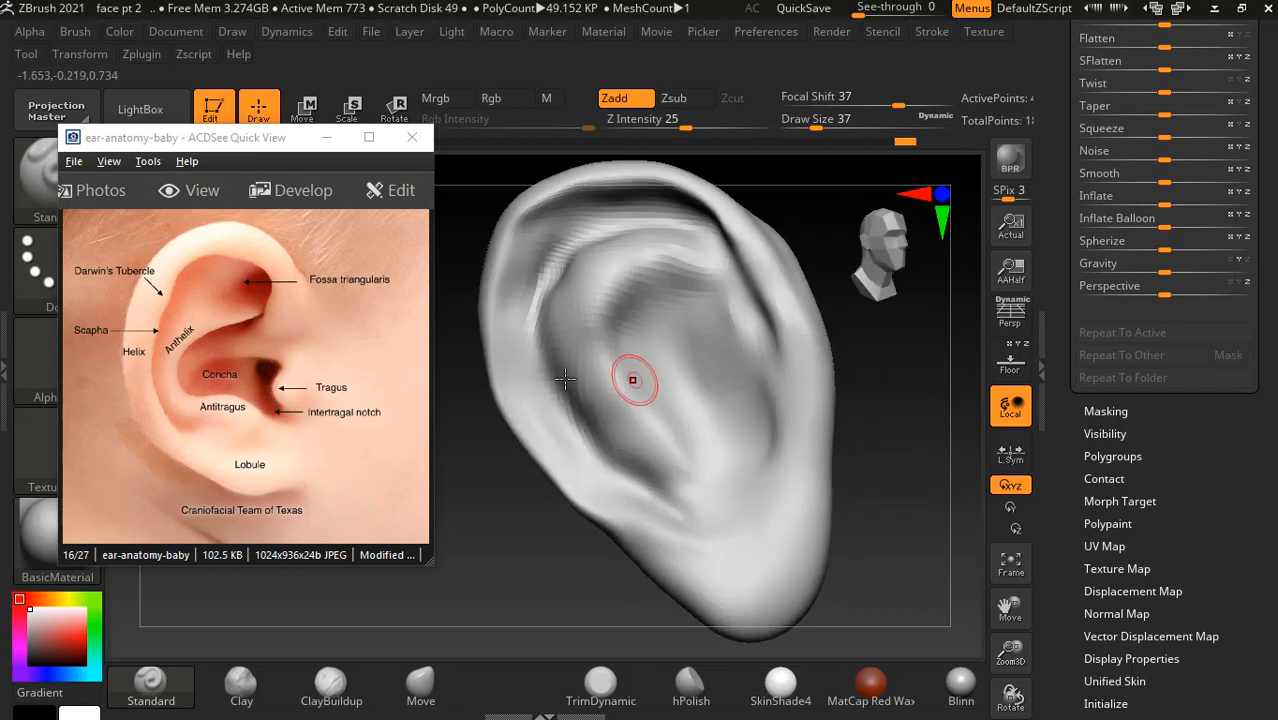
pyautogui.moveTo(514, 493); pyautogui.dragTo(528, 508)
pyautogui.keyDown('alt'); pyautogui.moveTo(678, 242); pyautogui.dragTo(597, 257); pyautogui.keyUp('alt')
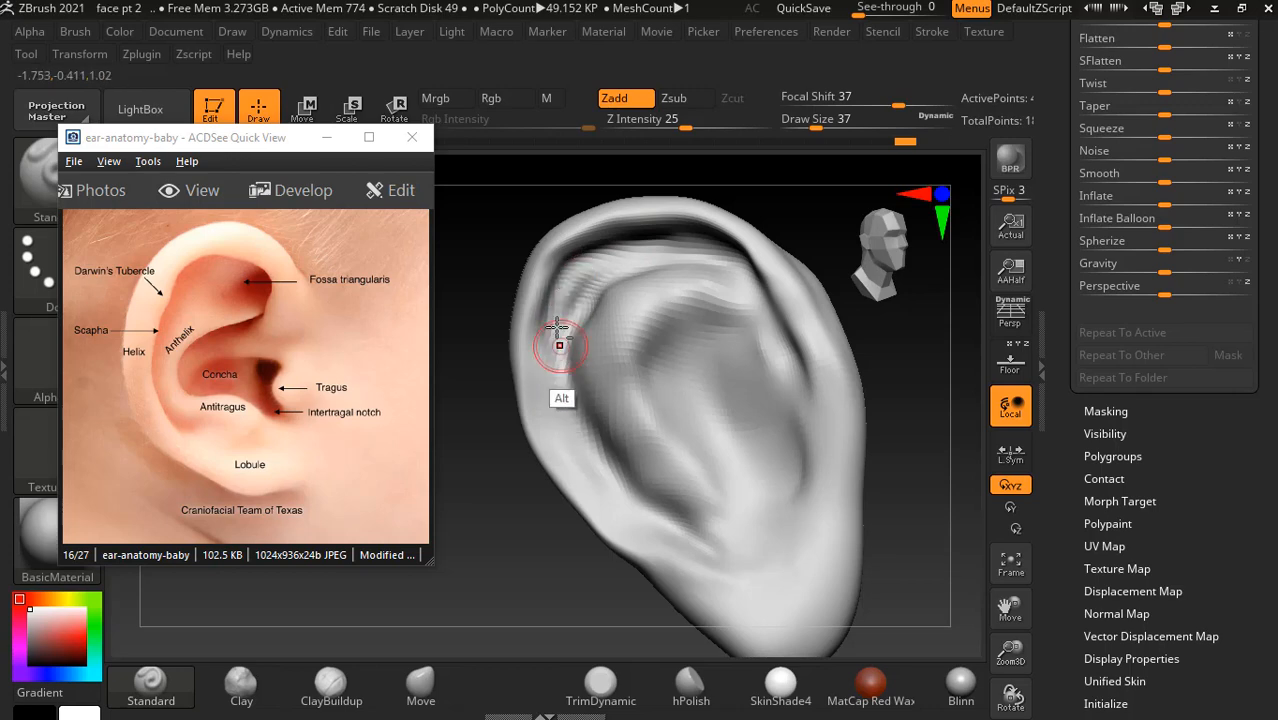
pyautogui.keyDown('alt'); pyautogui.moveTo(558, 330); pyautogui.dragTo(568, 395); pyautogui.keyUp('alt')
pyautogui.moveTo(509, 476)
pyautogui.mouseDown()
pyautogui.moveTo(520, 436)
pyautogui.moveTo(514, 471)
pyautogui.moveTo(530, 470)
pyautogui.mouseUp()
pyautogui.moveTo(731, 240)
pyautogui.keyDown('alt'); pyautogui.mouseDown()
pyautogui.moveTo(596, 266)
pyautogui.moveTo(615, 250)
pyautogui.moveTo(566, 291)
pyautogui.mouseUp(); pyautogui.keyUp('alt')
pyautogui.moveTo(486, 468)
pyautogui.mouseDown()
pyautogui.moveTo(499, 522)
pyautogui.moveTo(495, 495)
pyautogui.mouseUp()
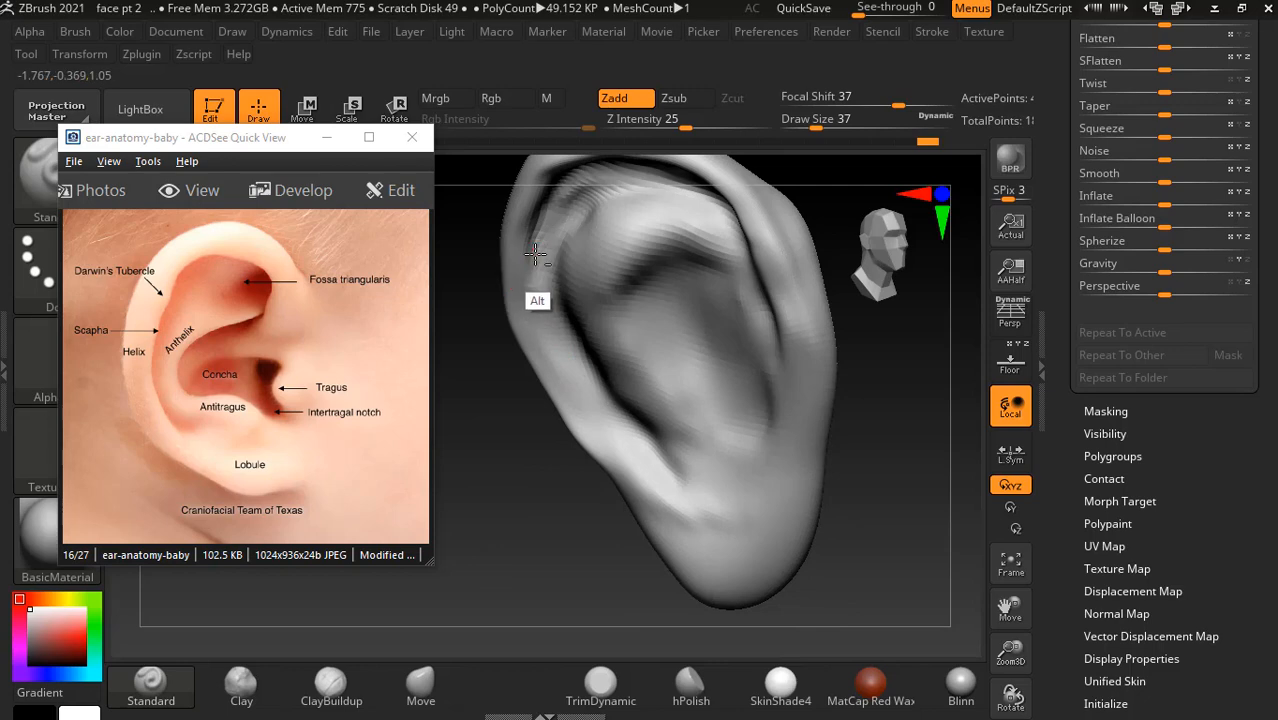
# - Extend the scapha groove down along the inside of the rear helix rim with the Standard brush at draw size 37
pyautogui.keyDown('alt'); pyautogui.moveTo(536, 255); pyautogui.dragTo(592, 400); pyautogui.keyUp('alt')
pyautogui.keyDown('alt'); pyautogui.moveTo(538, 293); pyautogui.dragTo(620, 433); pyautogui.keyUp('alt')
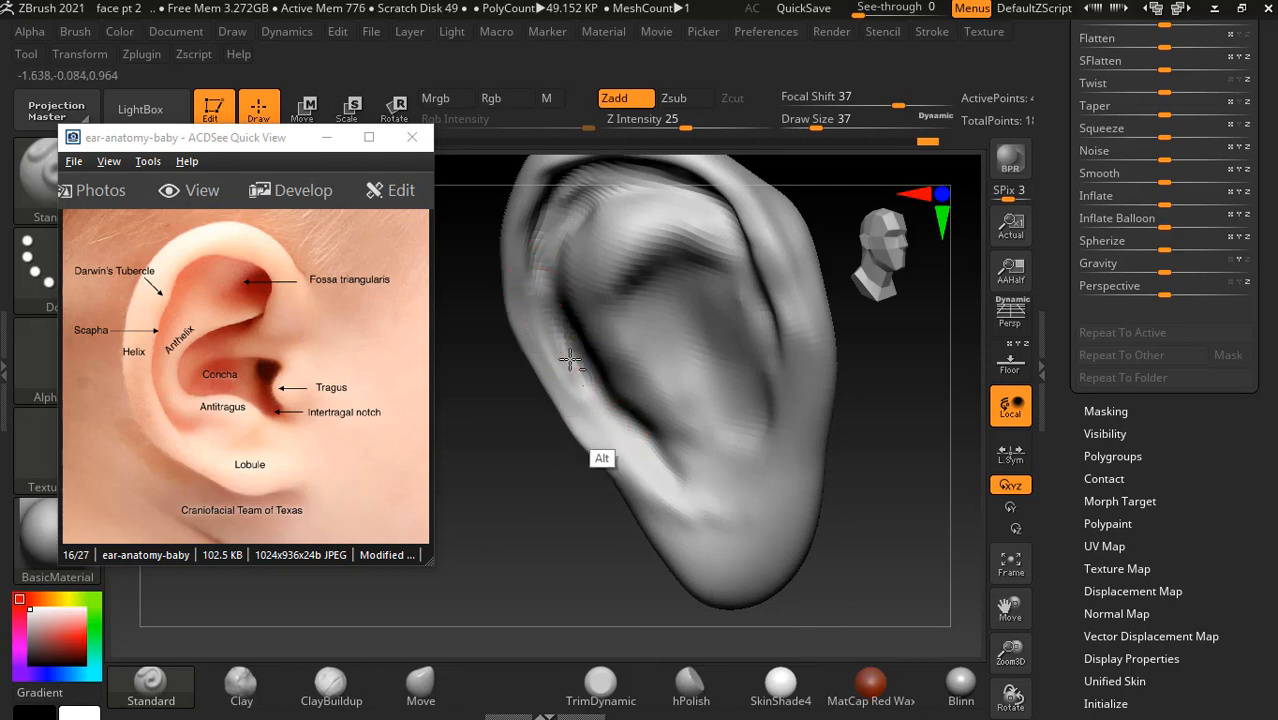
pyautogui.keyDown('alt'); pyautogui.moveTo(570, 359); pyautogui.dragTo(612, 428); pyautogui.keyUp('alt')
pyautogui.moveTo(546, 492); pyautogui.dragTo(559, 502)
pyautogui.moveTo(875, 365); pyautogui.dragTo(841, 388)
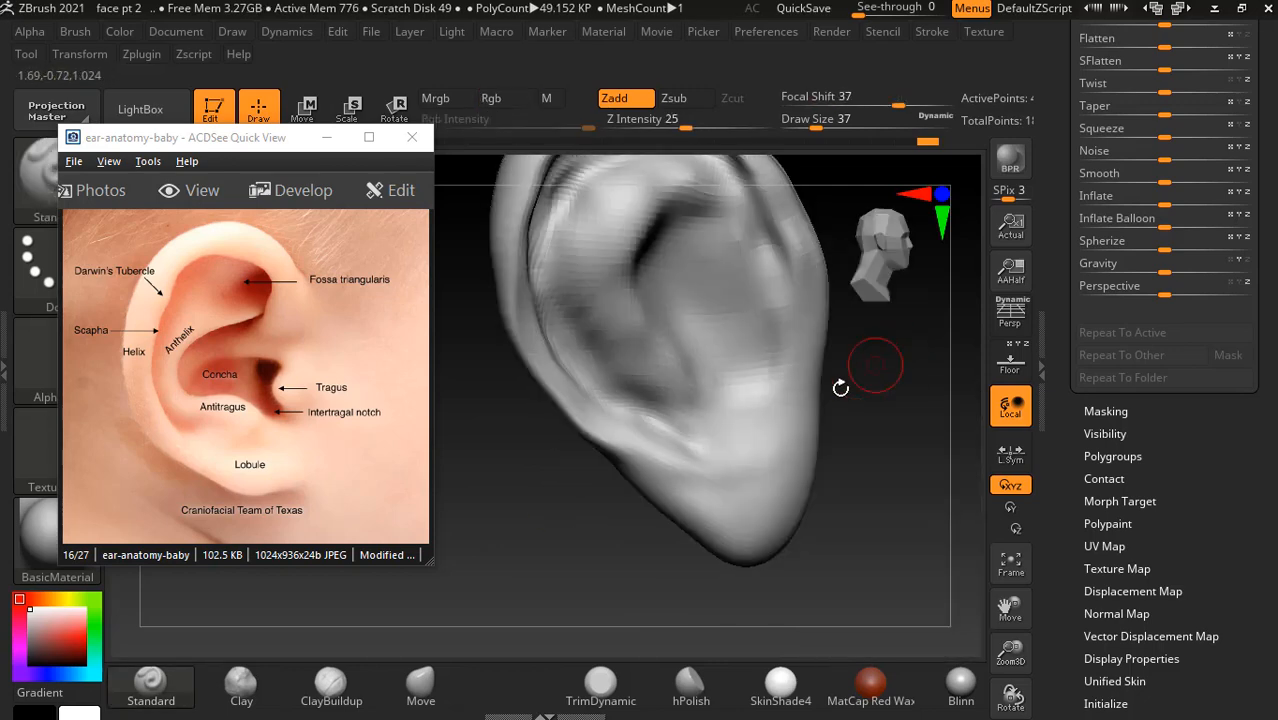
pyautogui.moveTo(524, 505); pyautogui.dragTo(516, 522)
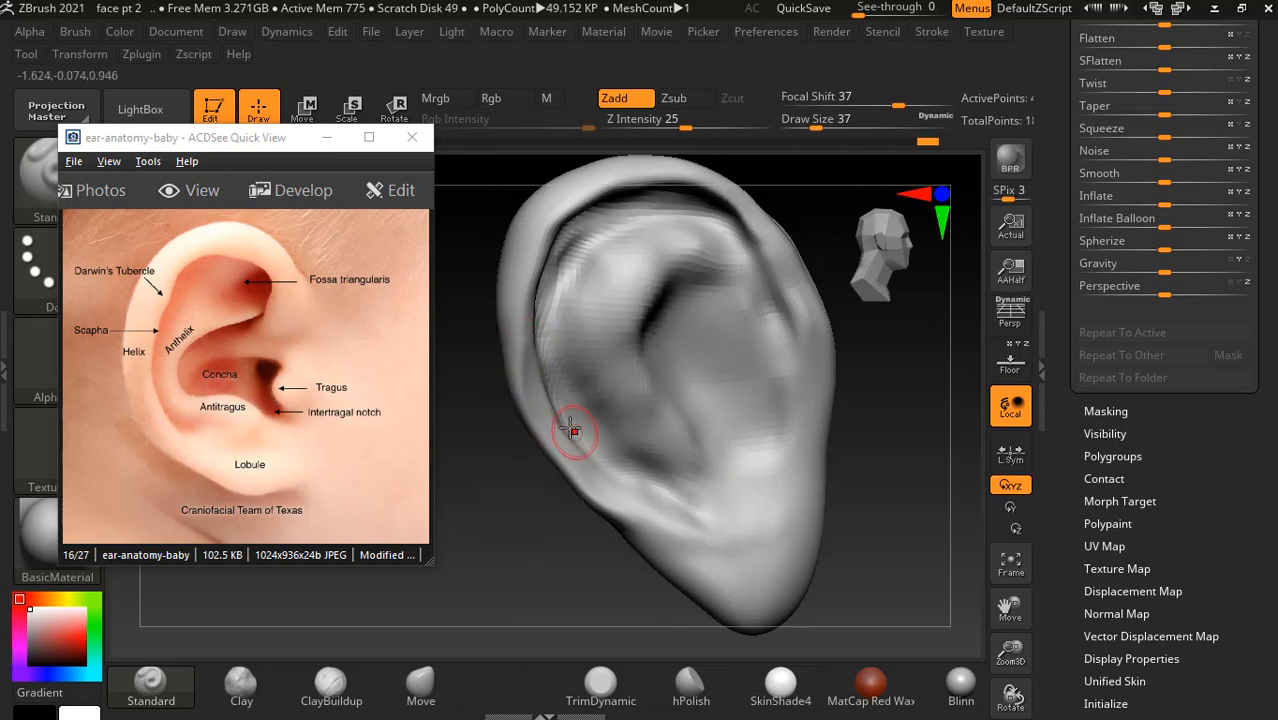
# - Build up the lower rear helix rim beside the scapha groove with the Standard brush and smooth it
pyautogui.moveTo(527, 356)
pyautogui.mouseDown()
pyautogui.moveTo(580, 467)
pyautogui.moveTo(609, 488)
pyautogui.mouseUp()
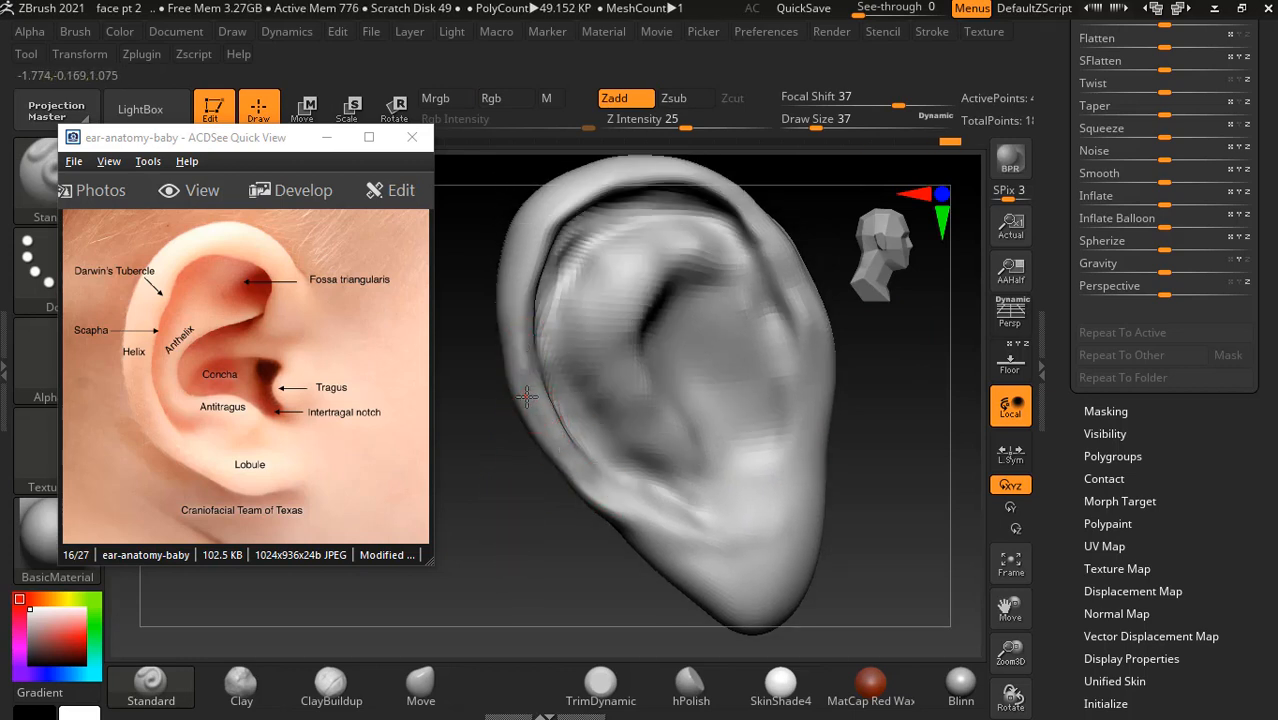
pyautogui.moveTo(530, 385); pyautogui.dragTo(618, 494)
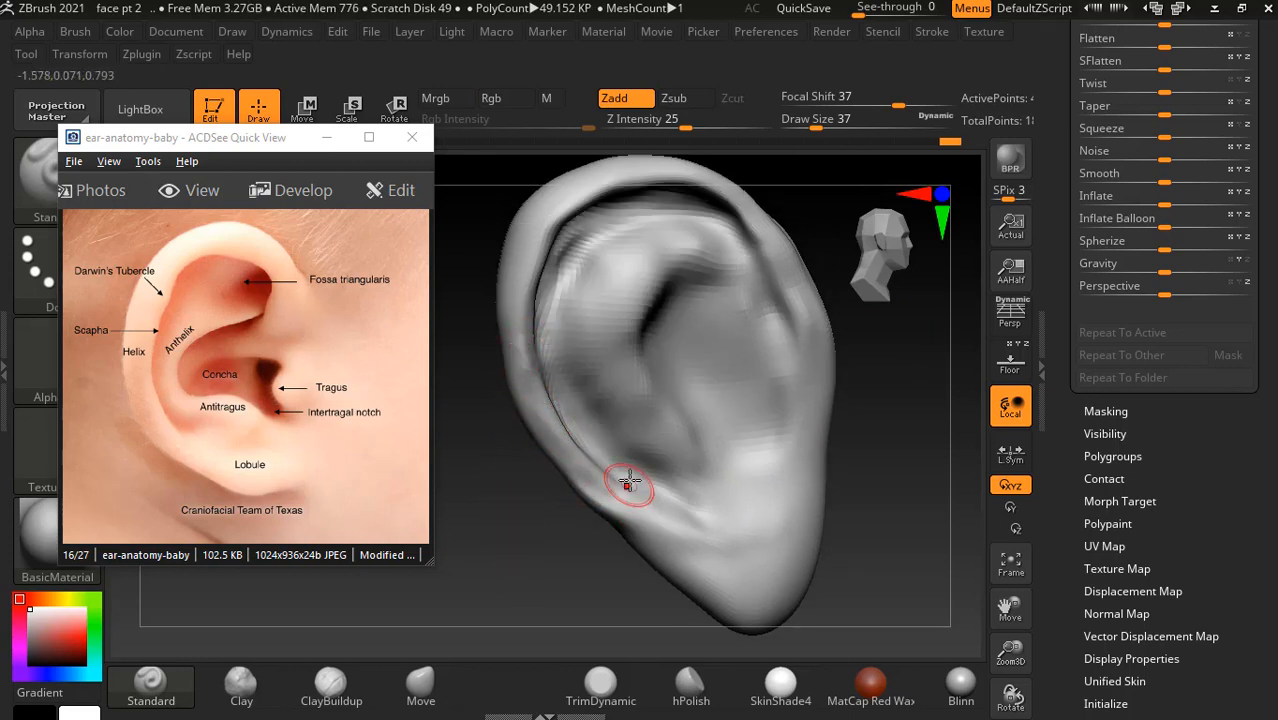
pyautogui.moveTo(550, 400); pyautogui.dragTo(630, 502)
pyautogui.moveTo(528, 359)
pyautogui.keyDown('shift'); pyautogui.mouseDown()
pyautogui.moveTo(622, 514)
pyautogui.moveTo(533, 519)
pyautogui.moveTo(507, 430)
pyautogui.mouseUp(); pyautogui.keyUp('shift')
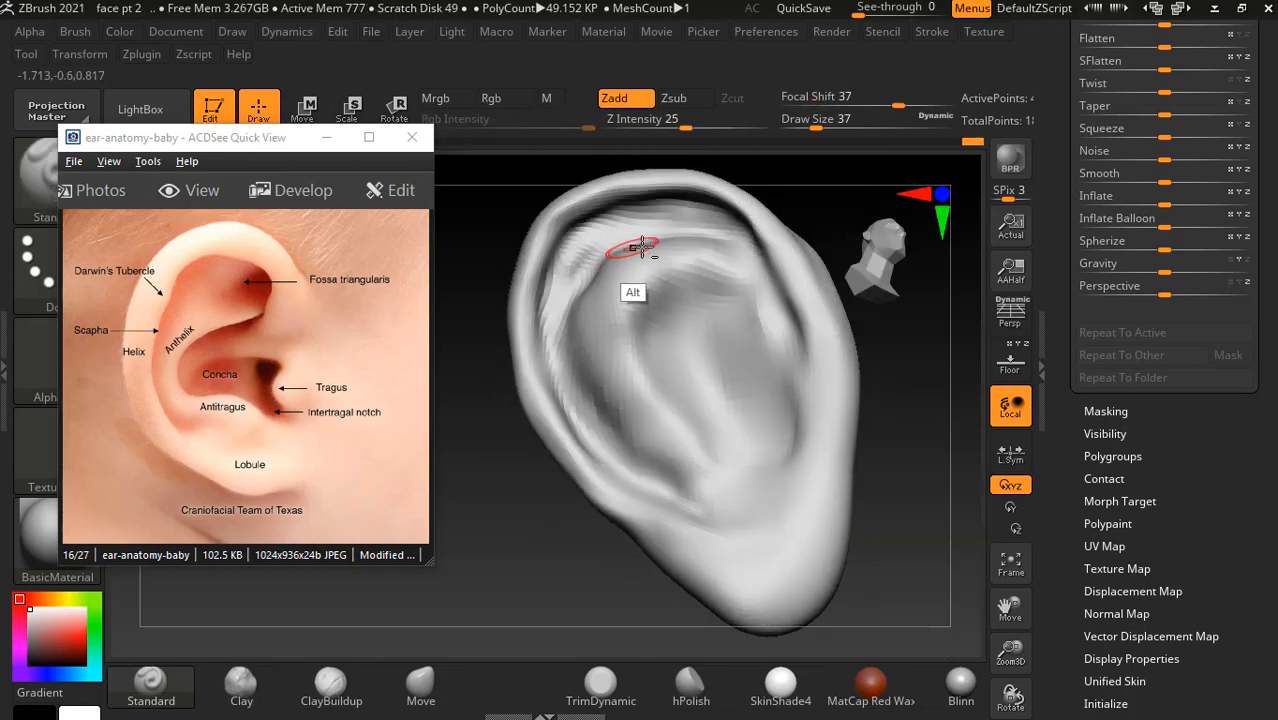
# - Smooth the carved scapha surface beneath the upper and rear helix at draw size 37
pyautogui.press('shift')
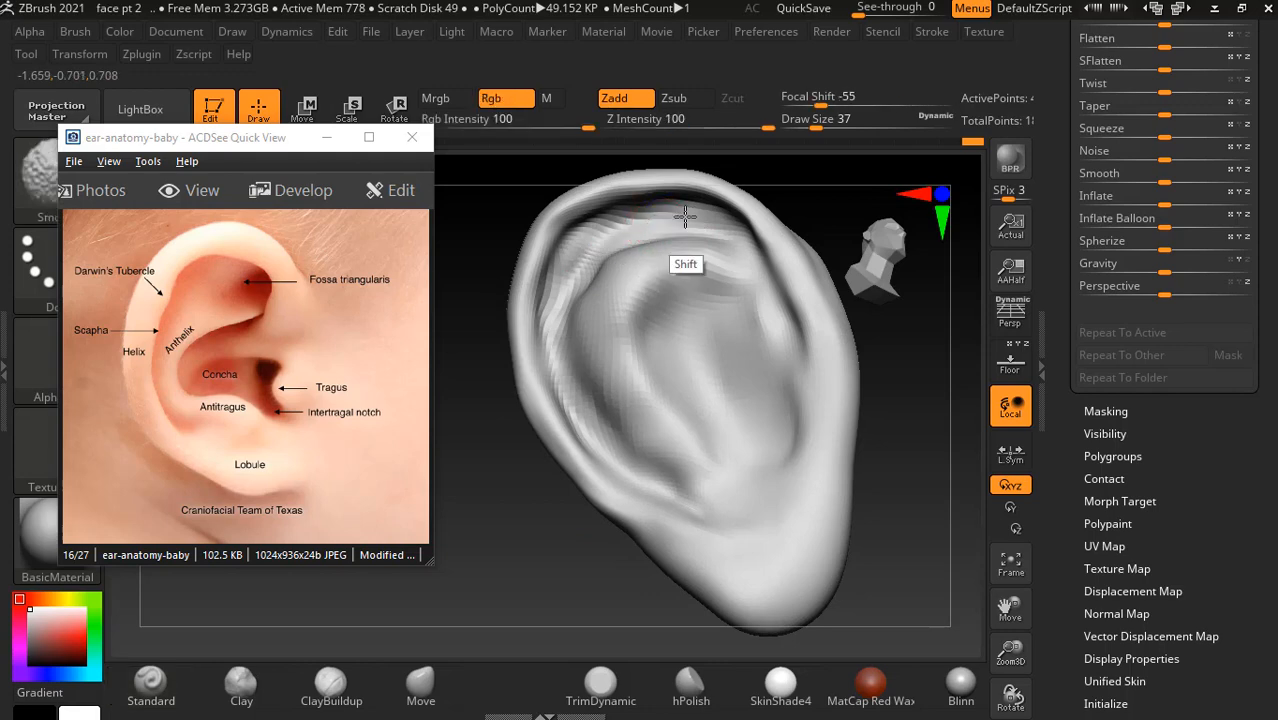
pyautogui.moveTo(685, 217)
pyautogui.keyDown('shift'); pyautogui.mouseDown()
pyautogui.moveTo(653, 216)
pyautogui.moveTo(573, 304)
pyautogui.moveTo(565, 348)
pyautogui.mouseUp(); pyautogui.keyUp('shift')
pyautogui.moveTo(556, 566)
pyautogui.mouseDown()
pyautogui.moveTo(556, 522)
pyautogui.moveTo(485, 540)
pyautogui.mouseUp()
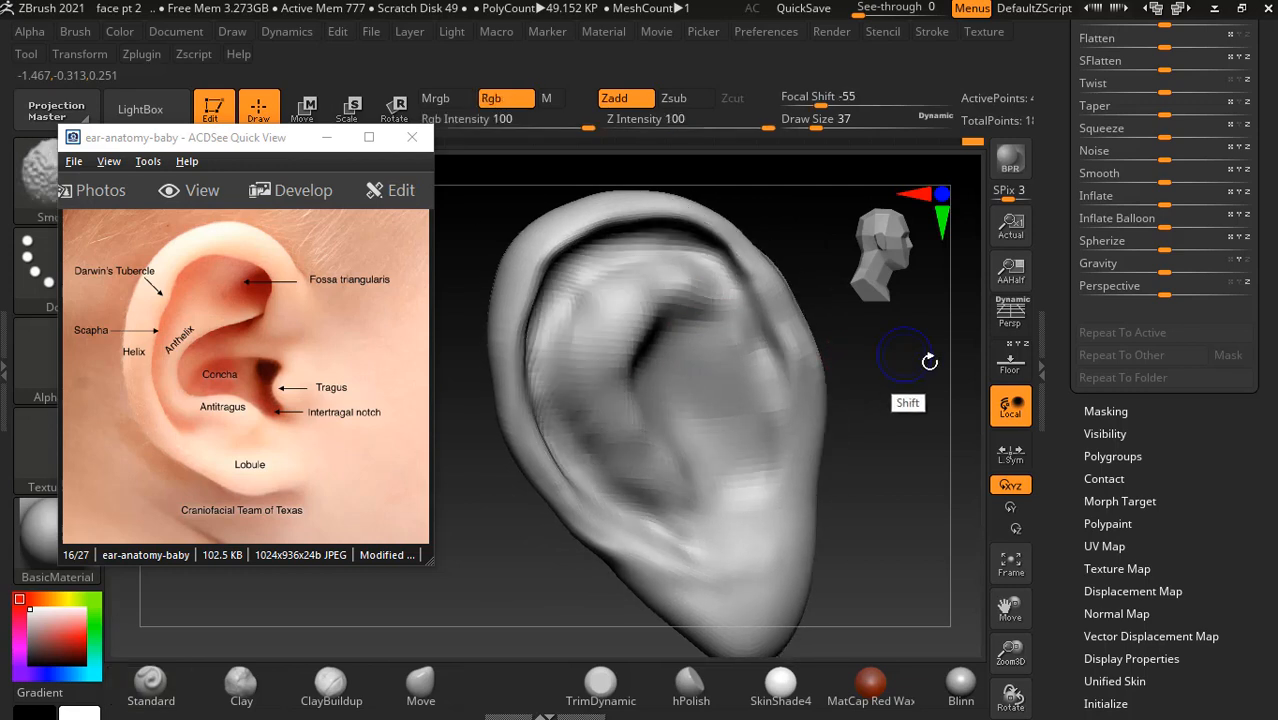
# - Mask the concha and intertragal notch by following the floor reference image, and hide the floor image again
pyautogui.click(1012, 362)
pyautogui.keyDown('alt'); pyautogui.moveTo(901, 461); pyautogui.dragTo(838, 455); pyautogui.keyUp('alt')
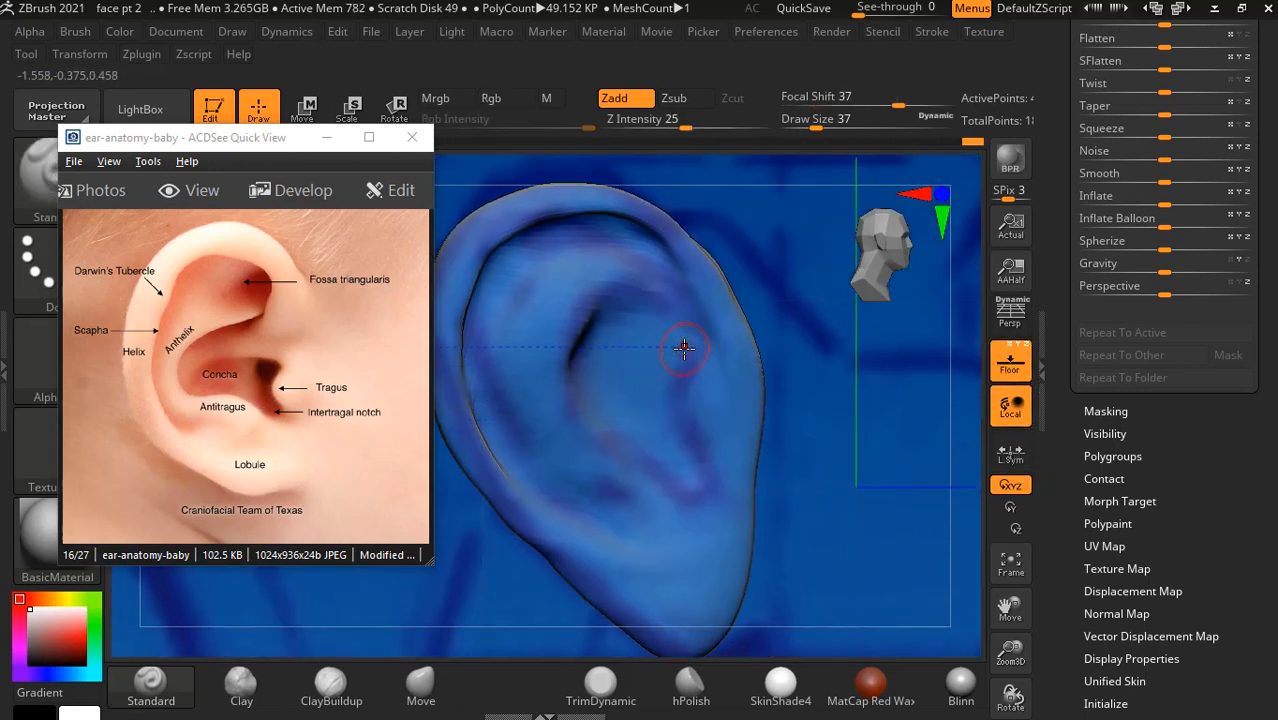
pyautogui.press('ctrl')
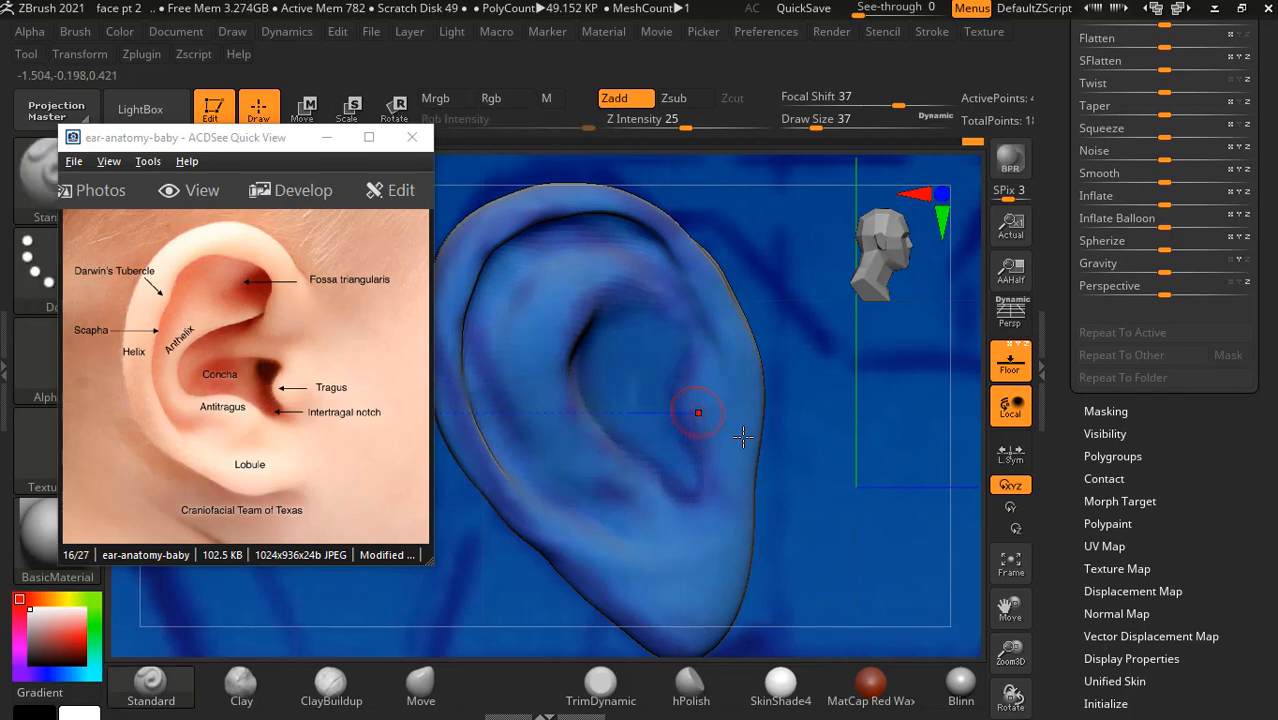
pyautogui.click(1009, 367)
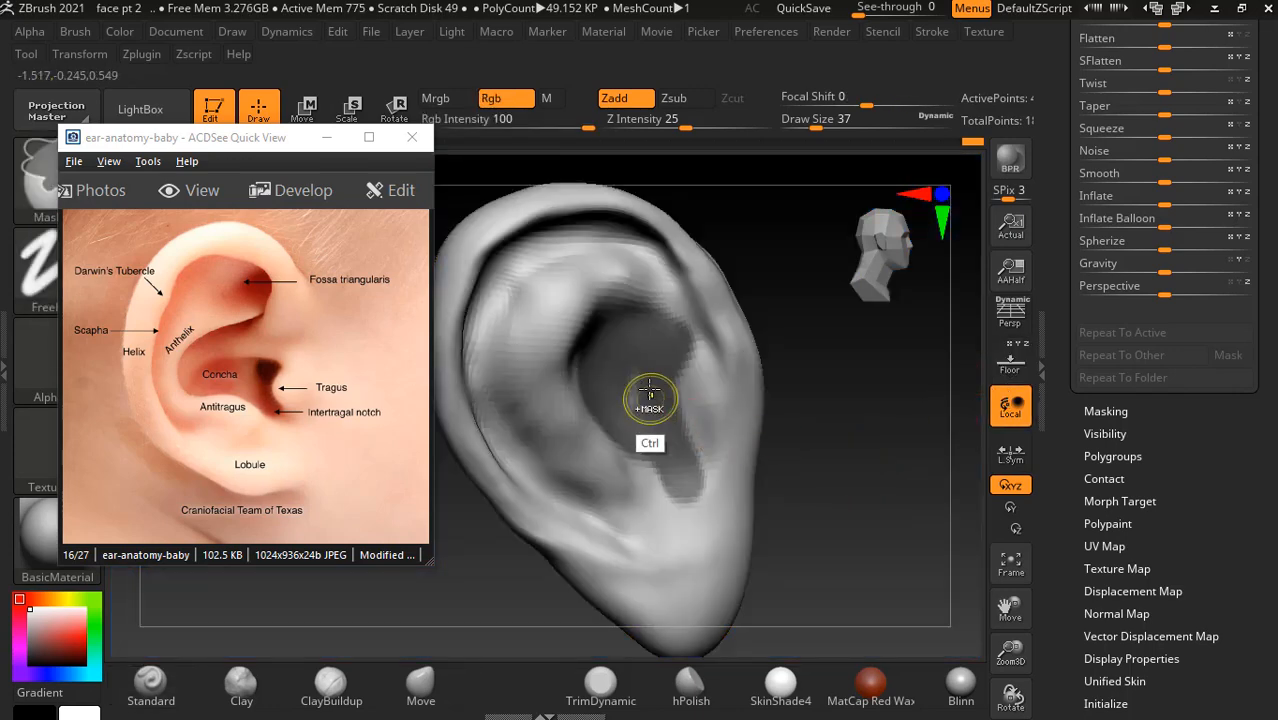
pyautogui.moveTo(650, 399)
pyautogui.keyDown('ctrl'); pyautogui.mouseDown()
pyautogui.moveTo(648, 374)
pyautogui.moveTo(649, 388)
pyautogui.mouseUp(); pyautogui.keyUp('ctrl')
# - Reshape the upper antihelix around the masked concha with the Move brush at draw size 85, trimming the mask near its upper edge
pyautogui.moveTo(847, 436); pyautogui.dragTo(870, 371)
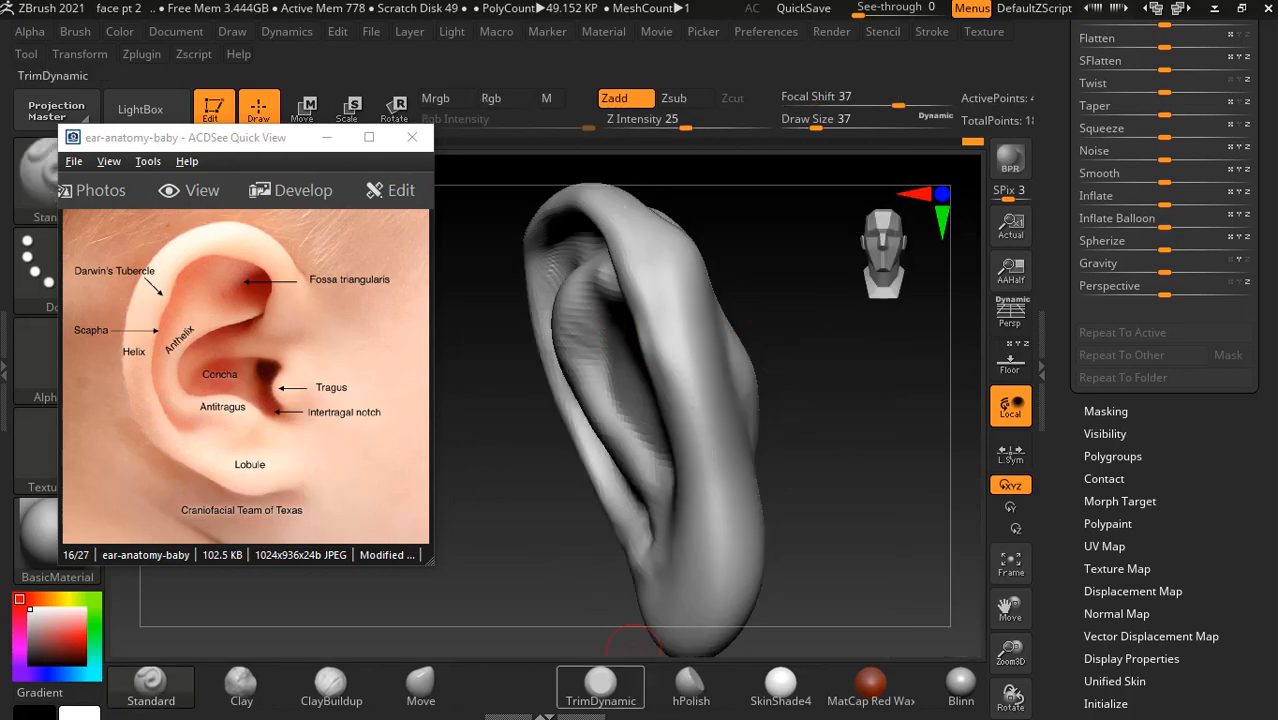
pyautogui.click(424, 688)
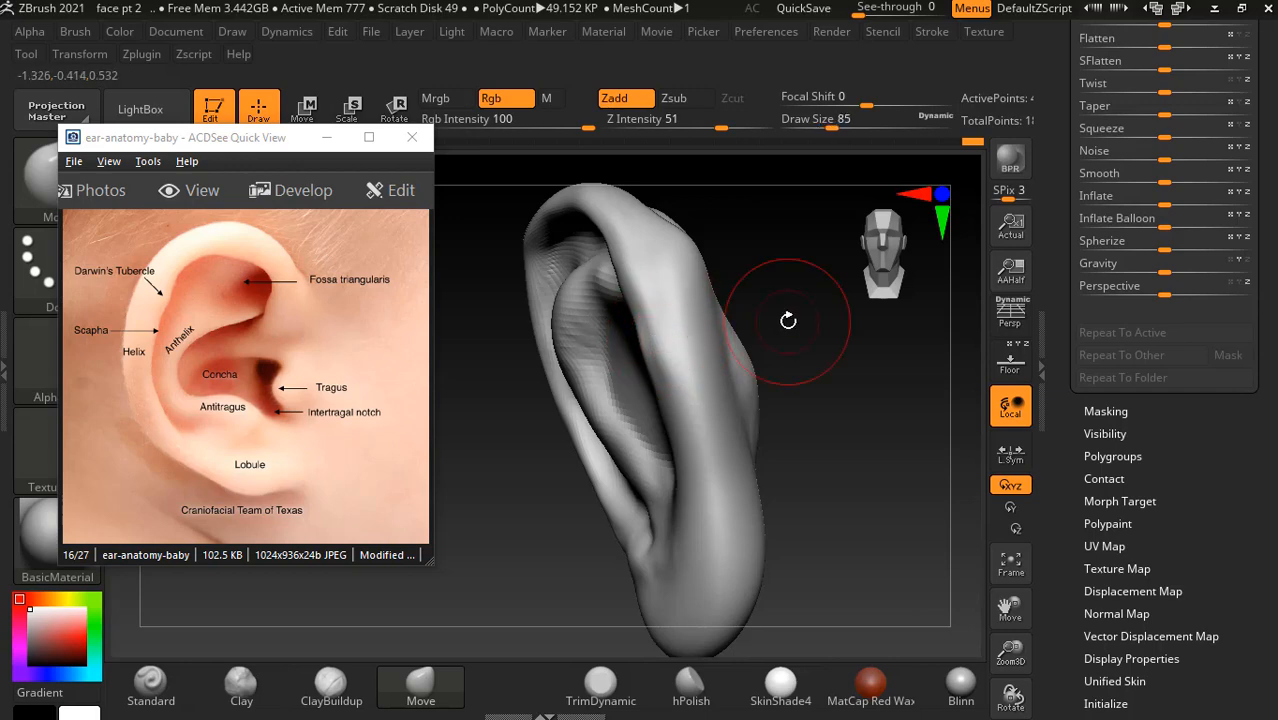
pyautogui.moveTo(788, 320)
pyautogui.mouseDown()
pyautogui.moveTo(760, 326)
pyautogui.moveTo(630, 292)
pyautogui.mouseUp()
pyautogui.moveTo(870, 366); pyautogui.dragTo(790, 384)
pyautogui.press('ctrl')
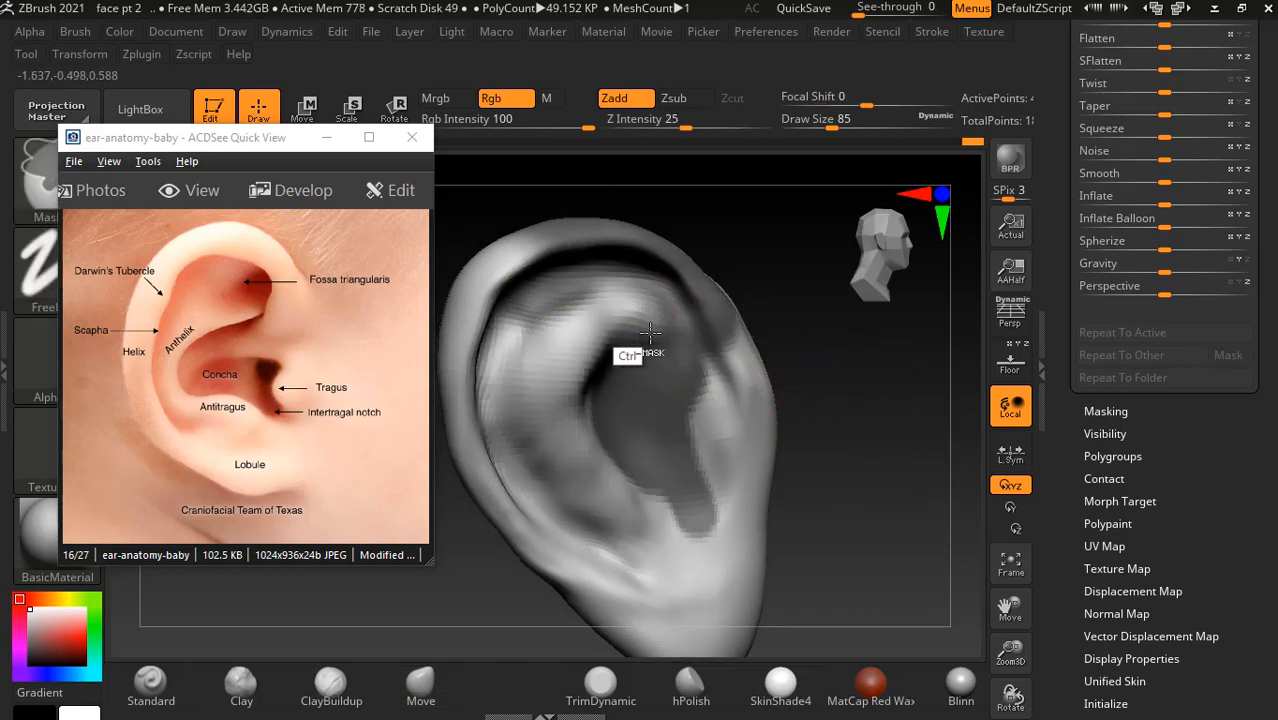
pyautogui.moveTo(868, 400)
pyautogui.mouseDown()
pyautogui.moveTo(879, 400)
pyautogui.moveTo(873, 383)
pyautogui.mouseUp()
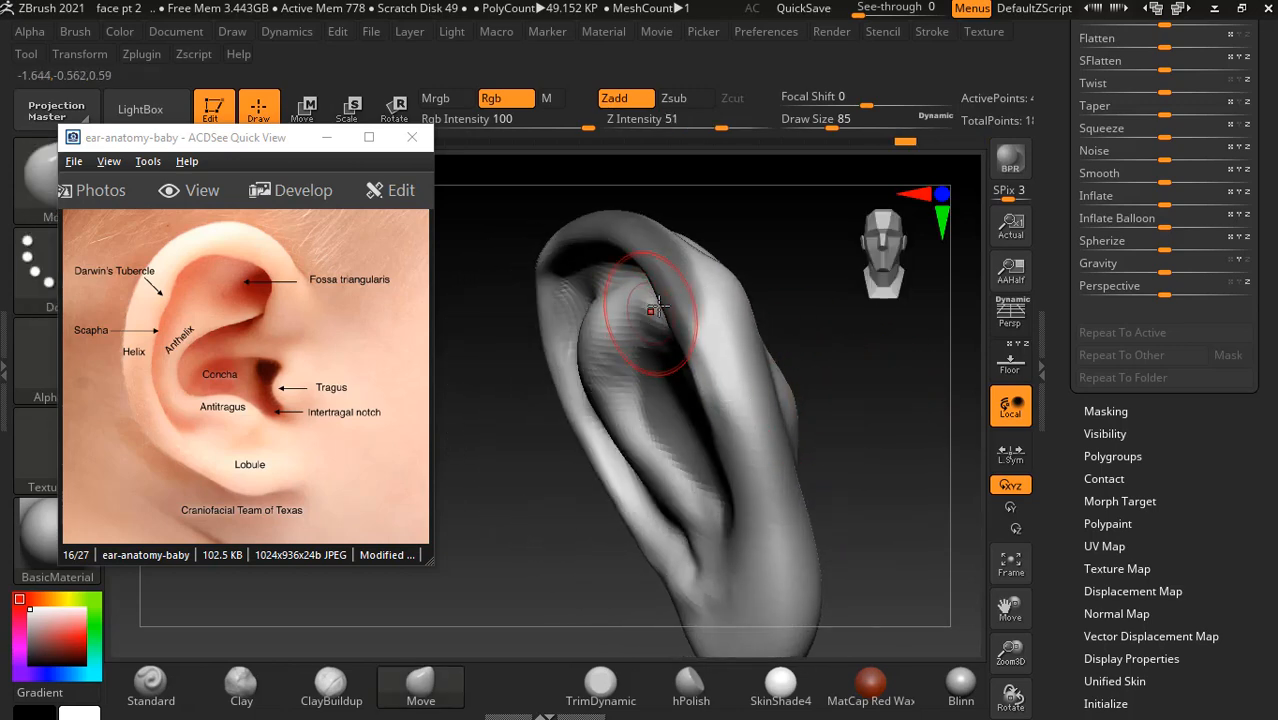
pyautogui.moveTo(805, 310); pyautogui.dragTo(839, 322)
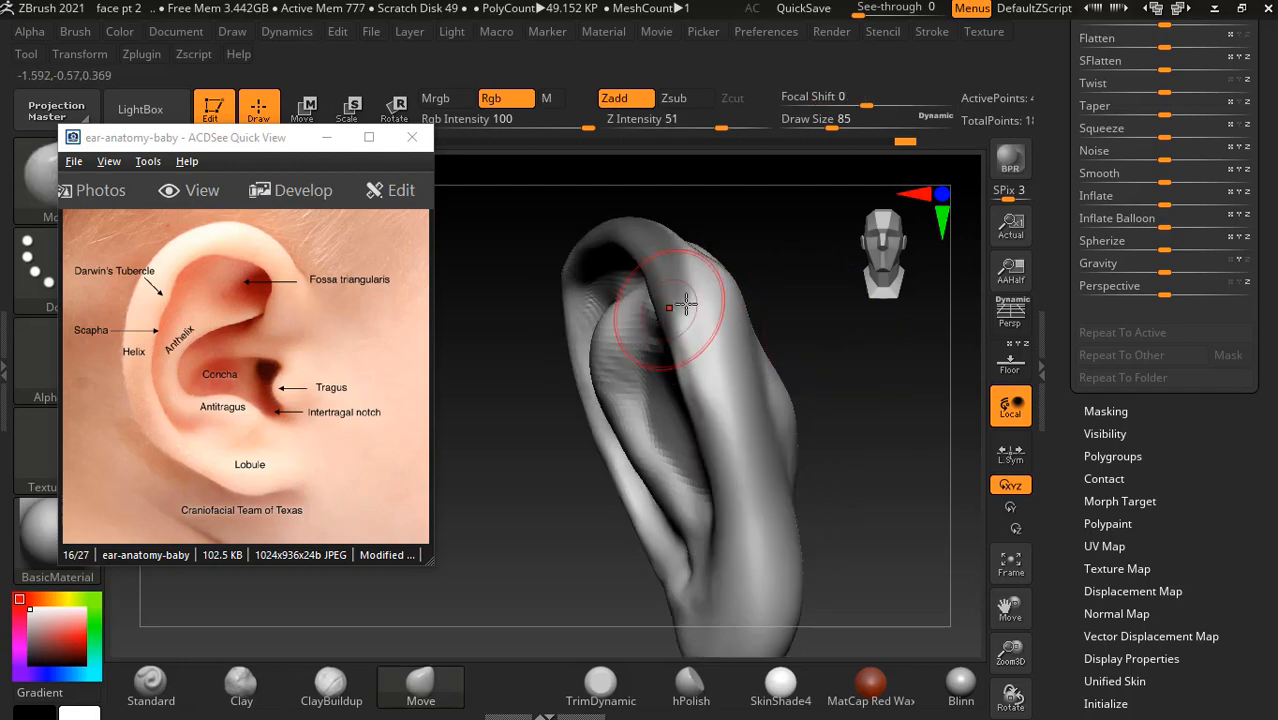
pyautogui.moveTo(765, 298)
pyautogui.mouseDown()
pyautogui.moveTo(785, 285)
pyautogui.moveTo(805, 308)
pyautogui.moveTo(793, 345)
pyautogui.moveTo(830, 346)
pyautogui.mouseUp()
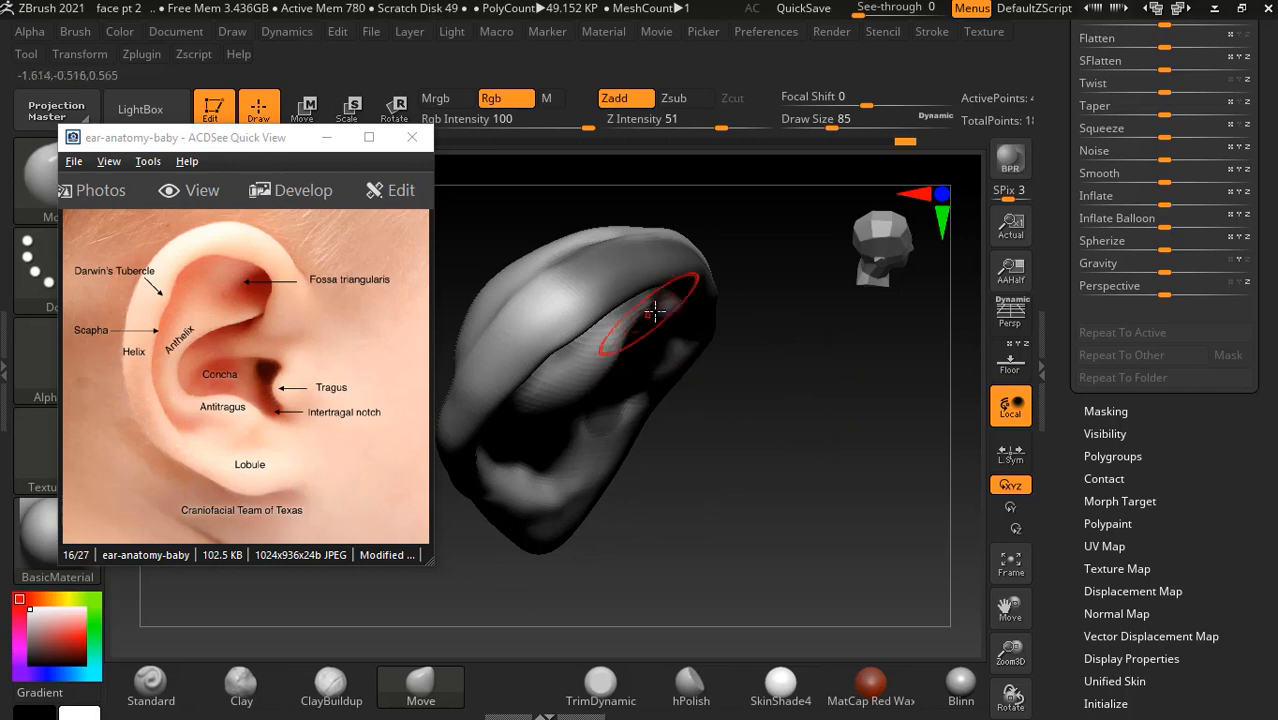
pyautogui.moveTo(873, 416); pyautogui.dragTo(903, 440)
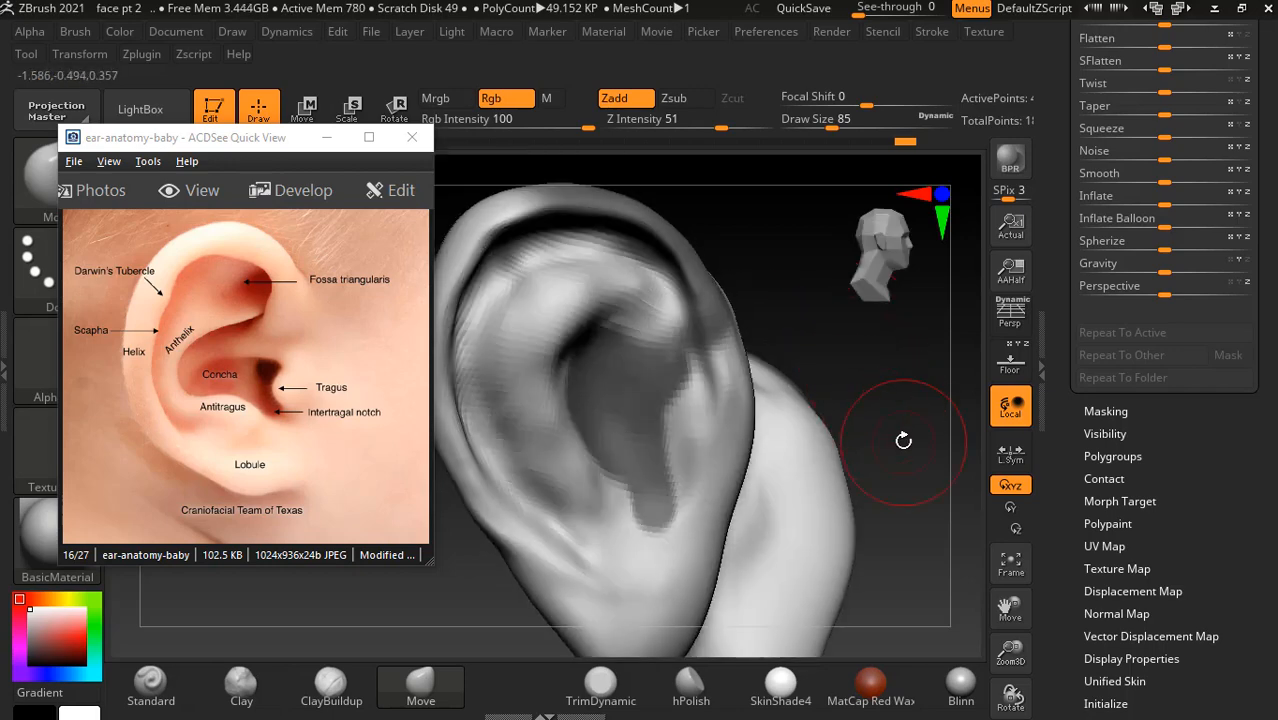
# - Invert the mask and pull the front end of the helix toward the concha with the Move brush, reducing draw size to 37
pyautogui.moveTo(918, 391); pyautogui.dragTo(930, 402)
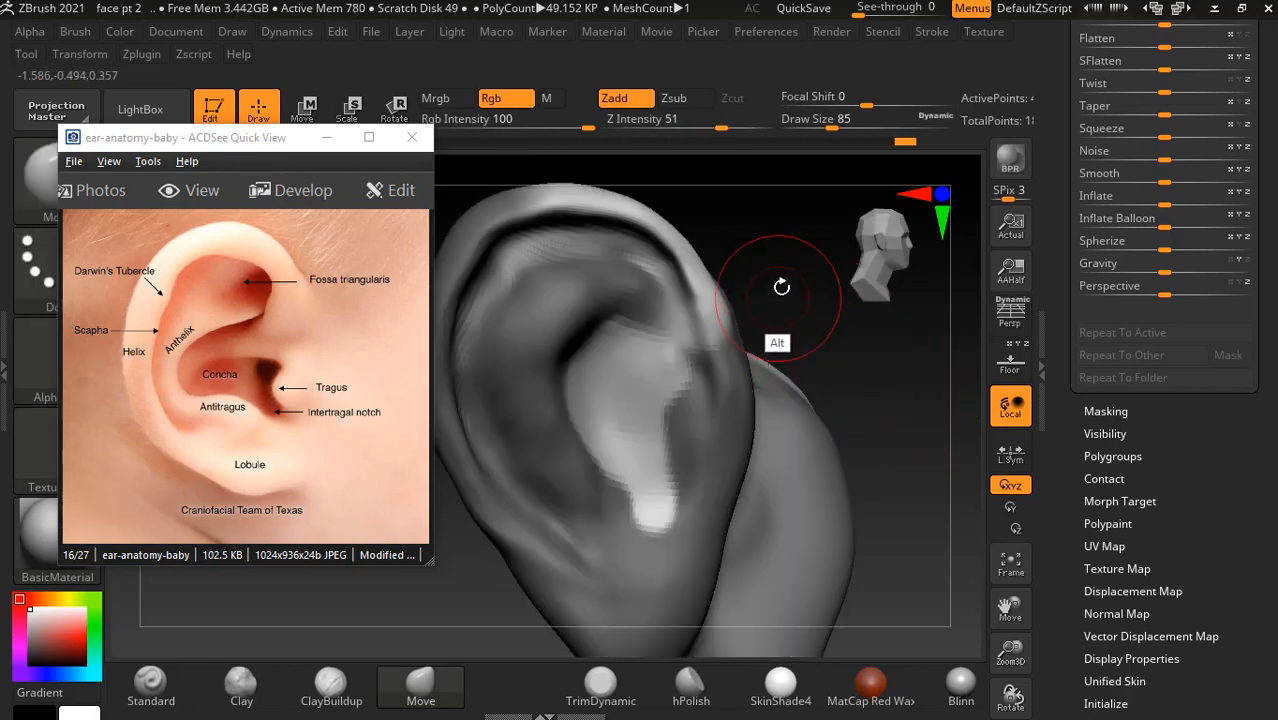
pyautogui.moveTo(781, 287); pyautogui.dragTo(790, 297)
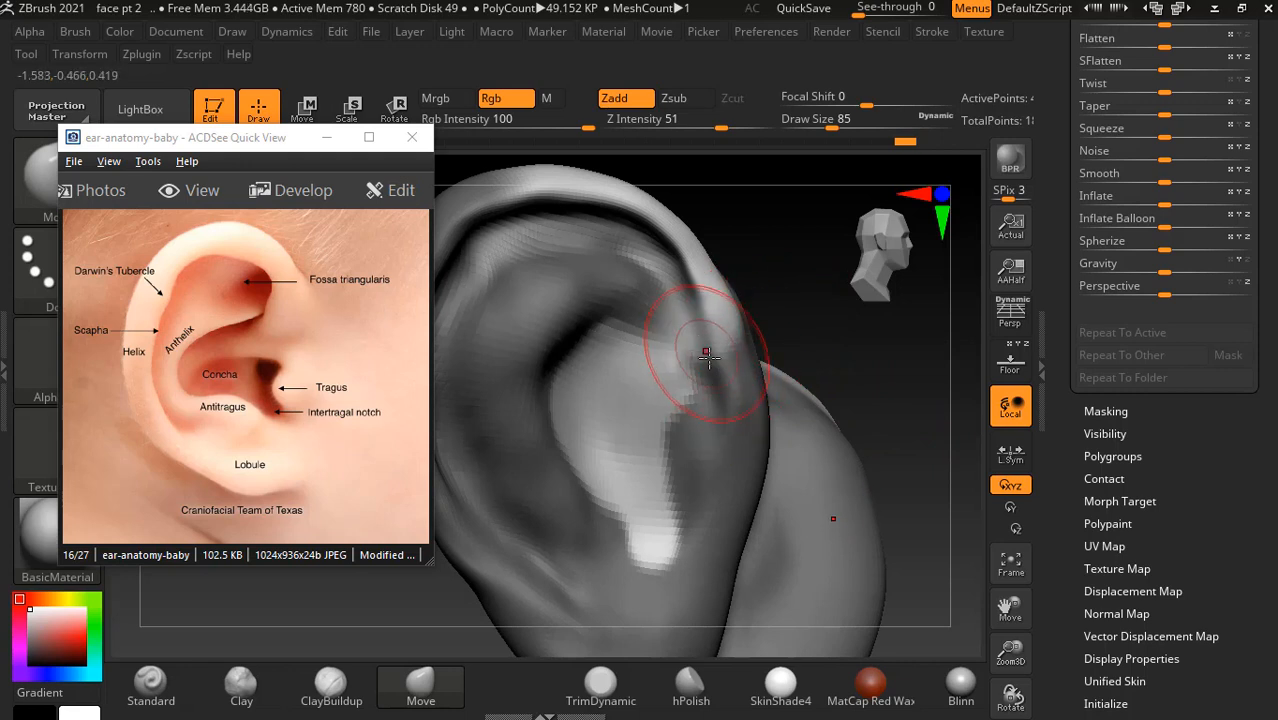
pyautogui.press('[')
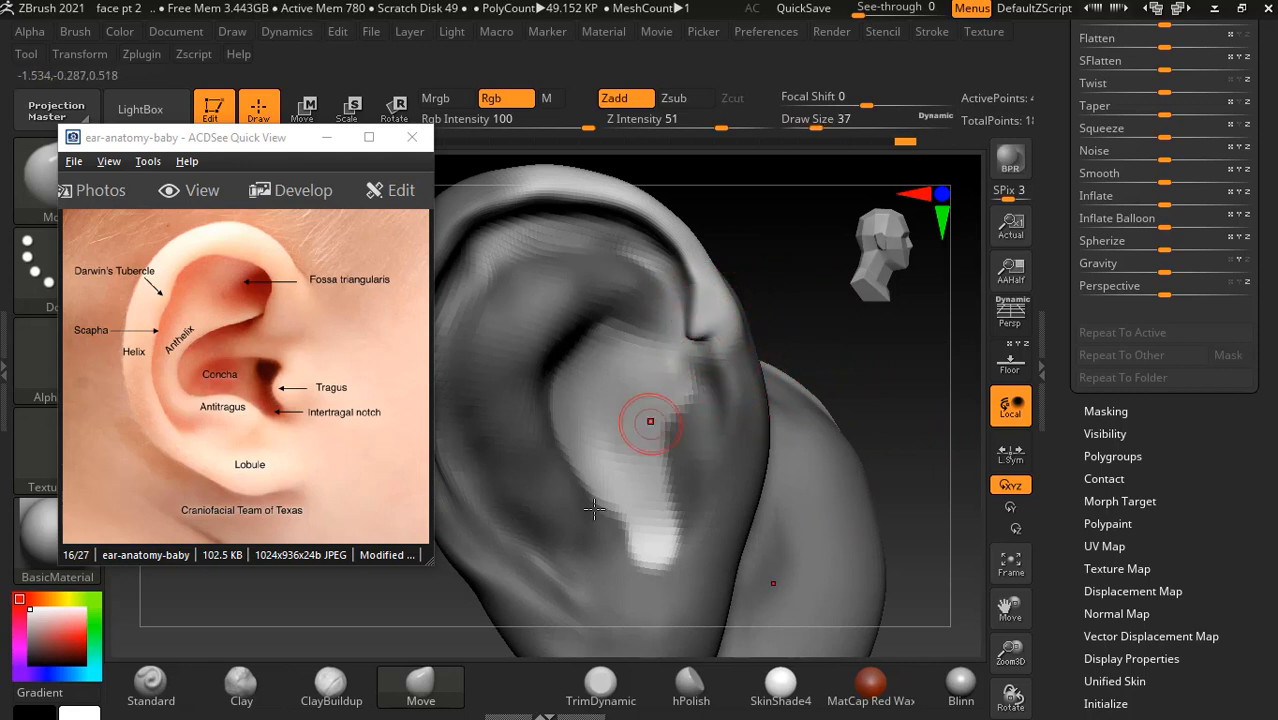
# - Build up the crus of the helix where it runs into the concha with the Standard brush at draw size 37
pyautogui.click(150, 683)
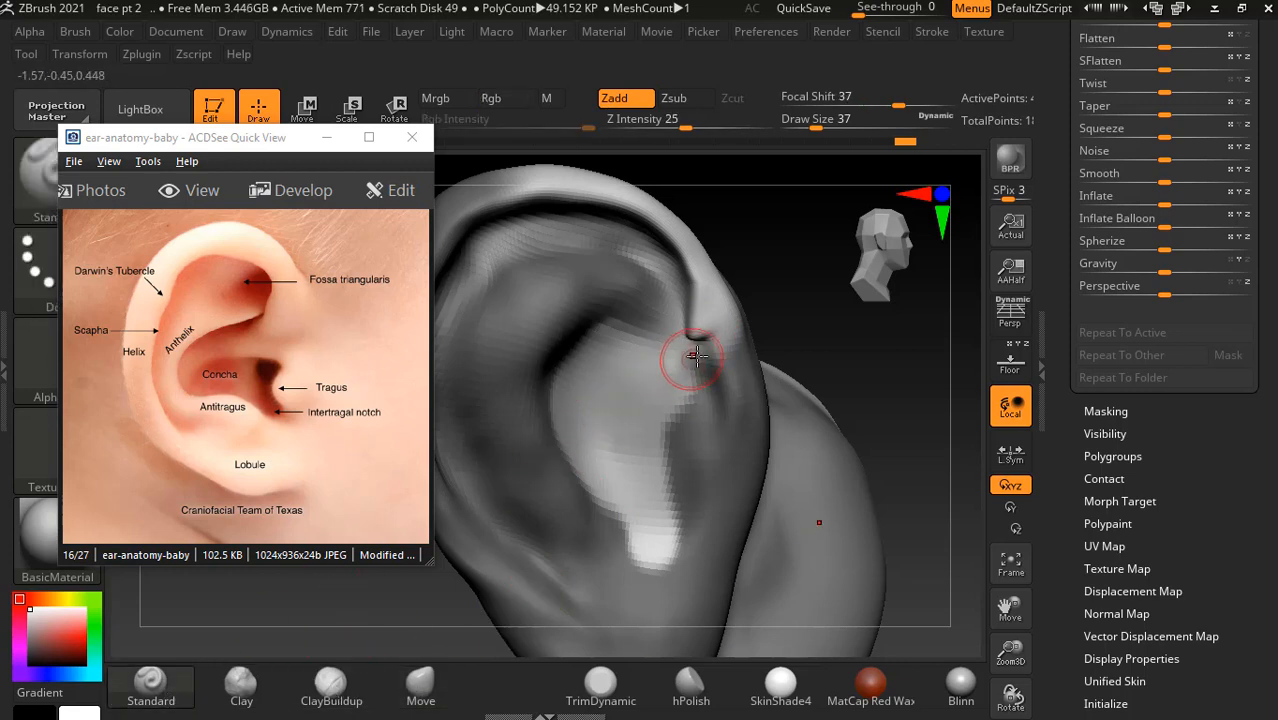
pyautogui.moveTo(696, 356); pyautogui.dragTo(756, 285, button='right')
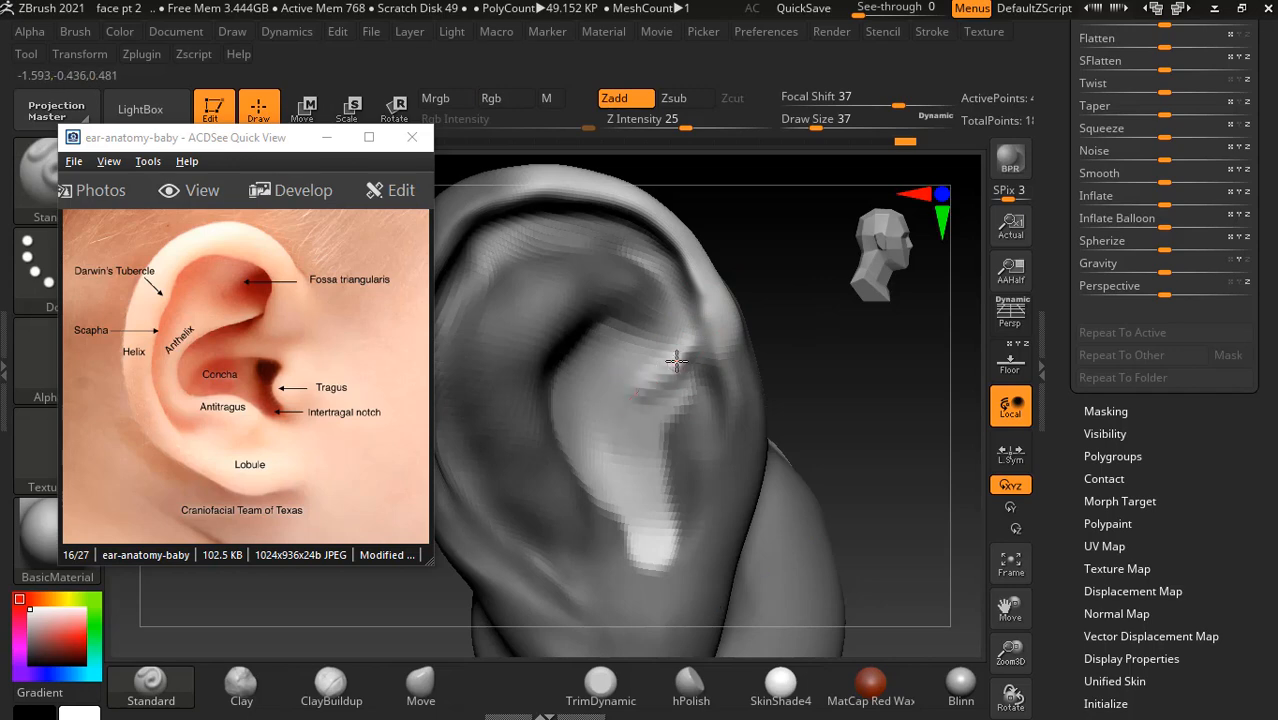
pyautogui.moveTo(882, 347); pyautogui.dragTo(708, 405, button='right')
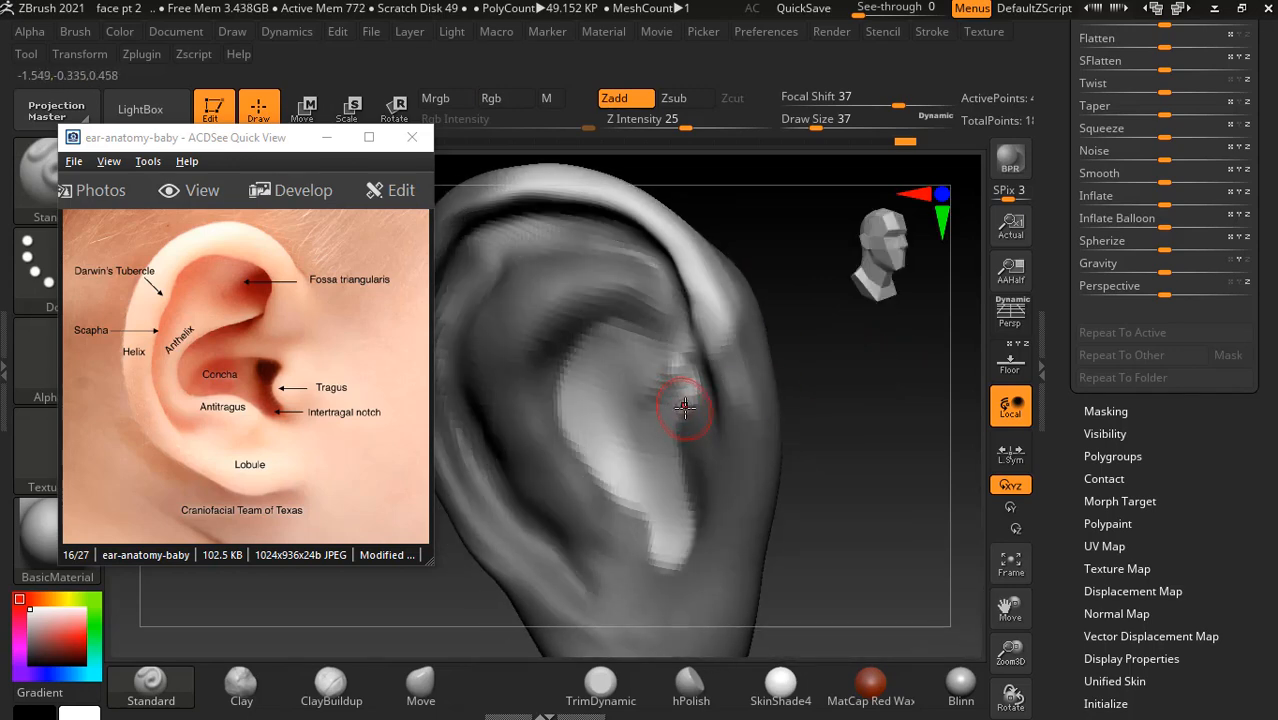
# - Carve the unmasked concha deeper down to the intertragal notch with the Standard brush in subtract mode at draw size 57
pyautogui.moveTo(648, 397)
pyautogui.keyDown('alt'); pyautogui.mouseDown()
pyautogui.moveTo(598, 381)
pyautogui.moveTo(629, 347)
pyautogui.moveTo(602, 380)
pyautogui.moveTo(608, 468)
pyautogui.mouseUp(); pyautogui.keyUp('alt')
pyautogui.moveTo(605, 376)
pyautogui.keyDown('alt'); pyautogui.mouseDown()
pyautogui.moveTo(649, 332)
pyautogui.moveTo(628, 341)
pyautogui.mouseUp(); pyautogui.keyUp('alt')
pyautogui.keyDown('alt'); pyautogui.moveTo(602, 383); pyautogui.dragTo(613, 450); pyautogui.keyUp('alt')
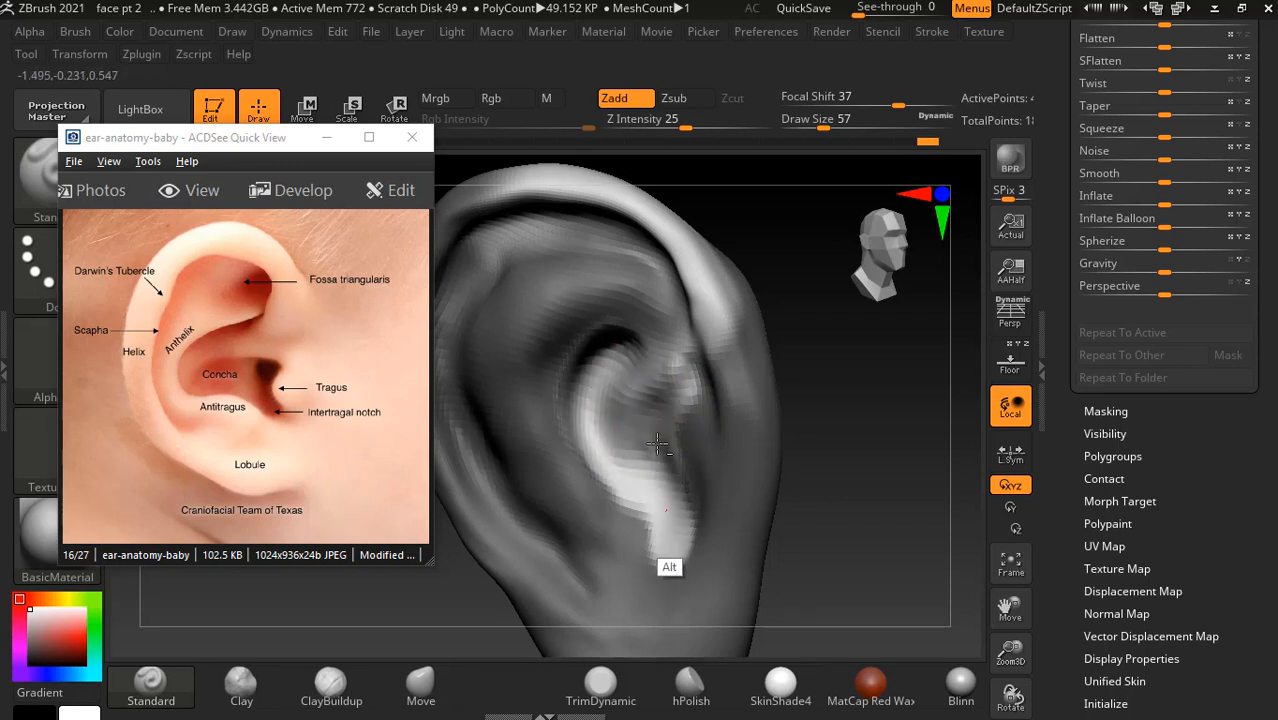
pyautogui.moveTo(657, 444)
pyautogui.keyDown('alt'); pyautogui.mouseDown()
pyautogui.moveTo(674, 498)
pyautogui.moveTo(684, 490)
pyautogui.mouseUp(); pyautogui.keyUp('alt')
pyautogui.moveTo(905, 418); pyautogui.dragTo(955, 418)
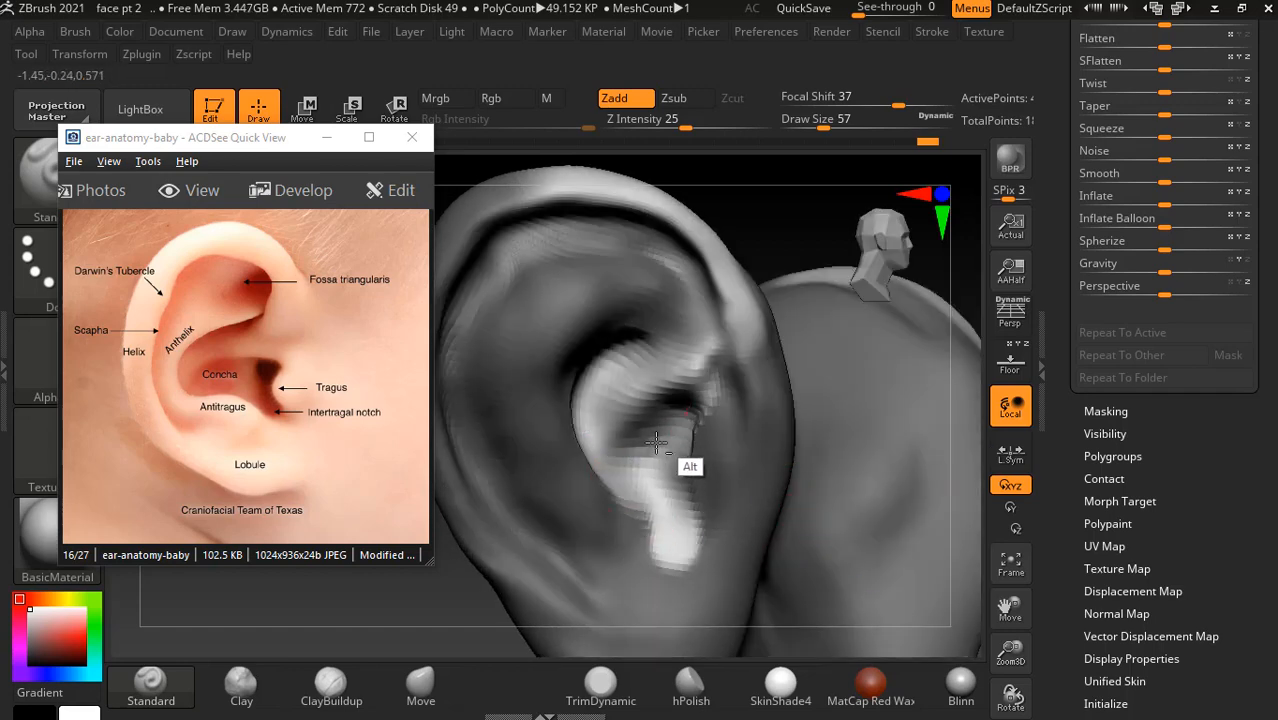
pyautogui.moveTo(683, 455)
pyautogui.keyDown('alt'); pyautogui.mouseDown()
pyautogui.moveTo(668, 463)
pyautogui.moveTo(655, 543)
pyautogui.moveTo(665, 575)
pyautogui.moveTo(660, 550)
pyautogui.mouseUp(); pyautogui.keyUp('alt')
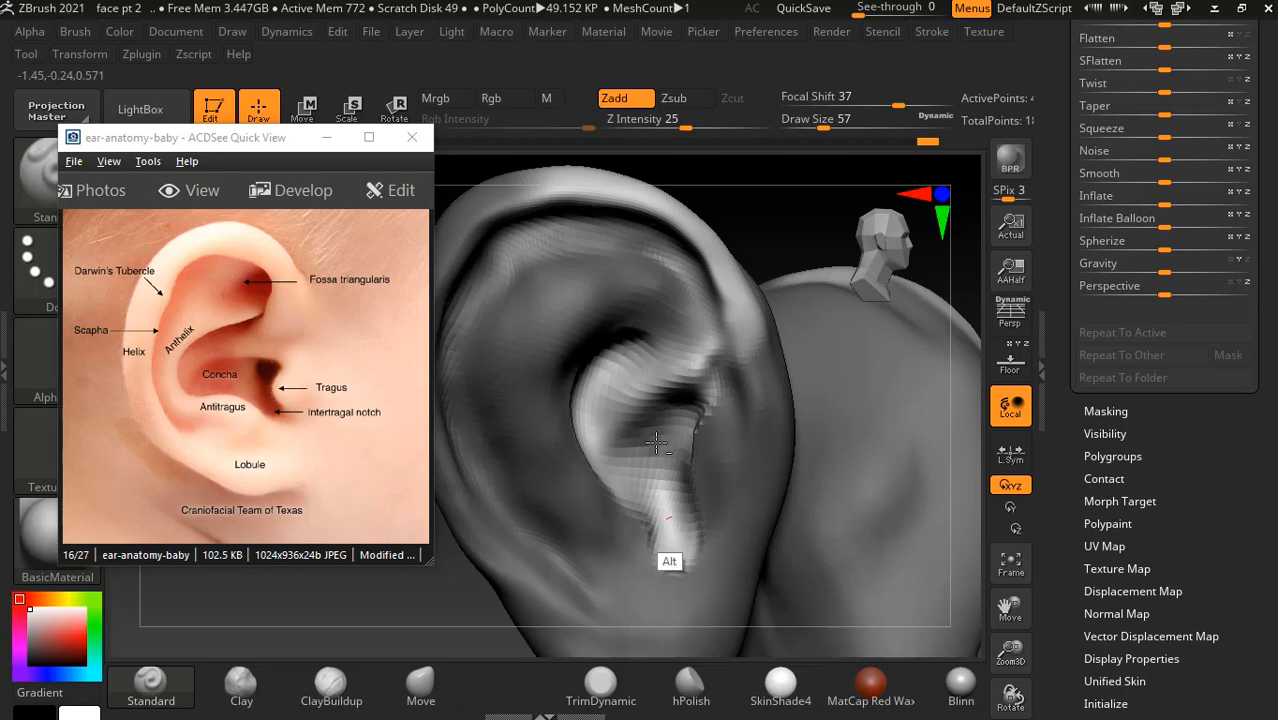
# - Clear the mask and hollow the ear canal opening beneath the crus of the helix with the Standard brush at draw size 57
pyautogui.moveTo(722, 218); pyautogui.dragTo(807, 362)
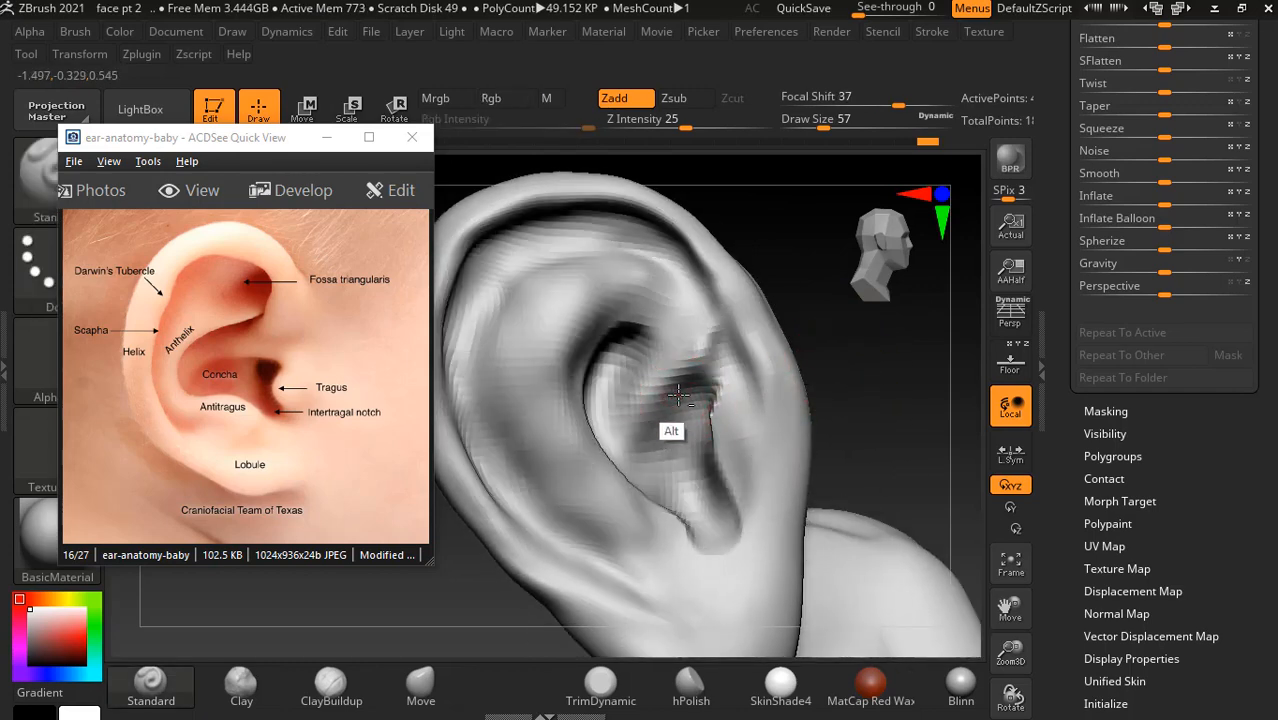
pyautogui.keyDown('alt'); pyautogui.moveTo(678, 395); pyautogui.dragTo(656, 397); pyautogui.keyUp('alt')
pyautogui.keyDown('shift'); pyautogui.moveTo(890, 383); pyautogui.dragTo(890, 372); pyautogui.keyUp('shift')
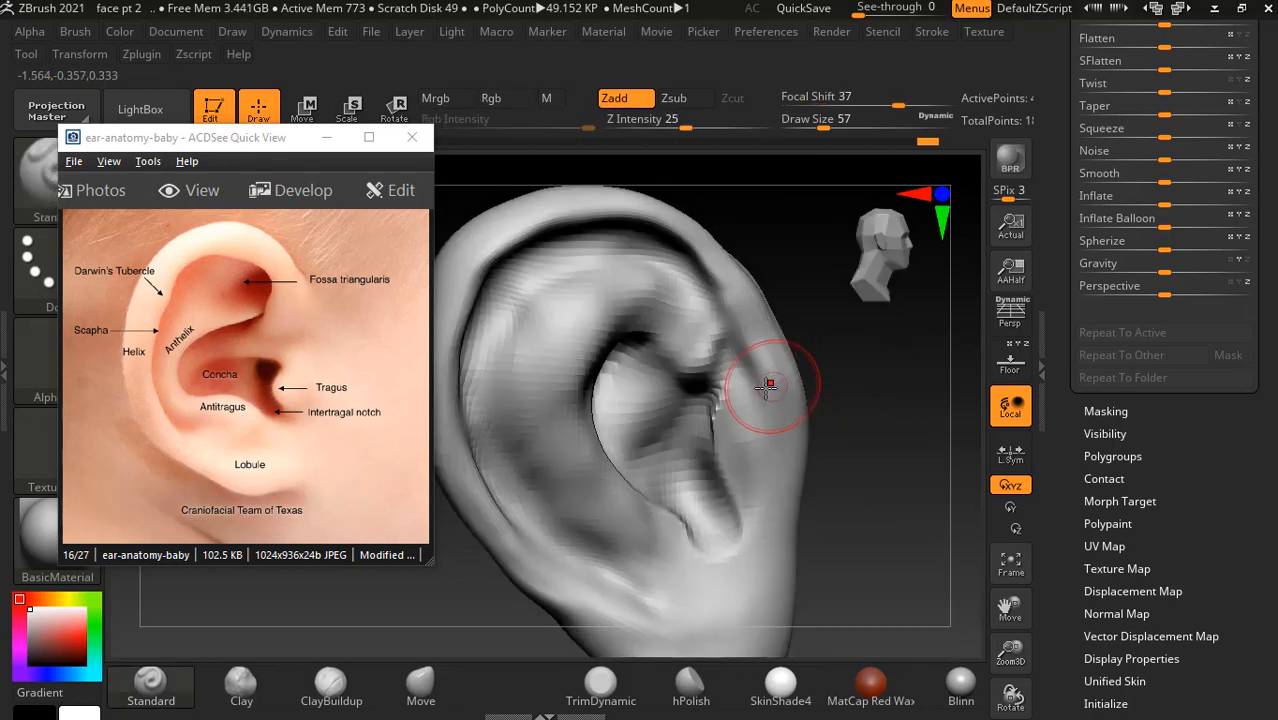
pyautogui.moveTo(728, 377); pyautogui.dragTo(766, 398)
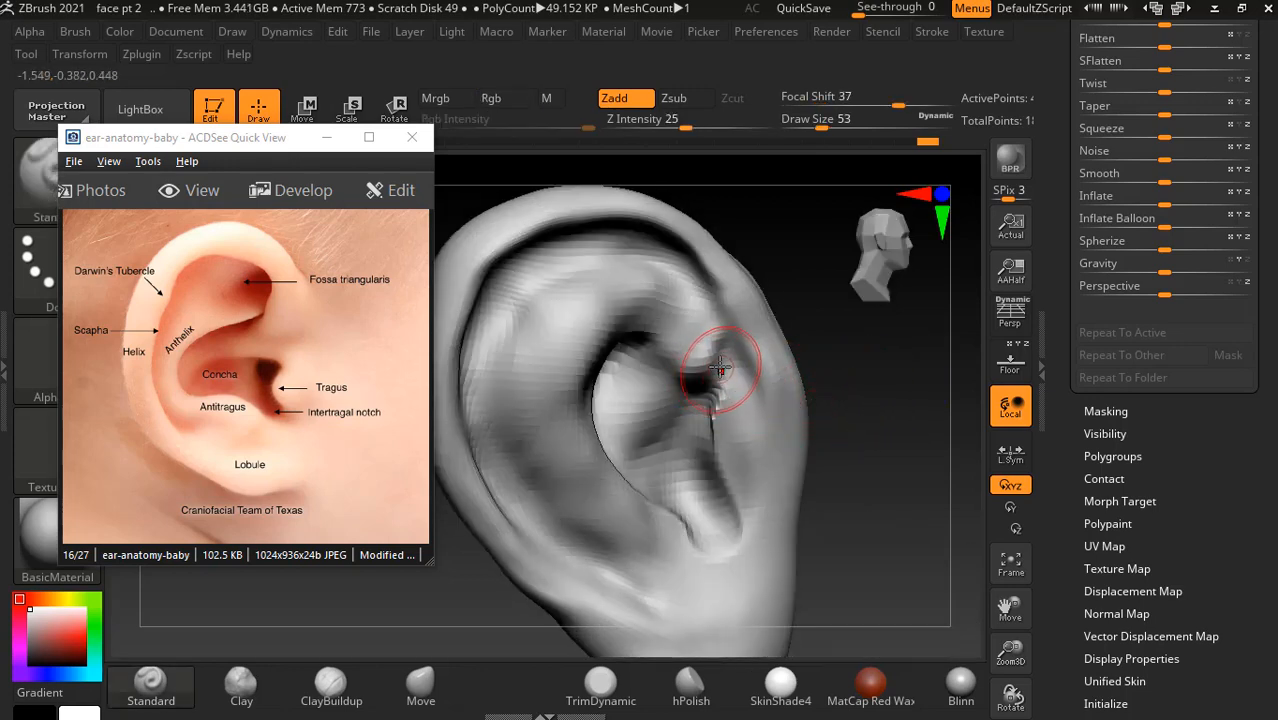
# - Mask the crus of the helix from the front rim into the concha at draw size 33, and invert the mask
pyautogui.press('[')
pyautogui.press('[')
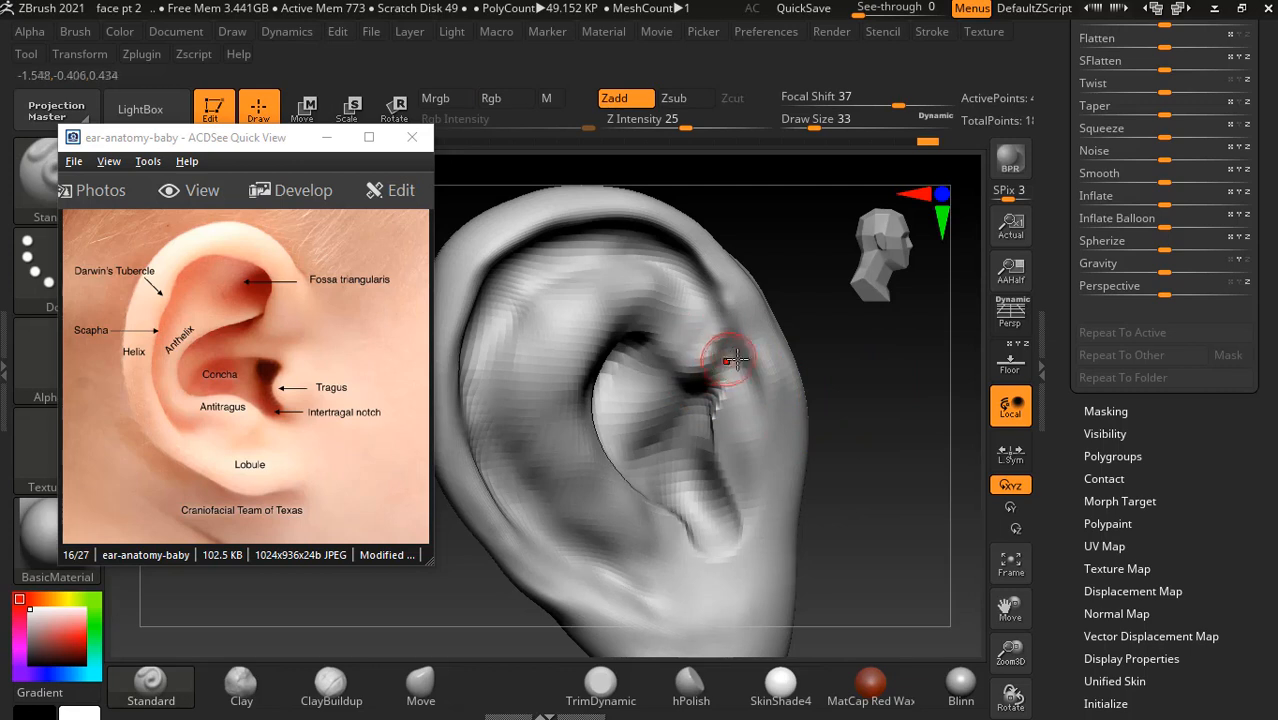
pyautogui.press('ctrl')
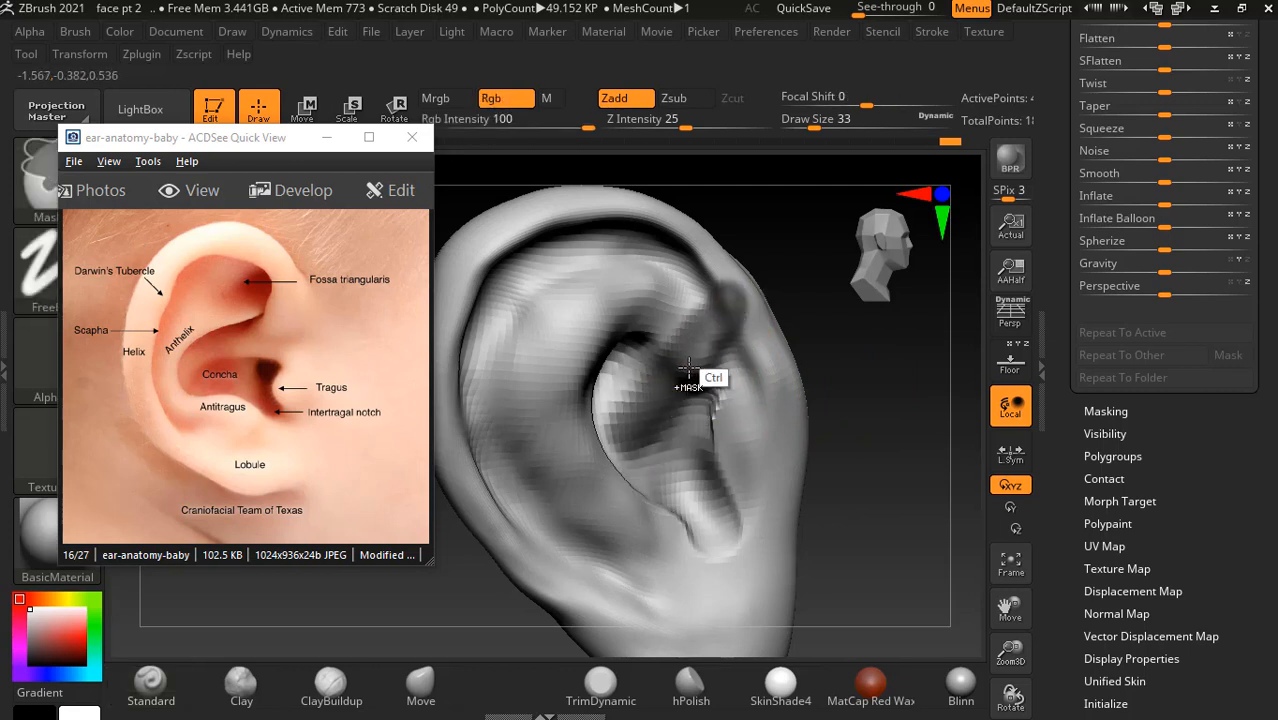
pyautogui.moveTo(716, 288)
pyautogui.keyDown('ctrl'); pyautogui.mouseDown()
pyautogui.moveTo(748, 340)
pyautogui.moveTo(730, 340)
pyautogui.mouseUp(); pyautogui.keyUp('ctrl')
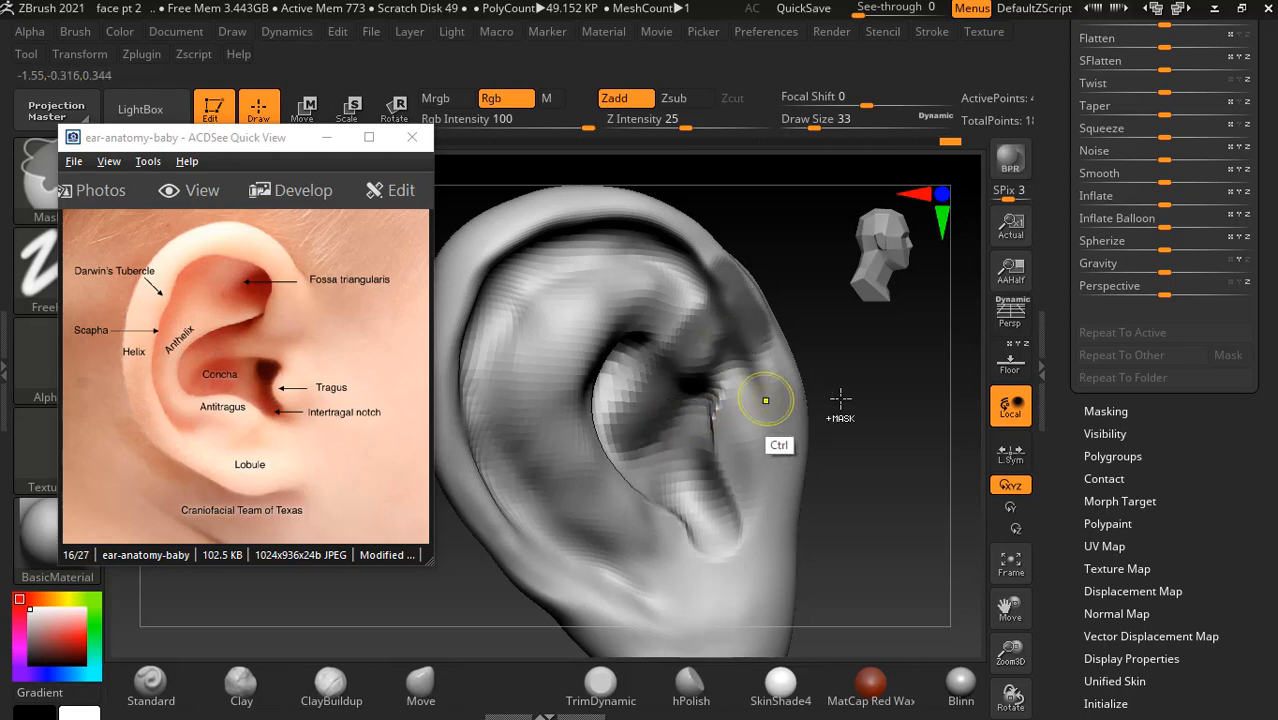
pyautogui.keyDown('ctrl'); pyautogui.click(884, 396); pyautogui.keyUp('ctrl')
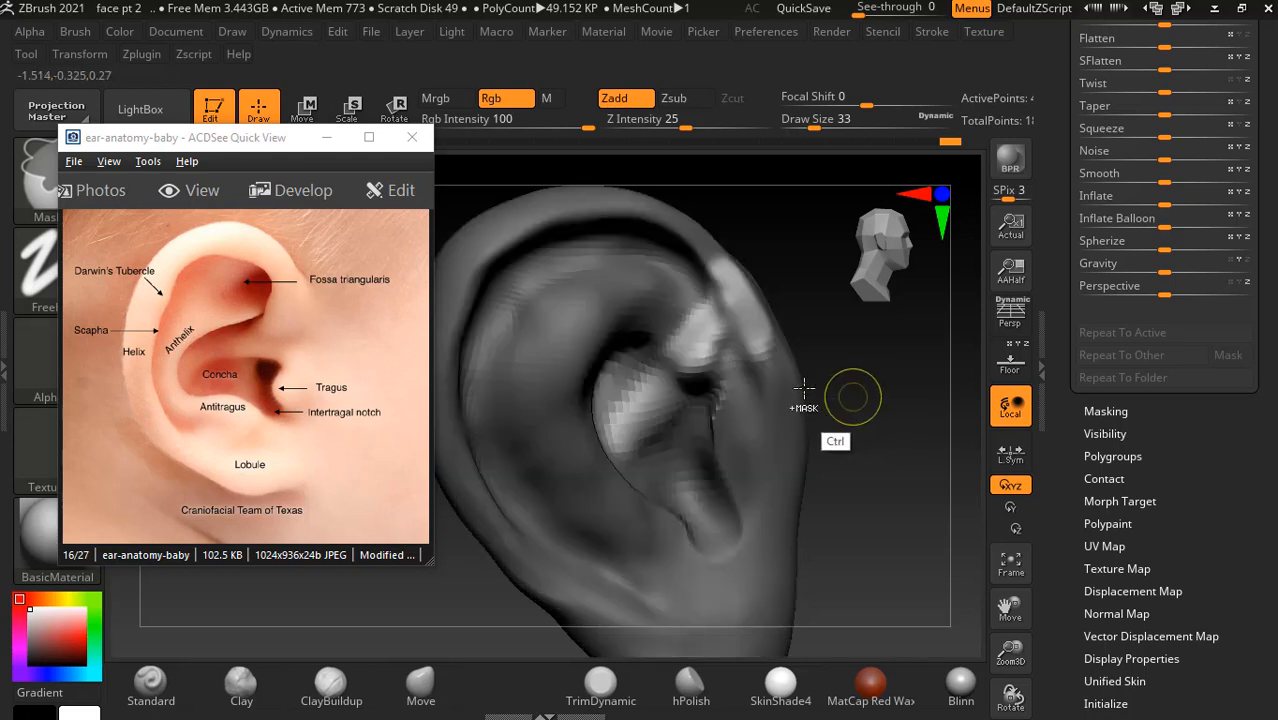
# - Build up the unmasked crus of the helix with the ClayBuildup brush at Z Intensity 1 and smooth its surface
pyautogui.click(340, 690)
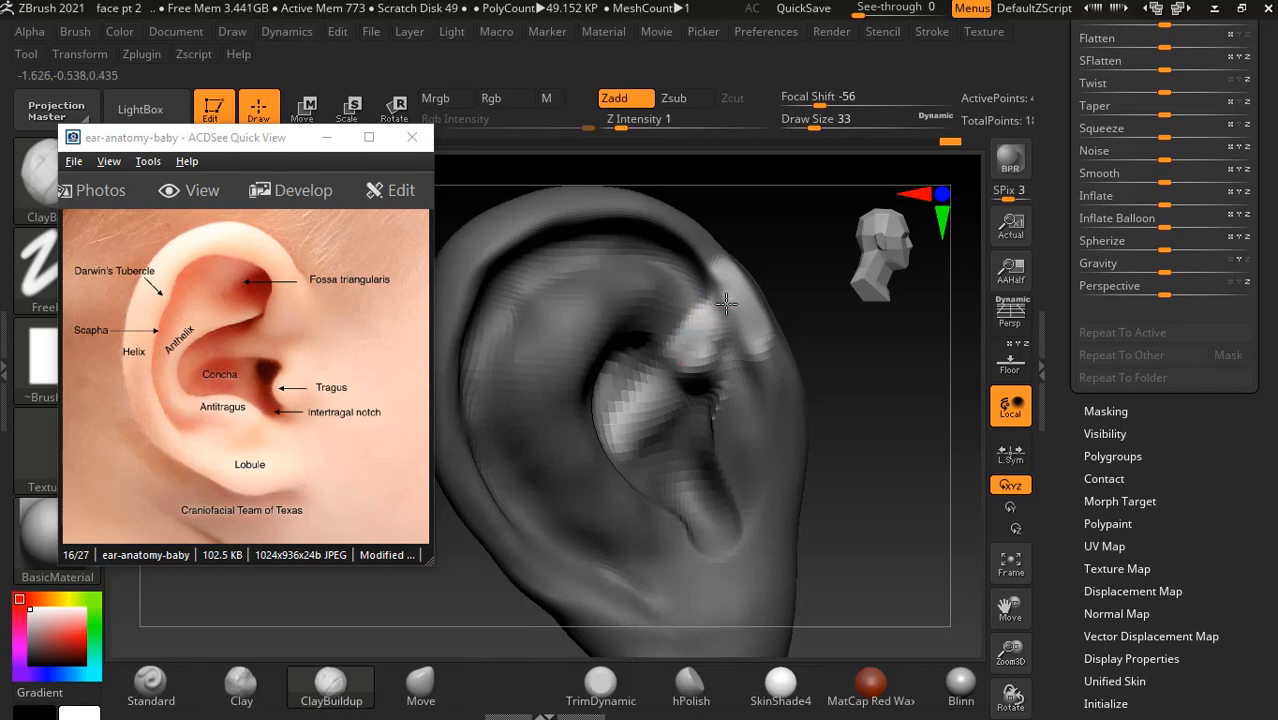
pyautogui.moveTo(884, 380); pyautogui.dragTo(750, 343)
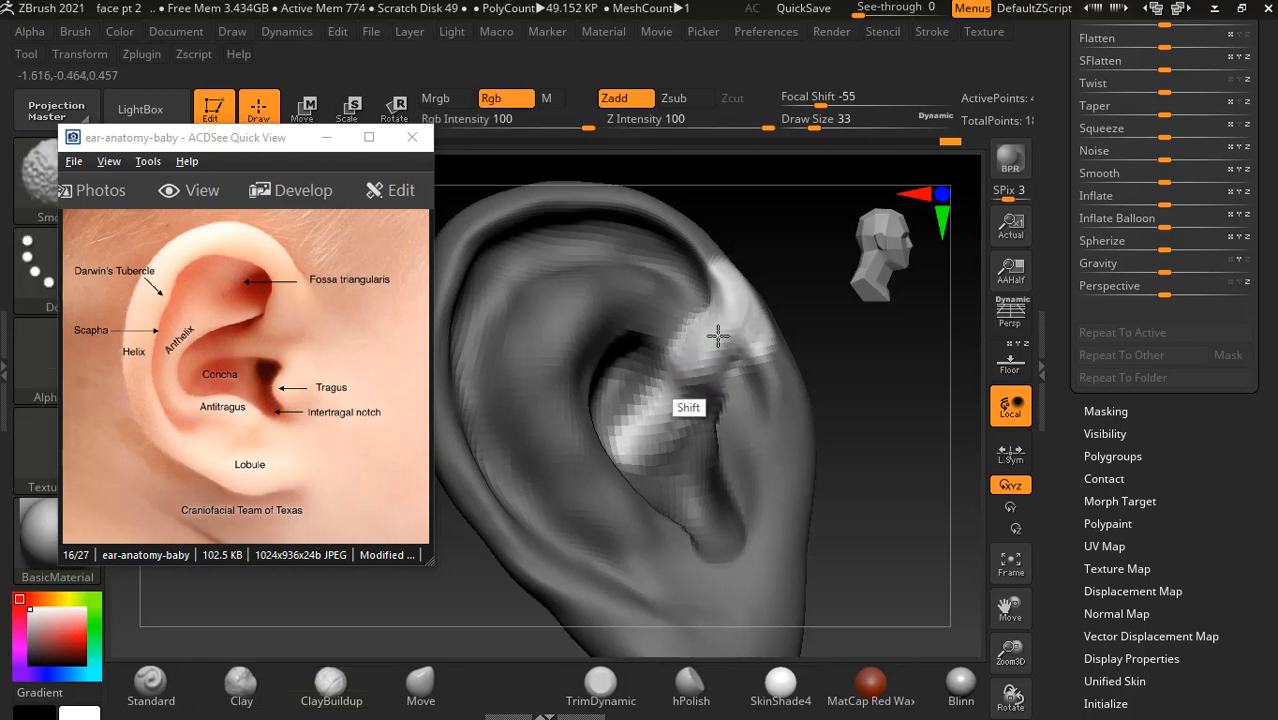
pyautogui.moveTo(893, 376); pyautogui.dragTo(820, 350)
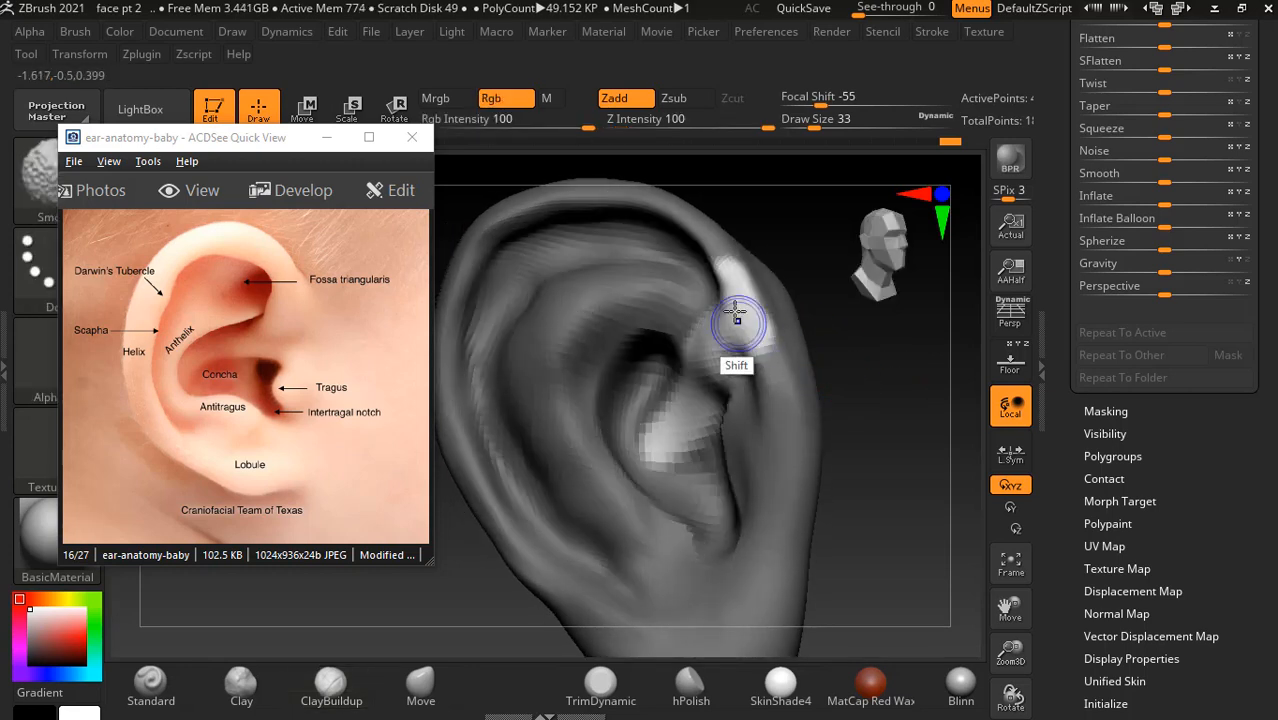
pyautogui.keyDown('shift'); pyautogui.moveTo(736, 320); pyautogui.dragTo(727, 362); pyautogui.keyUp('shift')
pyautogui.keyDown('shift'); pyautogui.moveTo(862, 388); pyautogui.dragTo(905, 395); pyautogui.keyUp('shift')
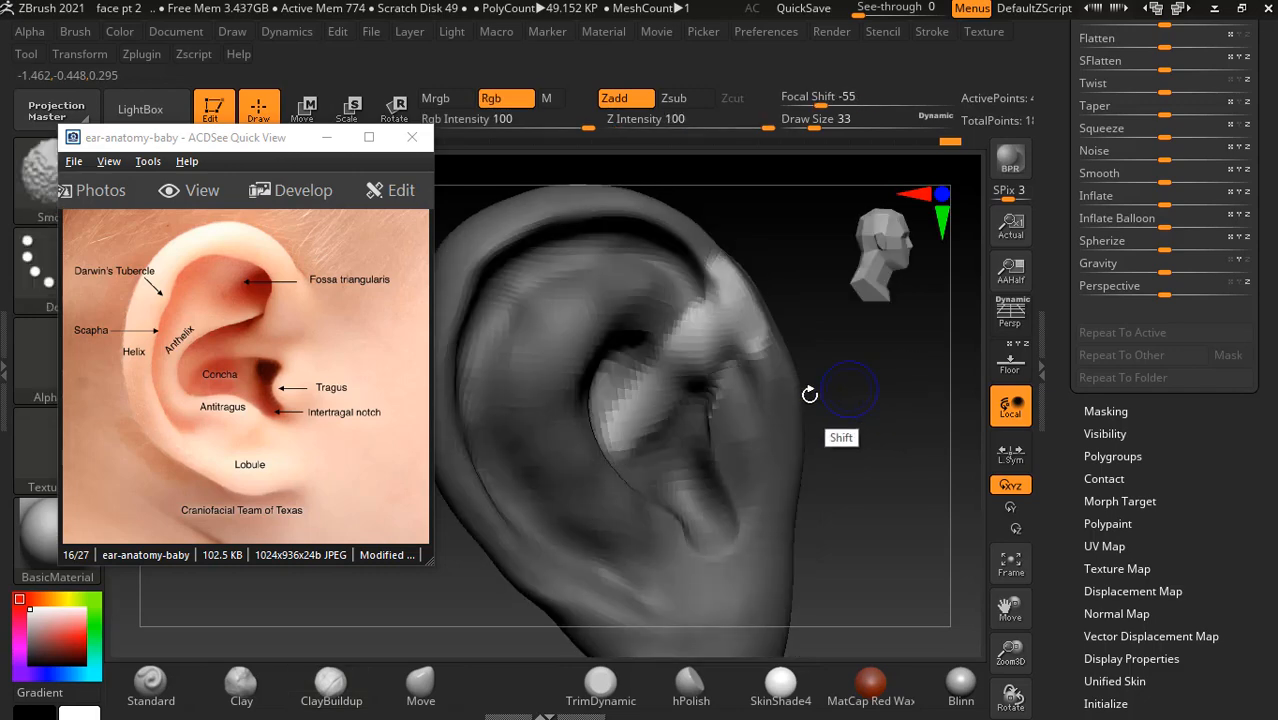
# - Invert the mask to protect the crus of the helix and leave the rest of the ear editable
pyautogui.keyDown('ctrl'); pyautogui.click(905, 355); pyautogui.keyUp('ctrl')
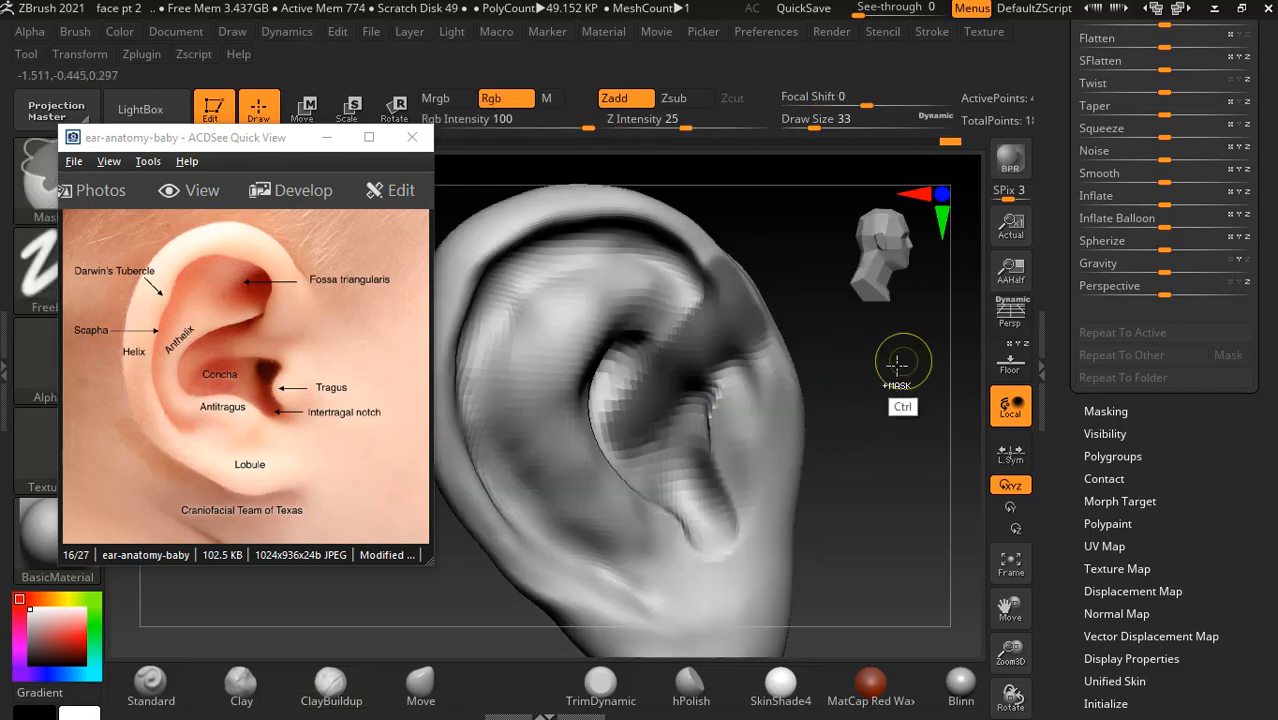
pyautogui.keyDown('ctrl'); pyautogui.click(893, 400); pyautogui.keyUp('ctrl')
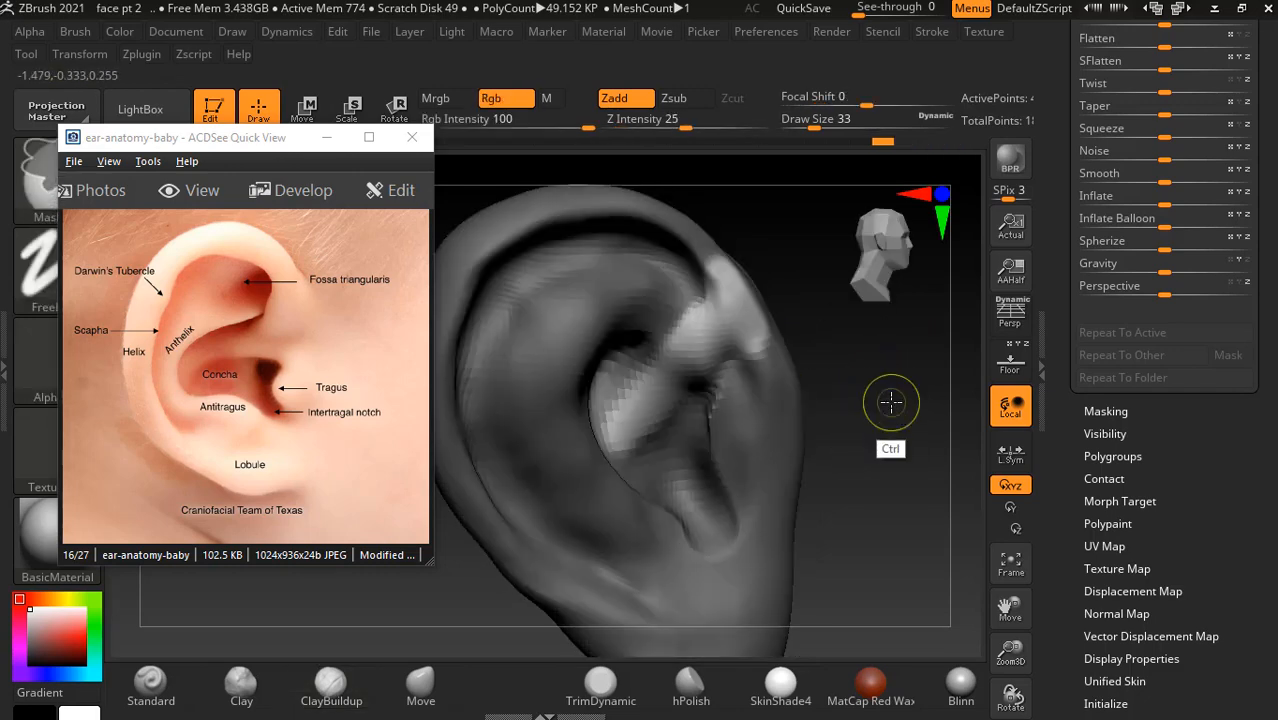
pyautogui.keyDown('ctrl'); pyautogui.click(893, 397); pyautogui.keyUp('ctrl')
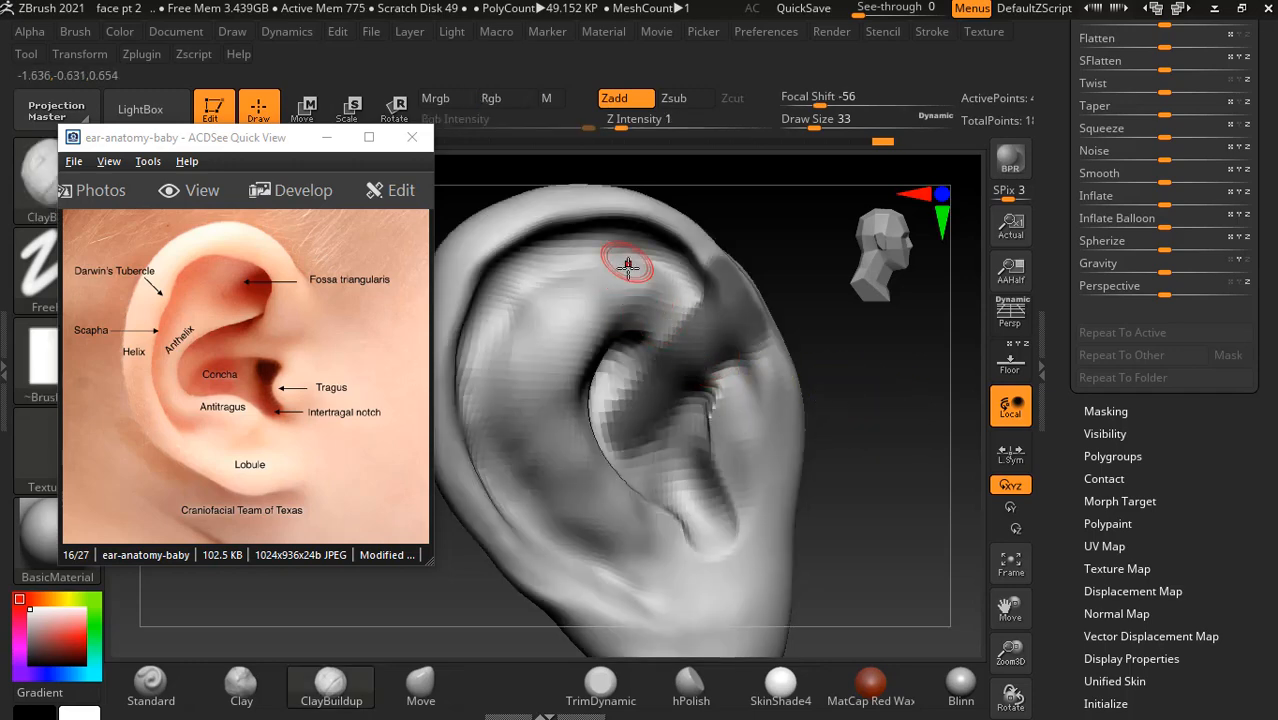
pyautogui.moveTo(837, 370); pyautogui.dragTo(851, 410)
pyautogui.press('ctrl')
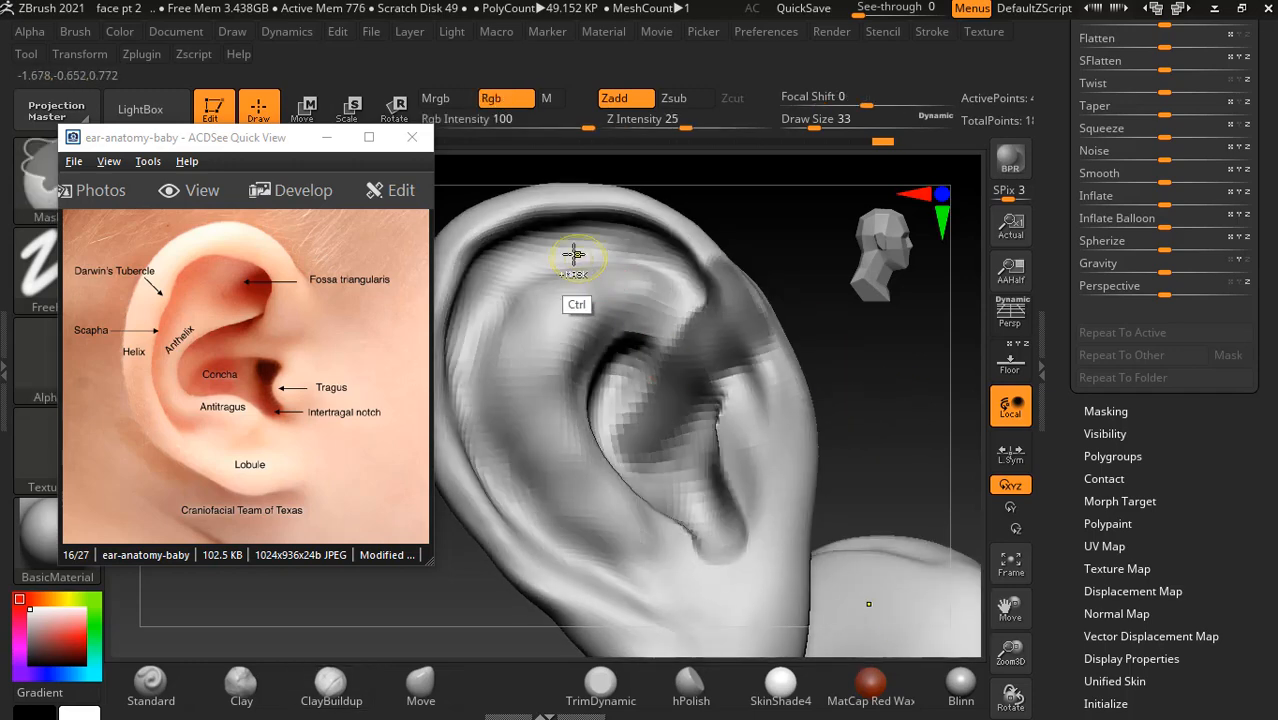
pyautogui.keyDown('ctrl'); pyautogui.moveTo(884, 370); pyautogui.dragTo(865, 377); pyautogui.keyUp('ctrl')
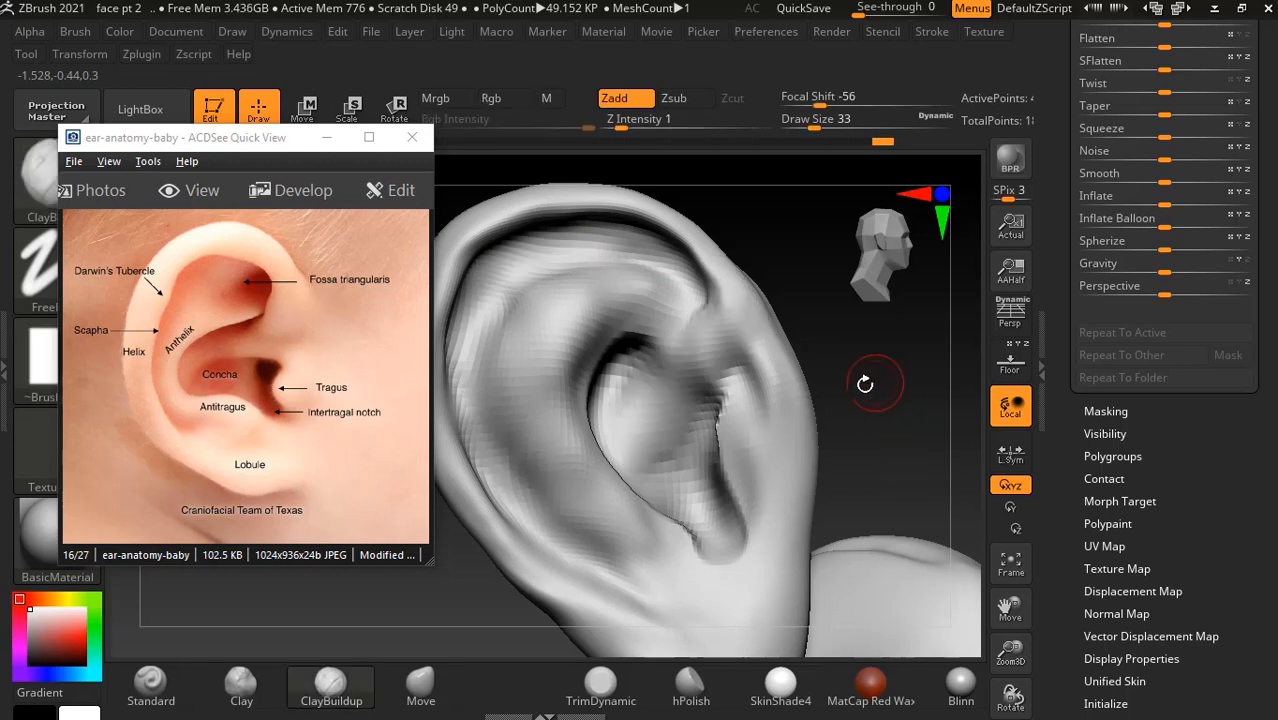
pyautogui.hotkey('ctrl', 'z')
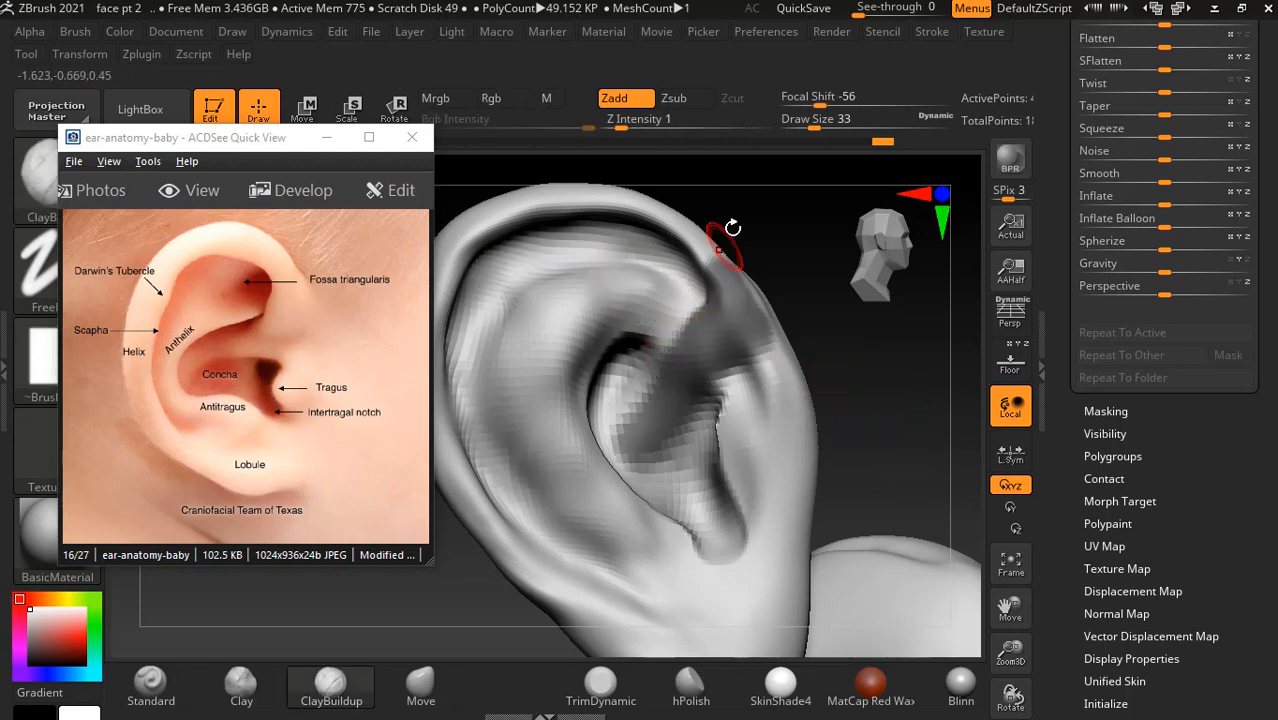
# - Carve the fossa triangularis into the upper antihelix with the ClayBuildup brush in subtract mode at draw size 33
pyautogui.moveTo(736, 228); pyautogui.dragTo(655, 372)
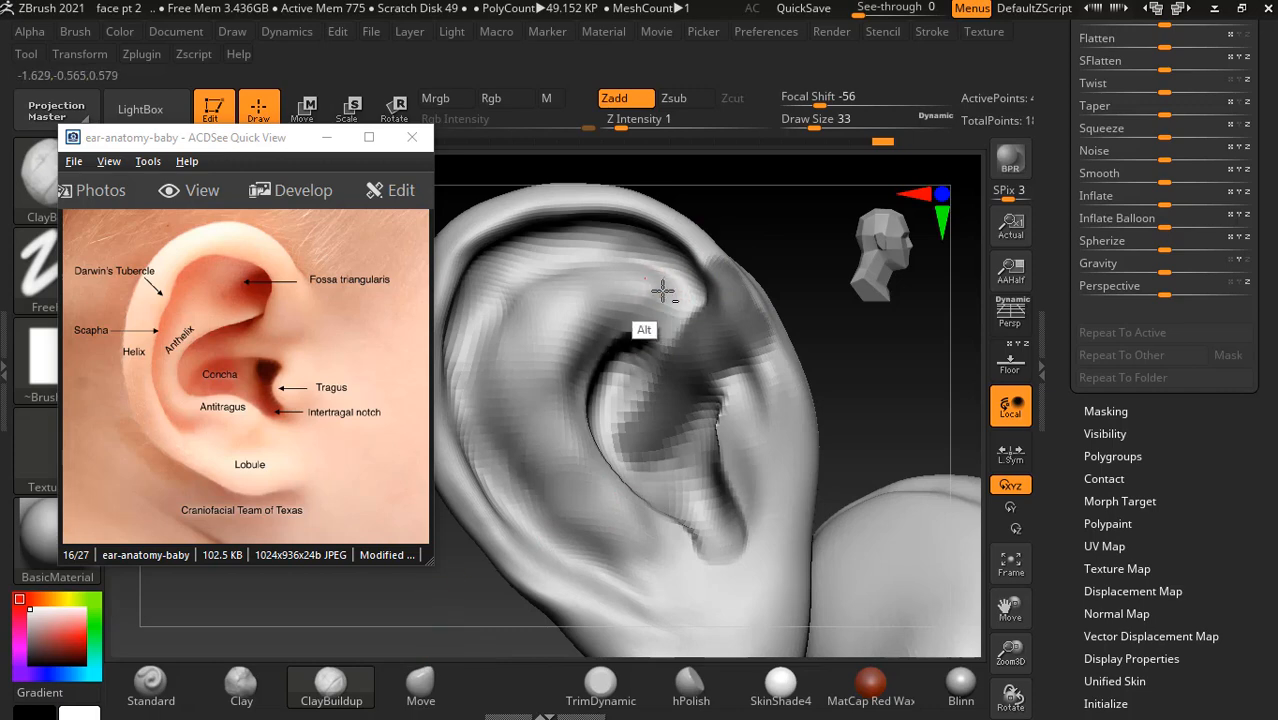
pyautogui.keyDown('alt'); pyautogui.moveTo(640, 297); pyautogui.dragTo(665, 291); pyautogui.keyUp('alt')
pyautogui.moveTo(720, 228)
pyautogui.mouseDown()
pyautogui.moveTo(736, 203)
pyautogui.moveTo(744, 250)
pyautogui.mouseUp()
pyautogui.keyDown('alt'); pyautogui.moveTo(690, 287); pyautogui.dragTo(684, 274); pyautogui.keyUp('alt')
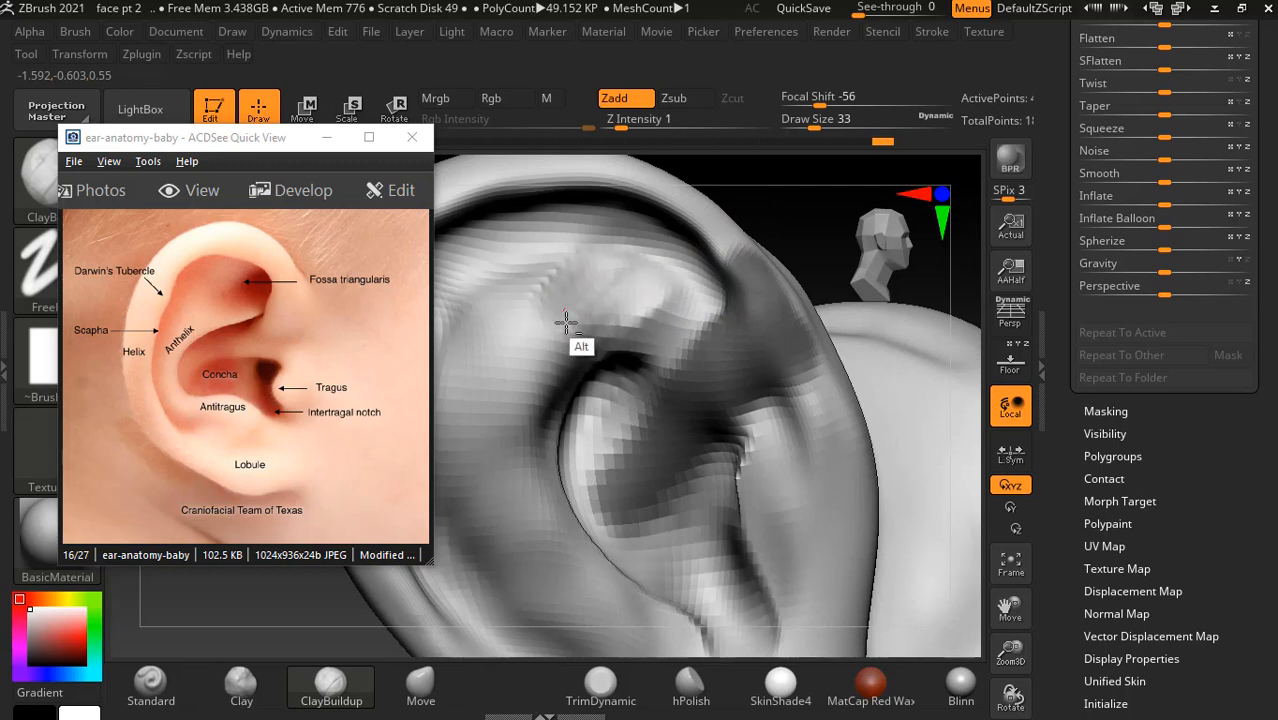
# - Deepen the fossa triangularis and define its edge against the antihelix with the Standard brush at draw size 33
pyautogui.click(150, 685)
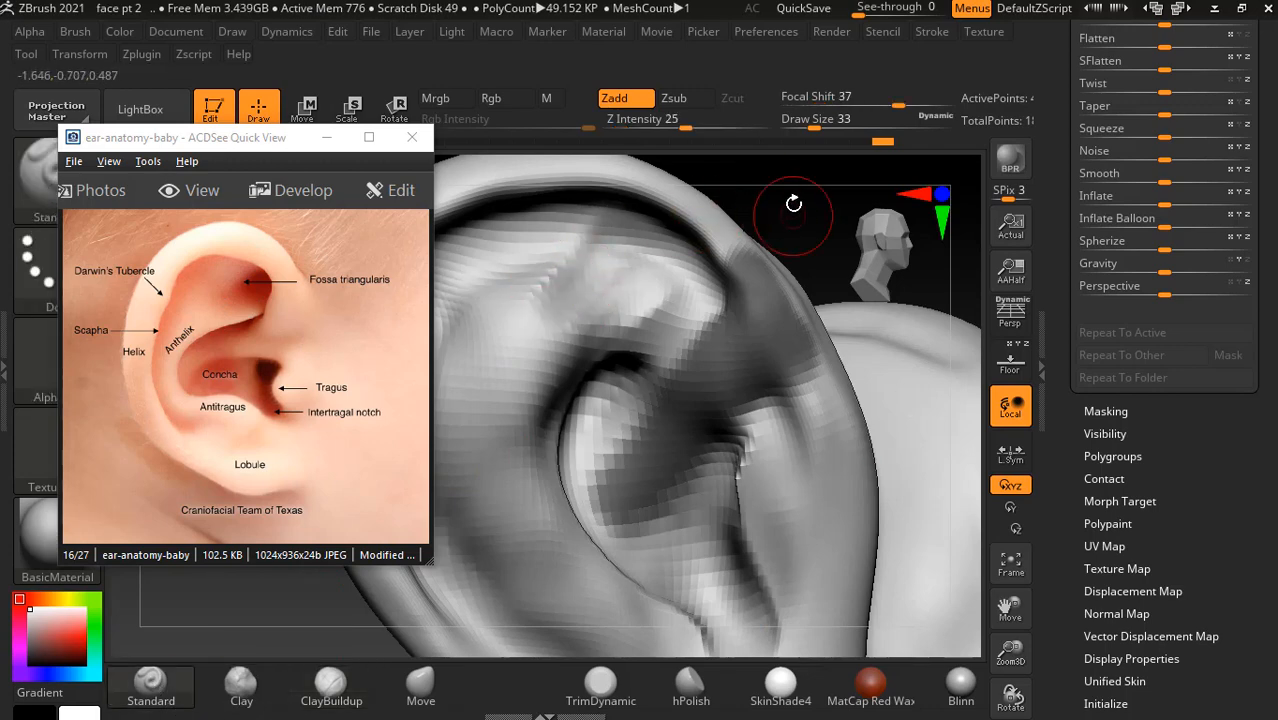
pyautogui.moveTo(793, 203)
pyautogui.mouseDown()
pyautogui.moveTo(773, 277)
pyautogui.moveTo(773, 260)
pyautogui.moveTo(625, 325)
pyautogui.moveTo(592, 316)
pyautogui.mouseUp()
pyautogui.moveTo(722, 238); pyautogui.dragTo(753, 300)
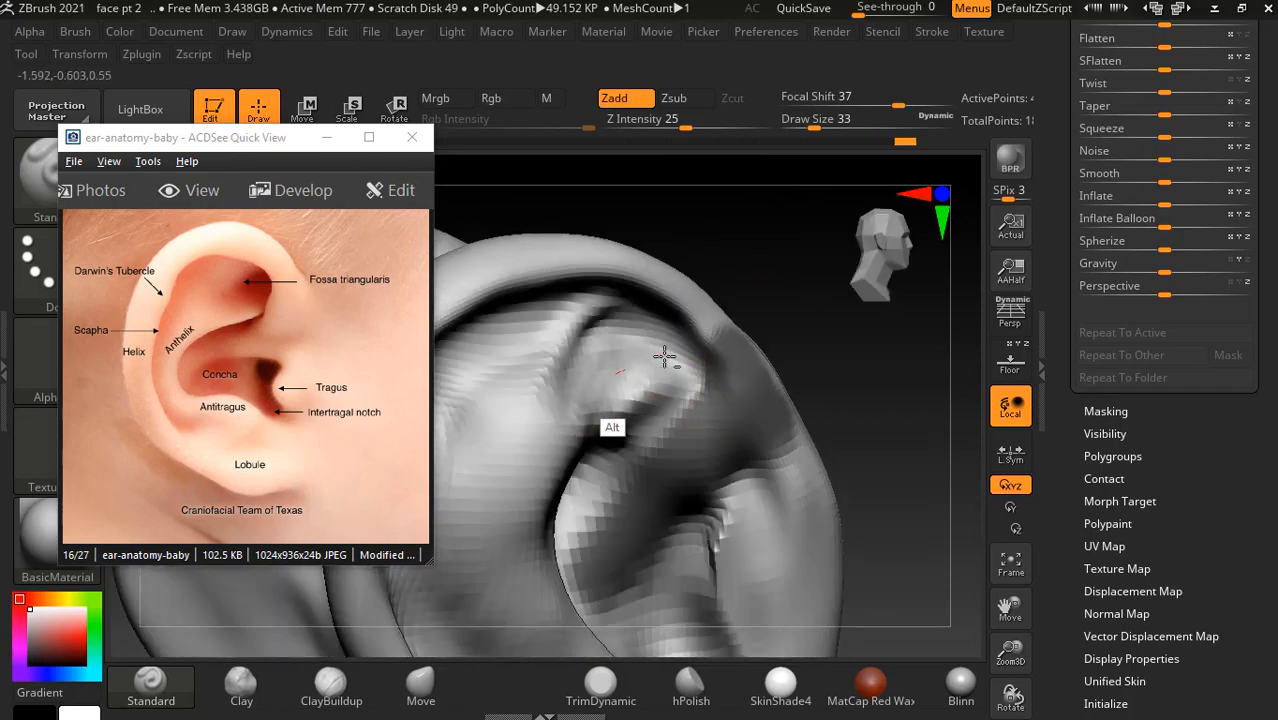
pyautogui.moveTo(625, 370)
pyautogui.keyDown('alt'); pyautogui.mouseDown()
pyautogui.moveTo(680, 343)
pyautogui.moveTo(601, 360)
pyautogui.moveTo(650, 354)
pyautogui.moveTo(573, 388)
pyautogui.moveTo(602, 334)
pyautogui.mouseUp(); pyautogui.keyUp('alt')
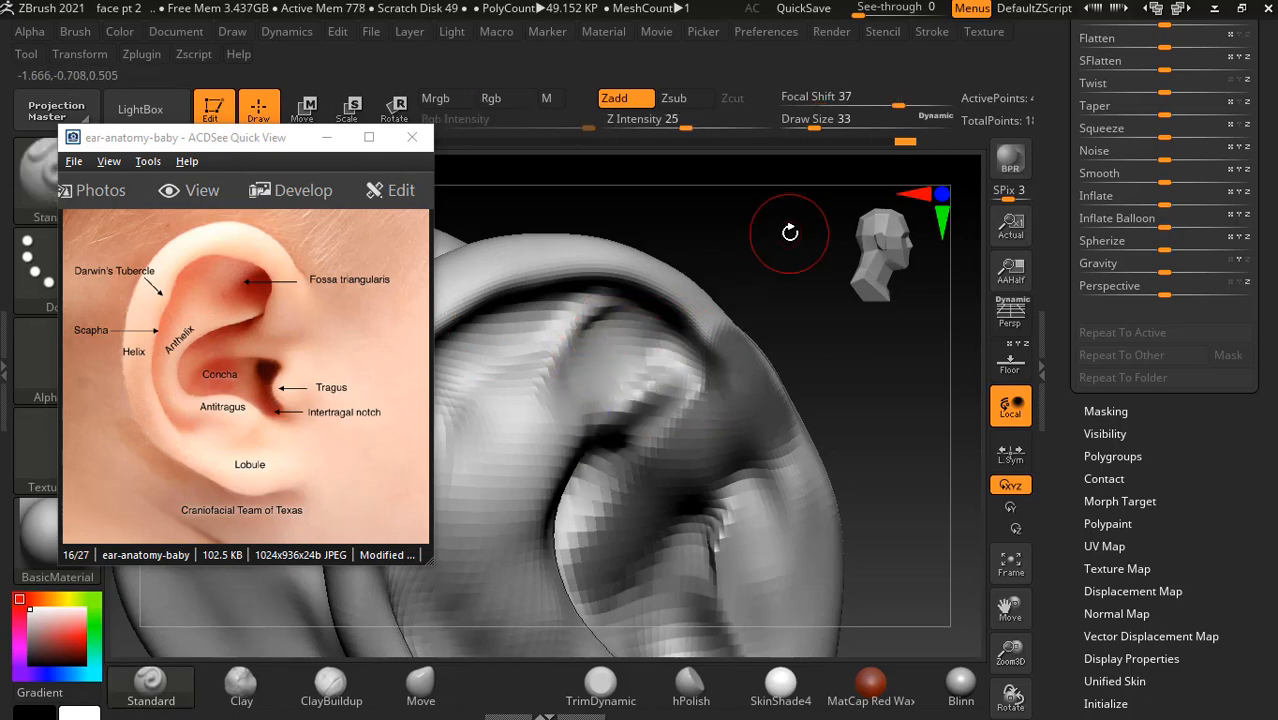
# - Build up the antihelix ridges around the fossa triangularis with the Standard brush and smooth them
pyautogui.moveTo(790, 231); pyautogui.dragTo(752, 226)
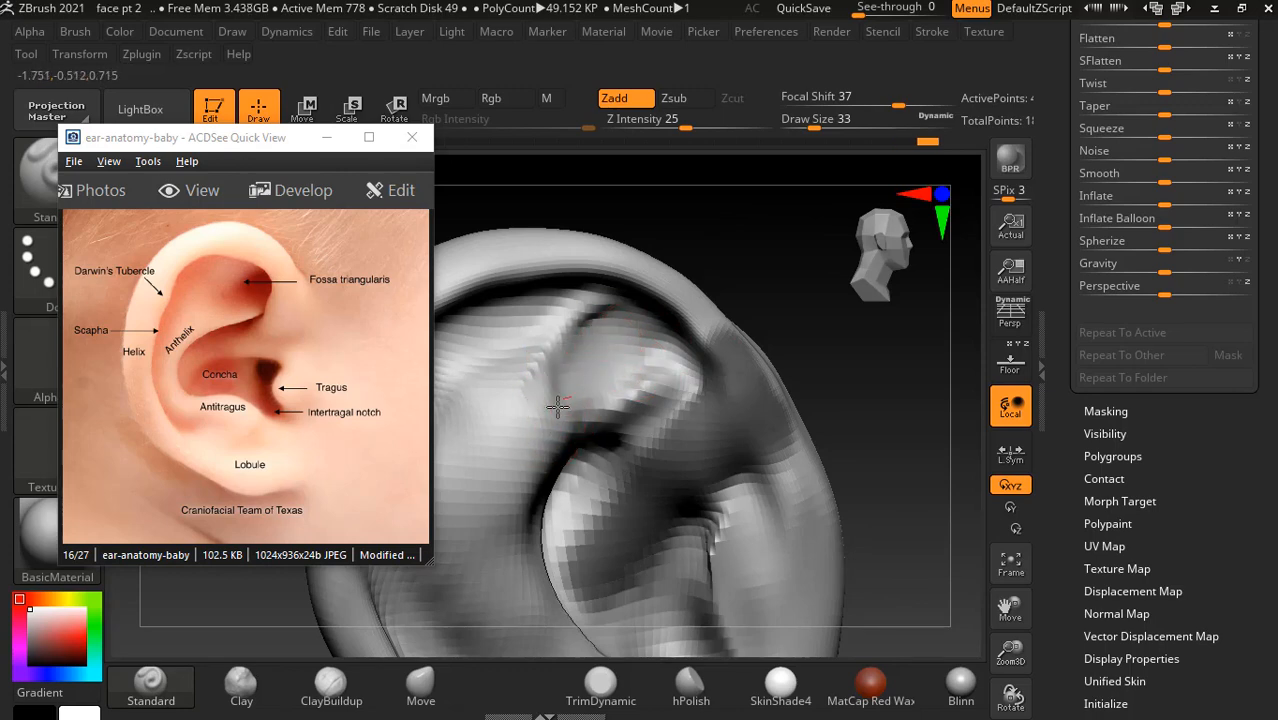
pyautogui.moveTo(764, 290); pyautogui.dragTo(740, 304)
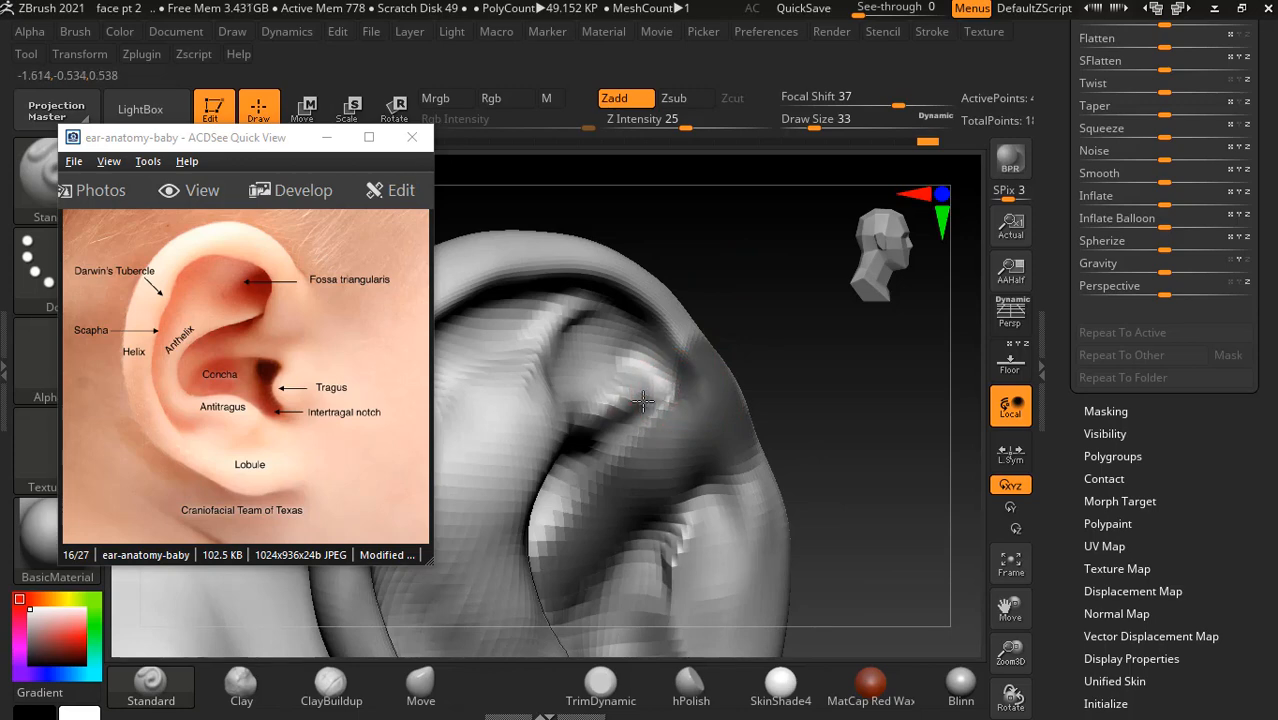
pyautogui.moveTo(747, 277); pyautogui.dragTo(672, 401)
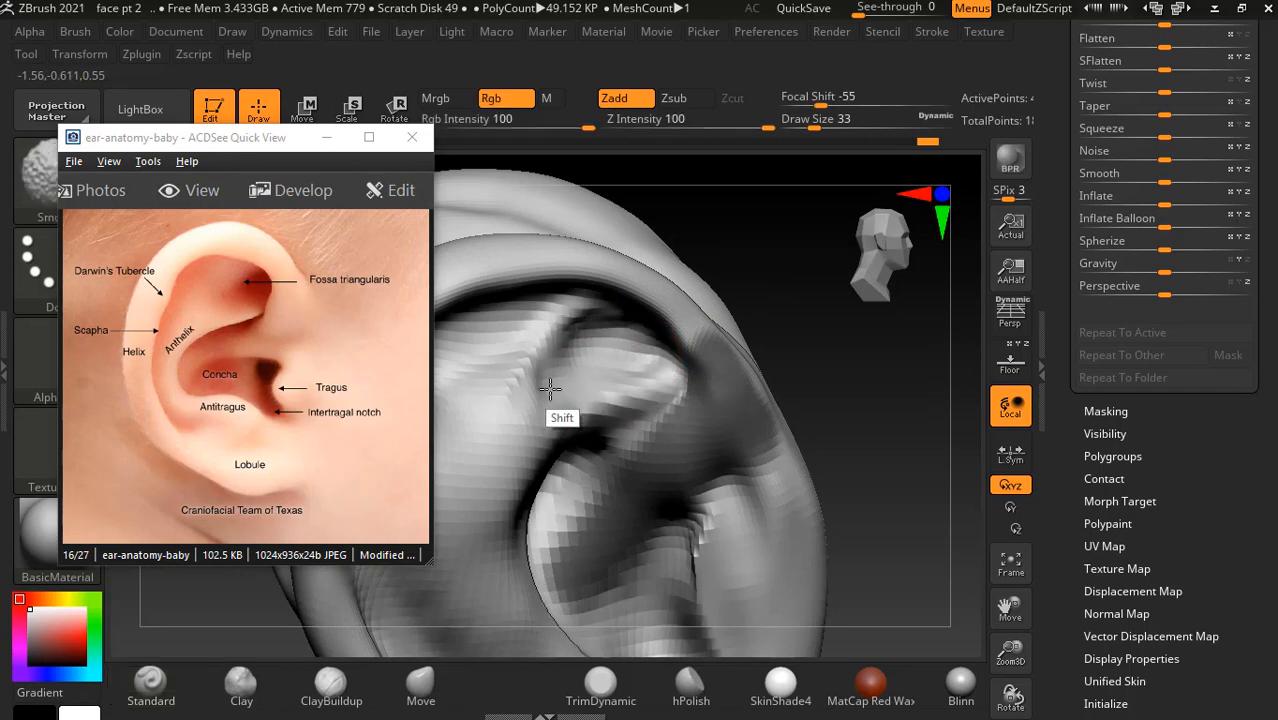
pyautogui.moveTo(805, 343)
pyautogui.mouseDown()
pyautogui.moveTo(776, 343)
pyautogui.moveTo(700, 410)
pyautogui.moveTo(642, 424)
pyautogui.moveTo(679, 395)
pyautogui.moveTo(590, 458)
pyautogui.mouseUp()
# - Carve the upper concha deeper between the antihelix and the masked crus of the helix with the Standard brush in subtract mode
pyautogui.moveTo(784, 312); pyautogui.dragTo(738, 318)
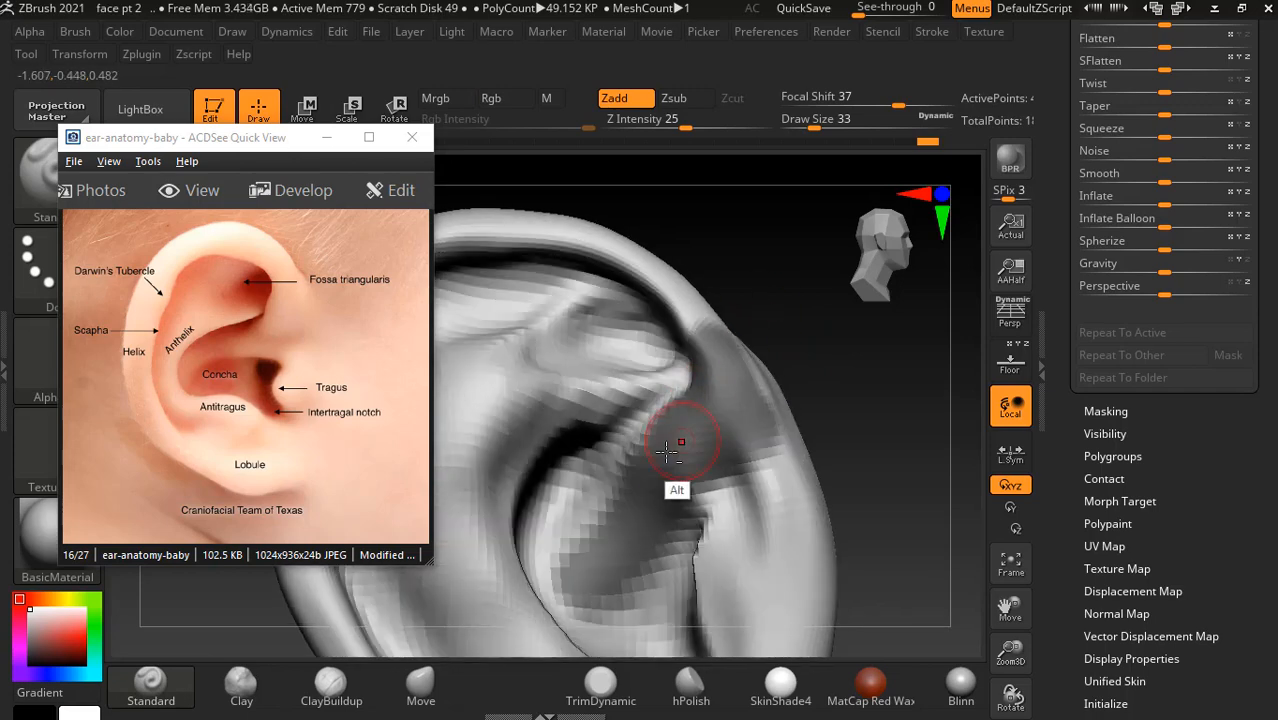
pyautogui.moveTo(646, 438)
pyautogui.keyDown('alt'); pyautogui.mouseDown()
pyautogui.moveTo(577, 460)
pyautogui.moveTo(600, 441)
pyautogui.mouseUp(); pyautogui.keyUp('alt')
pyautogui.moveTo(800, 282)
pyautogui.mouseDown()
pyautogui.moveTo(779, 297)
pyautogui.moveTo(712, 291)
pyautogui.mouseUp()
pyautogui.moveTo(600, 441)
pyautogui.keyDown('alt'); pyautogui.mouseDown()
pyautogui.moveTo(572, 441)
pyautogui.moveTo(542, 484)
pyautogui.mouseUp(); pyautogui.keyUp('alt')
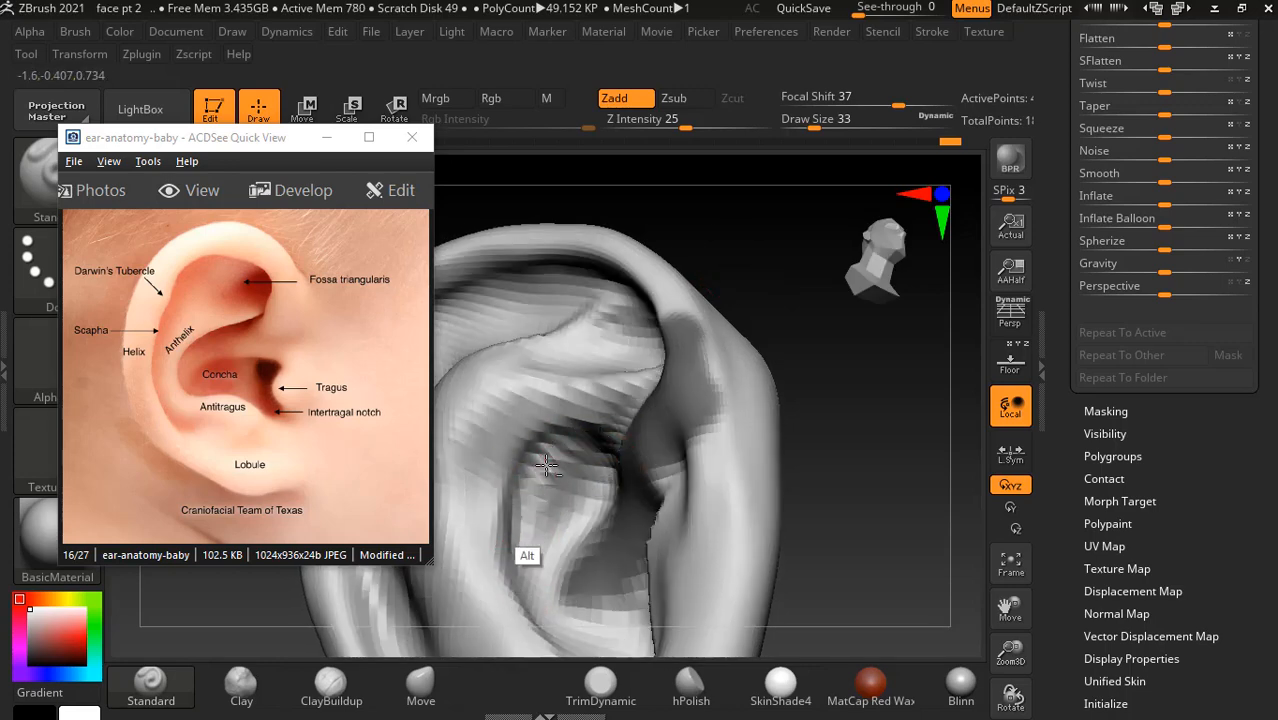
# - Smooth the antihelix and build up its ridge along the concha with the Standard brush at draw size 45
pyautogui.moveTo(859, 424)
pyautogui.mouseDown()
pyautogui.moveTo(887, 422)
pyautogui.moveTo(856, 409)
pyautogui.mouseUp()
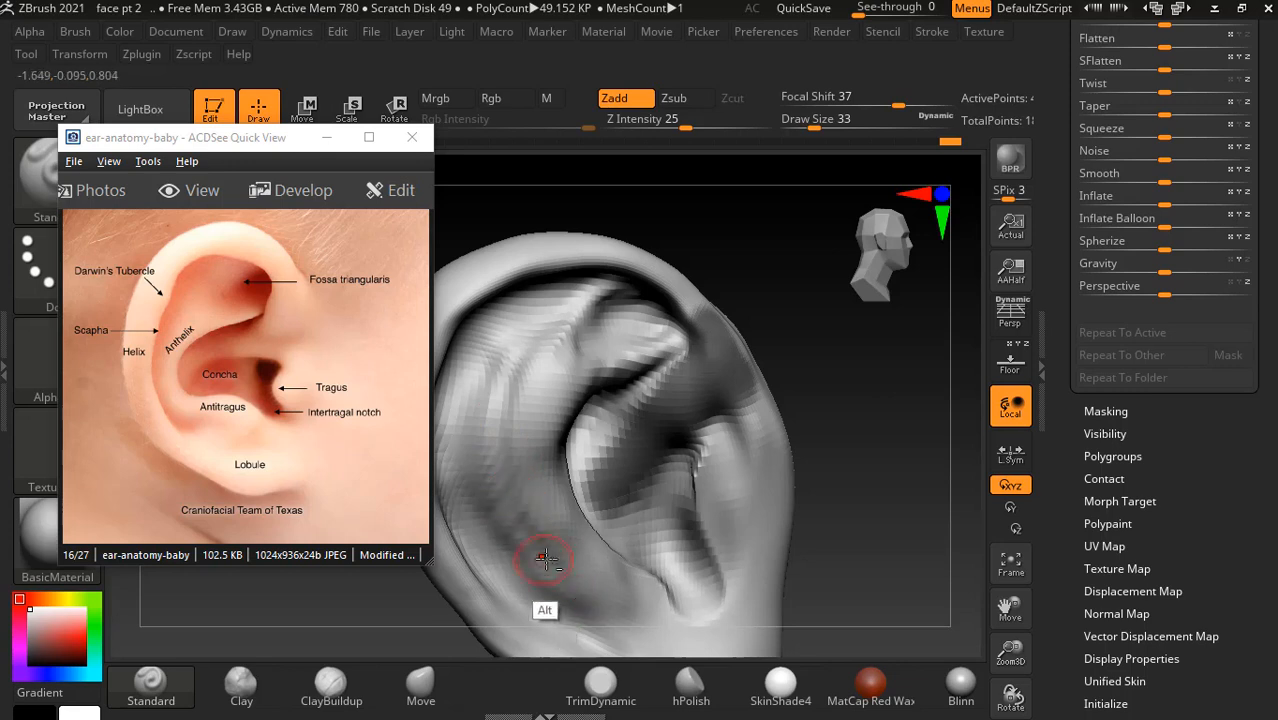
pyautogui.press('shift')
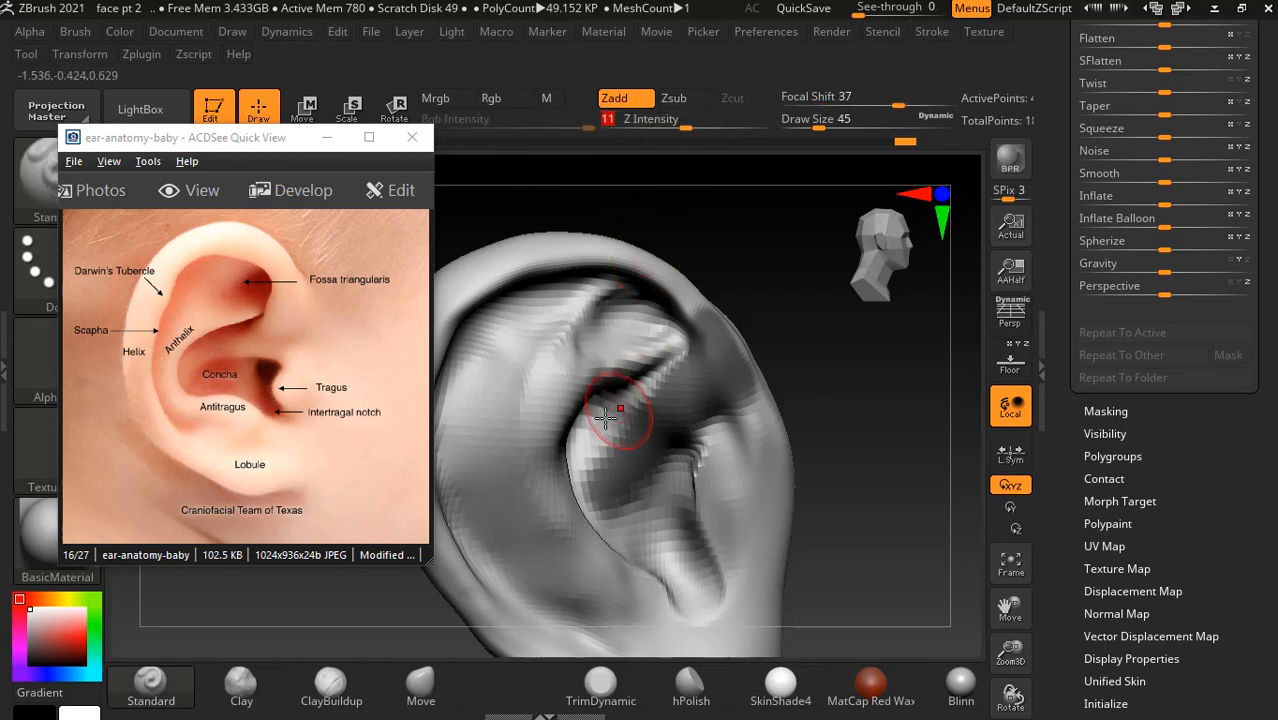
pyautogui.moveTo(566, 342); pyautogui.dragTo(542, 428)
pyautogui.moveTo(574, 361)
pyautogui.mouseDown()
pyautogui.moveTo(539, 411)
pyautogui.moveTo(577, 533)
pyautogui.mouseUp()
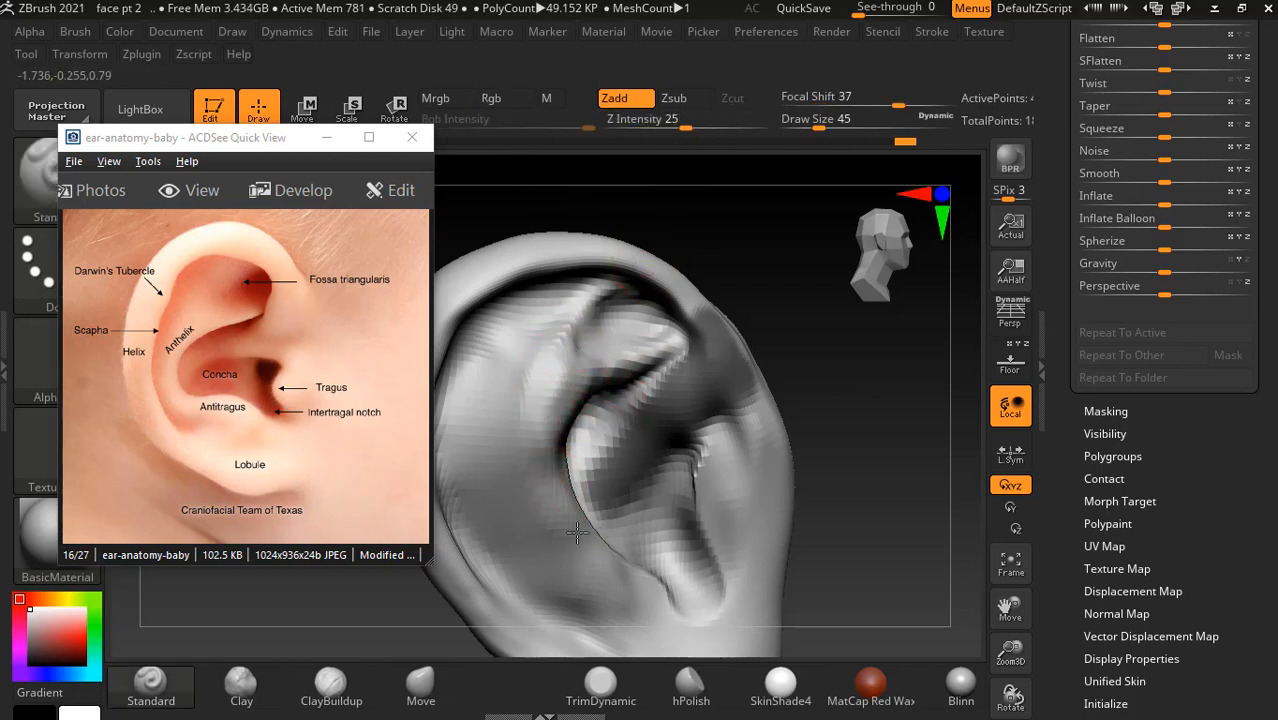
# - Reshape the lower rim of the concha toward the antitragus with the Move brush at draw size 93
pyautogui.keyDown('alt'); pyautogui.moveTo(890, 447); pyautogui.dragTo(895, 419); pyautogui.keyUp('alt')
pyautogui.keyDown('alt'); pyautogui.moveTo(898, 470); pyautogui.dragTo(896, 447); pyautogui.keyUp('alt')
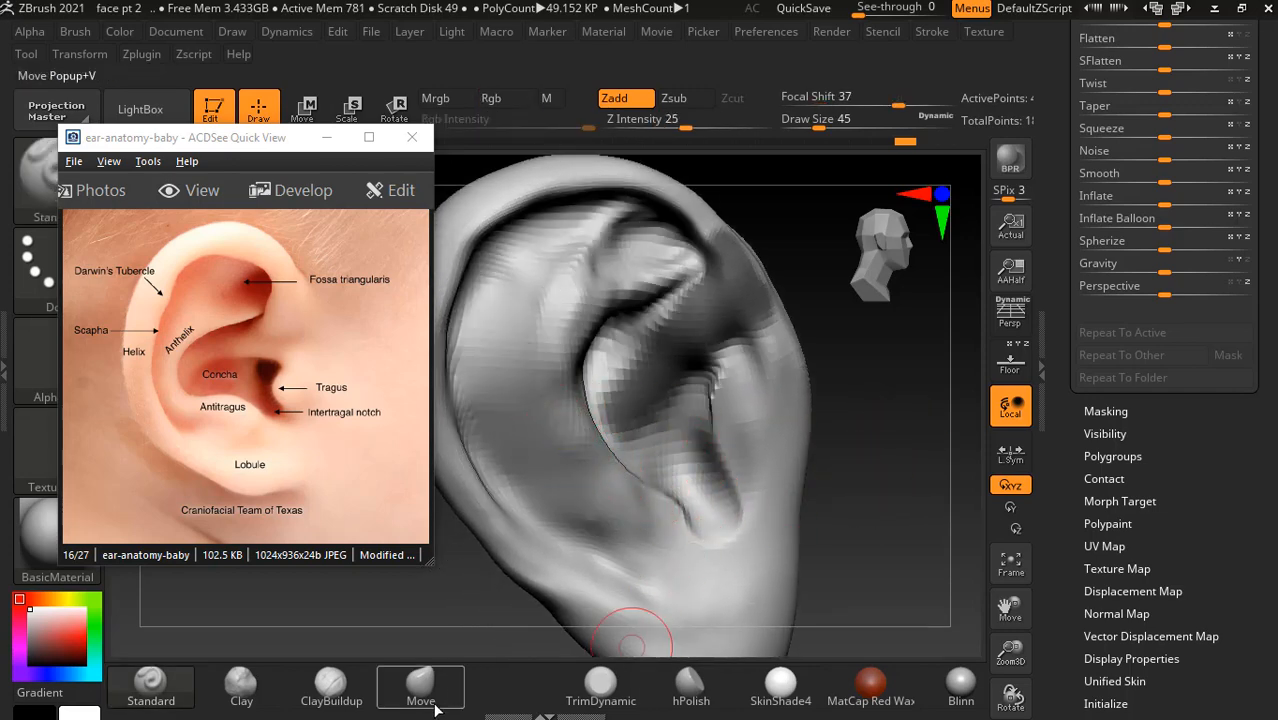
pyautogui.click(435, 706)
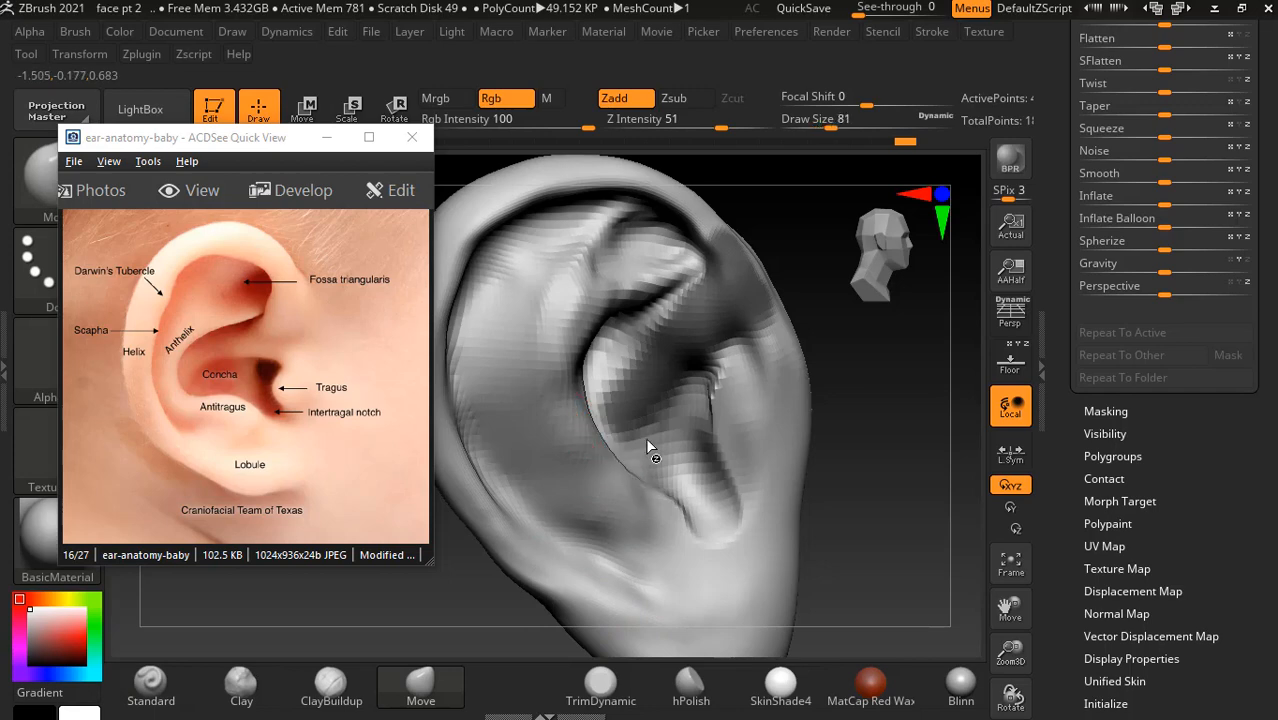
pyautogui.click(1010, 362)
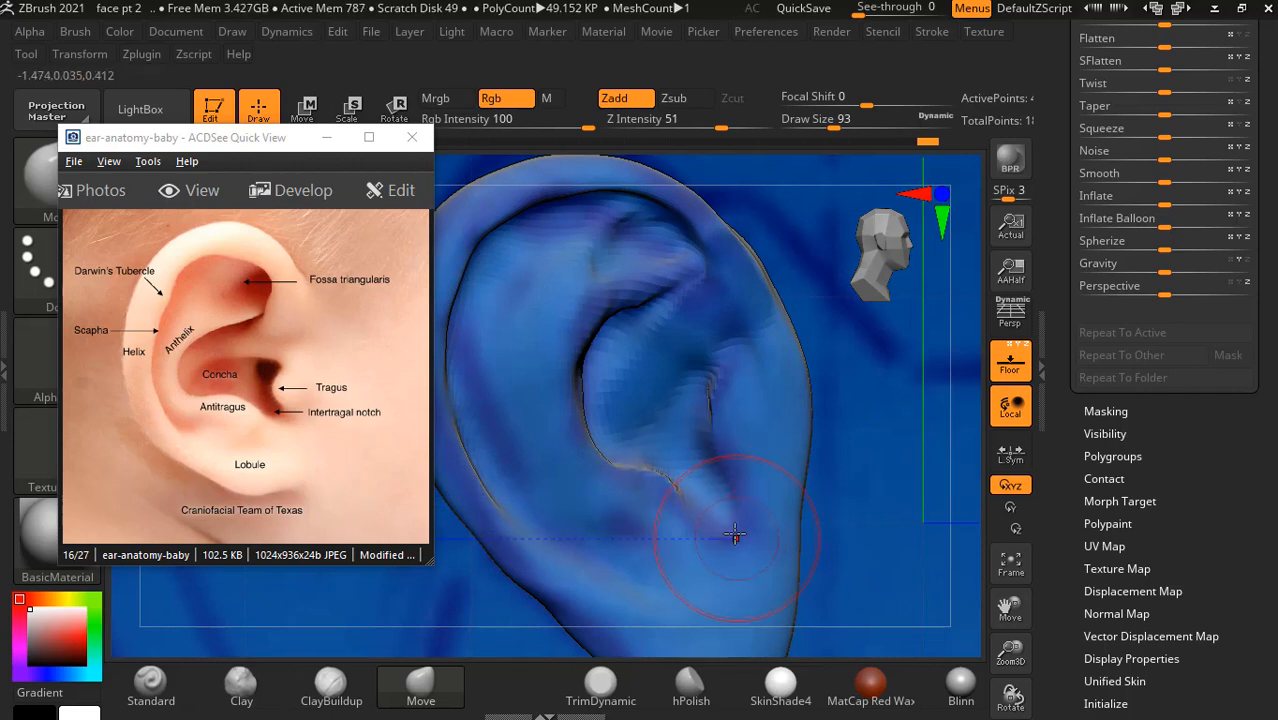
pyautogui.click(1009, 360)
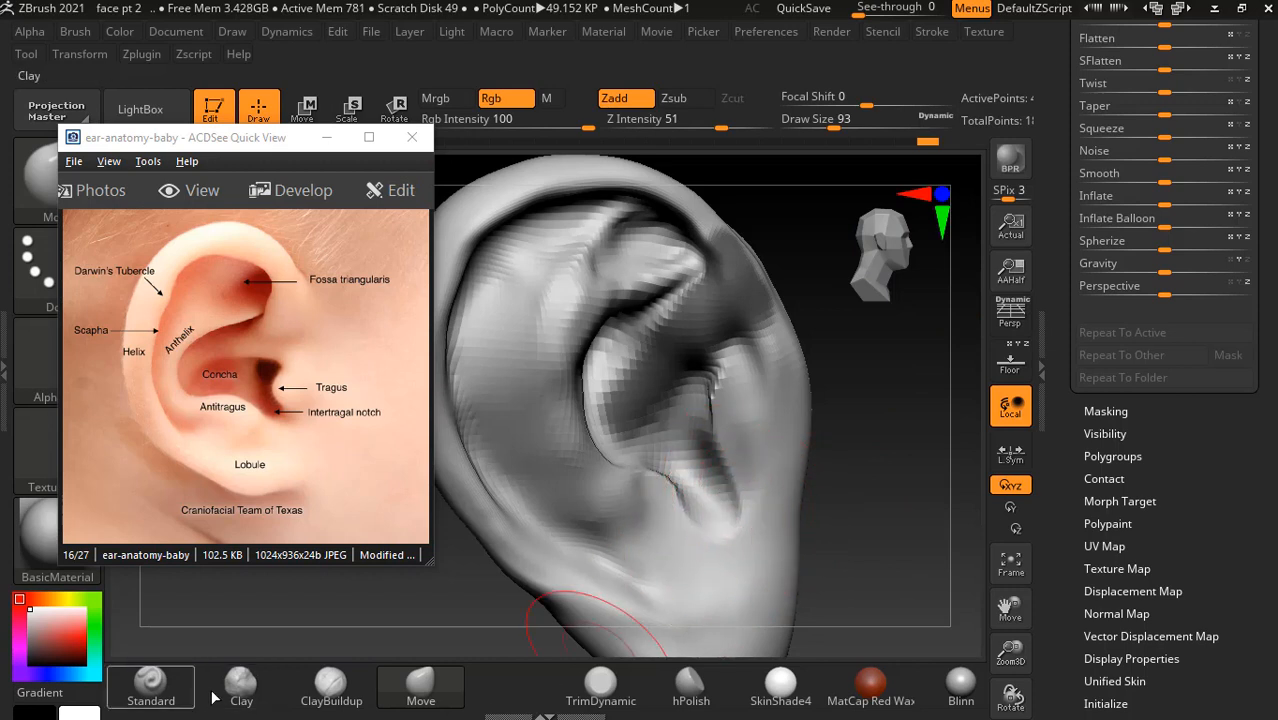
# - Carve the ear canal opening and build up the tragus beside it with the Standard brush at draw size 29, smoothing between strokes
pyautogui.click(166, 690)
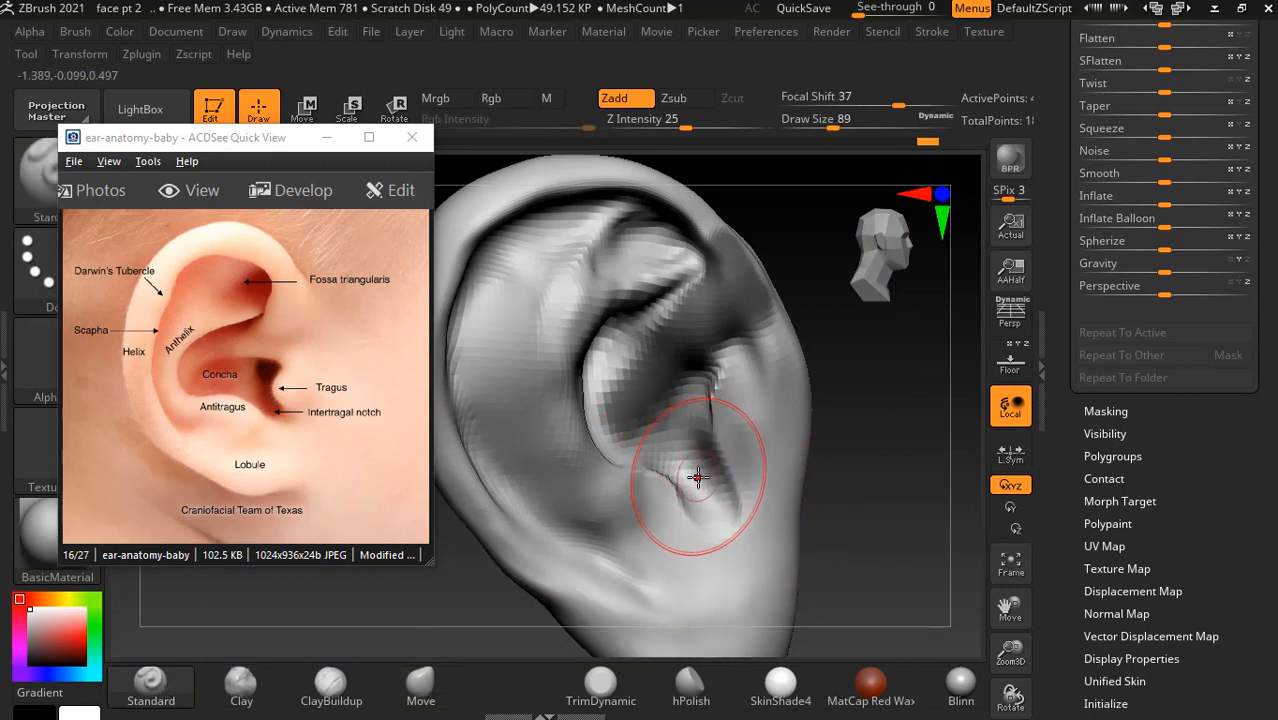
pyautogui.moveTo(855, 438); pyautogui.dragTo(750, 463)
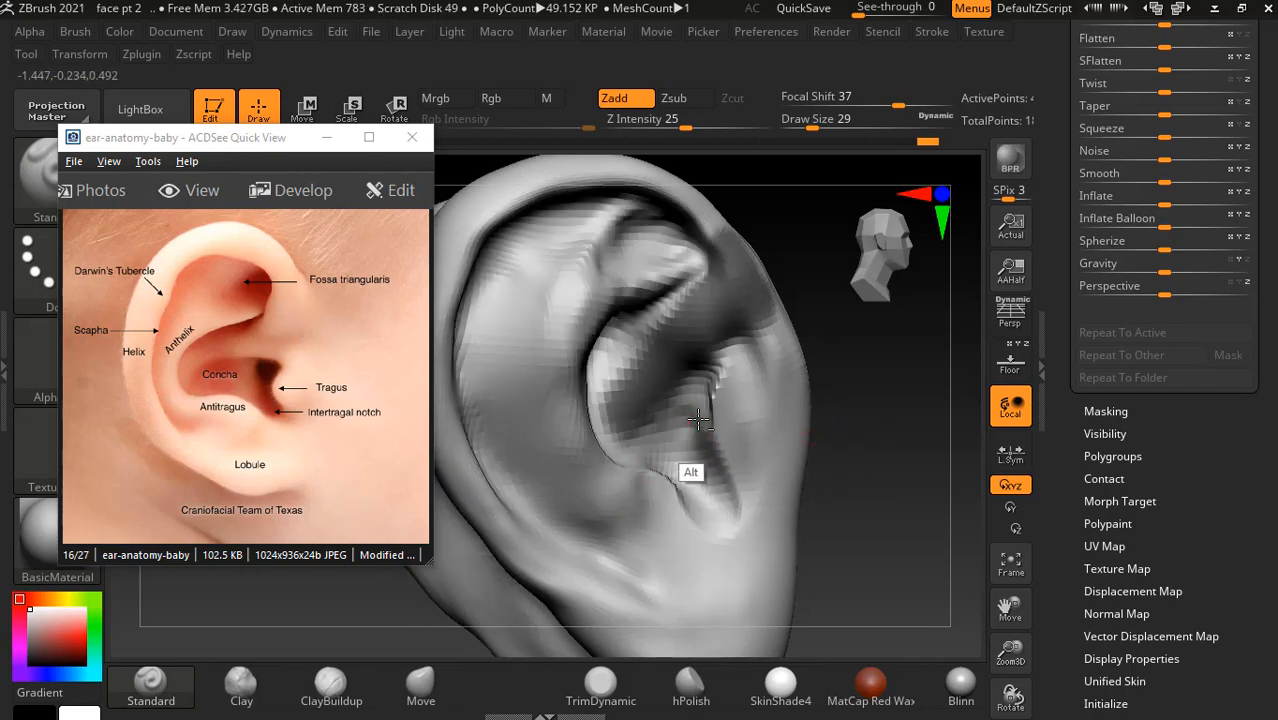
pyautogui.press('alt')
pyautogui.moveTo(876, 438); pyautogui.dragTo(792, 430)
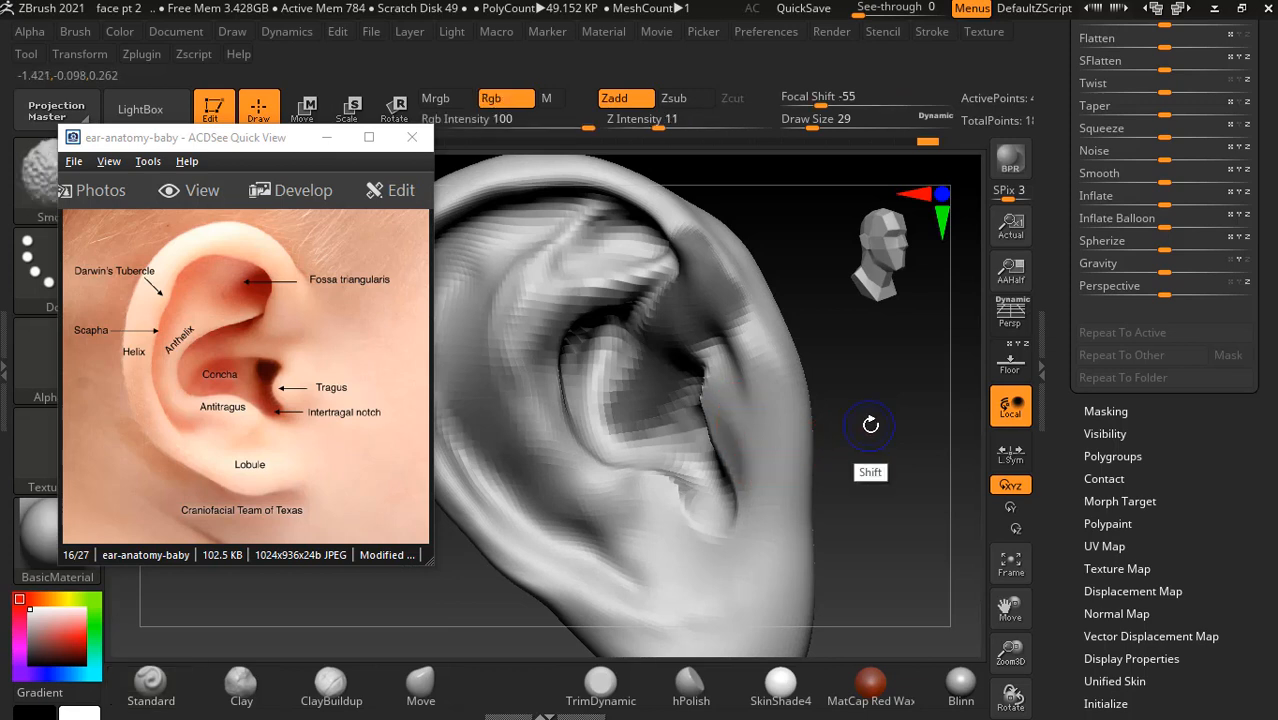
pyautogui.moveTo(870, 428); pyautogui.dragTo(760, 413)
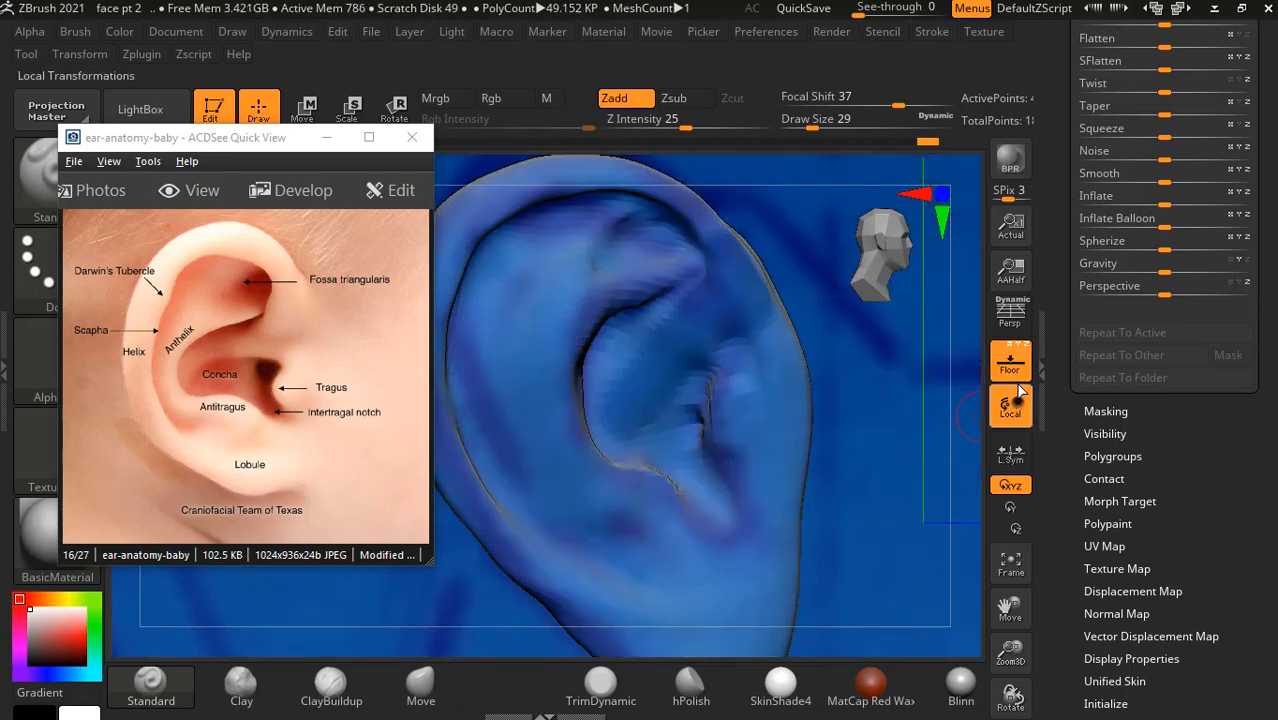
# - Show the head together with the ear, hide the reference plane subtool, and frame the ear in side view
pyautogui.scroll(10, 1105, 215)
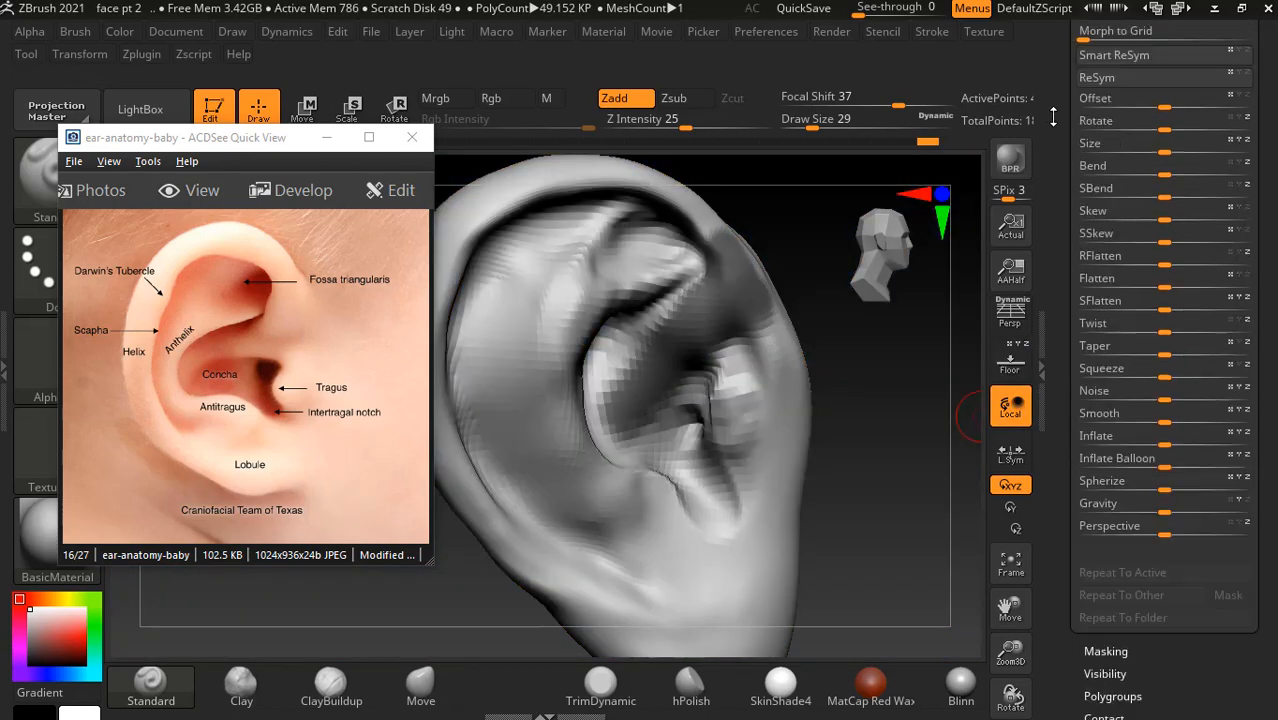
pyautogui.click(1104, 212)
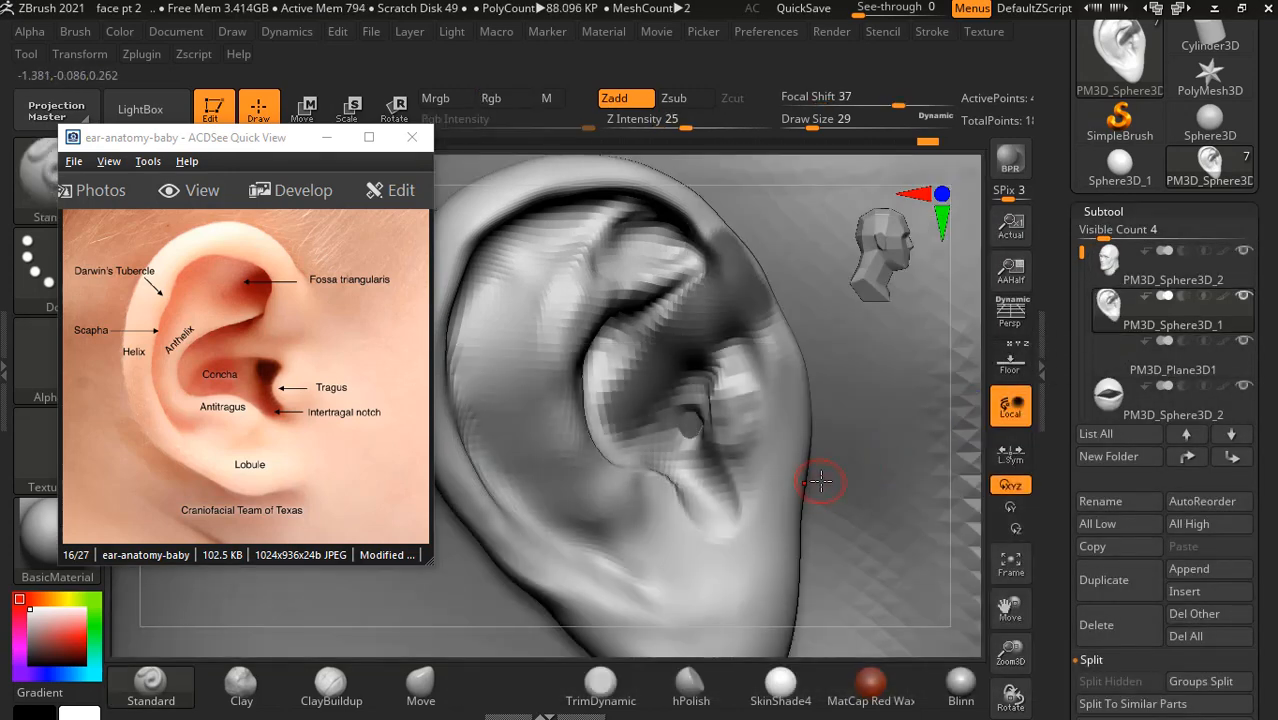
pyautogui.press('f')
pyautogui.moveTo(829, 482); pyautogui.dragTo(807, 479)
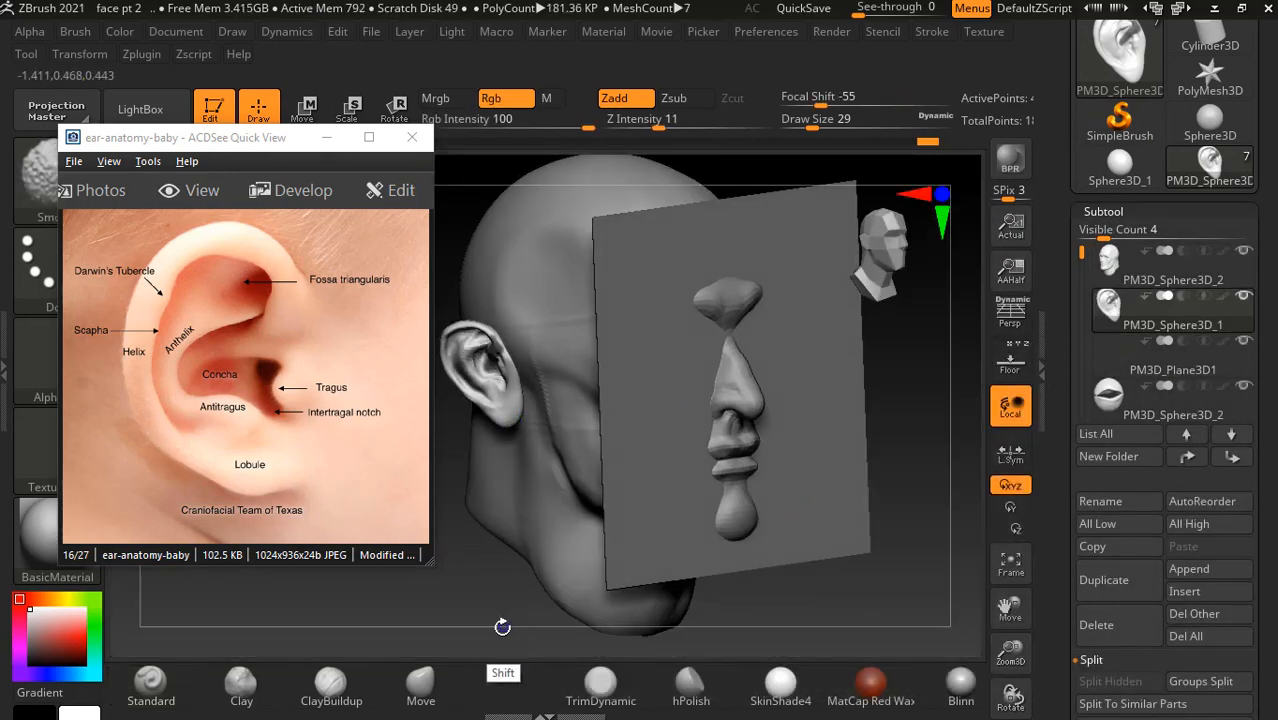
pyautogui.keyDown('shift'); pyautogui.moveTo(502, 625); pyautogui.dragTo(563, 590); pyautogui.keyUp('shift')
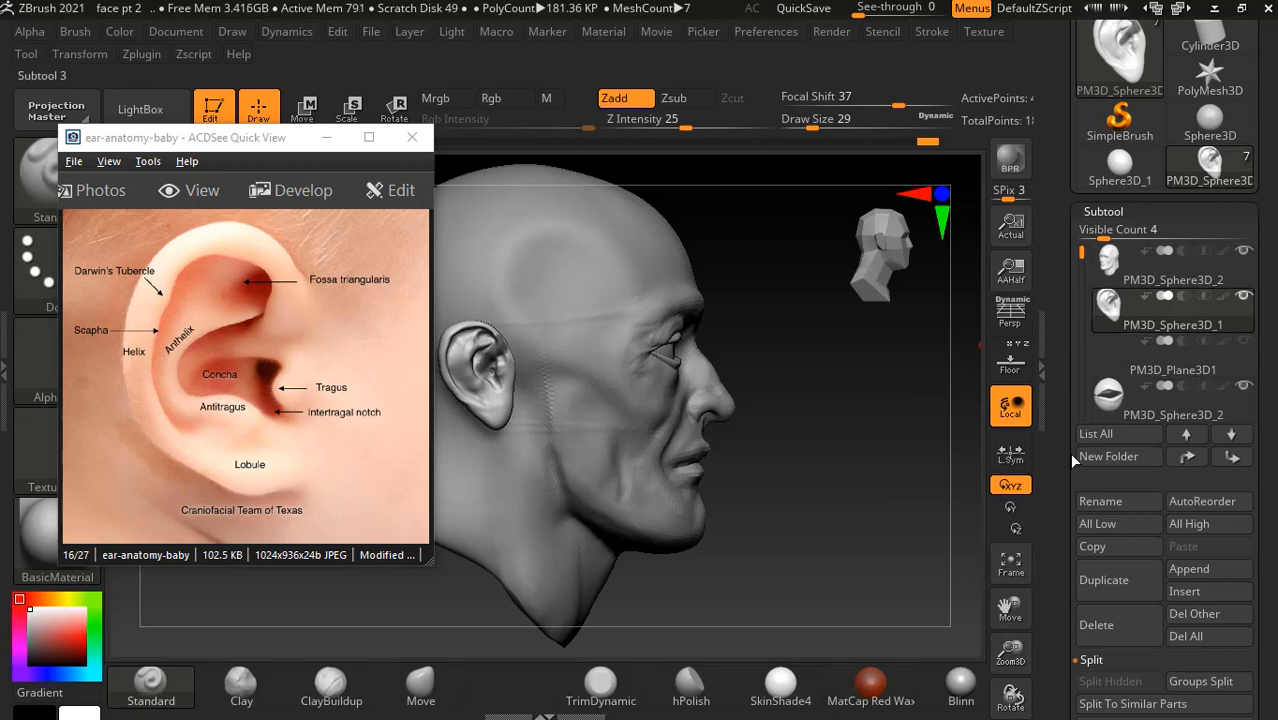
pyautogui.moveTo(905, 533); pyautogui.dragTo(913, 474)
pyautogui.moveTo(868, 425)
pyautogui.keyDown('alt'); pyautogui.mouseDown()
pyautogui.moveTo(916, 381)
pyautogui.moveTo(910, 436)
pyautogui.mouseUp(); pyautogui.keyUp('alt')
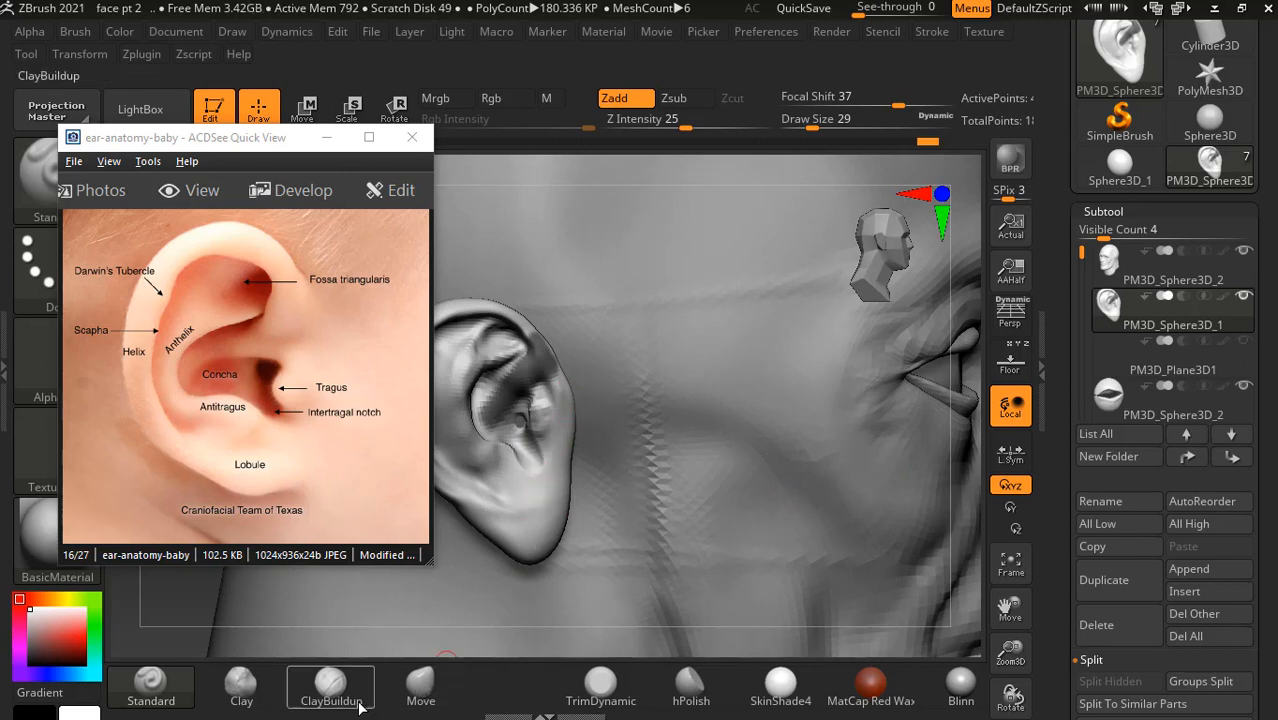
# - Invert the ear mask and smooth the crus of the helix at draw size 57
pyautogui.click(331, 685)
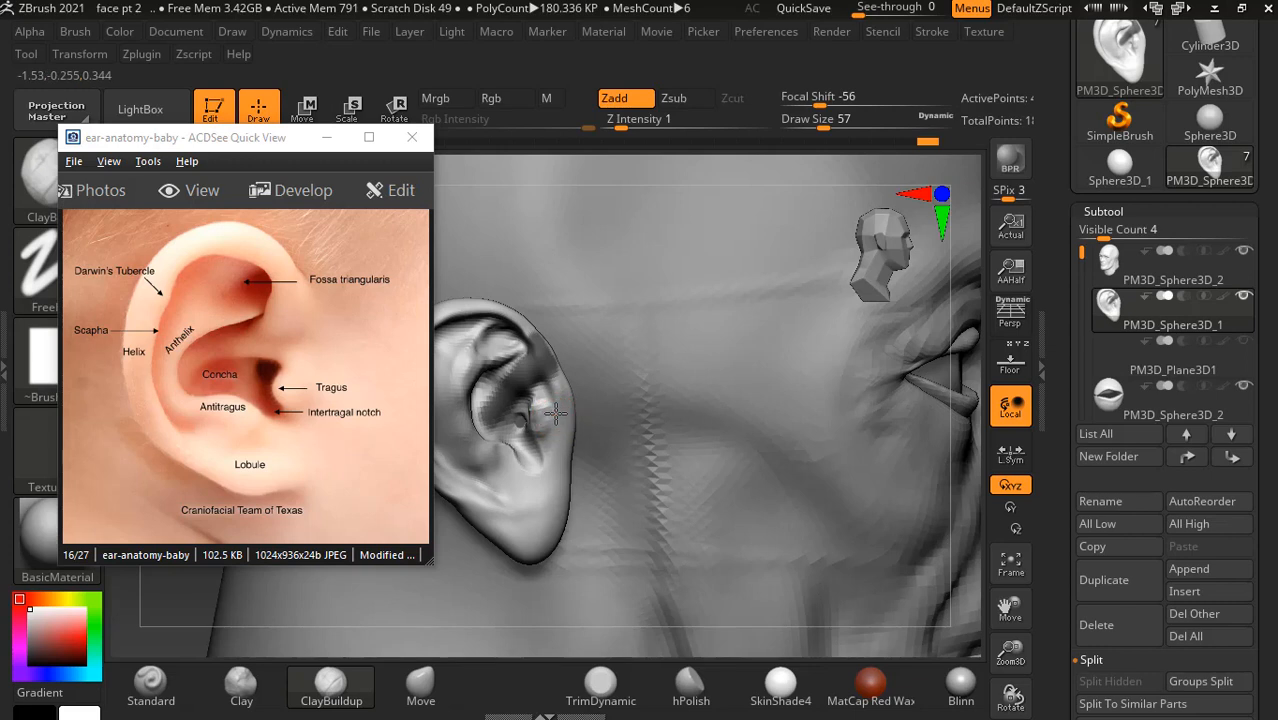
pyautogui.moveTo(553, 416)
pyautogui.keyDown('shift'); pyautogui.mouseDown()
pyautogui.moveTo(534, 436)
pyautogui.moveTo(547, 418)
pyautogui.mouseUp(); pyautogui.keyUp('shift')
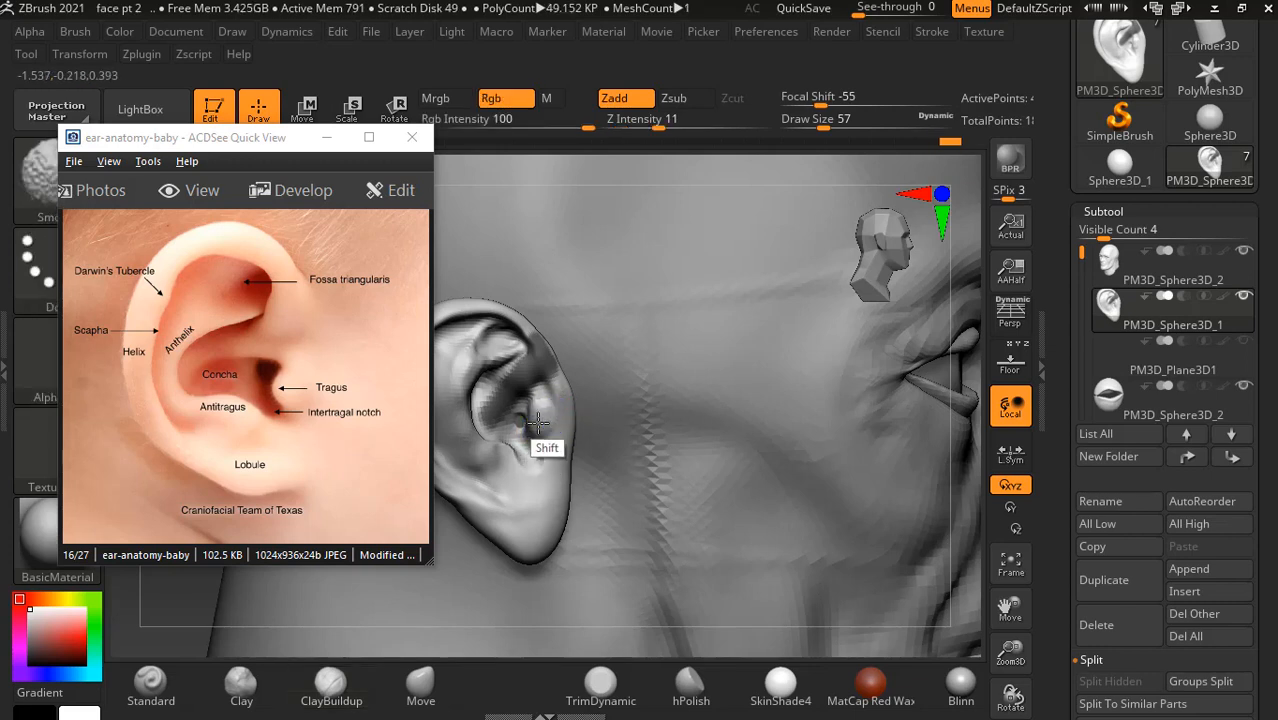
pyautogui.hotkey('ctrl', 'z')
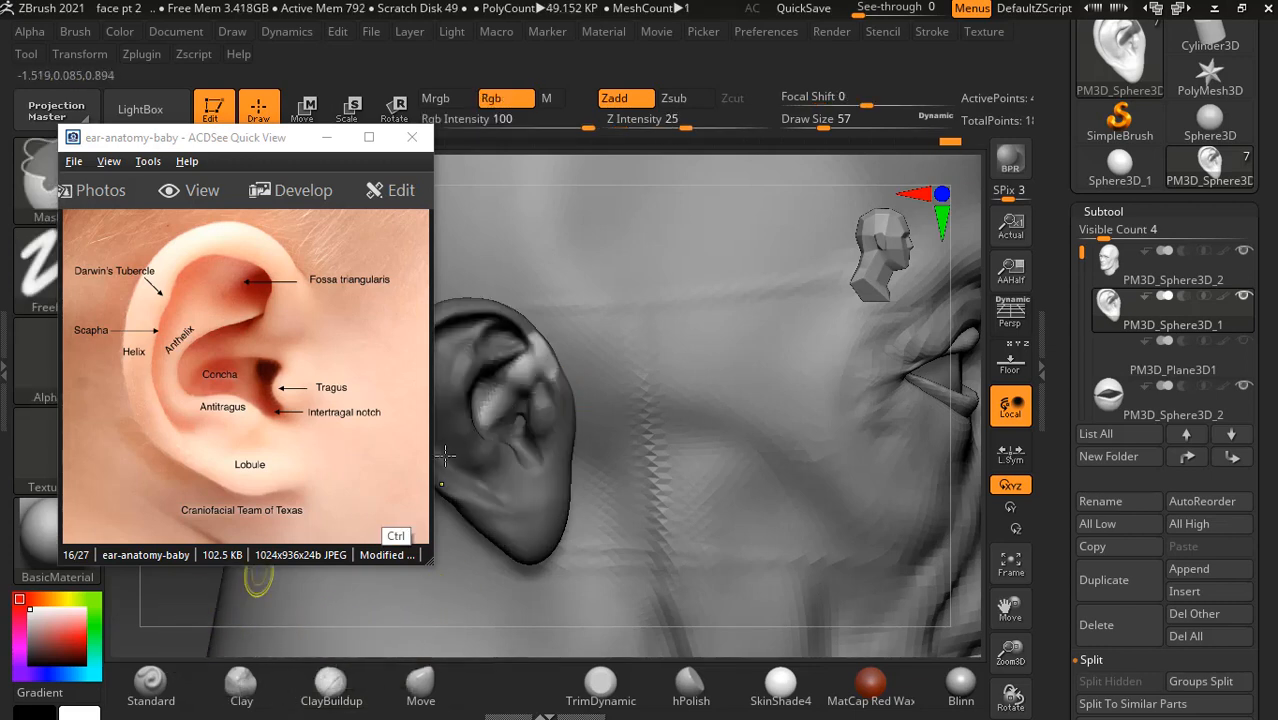
pyautogui.press('shift')
pyautogui.moveTo(521, 372)
pyautogui.keyDown('shift'); pyautogui.mouseDown()
pyautogui.moveTo(508, 428)
pyautogui.moveTo(508, 393)
pyautogui.mouseUp(); pyautogui.keyUp('shift')
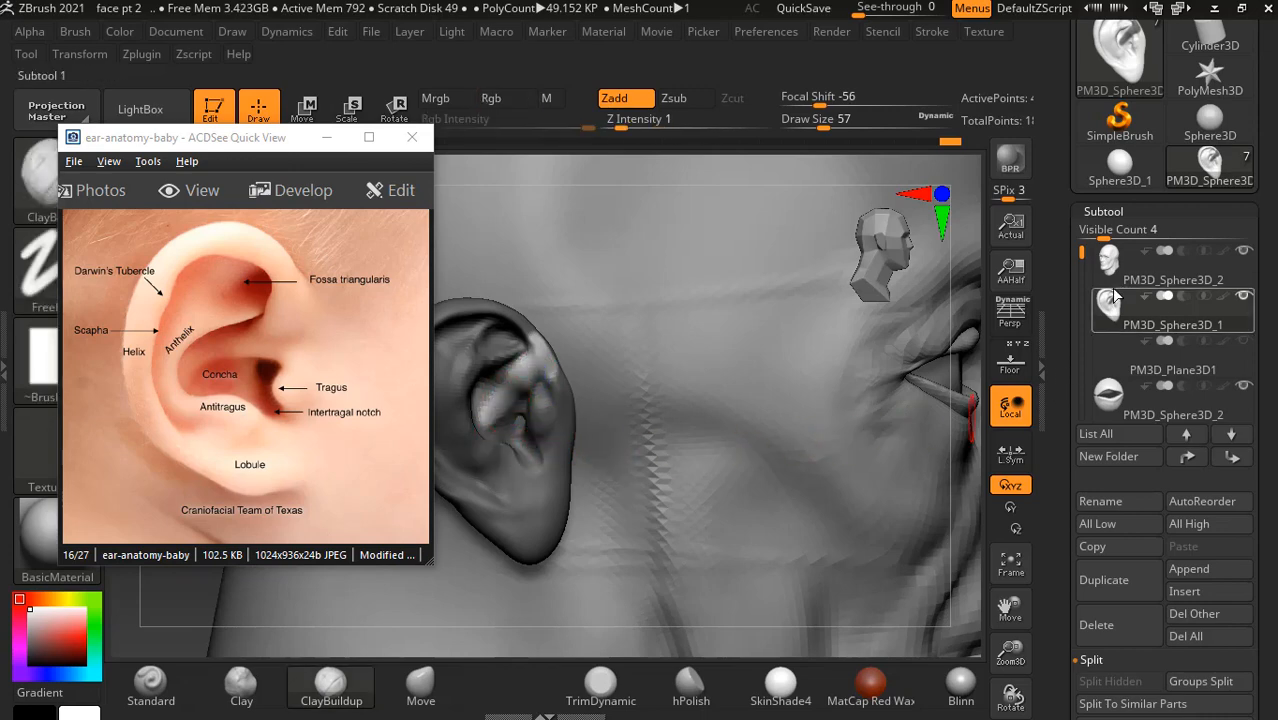
# - Isolate the ear subtool PM3D_Sphere3D_1 and smooth the antihelix and the crus area
pyautogui.keyDown('shift'); pyautogui.click(1094, 317); pyautogui.keyUp('shift')
pyautogui.keyDown('alt'); pyautogui.moveTo(693, 418); pyautogui.dragTo(793, 430, button='right'); pyautogui.keyUp('alt')
pyautogui.press('shift')
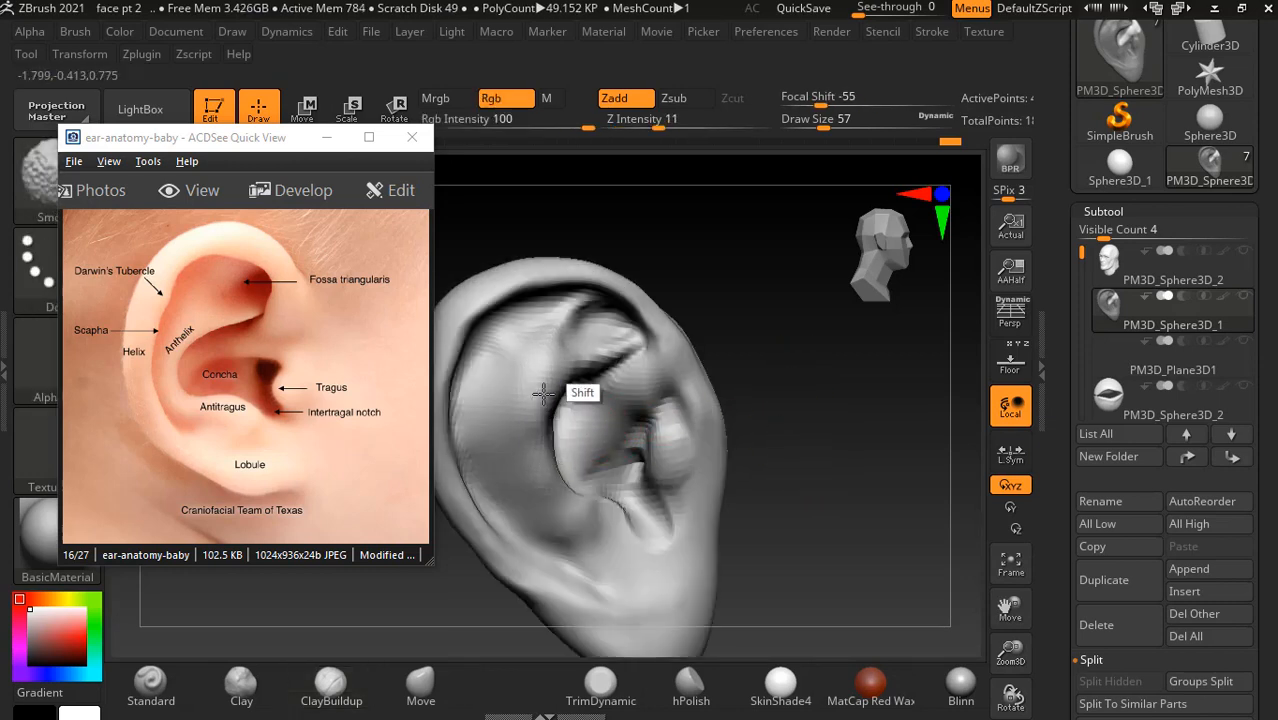
pyautogui.moveTo(613, 365)
pyautogui.mouseDown(button='right')
pyautogui.moveTo(856, 342)
pyautogui.moveTo(770, 420)
pyautogui.mouseUp(button='right')
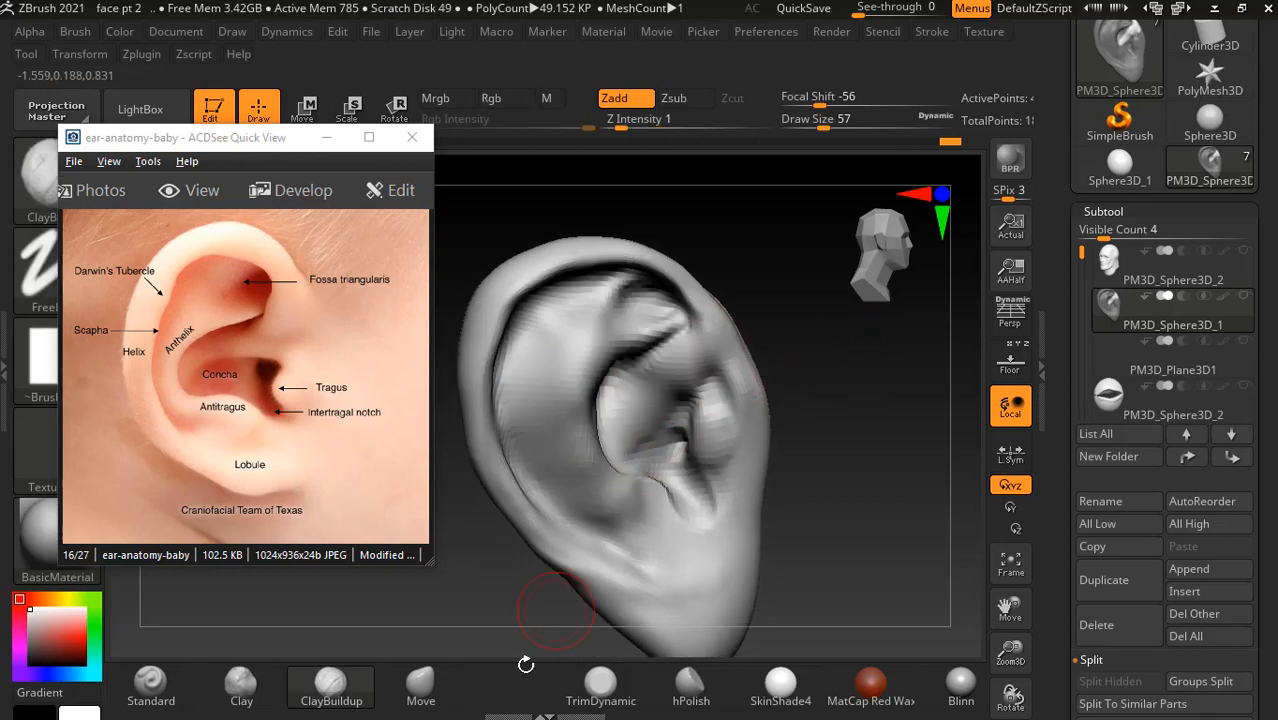
# - Carve the scapha groove along the inside of the helix with the Standard brush in subtract mode at draw size 37
pyautogui.click(151, 688)
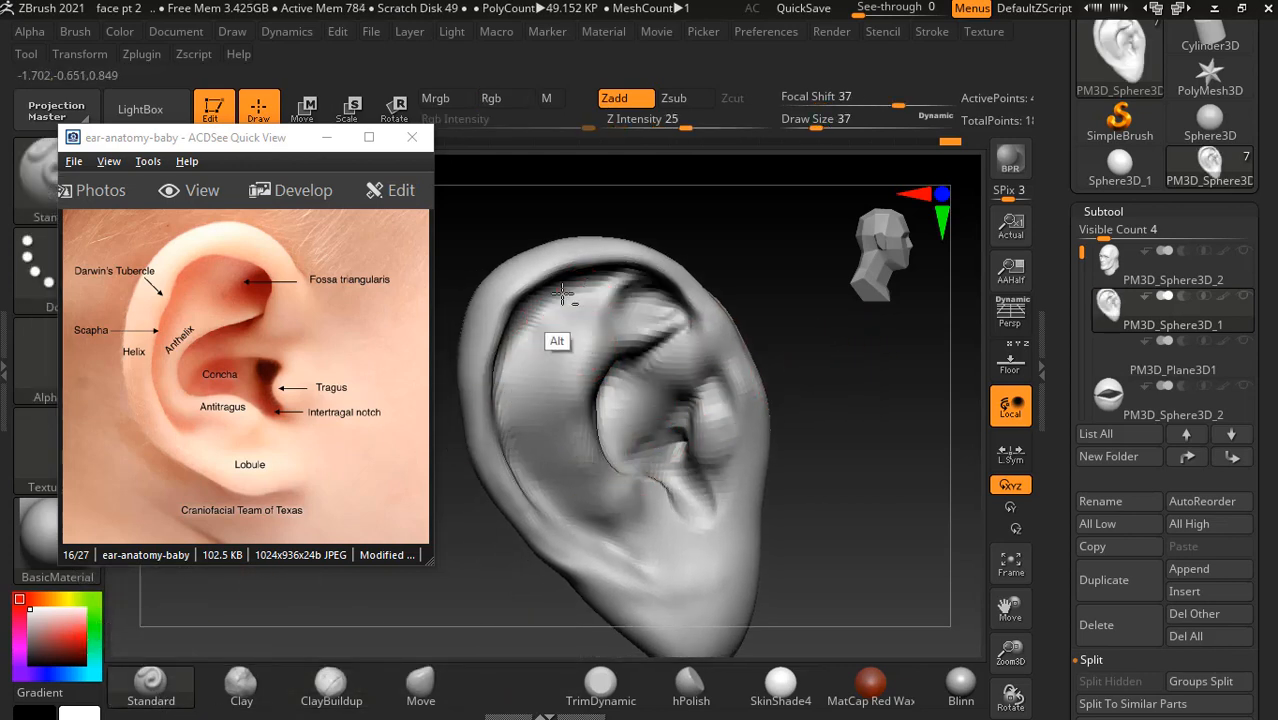
pyautogui.moveTo(545, 300)
pyautogui.keyDown('alt'); pyautogui.mouseDown()
pyautogui.moveTo(502, 400)
pyautogui.moveTo(524, 338)
pyautogui.mouseUp(); pyautogui.keyUp('alt')
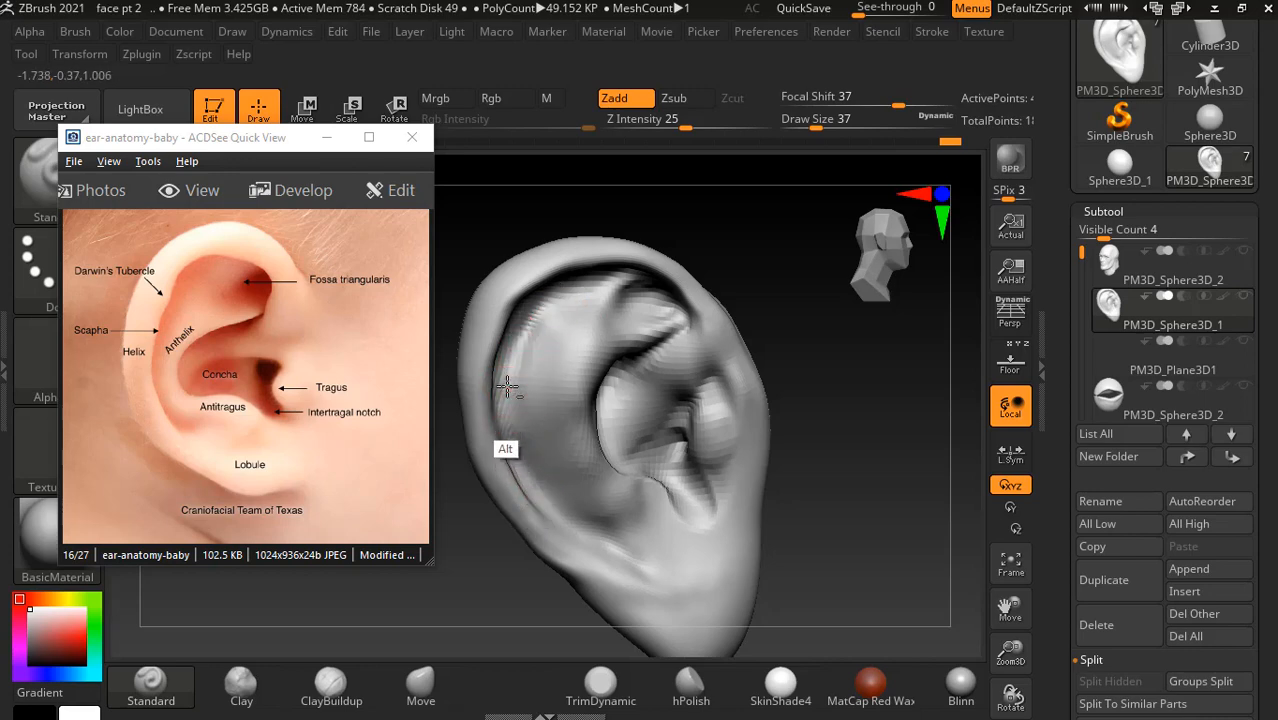
pyautogui.moveTo(847, 391); pyautogui.dragTo(836, 374)
pyautogui.moveTo(705, 285); pyautogui.dragTo(583, 297)
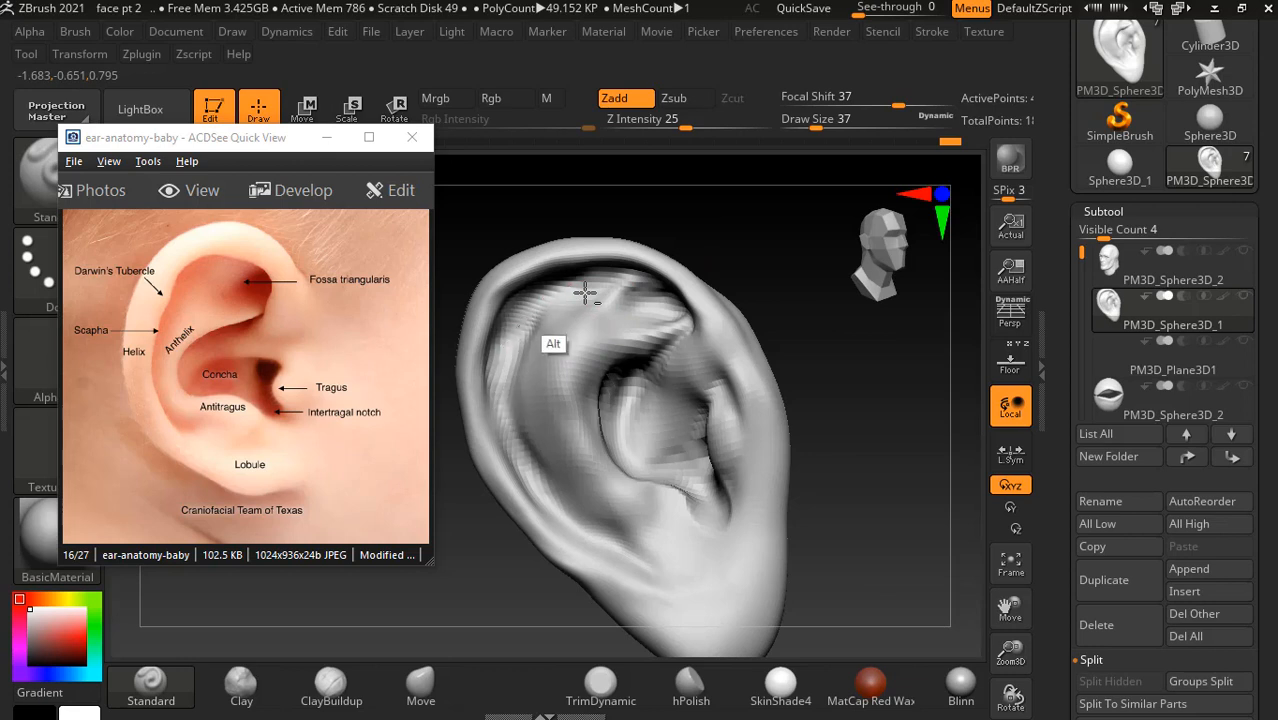
# - Subdivide the ear mesh once and deepen the scapha along the upper and rear helix with the Standard brush in subtract mode
pyautogui.hotkey('ctrl', 'd')
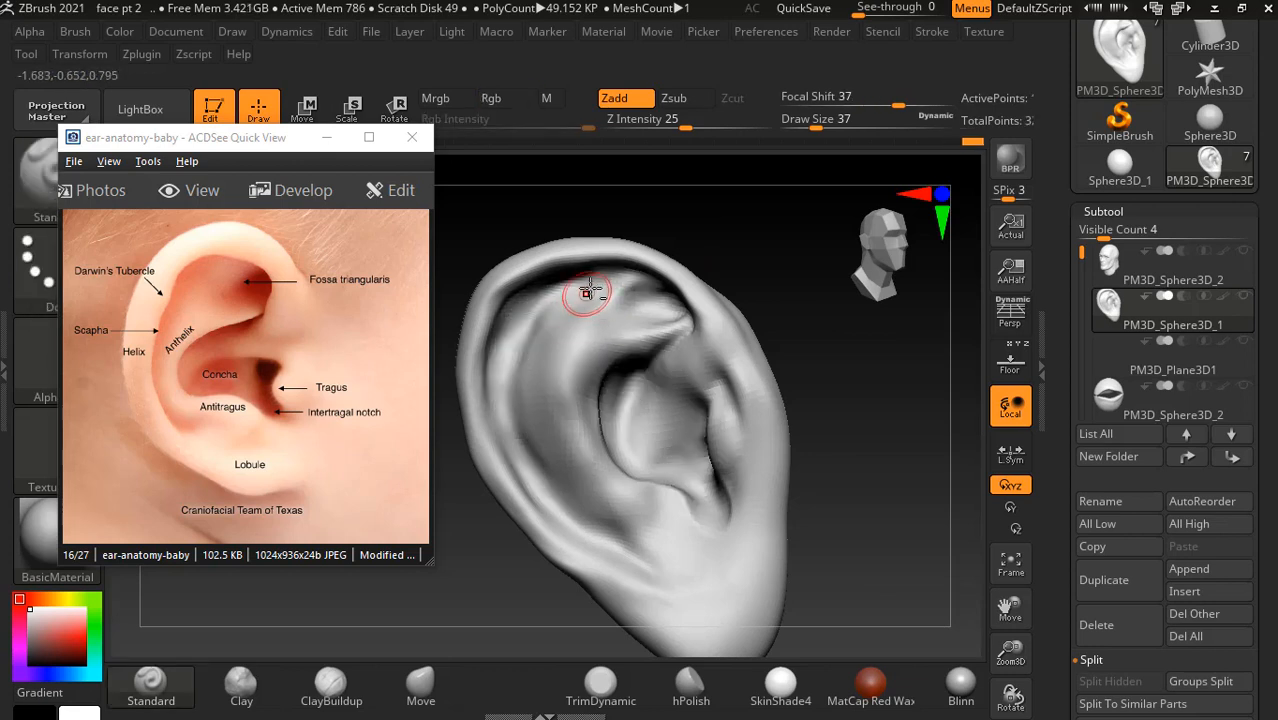
pyautogui.moveTo(566, 232); pyautogui.dragTo(620, 275)
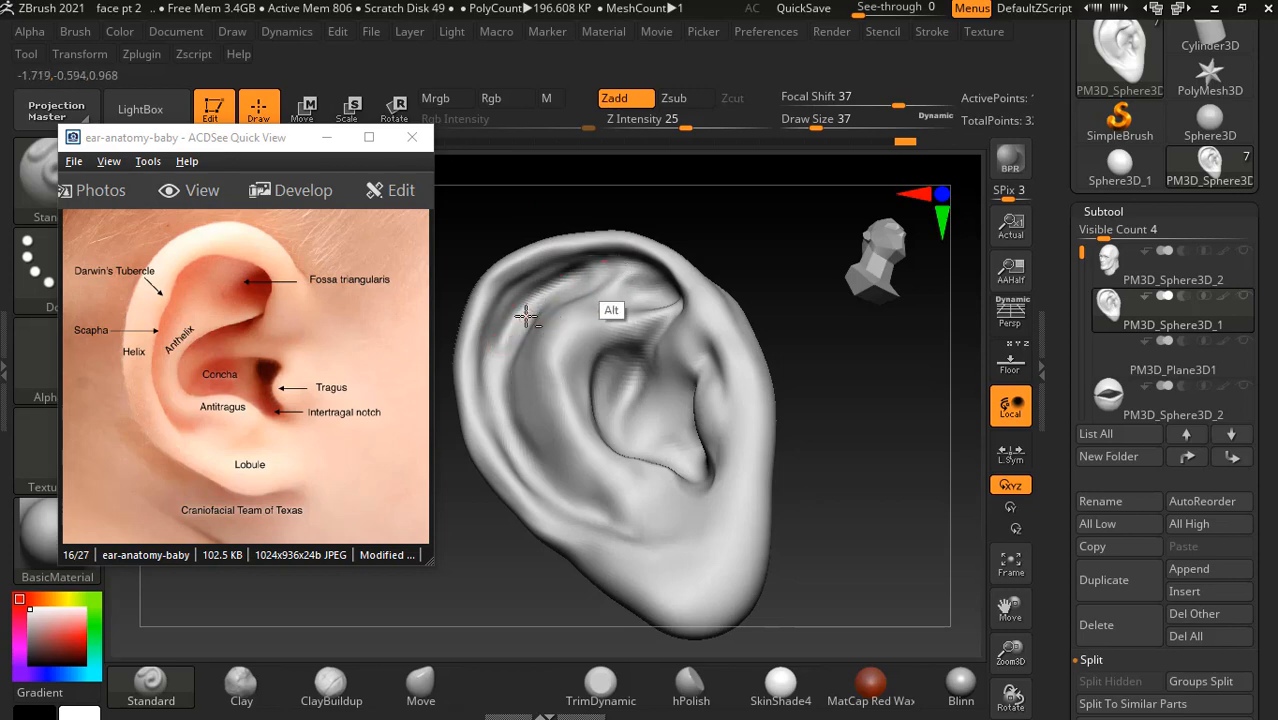
pyautogui.moveTo(525, 225); pyautogui.dragTo(538, 223)
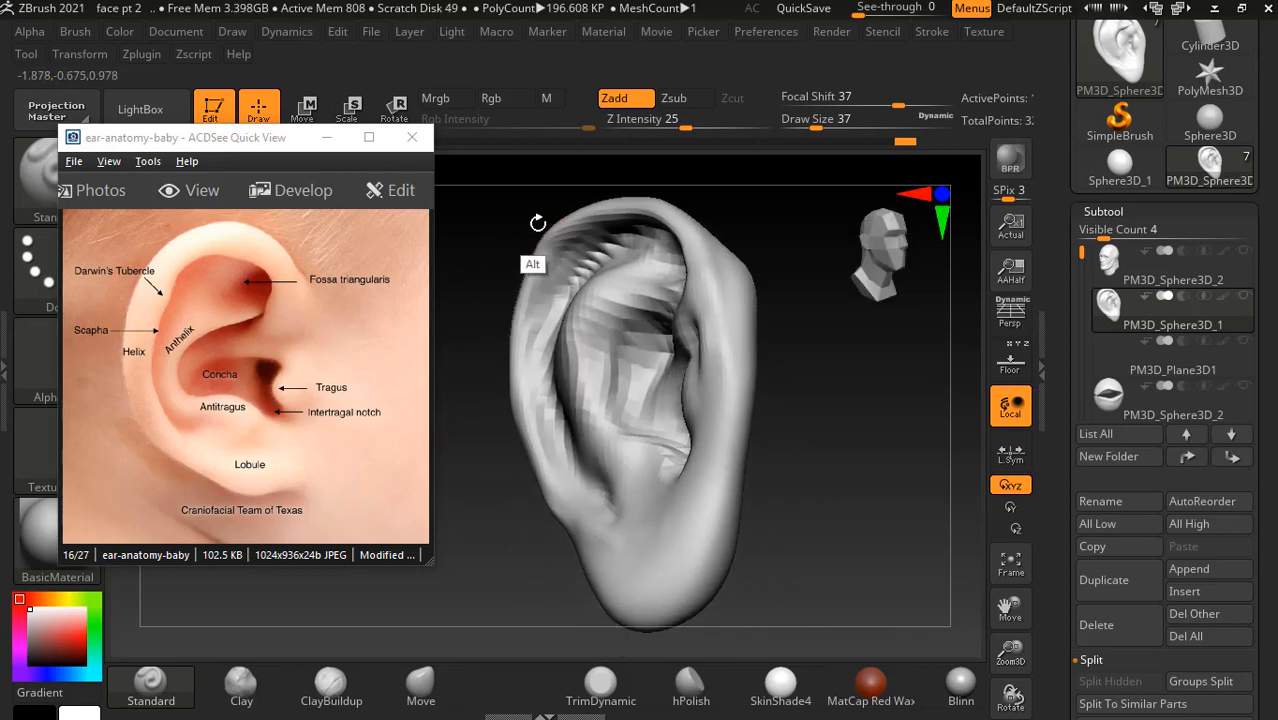
pyautogui.moveTo(469, 316); pyautogui.dragTo(480, 344)
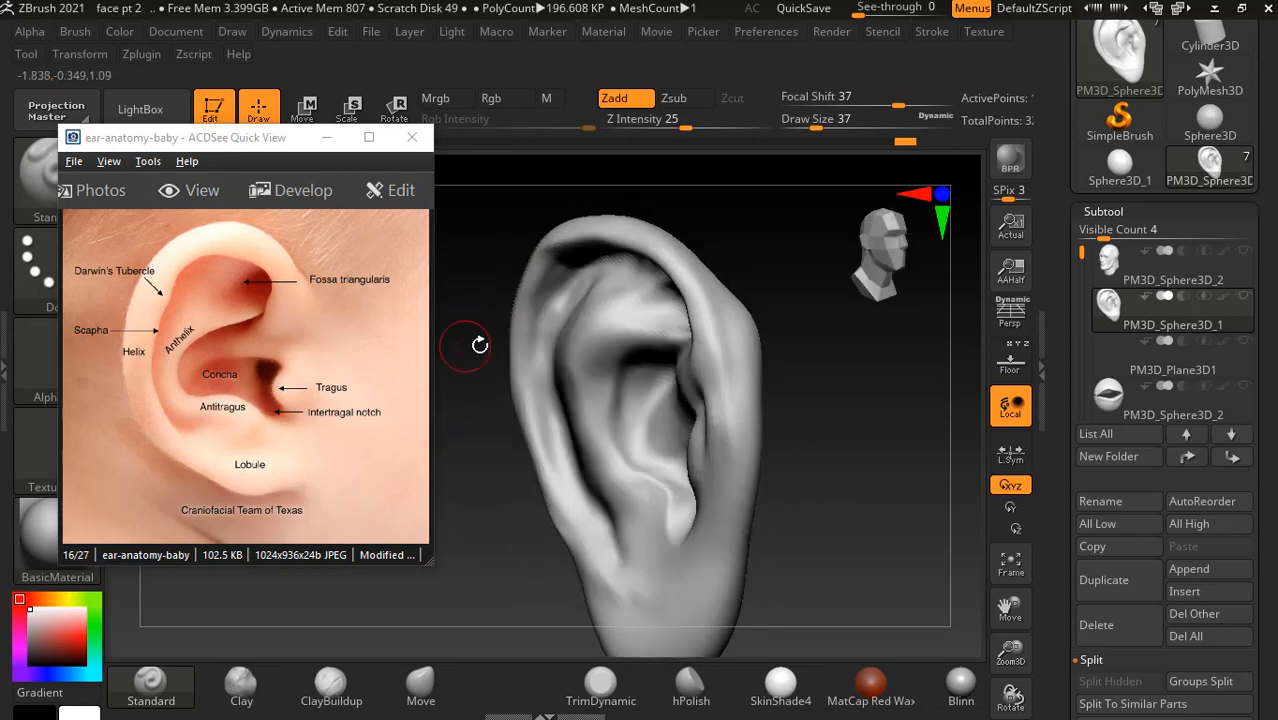
pyautogui.keyDown('alt'); pyautogui.moveTo(559, 289); pyautogui.dragTo(563, 420); pyautogui.keyUp('alt')
pyautogui.moveTo(462, 352); pyautogui.dragTo(488, 358)
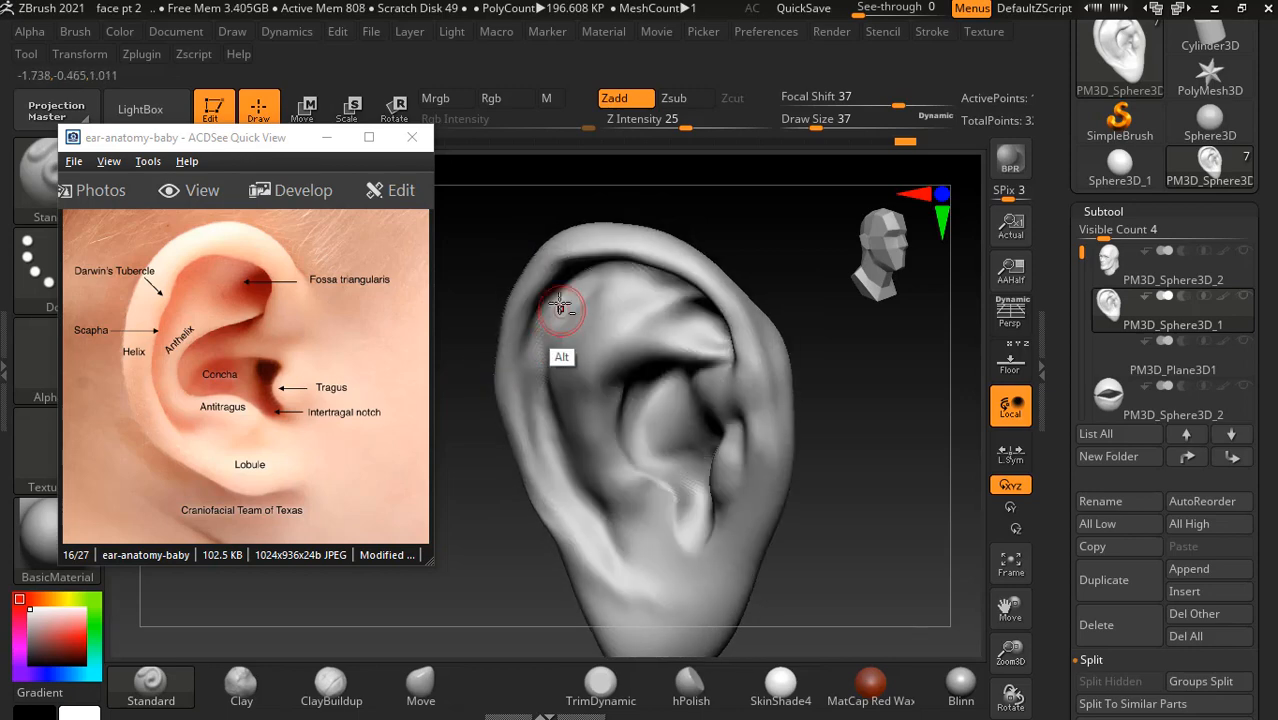
pyautogui.moveTo(554, 427)
pyautogui.keyDown('alt'); pyautogui.mouseDown()
pyautogui.moveTo(569, 455)
pyautogui.moveTo(557, 442)
pyautogui.mouseUp(); pyautogui.keyUp('alt')
pyautogui.moveTo(491, 494); pyautogui.dragTo(491, 490)
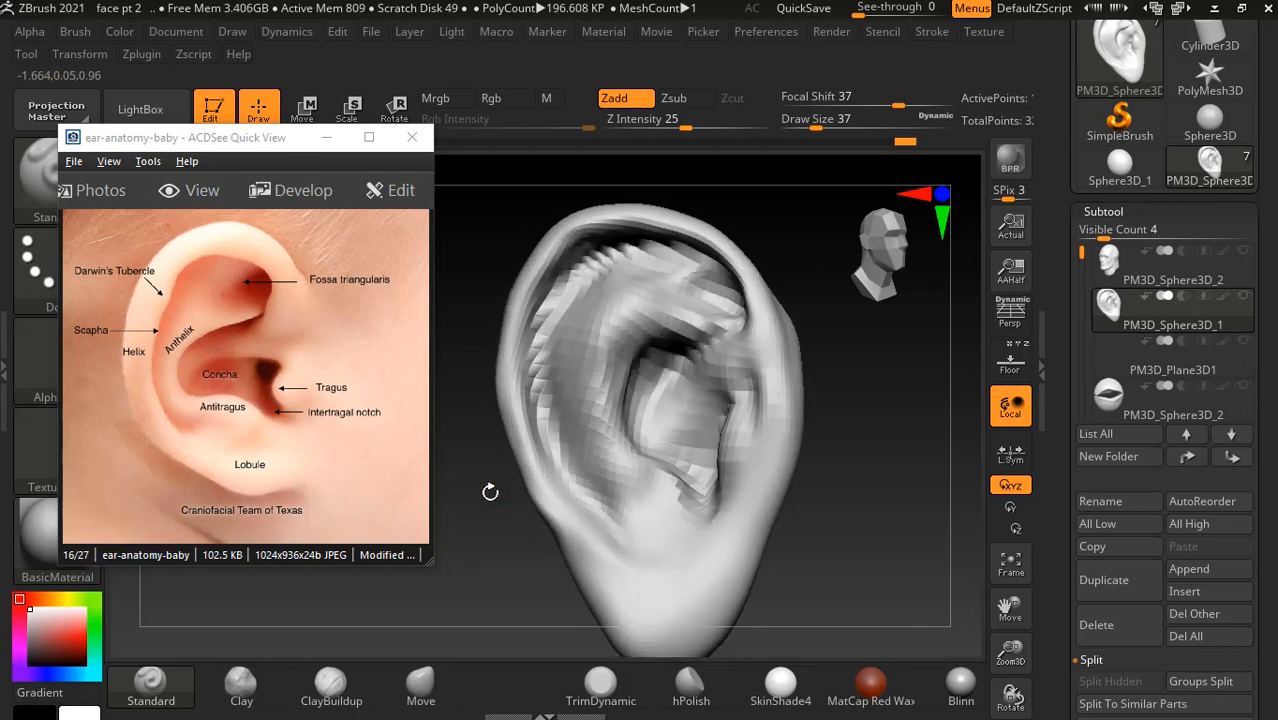
# - Refine the upper scapha beneath the helix rim with the Standard brush and smooth it
pyautogui.moveTo(878, 443); pyautogui.dragTo(893, 400)
pyautogui.moveTo(889, 345); pyautogui.dragTo(915, 434)
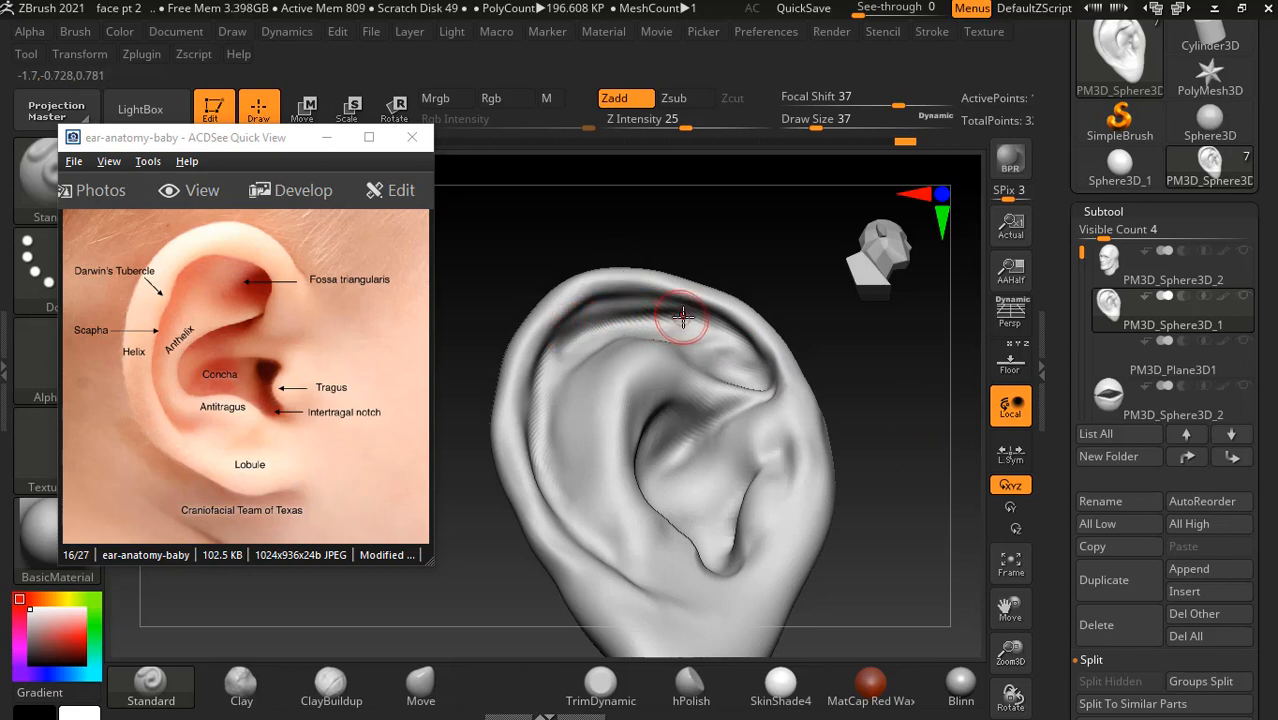
pyautogui.press('shift')
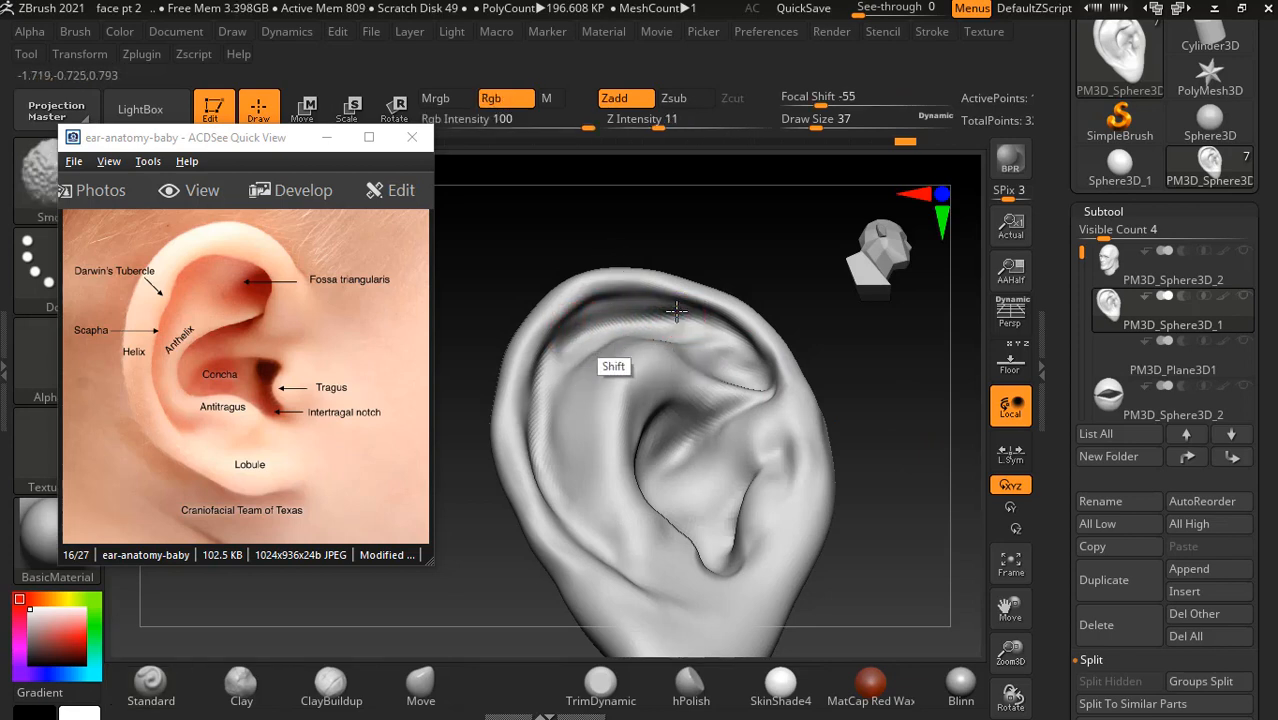
pyautogui.moveTo(883, 356)
pyautogui.mouseDown()
pyautogui.moveTo(882, 277)
pyautogui.moveTo(853, 400)
pyautogui.mouseUp()
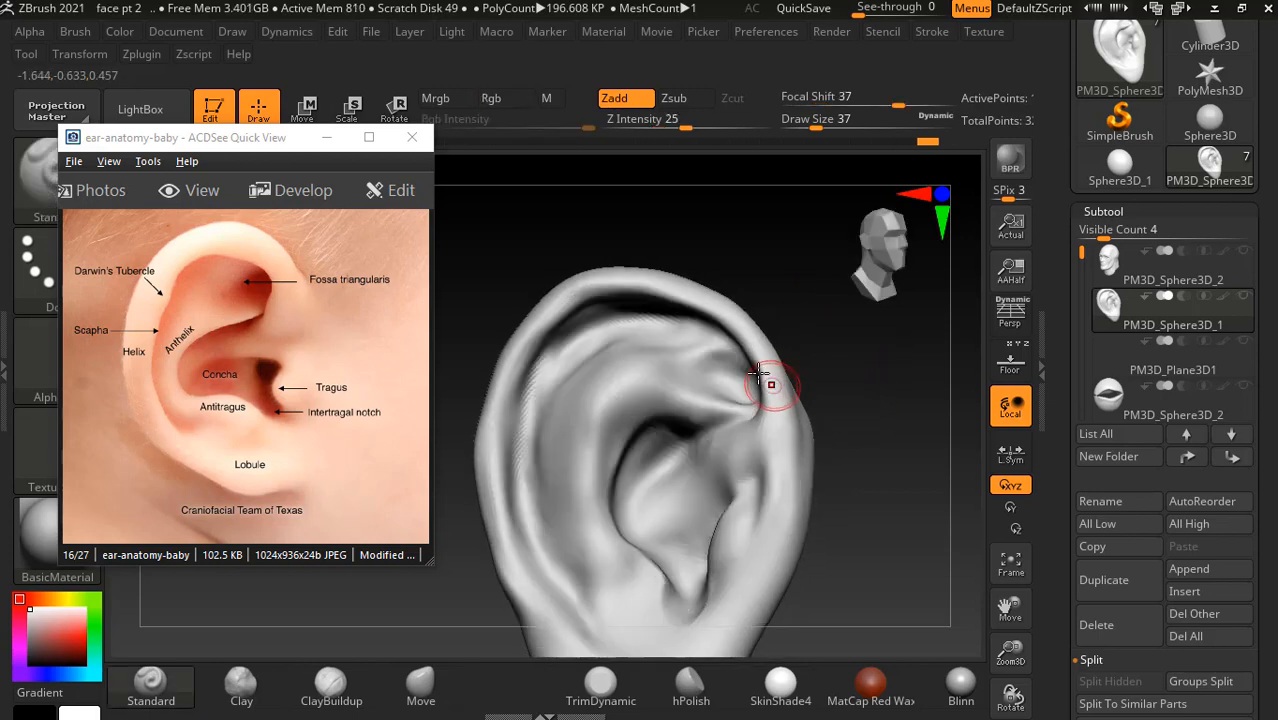
# - Define the crus of the helix above the tragus and carve the ear canal behind the tragus with the Standard brush at draw size 37
pyautogui.moveTo(757, 374); pyautogui.dragTo(751, 426)
pyautogui.moveTo(893, 442); pyautogui.dragTo(899, 374)
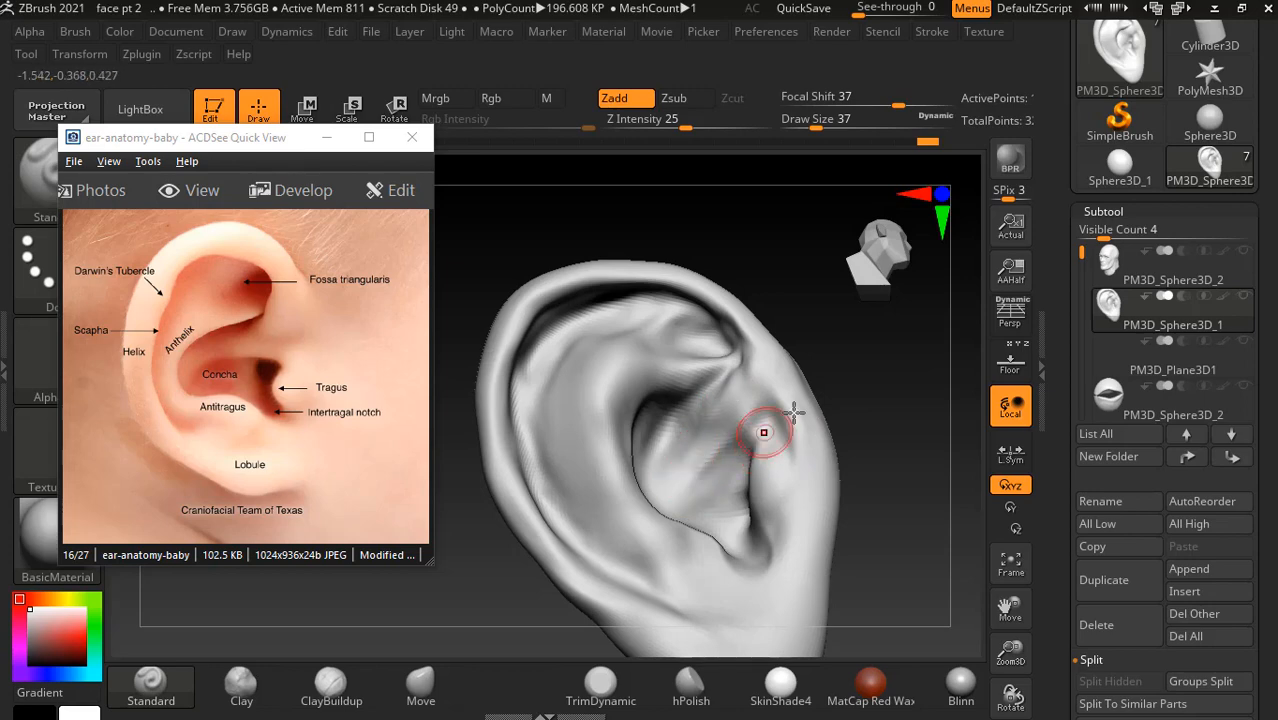
pyautogui.moveTo(793, 408); pyautogui.dragTo(816, 400)
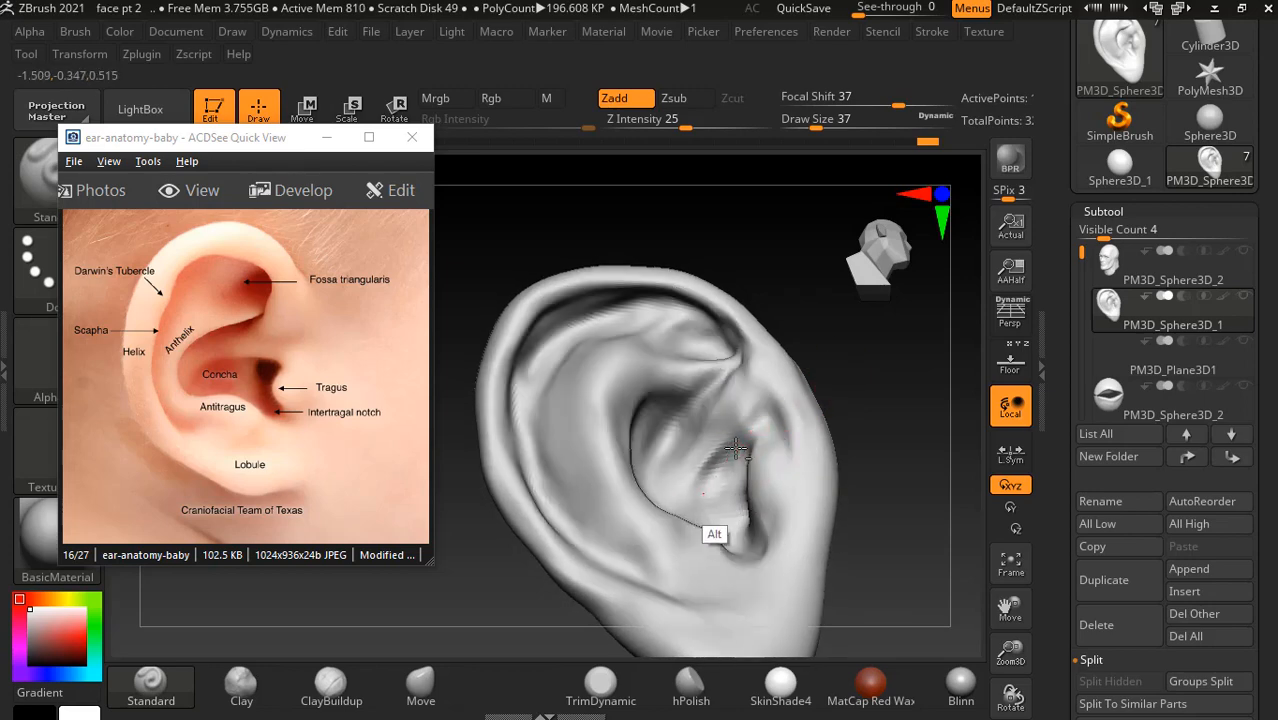
pyautogui.moveTo(867, 400); pyautogui.dragTo(879, 422)
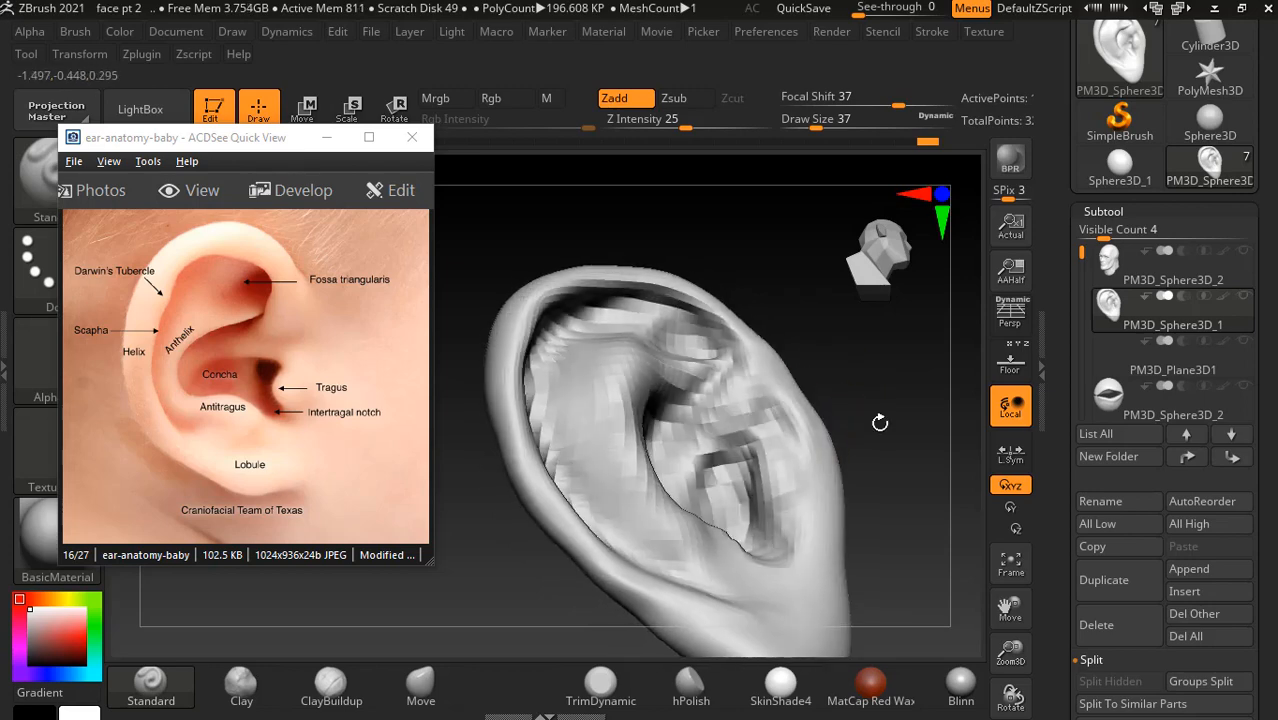
pyautogui.moveTo(864, 378); pyautogui.dragTo(867, 396)
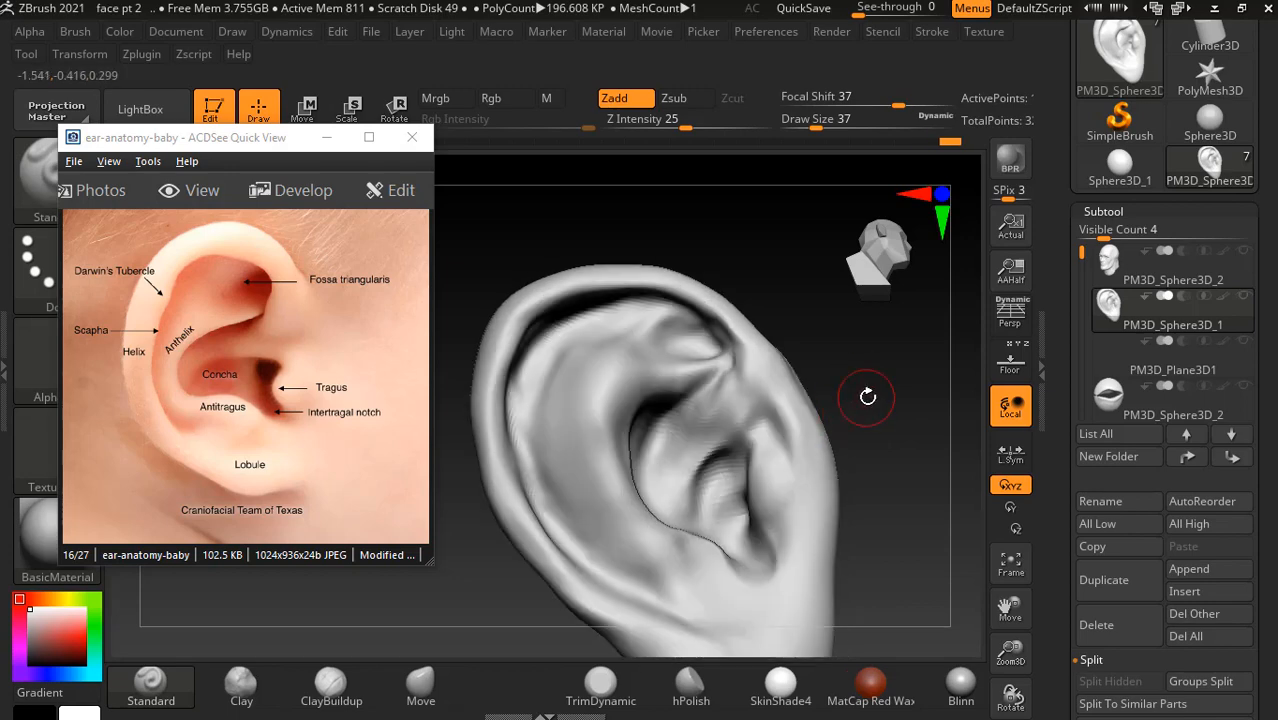
# - Deepen the ear canal behind the tragus with the Standard brush in subtract mode, smooth its surroundings, and select the Move brush
pyautogui.keyDown('shift'); pyautogui.moveTo(732, 484); pyautogui.dragTo(742, 508); pyautogui.keyUp('shift')
pyautogui.moveTo(867, 391); pyautogui.dragTo(864, 391)
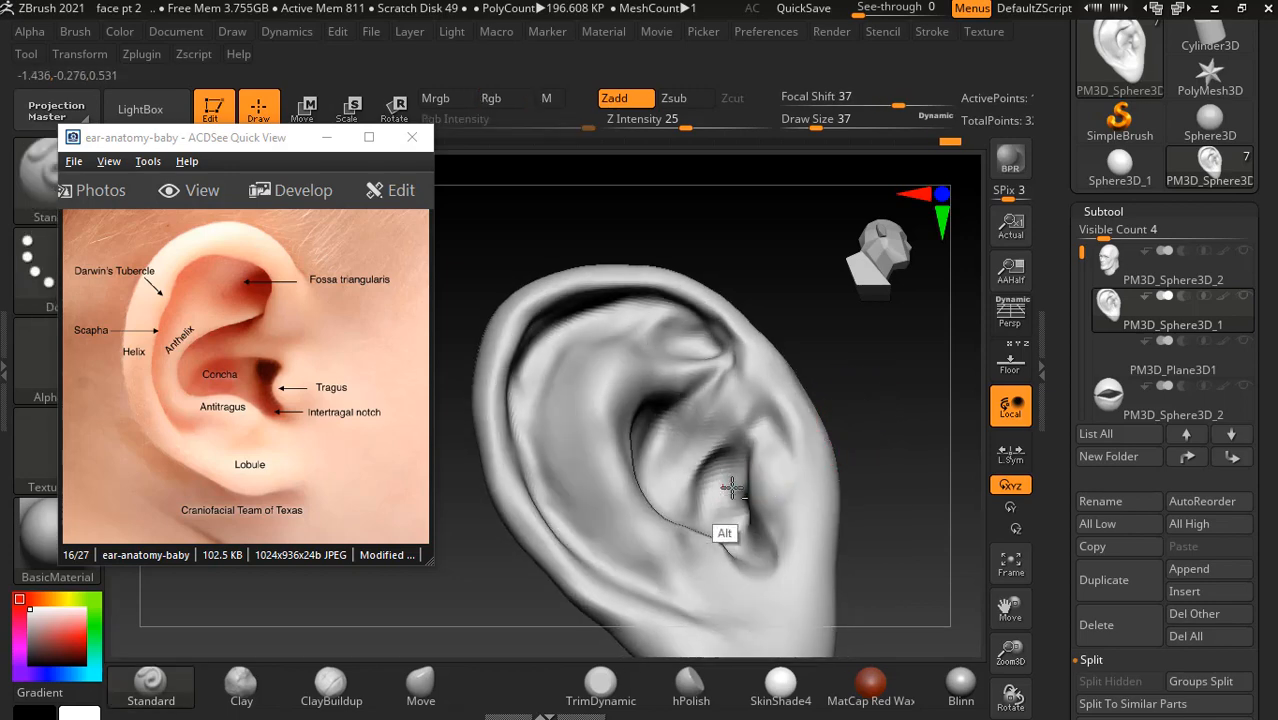
pyautogui.moveTo(860, 385); pyautogui.dragTo(832, 414)
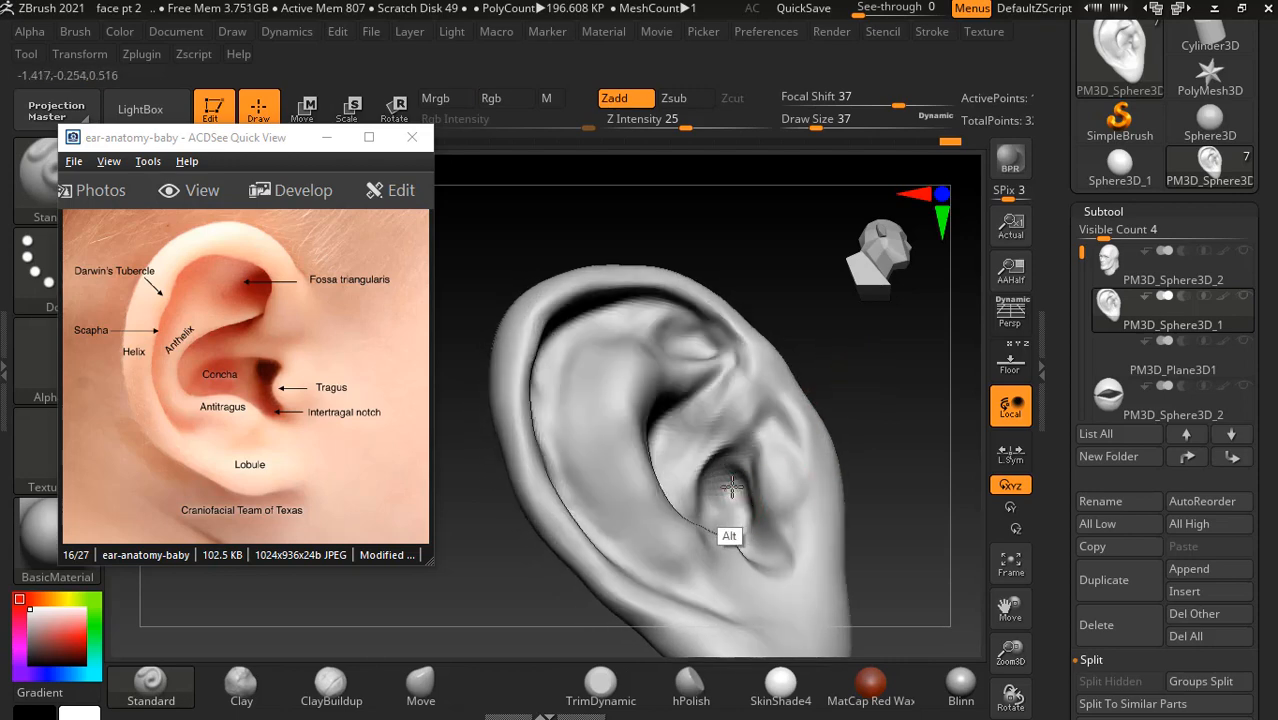
pyautogui.moveTo(894, 410)
pyautogui.mouseDown()
pyautogui.moveTo(860, 382)
pyautogui.moveTo(802, 431)
pyautogui.mouseUp()
pyautogui.press('shift')
pyautogui.moveTo(708, 462)
pyautogui.keyDown('shift'); pyautogui.mouseDown()
pyautogui.moveTo(687, 454)
pyautogui.moveTo(674, 466)
pyautogui.mouseUp(); pyautogui.keyUp('shift')
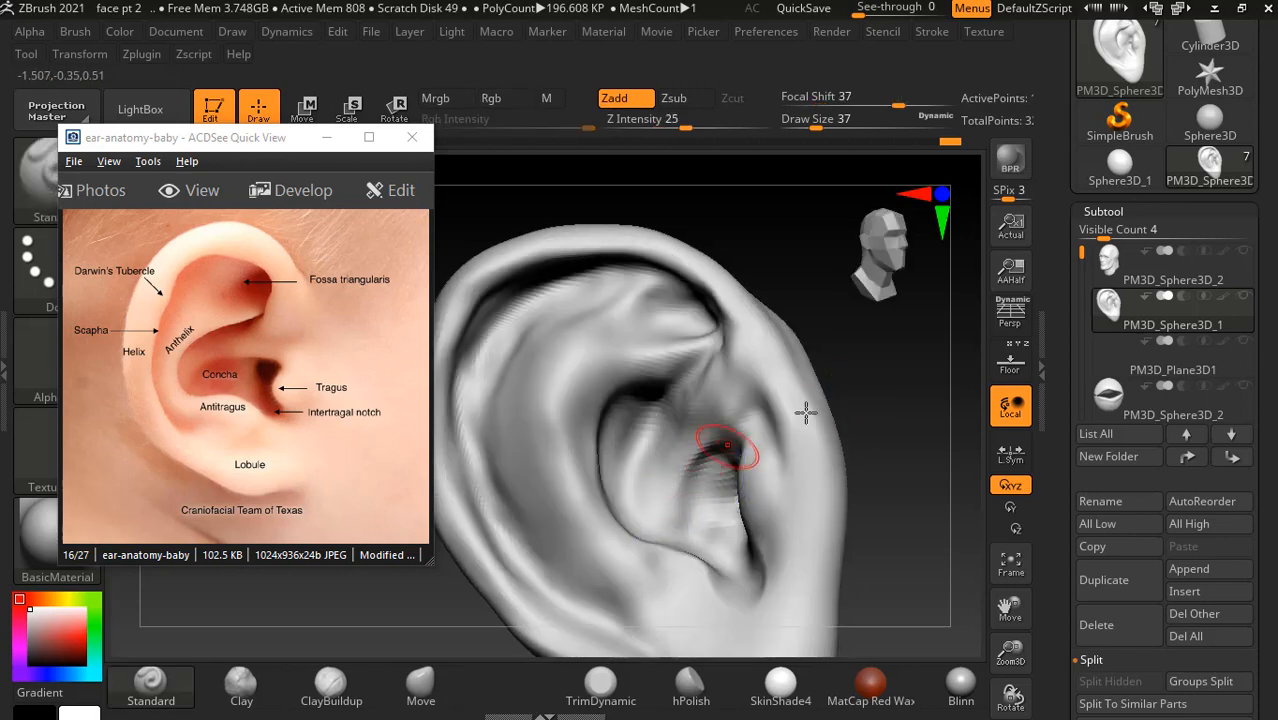
pyautogui.moveTo(806, 412); pyautogui.dragTo(711, 475)
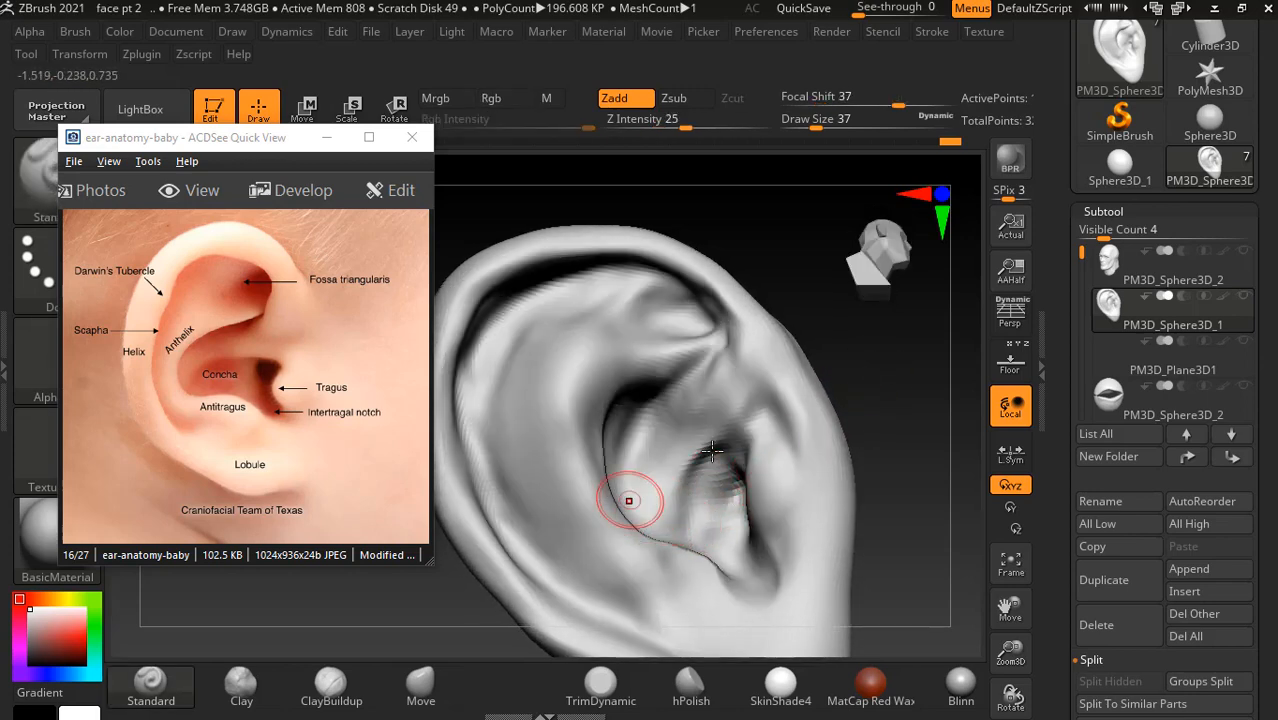
pyautogui.moveTo(895, 425)
pyautogui.mouseDown()
pyautogui.moveTo(909, 429)
pyautogui.moveTo(878, 378)
pyautogui.moveTo(919, 424)
pyautogui.moveTo(880, 400)
pyautogui.moveTo(907, 362)
pyautogui.moveTo(916, 399)
pyautogui.mouseUp()
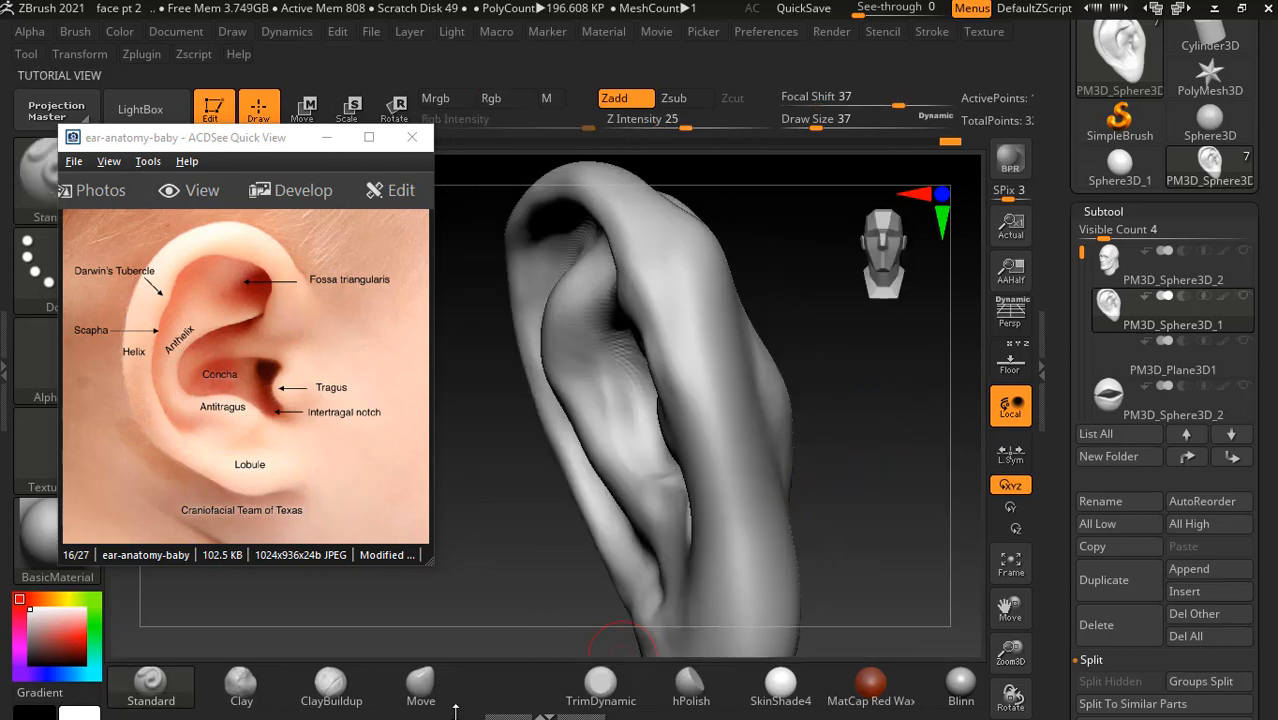
pyautogui.click(420, 686)
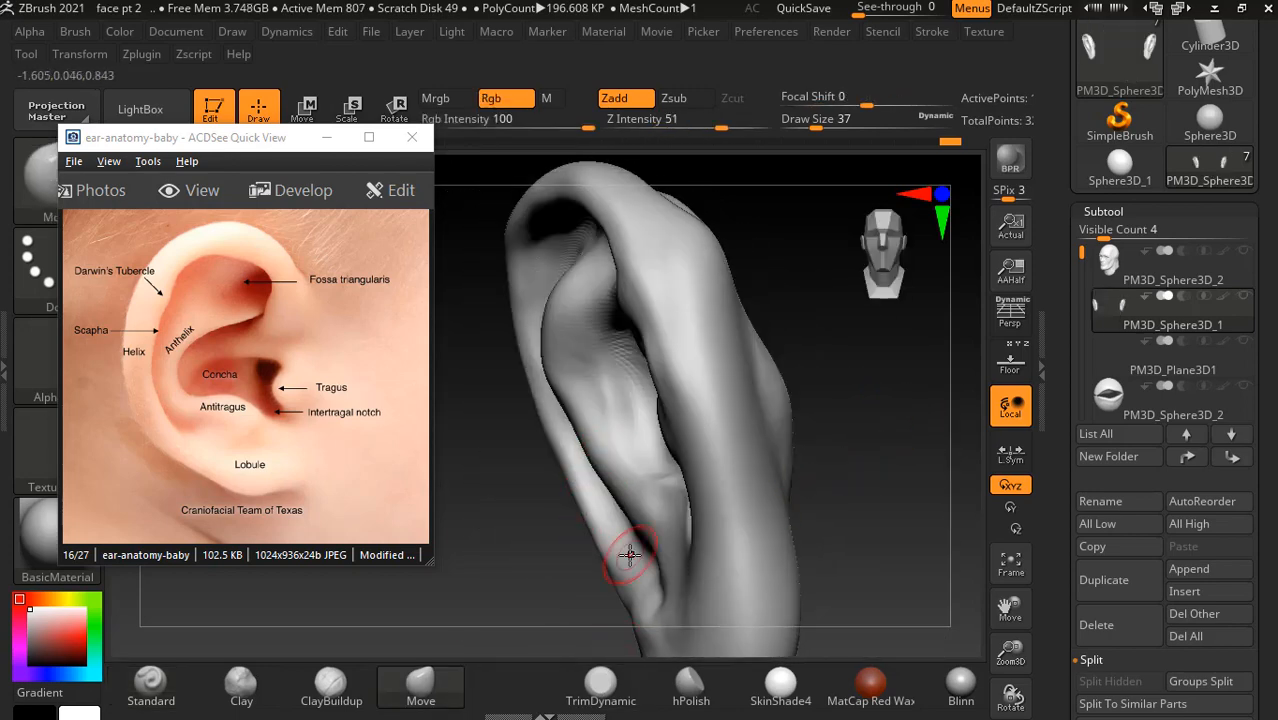
# - Switch to Chrome and search Google Images for "ear front and side view"
pyautogui.hotkey('alt', 'Tab')
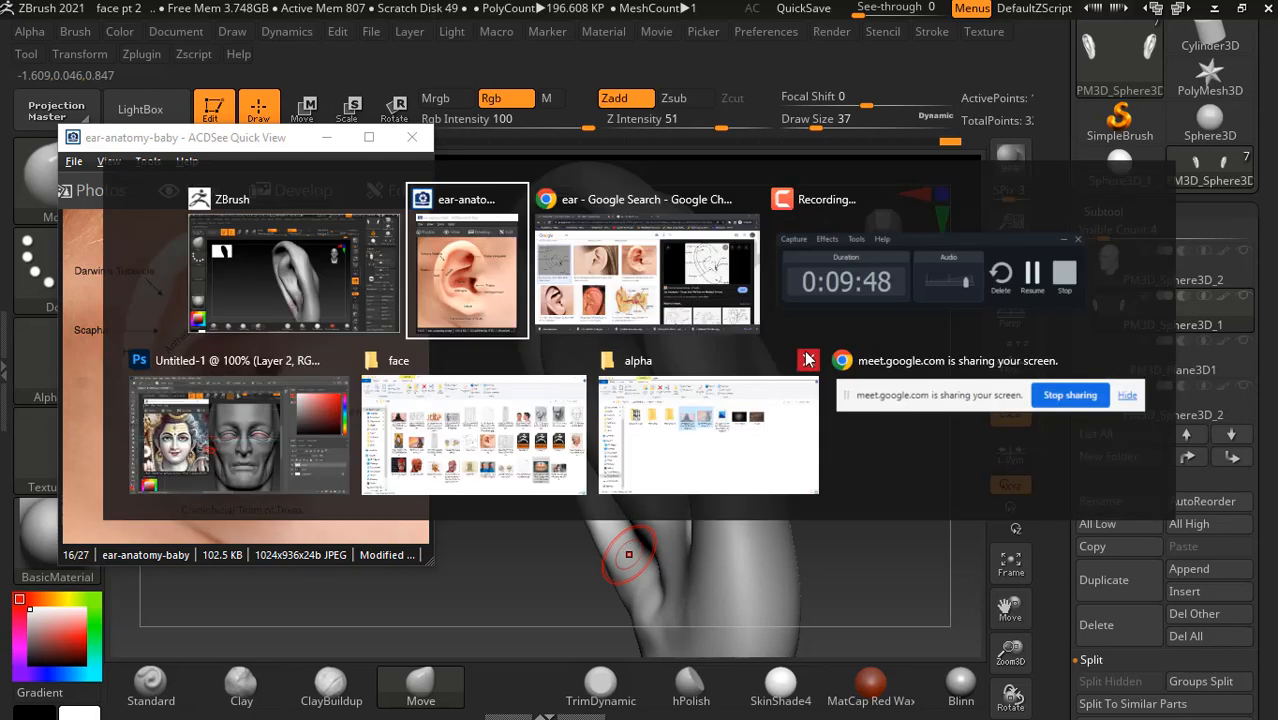
pyautogui.click(578, 298)
pyautogui.click(333, 138)
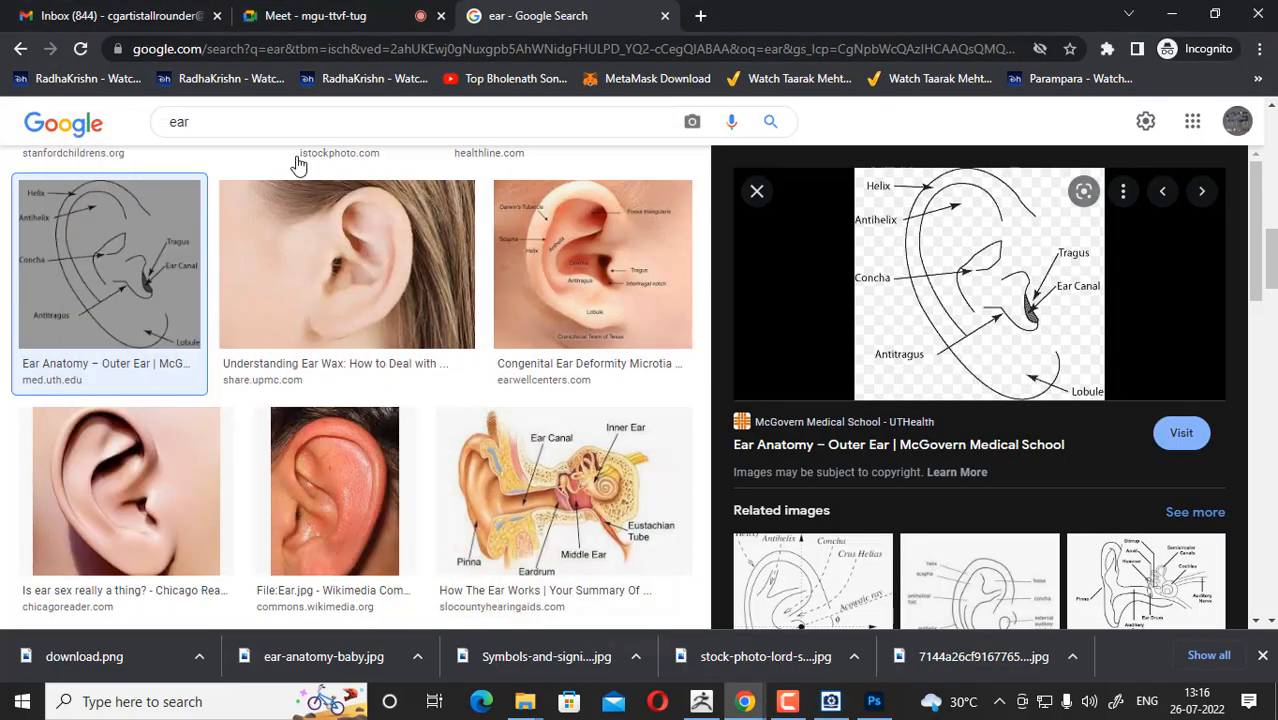
pyautogui.click(251, 122)
pyautogui.write('fr')
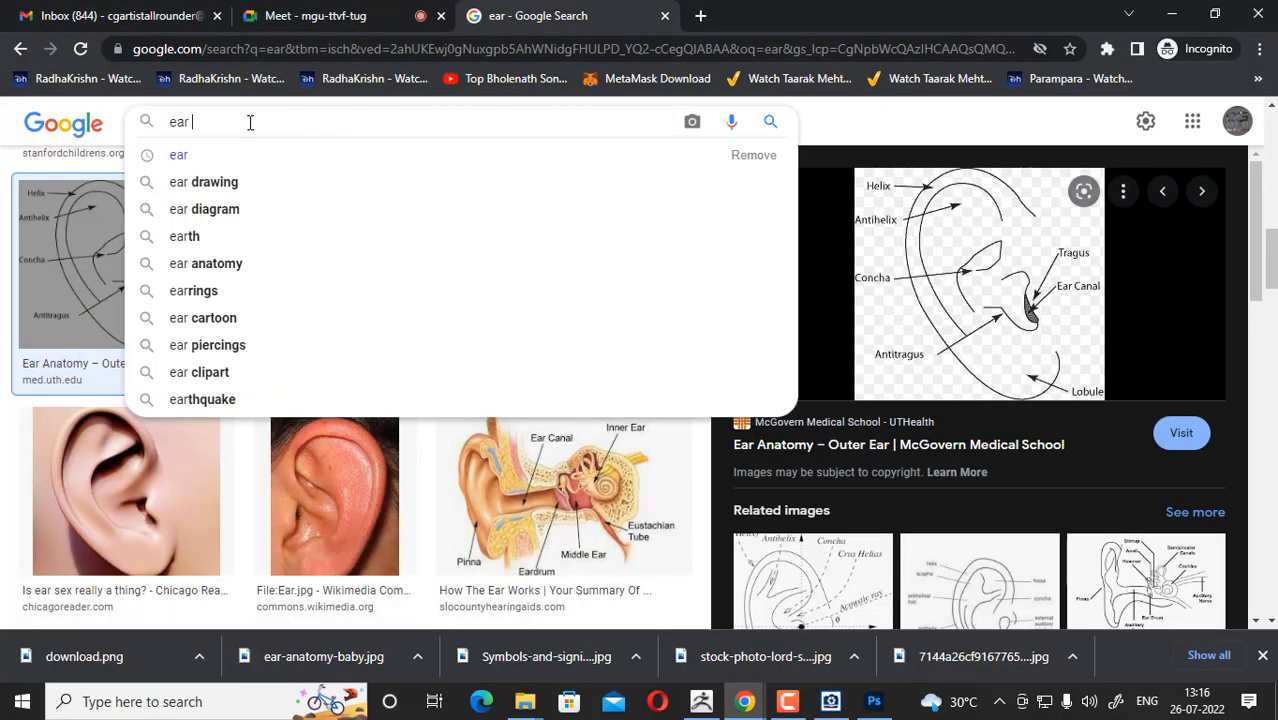
pyautogui.write('ont')
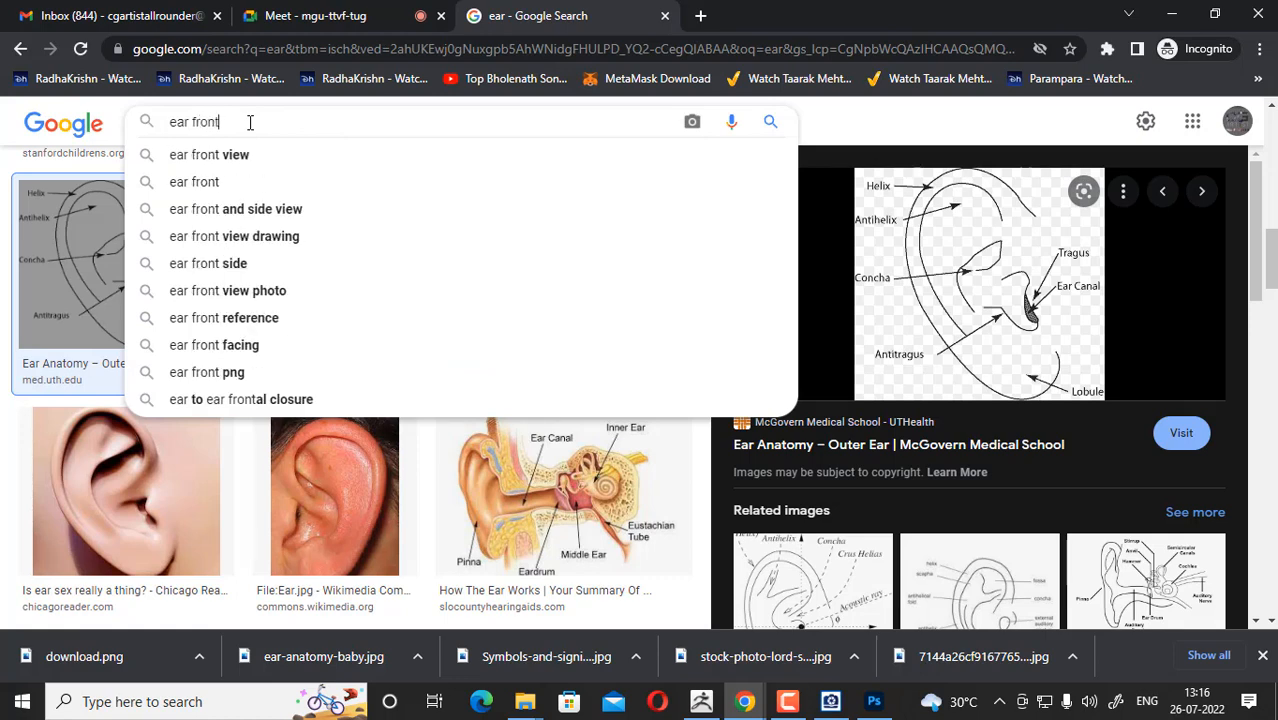
pyautogui.click(225, 208)
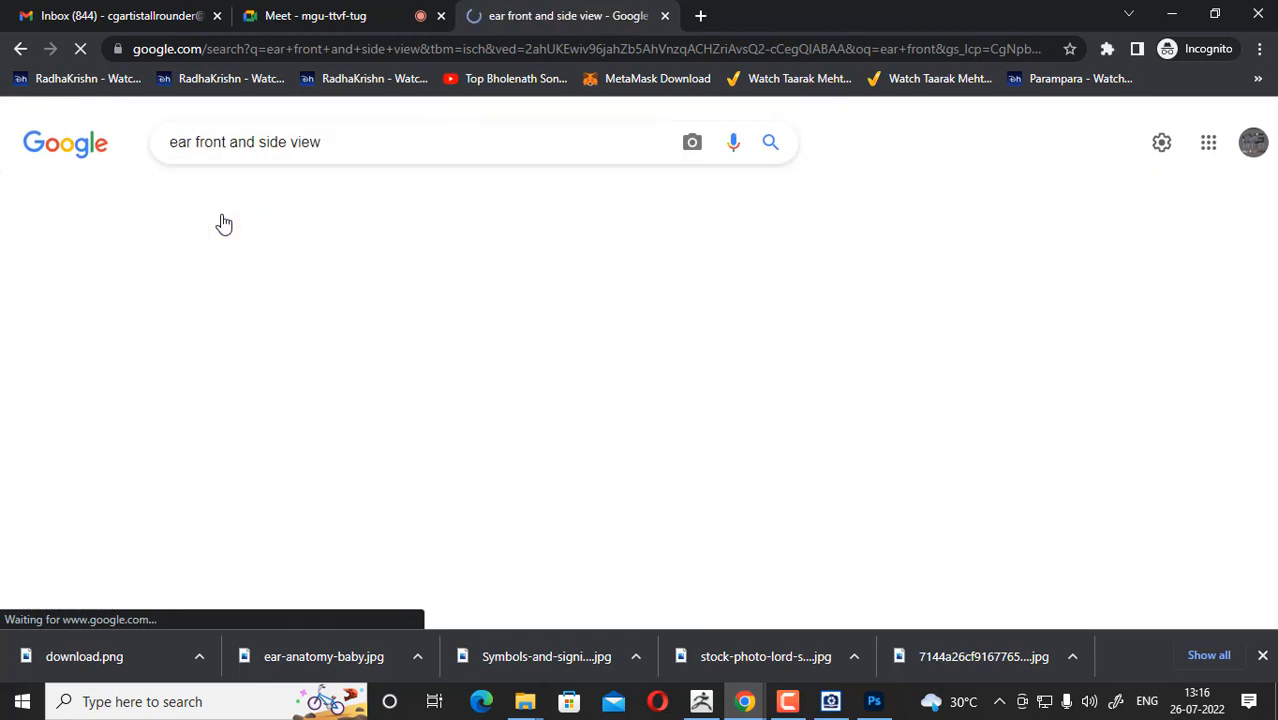
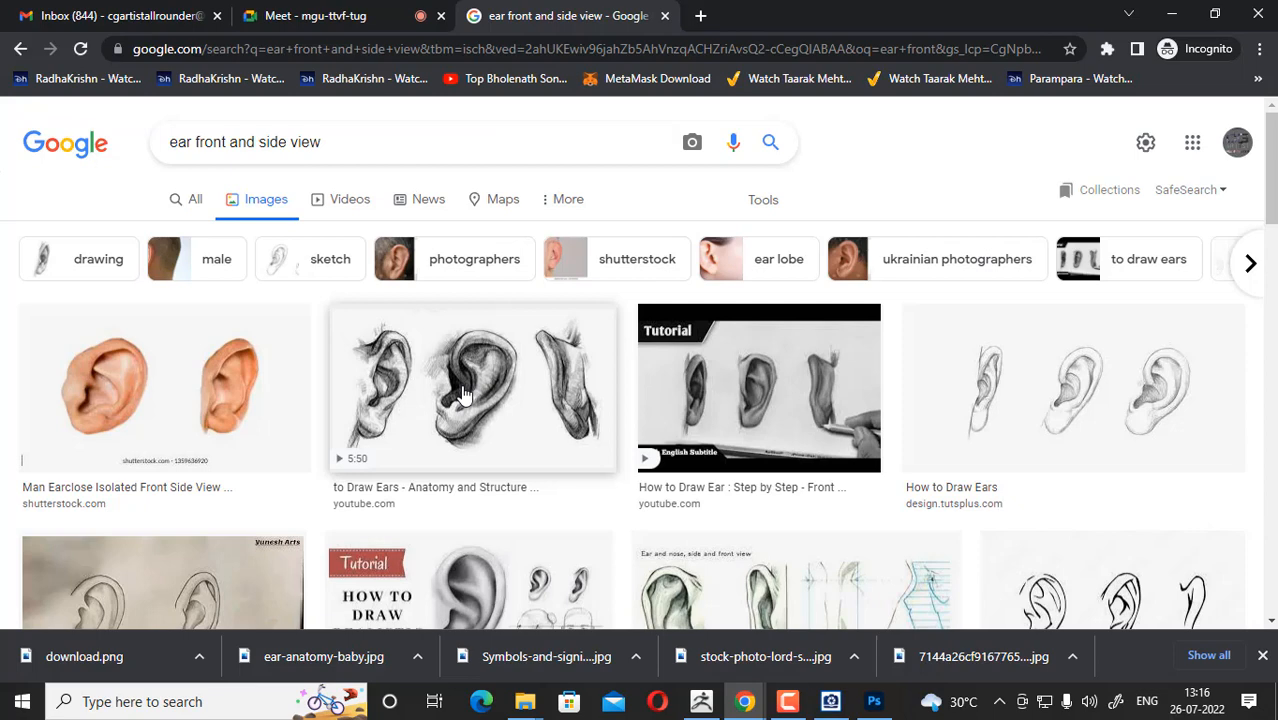
# - Open the Adobe Stock line drawing of the ear in side, front and rear views and save it as a JPEG in the face folder
pyautogui.scroll(-1, 463, 395)
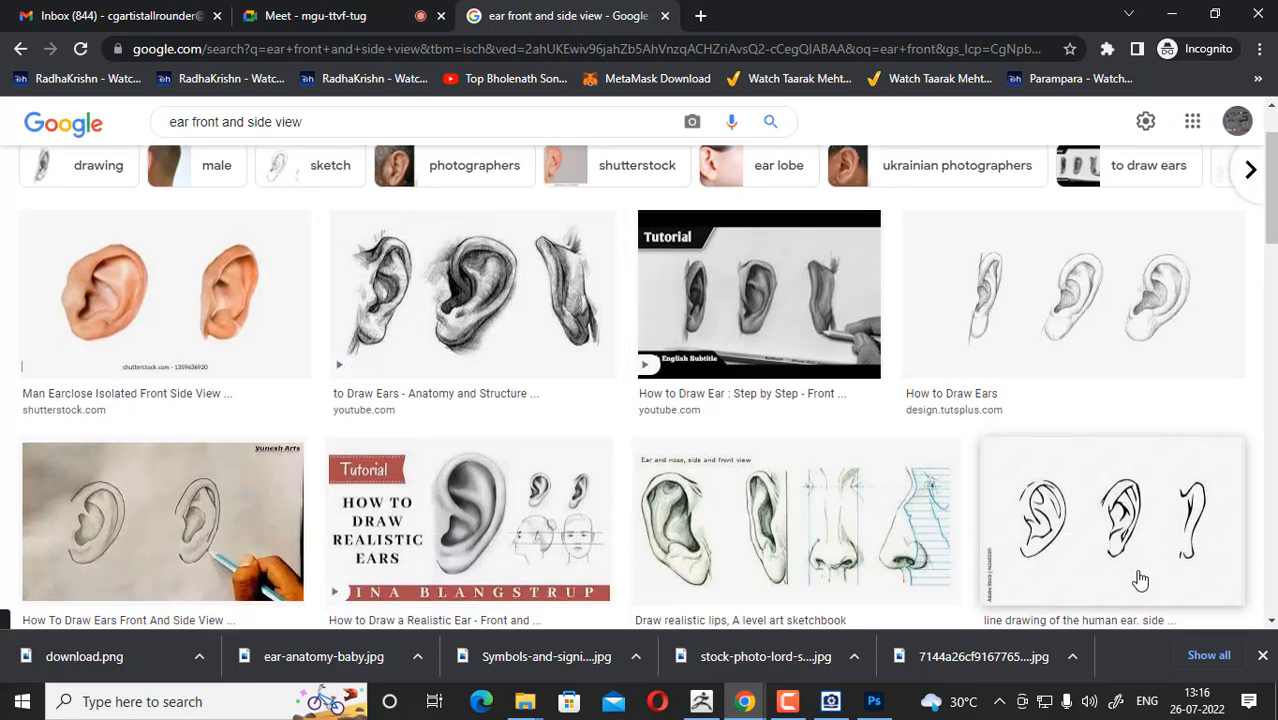
pyautogui.click(1152, 535)
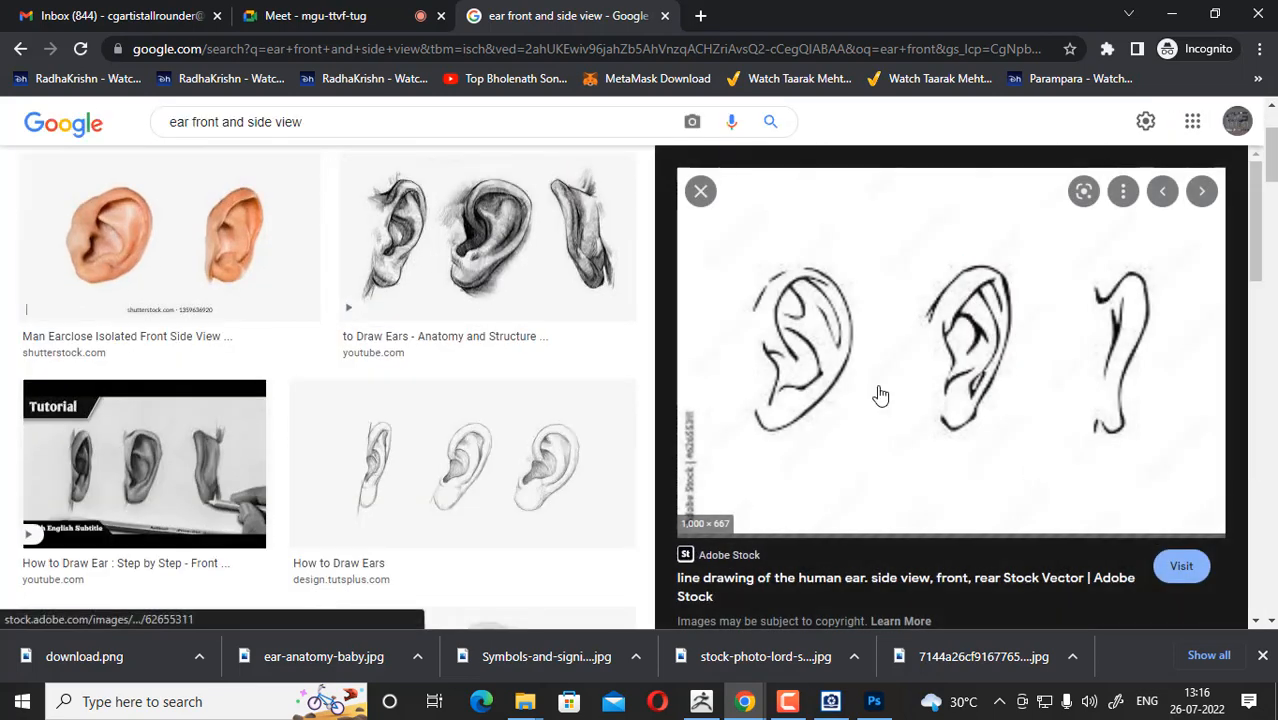
pyautogui.rightClick(965, 308)
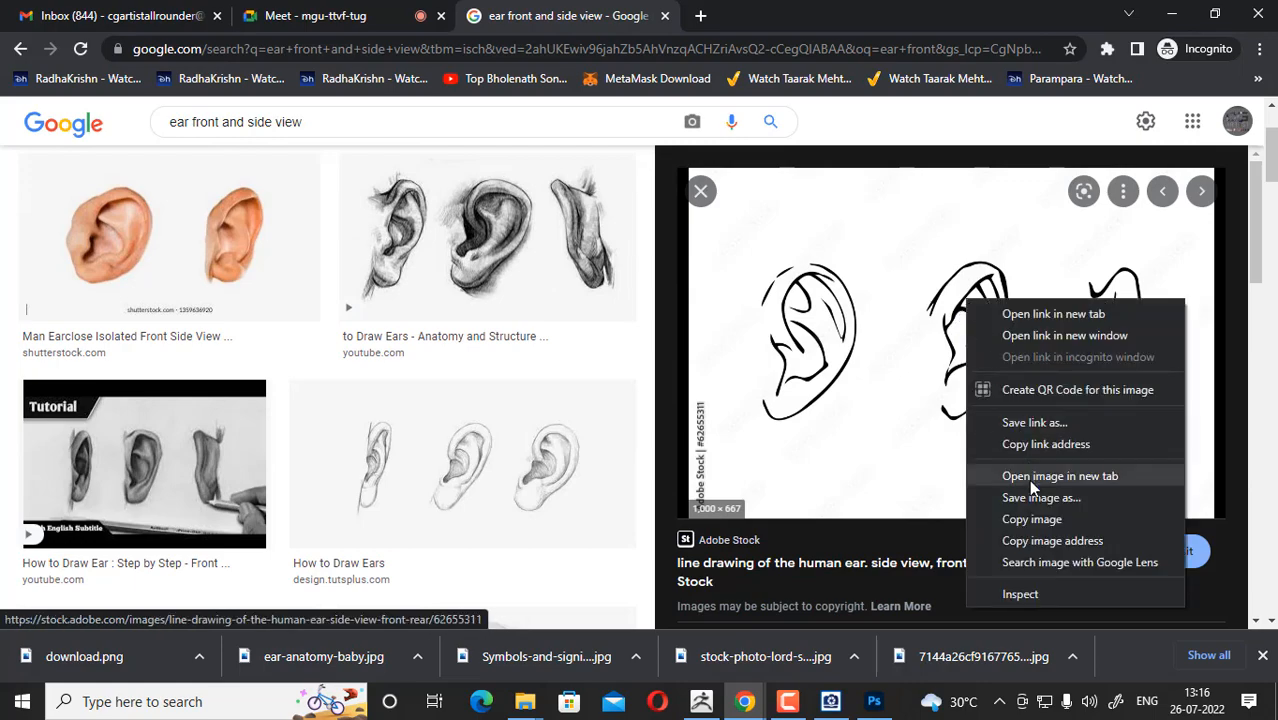
pyautogui.click(1040, 512)
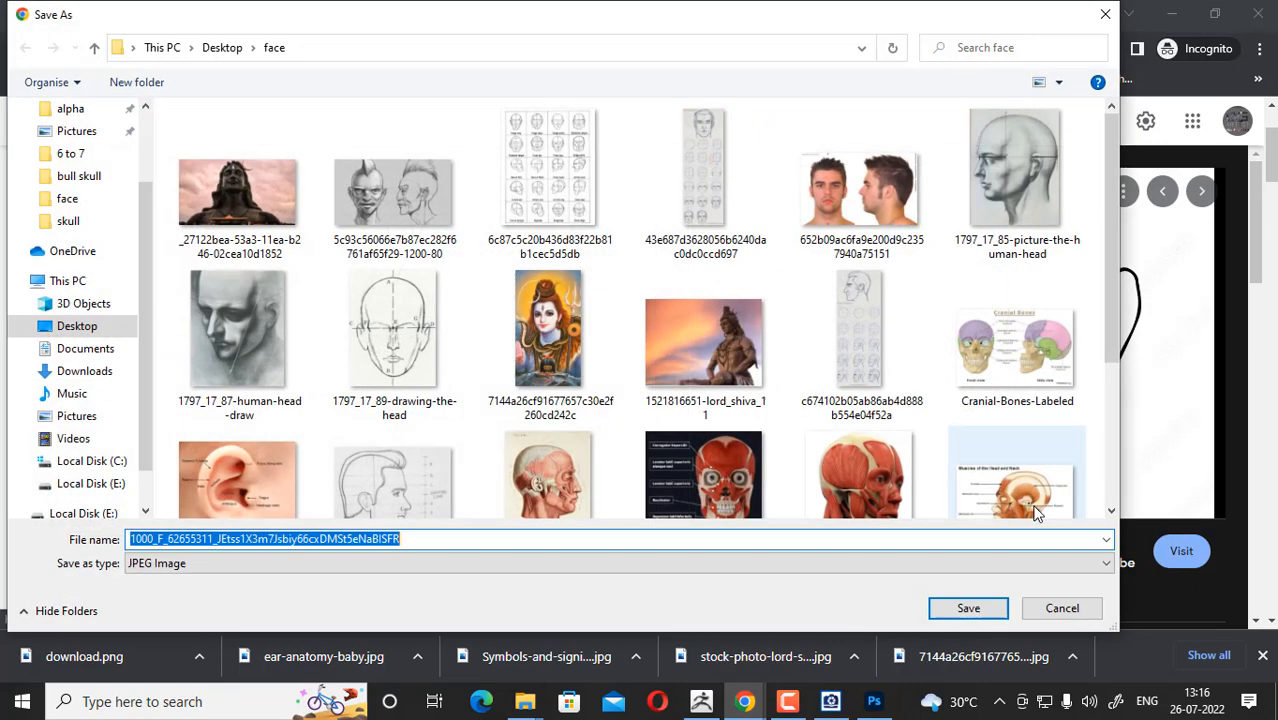
pyautogui.click(967, 604)
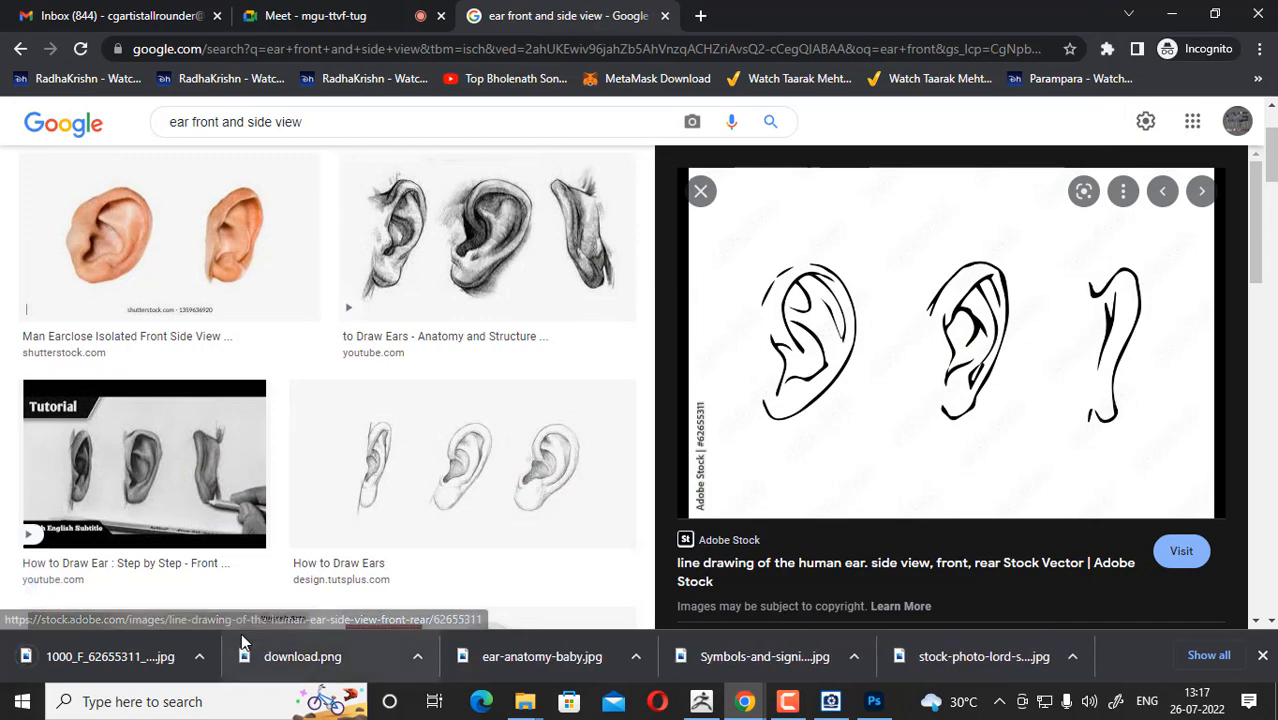
# - Show the downloaded ear line drawing in its folder and open it with ACDSee Ultimate 2020
pyautogui.click(199, 656)
pyautogui.click(265, 590)
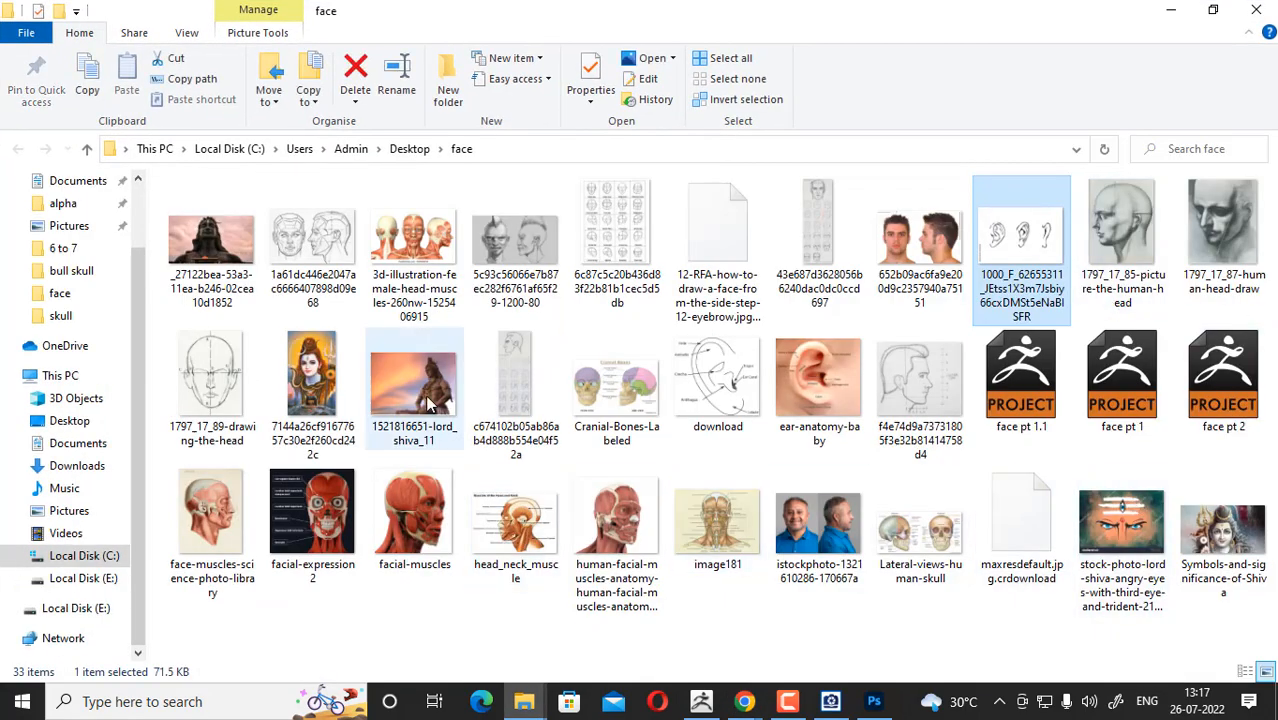
pyautogui.doubleClick(1024, 258)
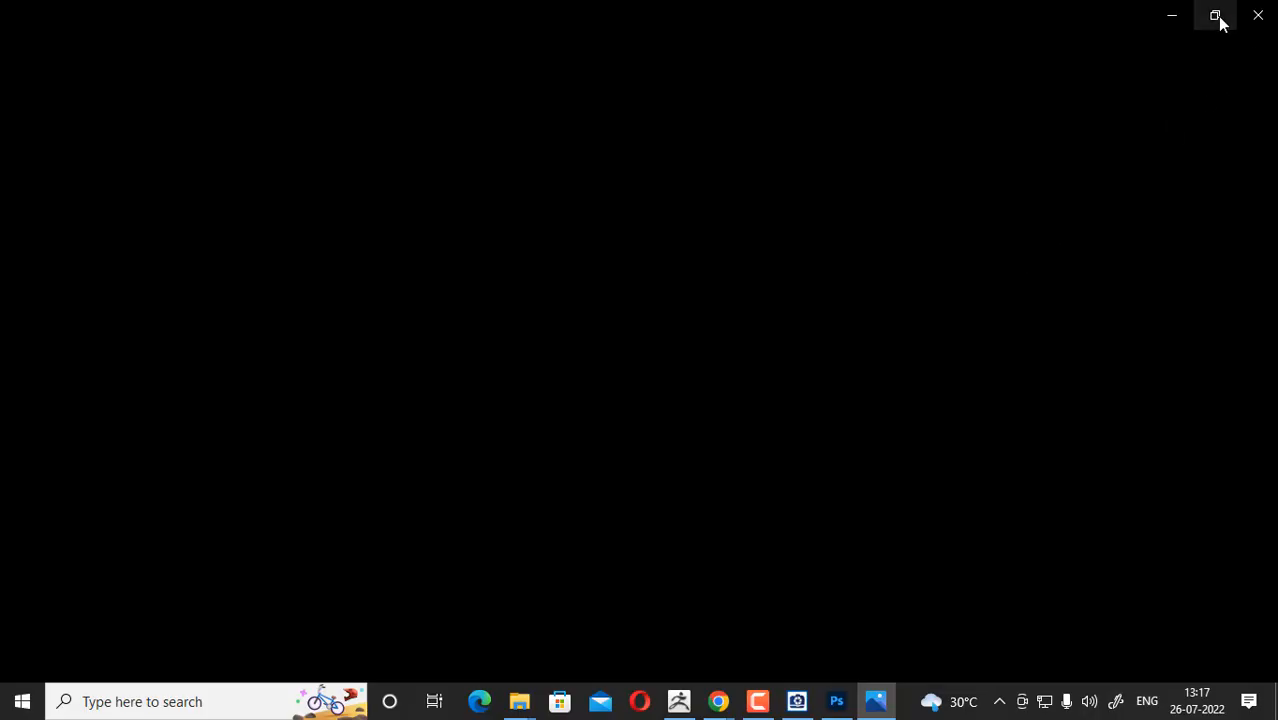
pyautogui.click(1215, 15)
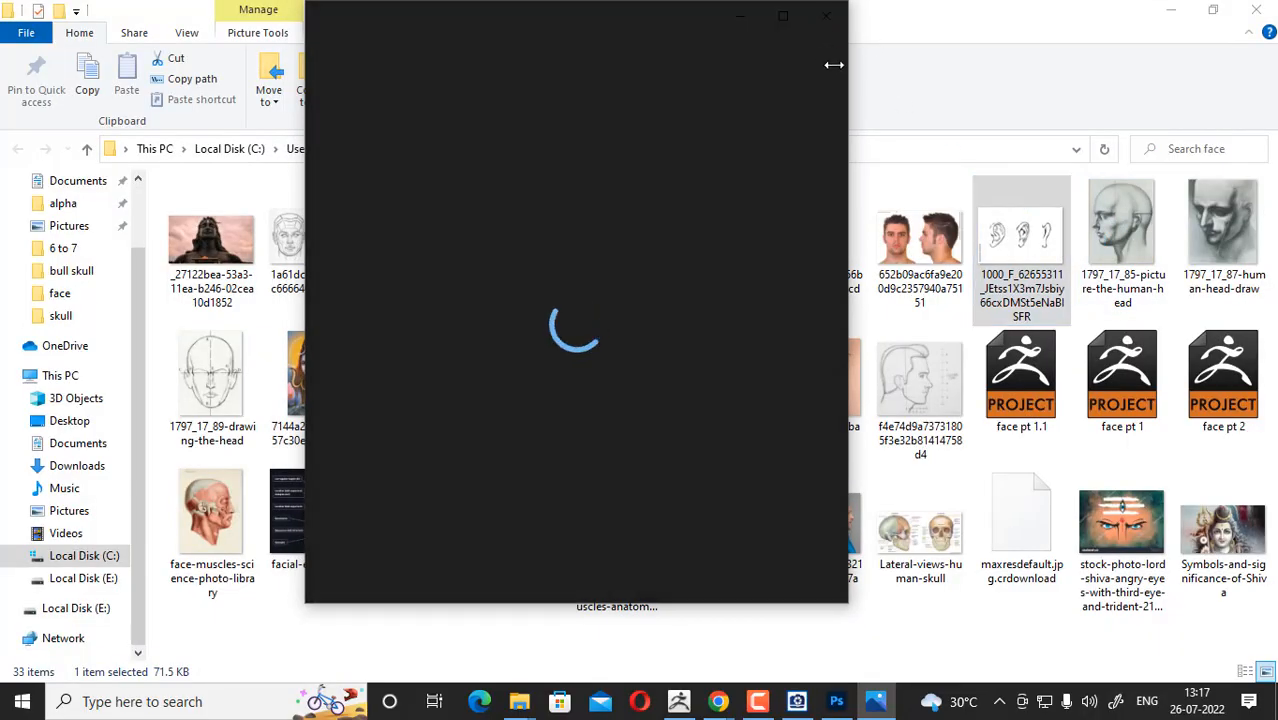
pyautogui.click(1020, 235)
pyautogui.rightClick(1016, 232)
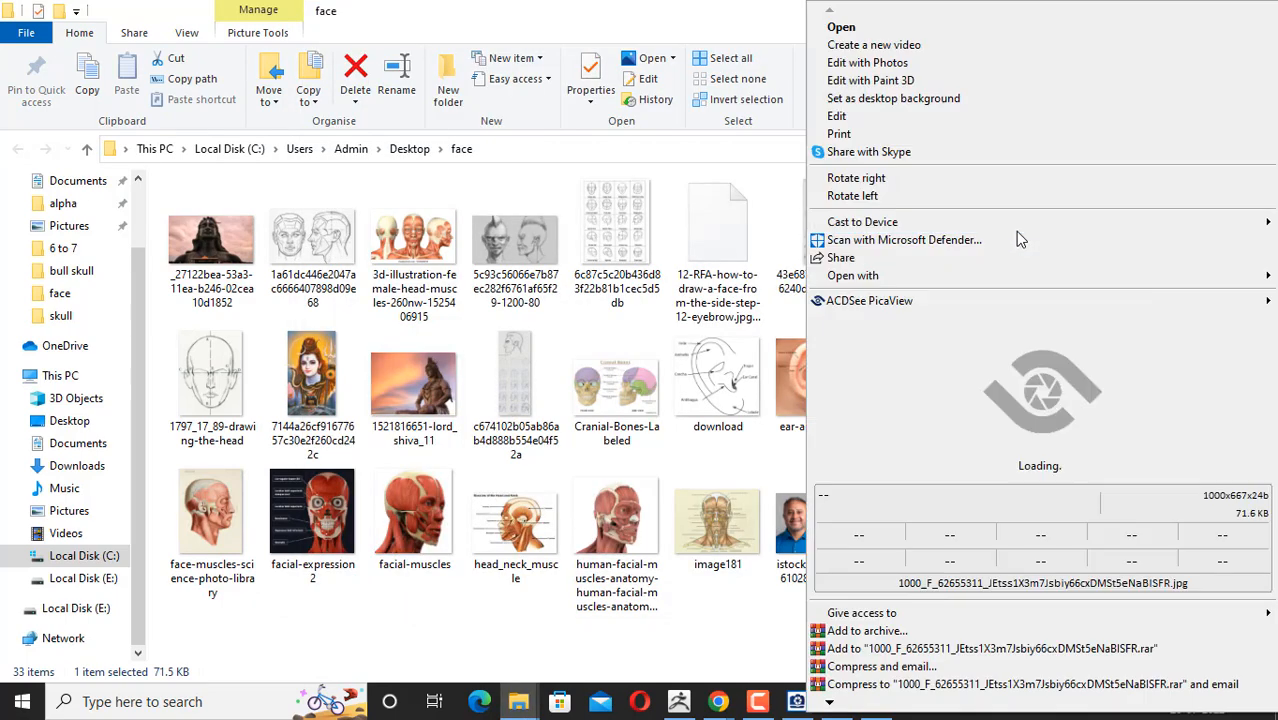
pyautogui.moveTo(1021, 285)
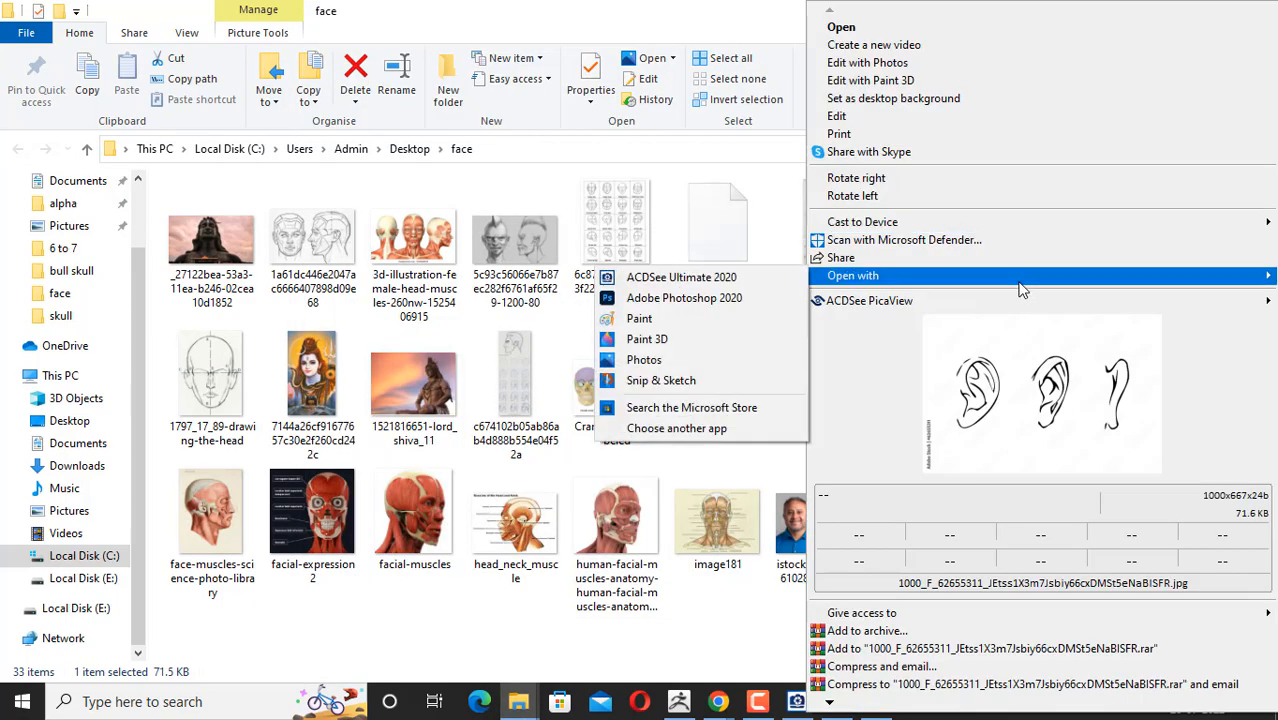
pyautogui.click(690, 277)
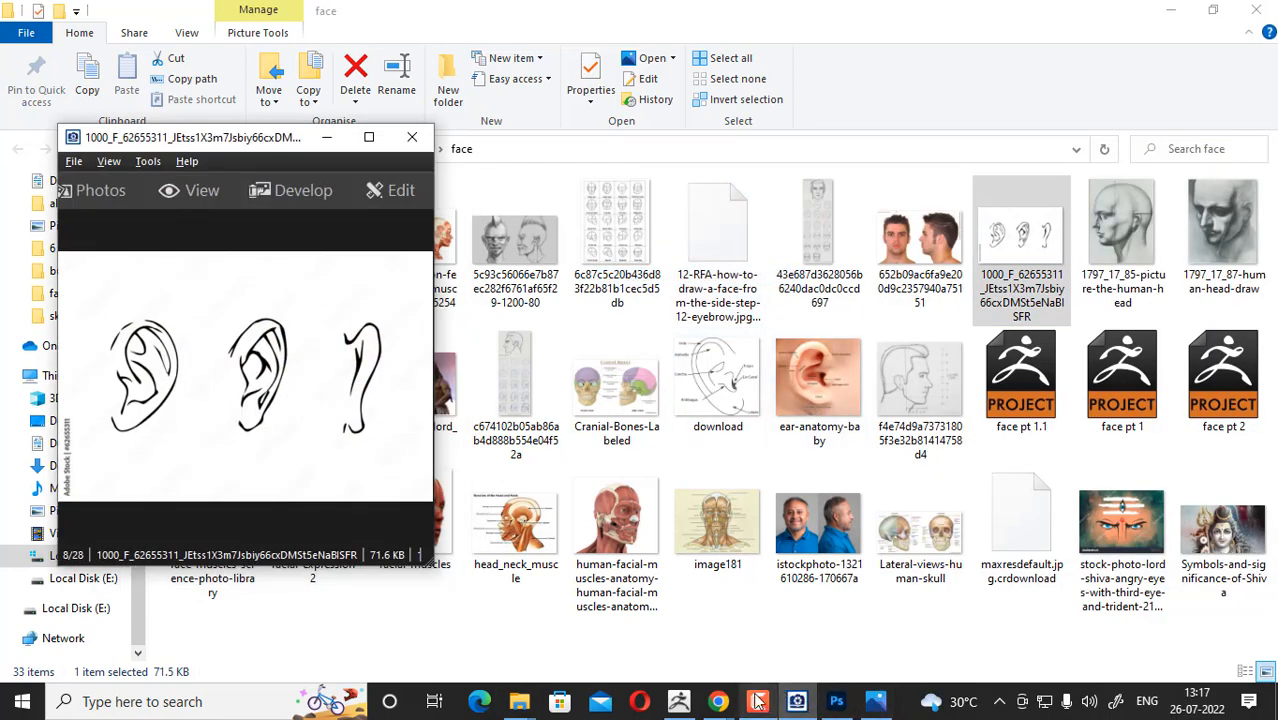
# - Switch back to ZBrush and smooth the upper antihelix beside the scapha
pyautogui.click(679, 701)
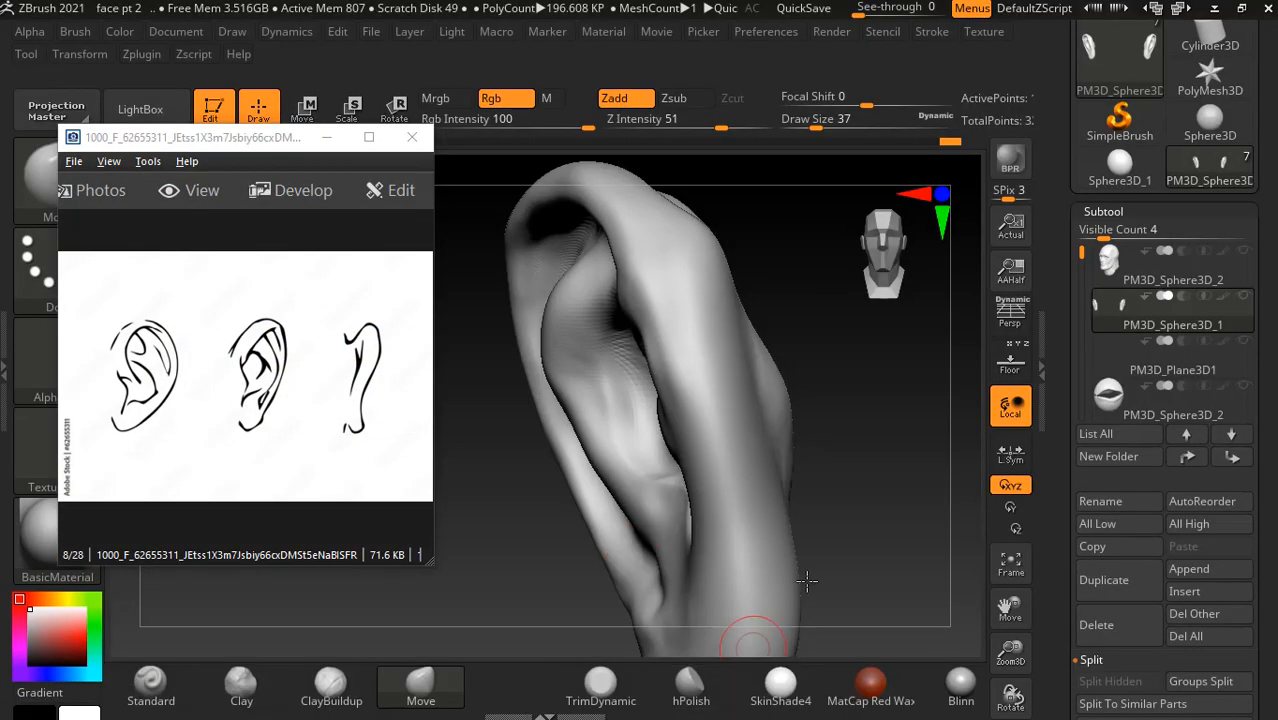
pyautogui.moveTo(903, 460)
pyautogui.keyDown('shift'); pyautogui.mouseDown()
pyautogui.moveTo(955, 447)
pyautogui.moveTo(940, 452)
pyautogui.mouseUp(); pyautogui.keyUp('shift')
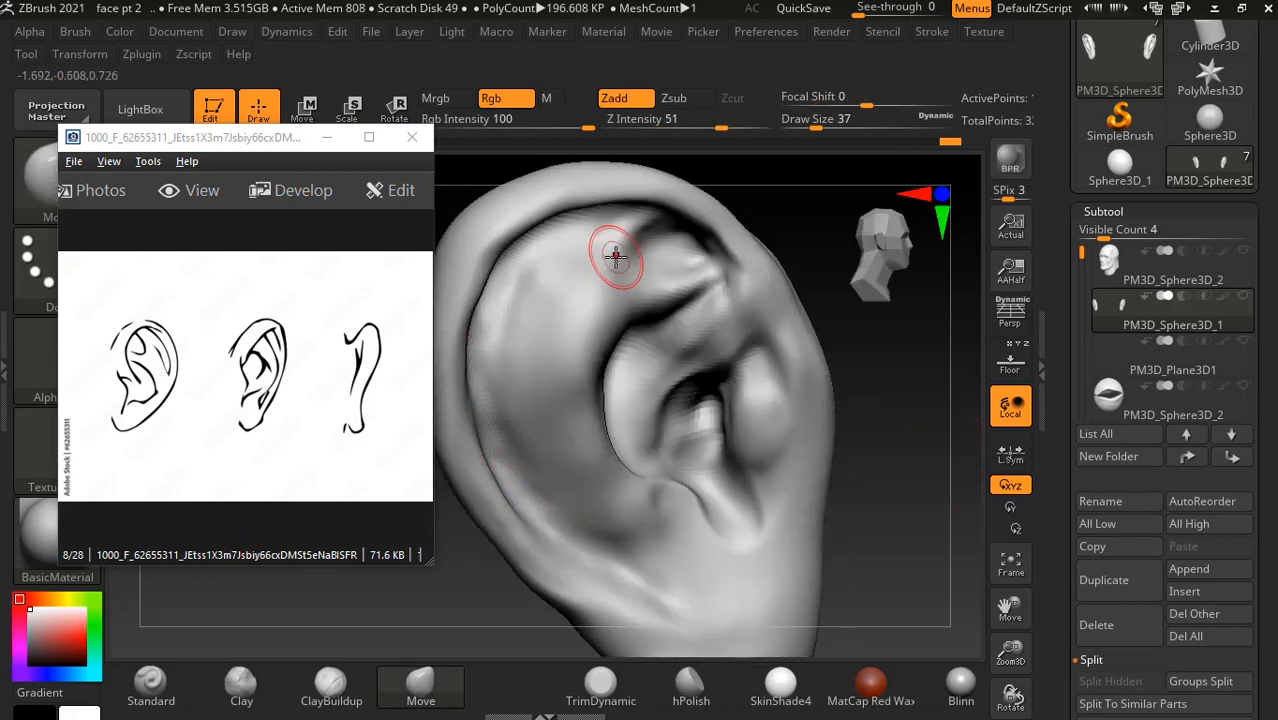
pyautogui.press('shift')
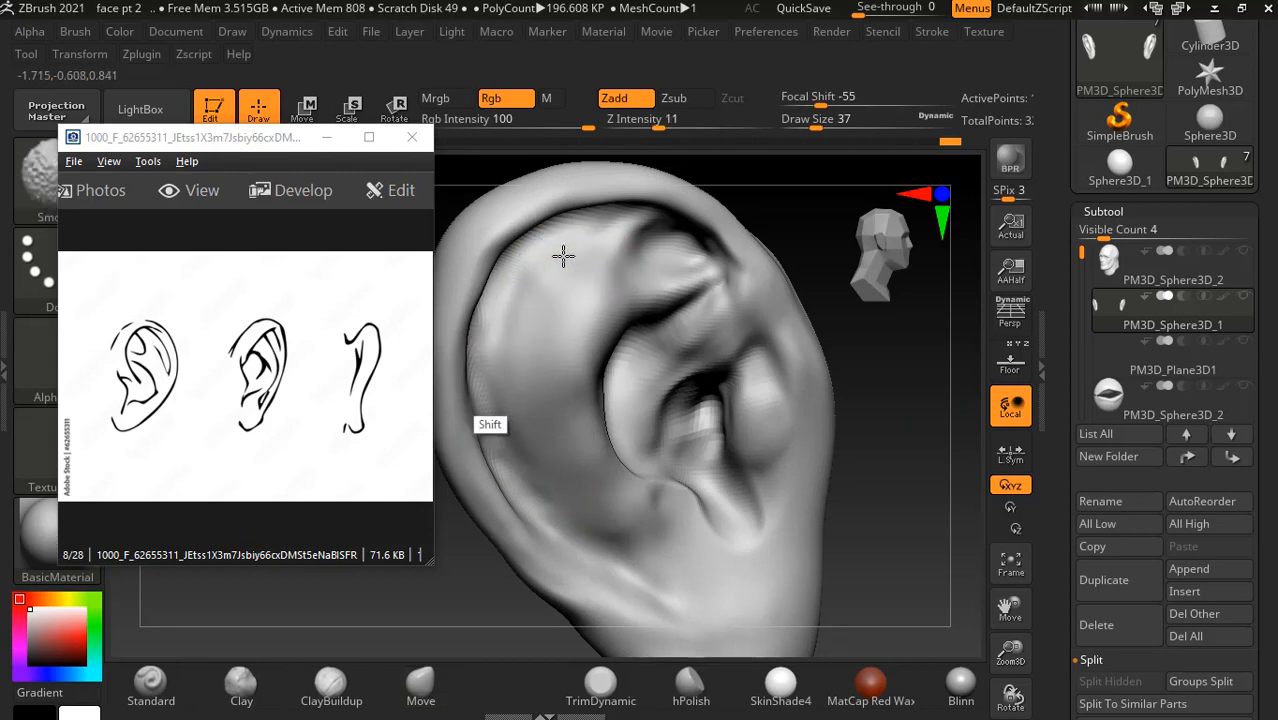
pyautogui.moveTo(893, 462); pyautogui.dragTo(674, 400)
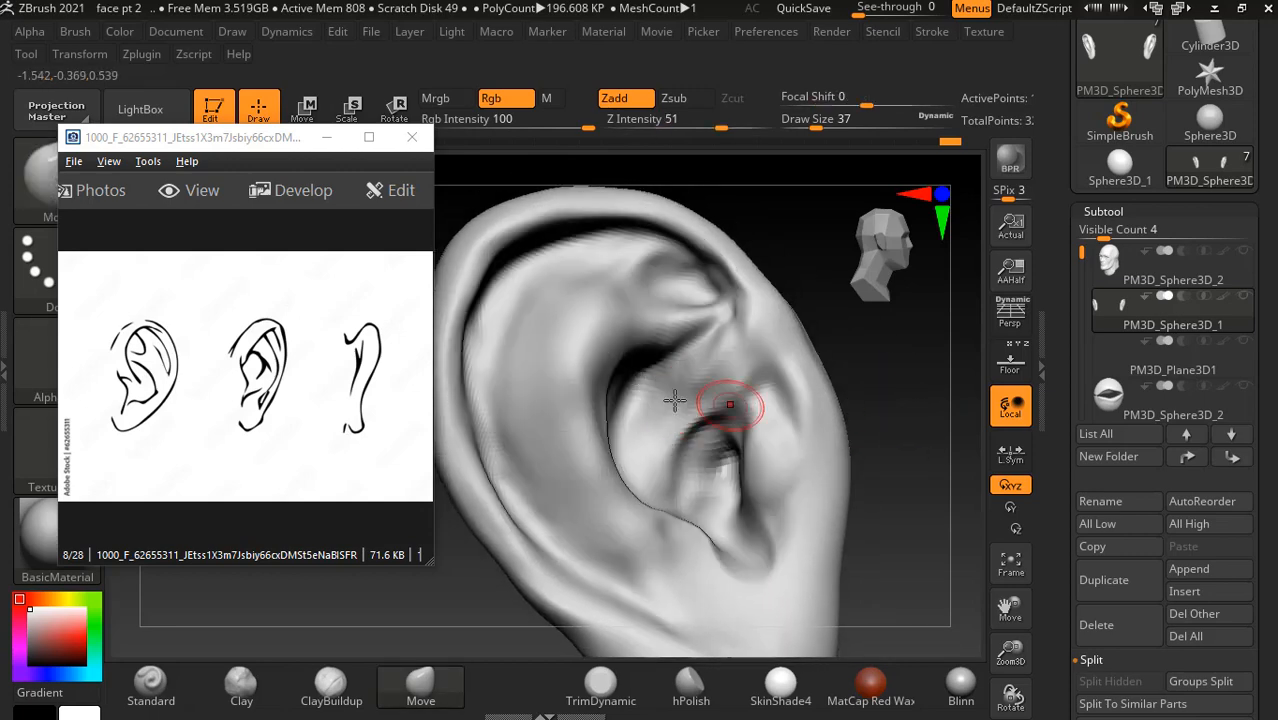
pyautogui.moveTo(458, 600)
pyautogui.mouseDown()
pyautogui.moveTo(434, 595)
pyautogui.moveTo(455, 577)
pyautogui.mouseUp()
pyautogui.keyDown('alt'); pyautogui.moveTo(576, 237); pyautogui.dragTo(549, 262); pyautogui.keyUp('alt')
pyautogui.hotkey('ctrl', 'z')
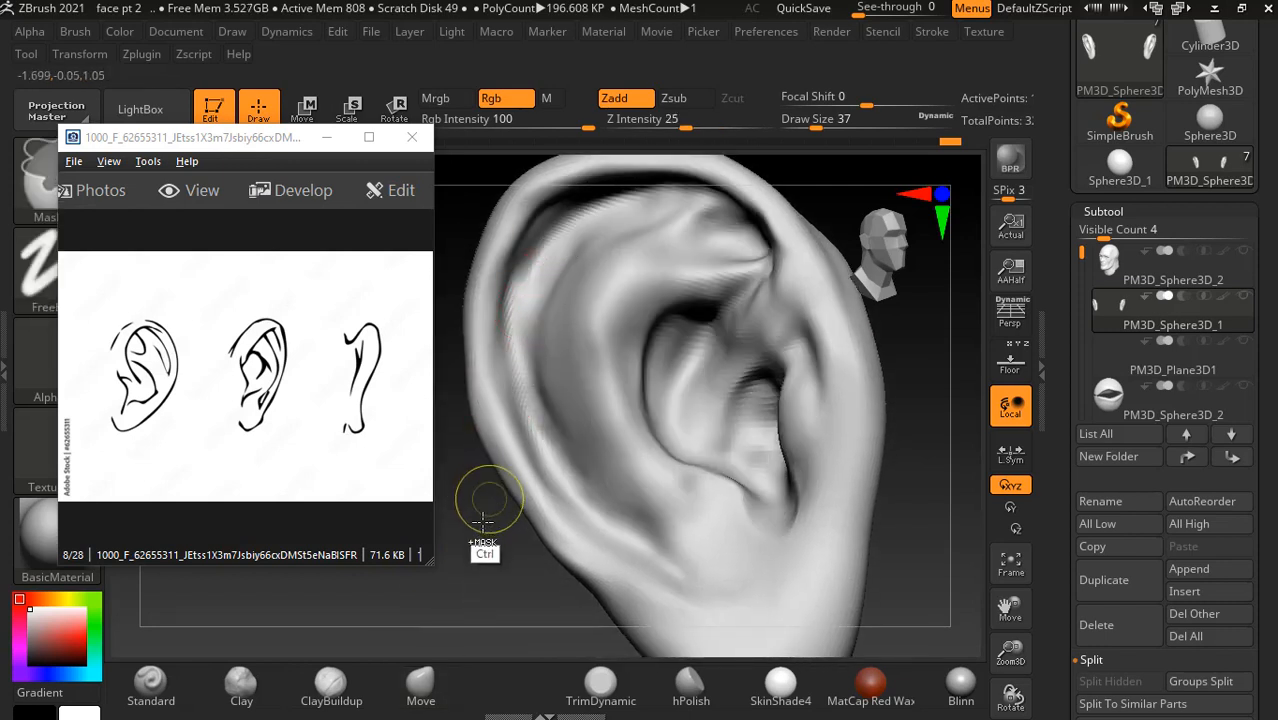
# - Deepen the scapha along the inside of the rear and upper helix with the Standard brush in subtract mode, and smooth the upper part
pyautogui.click(151, 685)
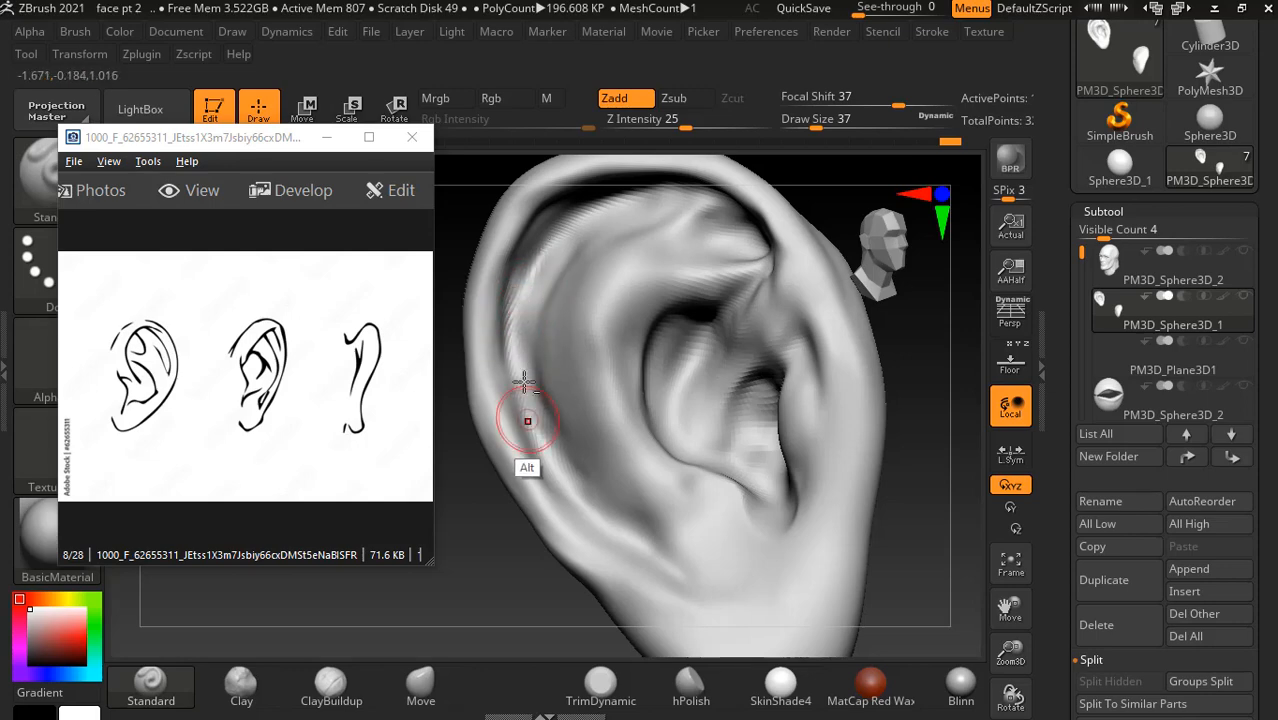
pyautogui.keyDown('alt'); pyautogui.moveTo(524, 382); pyautogui.dragTo(517, 318); pyautogui.keyUp('alt')
pyautogui.moveTo(476, 548); pyautogui.dragTo(453, 548)
pyautogui.keyDown('alt'); pyautogui.moveTo(525, 450); pyautogui.dragTo(516, 310); pyautogui.keyUp('alt')
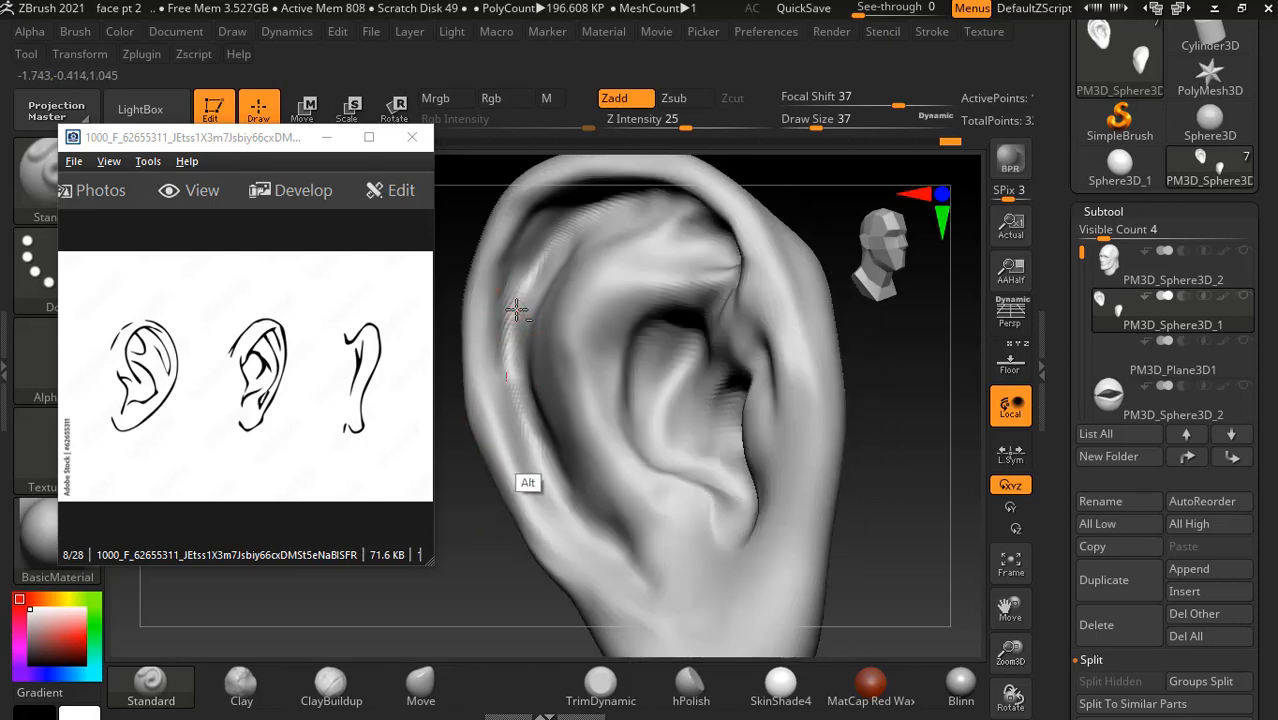
pyautogui.keyDown('alt'); pyautogui.moveTo(506, 405); pyautogui.dragTo(505, 312); pyautogui.keyUp('alt')
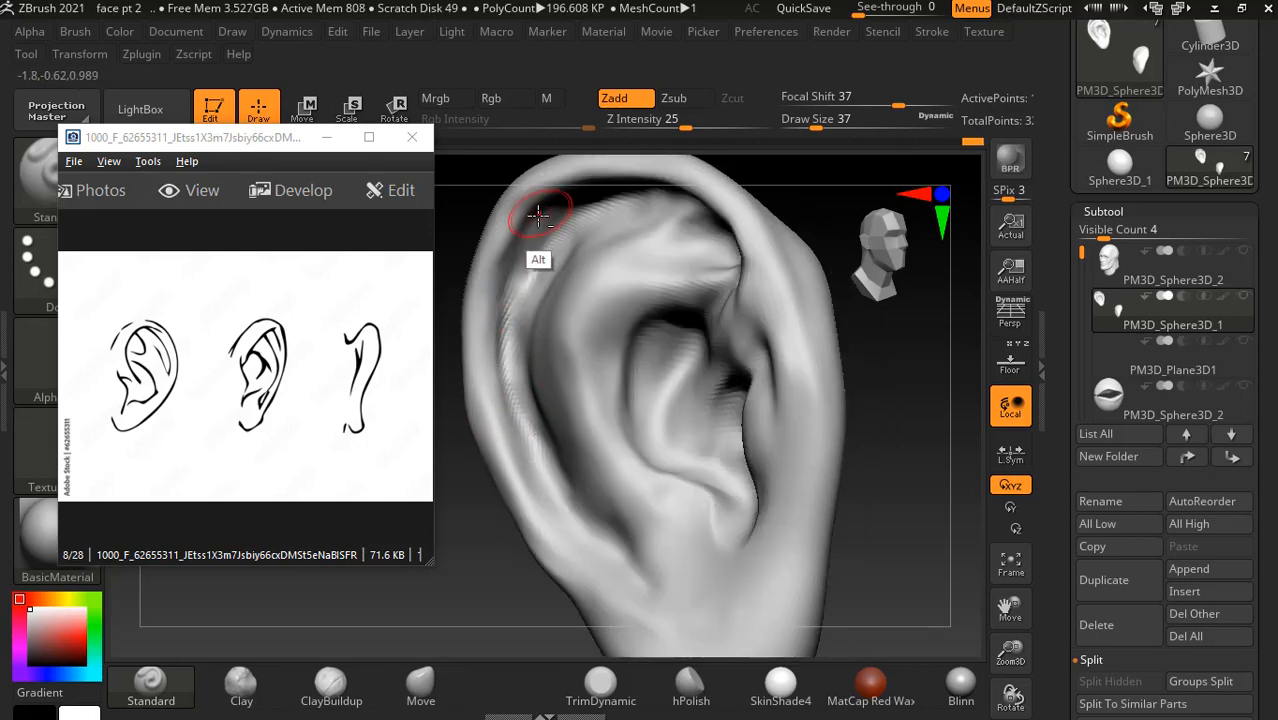
pyautogui.moveTo(482, 562); pyautogui.dragTo(456, 566)
pyautogui.moveTo(510, 440)
pyautogui.keyDown('alt'); pyautogui.mouseDown()
pyautogui.moveTo(513, 351)
pyautogui.moveTo(542, 499)
pyautogui.mouseUp(); pyautogui.keyUp('alt')
pyautogui.moveTo(468, 545); pyautogui.dragTo(504, 538)
pyautogui.keyDown('shift'); pyautogui.moveTo(572, 250); pyautogui.dragTo(594, 234); pyautogui.keyUp('shift')
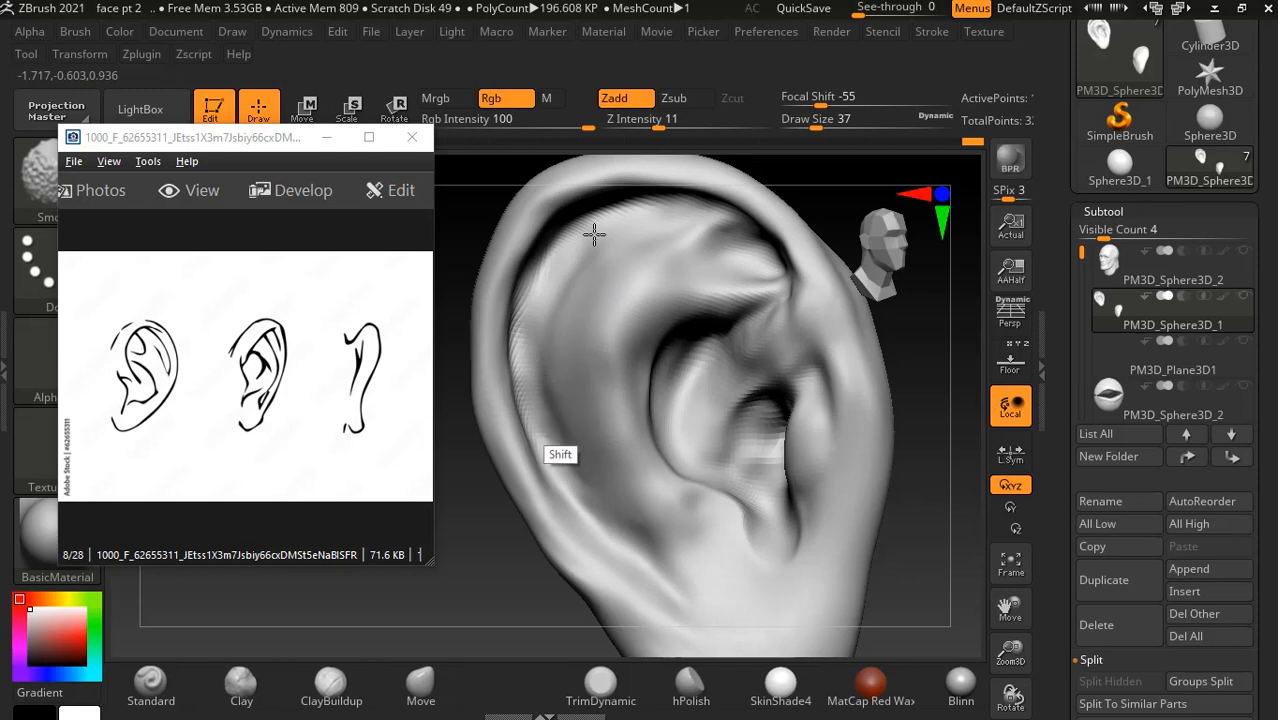
# - Mask the rear helix rim and set the Move brush to draw size 69
pyautogui.moveTo(456, 559)
pyautogui.mouseDown()
pyautogui.moveTo(490, 555)
pyautogui.moveTo(465, 559)
pyautogui.moveTo(465, 520)
pyautogui.mouseUp()
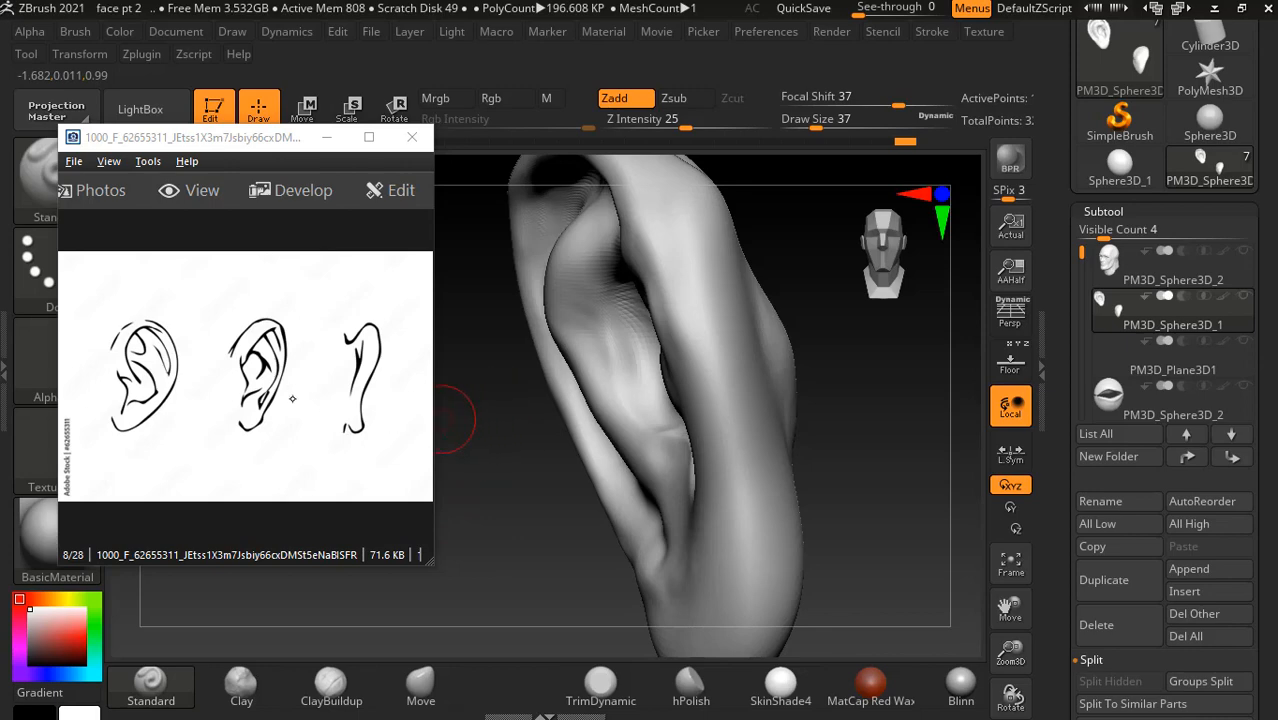
pyautogui.click(420, 682)
pyautogui.moveTo(507, 540); pyautogui.dragTo(555, 370)
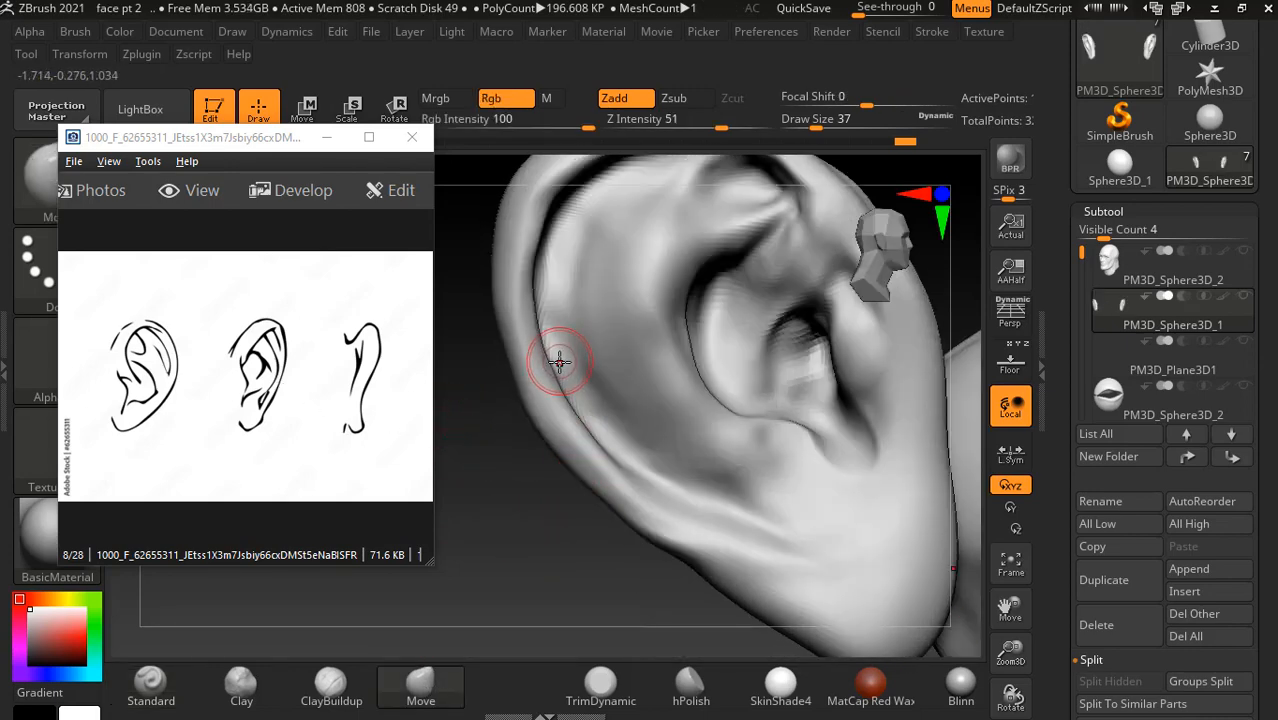
pyautogui.press('ctrl')
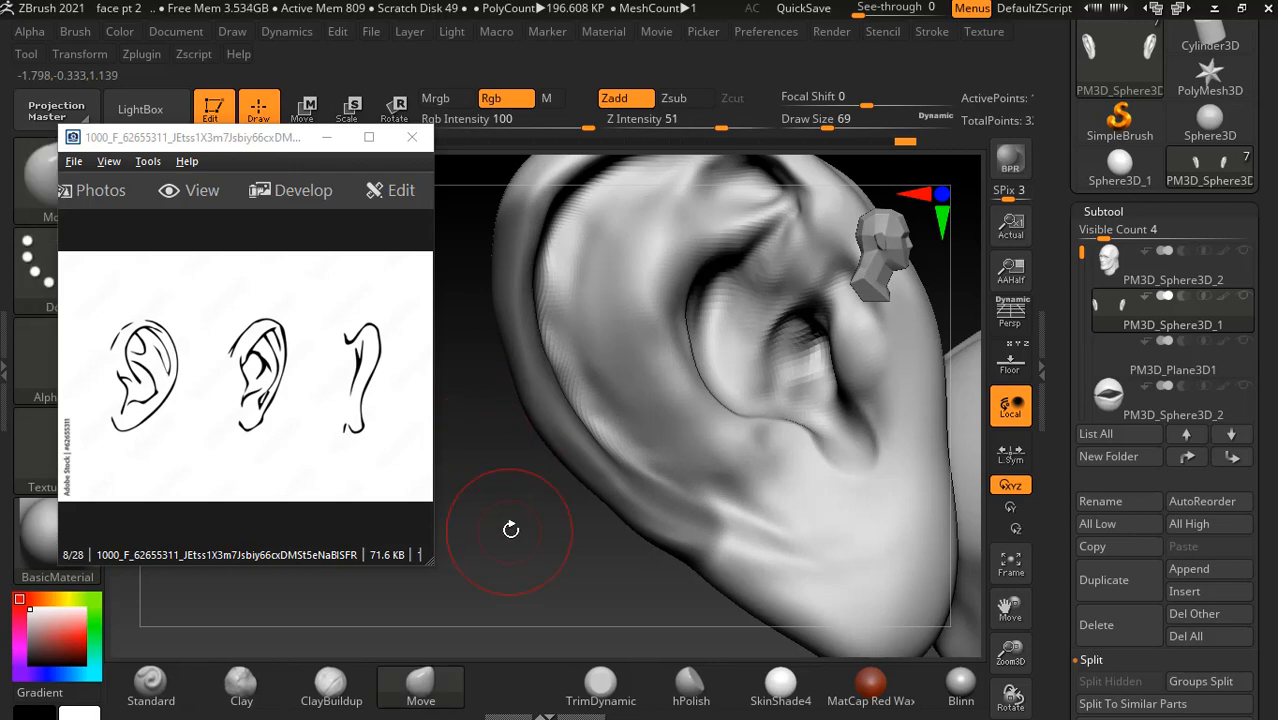
# - Reshape the antihelix and antitragus outward in front view with the Move brush at draw size 85
pyautogui.keyDown('shift'); pyautogui.moveTo(501, 518); pyautogui.dragTo(501, 518); pyautogui.keyUp('shift')
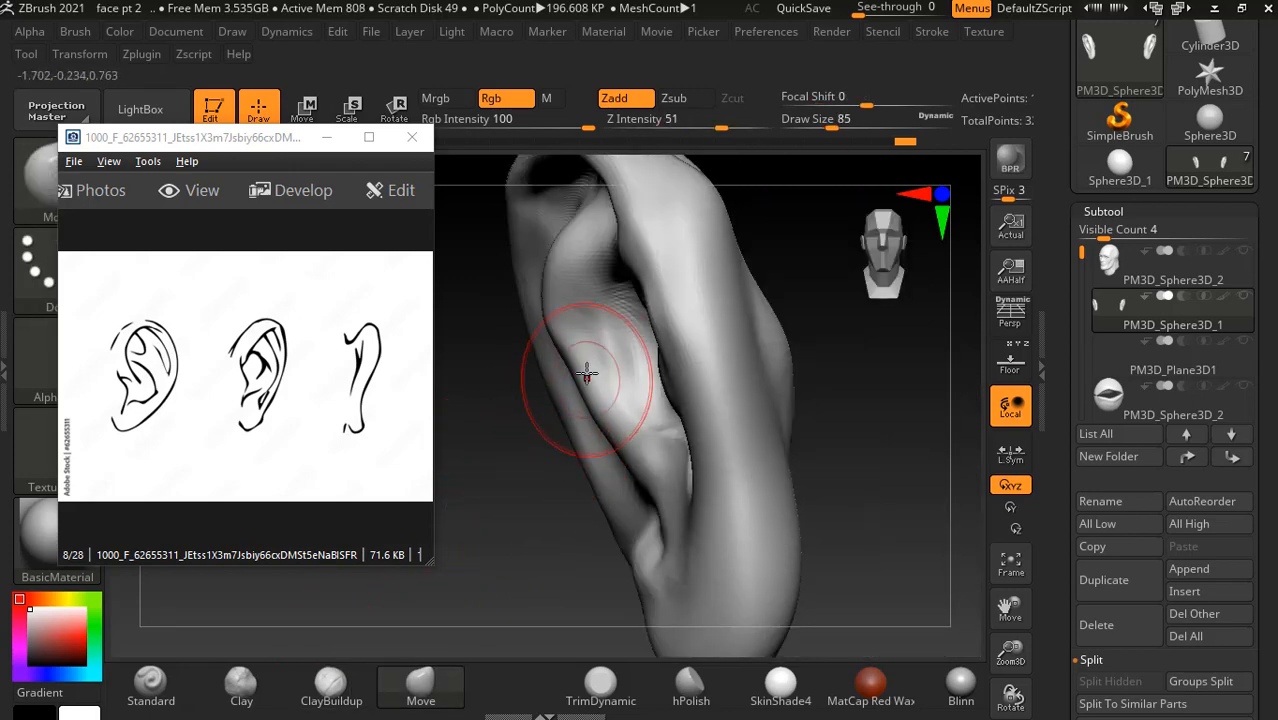
pyautogui.moveTo(596, 364); pyautogui.dragTo(556, 308)
pyautogui.moveTo(571, 383); pyautogui.dragTo(565, 388)
pyautogui.moveTo(606, 398); pyautogui.dragTo(595, 412)
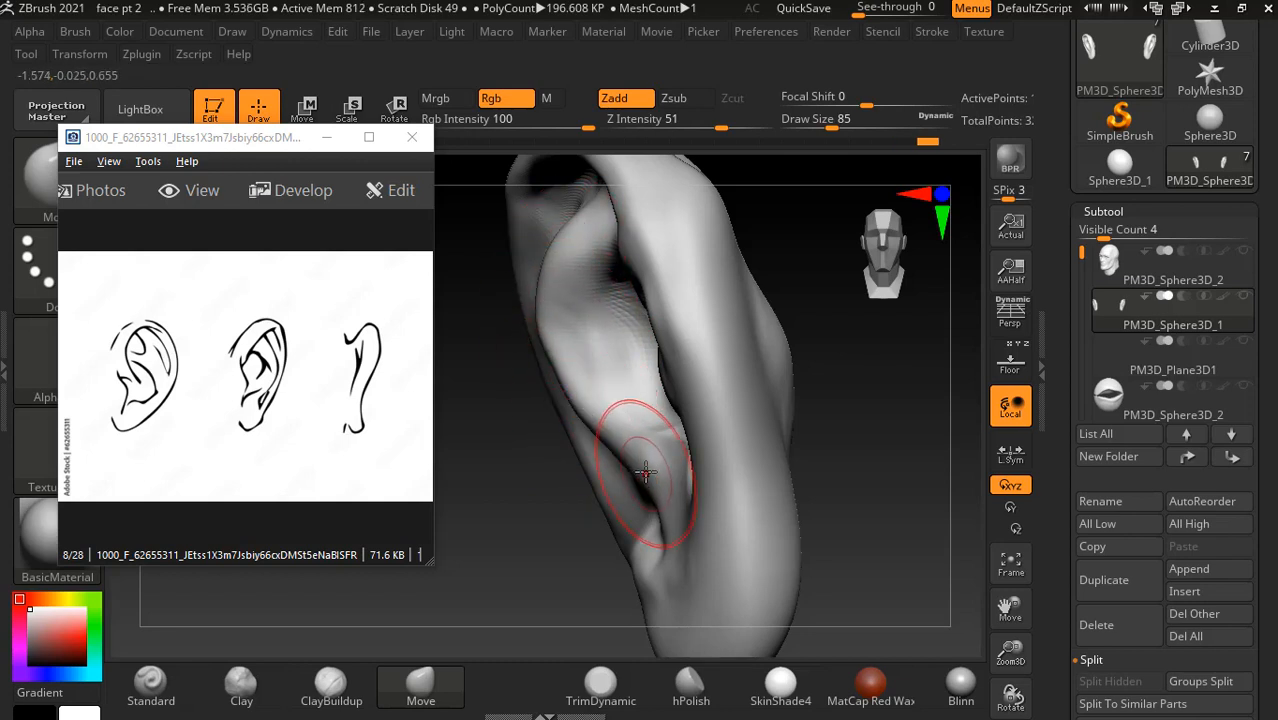
pyautogui.moveTo(650, 465); pyautogui.dragTo(642, 472)
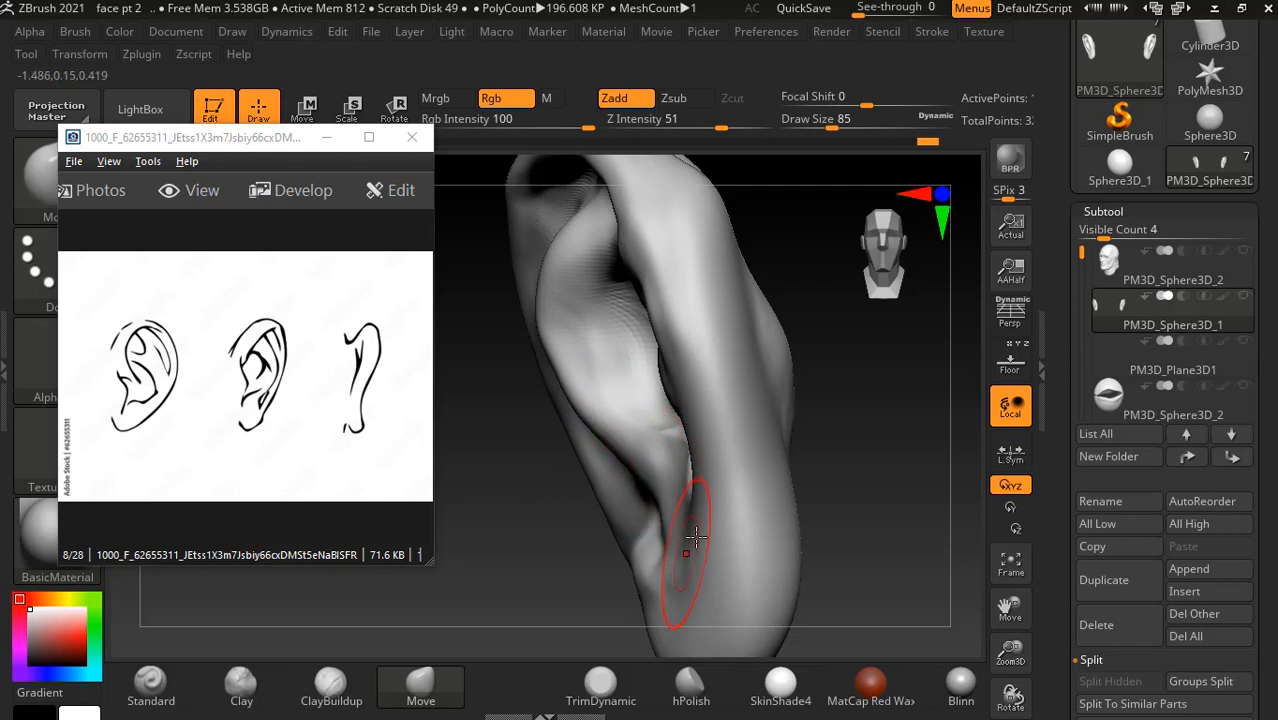
# - Reshape the front of the earlobe with the Move brush at draw size 105 and smooth the back of the lobe
pyautogui.moveTo(855, 471)
pyautogui.mouseDown()
pyautogui.moveTo(836, 448)
pyautogui.moveTo(736, 491)
pyautogui.mouseUp()
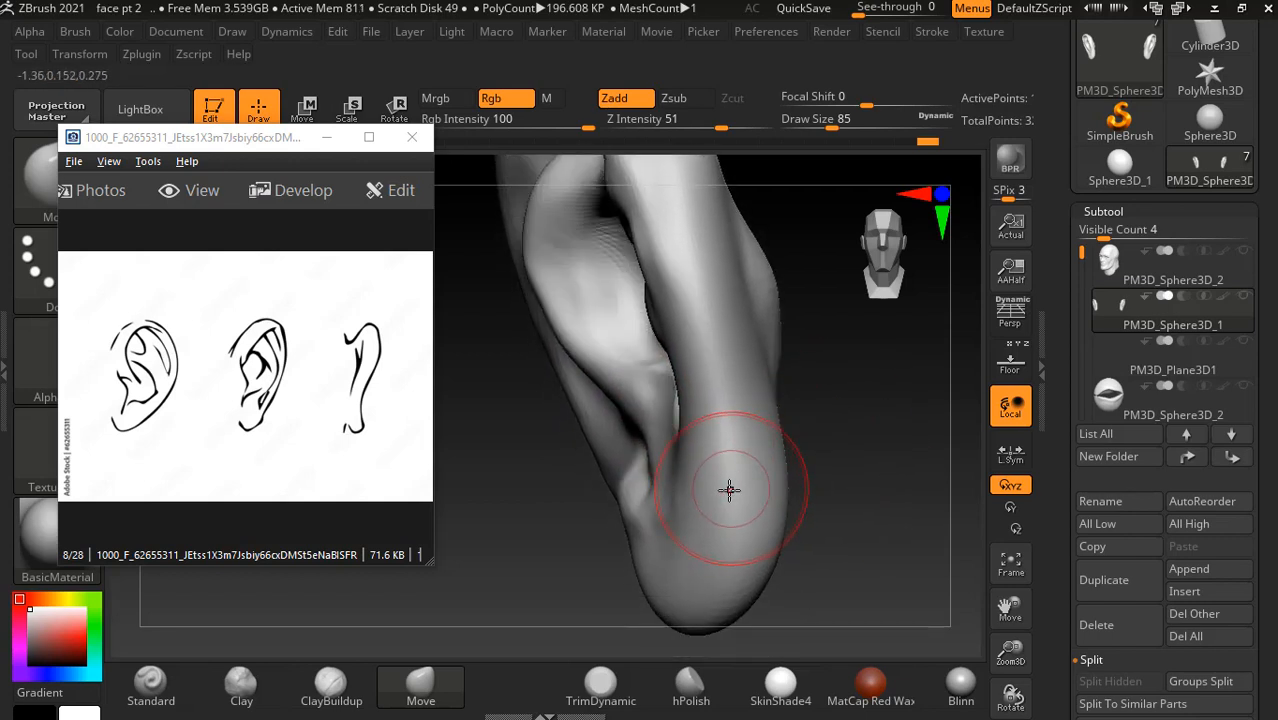
pyautogui.press(']')
pyautogui.press(']')
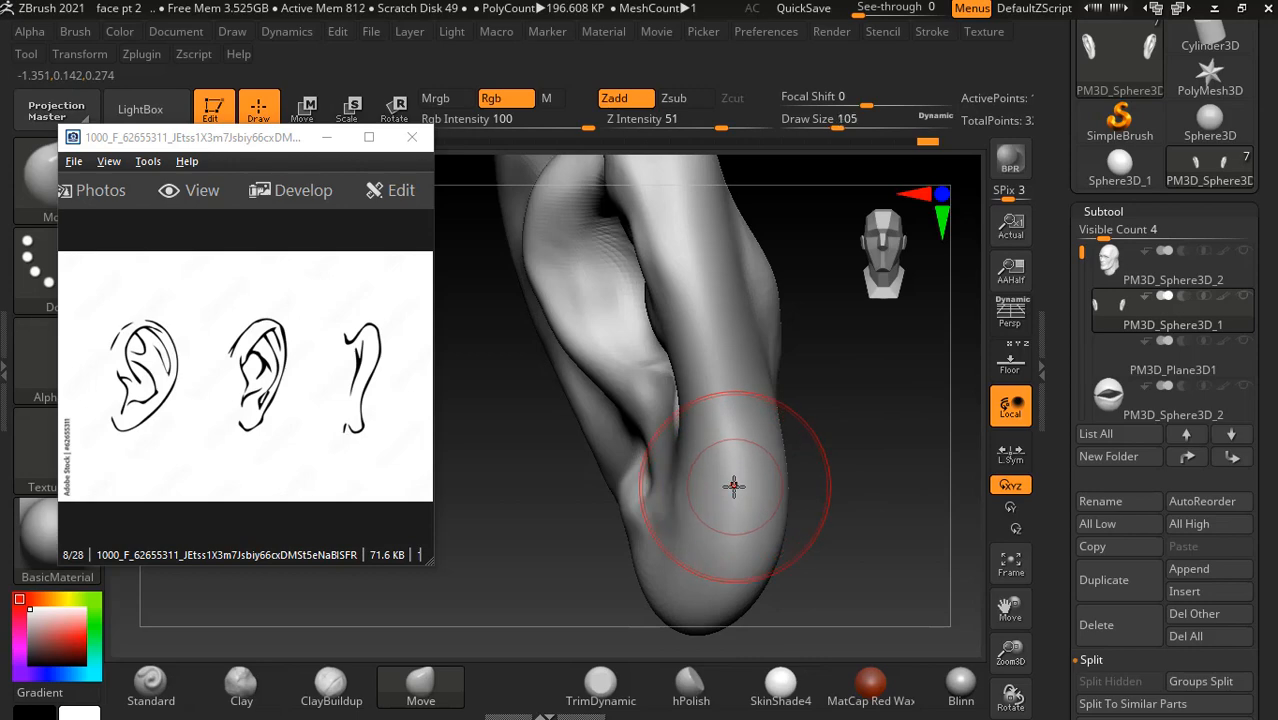
pyautogui.moveTo(733, 485); pyautogui.dragTo(728, 429)
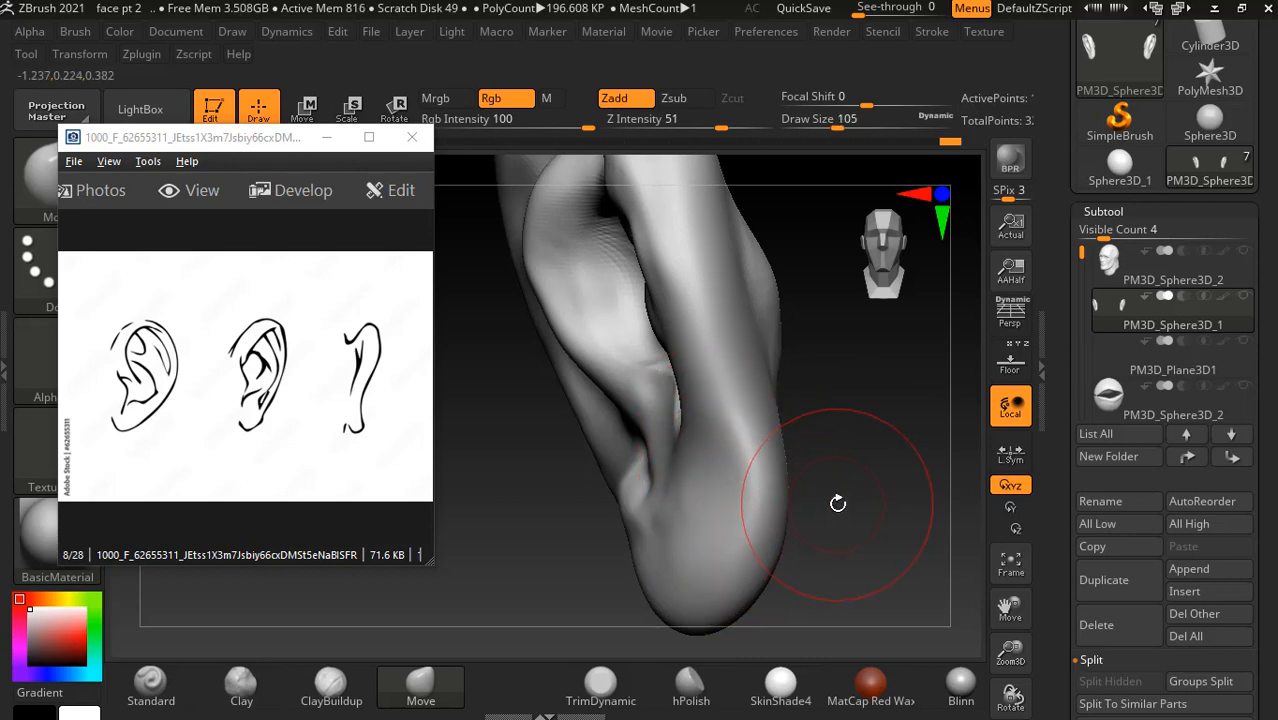
pyautogui.moveTo(839, 499)
pyautogui.mouseDown()
pyautogui.moveTo(893, 495)
pyautogui.moveTo(864, 508)
pyautogui.moveTo(888, 508)
pyautogui.mouseUp()
pyautogui.moveTo(914, 505)
pyautogui.mouseDown()
pyautogui.moveTo(896, 522)
pyautogui.moveTo(795, 509)
pyautogui.mouseUp()
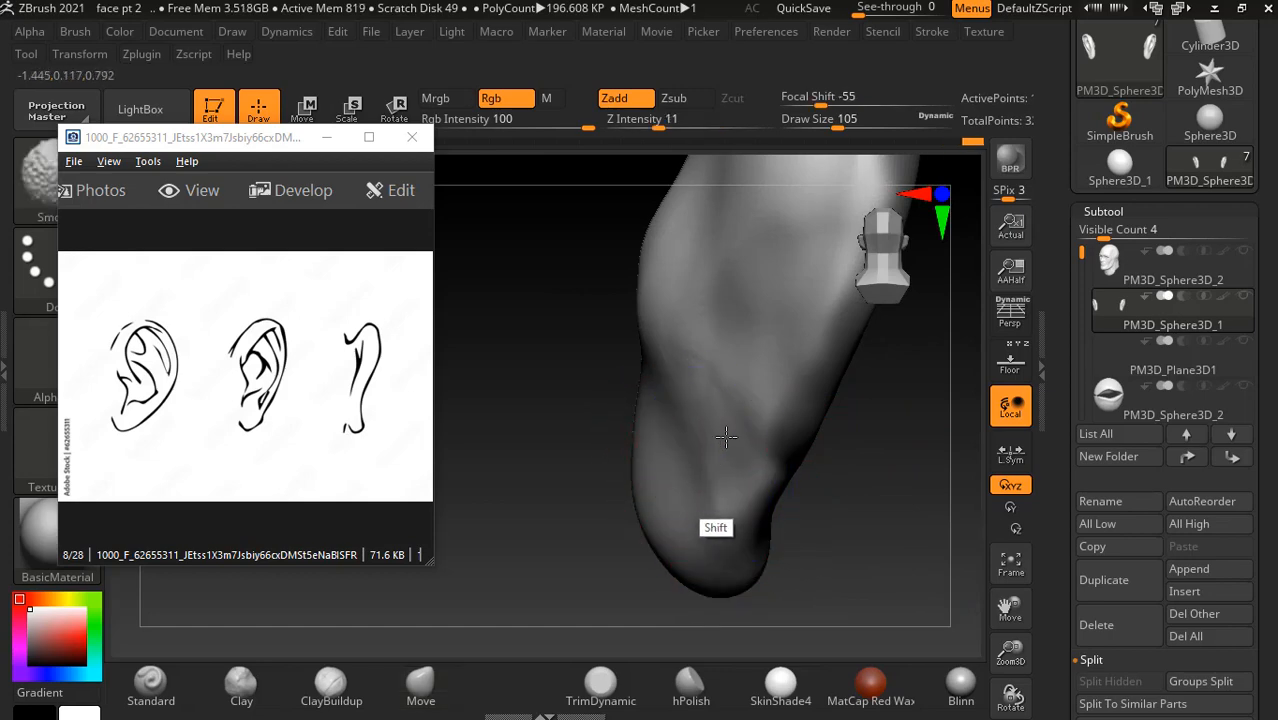
pyautogui.moveTo(785, 518); pyautogui.dragTo(644, 517)
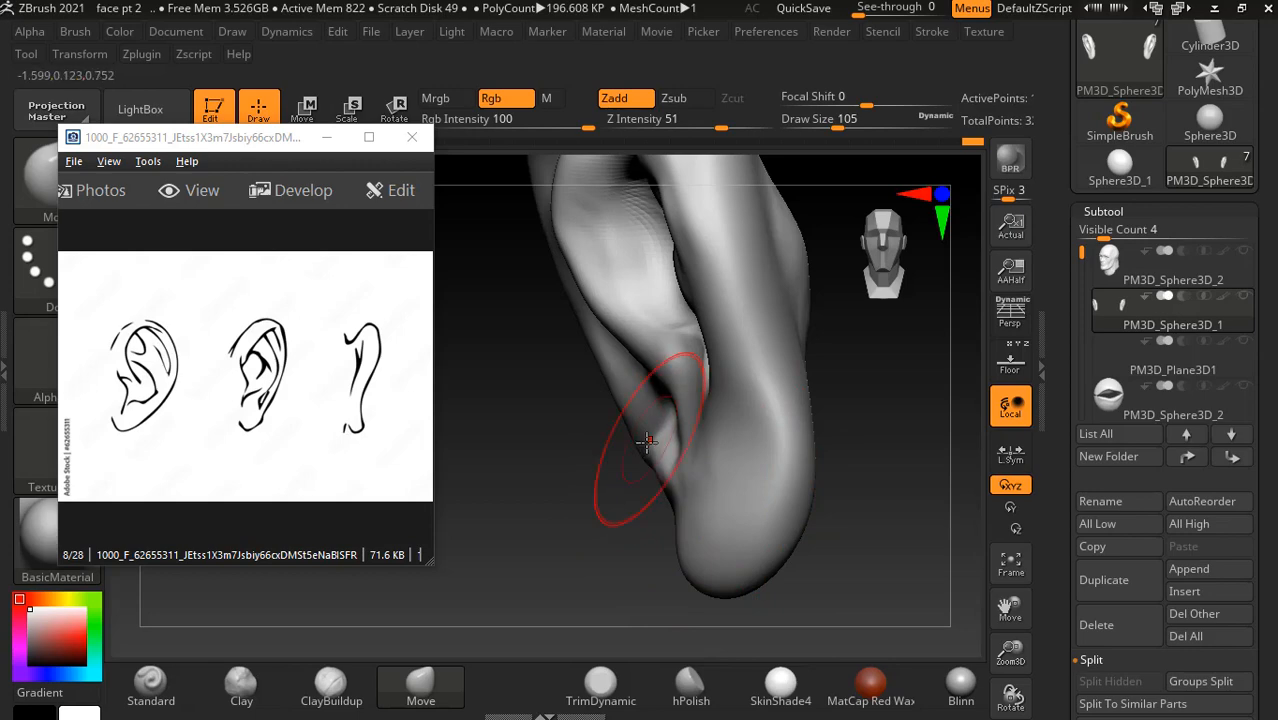
# - Pull the lower helix rim outward beside the antitragus with the Move brush at draw size 105
pyautogui.moveTo(598, 504); pyautogui.dragTo(607, 491)
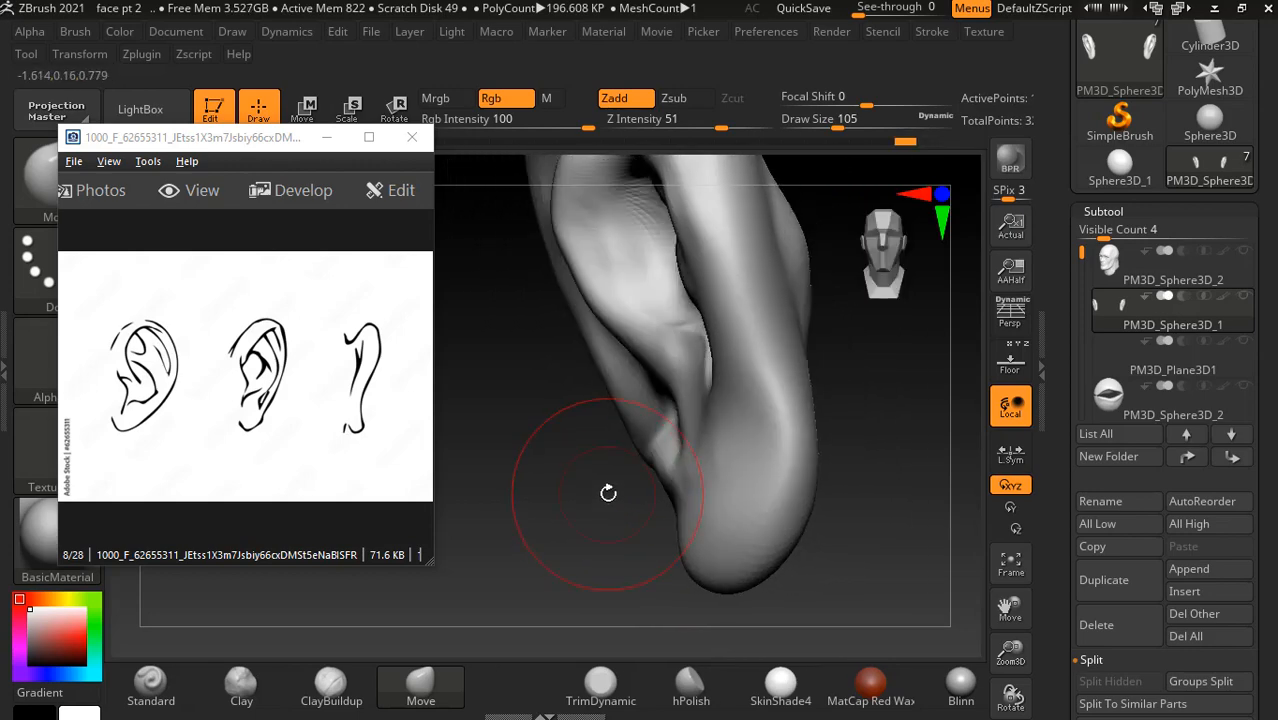
pyautogui.press('b')
pyautogui.press('m')
pyautogui.press('v')
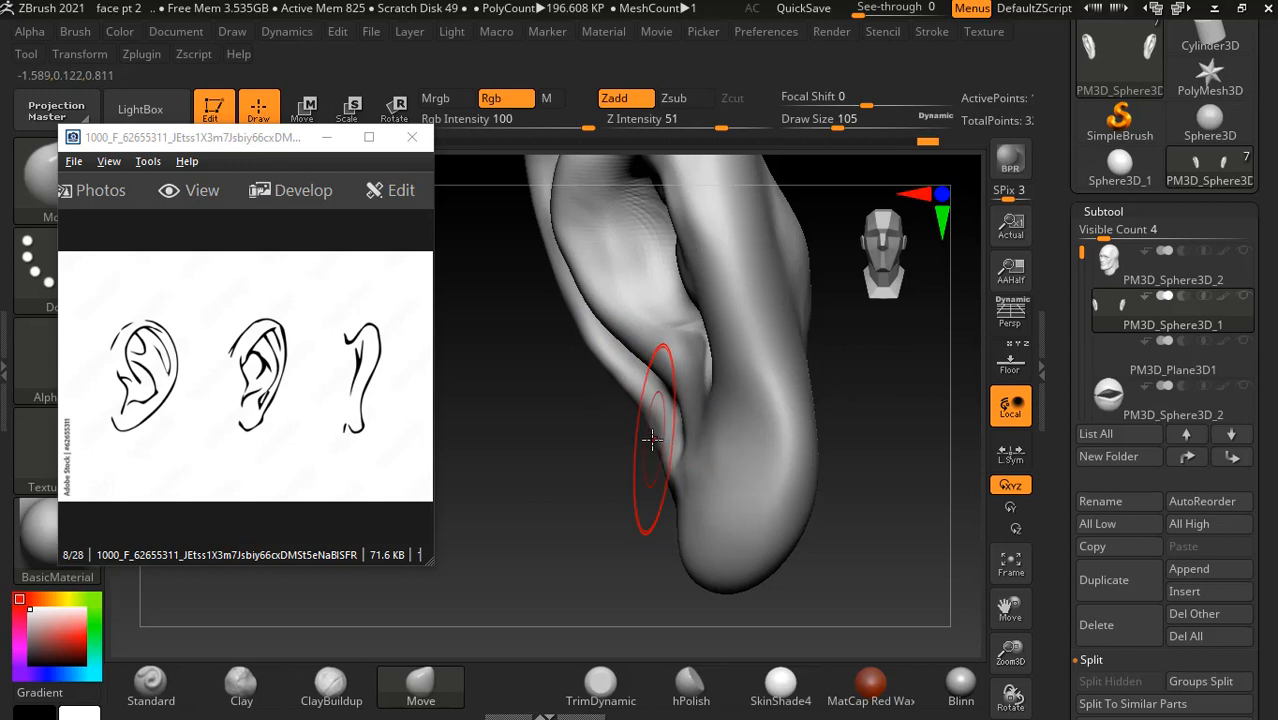
pyautogui.moveTo(651, 440)
pyautogui.mouseDown()
pyautogui.moveTo(590, 465)
pyautogui.moveTo(653, 462)
pyautogui.moveTo(599, 548)
pyautogui.moveTo(580, 506)
pyautogui.moveTo(638, 534)
pyautogui.moveTo(622, 494)
pyautogui.moveTo(712, 553)
pyautogui.mouseUp()
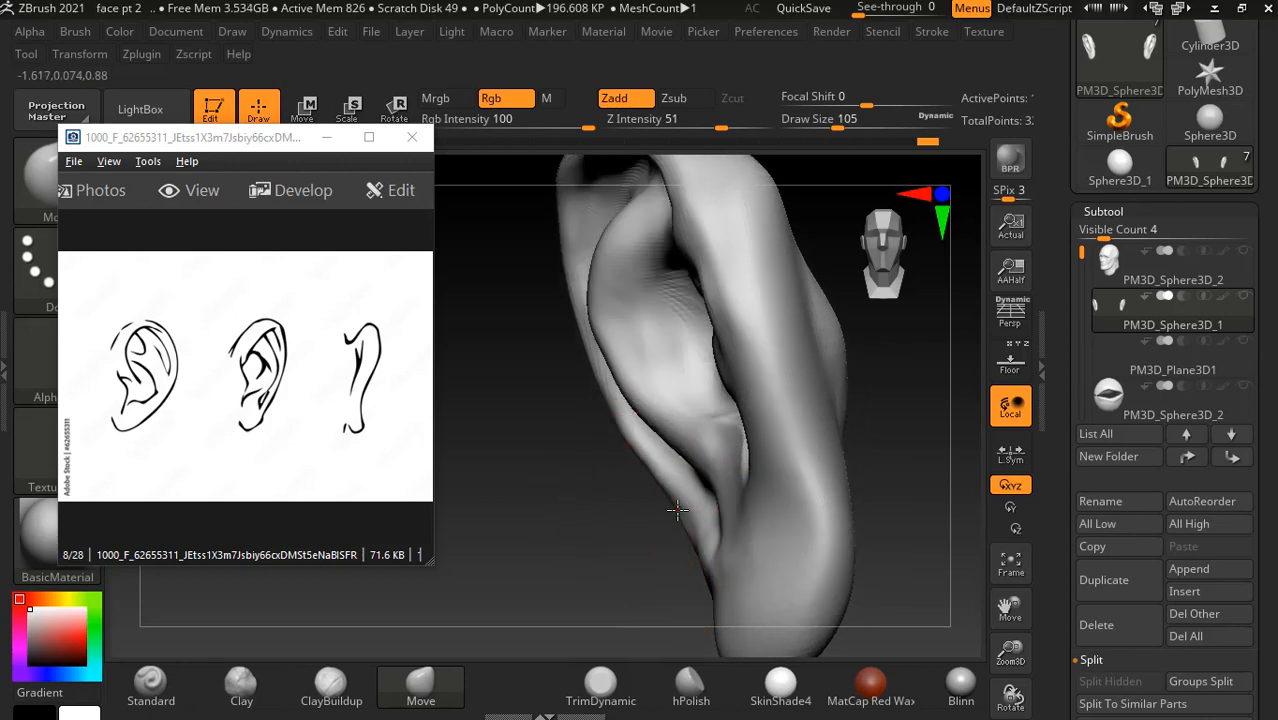
pyautogui.moveTo(648, 462); pyautogui.dragTo(679, 492)
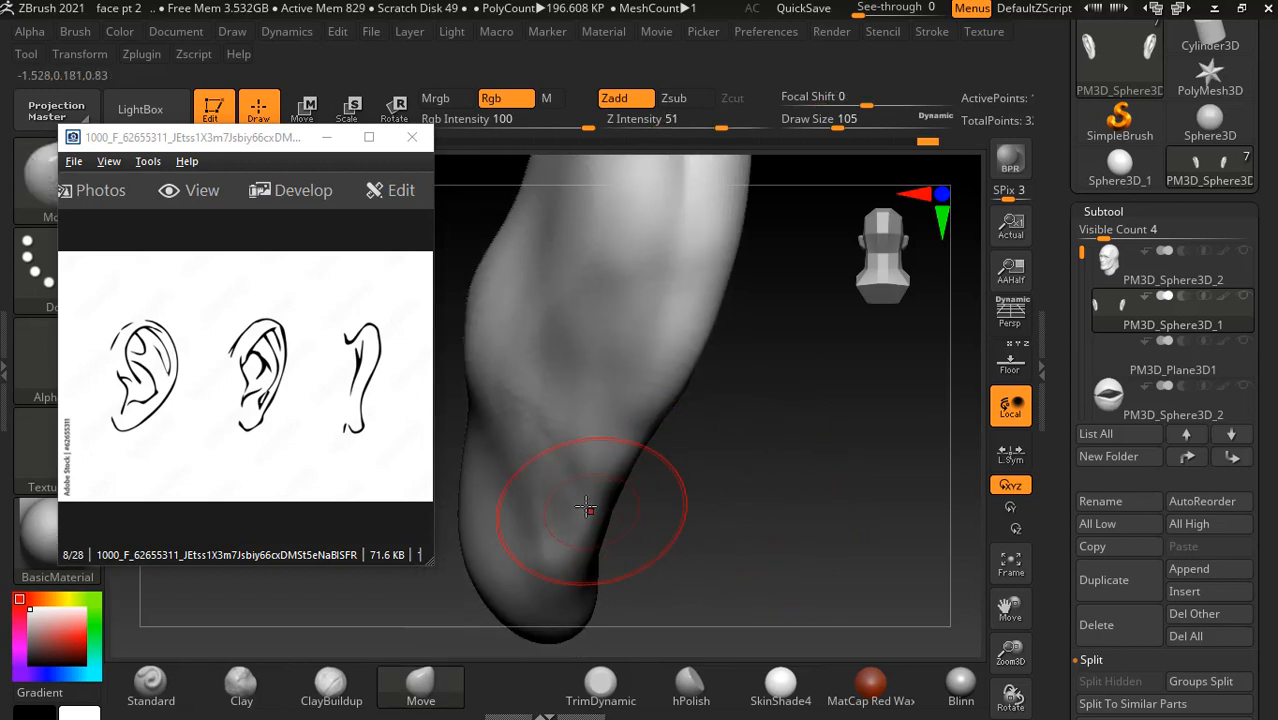
# - Adjust the contour of the earlobe from the back and the side with the Move brush
pyautogui.moveTo(665, 398)
pyautogui.mouseDown()
pyautogui.moveTo(733, 289)
pyautogui.moveTo(631, 486)
pyautogui.mouseUp()
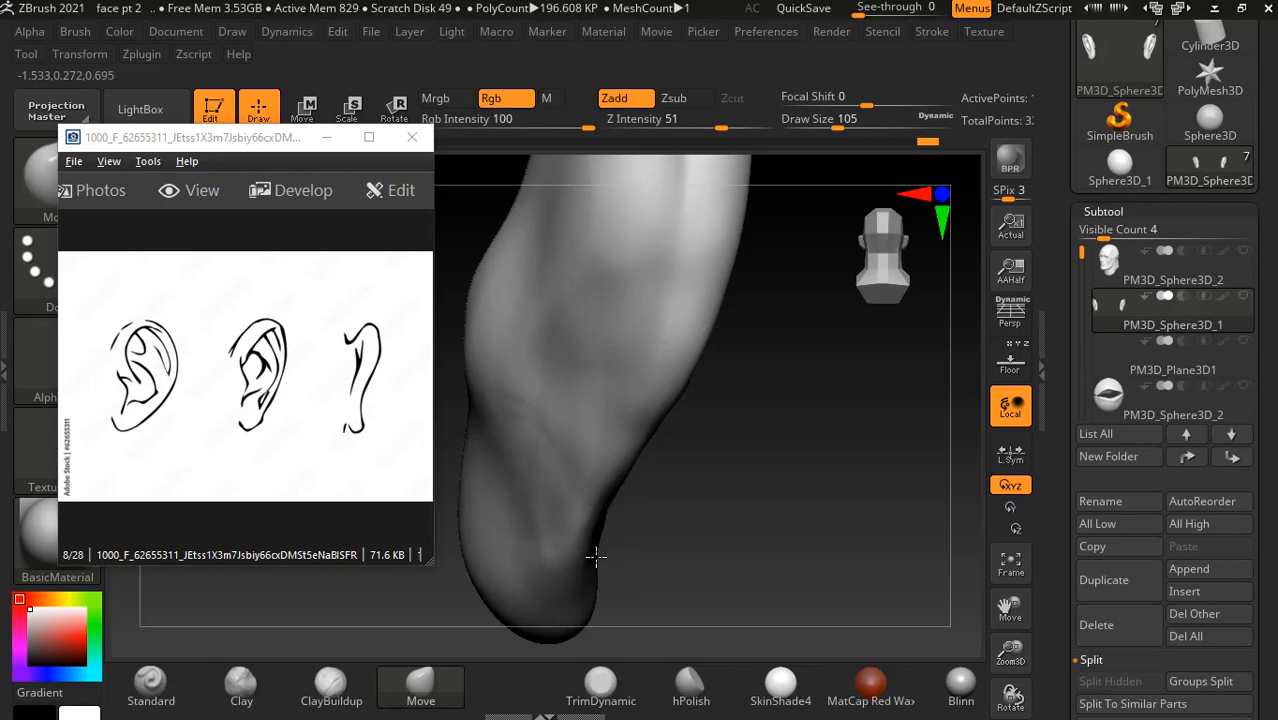
pyautogui.moveTo(676, 531)
pyautogui.mouseDown()
pyautogui.moveTo(584, 542)
pyautogui.moveTo(593, 417)
pyautogui.mouseUp()
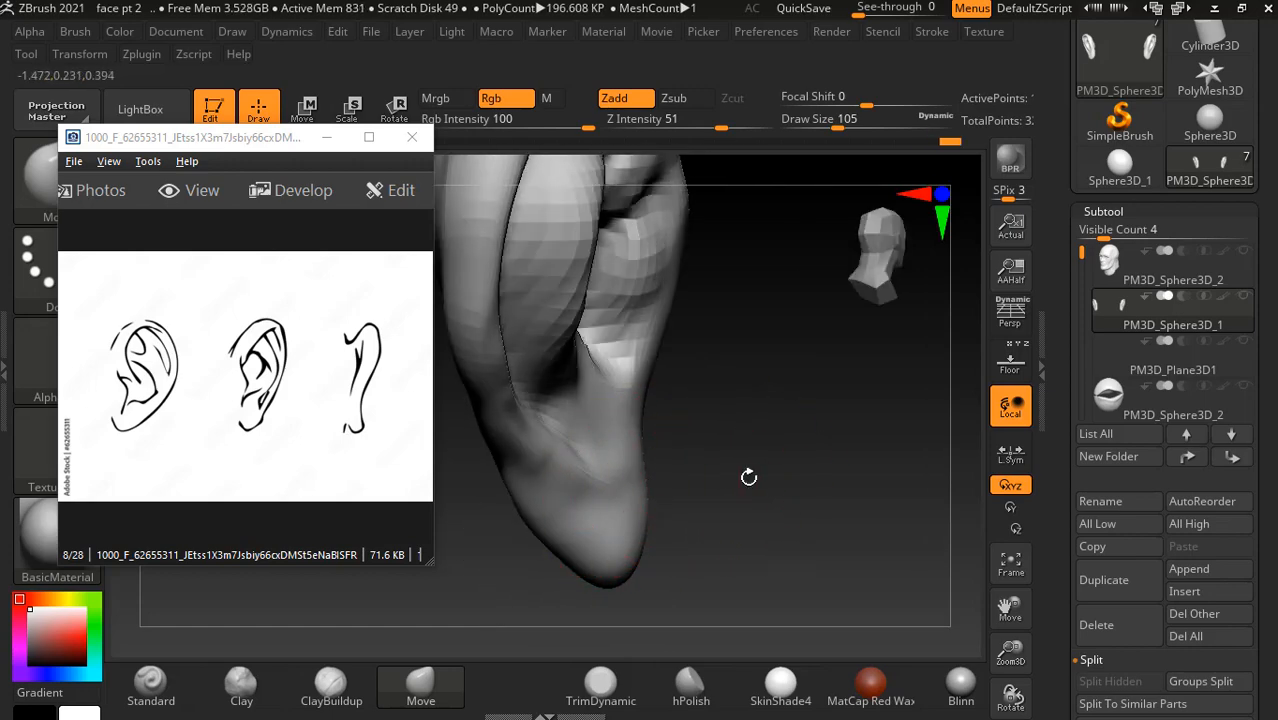
pyautogui.moveTo(747, 476)
pyautogui.mouseDown()
pyautogui.moveTo(571, 539)
pyautogui.moveTo(608, 502)
pyautogui.mouseUp()
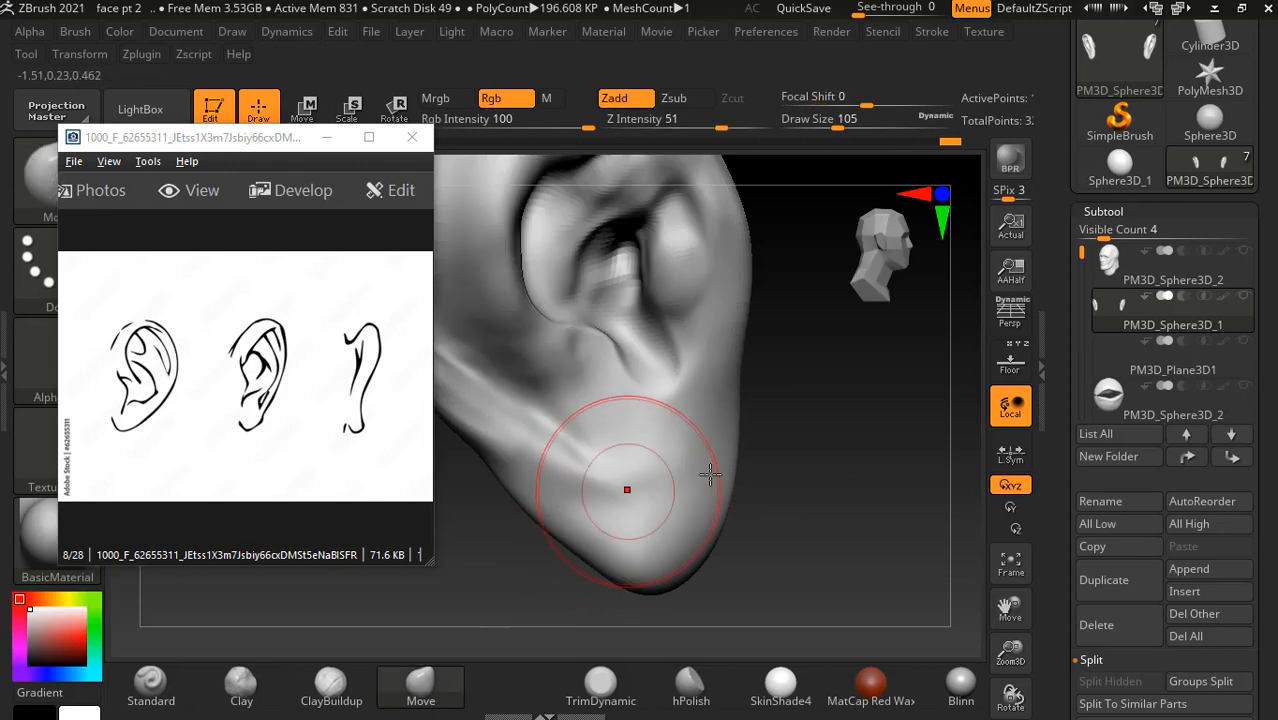
pyautogui.moveTo(760, 468)
pyautogui.mouseDown()
pyautogui.moveTo(842, 465)
pyautogui.moveTo(844, 476)
pyautogui.moveTo(884, 462)
pyautogui.moveTo(836, 434)
pyautogui.moveTo(815, 508)
pyautogui.moveTo(784, 456)
pyautogui.mouseUp()
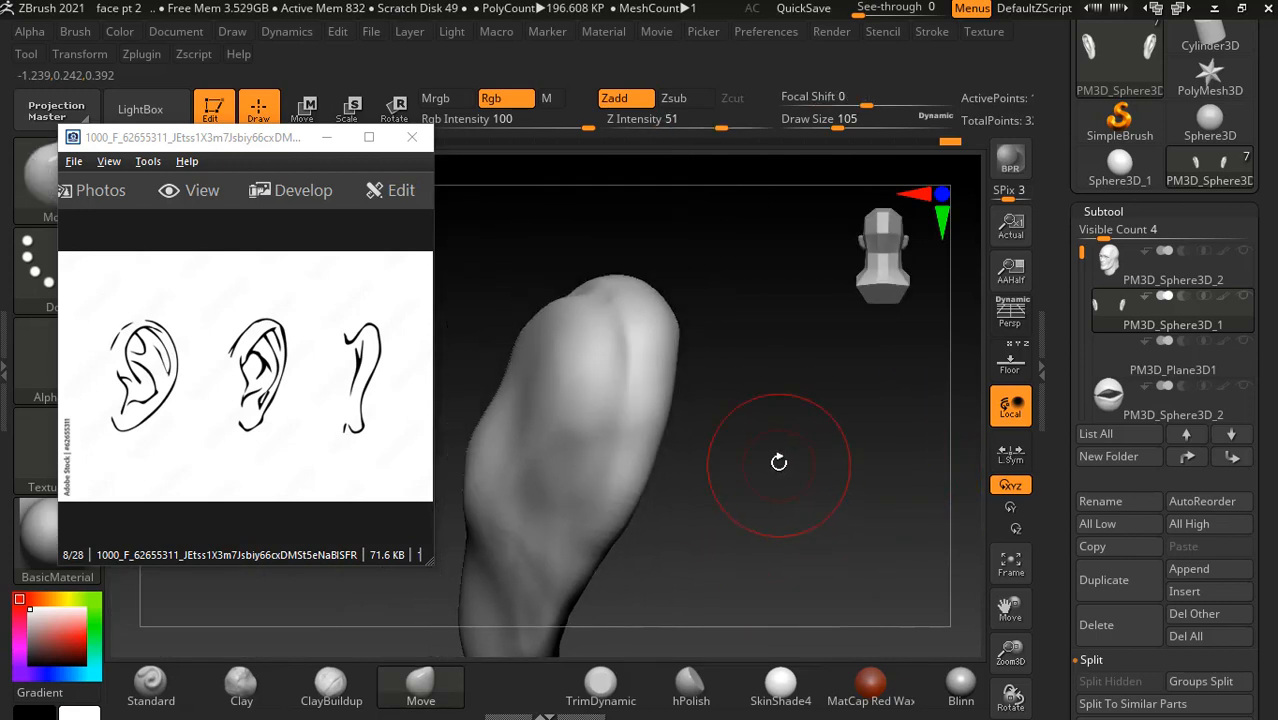
# - Build up the rounded concha bulge on the back of the ear with the ClayBuildup brush at draw size 105
pyautogui.click(331, 685)
pyautogui.moveTo(773, 493); pyautogui.dragTo(802, 490)
pyautogui.moveTo(533, 434); pyautogui.dragTo(534, 435)
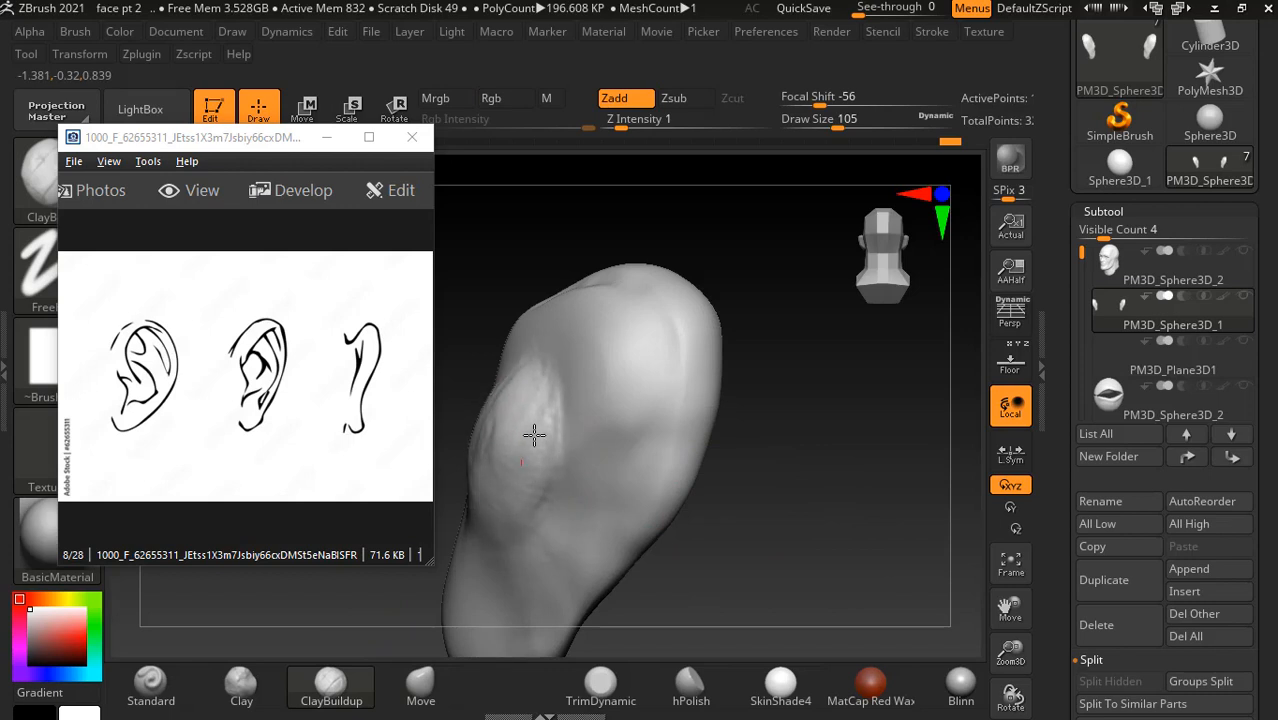
pyautogui.moveTo(790, 437); pyautogui.dragTo(827, 486)
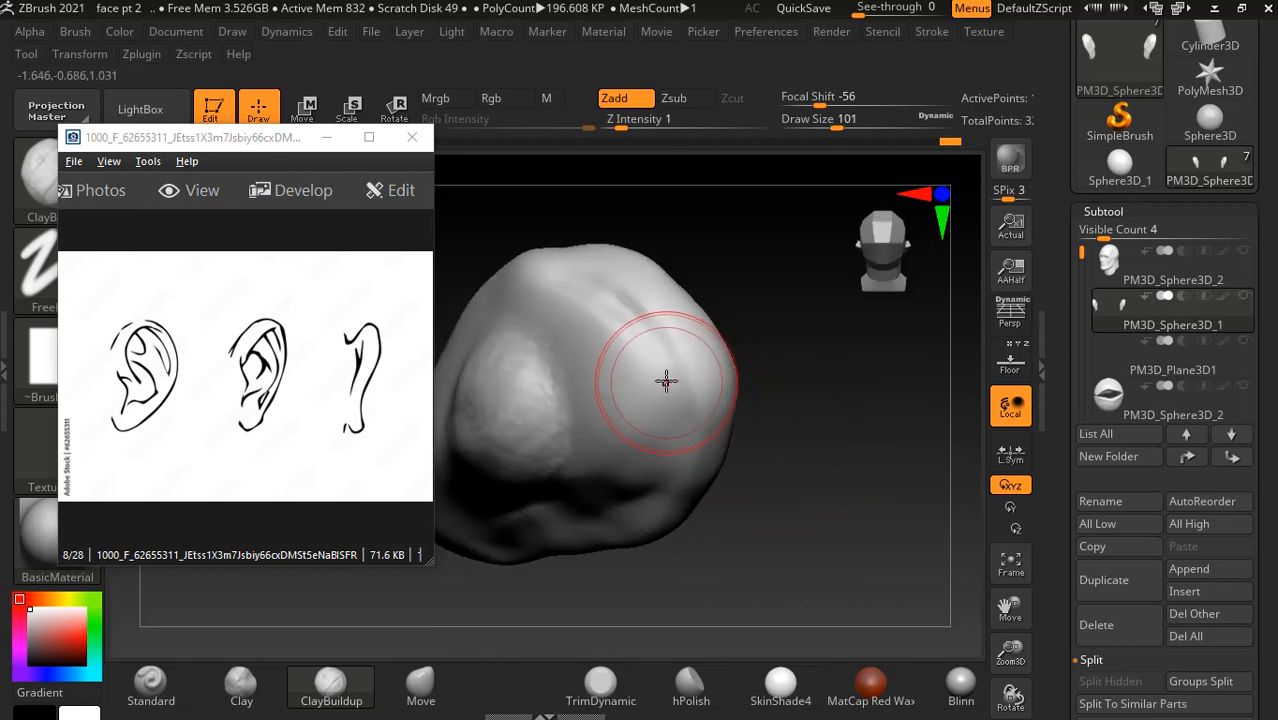
# - Carve a groove along the upper back of the ear with ClayBuildup in subtract mode at draw size 41, and lower the subdivision level
pyautogui.press('[')
pyautogui.press('[')
pyautogui.press('[')
pyautogui.press('[')
pyautogui.press('[')
pyautogui.press('[')
pyautogui.press('alt')
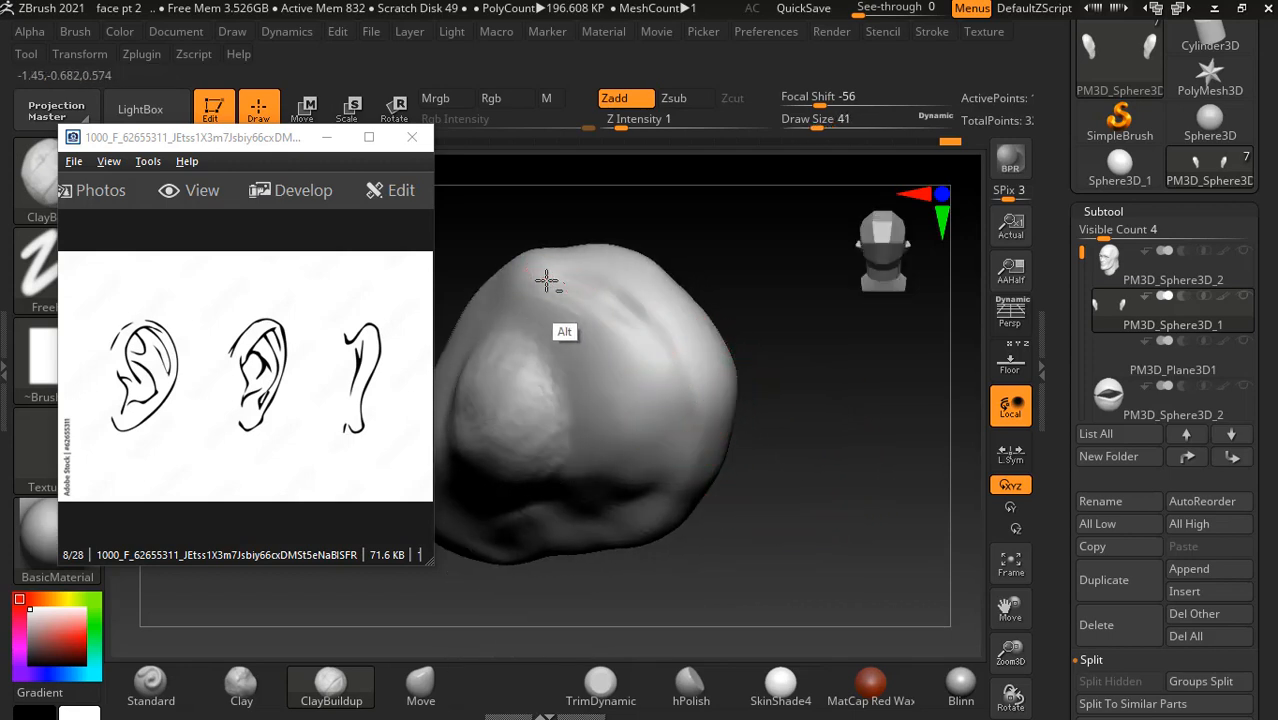
pyautogui.moveTo(807, 451)
pyautogui.mouseDown()
pyautogui.moveTo(790, 401)
pyautogui.moveTo(816, 435)
pyautogui.mouseUp()
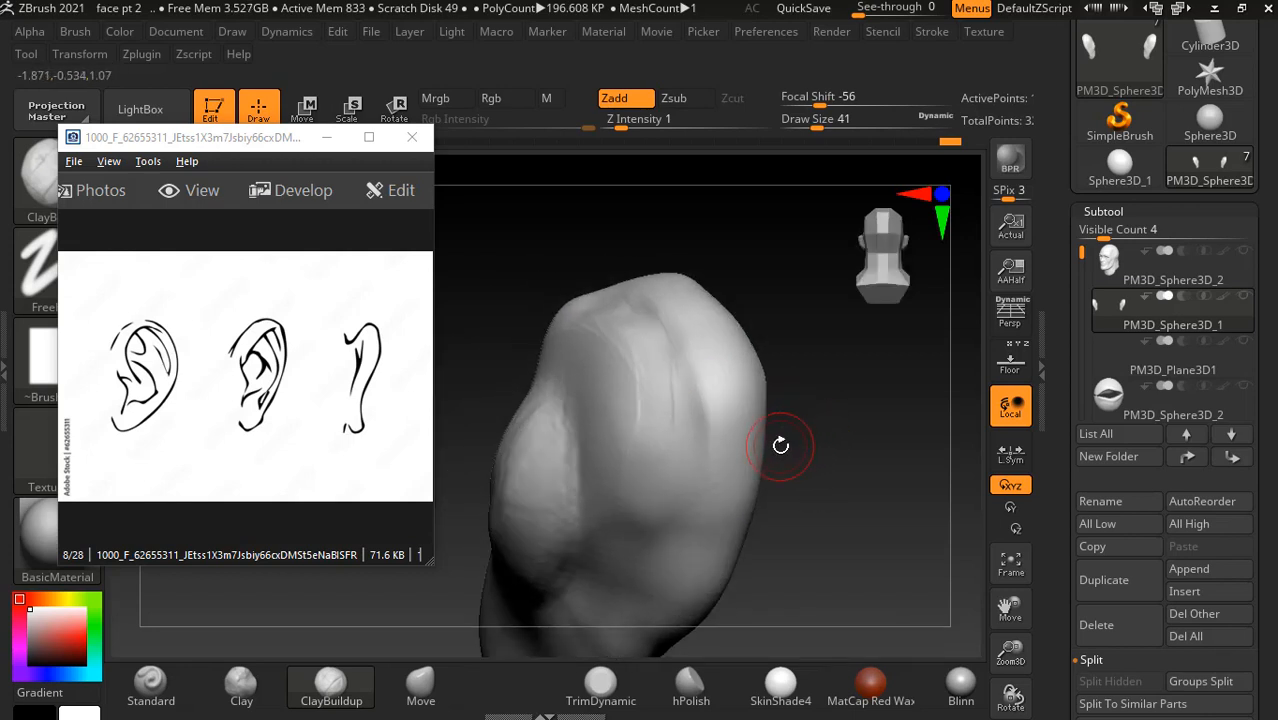
pyautogui.moveTo(827, 416); pyautogui.dragTo(722, 393)
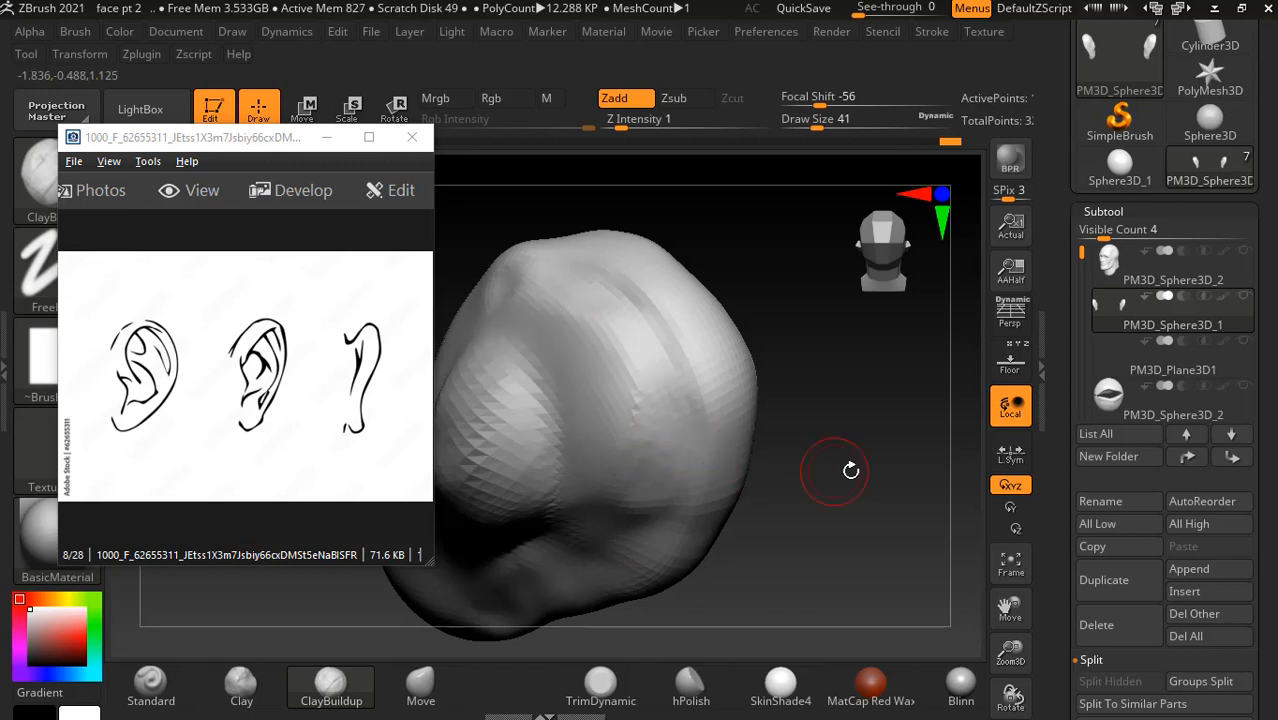
# - Hollow the back of the ear between the concha bulge and the helix with ClayBuildup in subtract mode
pyautogui.moveTo(827, 465); pyautogui.dragTo(802, 436)
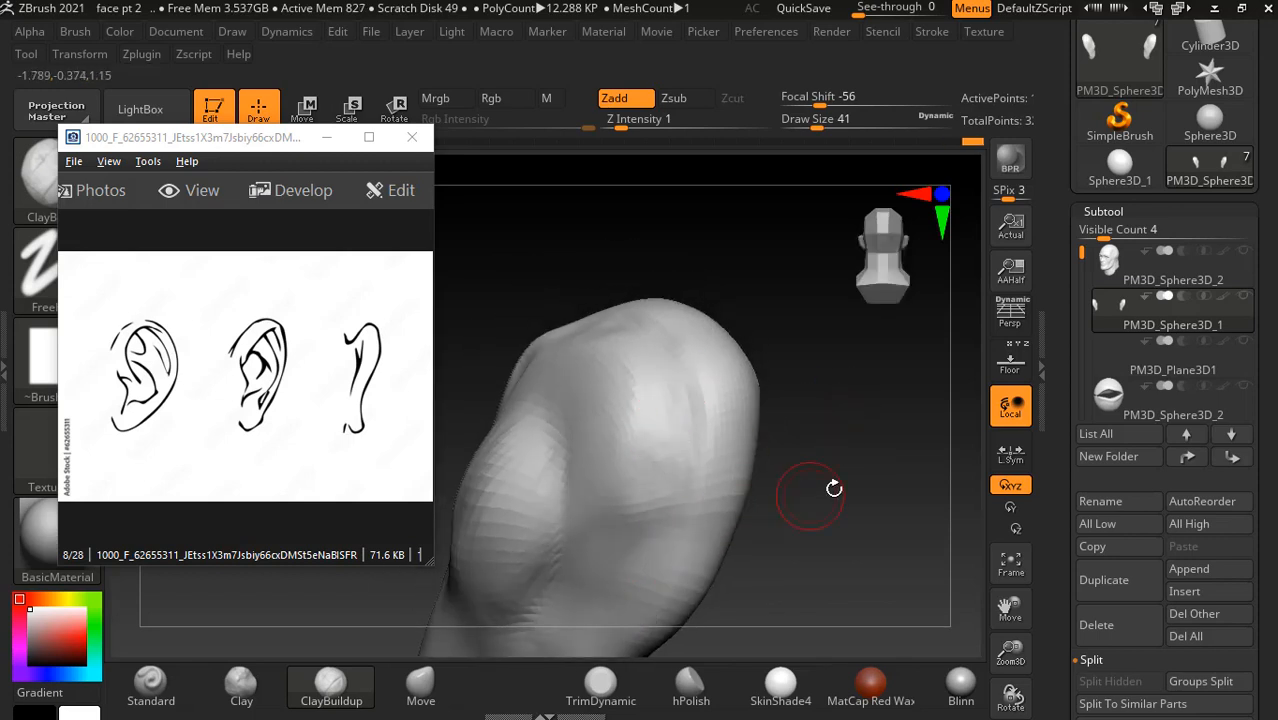
pyautogui.moveTo(834, 488)
pyautogui.mouseDown()
pyautogui.moveTo(890, 462)
pyautogui.moveTo(885, 445)
pyautogui.mouseUp()
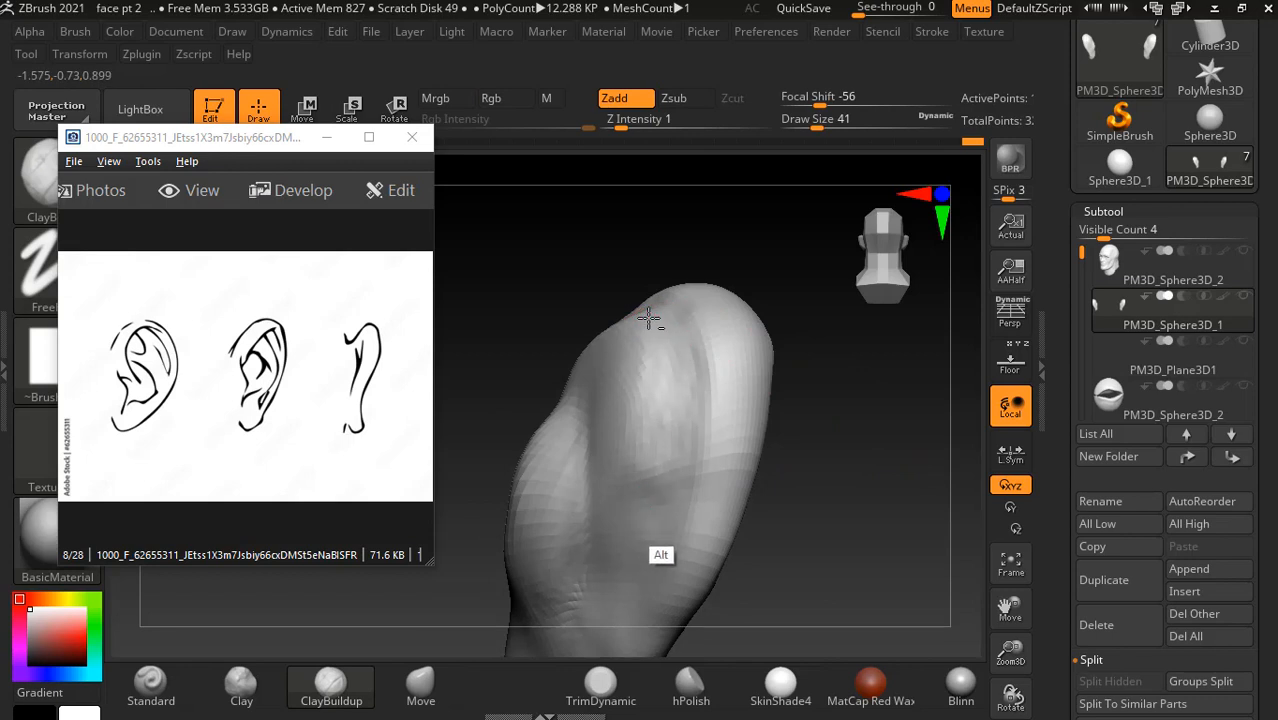
pyautogui.keyDown('alt'); pyautogui.moveTo(648, 318); pyautogui.dragTo(645, 540); pyautogui.keyUp('alt')
pyautogui.keyDown('alt'); pyautogui.moveTo(842, 491); pyautogui.dragTo(846, 440); pyautogui.keyUp('alt')
pyautogui.keyDown('alt'); pyautogui.moveTo(678, 441); pyautogui.dragTo(634, 556); pyautogui.keyUp('alt')
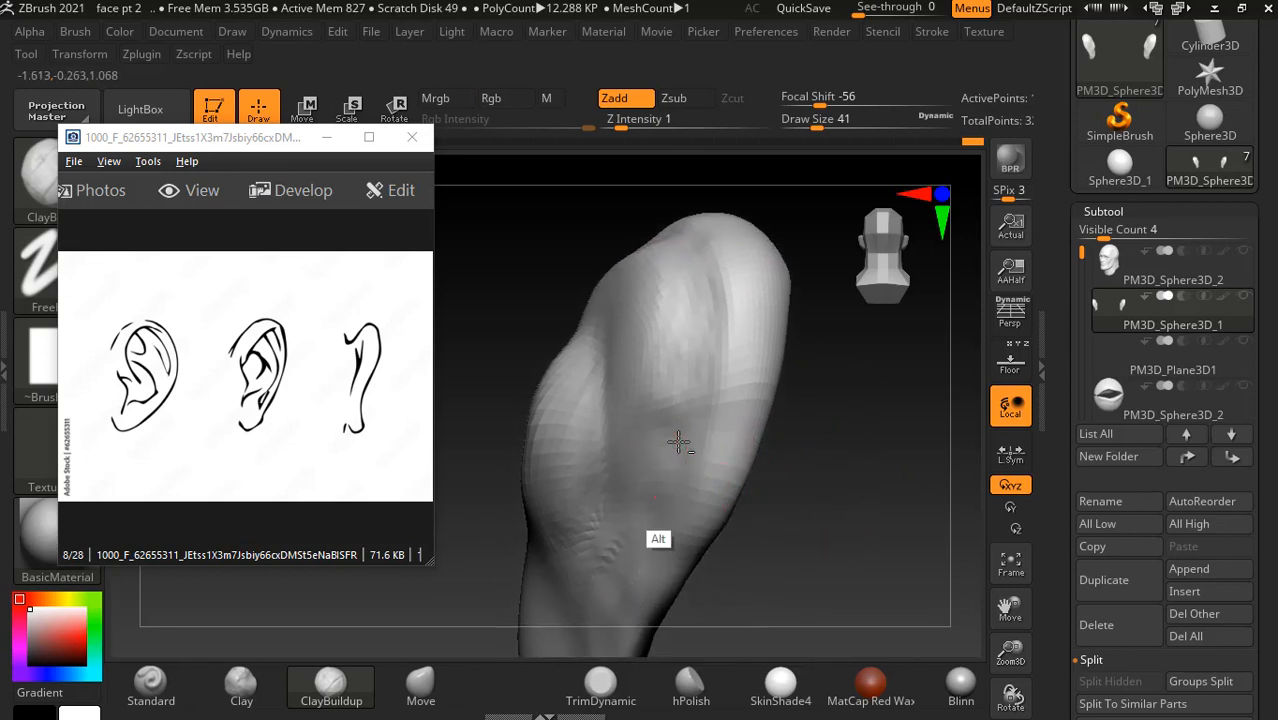
pyautogui.moveTo(788, 516); pyautogui.dragTo(806, 469)
pyautogui.moveTo(676, 448)
pyautogui.keyDown('alt'); pyautogui.mouseDown()
pyautogui.moveTo(608, 534)
pyautogui.moveTo(582, 594)
pyautogui.mouseUp(); pyautogui.keyUp('alt')
# - Smooth the carved area around the concha bulge on the back of the ear and raise the subdivision level
pyautogui.press('shift')
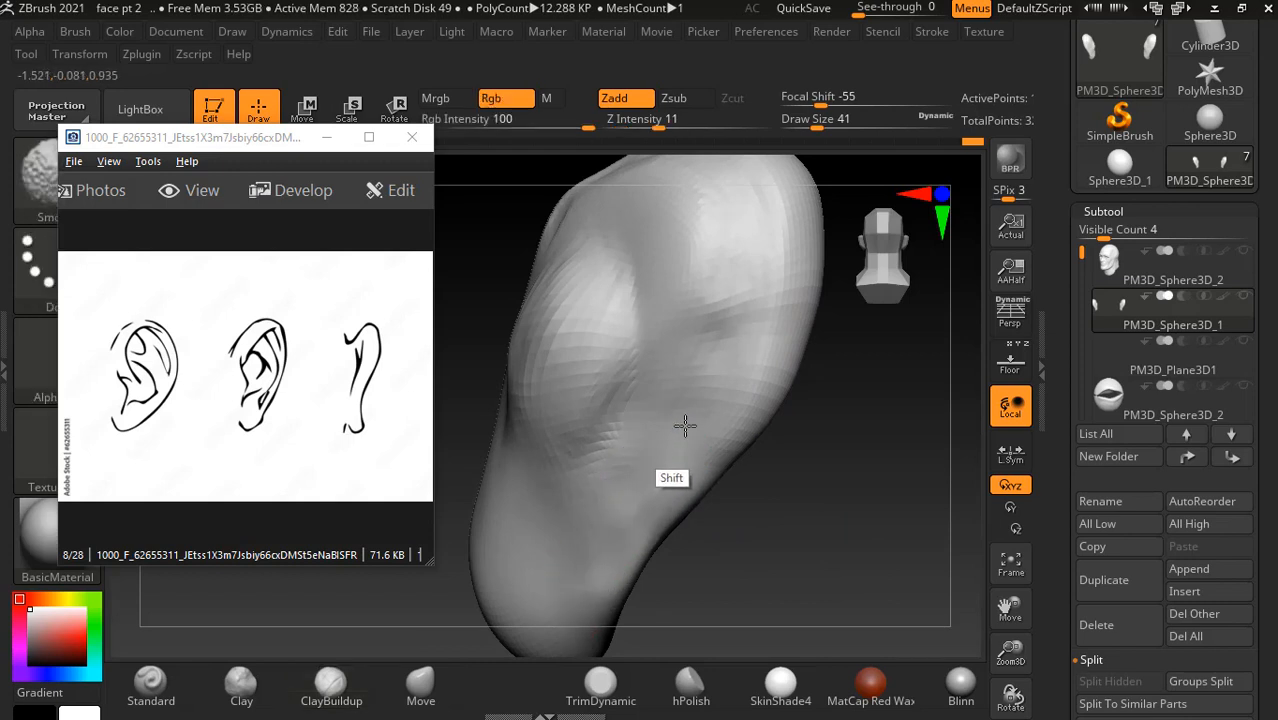
pyautogui.moveTo(830, 460); pyautogui.dragTo(833, 487)
pyautogui.keyDown('shift'); pyautogui.moveTo(703, 496); pyautogui.dragTo(718, 440); pyautogui.keyUp('shift')
pyautogui.press('shift')
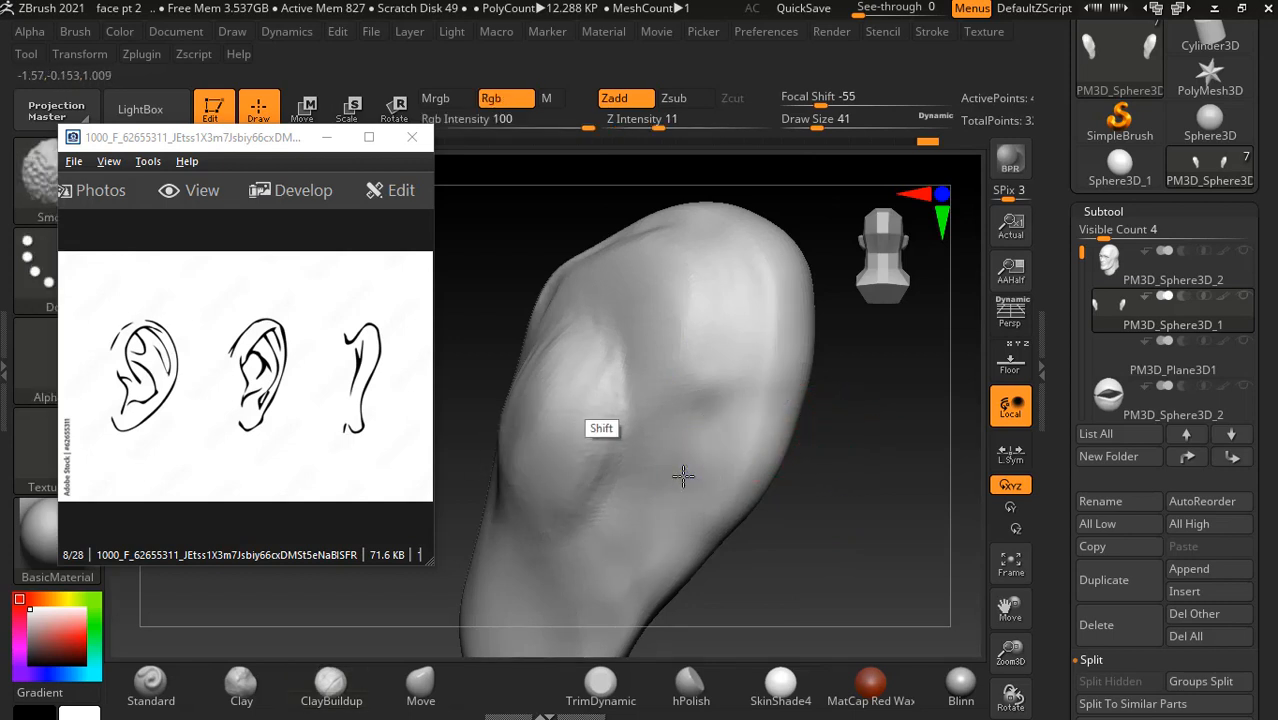
pyautogui.keyDown('shift'); pyautogui.moveTo(683, 476); pyautogui.dragTo(695, 361); pyautogui.keyUp('shift')
pyautogui.moveTo(839, 394); pyautogui.dragTo(901, 465)
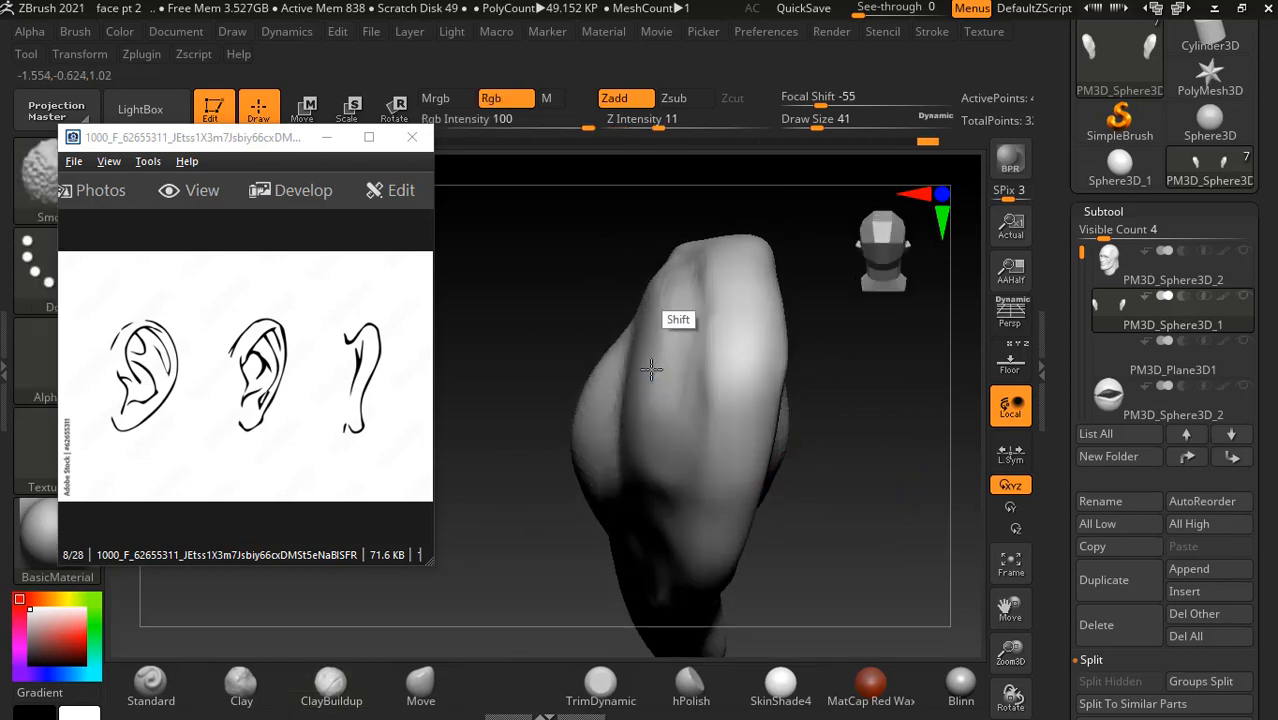
# - Refine the upper back of the ear with ClayBuildup, smooth it and go up one more subdivision level
pyautogui.moveTo(542, 300)
pyautogui.mouseDown()
pyautogui.moveTo(691, 300)
pyautogui.moveTo(622, 466)
pyautogui.mouseUp()
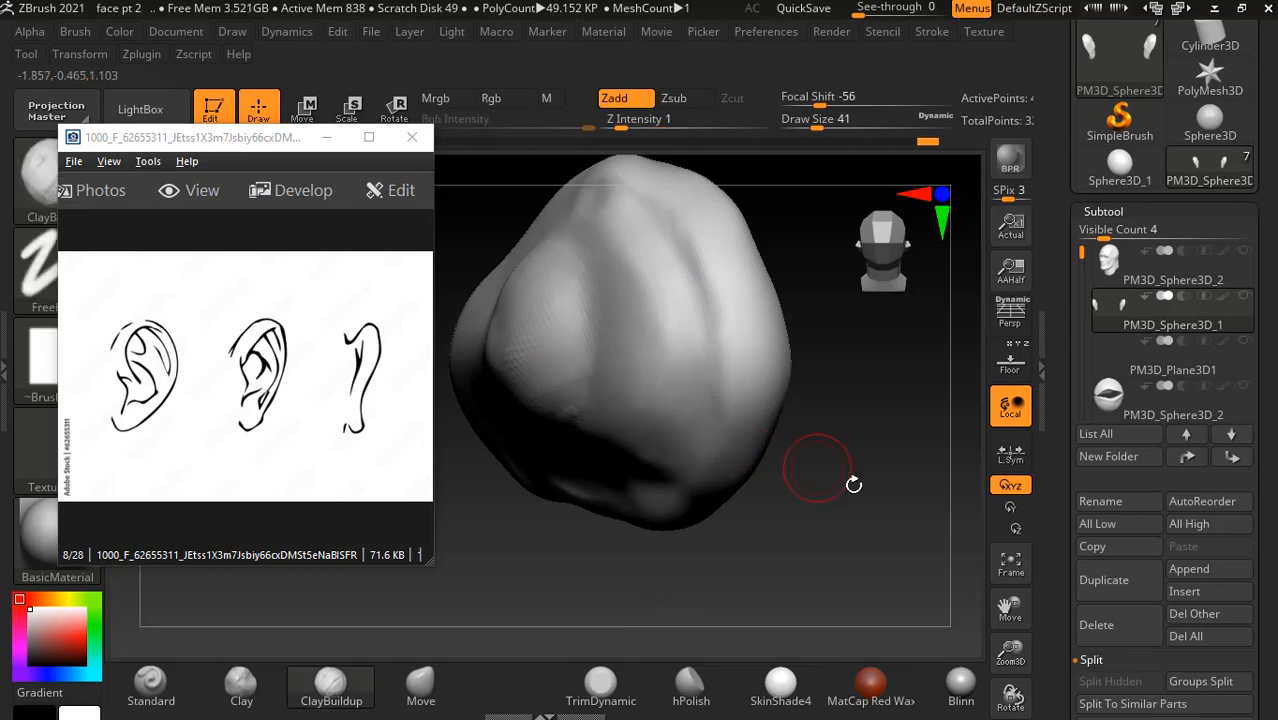
pyautogui.moveTo(899, 488); pyautogui.dragTo(745, 466)
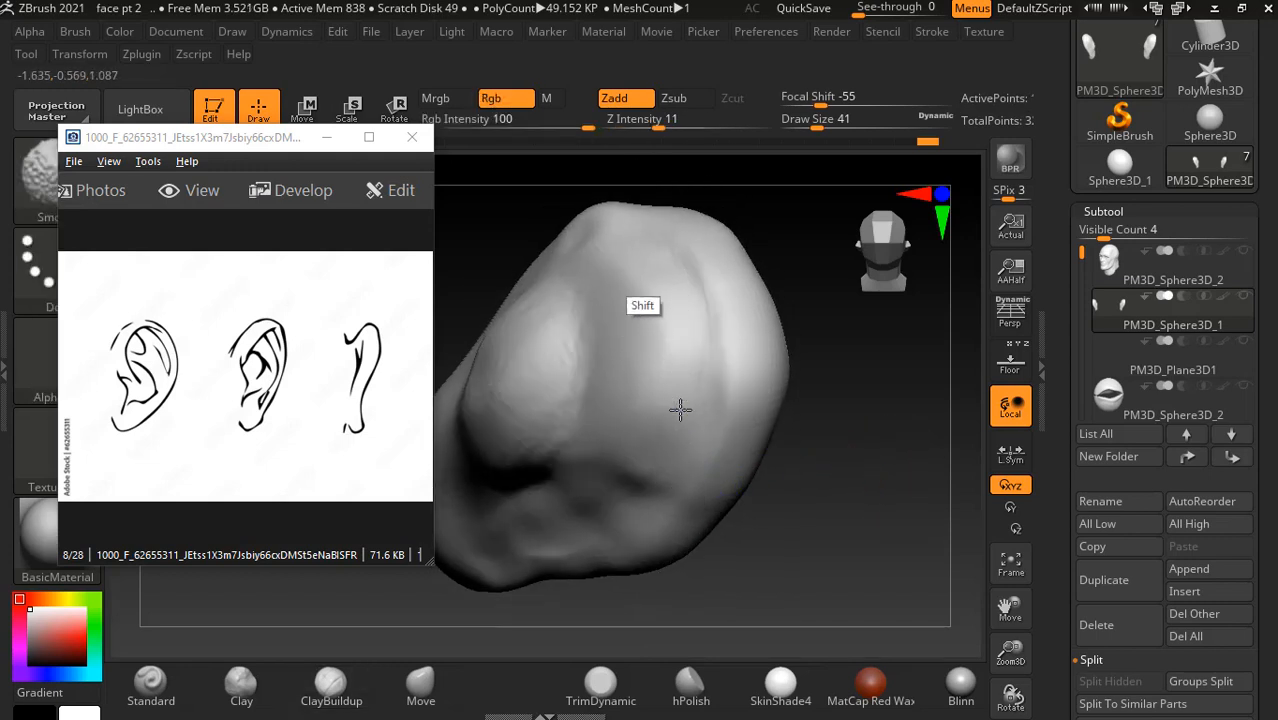
pyautogui.press('d')
pyautogui.moveTo(864, 497); pyautogui.dragTo(893, 437)
# - Rework the surface around the concha bulge with ClayBuildup at draw size 69 and smooth the upper back of the ear
pyautogui.keyDown('alt'); pyautogui.moveTo(810, 505); pyautogui.dragTo(907, 480); pyautogui.keyUp('alt')
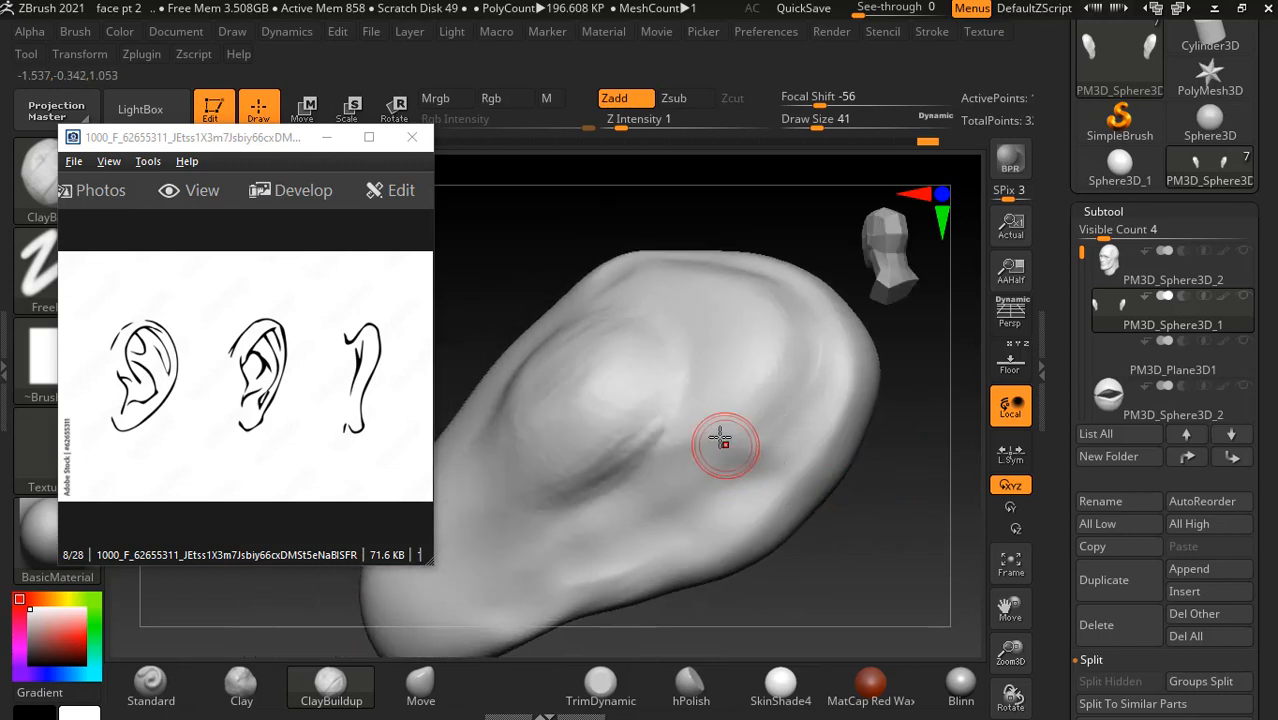
pyautogui.press(']')
pyautogui.press(']')
pyautogui.press(']')
pyautogui.press(']')
pyautogui.press(']')
pyautogui.press(']')
pyautogui.press(']')
pyautogui.moveTo(692, 456); pyautogui.dragTo(605, 456)
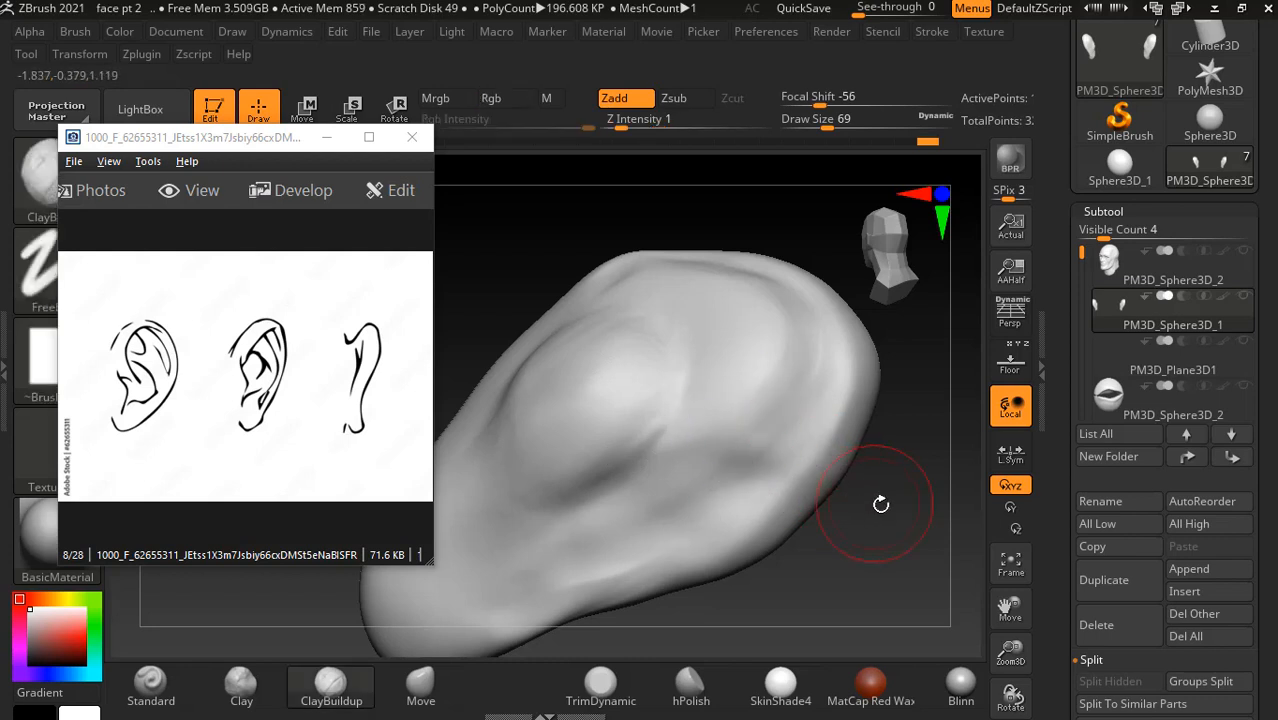
pyautogui.moveTo(879, 508)
pyautogui.keyDown('shift'); pyautogui.mouseDown()
pyautogui.moveTo(879, 522)
pyautogui.moveTo(750, 425)
pyautogui.mouseUp(); pyautogui.keyUp('shift')
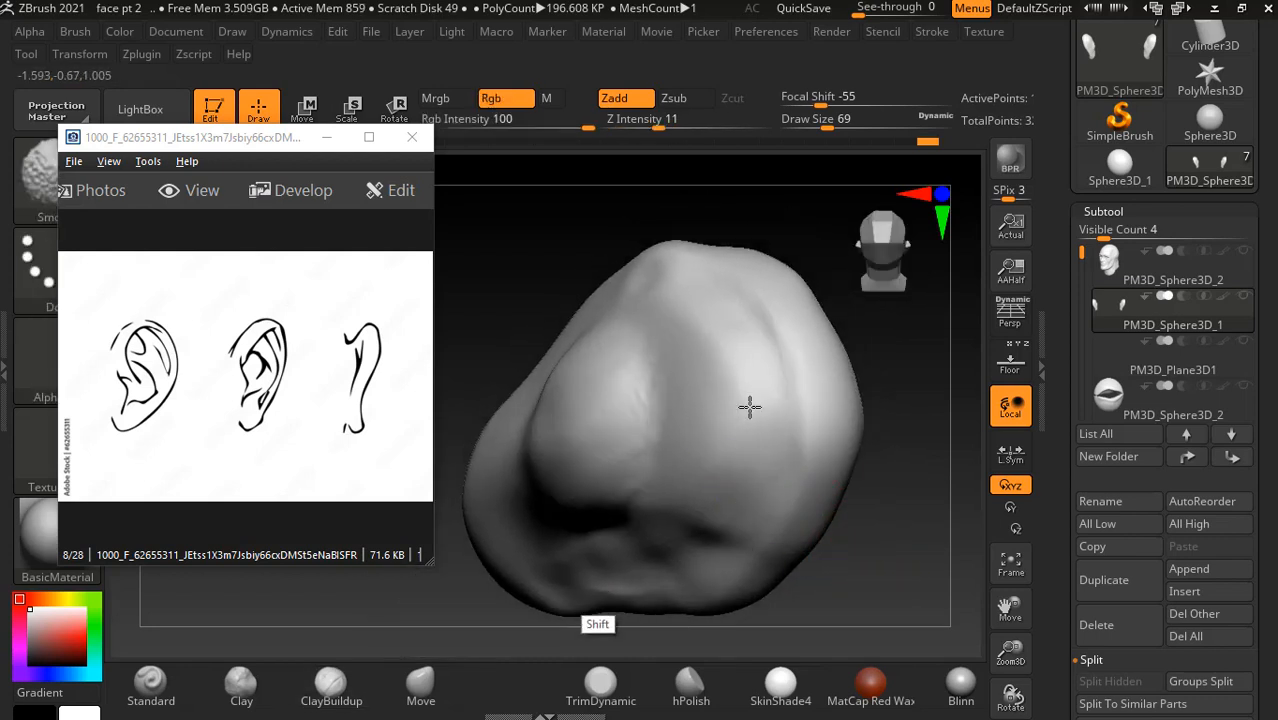
# - Carve a groove along the inner edge of the rear helix toward the lobe with the Standard brush in subtract mode at draw size 29
pyautogui.moveTo(856, 499)
pyautogui.mouseDown()
pyautogui.moveTo(907, 533)
pyautogui.moveTo(815, 425)
pyautogui.moveTo(825, 484)
pyautogui.moveTo(765, 530)
pyautogui.mouseUp()
pyautogui.keyDown('alt'); pyautogui.moveTo(765, 530); pyautogui.dragTo(801, 508); pyautogui.keyUp('alt')
pyautogui.click(151, 684)
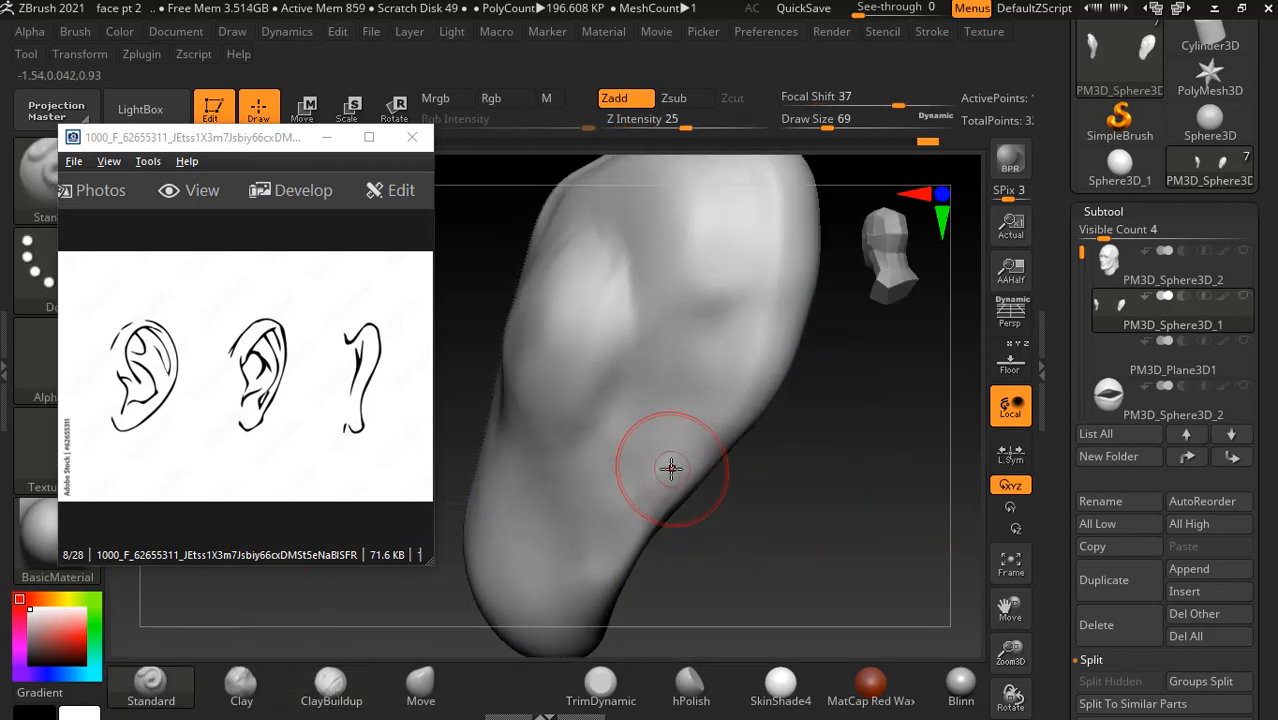
pyautogui.press('[')
pyautogui.press('[')
pyautogui.press('[')
pyautogui.press('[')
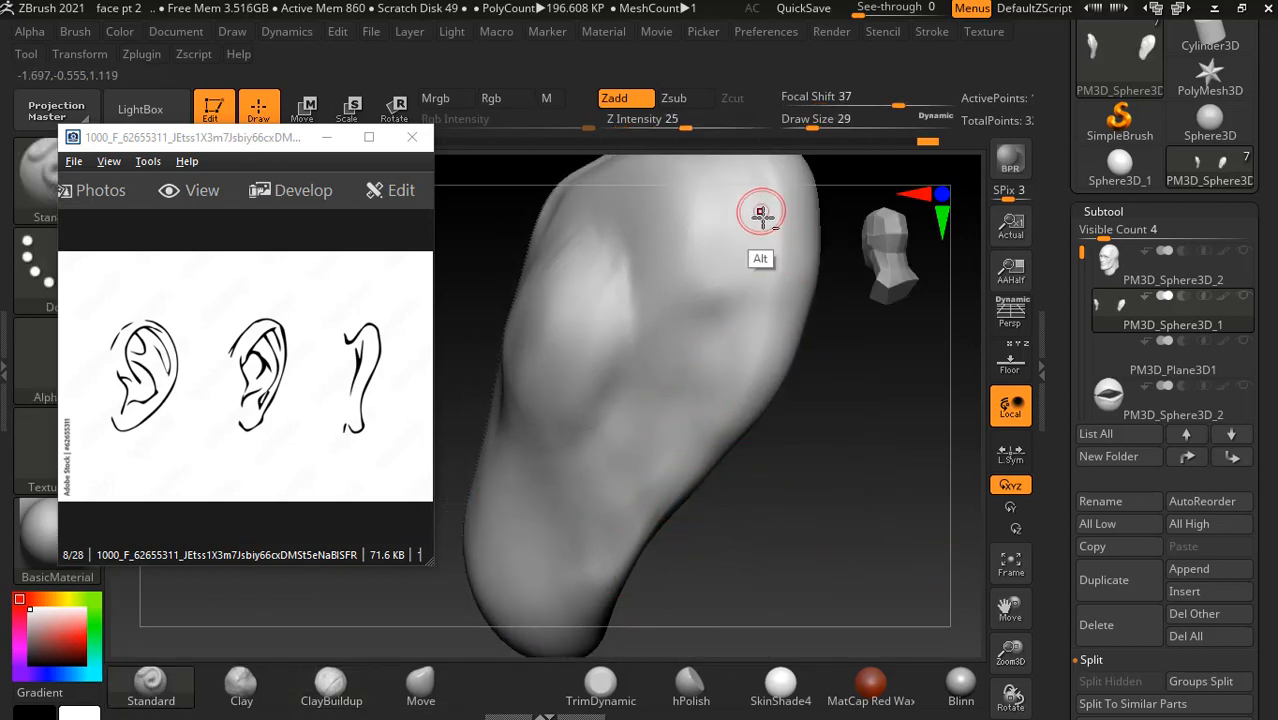
pyautogui.moveTo(762, 214)
pyautogui.keyDown('alt'); pyautogui.mouseDown()
pyautogui.moveTo(725, 345)
pyautogui.moveTo(600, 532)
pyautogui.mouseUp(); pyautogui.keyUp('alt')
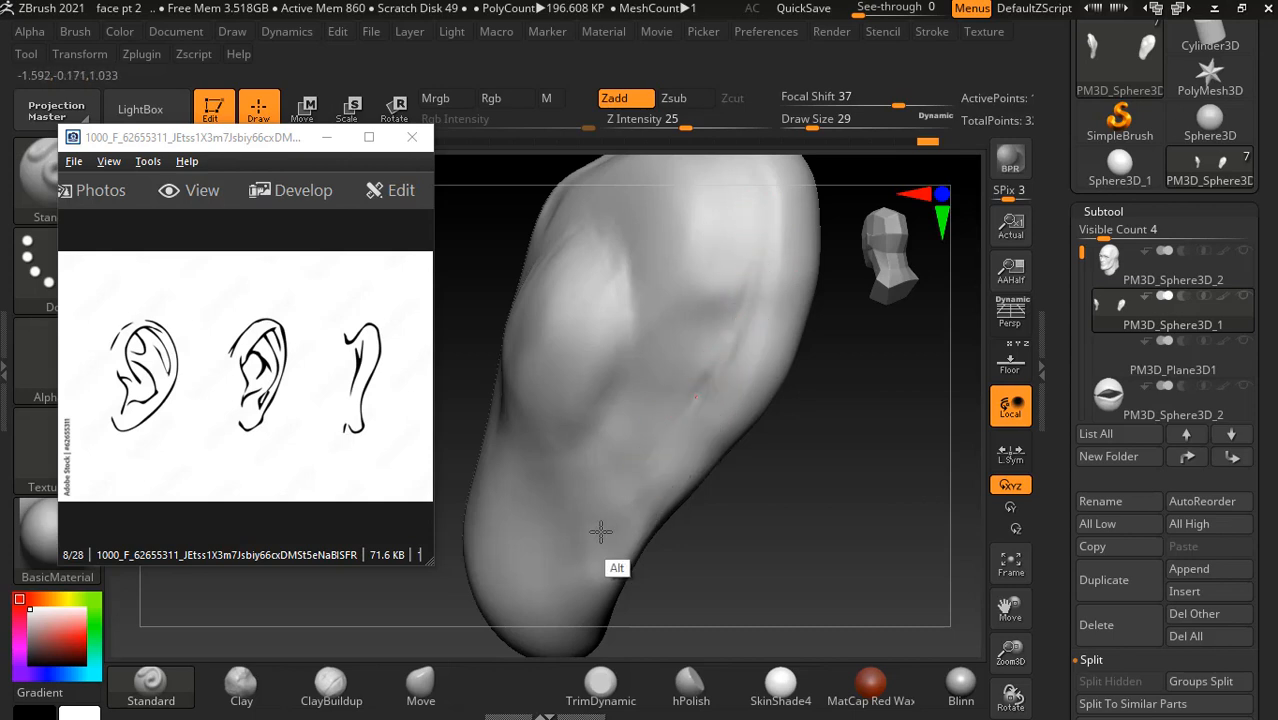
# - Smooth the carved groove along the rear helix on the back of the ear at draw size 73
pyautogui.moveTo(690, 500)
pyautogui.mouseDown()
pyautogui.moveTo(796, 486)
pyautogui.moveTo(768, 393)
pyautogui.mouseUp()
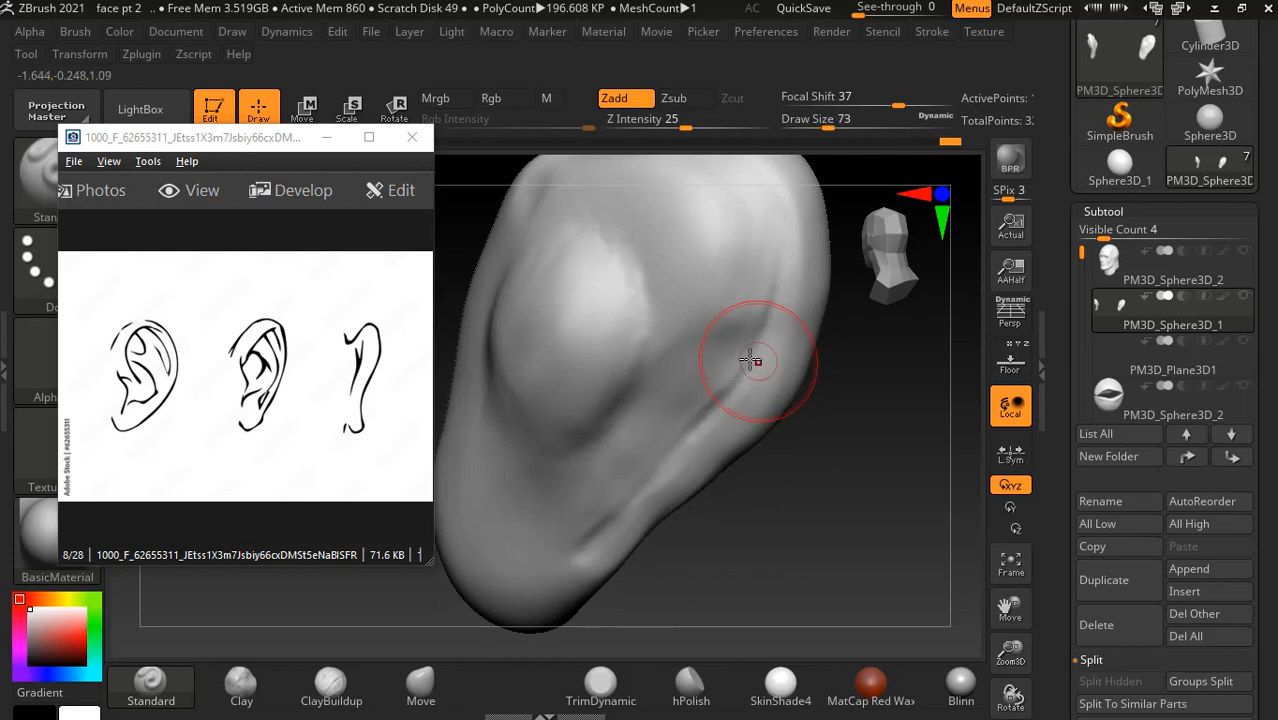
pyautogui.press('shift')
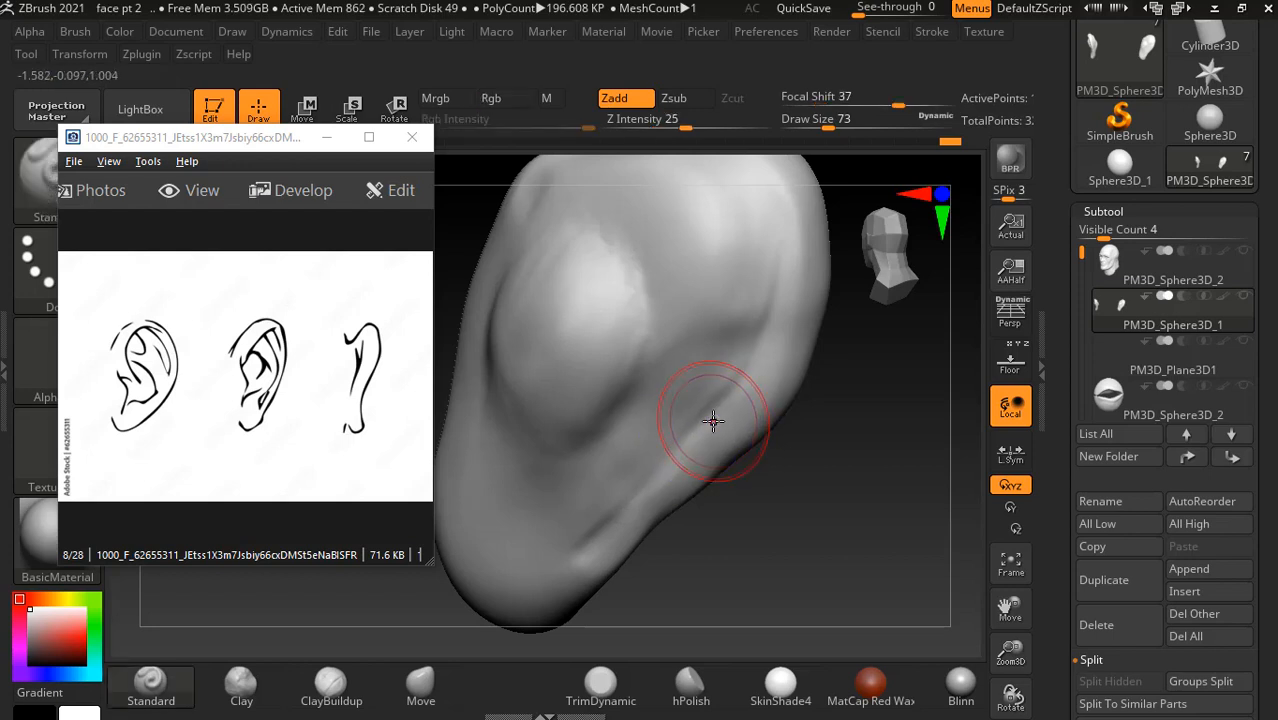
pyautogui.press('shift')
pyautogui.press('shift')
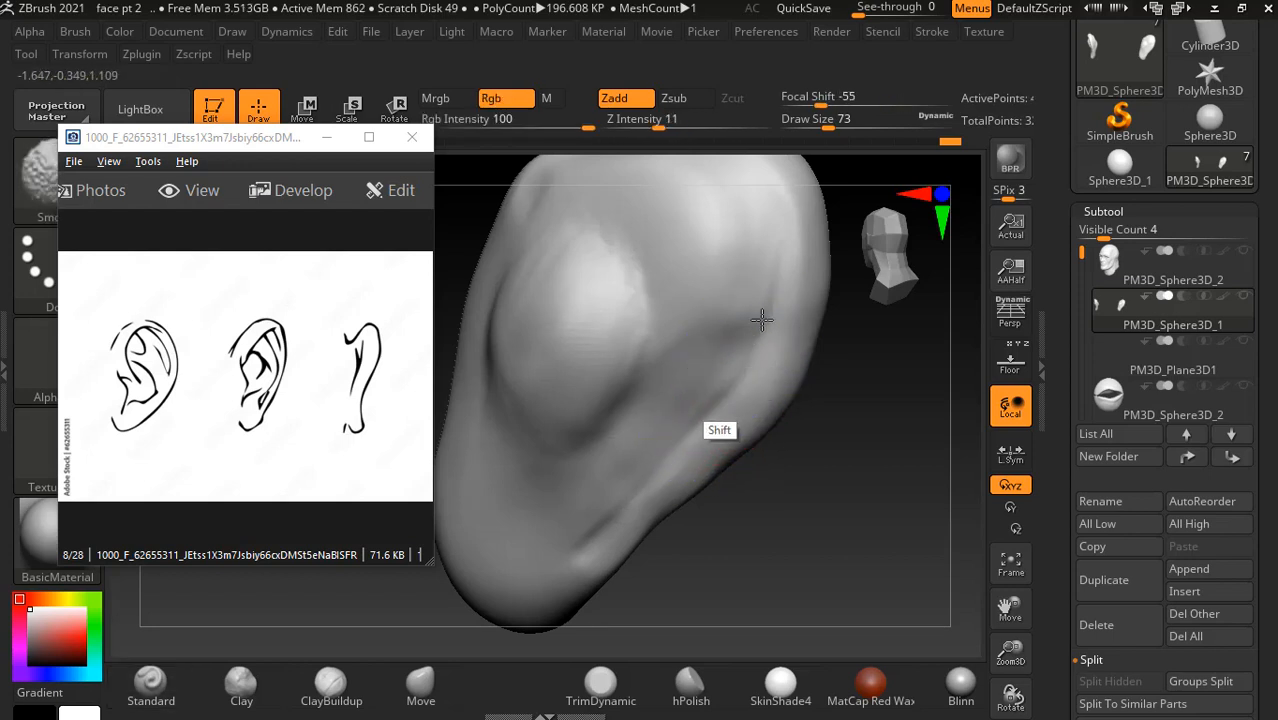
pyautogui.moveTo(825, 534)
pyautogui.keyDown('shift'); pyautogui.mouseDown()
pyautogui.moveTo(633, 503)
pyautogui.moveTo(675, 476)
pyautogui.moveTo(605, 479)
pyautogui.moveTo(616, 428)
pyautogui.moveTo(522, 485)
pyautogui.moveTo(531, 474)
pyautogui.moveTo(940, 490)
pyautogui.moveTo(907, 515)
pyautogui.moveTo(796, 497)
pyautogui.moveTo(918, 488)
pyautogui.moveTo(907, 456)
pyautogui.moveTo(919, 461)
pyautogui.moveTo(750, 525)
pyautogui.mouseUp(); pyautogui.keyUp('shift')
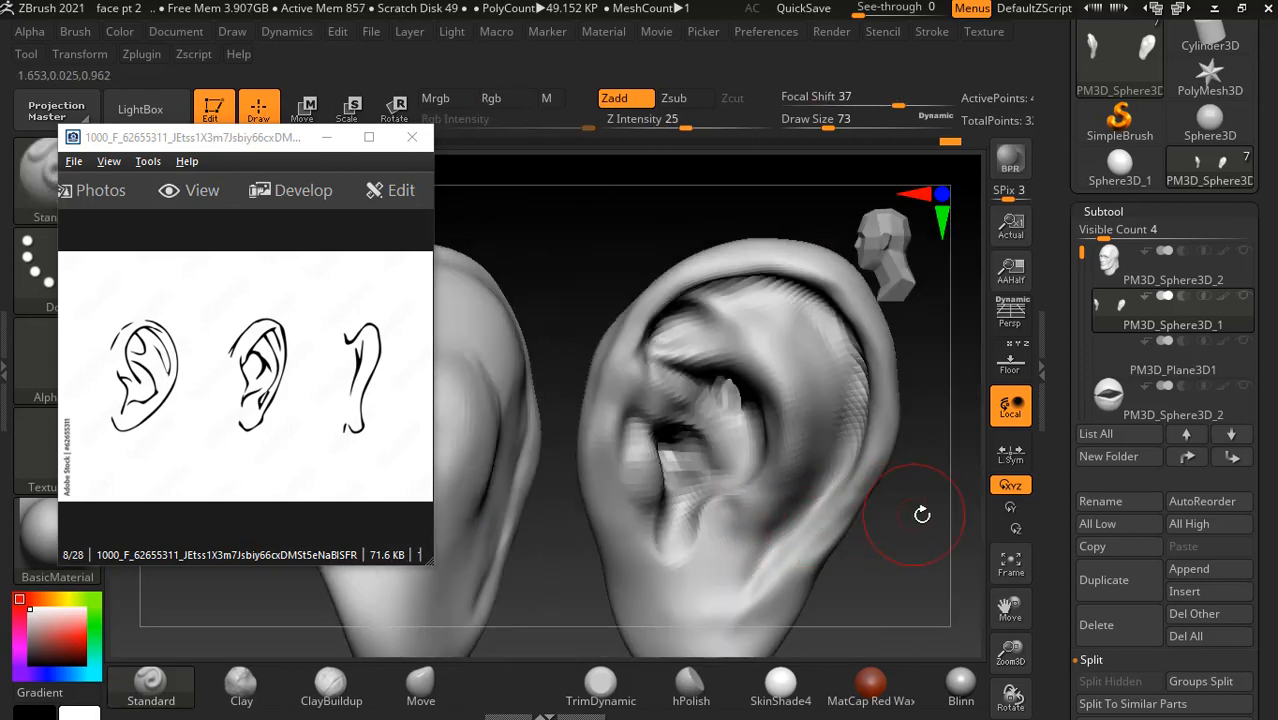
# - Check the front of the ear from several angles and raise the ears' subdivision level by one
pyautogui.moveTo(921, 514); pyautogui.dragTo(848, 455)
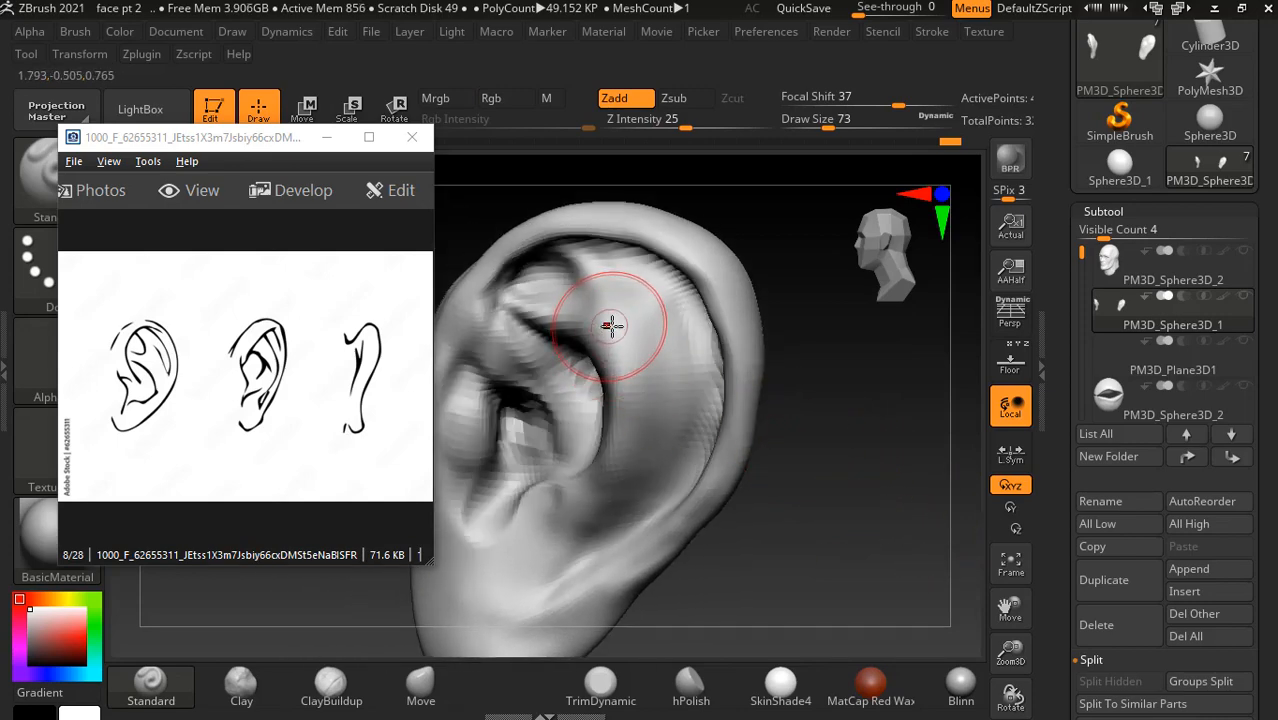
pyautogui.moveTo(878, 472)
pyautogui.mouseDown()
pyautogui.moveTo(892, 474)
pyautogui.moveTo(861, 511)
pyautogui.moveTo(873, 497)
pyautogui.moveTo(674, 509)
pyautogui.moveTo(719, 465)
pyautogui.moveTo(499, 493)
pyautogui.moveTo(619, 494)
pyautogui.mouseUp()
pyautogui.keyDown('alt'); pyautogui.moveTo(876, 506); pyautogui.dragTo(825, 527); pyautogui.keyUp('alt')
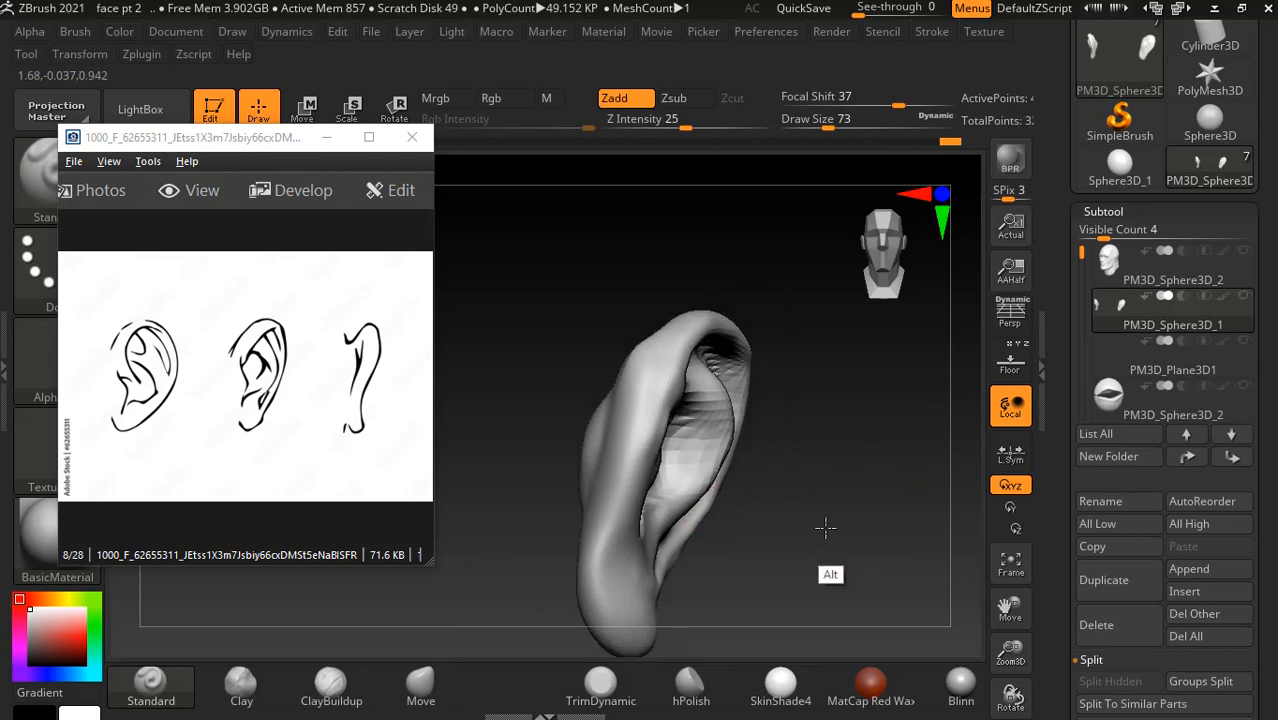
pyautogui.moveTo(930, 510); pyautogui.dragTo(893, 498)
pyautogui.hotkey('ctrl', 'd')
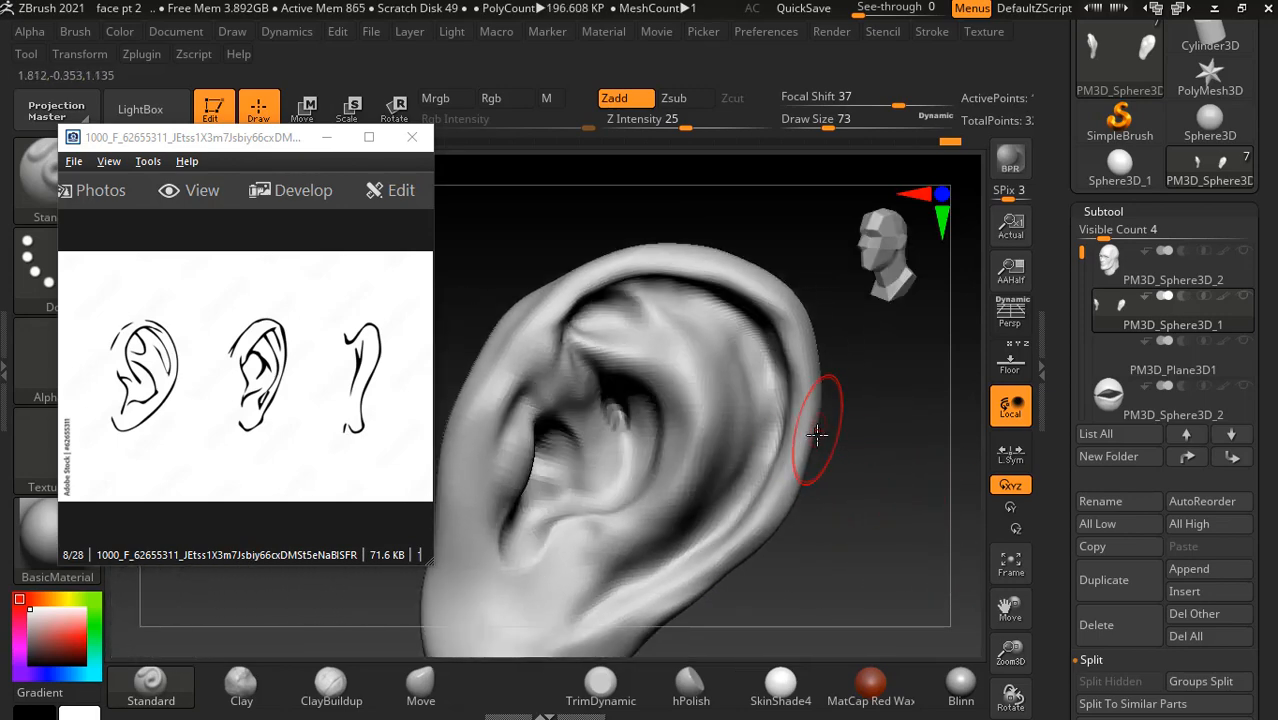
# - Smooth the stepped surface between the antihelix and the outer helix at draw size 45
pyautogui.press('[')
pyautogui.press('[')
pyautogui.press('[')
pyautogui.press('[')
pyautogui.press('[')
pyautogui.press('[')
pyautogui.press('[')
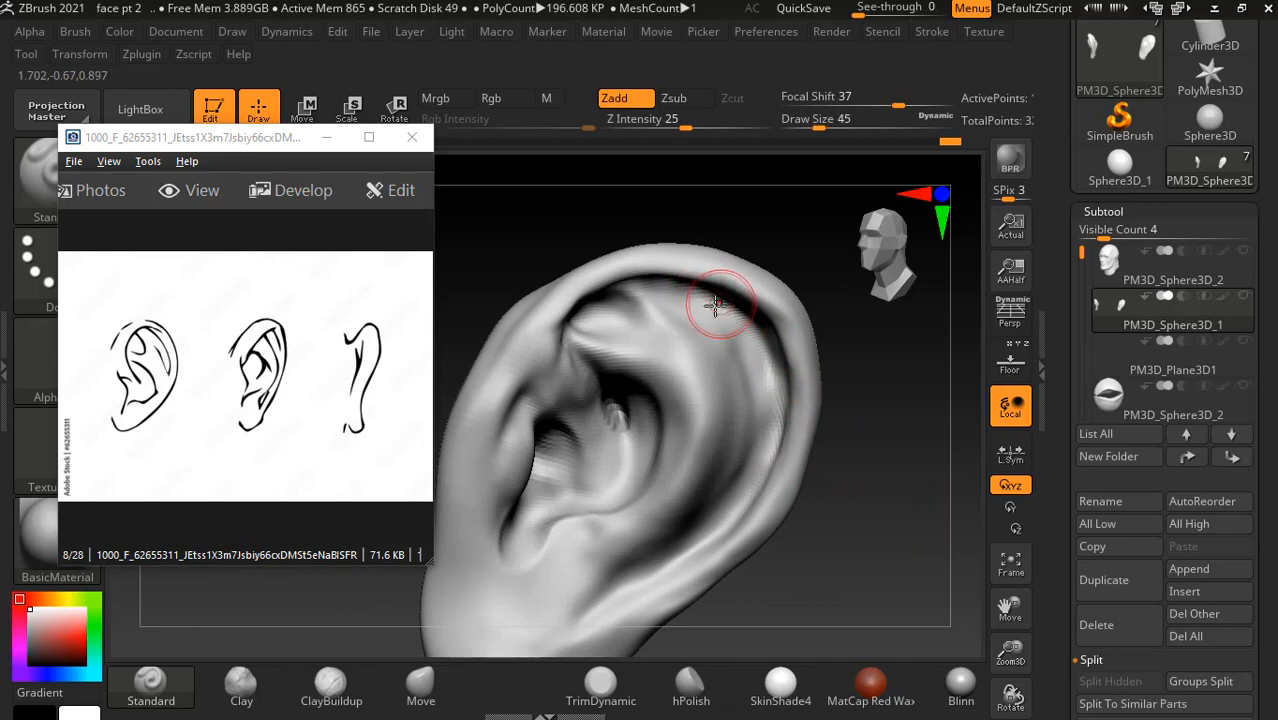
pyautogui.moveTo(860, 400)
pyautogui.mouseDown()
pyautogui.moveTo(899, 429)
pyautogui.moveTo(866, 467)
pyautogui.moveTo(894, 344)
pyautogui.mouseUp()
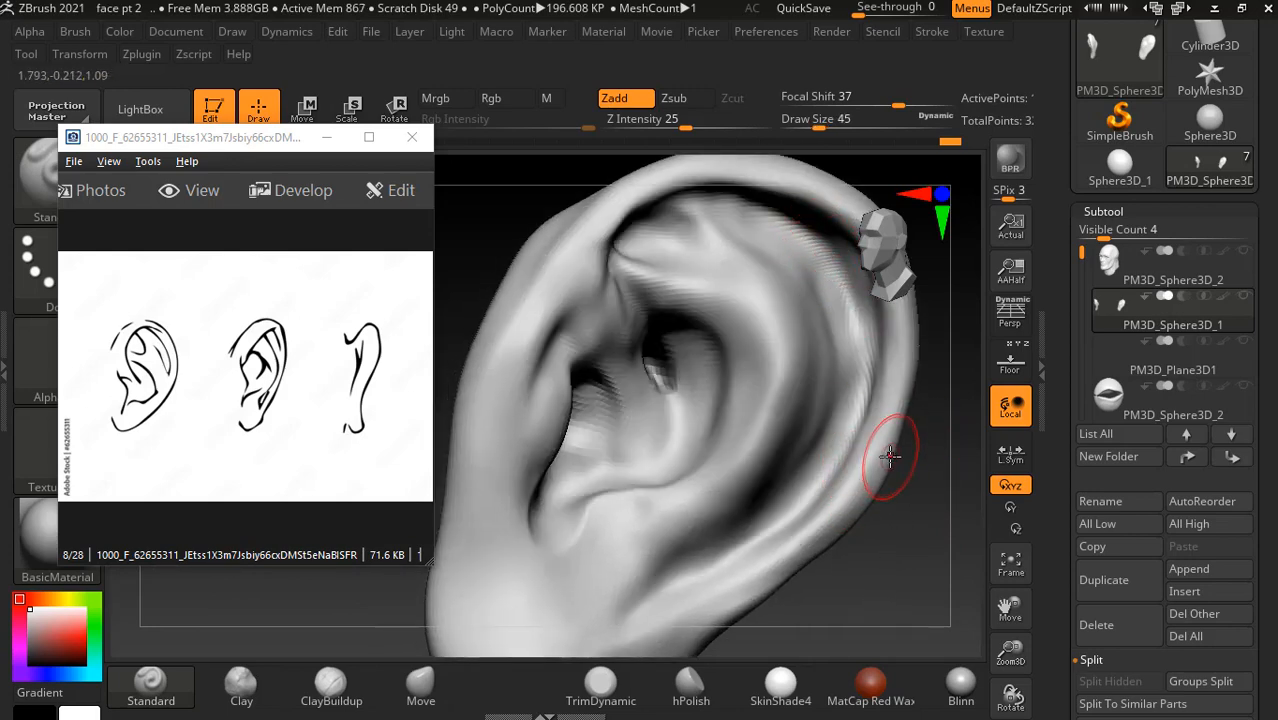
pyautogui.press('shift')
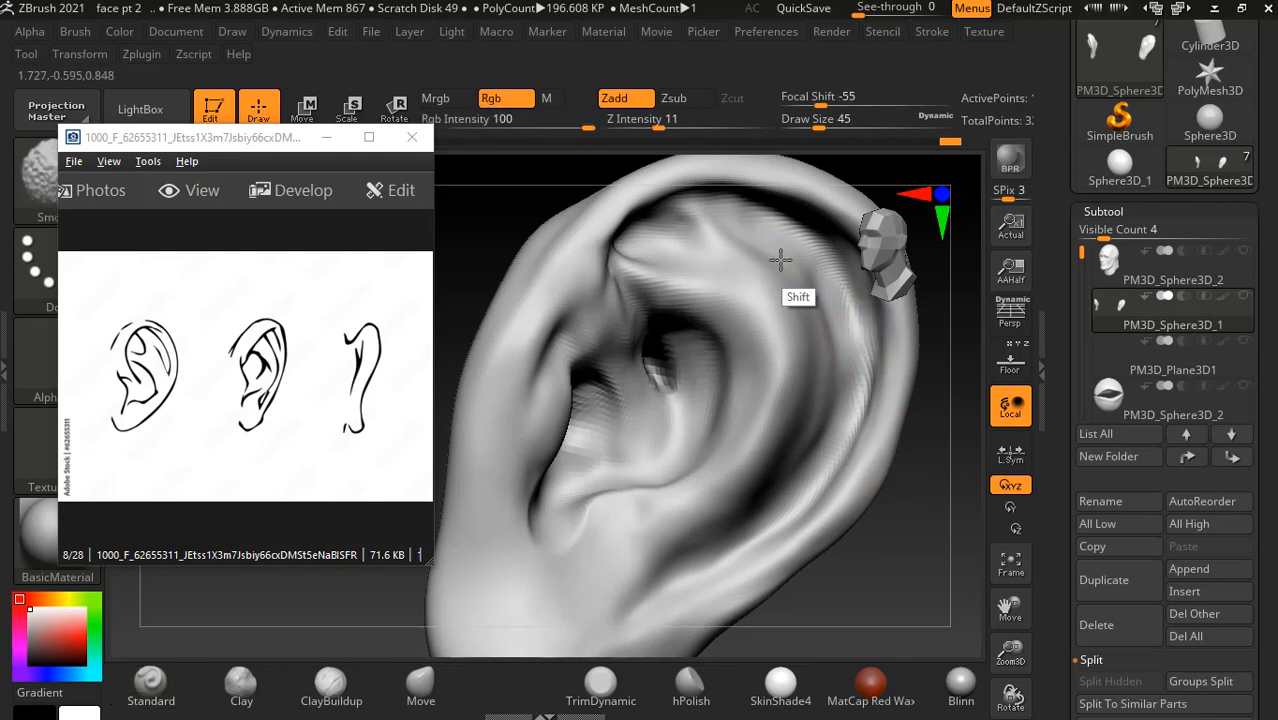
pyautogui.moveTo(781, 260)
pyautogui.keyDown('shift'); pyautogui.mouseDown()
pyautogui.moveTo(838, 299)
pyautogui.moveTo(746, 255)
pyautogui.moveTo(732, 308)
pyautogui.mouseUp(); pyautogui.keyUp('shift')
# - Go up another subdivision level and smooth the concha and inner folds of the ear
pyautogui.hotkey('ctrl', 'd')
pyautogui.keyDown('shift'); pyautogui.moveTo(718, 365); pyautogui.dragTo(665, 361); pyautogui.keyUp('shift')
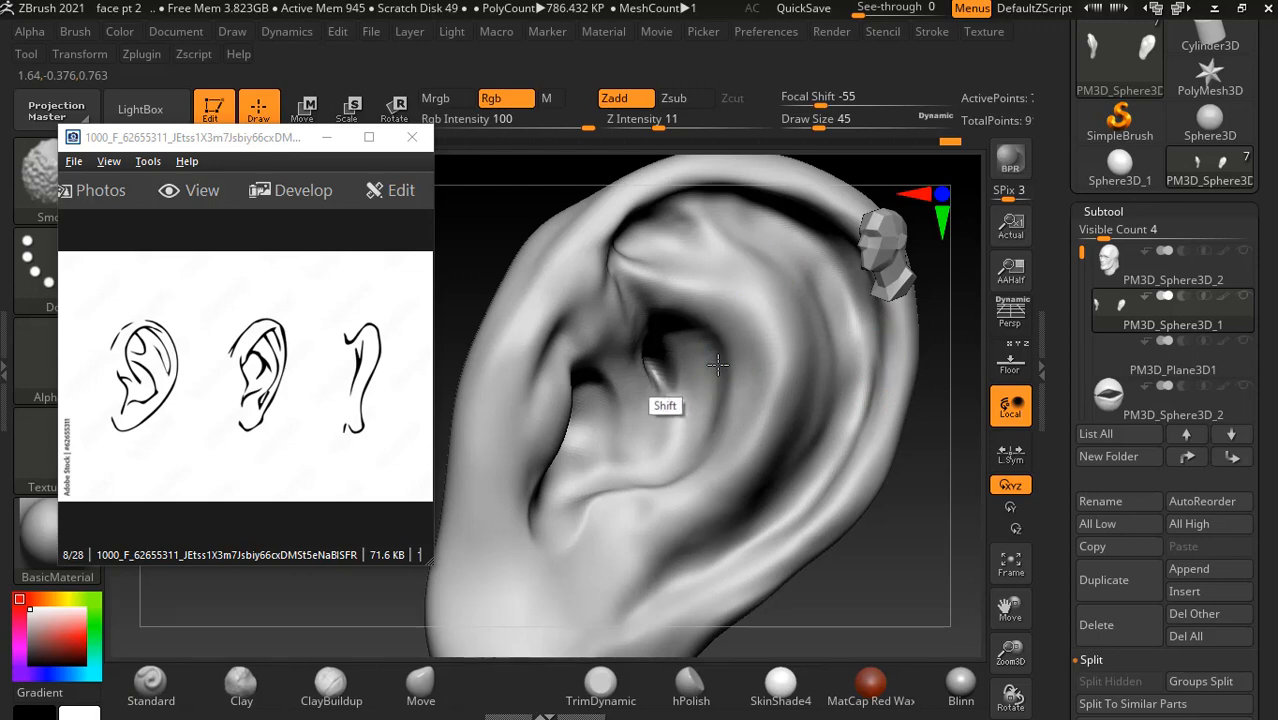
pyautogui.moveTo(930, 500)
pyautogui.mouseDown()
pyautogui.moveTo(927, 562)
pyautogui.moveTo(905, 478)
pyautogui.moveTo(848, 440)
pyautogui.moveTo(890, 455)
pyautogui.moveTo(900, 485)
pyautogui.moveTo(847, 410)
pyautogui.mouseUp()
pyautogui.press('shift')
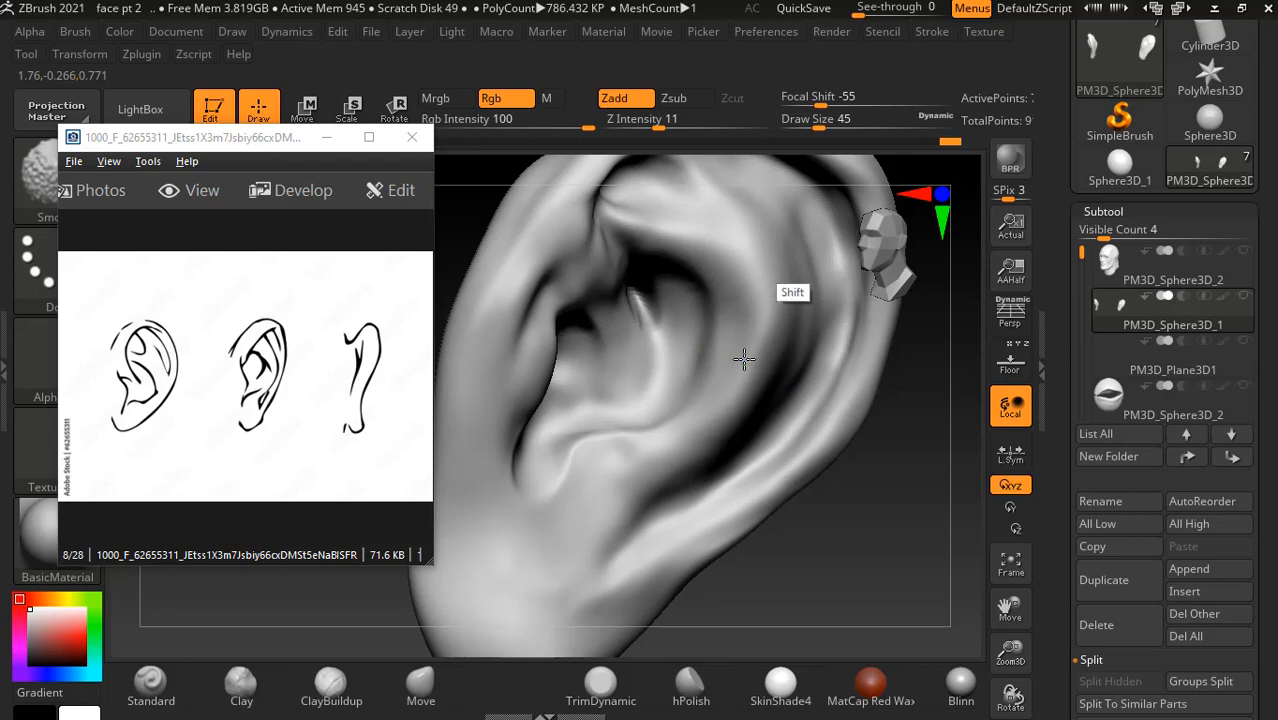
# - Deepen the recess under the upper front helix with the Standard brush at draw size 21 and smooth it
pyautogui.moveTo(907, 442)
pyautogui.mouseDown()
pyautogui.moveTo(902, 529)
pyautogui.moveTo(896, 488)
pyautogui.moveTo(926, 503)
pyautogui.moveTo(927, 534)
pyautogui.mouseUp()
pyautogui.moveTo(656, 320)
pyautogui.mouseDown()
pyautogui.moveTo(679, 277)
pyautogui.moveTo(665, 272)
pyautogui.mouseUp()
pyautogui.press('[')
pyautogui.press('[')
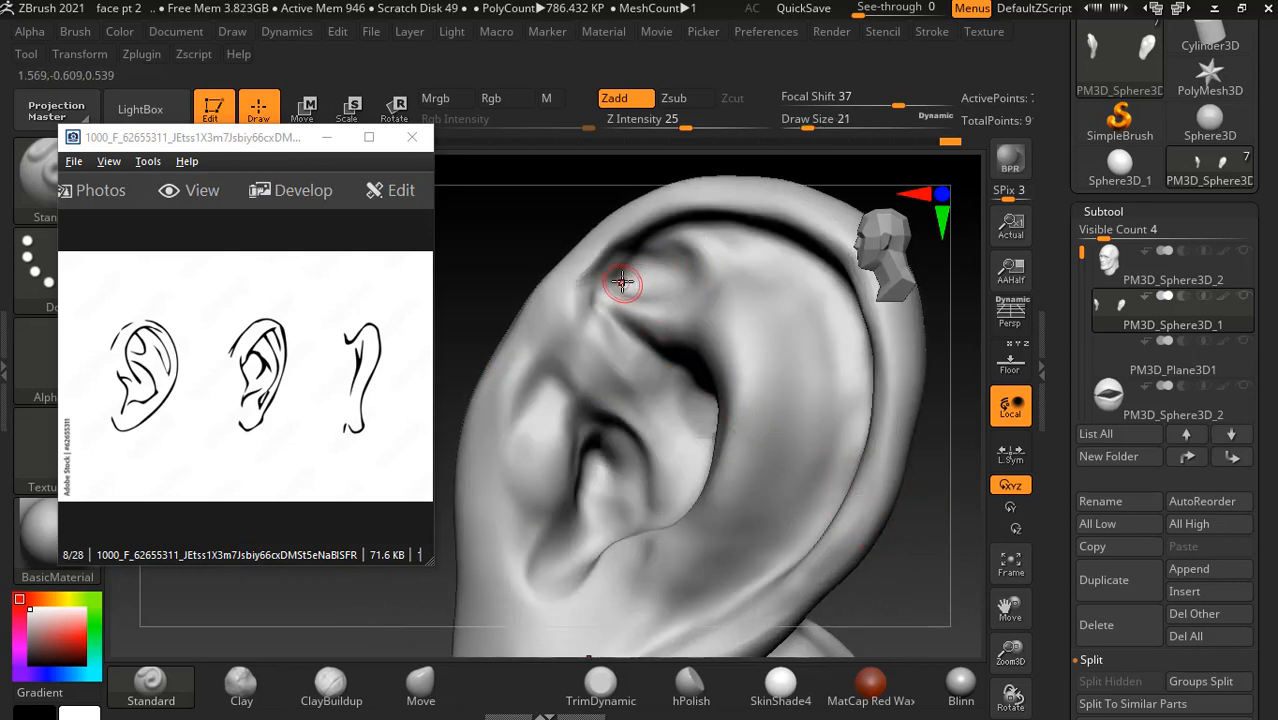
pyautogui.press('shift')
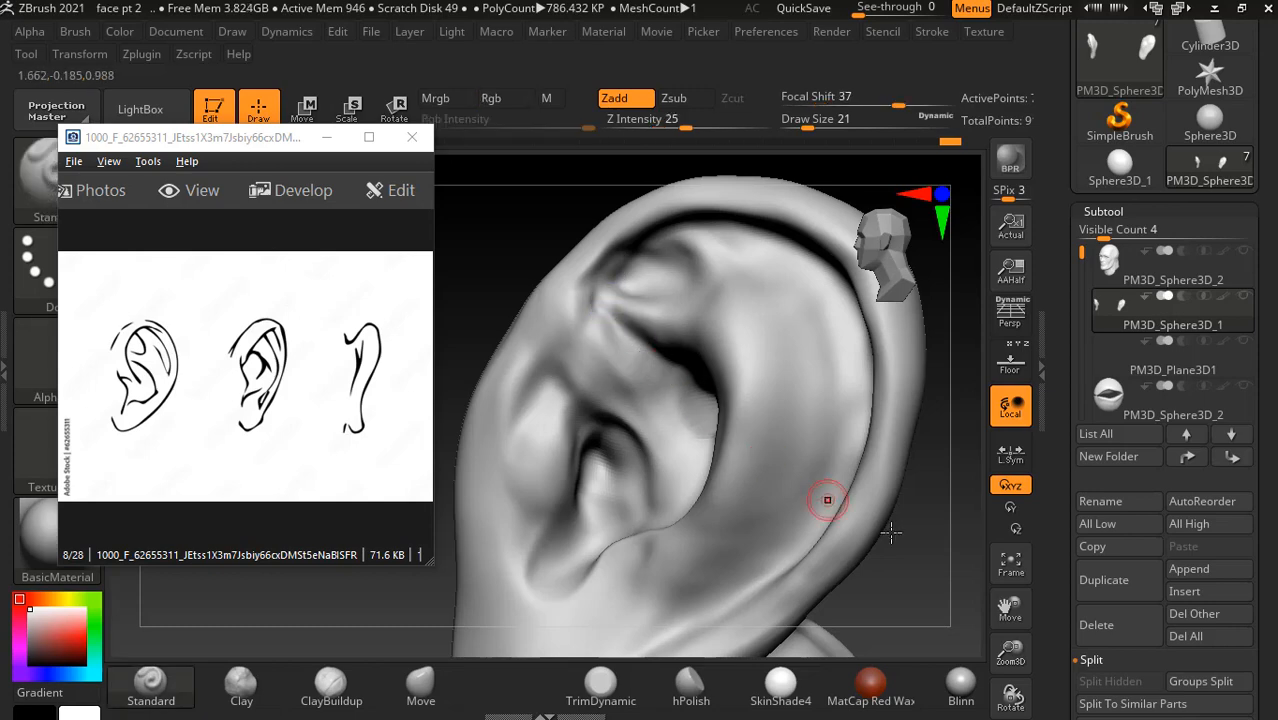
# - Show all subtools except the reference plane and minimize the ear line drawing window
pyautogui.press('f')
pyautogui.moveTo(842, 536)
pyautogui.mouseDown()
pyautogui.moveTo(827, 528)
pyautogui.moveTo(879, 531)
pyautogui.moveTo(727, 499)
pyautogui.moveTo(826, 532)
pyautogui.mouseUp()
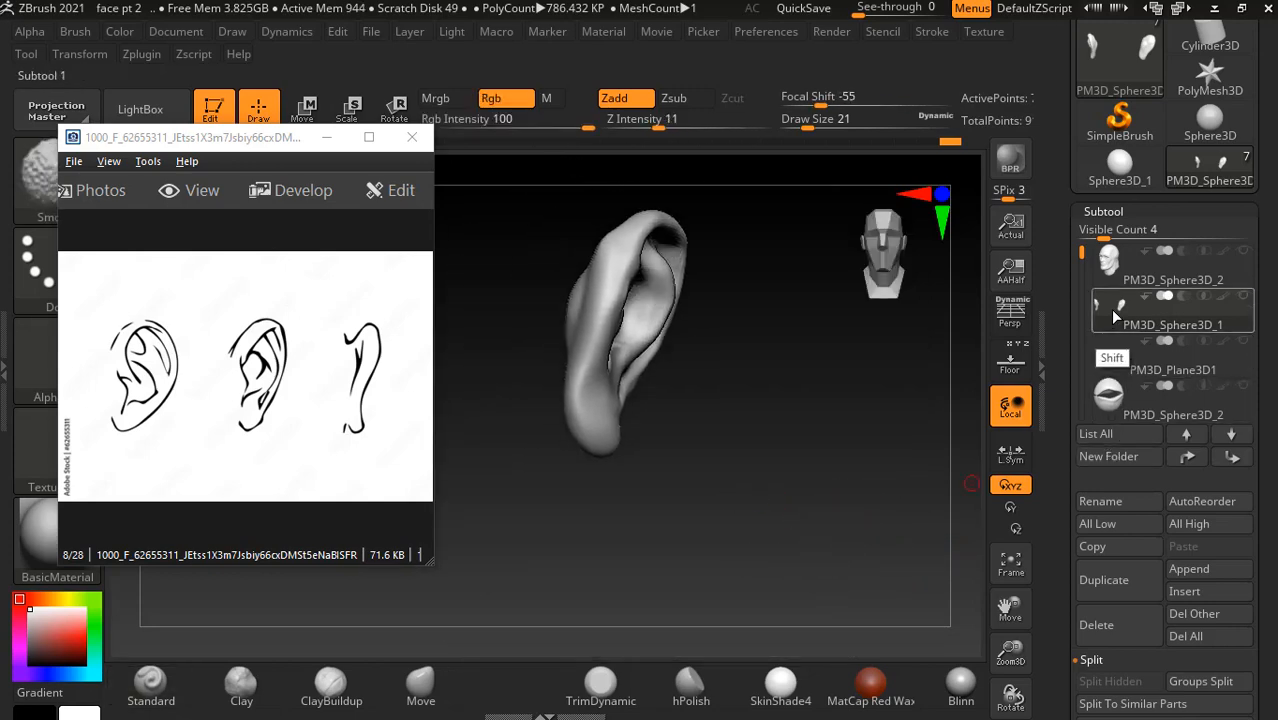
pyautogui.keyDown('shift'); pyautogui.click(1115, 312); pyautogui.keyUp('shift')
pyautogui.moveTo(846, 484); pyautogui.dragTo(868, 436)
pyautogui.click(1243, 341)
pyautogui.click(328, 139)
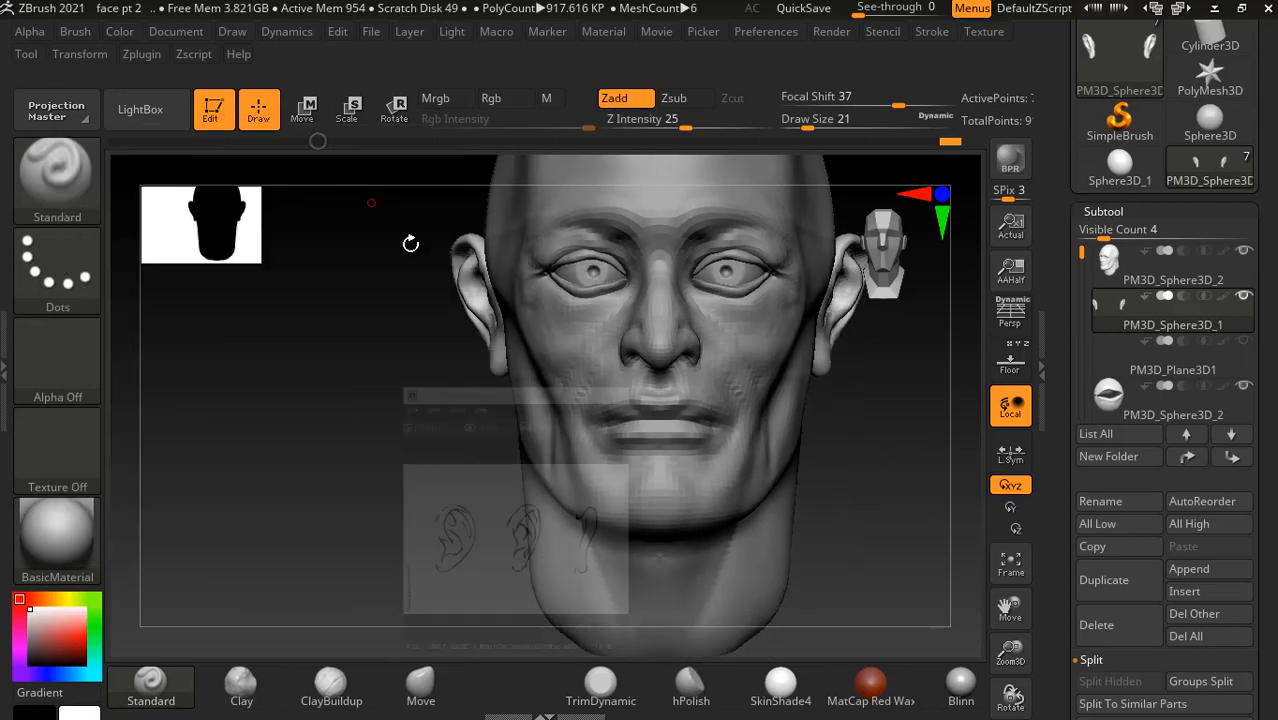
# - Display only the head and ear subtools against the front and side reference drawings on the floor grids
pyautogui.keyDown('shift'); pyautogui.click(1108, 262); pyautogui.keyUp('shift')
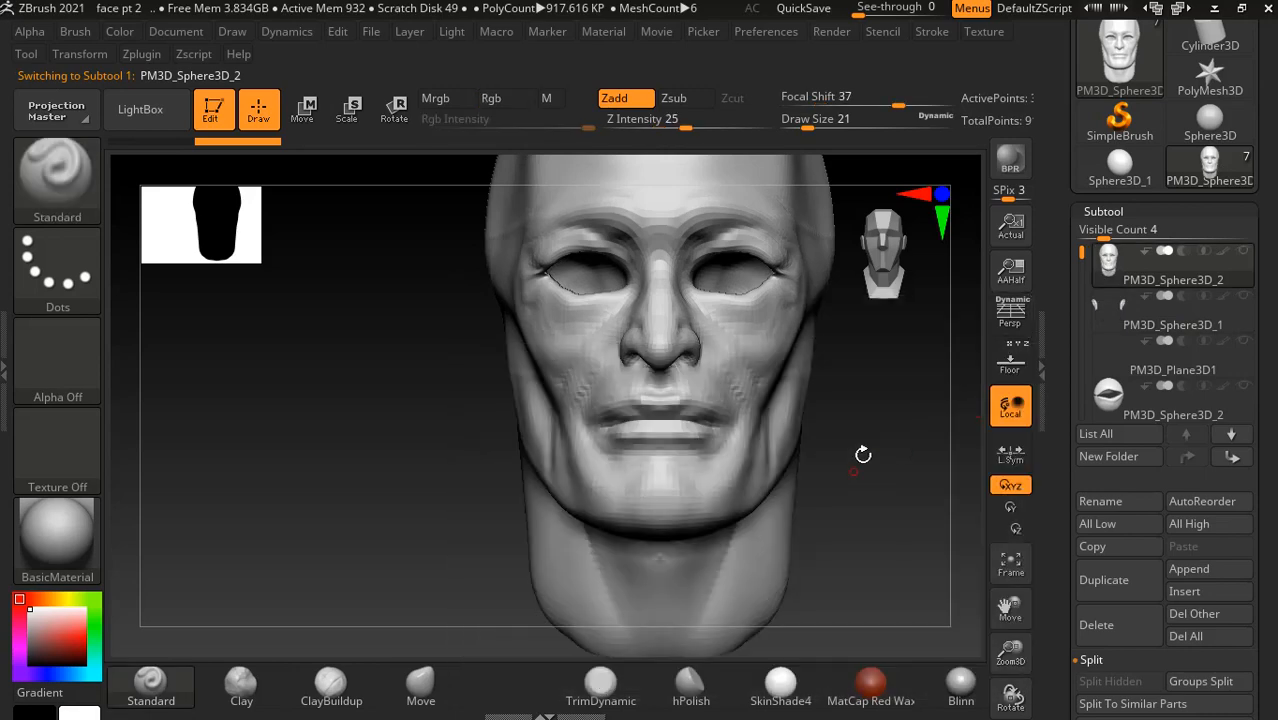
pyautogui.keyDown('alt'); pyautogui.moveTo(862, 451); pyautogui.dragTo(800, 464); pyautogui.keyUp('alt')
pyautogui.click(1018, 370)
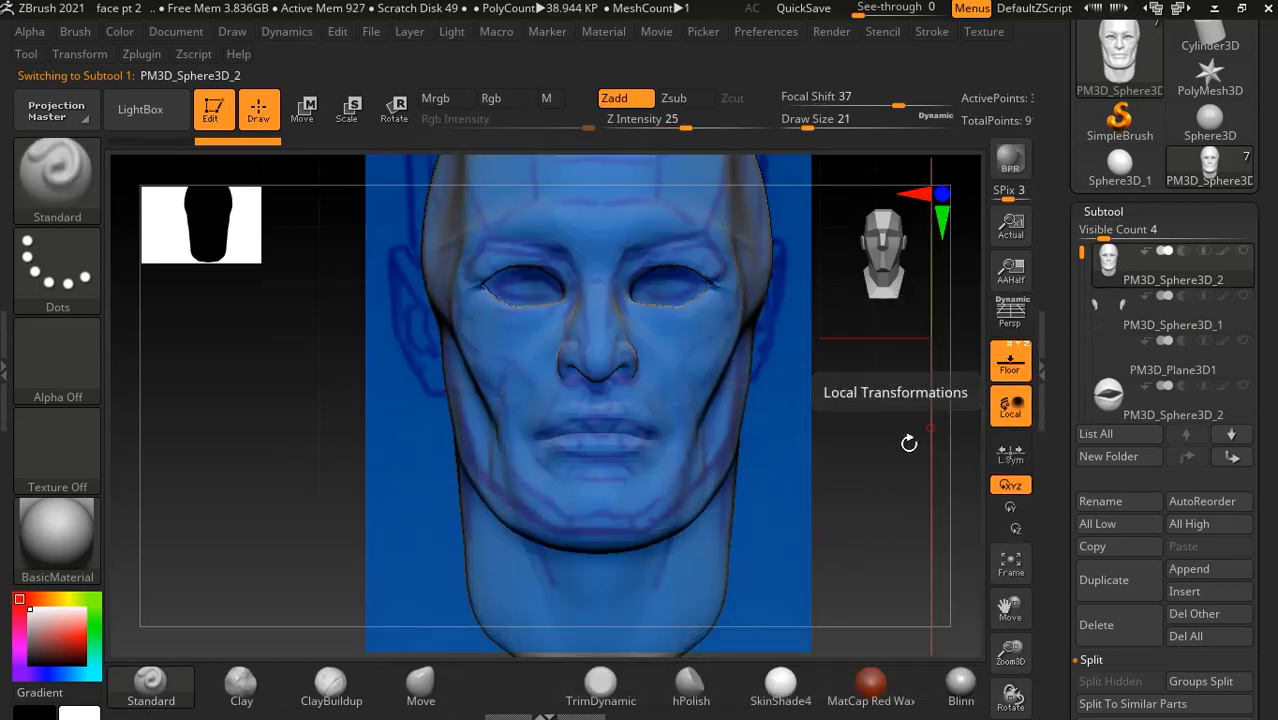
pyautogui.keyDown('alt'); pyautogui.moveTo(911, 441); pyautogui.dragTo(872, 430); pyautogui.keyUp('alt')
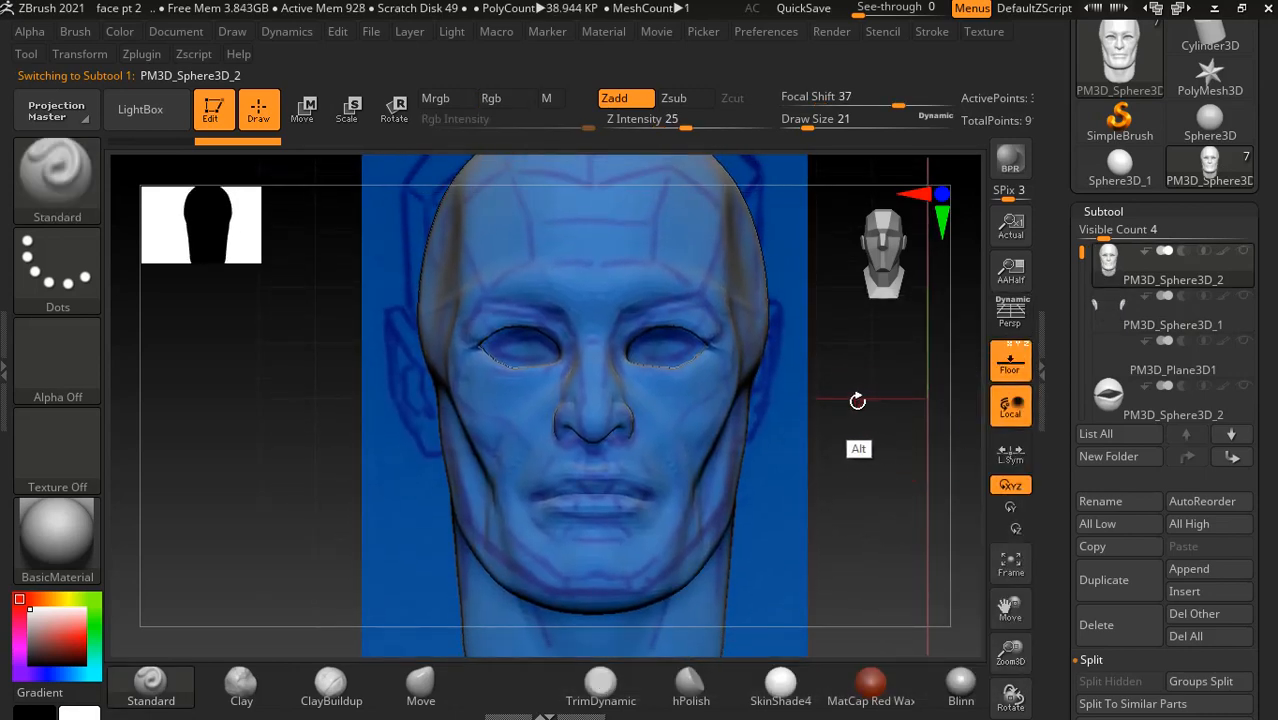
pyautogui.moveTo(1127, 320)
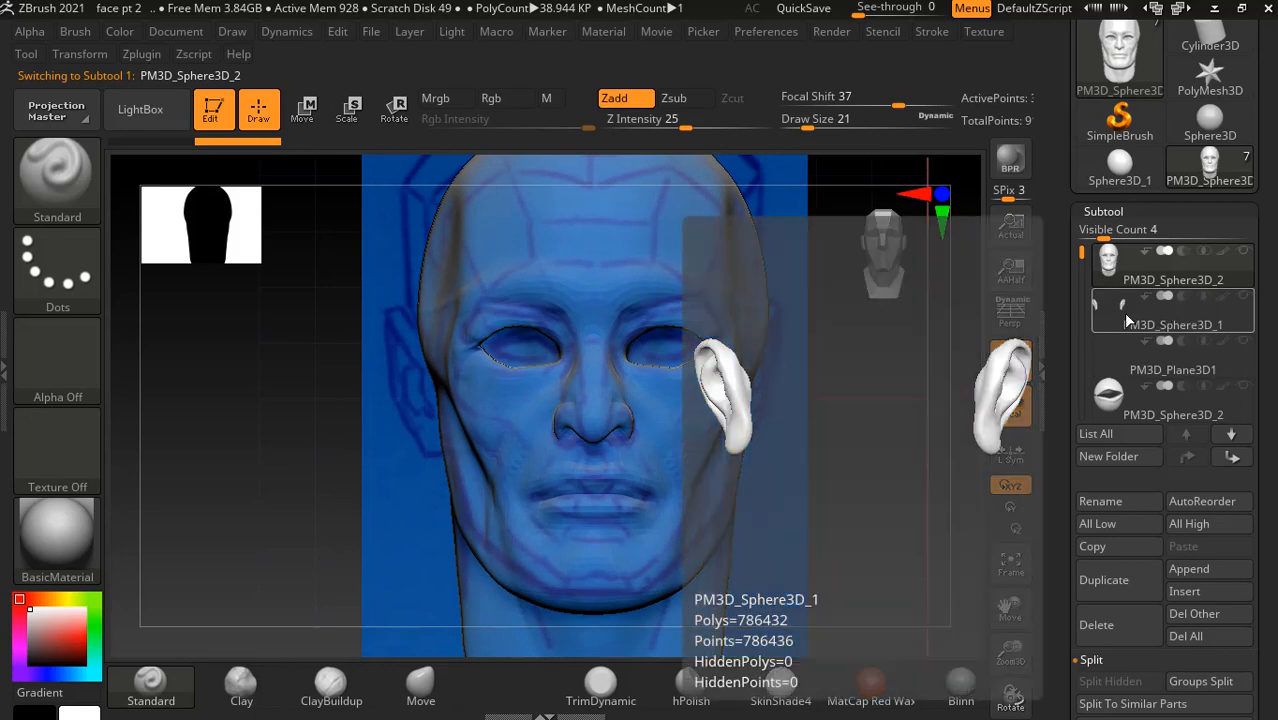
pyautogui.click(1243, 296)
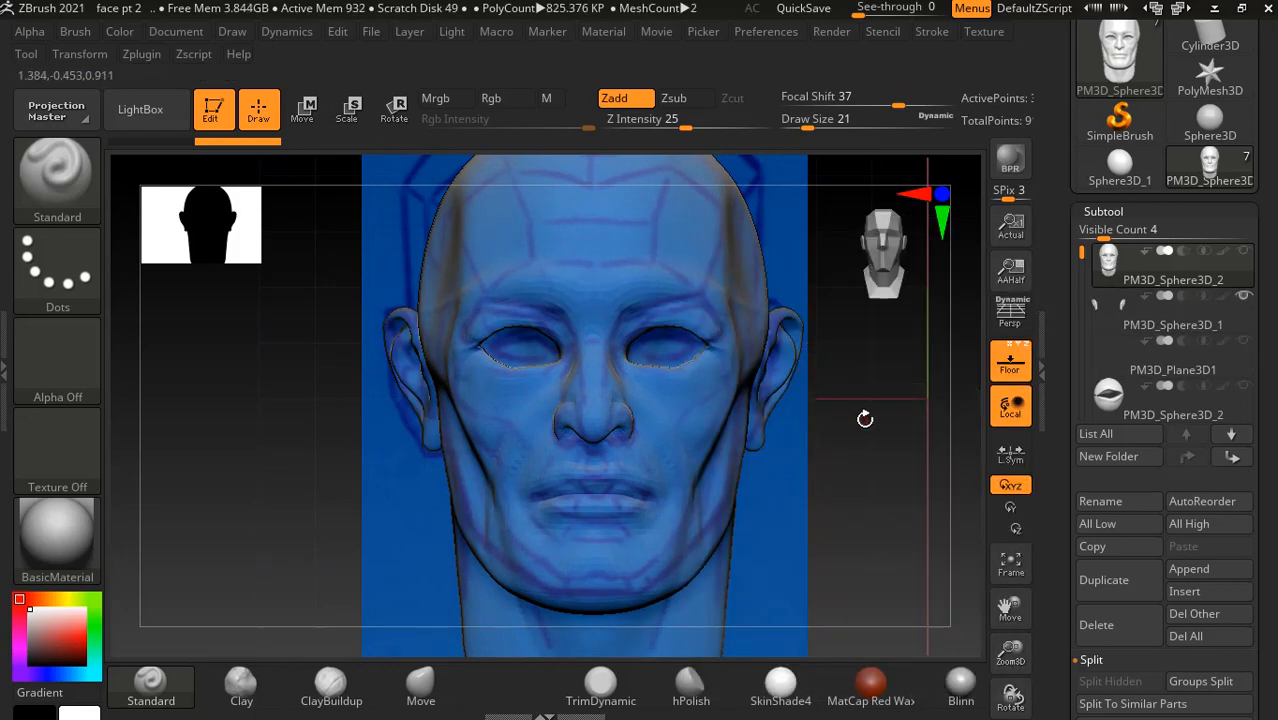
pyautogui.moveTo(865, 418); pyautogui.dragTo(485, 514)
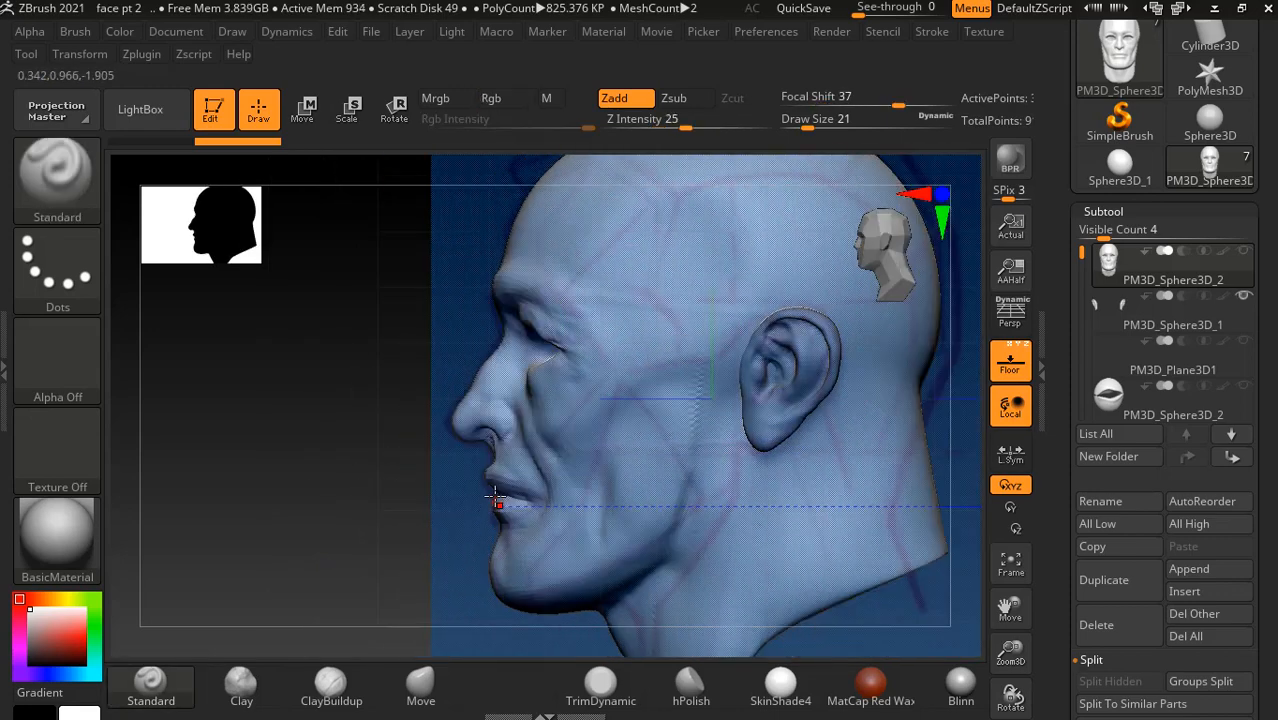
# - Select the ear subtool and adjust the ears with the Move brush at draw size 169 to 197 to fit the side and front drawings
pyautogui.click(421, 683)
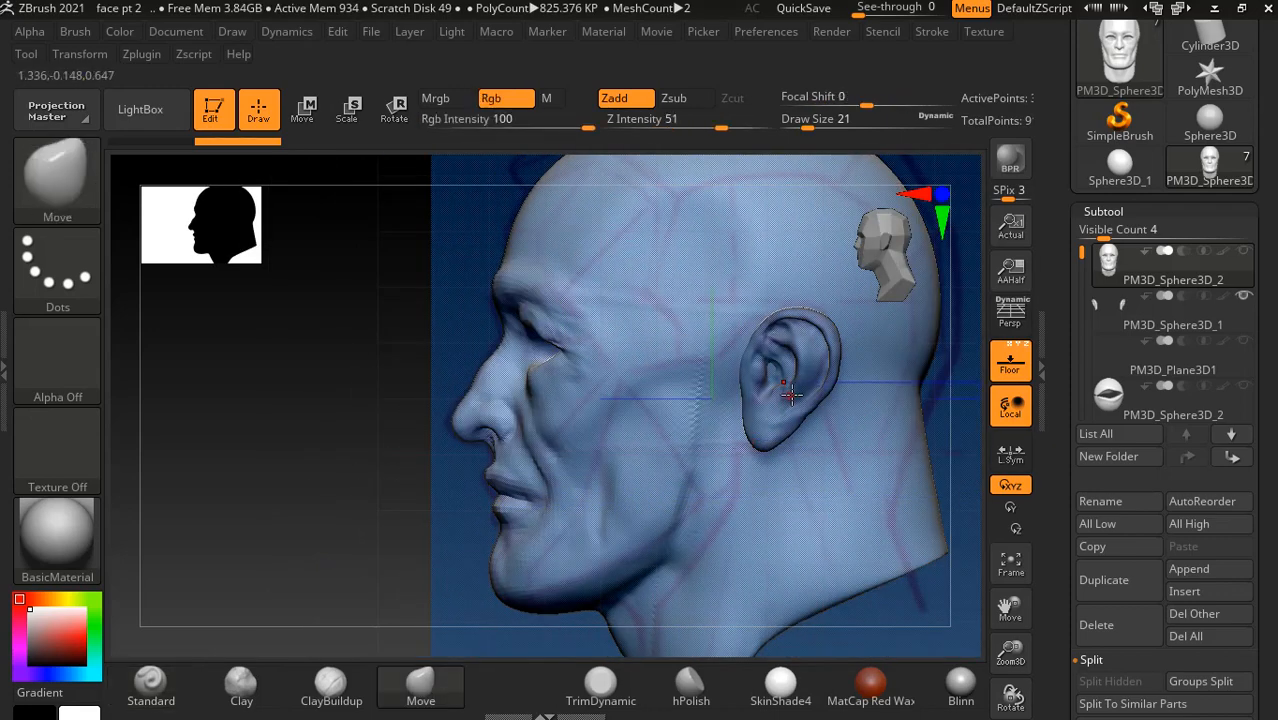
pyautogui.keyDown('alt'); pyautogui.click(816, 333); pyautogui.keyUp('alt')
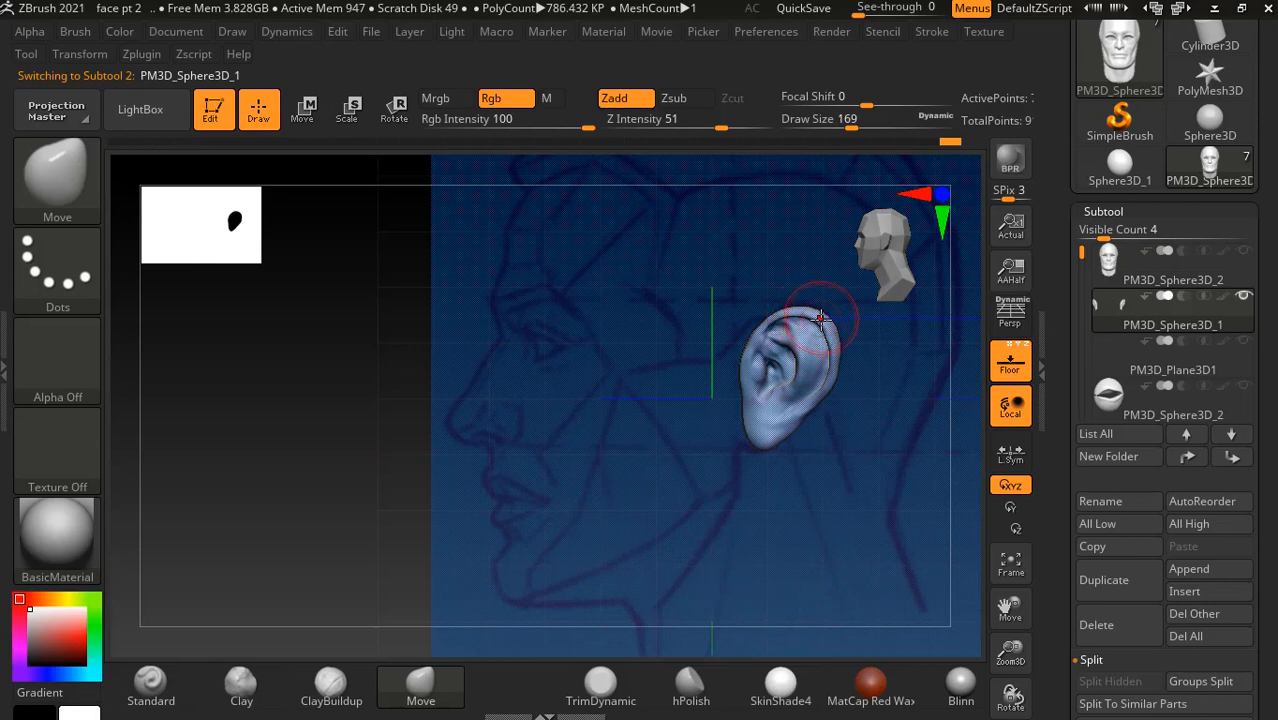
pyautogui.moveTo(488, 497)
pyautogui.mouseDown()
pyautogui.moveTo(414, 513)
pyautogui.moveTo(528, 533)
pyautogui.moveTo(884, 486)
pyautogui.mouseUp()
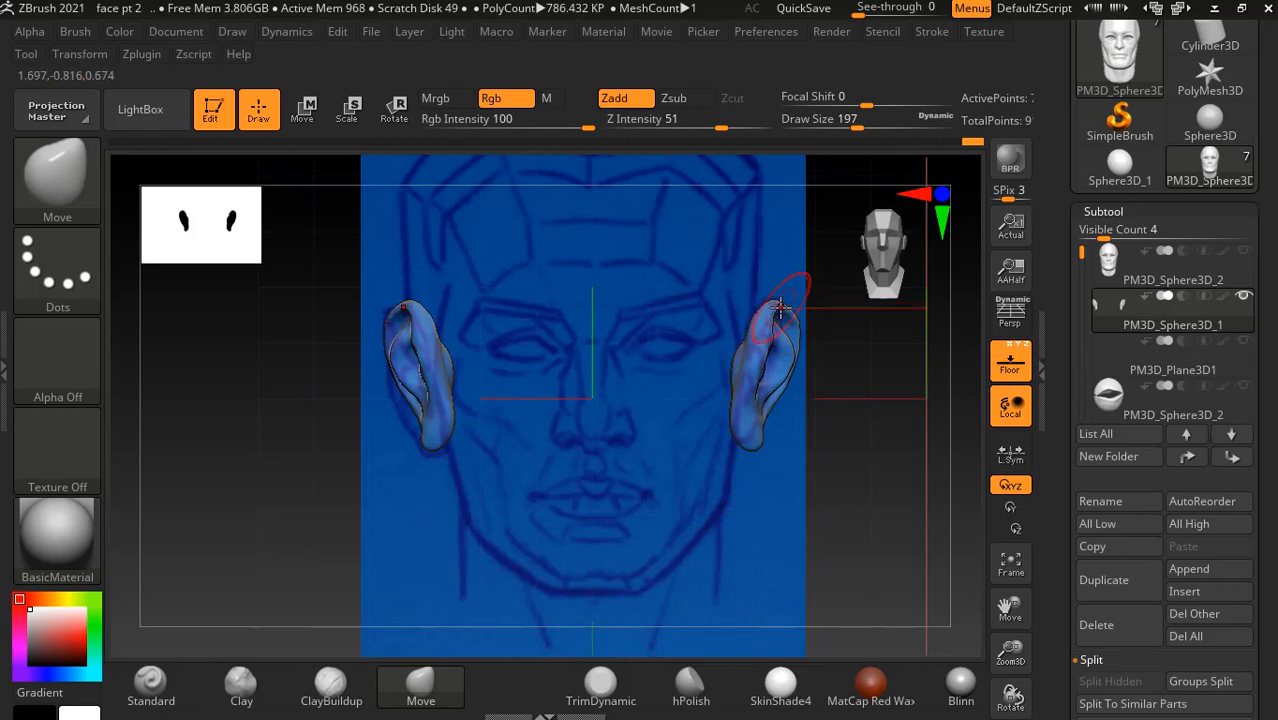
pyautogui.moveTo(884, 391); pyautogui.dragTo(862, 390)
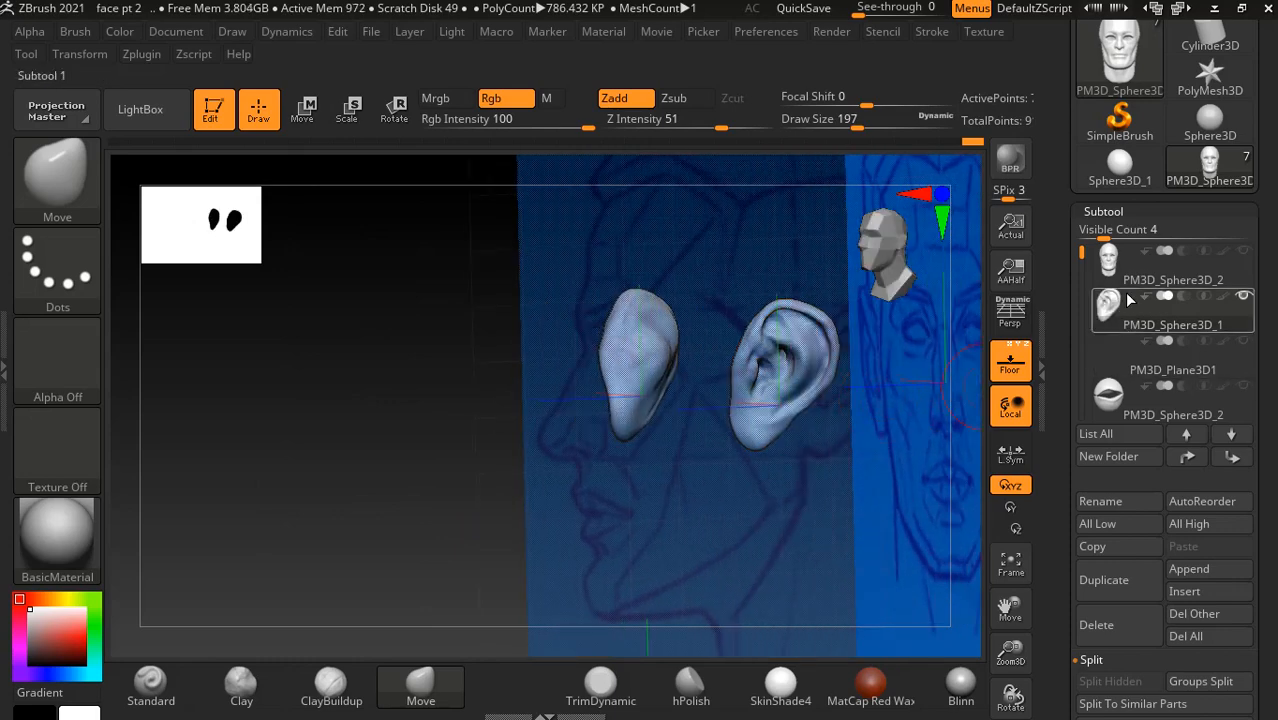
# - Hide the floor reference drawings and show the head, eyes and ears together, keeping the plane subtool hidden
pyautogui.click(1028, 356)
pyautogui.moveTo(901, 445); pyautogui.dragTo(920, 487)
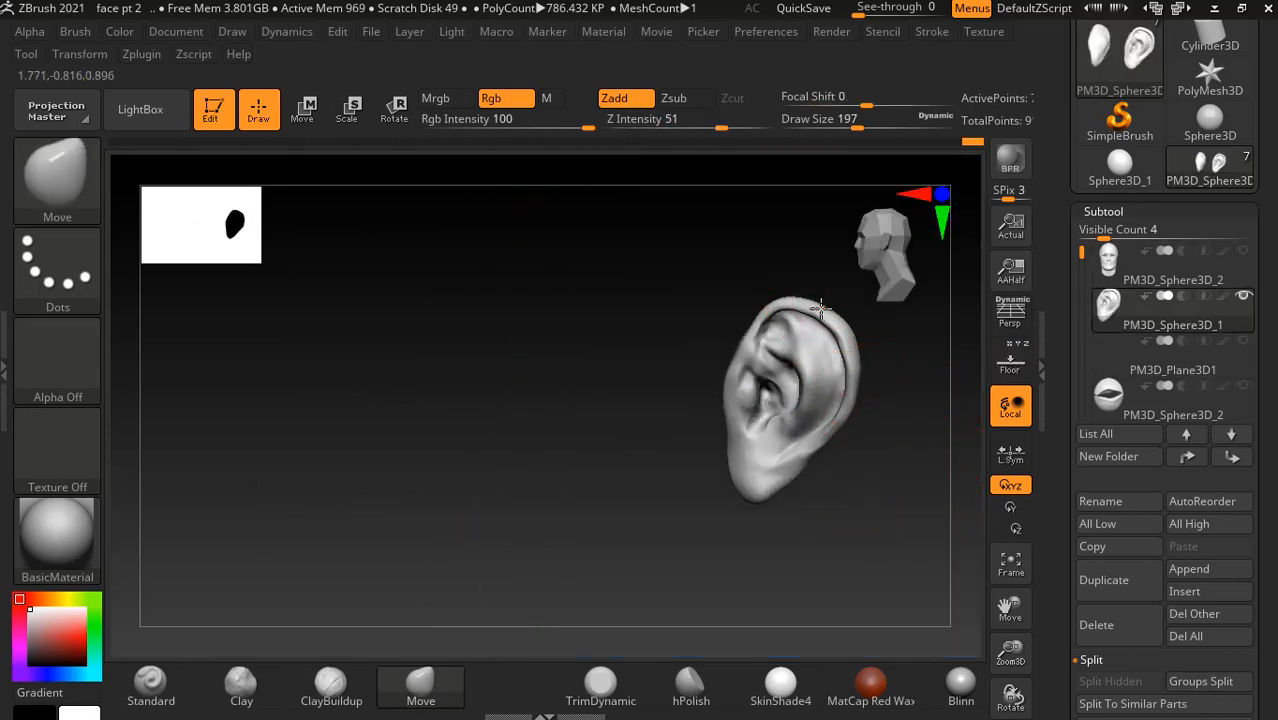
pyautogui.moveTo(872, 474); pyautogui.dragTo(919, 493)
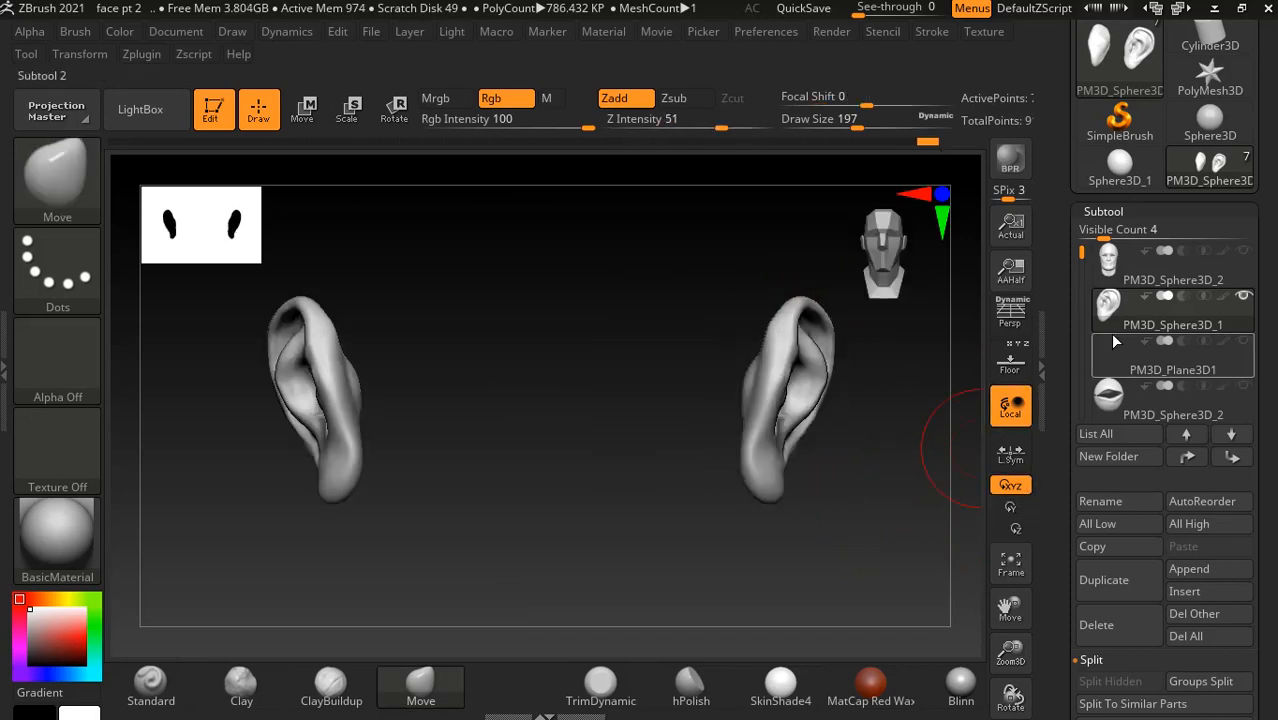
pyautogui.keyDown('shift'); pyautogui.click(1116, 268); pyautogui.keyUp('shift')
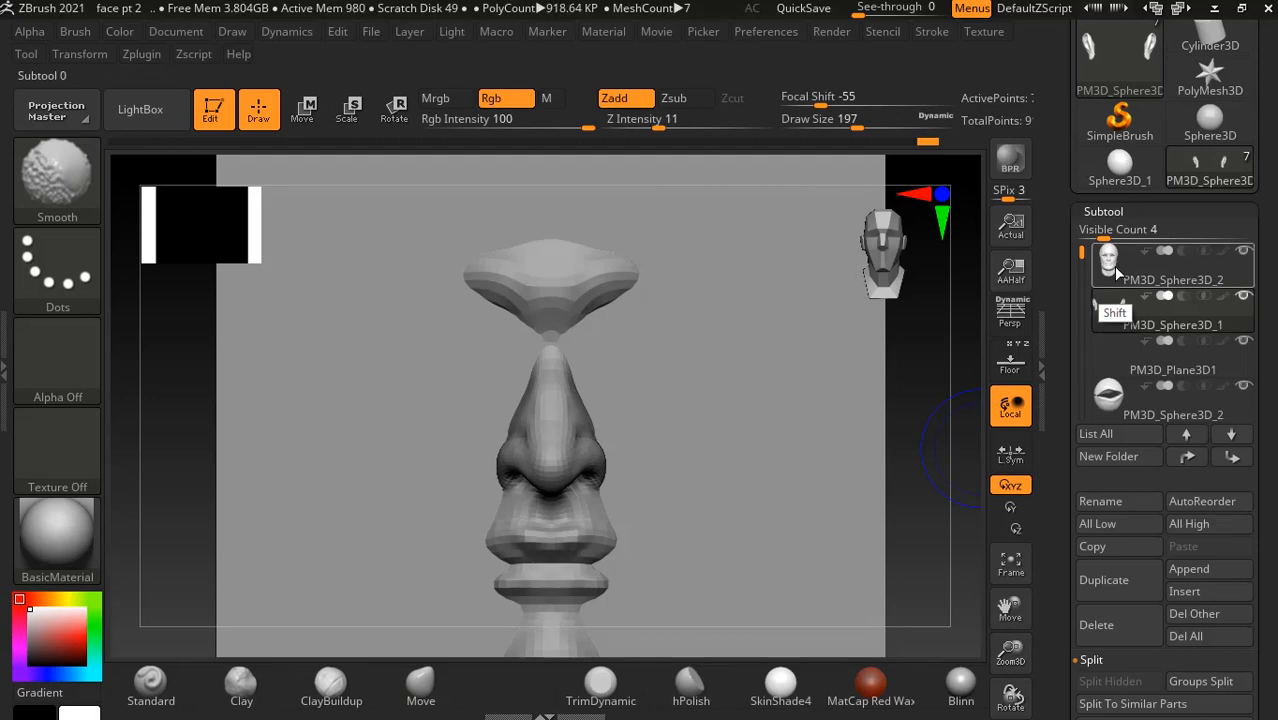
pyautogui.click(1115, 312)
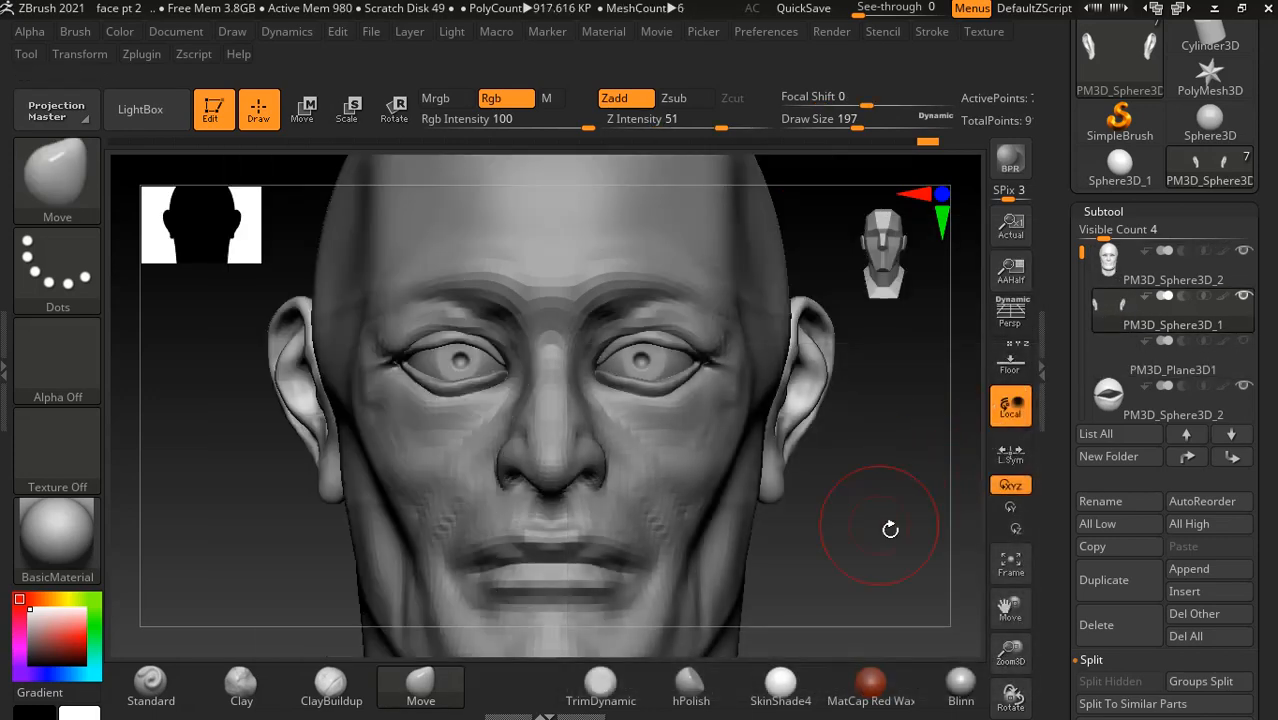
pyautogui.moveTo(890, 529); pyautogui.dragTo(942, 471)
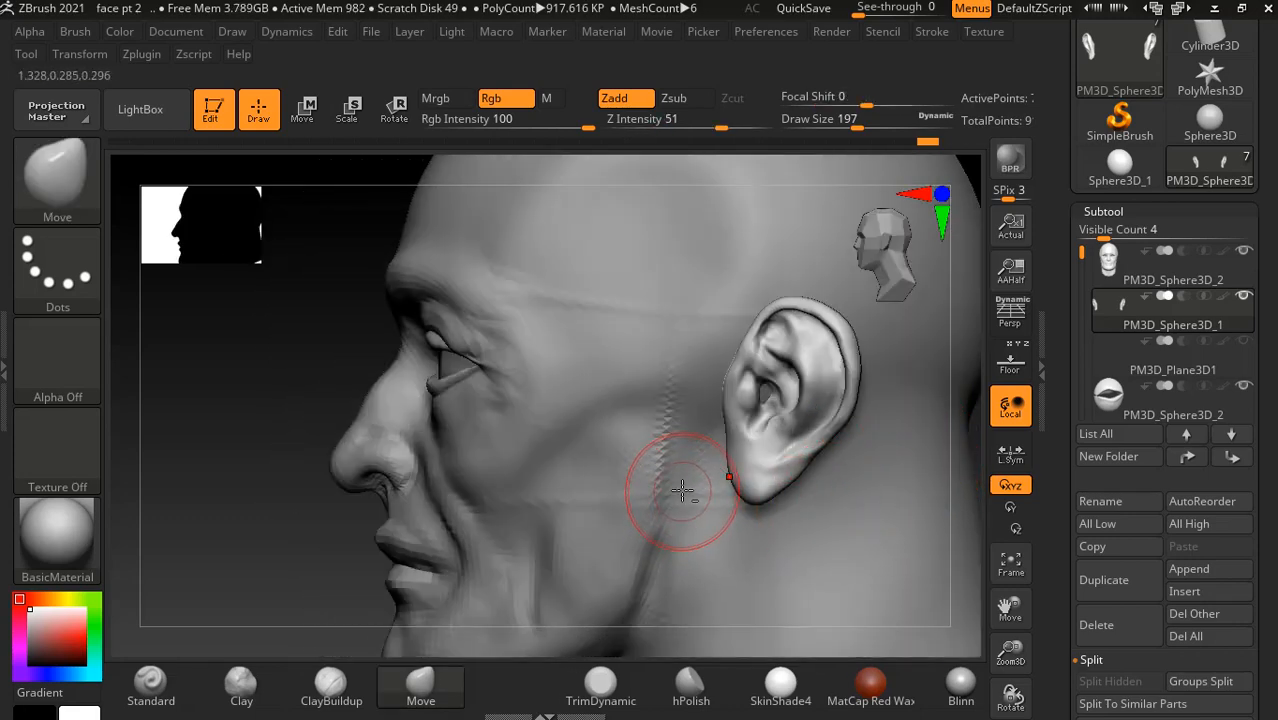
# - Select the head subtool and carve into the head surface around the ear's upper front edge with ClayBuildup at Z Intensity 1
pyautogui.keyDown('alt'); pyautogui.click(652, 540); pyautogui.keyUp('alt')
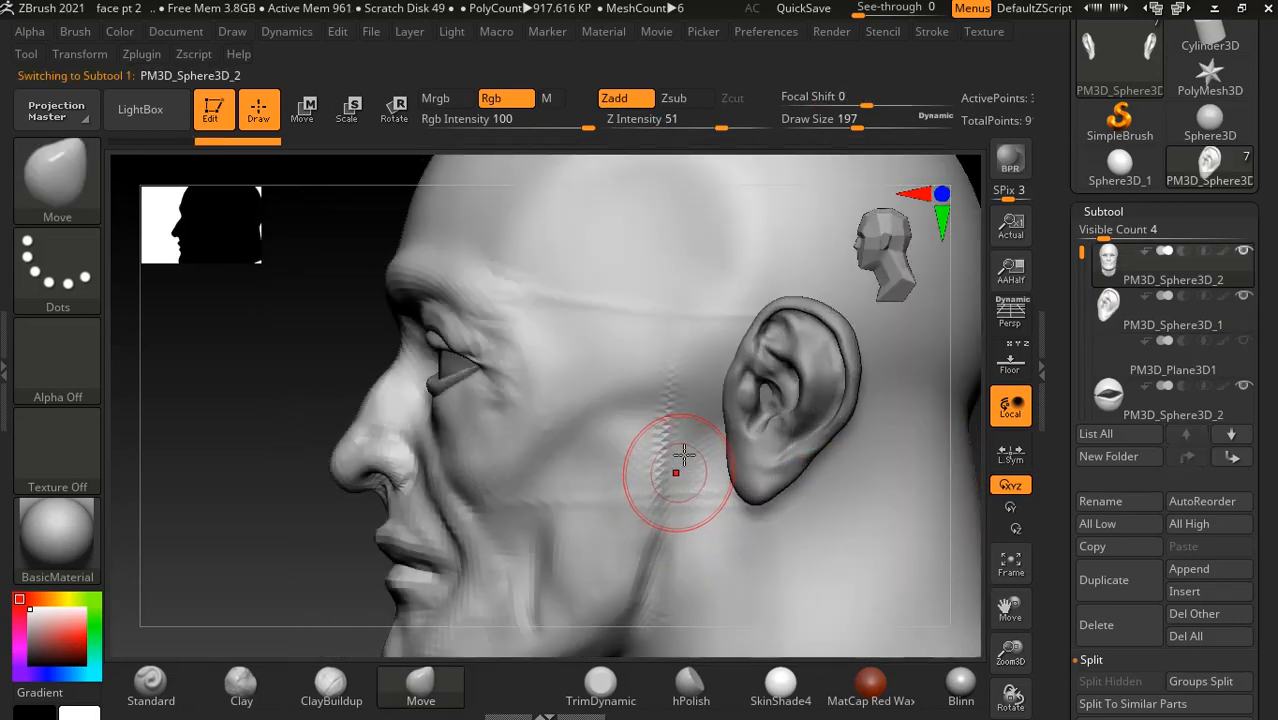
pyautogui.moveTo(332, 518); pyautogui.dragTo(362, 537)
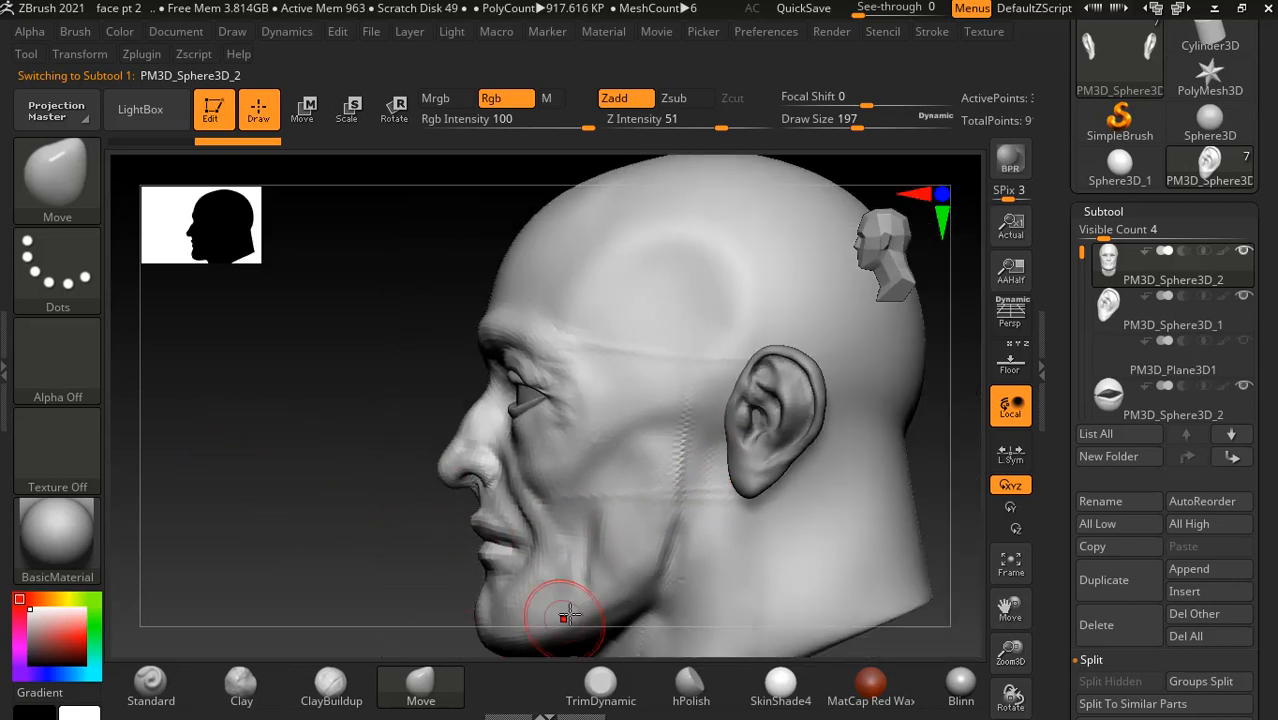
pyautogui.click(334, 701)
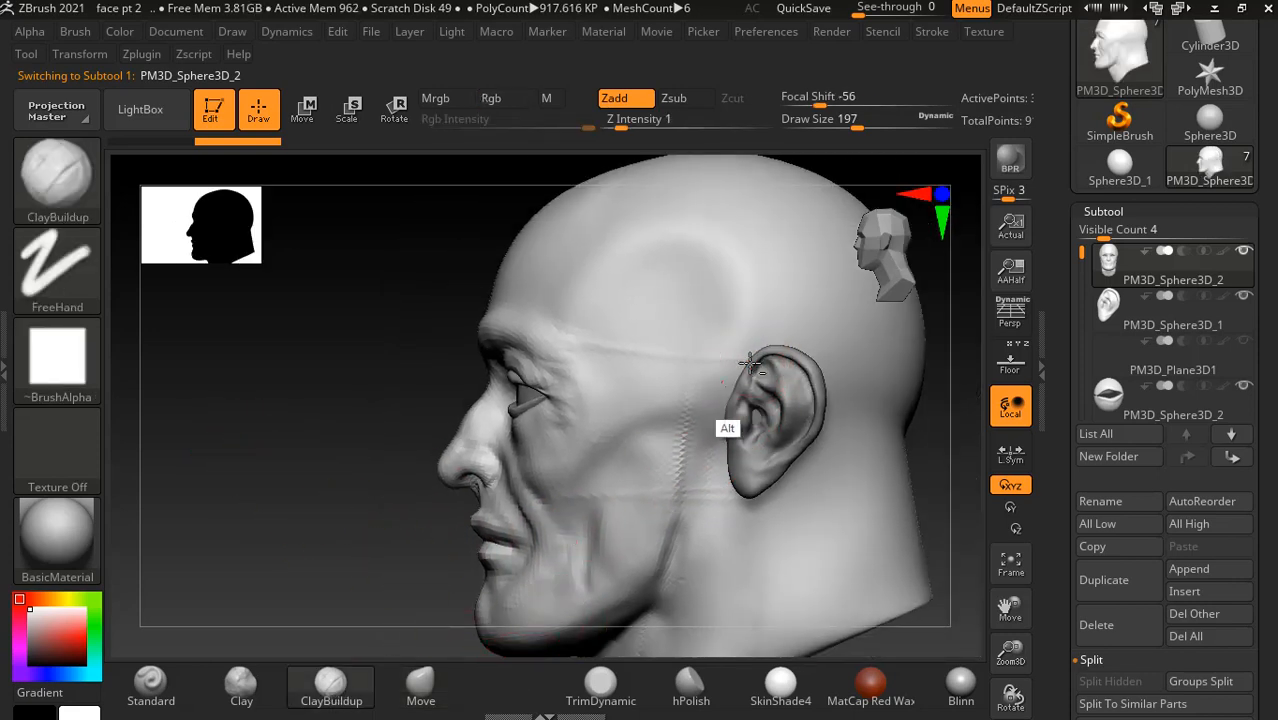
pyautogui.moveTo(941, 423); pyautogui.dragTo(927, 463)
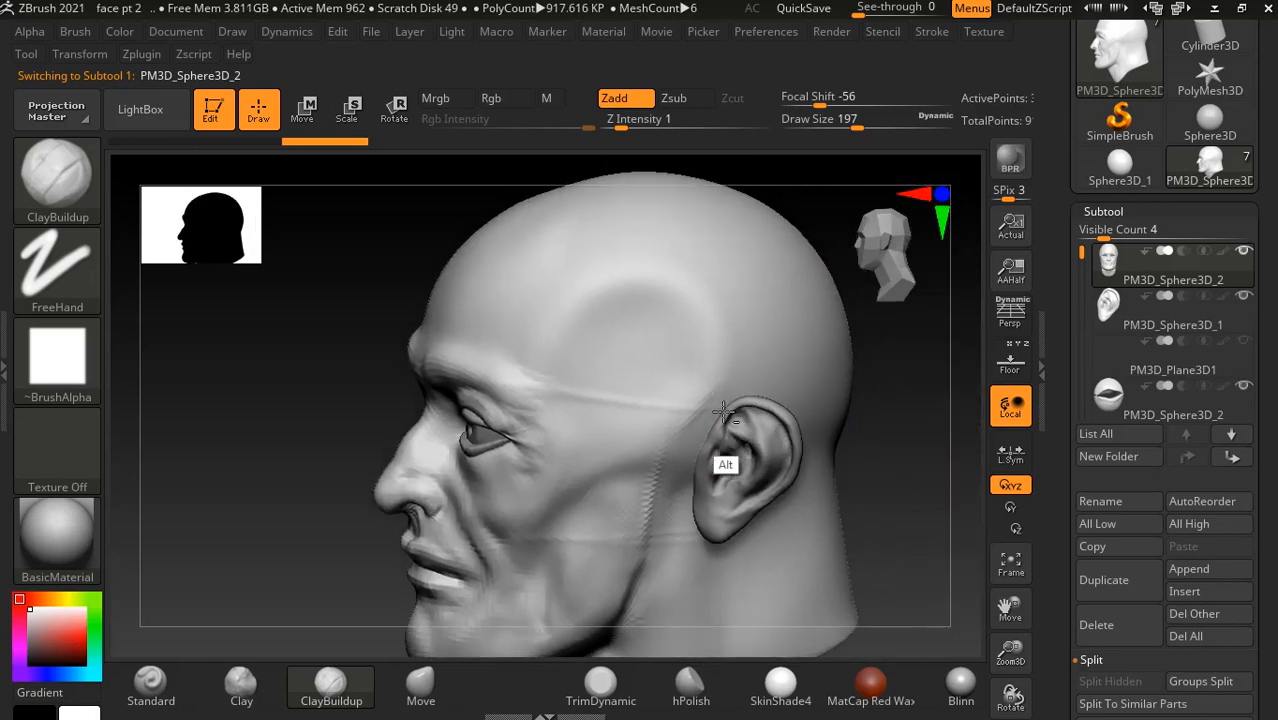
pyautogui.keyDown('alt'); pyautogui.moveTo(723, 440); pyautogui.dragTo(741, 448); pyautogui.keyUp('alt')
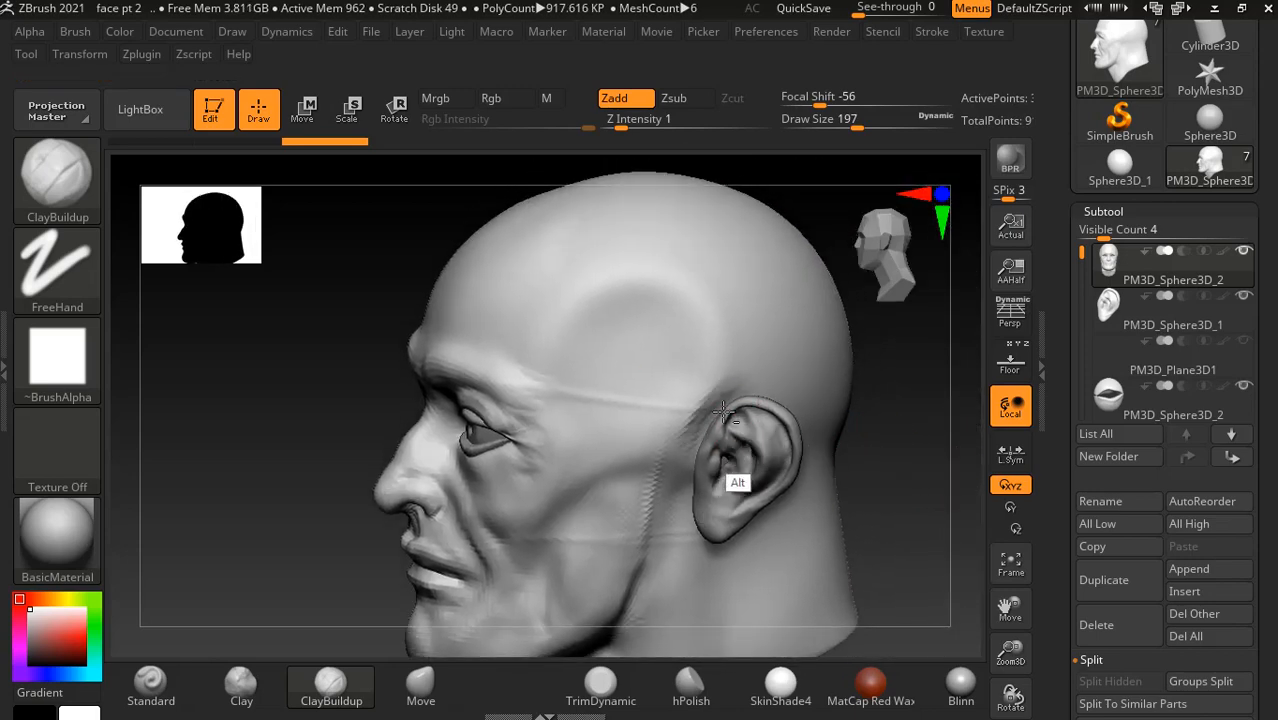
# - Show the floor reference drawings and display only the head subtool against the side drawing
pyautogui.moveTo(948, 532); pyautogui.dragTo(912, 490)
pyautogui.click(1008, 380)
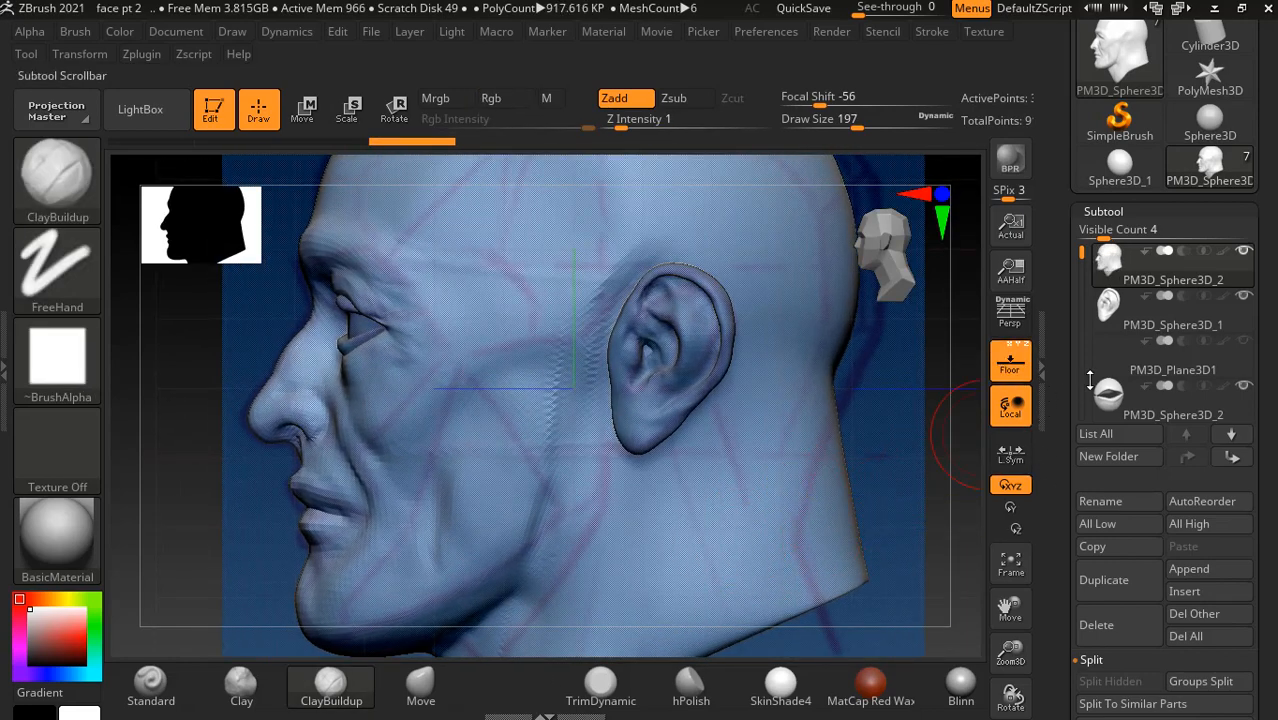
pyautogui.keyDown('shift'); pyautogui.click(1112, 310); pyautogui.keyUp('shift')
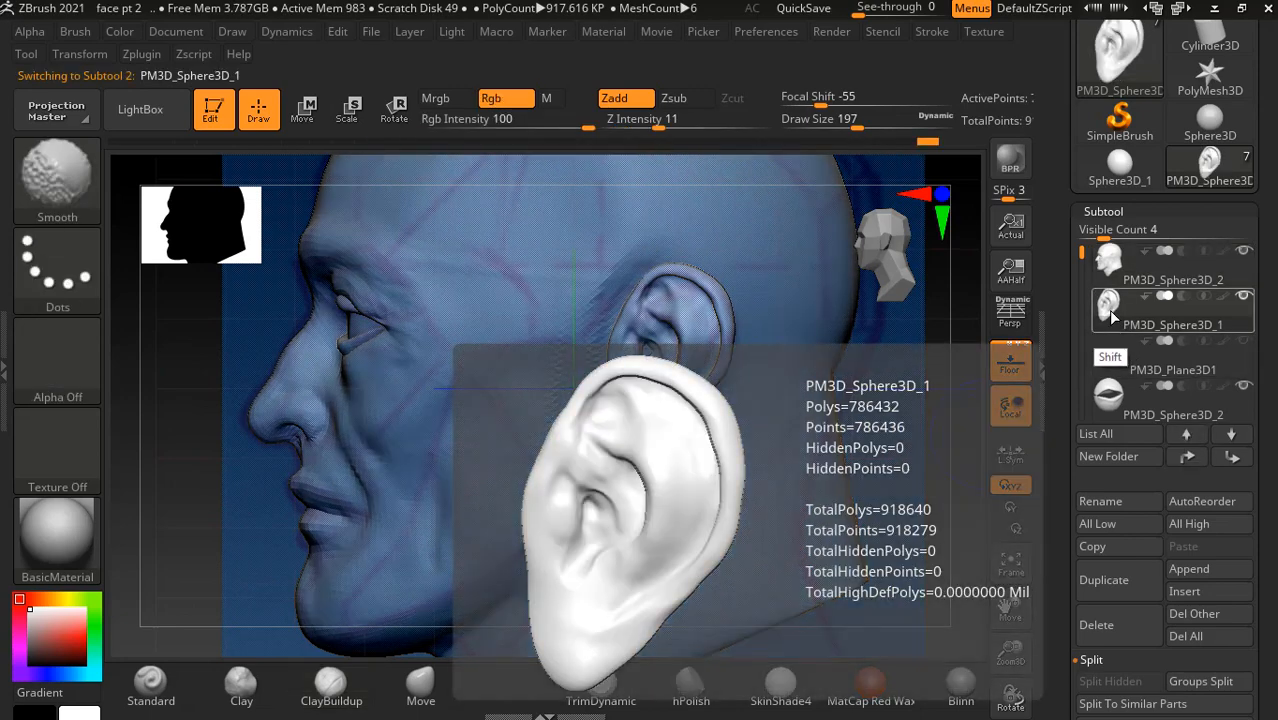
pyautogui.keyDown('shift'); pyautogui.click(1112, 316); pyautogui.keyUp('shift')
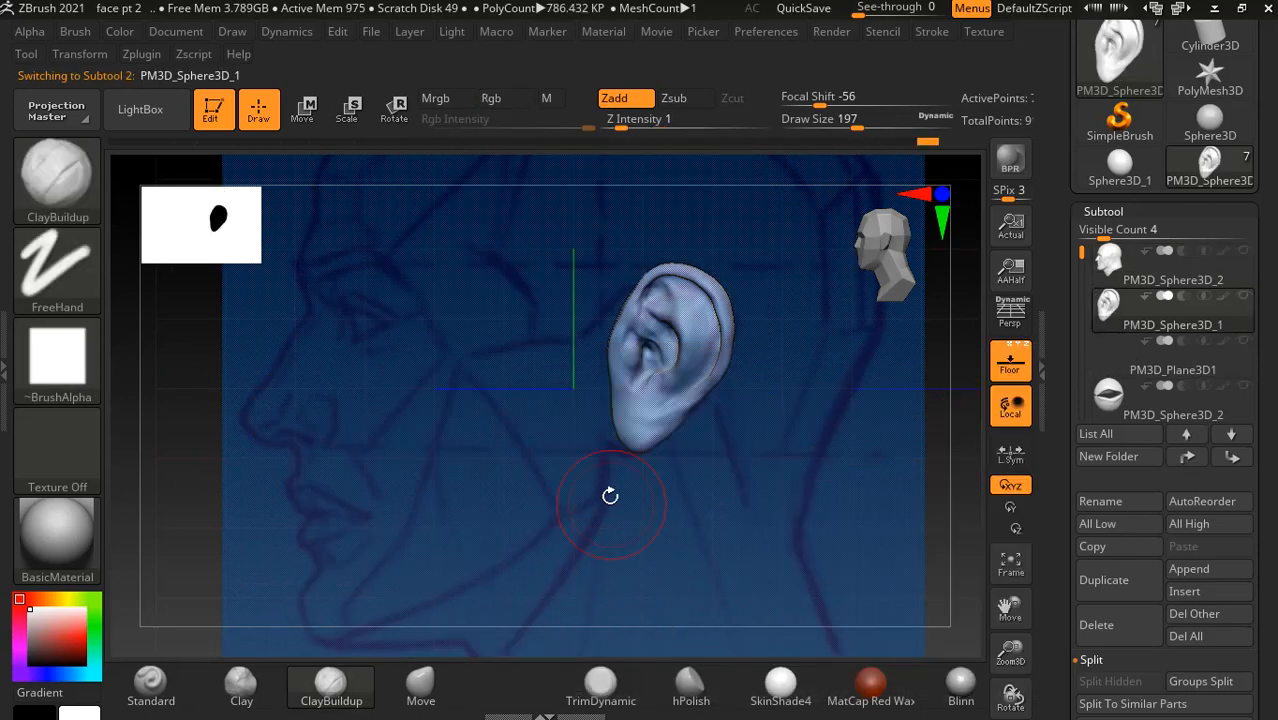
pyautogui.keyDown('shift'); pyautogui.click(1110, 265); pyautogui.keyUp('shift')
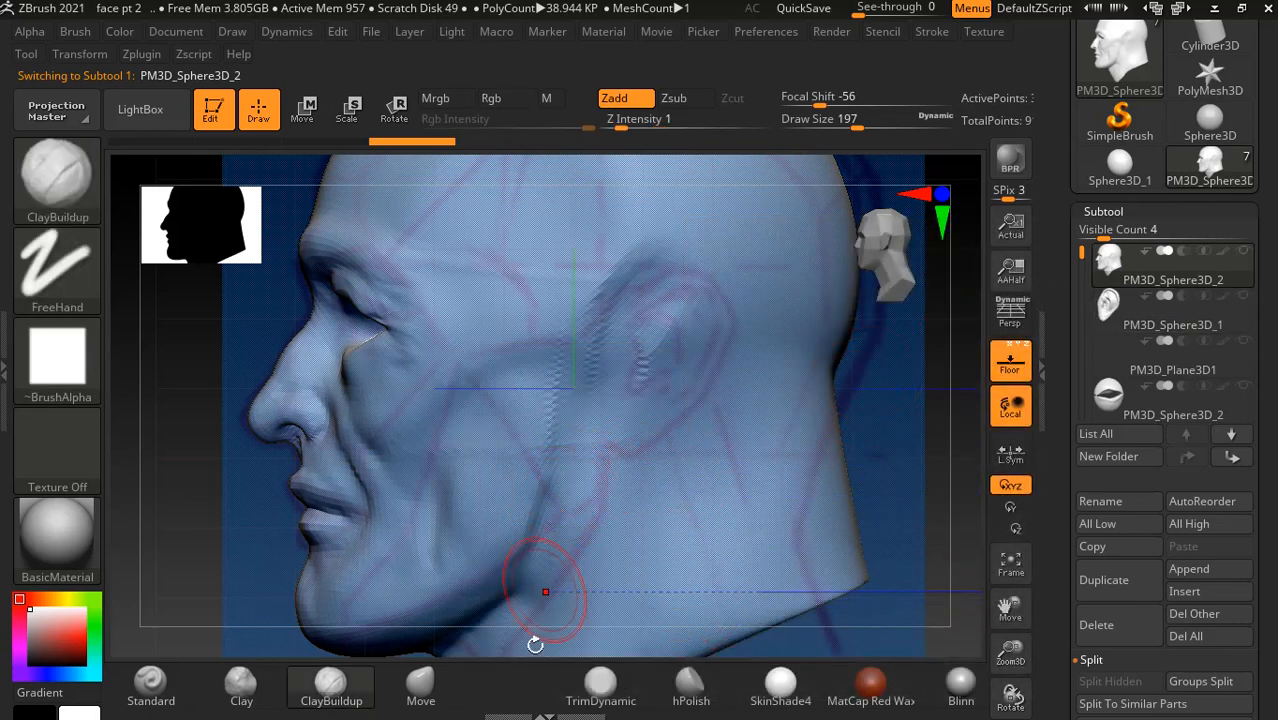
# - Shift the rear jaw edge and the area in front of the ear backward to the side drawing, using Move at draw size 421
pyautogui.click(443, 693)
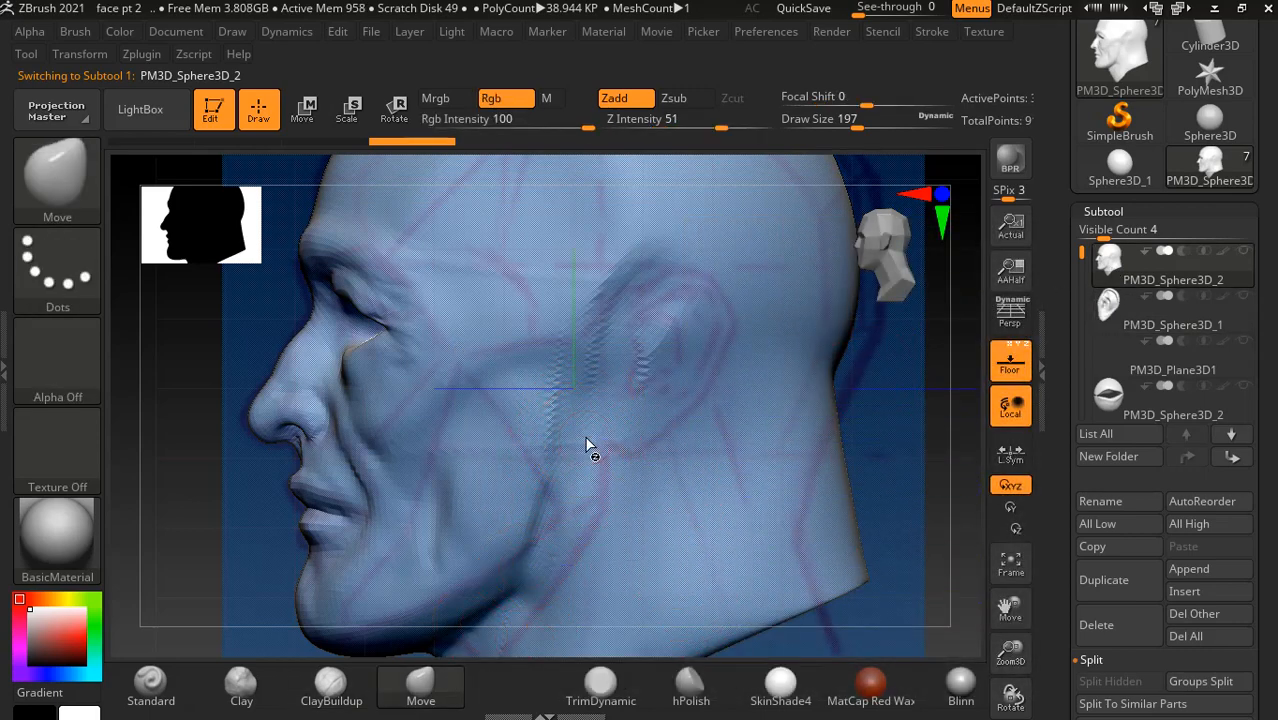
pyautogui.press(']')
pyautogui.press(']')
pyautogui.press(']')
pyautogui.press(']')
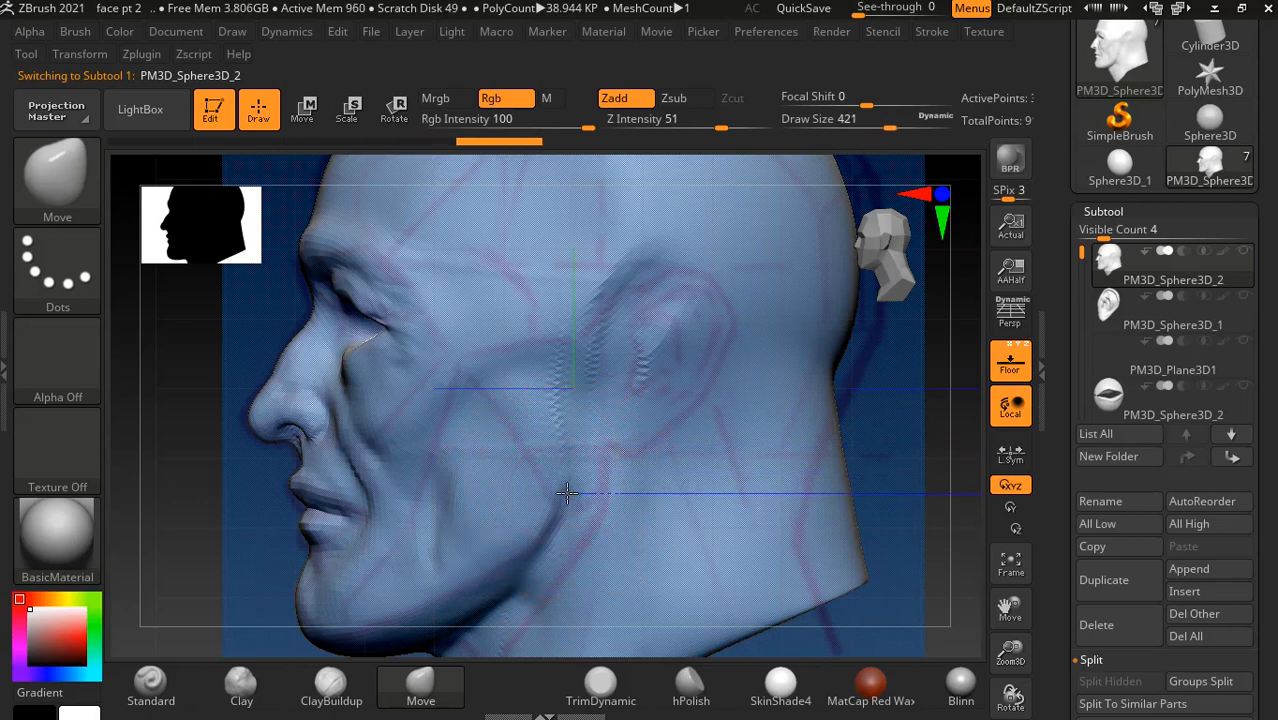
pyautogui.moveTo(576, 438); pyautogui.dragTo(600, 337)
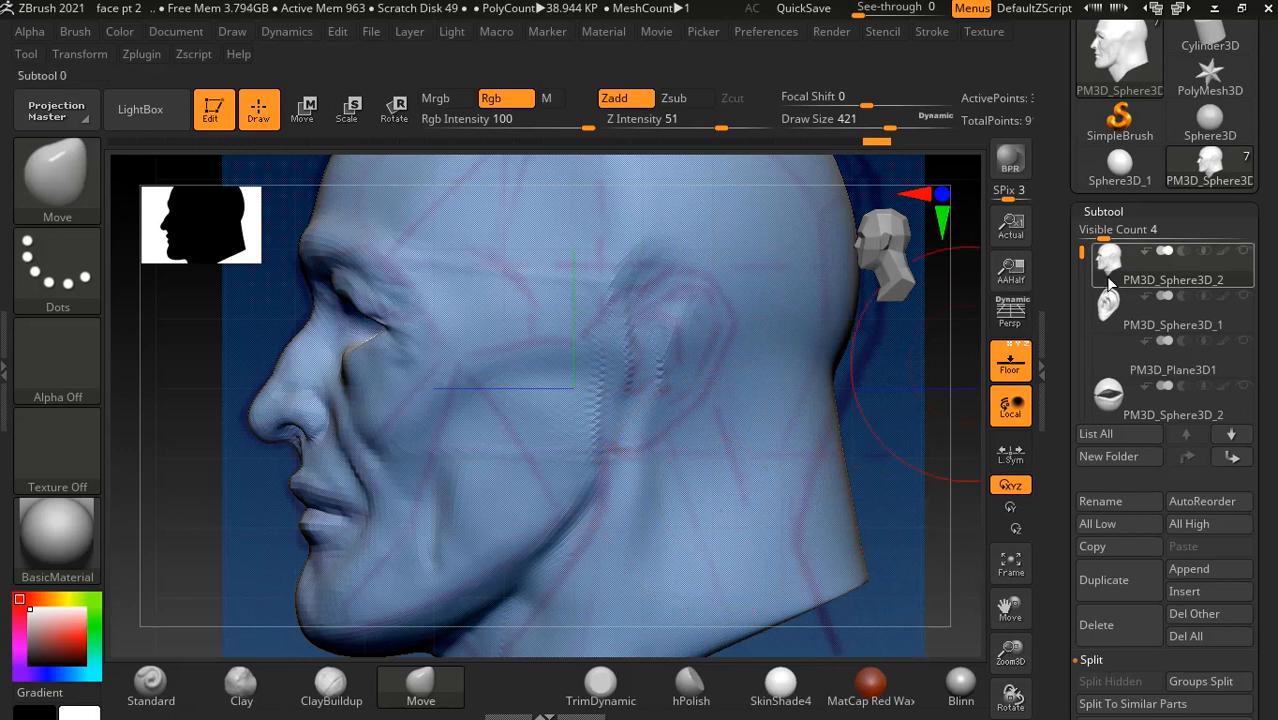
# - Compare the head with and without the reference drawings, then refine the jaw corner and lower jawline with the Move brush
pyautogui.click(1014, 368)
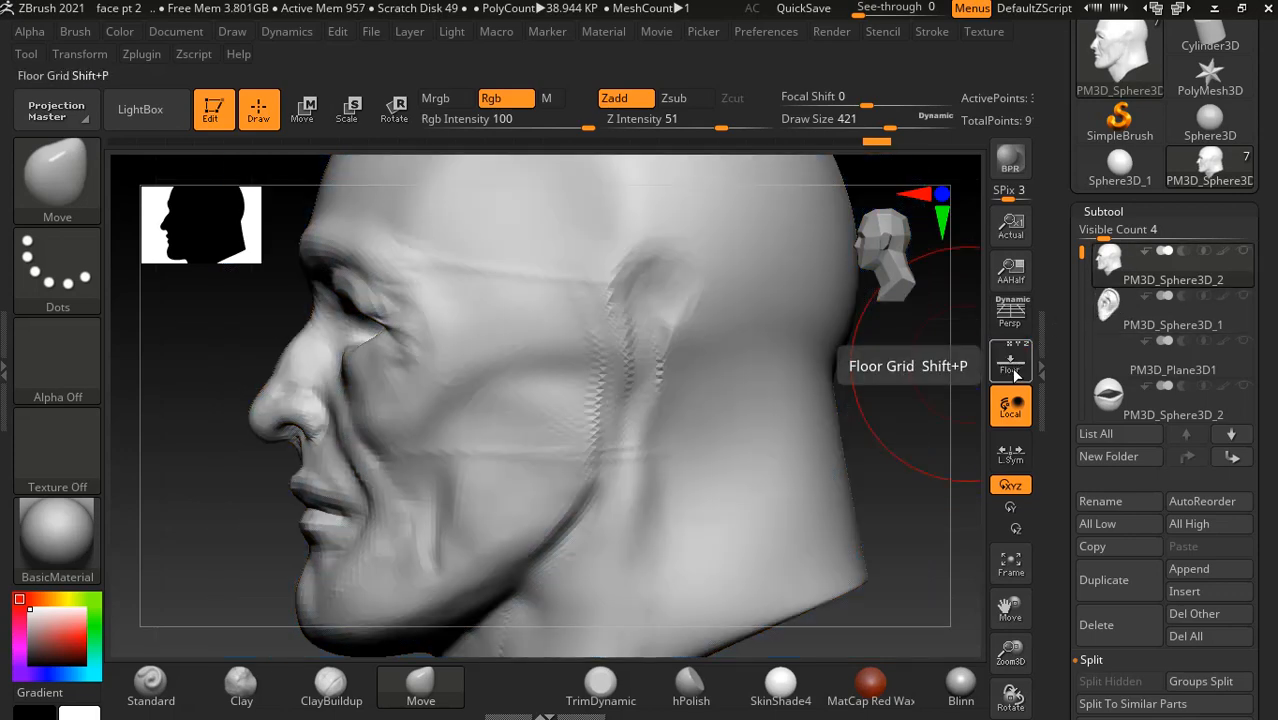
pyautogui.click(1012, 368)
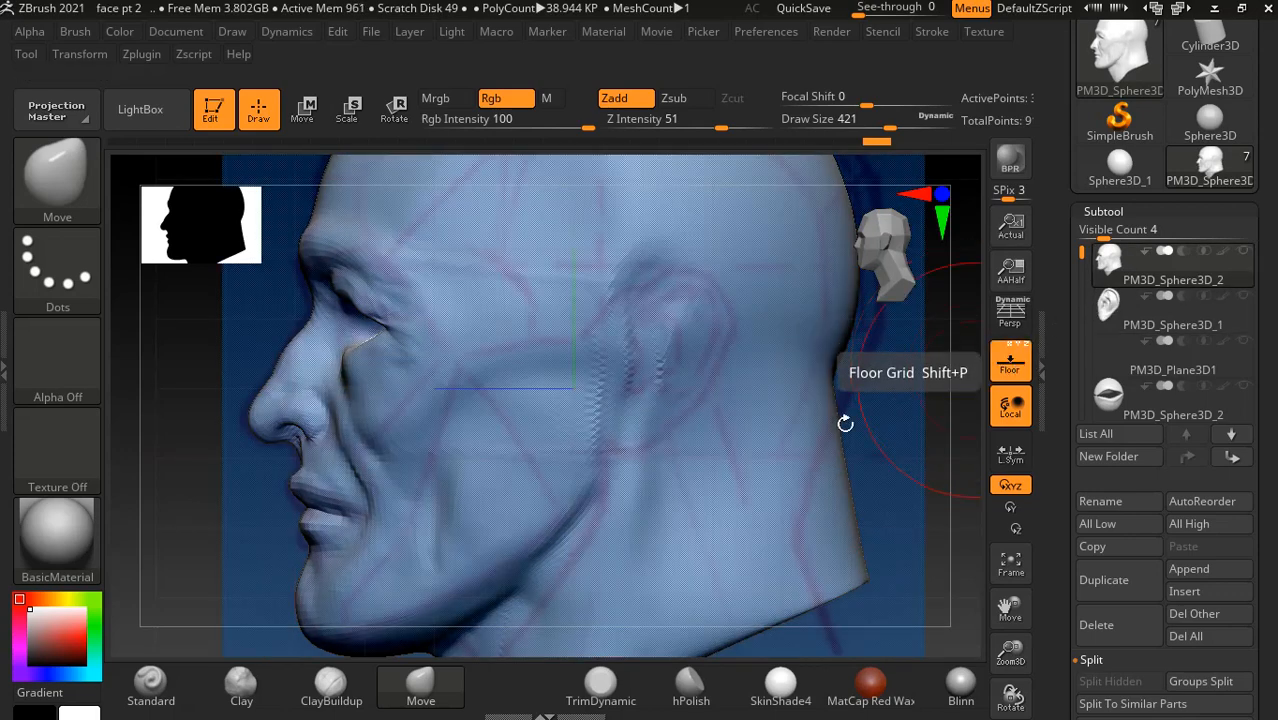
pyautogui.moveTo(593, 514); pyautogui.dragTo(606, 505)
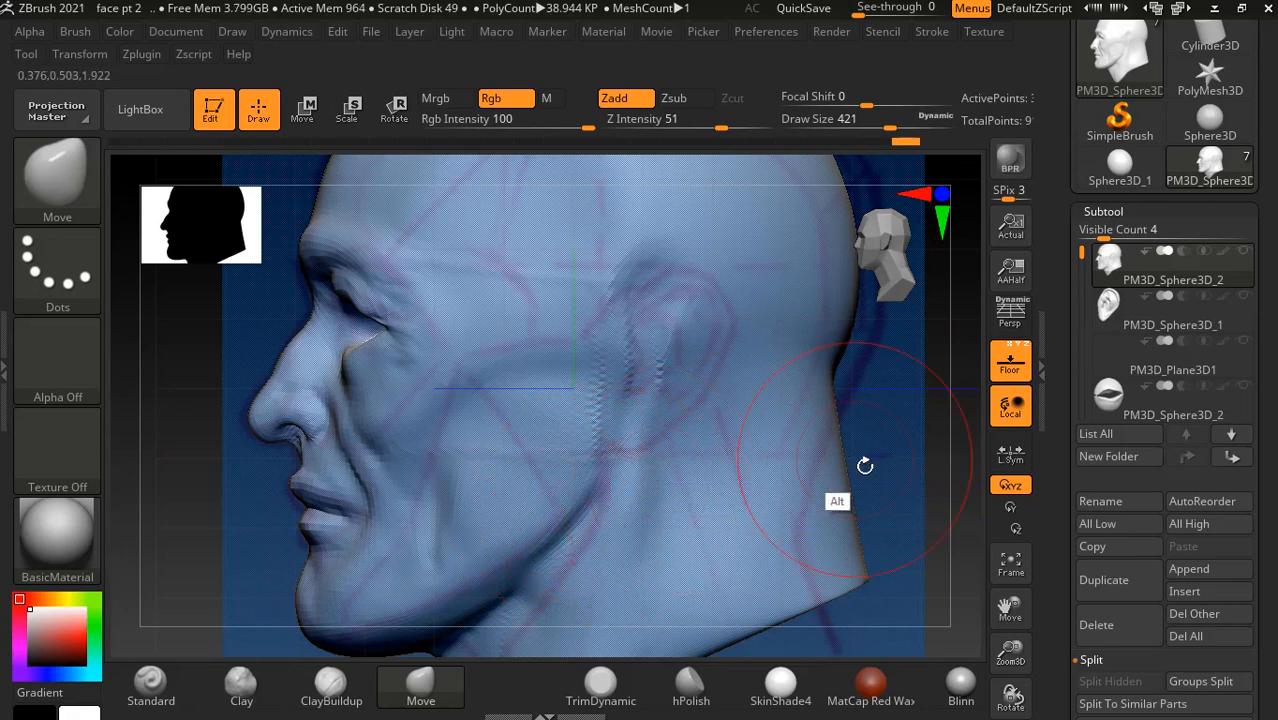
pyautogui.keyDown('alt'); pyautogui.moveTo(884, 427); pyautogui.dragTo(893, 381); pyautogui.keyUp('alt')
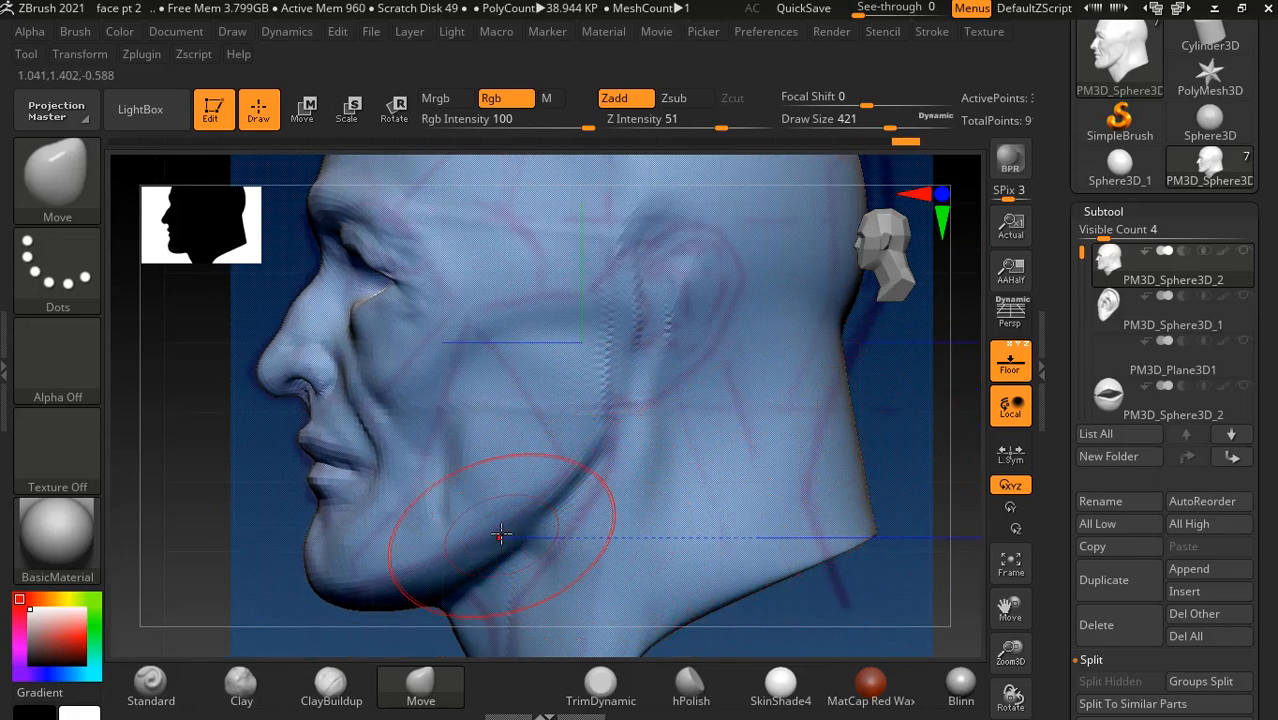
pyautogui.moveTo(497, 530); pyautogui.dragTo(462, 558)
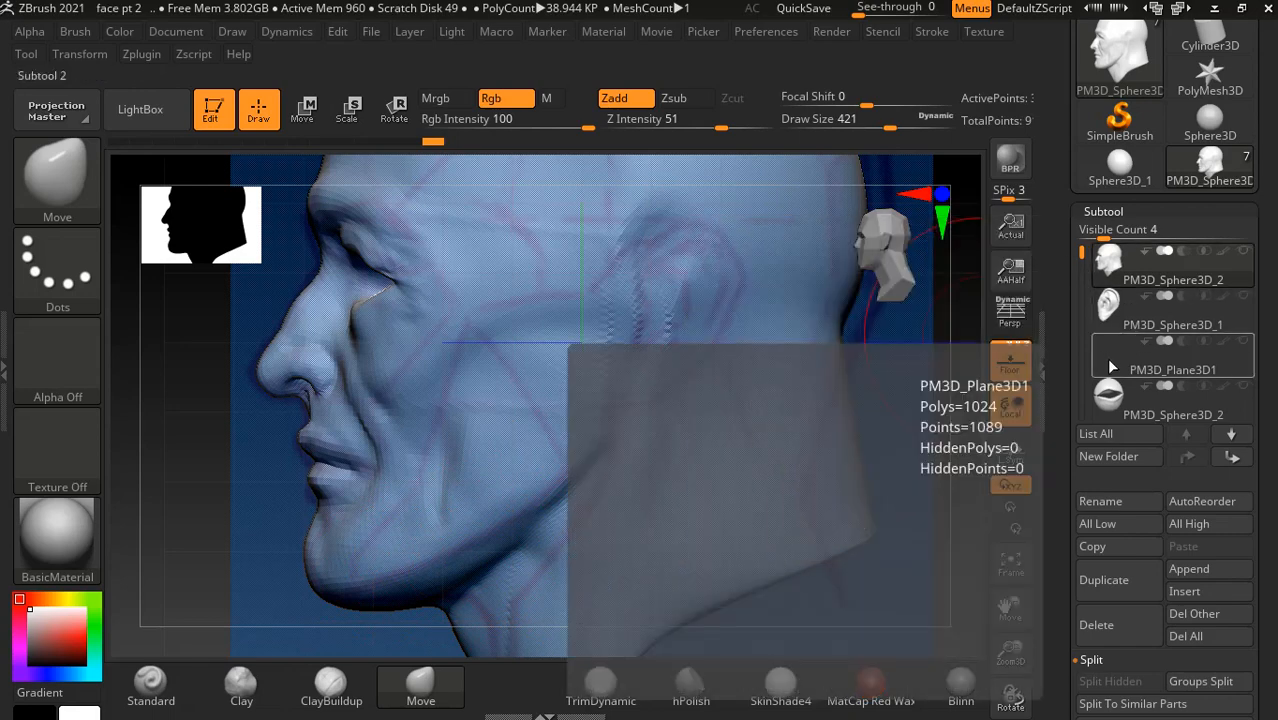
# - Display the ears together with the head and hide the floor reference drawings
pyautogui.moveTo(1163, 316)
pyautogui.click(1242, 297)
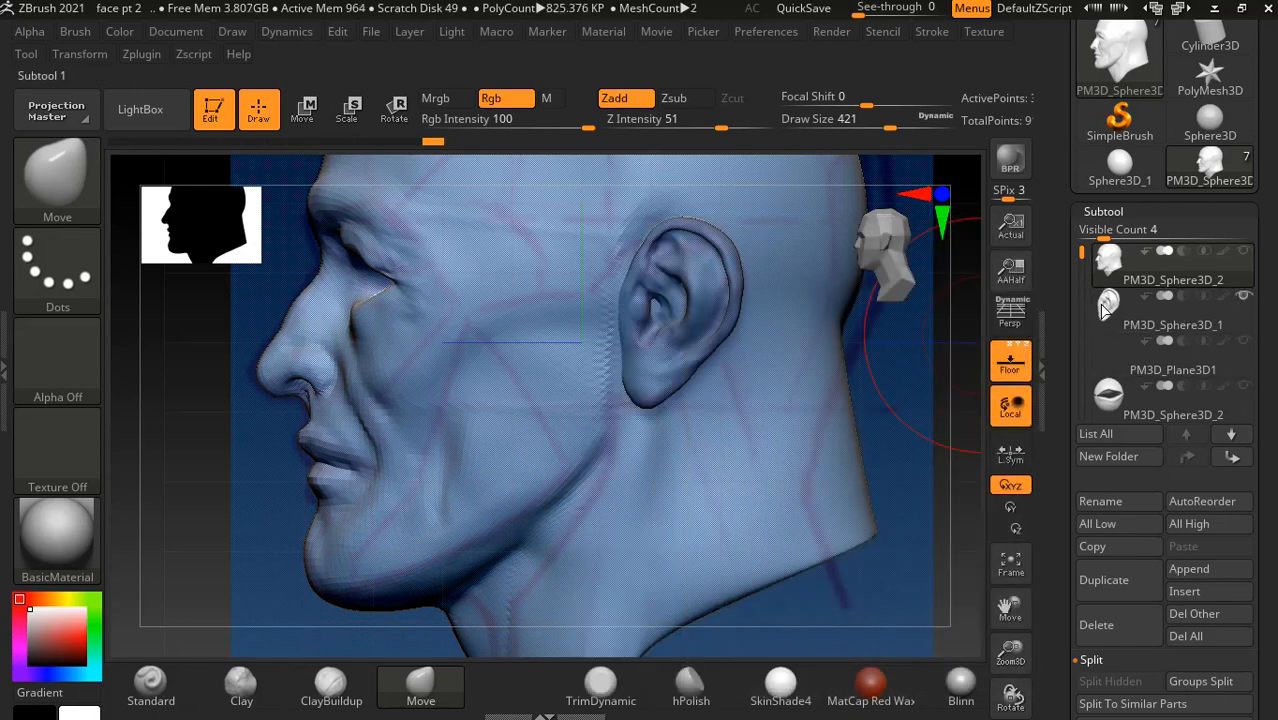
pyautogui.click(1008, 371)
pyautogui.moveTo(907, 428)
pyautogui.mouseDown()
pyautogui.moveTo(927, 445)
pyautogui.moveTo(921, 419)
pyautogui.mouseUp()
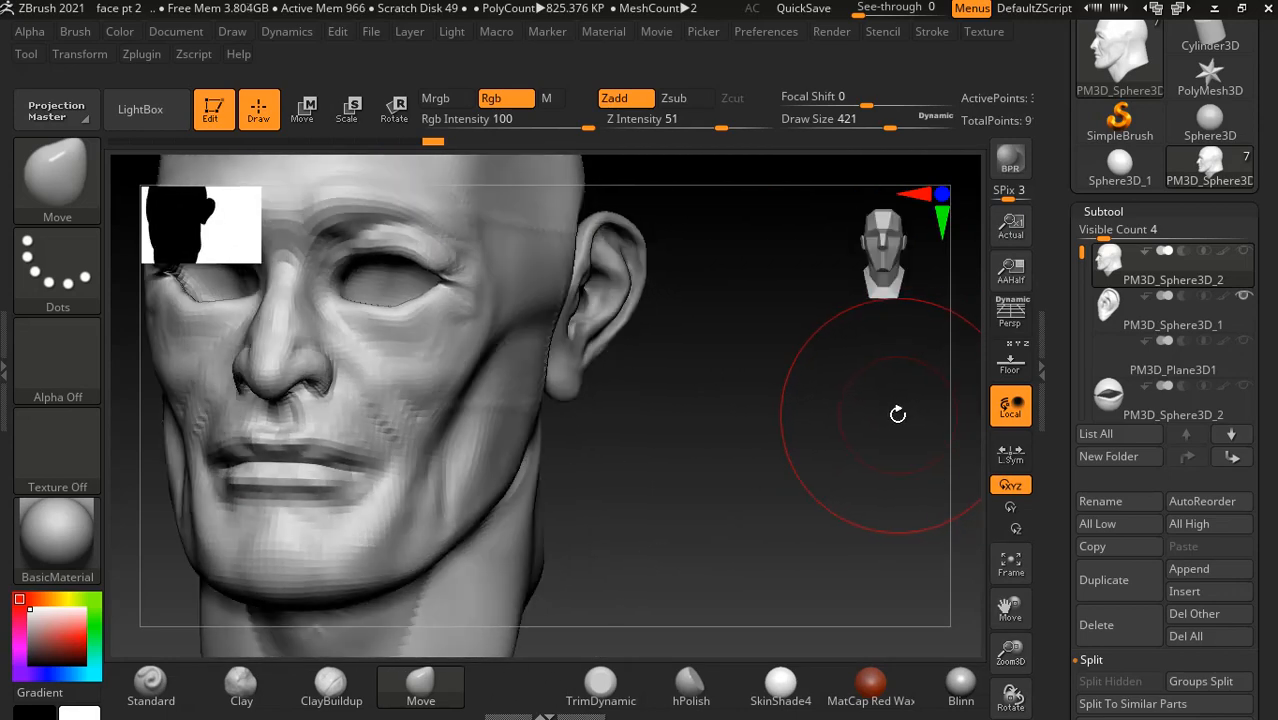
pyautogui.moveTo(817, 436)
pyautogui.mouseDown()
pyautogui.moveTo(836, 405)
pyautogui.moveTo(873, 394)
pyautogui.moveTo(817, 436)
pyautogui.mouseUp()
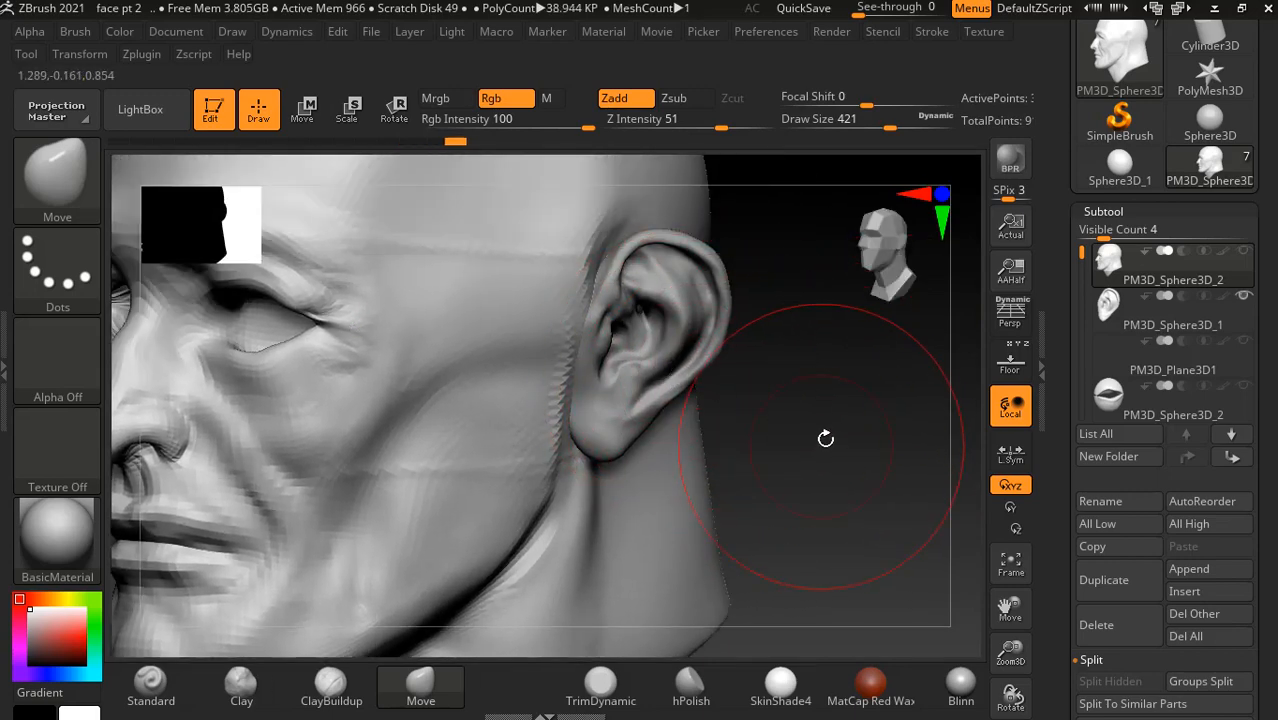
pyautogui.keyDown('alt'); pyautogui.moveTo(837, 427); pyautogui.dragTo(853, 469); pyautogui.keyUp('alt')
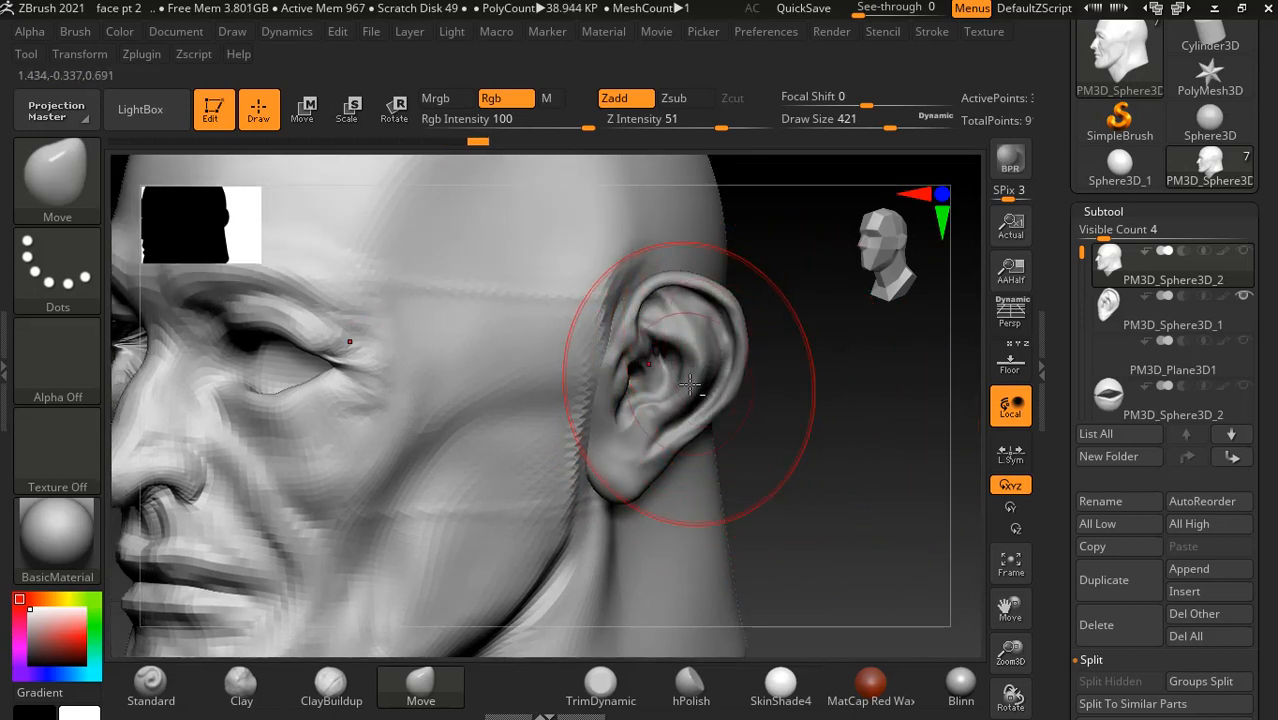
# - Turn on the head subtool's visibility so it stays displayed alongside the ears, keeping the head selected
pyautogui.click(1115, 313)
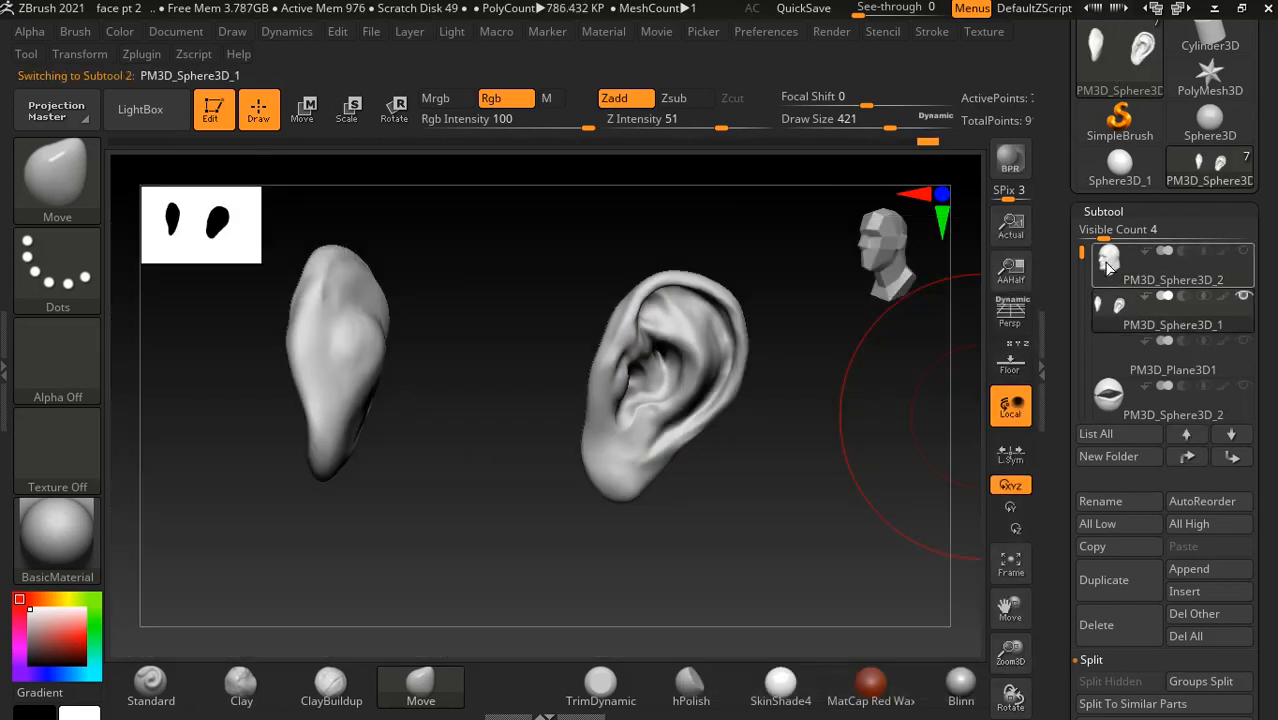
pyautogui.click(1108, 266)
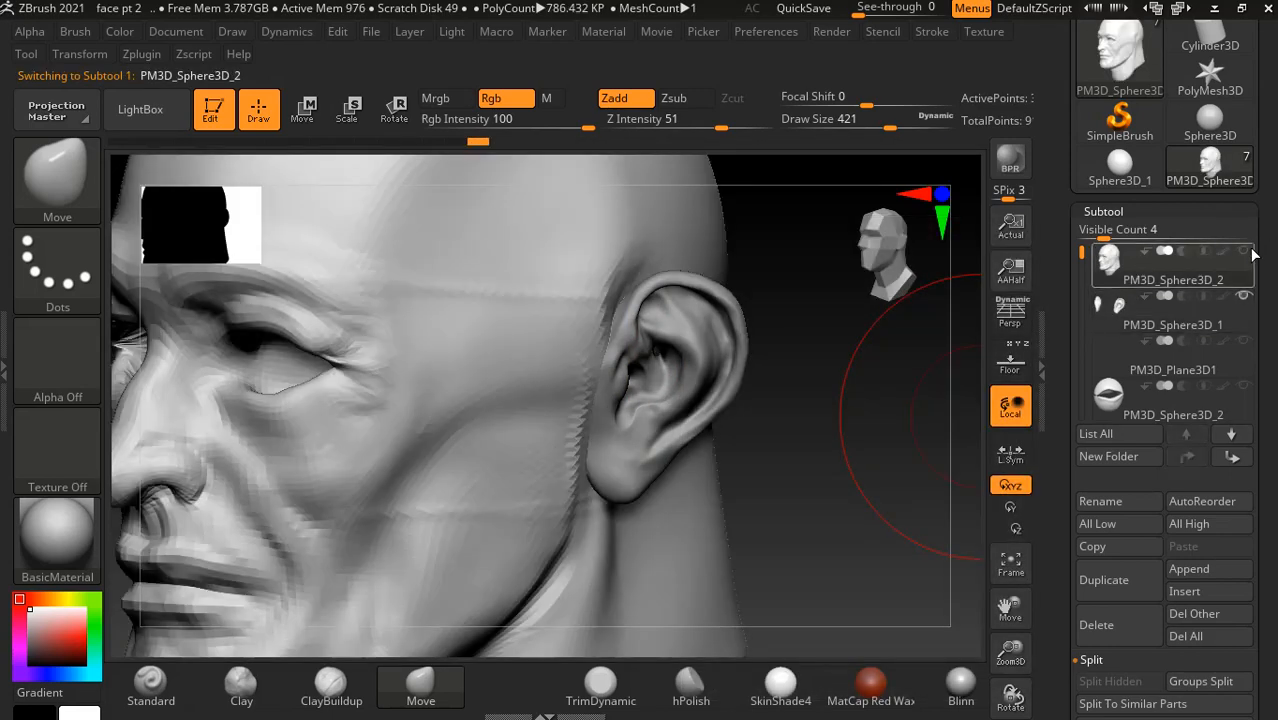
pyautogui.click(1249, 251)
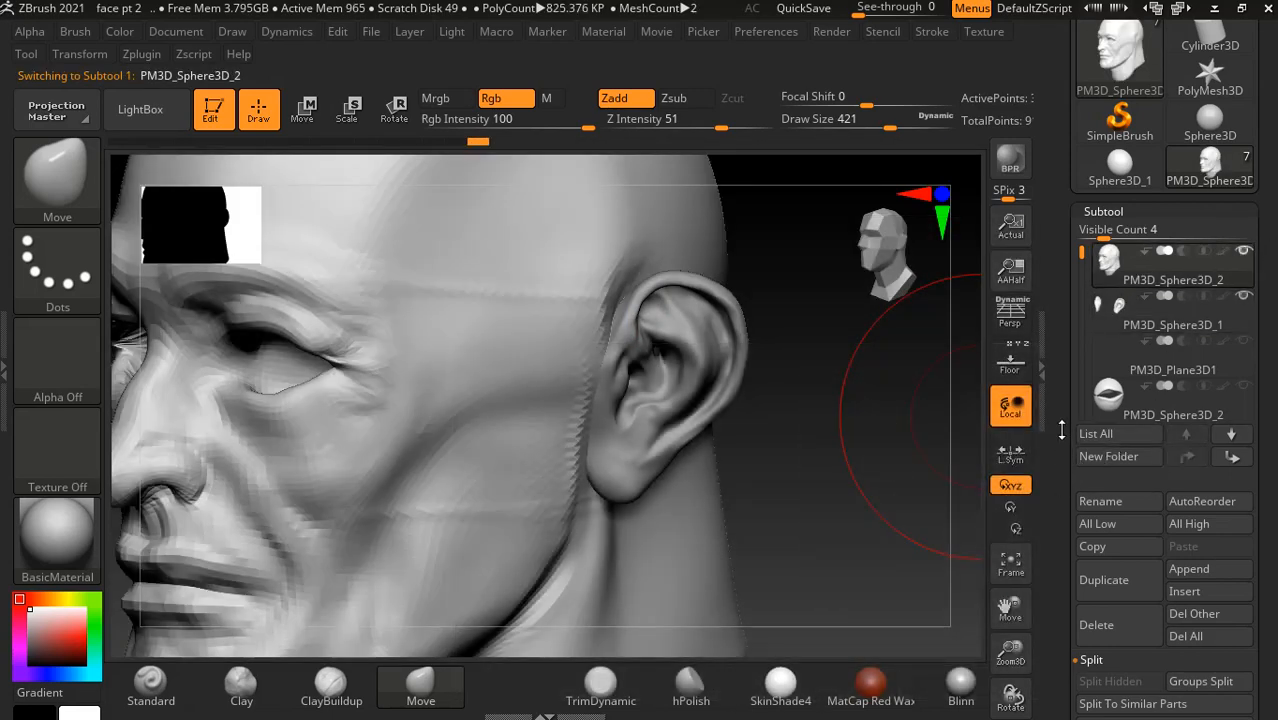
# - Open the Geometry settings, check the subdivision levels of the head and ear subtools, and inspect the ears from the front
pyautogui.moveTo(1062, 430); pyautogui.dragTo(1058, 341)
pyautogui.click(1125, 578)
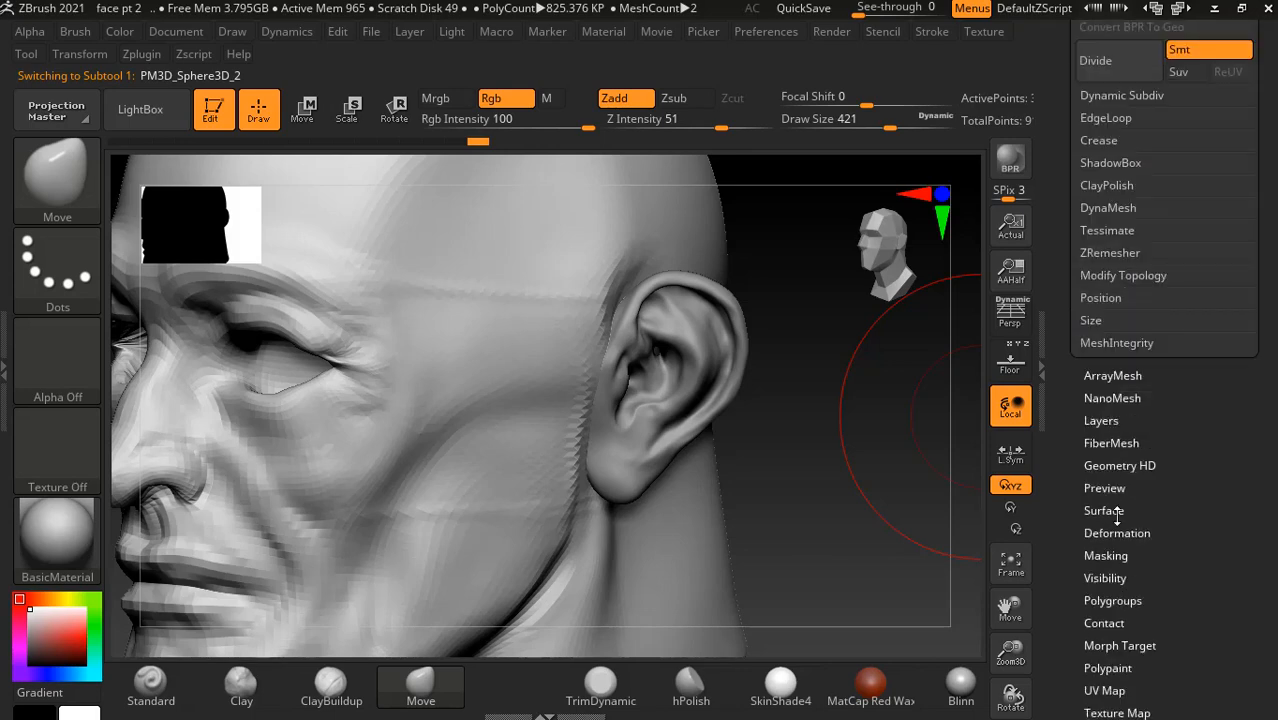
pyautogui.moveTo(1061, 254); pyautogui.dragTo(1067, 348)
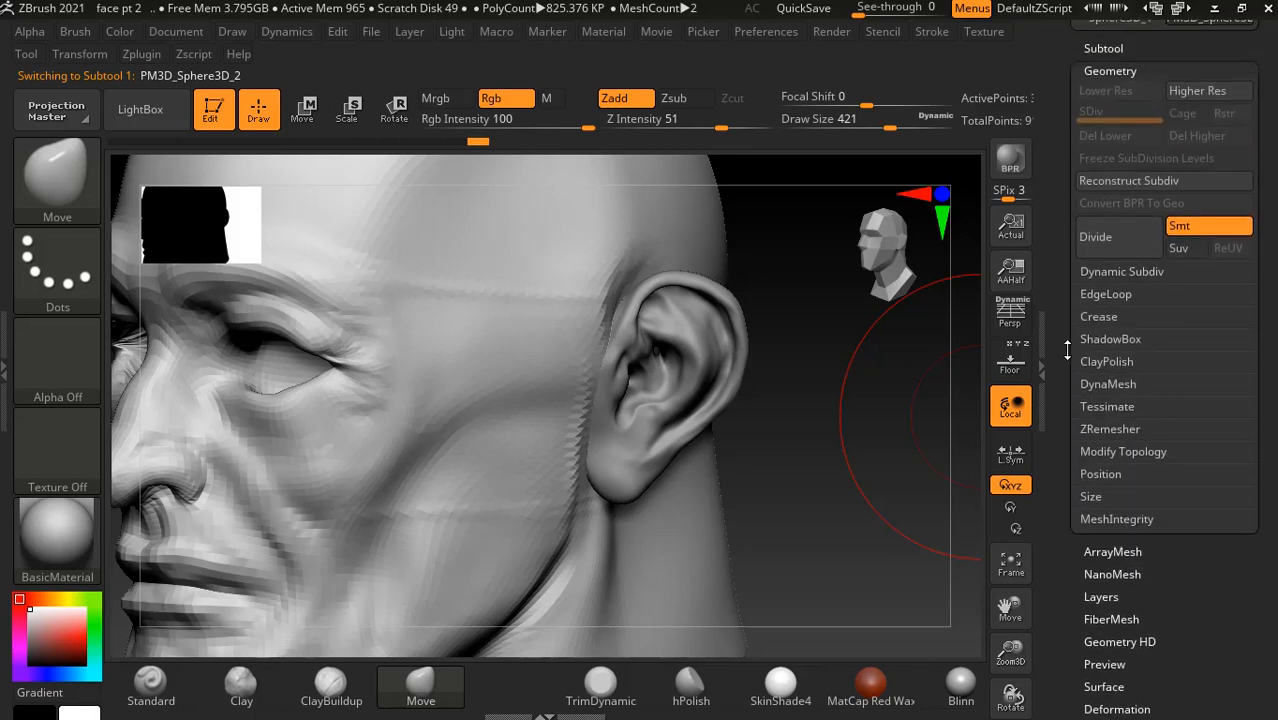
pyautogui.keyDown('alt'); pyautogui.click(680, 360); pyautogui.keyUp('alt')
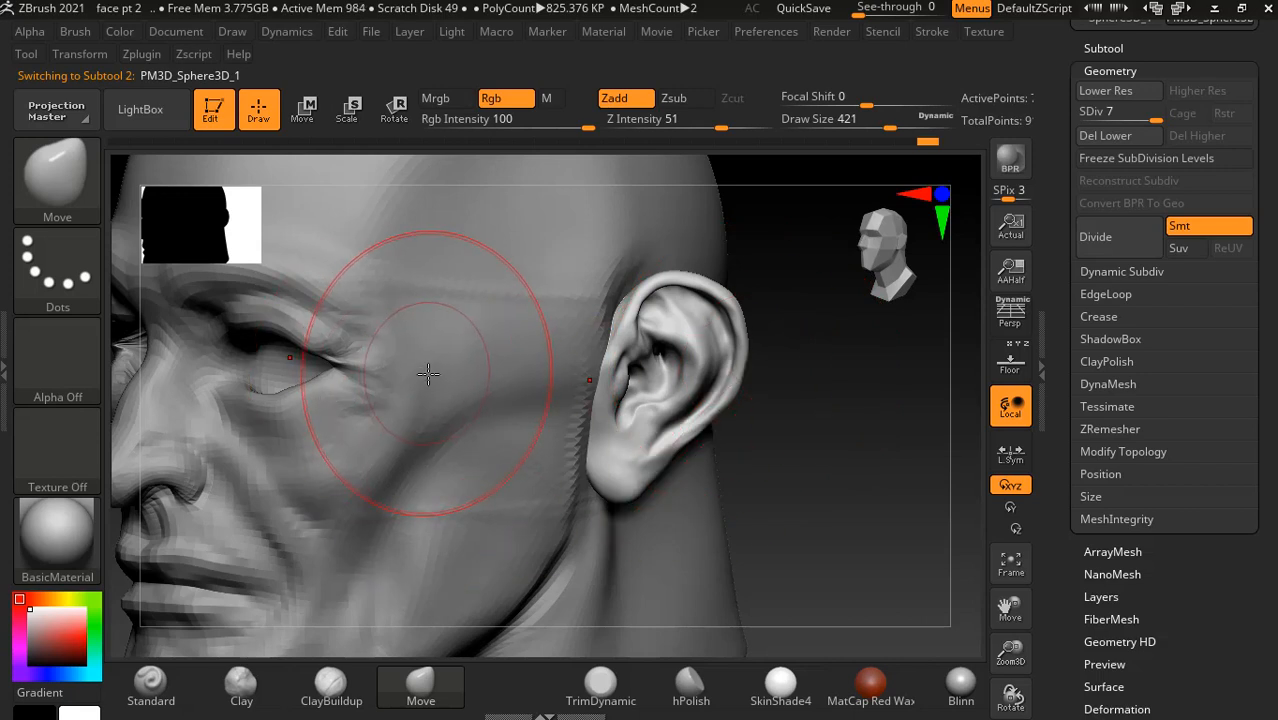
pyautogui.moveTo(859, 480); pyautogui.dragTo(867, 471)
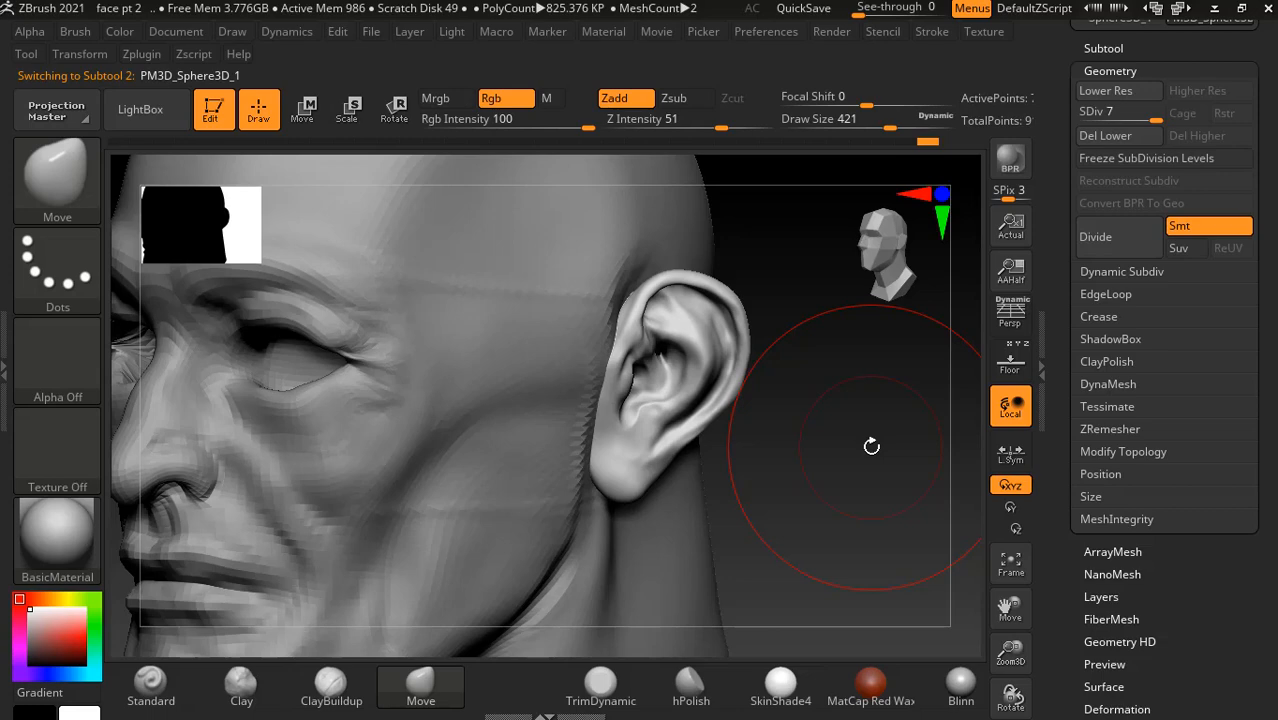
pyautogui.keyDown('shift'); pyautogui.moveTo(871, 453); pyautogui.dragTo(930, 479); pyautogui.keyUp('shift')
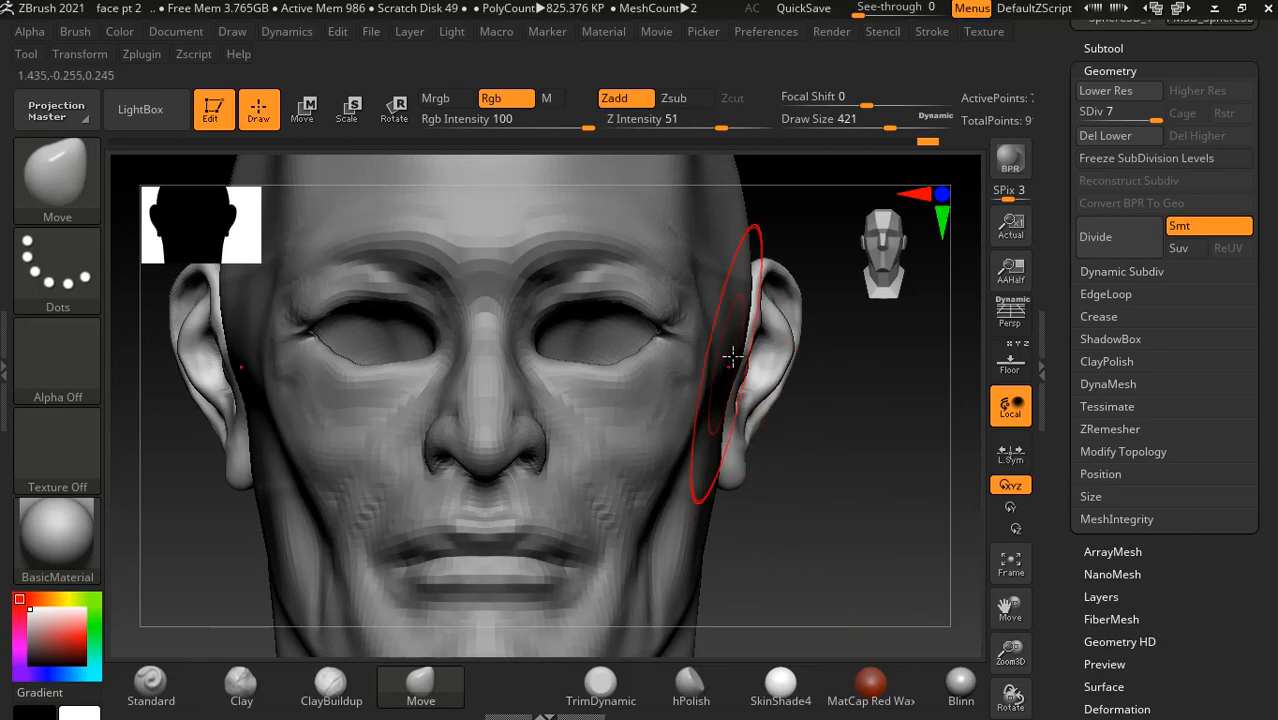
# - Select the head subtool and carve the surface in front of the ear with ClayBuildup at draw size 421
pyautogui.keyDown('alt'); pyautogui.click(698, 396); pyautogui.keyUp('alt')
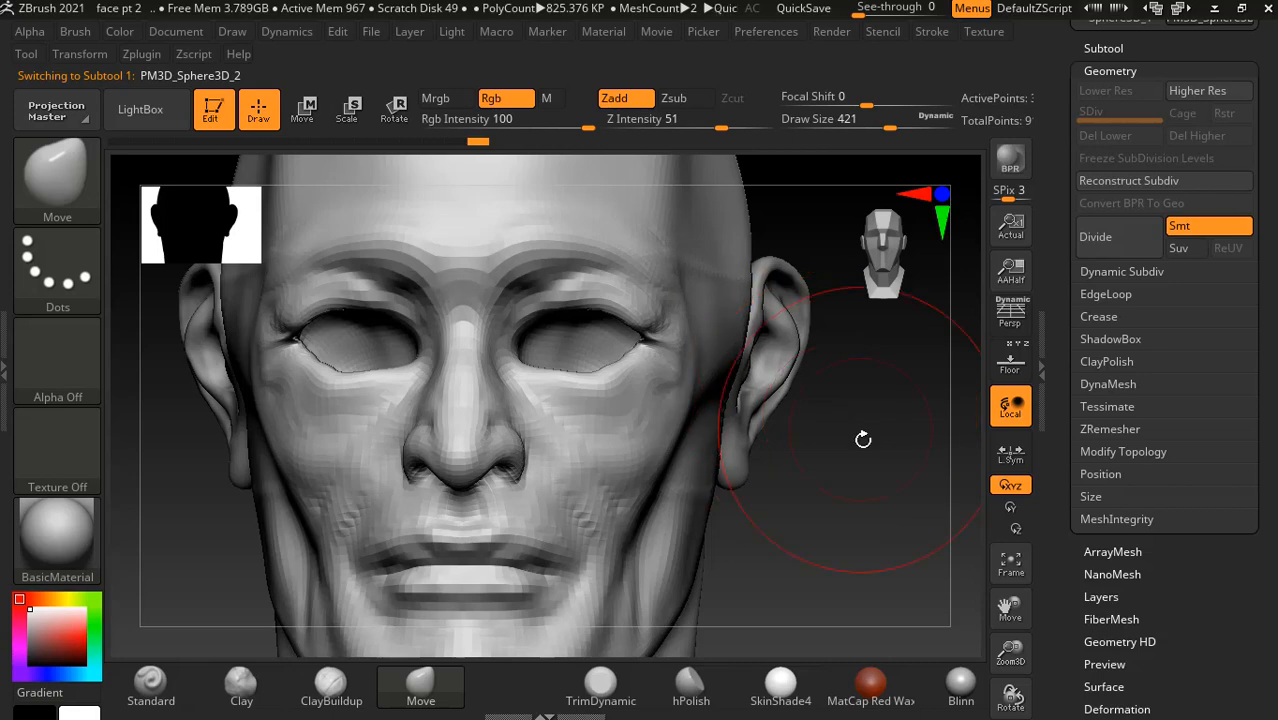
pyautogui.moveTo(863, 440)
pyautogui.mouseDown()
pyautogui.moveTo(862, 357)
pyautogui.moveTo(766, 457)
pyautogui.mouseUp()
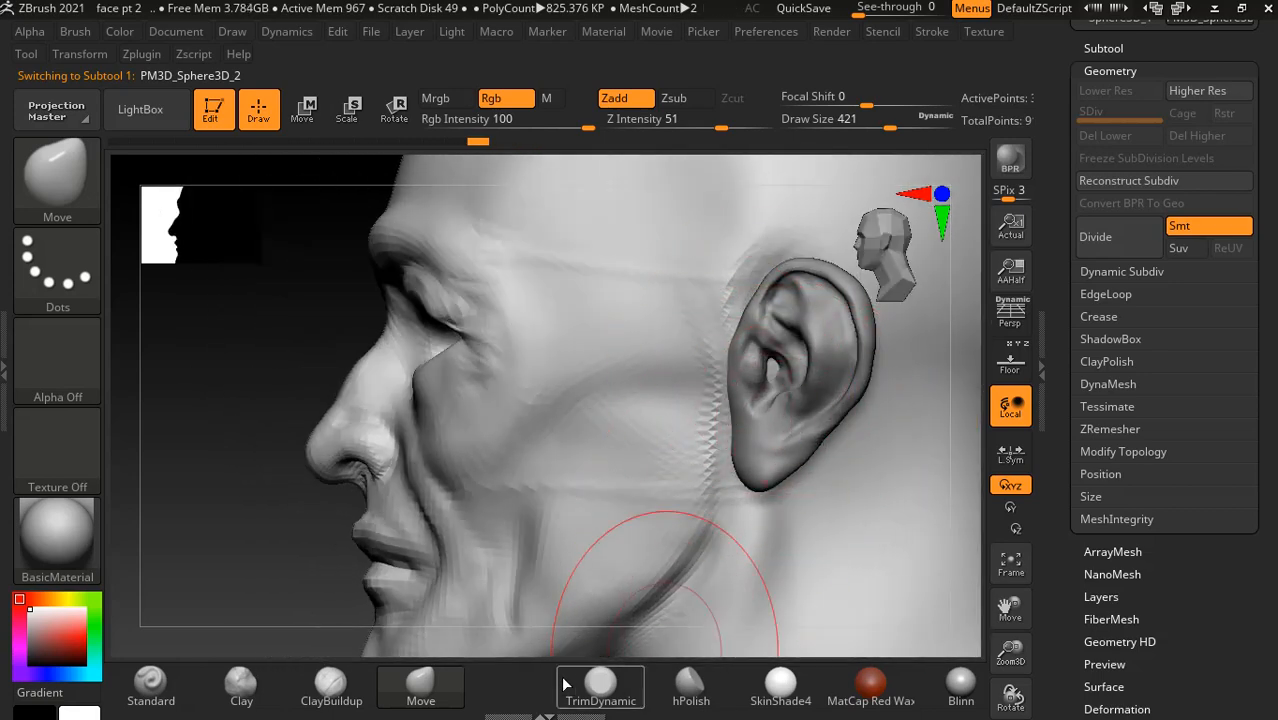
pyautogui.click(352, 690)
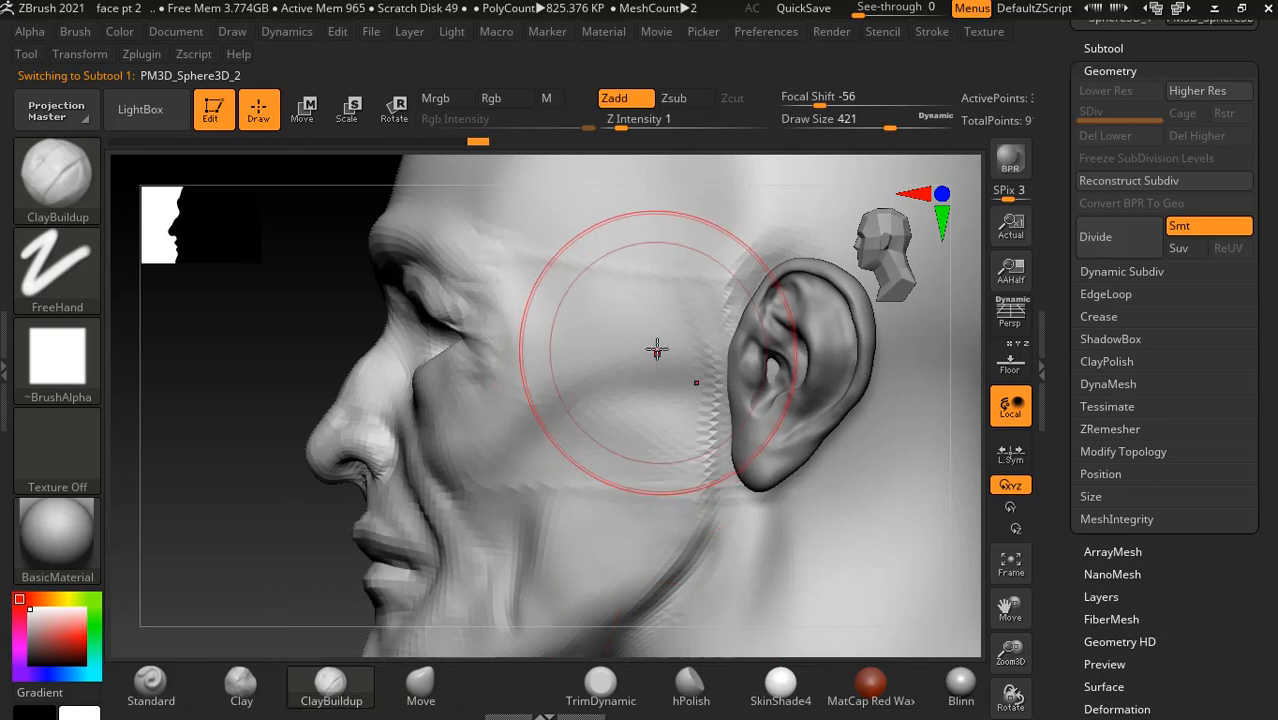
pyautogui.keyDown('alt'); pyautogui.moveTo(724, 252); pyautogui.dragTo(703, 382); pyautogui.keyUp('alt')
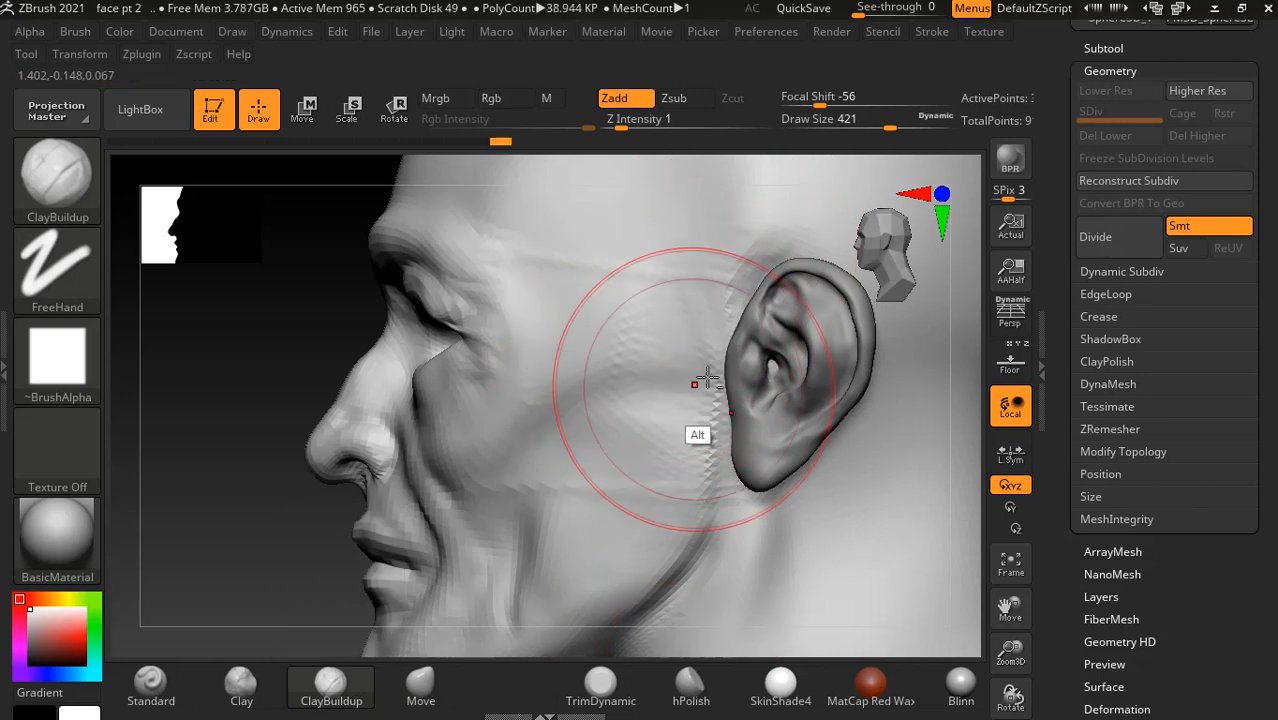
# - Set the brush draw size to 245, smooth the jagged head surface in front of the ear across temple and cheek, and inspect it from the front
pyautogui.press('[')
pyautogui.press('[')
pyautogui.press('[')
pyautogui.press('[')
pyautogui.press('[')
pyautogui.press('[')
pyautogui.press('[')
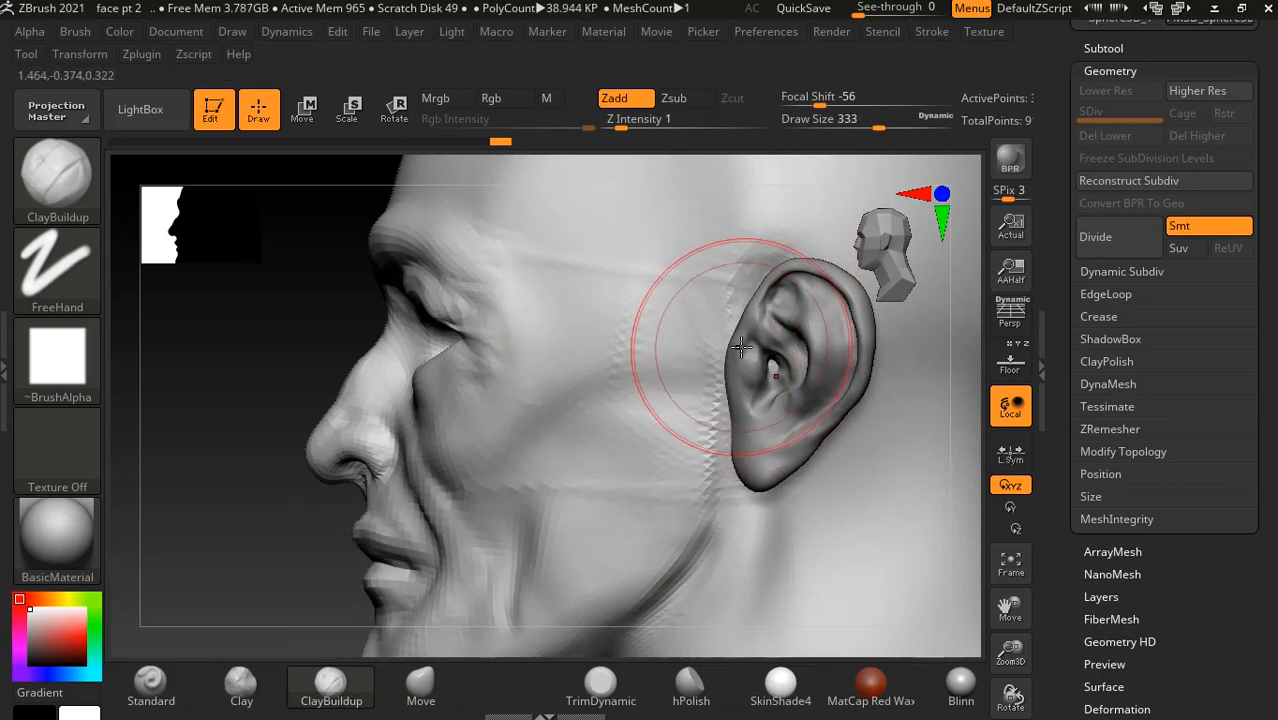
pyautogui.press('[')
pyautogui.press('[')
pyautogui.press('[')
pyautogui.press('[')
pyautogui.press('[')
pyautogui.press('[')
pyautogui.moveTo(201, 376)
pyautogui.mouseDown()
pyautogui.moveTo(314, 385)
pyautogui.moveTo(400, 360)
pyautogui.mouseUp()
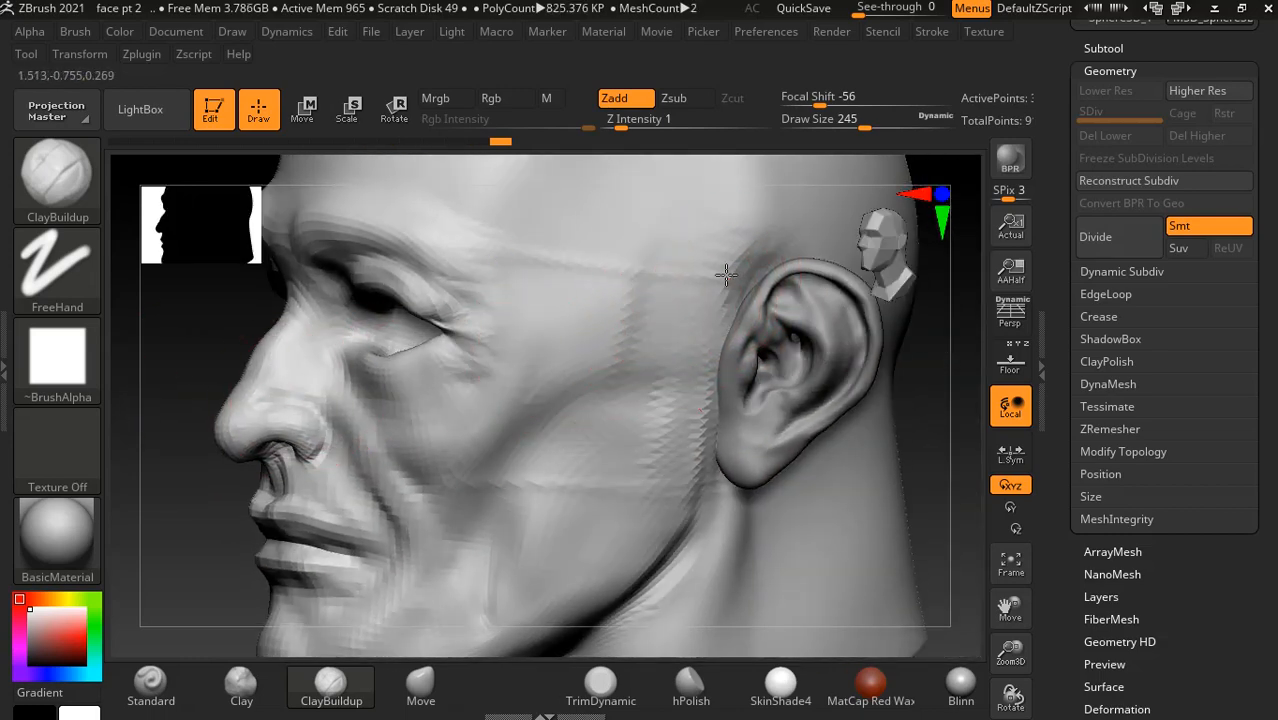
pyautogui.press('shift')
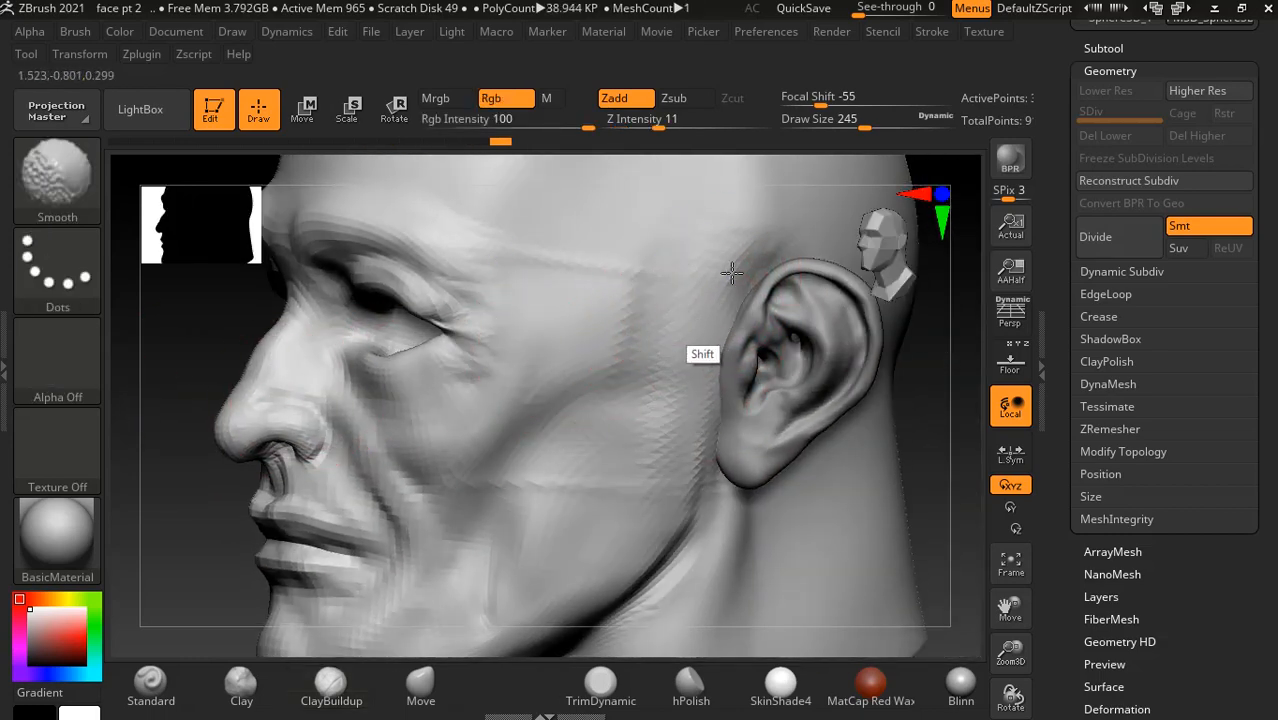
pyautogui.keyDown('shift'); pyautogui.moveTo(732, 273); pyautogui.dragTo(668, 355); pyautogui.keyUp('shift')
pyautogui.keyDown('shift'); pyautogui.moveTo(724, 276); pyautogui.dragTo(566, 279); pyautogui.keyUp('shift')
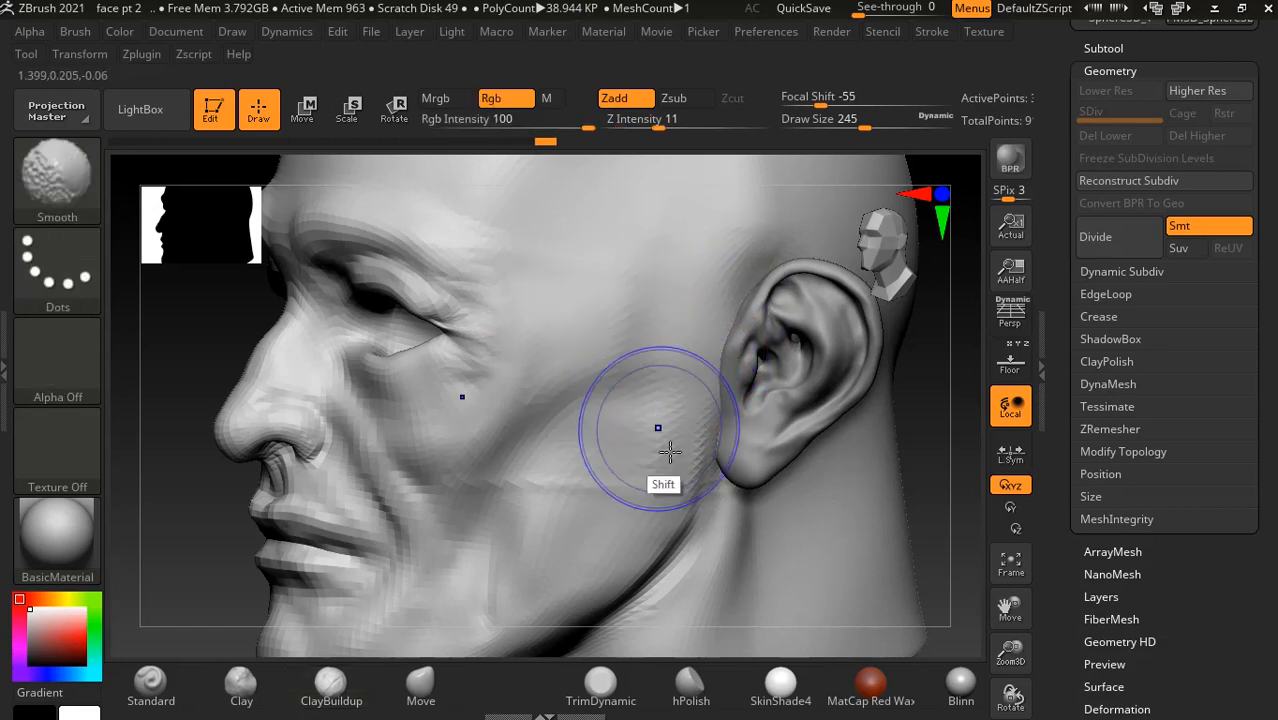
pyautogui.keyDown('shift'); pyautogui.moveTo(670, 454); pyautogui.dragTo(600, 486); pyautogui.keyUp('shift')
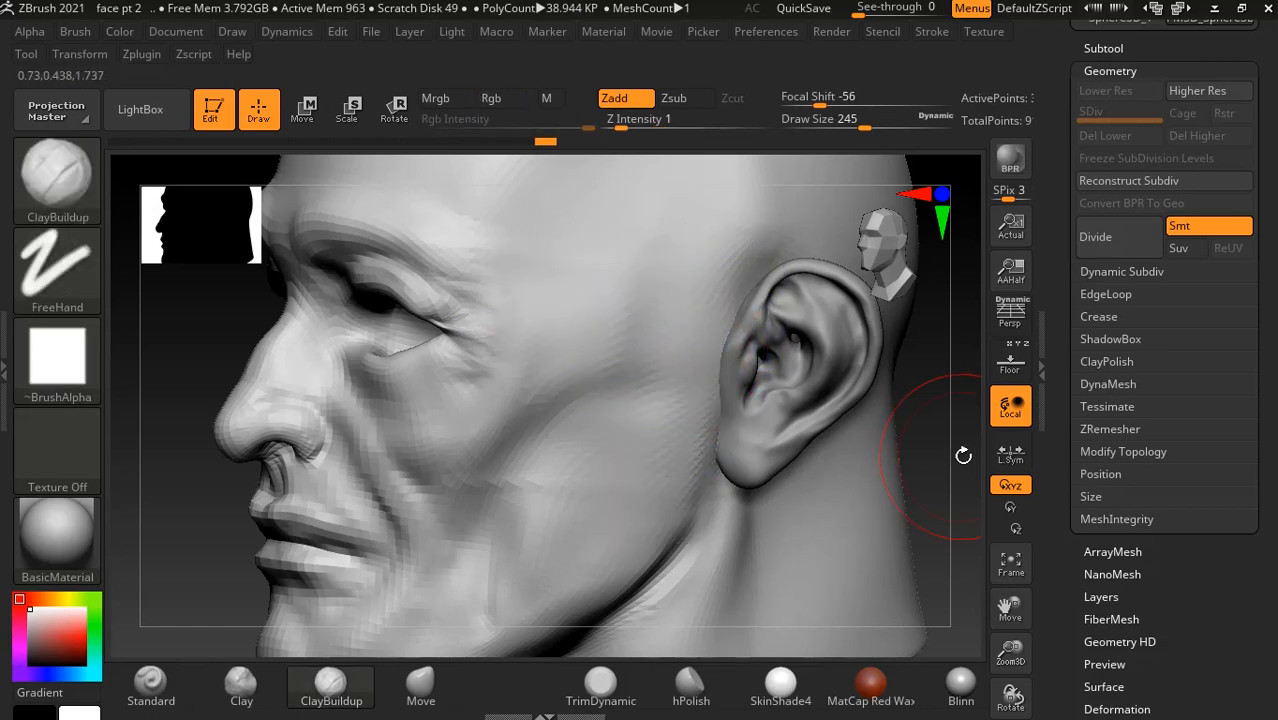
pyautogui.moveTo(956, 456)
pyautogui.mouseDown()
pyautogui.moveTo(934, 482)
pyautogui.moveTo(893, 460)
pyautogui.moveTo(919, 477)
pyautogui.mouseUp()
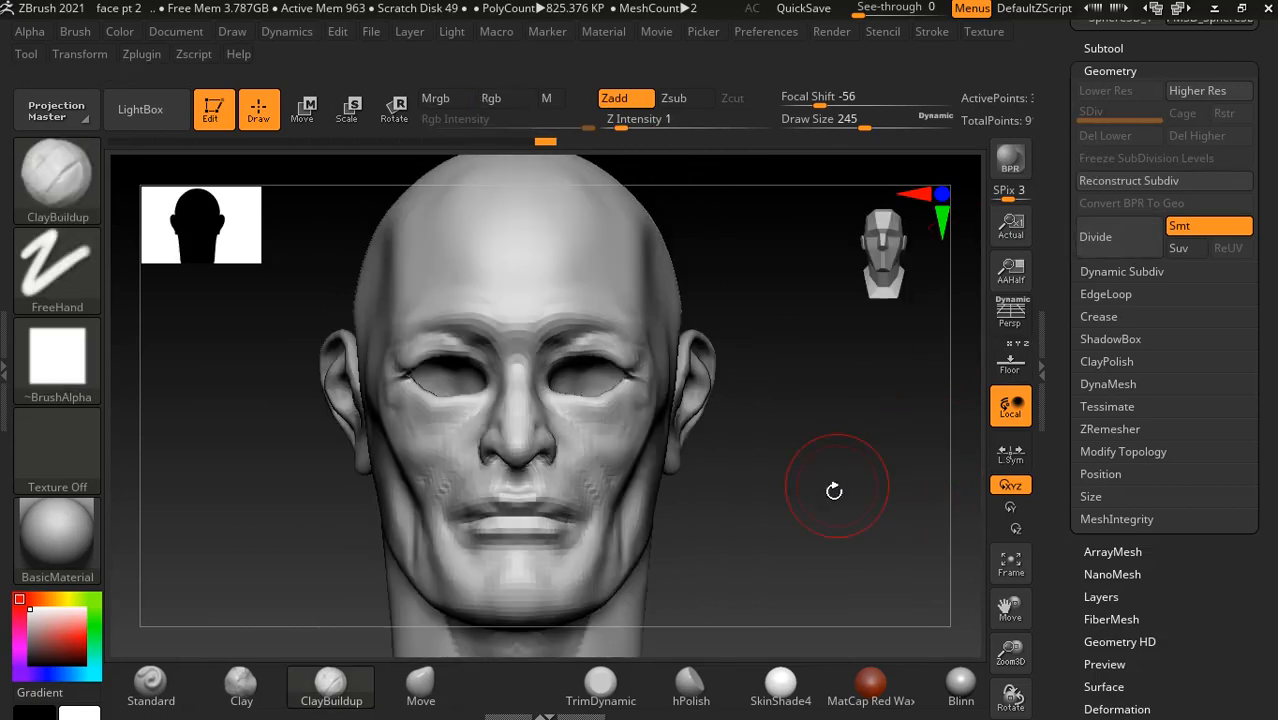
pyautogui.moveTo(834, 491); pyautogui.dragTo(893, 479)
# - Switch to the Chrome image results for "burn hogarth sketching" and view the skull-plane and cranial-mass head drawings among the related images
pyautogui.hotkey('alt', 'Tab')
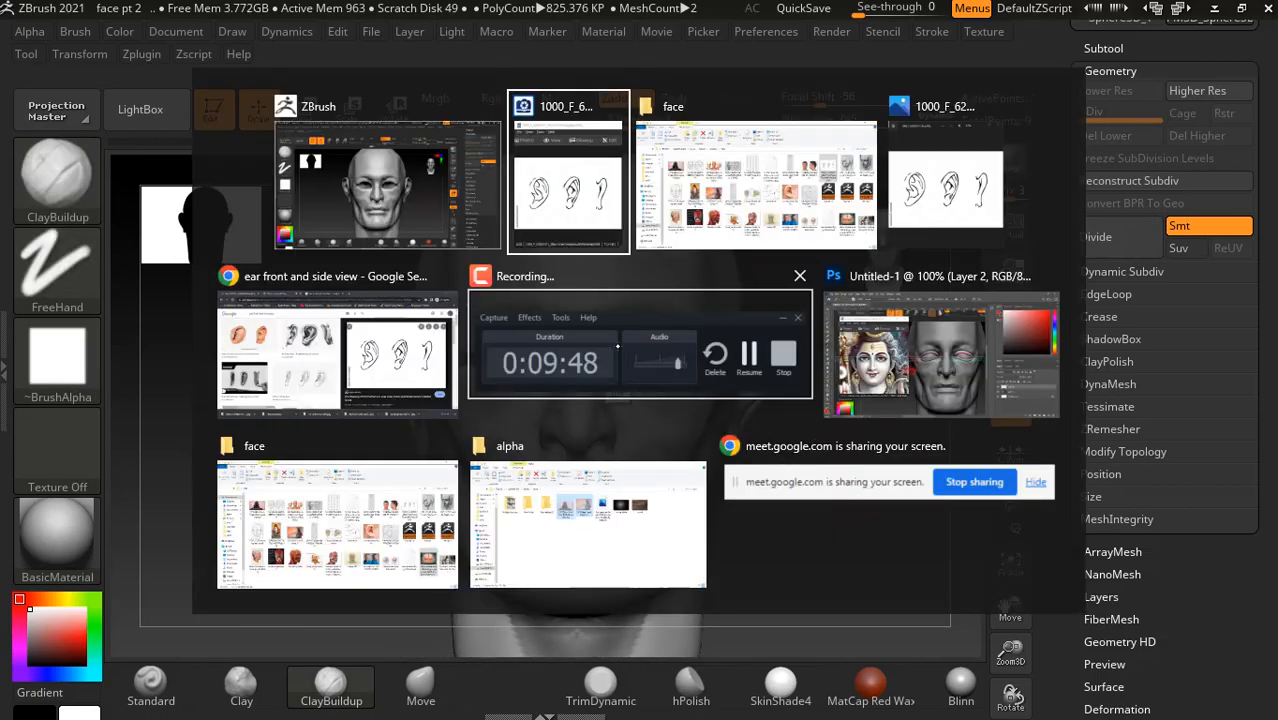
pyautogui.press('Escape')
pyautogui.click(1187, 615)
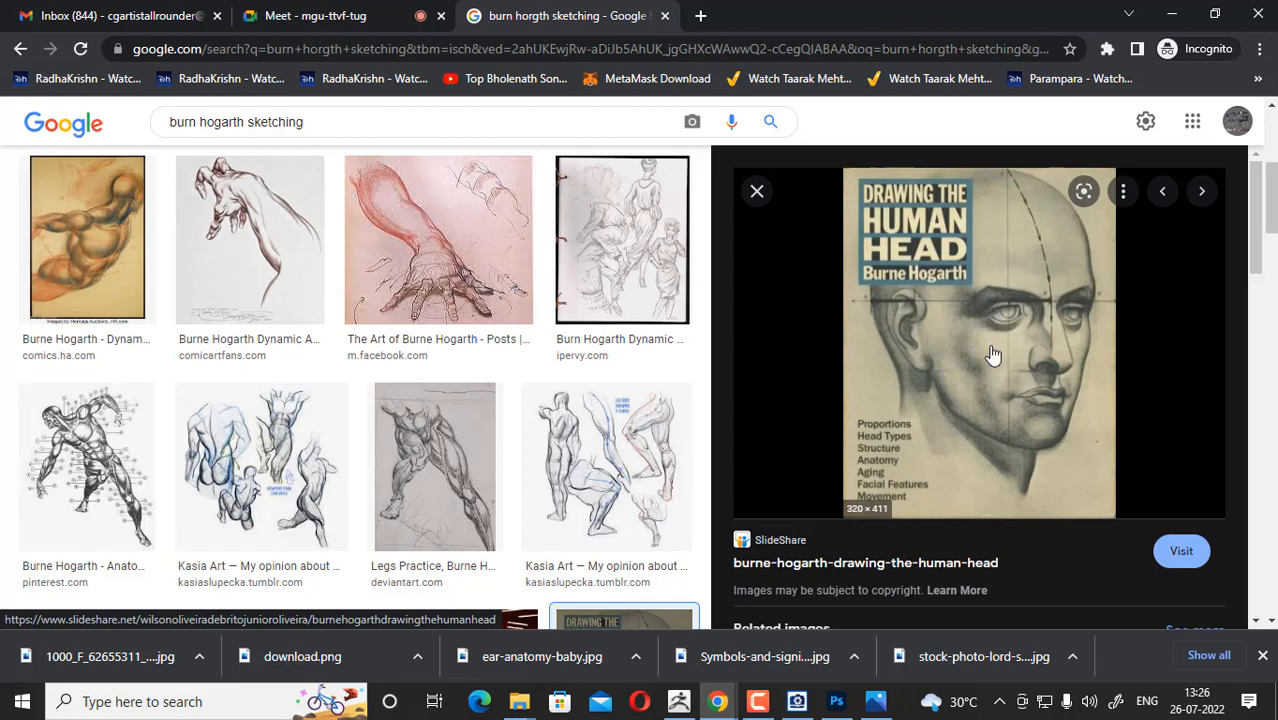
pyautogui.scroll(-5, 986, 372)
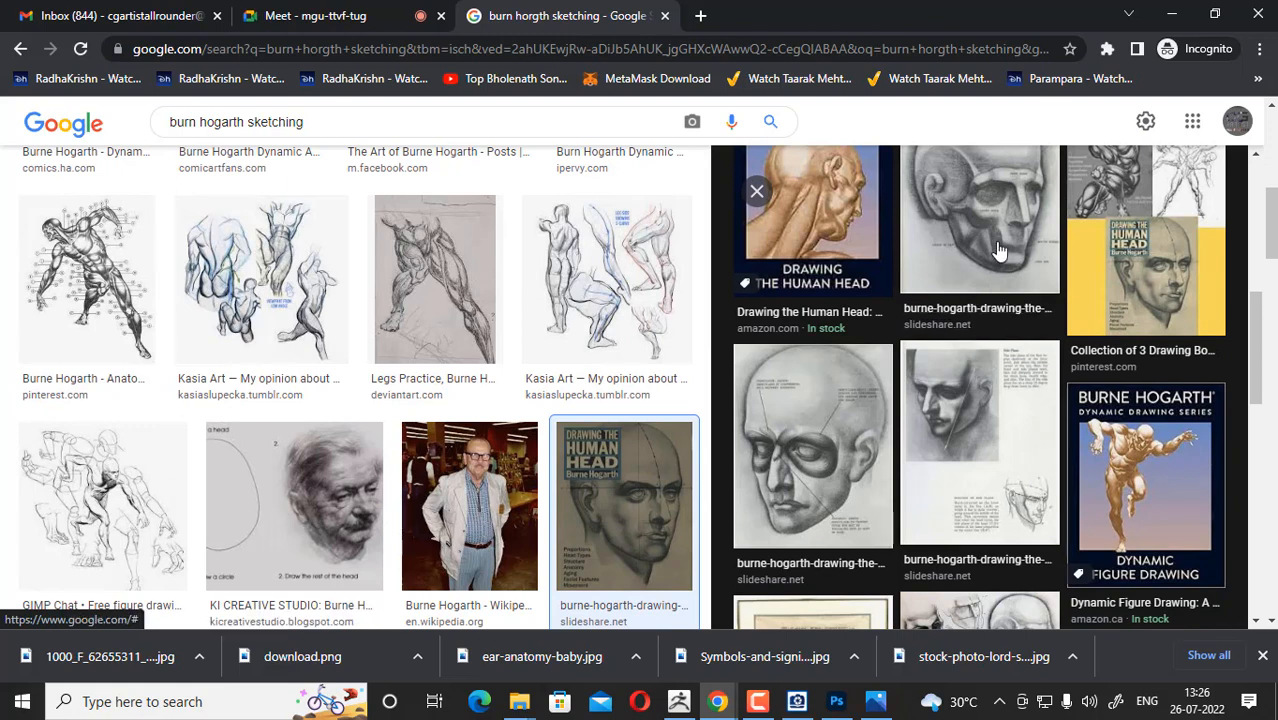
pyautogui.click(997, 250)
pyautogui.scroll(-6, 1000, 404)
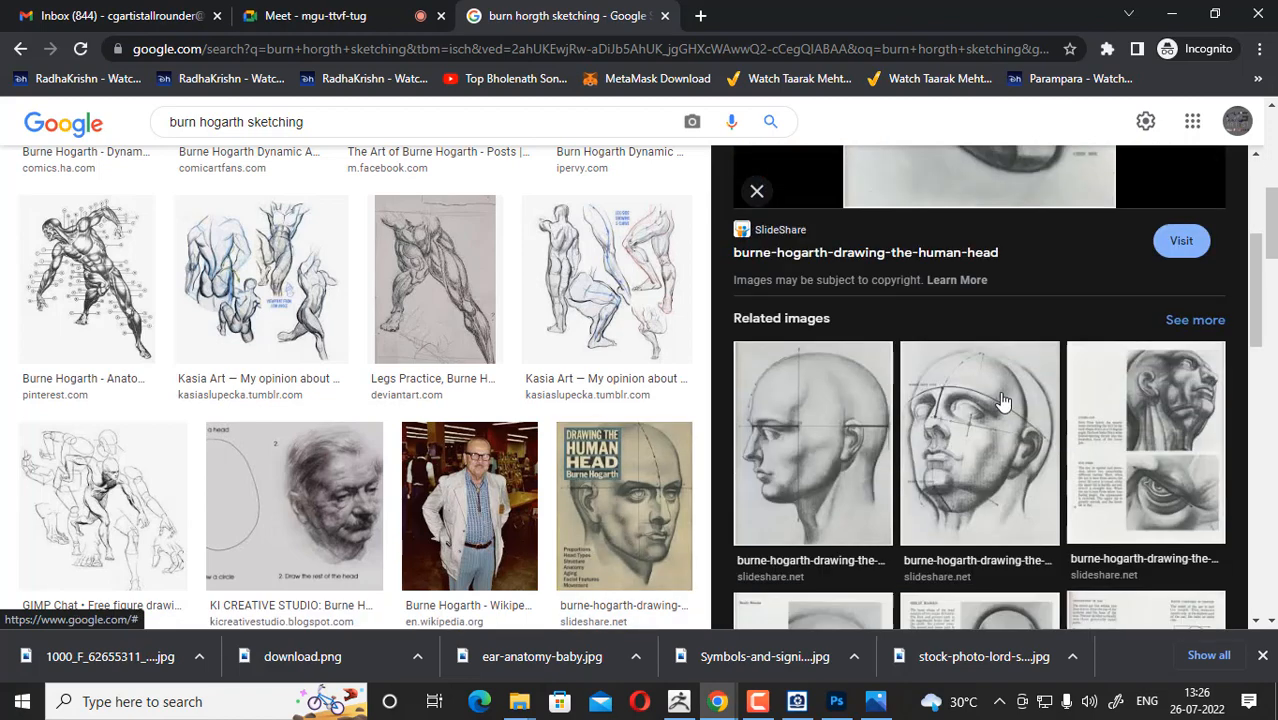
pyautogui.scroll(-2, 997, 424)
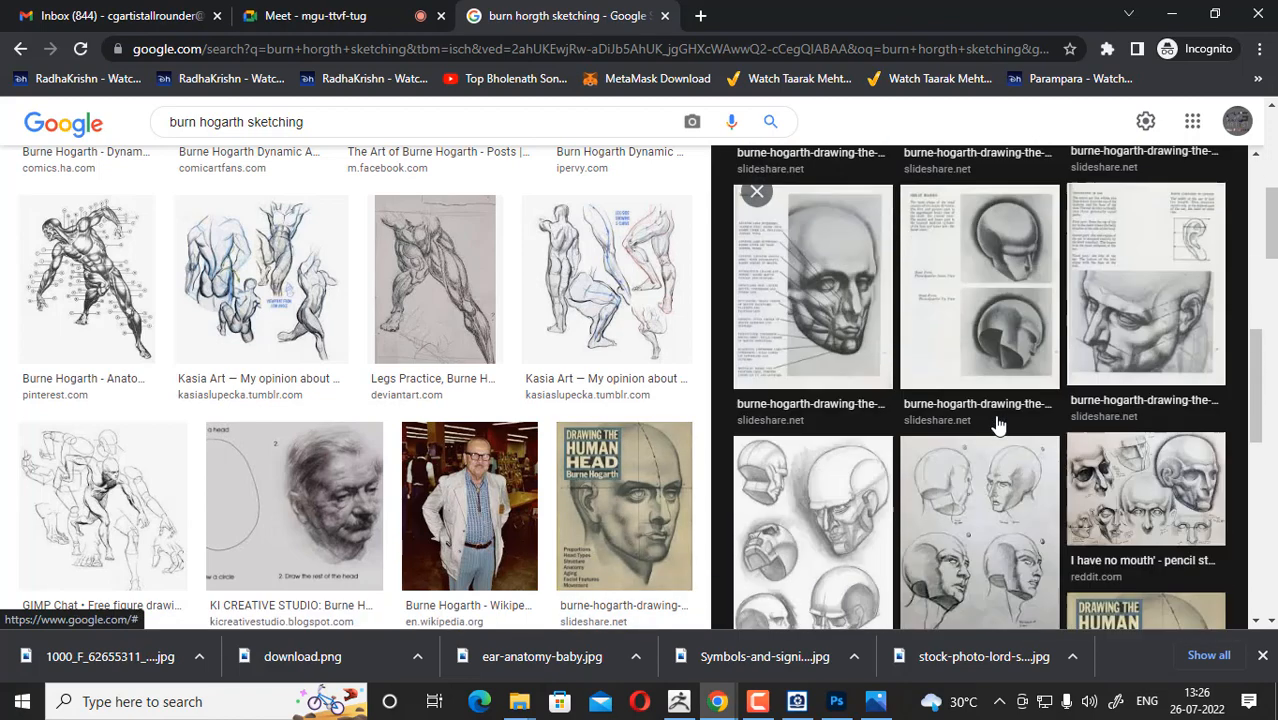
pyautogui.click(999, 290)
pyautogui.scroll(-5, 999, 350)
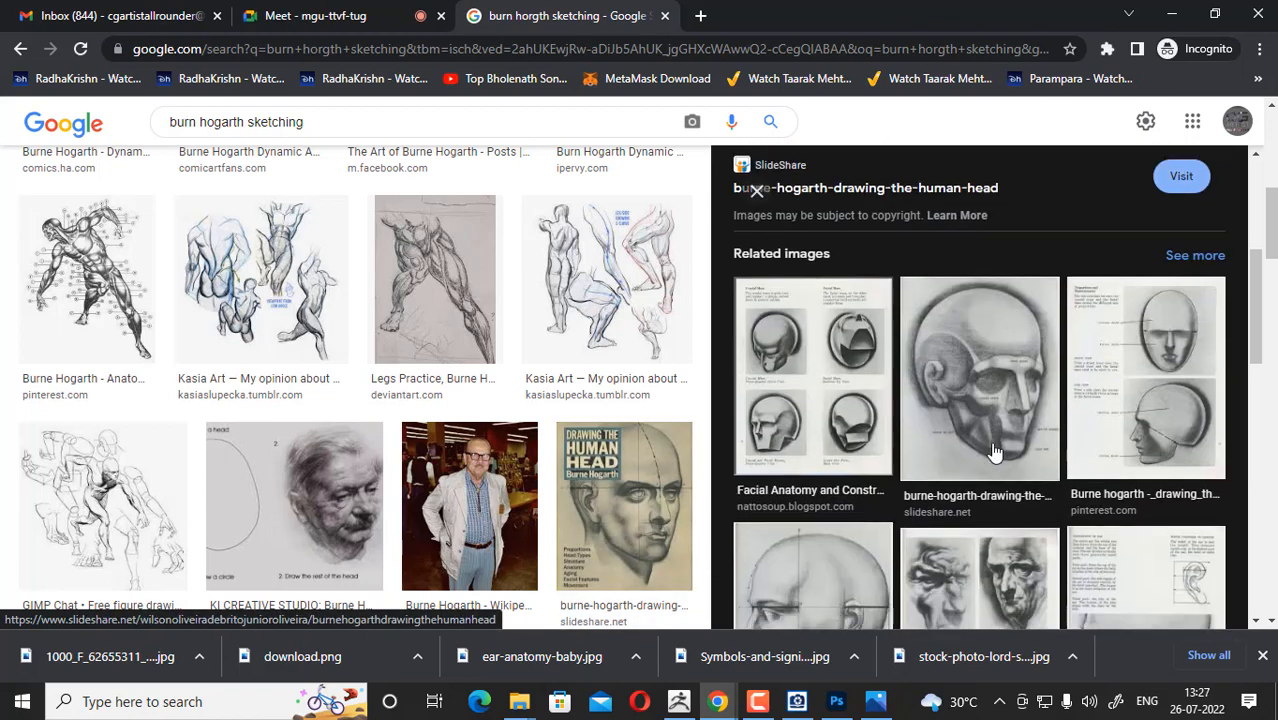
# - View the Burne Hogarth proportions and measurements page, and the profile head drawing with guide lines through the eye and ear
pyautogui.click(1178, 318)
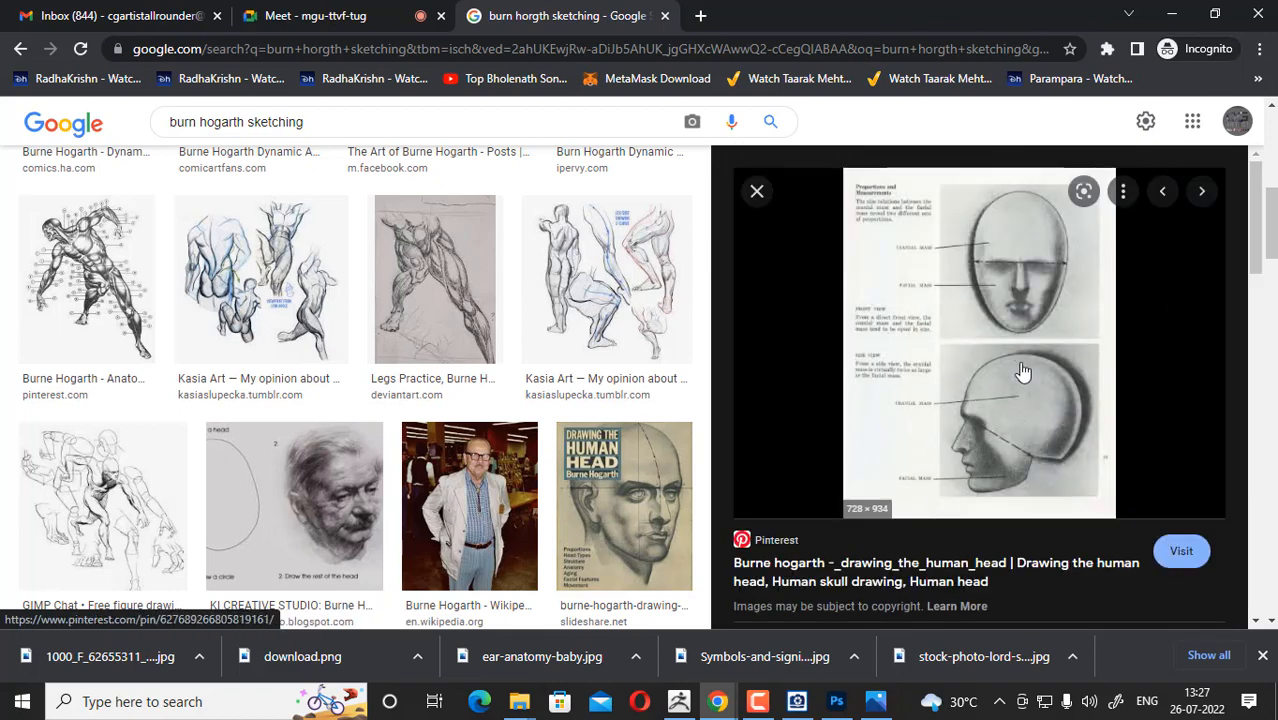
pyautogui.scroll(-5, 1025, 380)
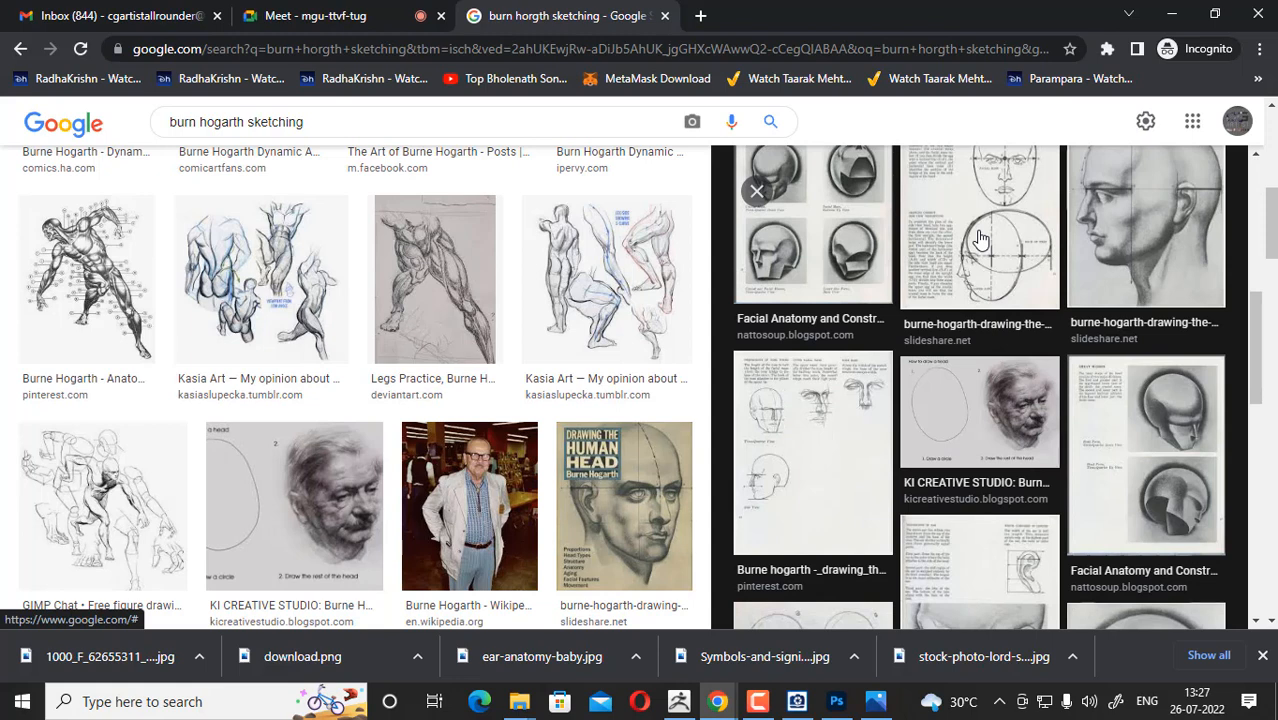
pyautogui.click(1126, 210)
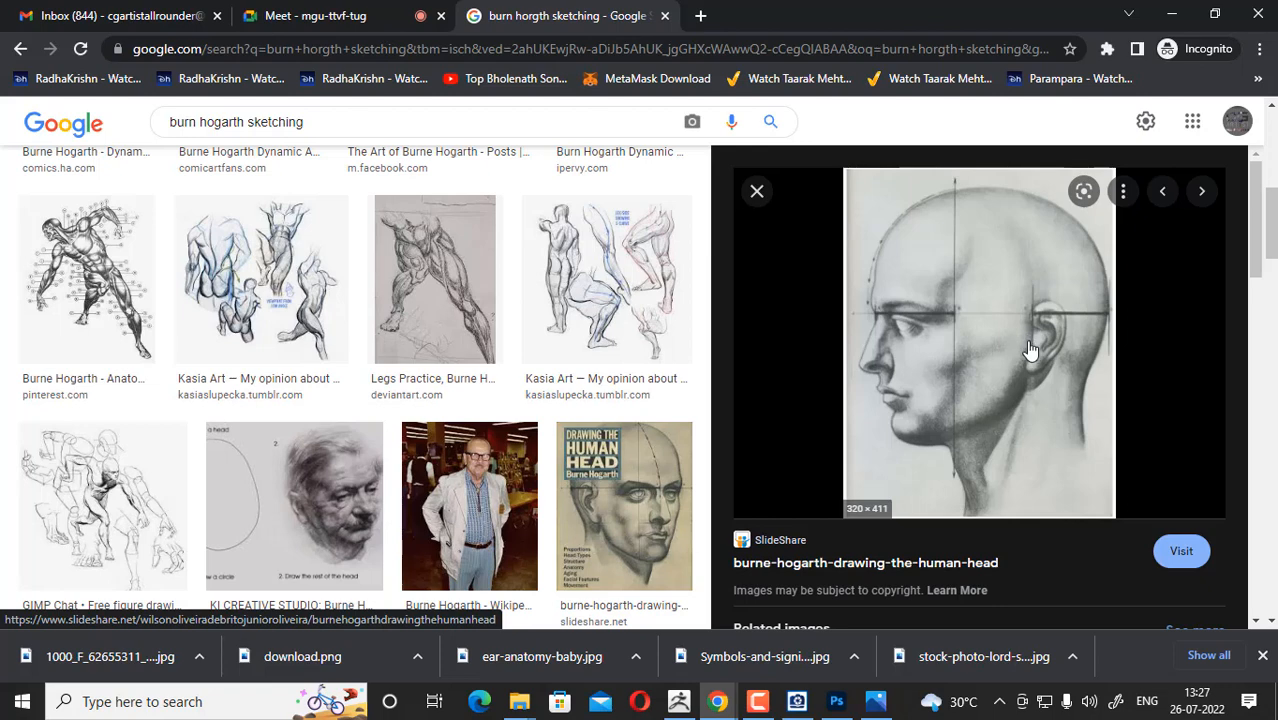
# - Browse the search results and related images, viewing the study of babies' portraits and the Burne Hogarth class notes (Otis)
pyautogui.scroll(-4, 500, 352)
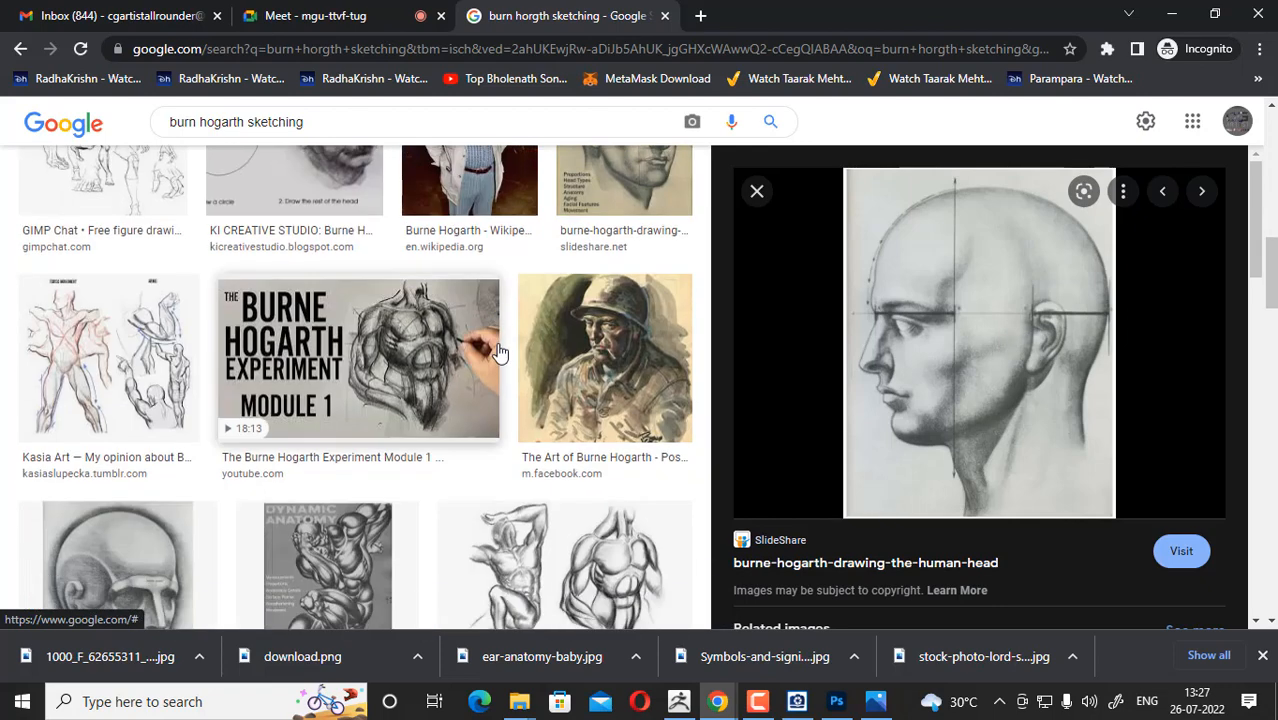
pyautogui.scroll(-2, 499, 357)
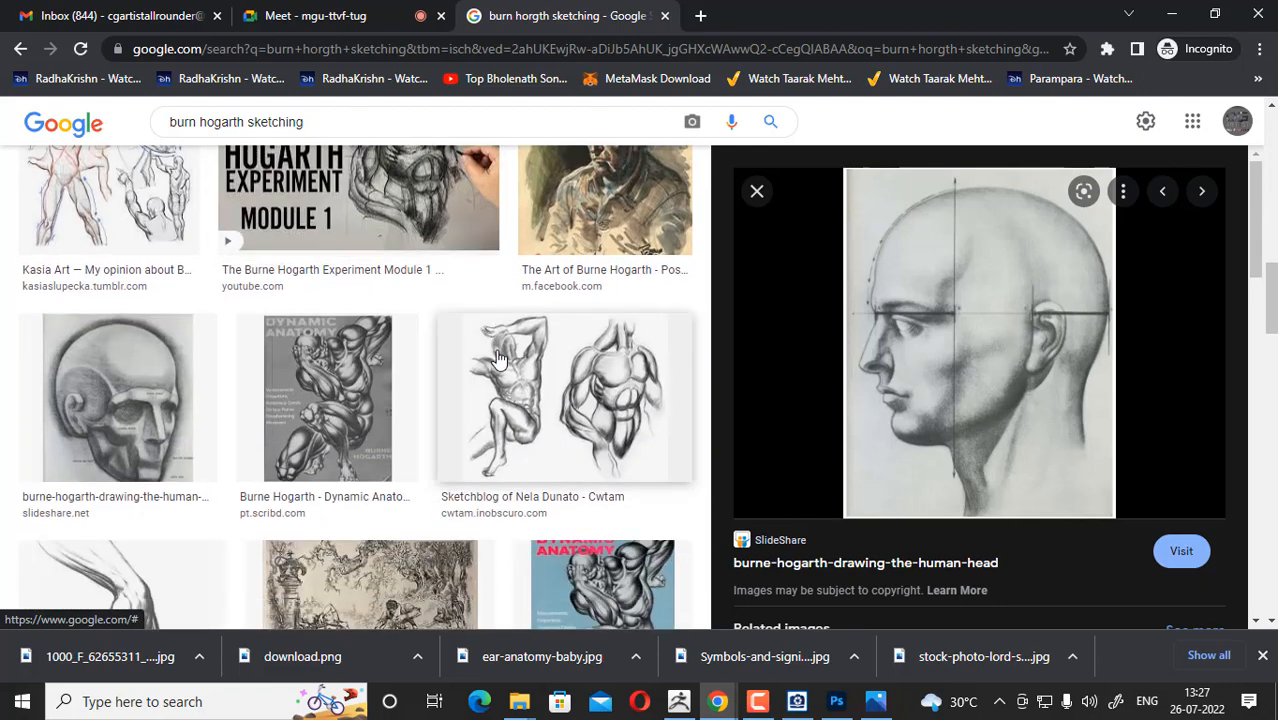
pyautogui.scroll(-6, 419, 359)
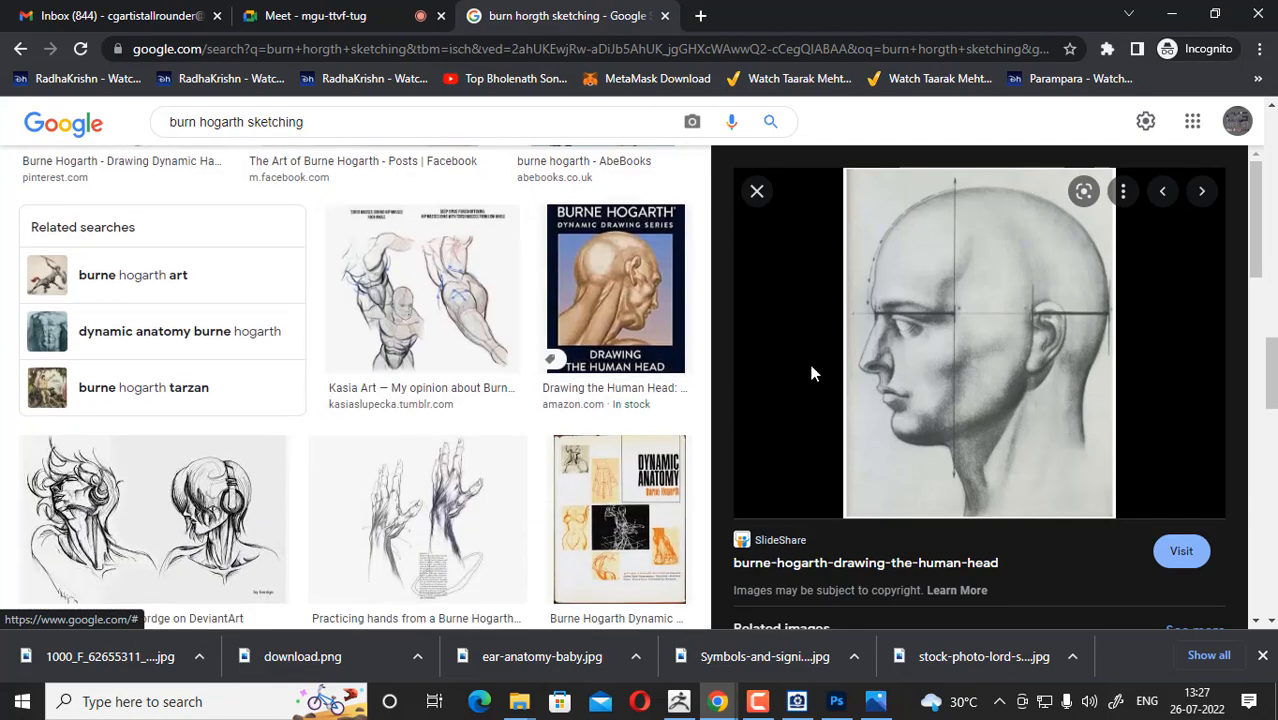
pyautogui.scroll(-3, 953, 365)
pyautogui.scroll(-2, 955, 375)
pyautogui.scroll(-10, 1020, 390)
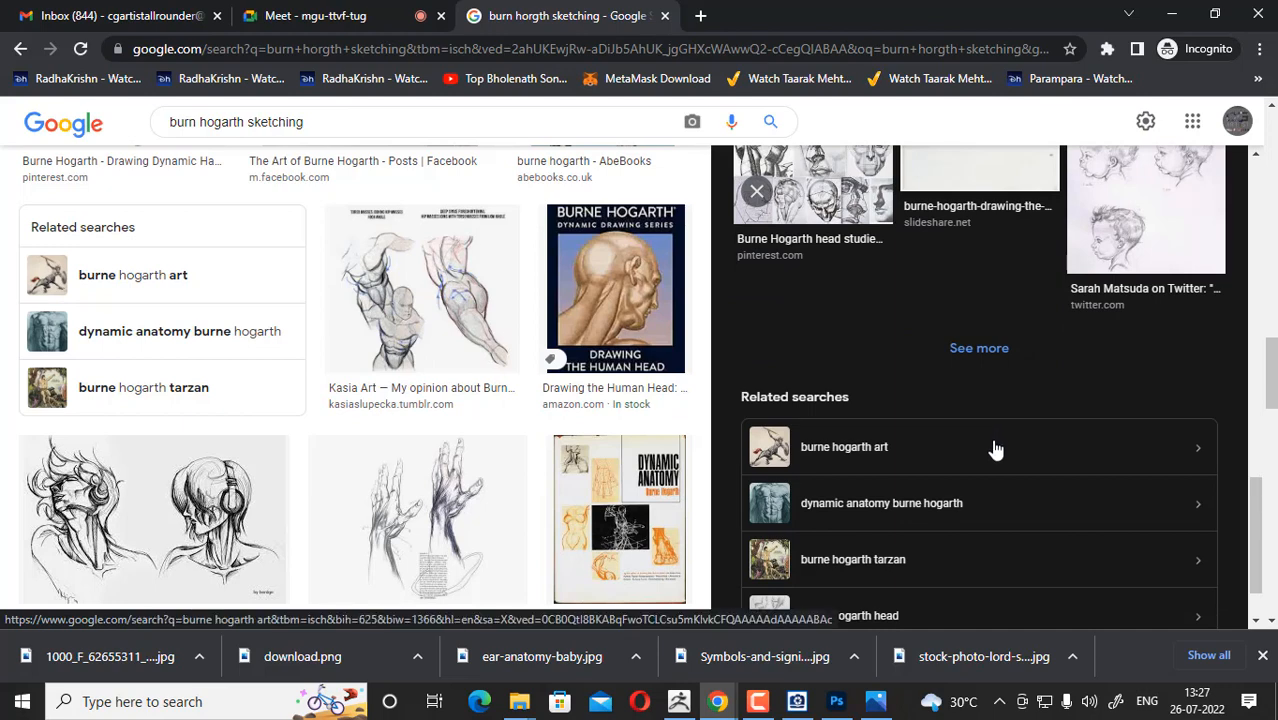
pyautogui.scroll(3, 1040, 450)
pyautogui.click(1155, 484)
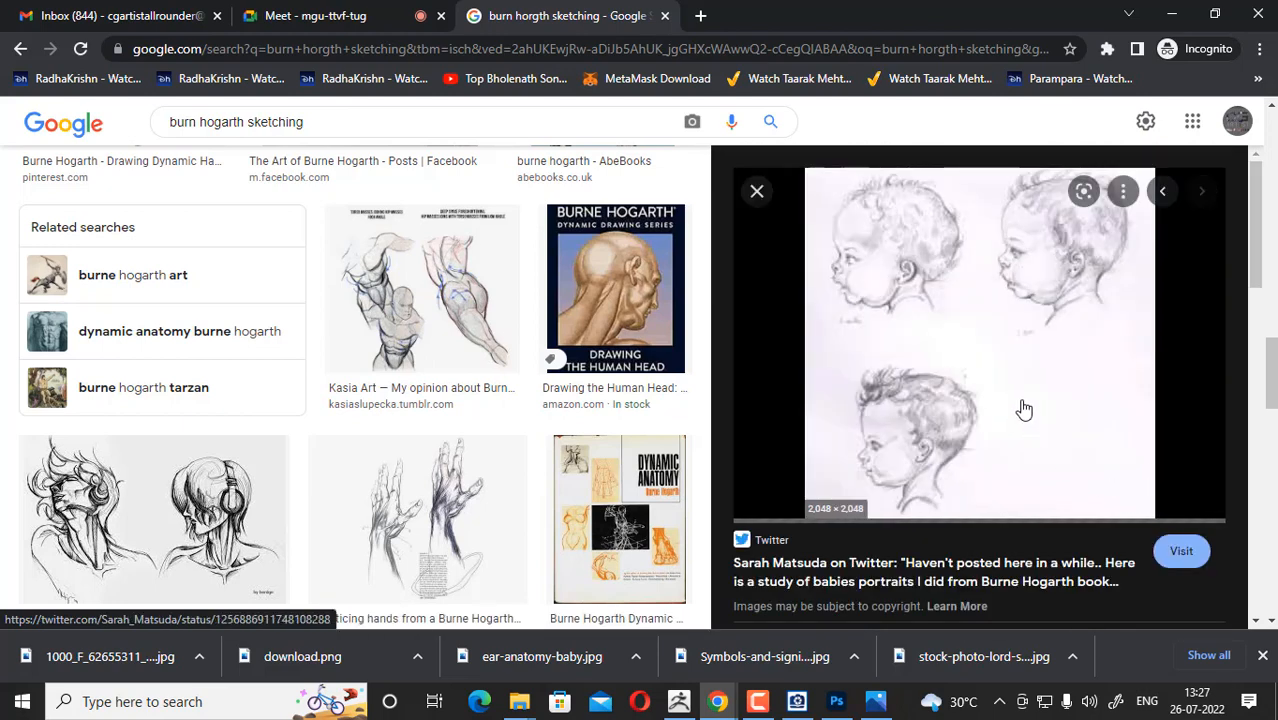
pyautogui.scroll(-3, 990, 410)
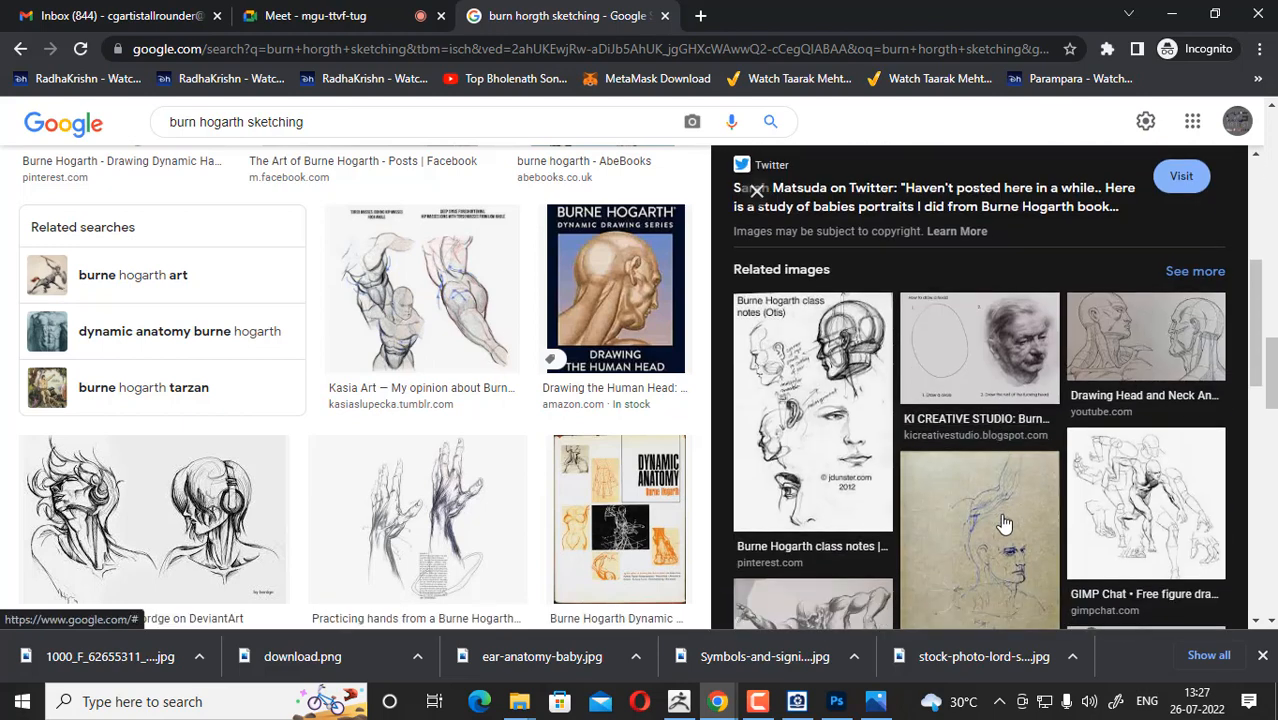
pyautogui.click(833, 454)
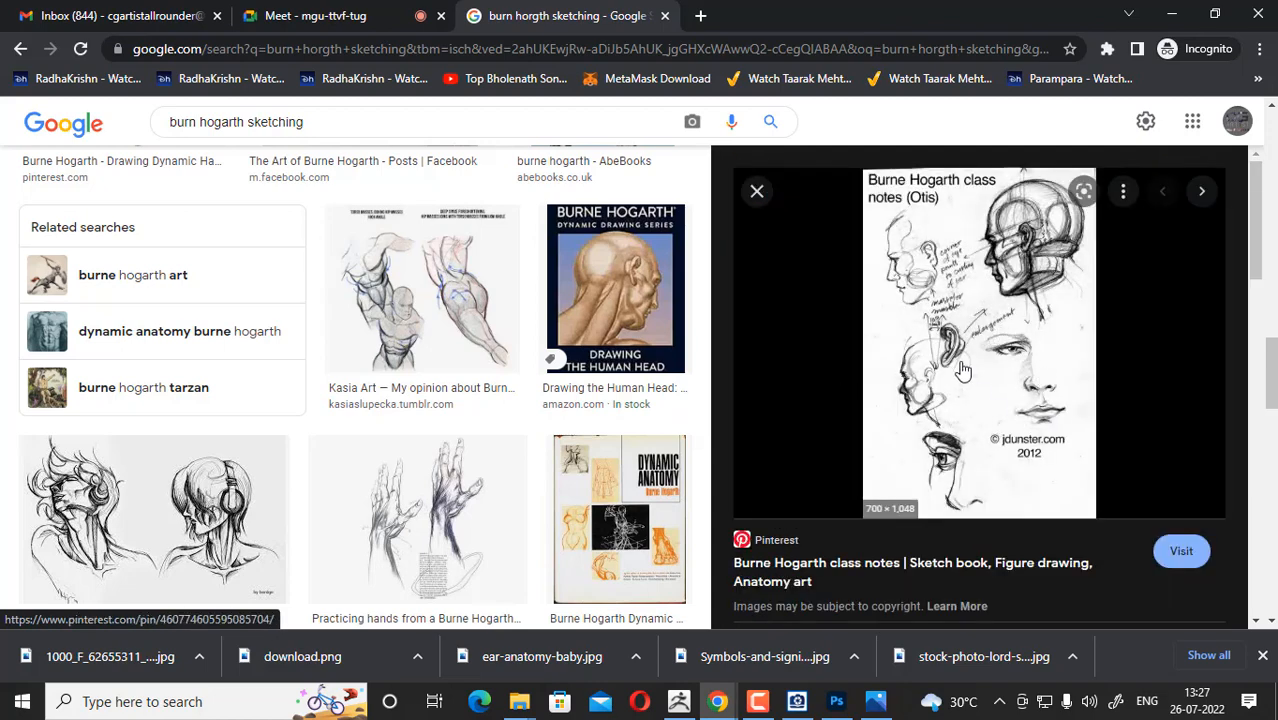
# - Look through more related head studies and open the three-quarter skull-plane drawing with labelled bones from the main search results
pyautogui.scroll(-6, 962, 370)
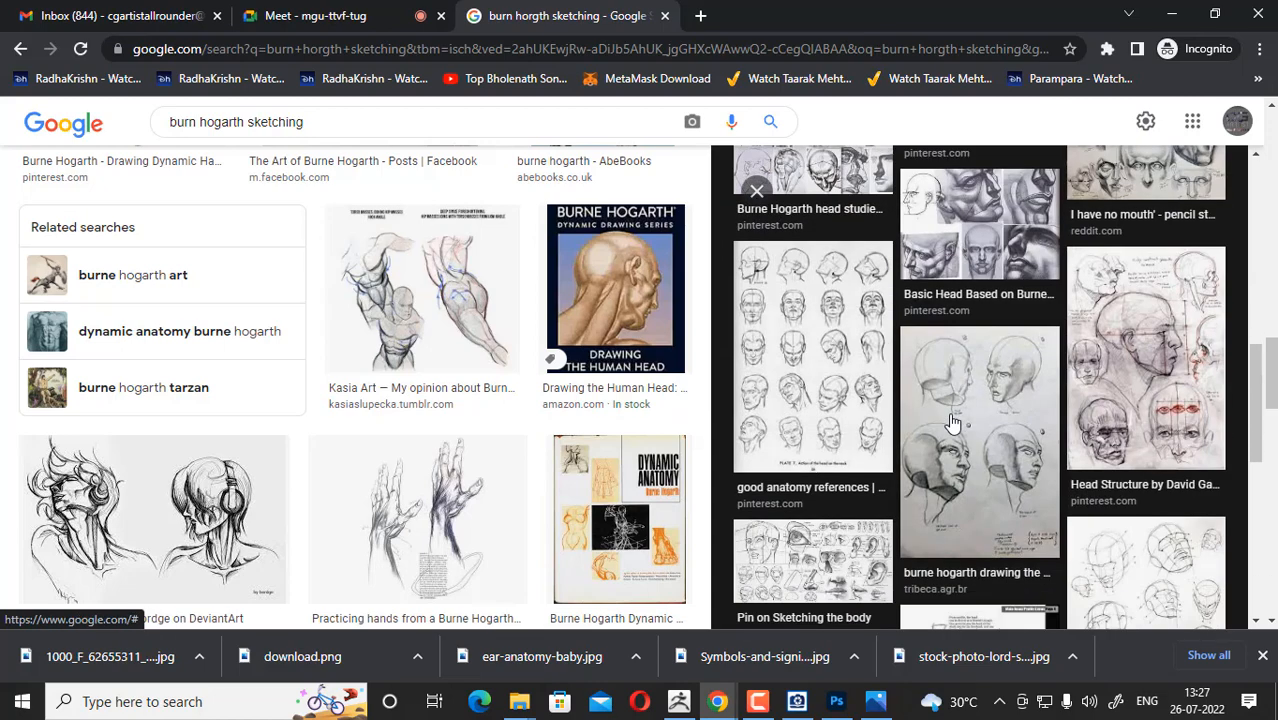
pyautogui.scroll(2, 1092, 418)
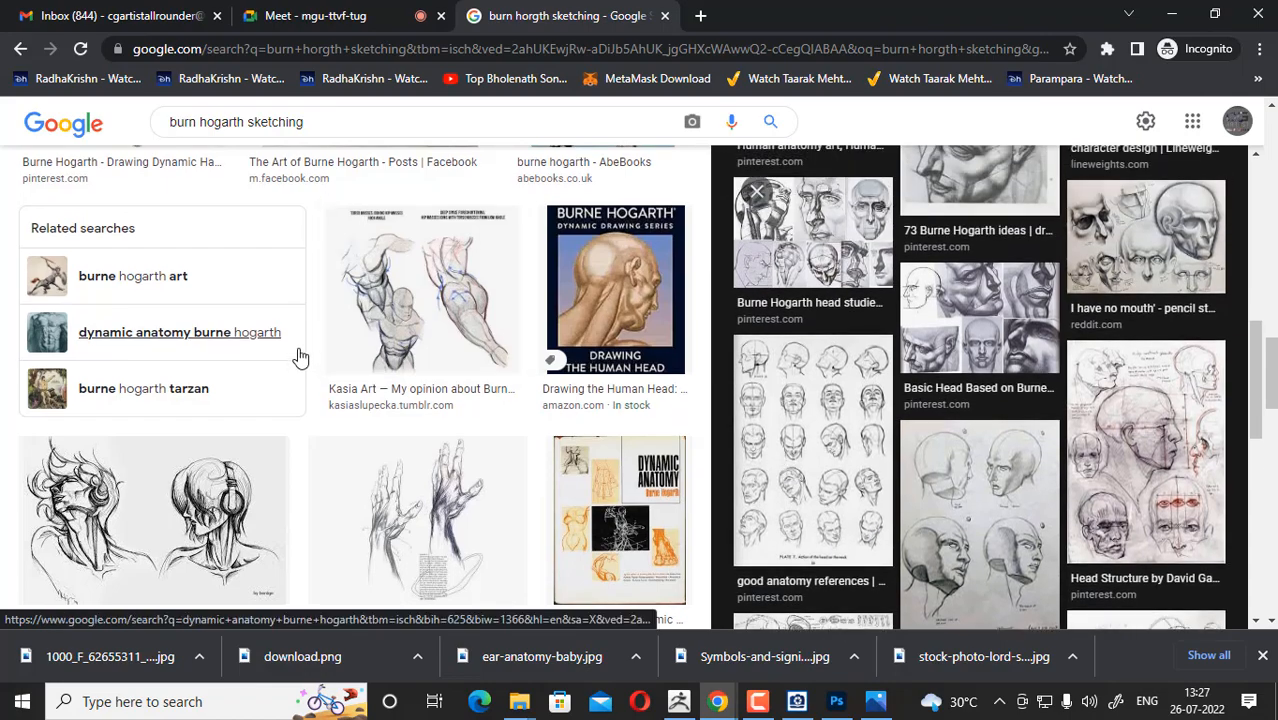
pyautogui.scroll(6, 300, 357)
pyautogui.scroll(-3, 277, 435)
pyautogui.click(143, 414)
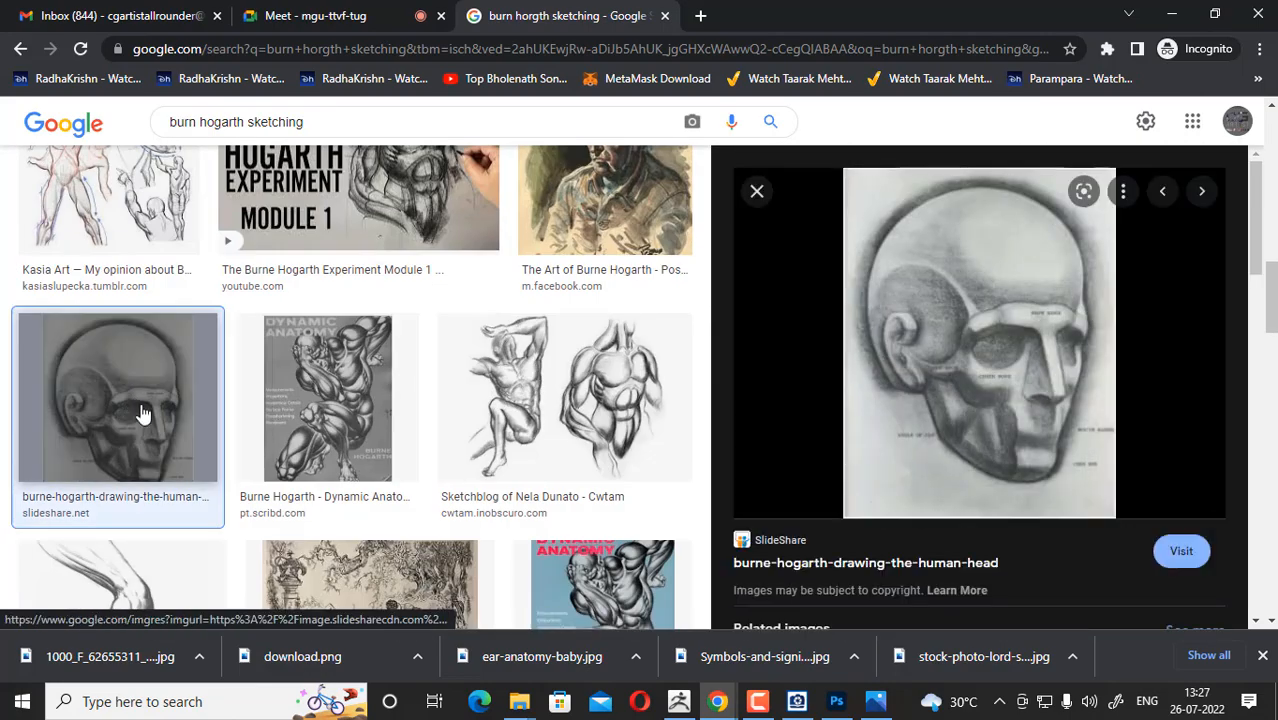
# - Examine the remaining Burne Hogarth search results and related images for further head anatomy and construction drawings
pyautogui.scroll(3, 519, 423)
pyautogui.scroll(-5, 517, 419)
pyautogui.scroll(3, 517, 419)
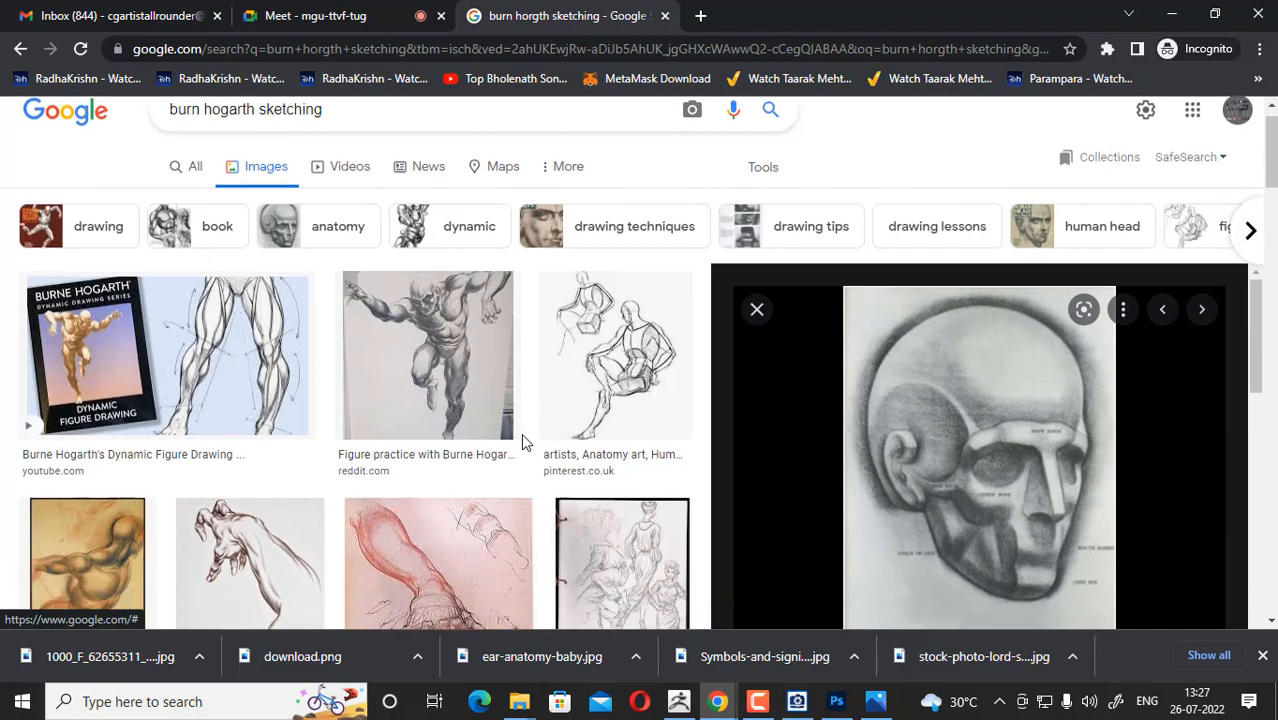
pyautogui.scroll(-6, 521, 433)
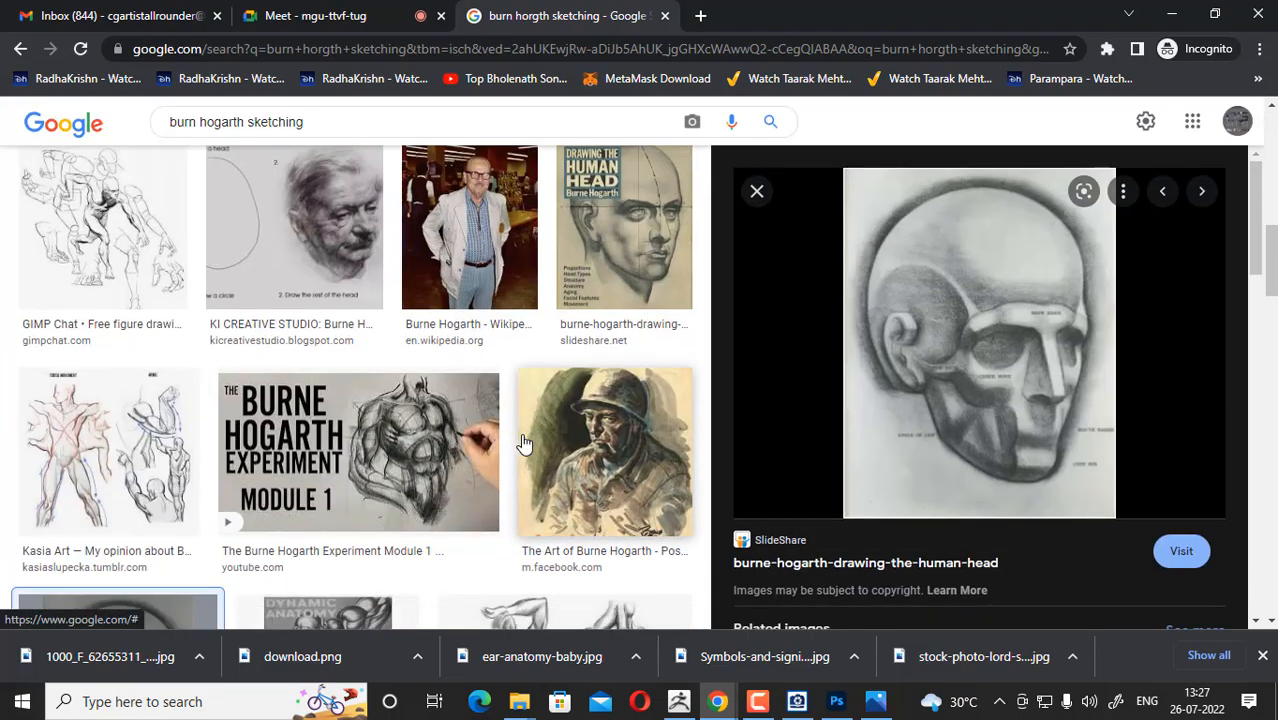
pyautogui.scroll(-3, 514, 452)
pyautogui.scroll(-6, 505, 465)
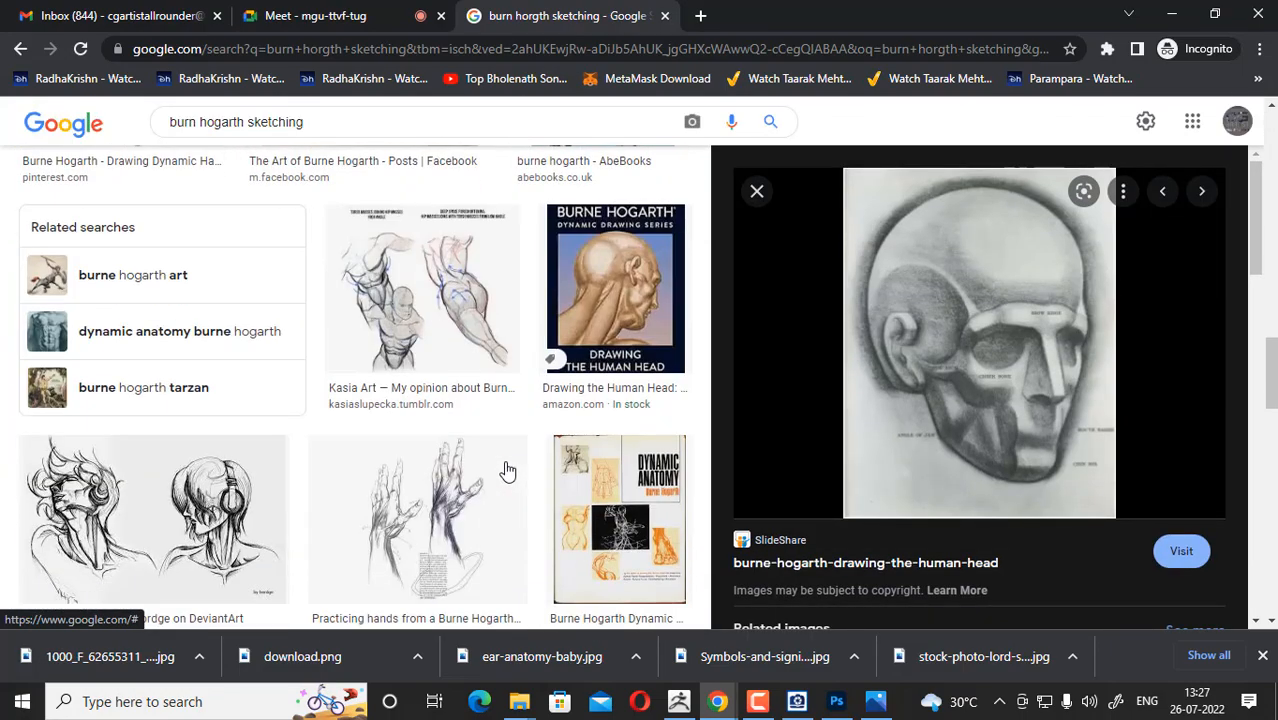
pyautogui.scroll(-10, 507, 470)
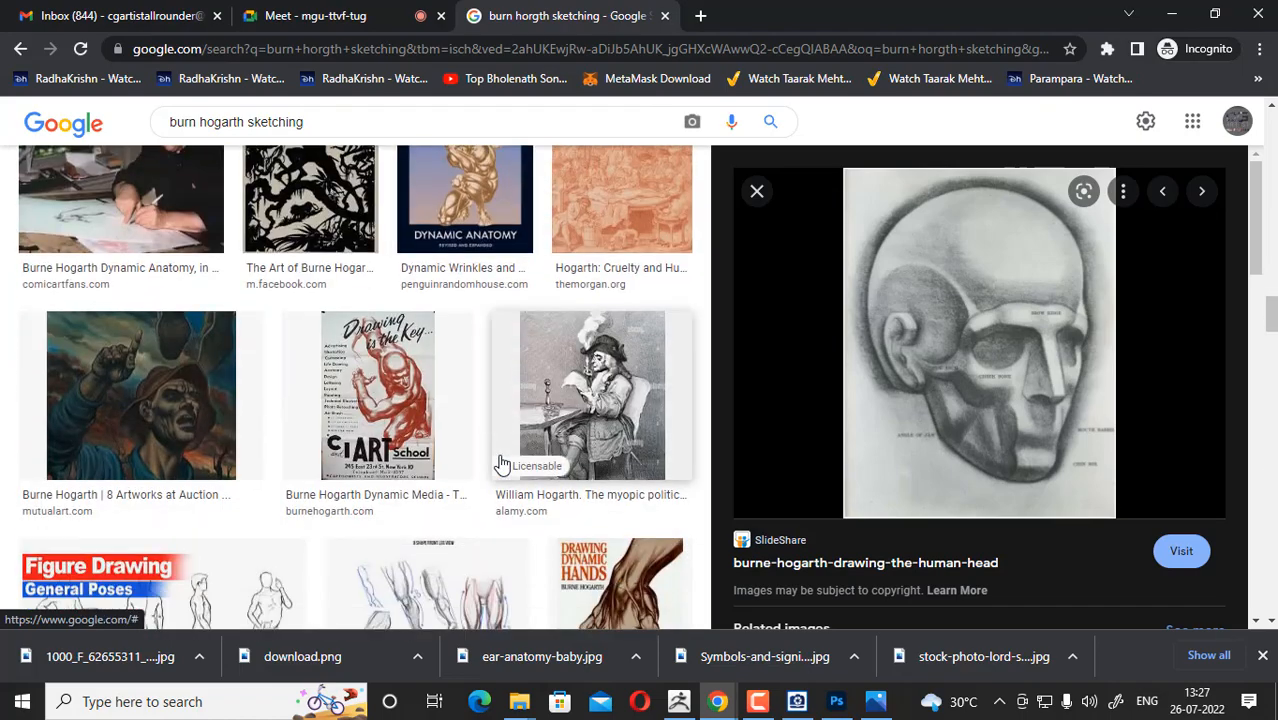
pyautogui.scroll(-10, 503, 465)
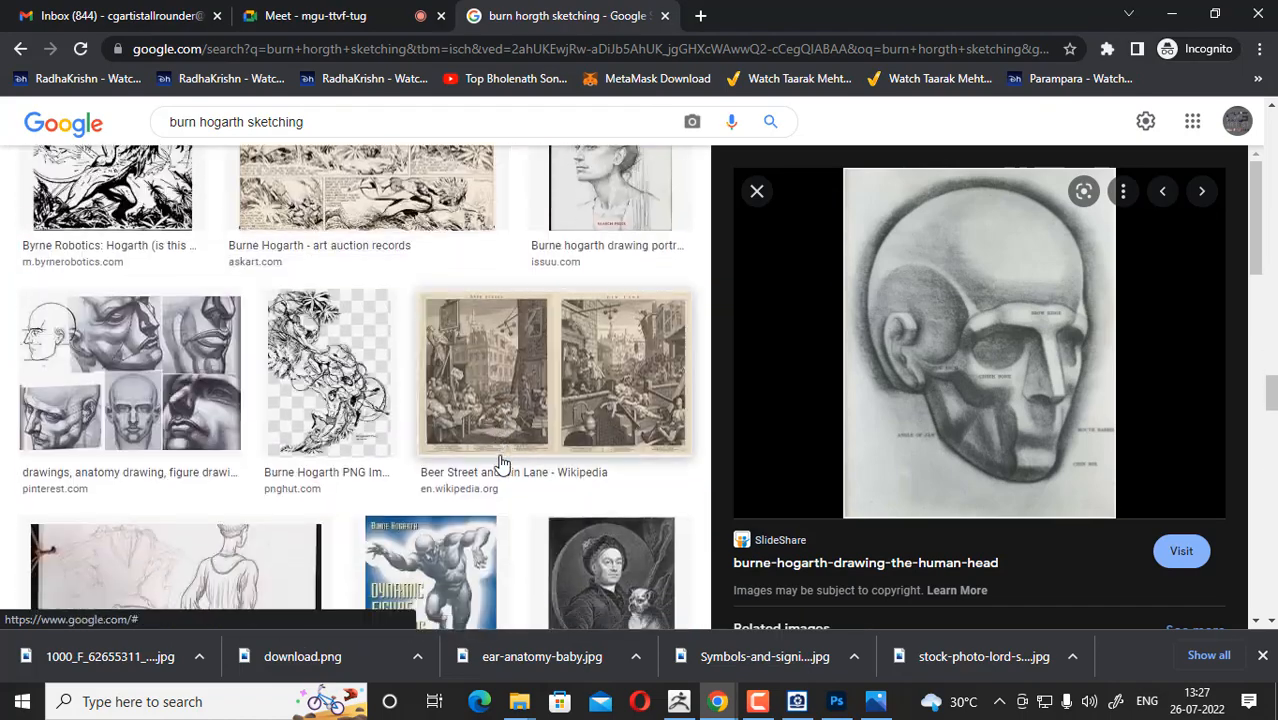
pyautogui.scroll(-10, 503, 465)
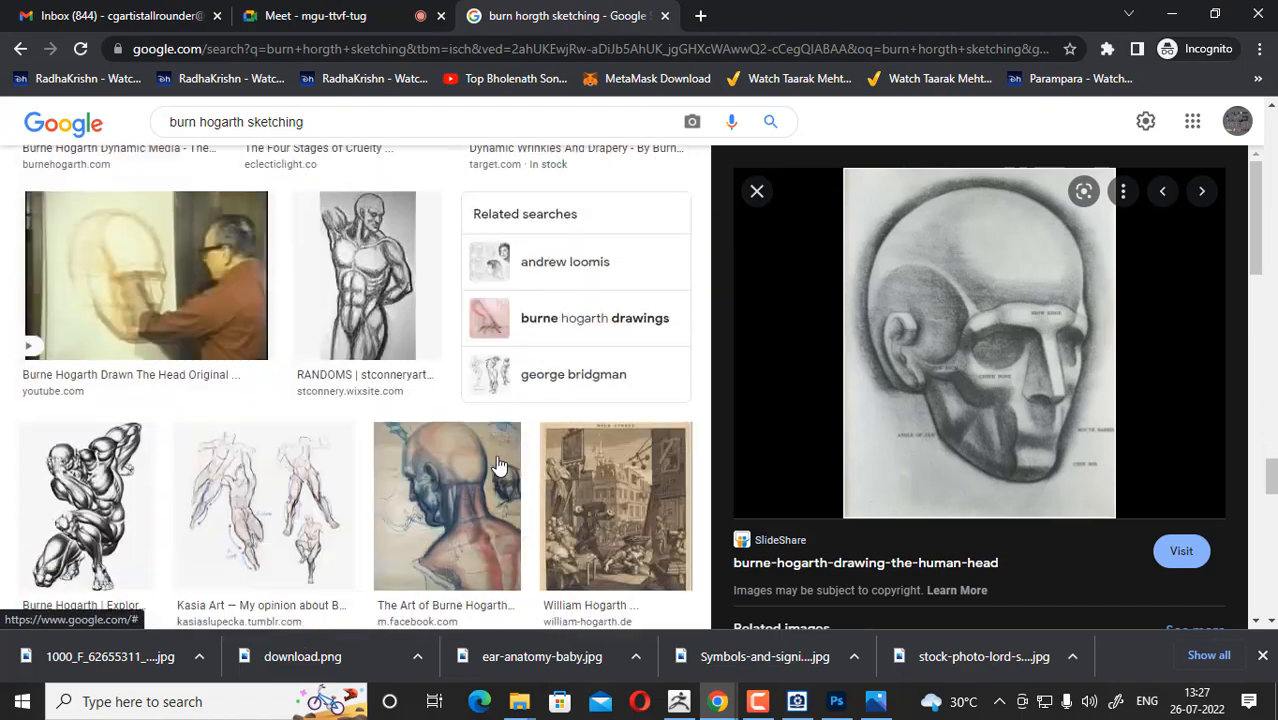
pyautogui.scroll(-5, 499, 466)
pyautogui.scroll(-5, 970, 408)
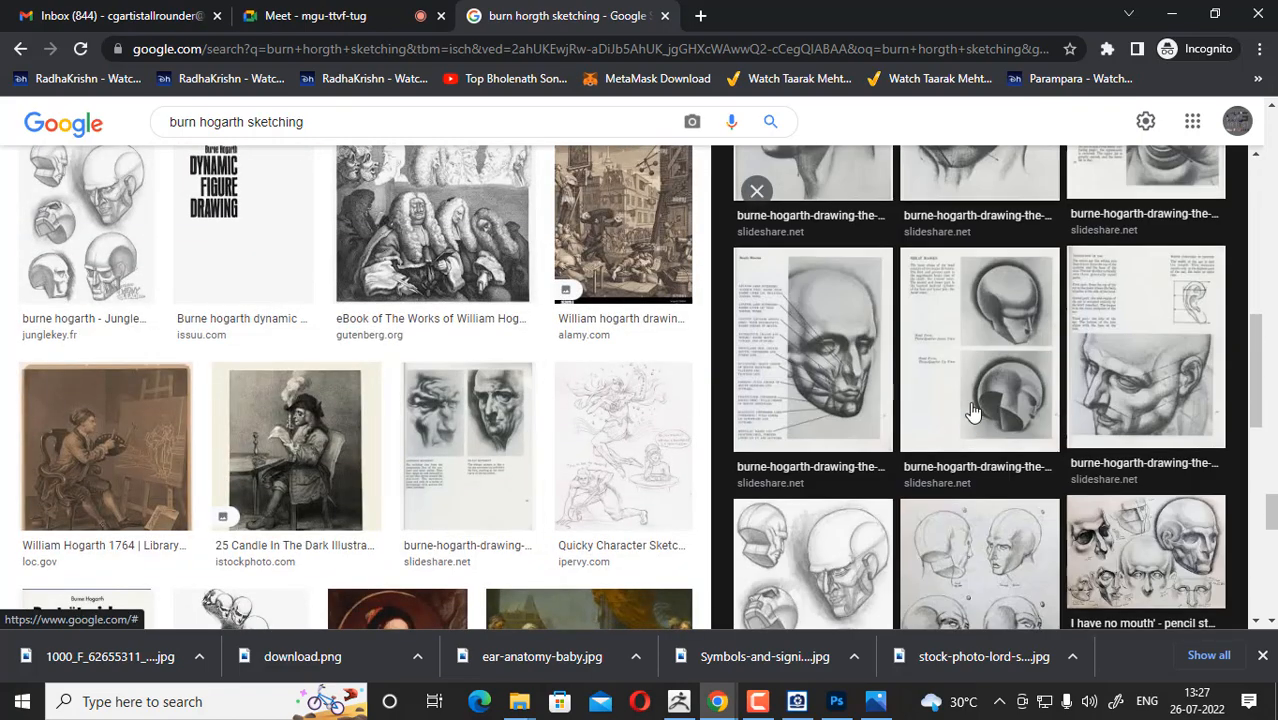